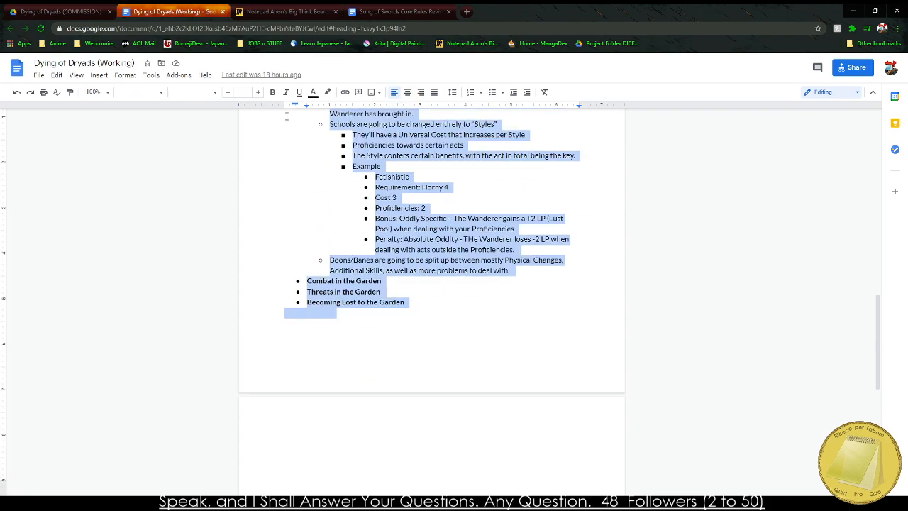
Review the outline's topics and the notes listed under Character Creation, down to the Boons/Banes entry.
scroll(330, 246, up, 4)
triple_click(339, 275)
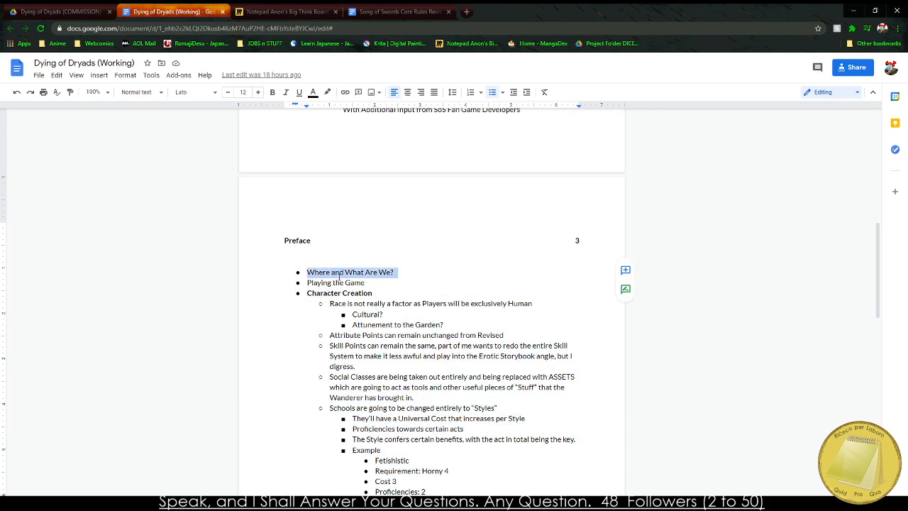
triple_click(321, 283)
click(322, 293)
triple_click(323, 292)
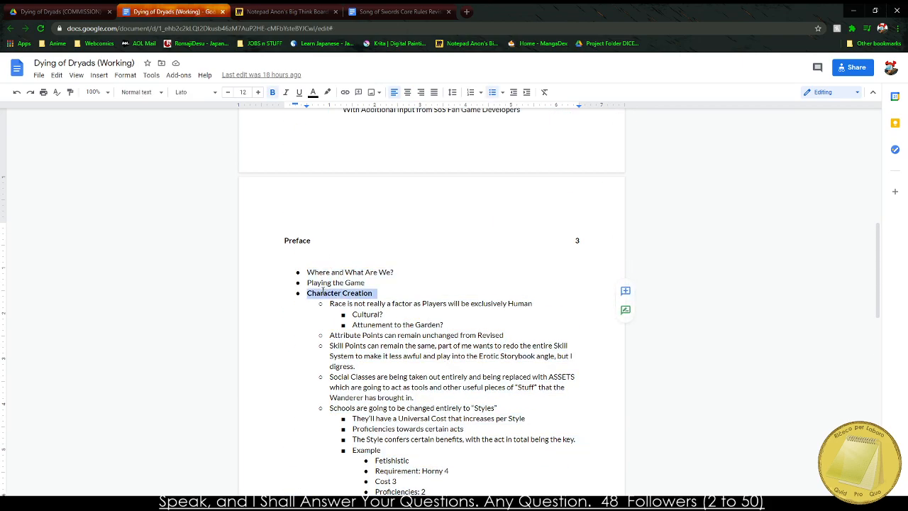
scroll(322, 291, down, 2)
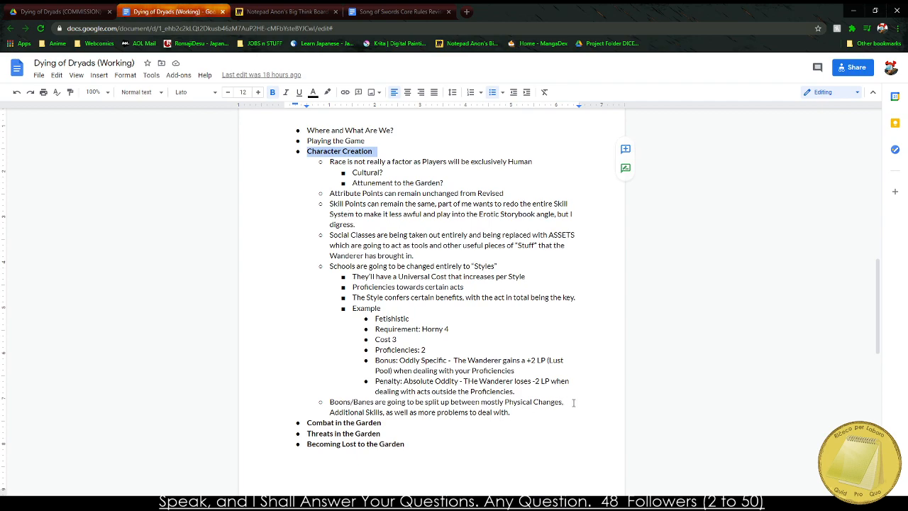
drag(532, 417, 258, 160)
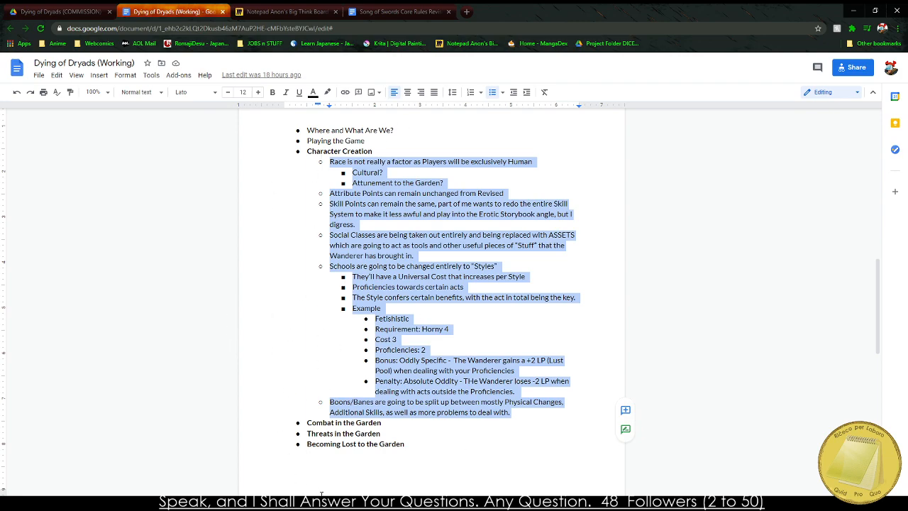
click(323, 411)
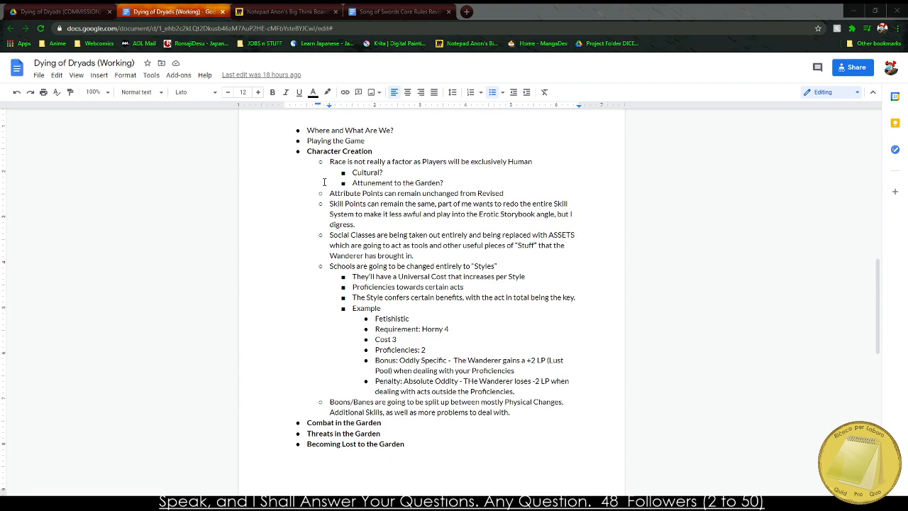
Enlarge the document view to 125% and look through the title page, the outline and the Preface text.
click(94, 91)
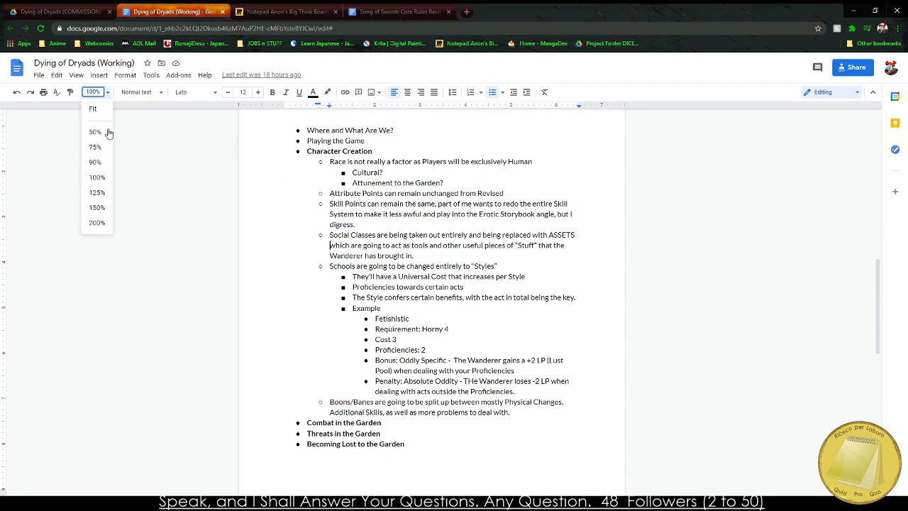
click(97, 193)
scroll(406, 360, up, 10)
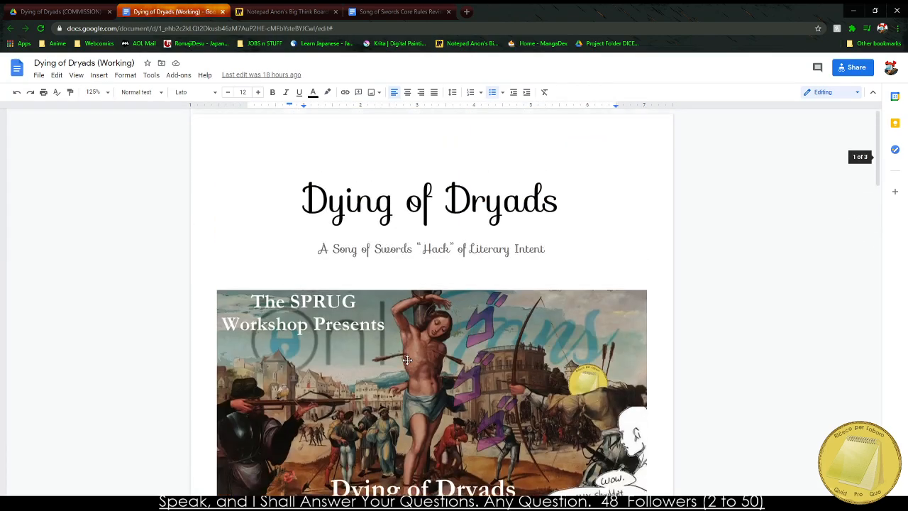
scroll(406, 359, down, 20)
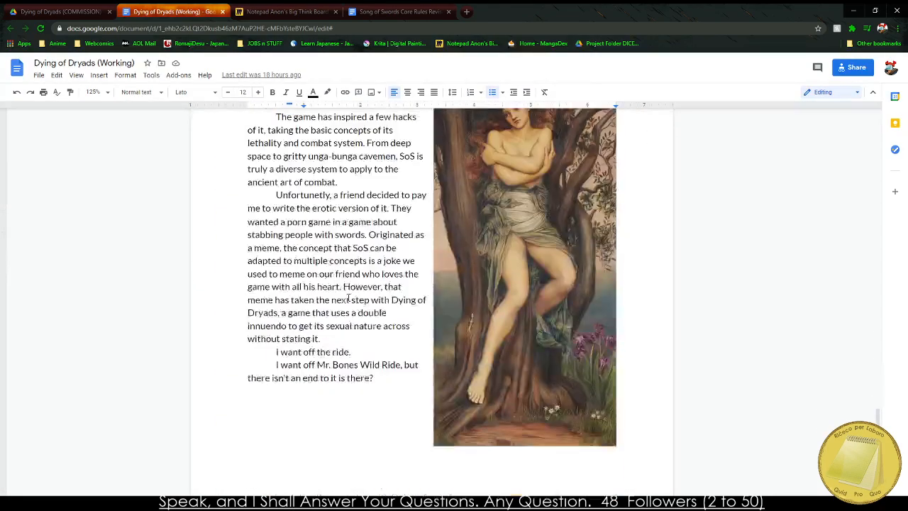
scroll(338, 293, up, 3)
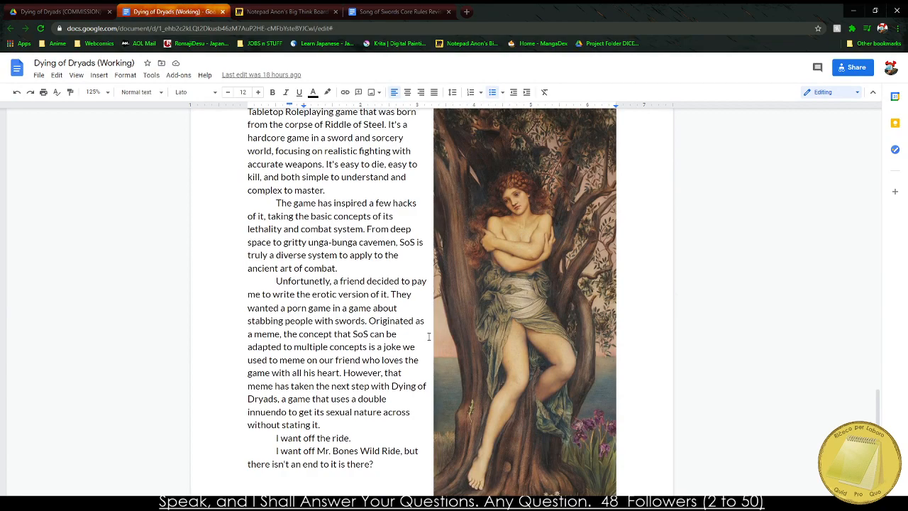
scroll(428, 336, up, 1)
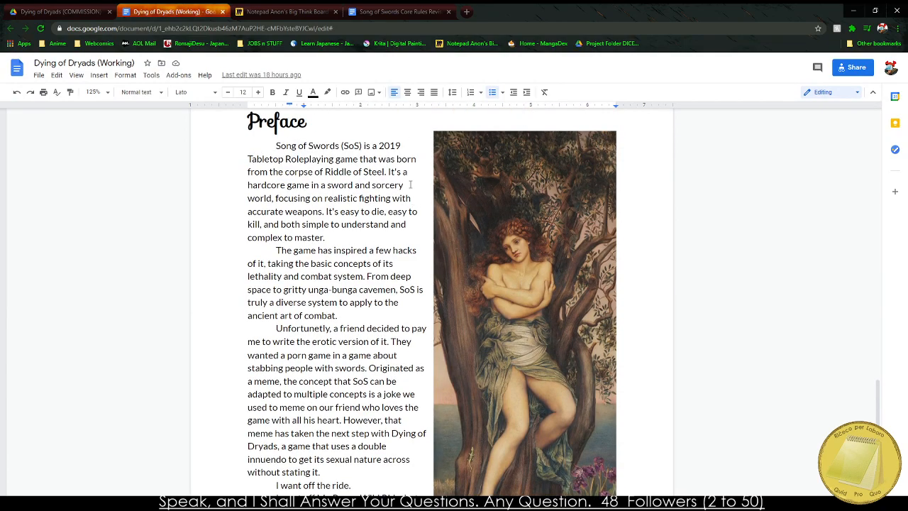
drag(346, 146, 367, 224)
scroll(371, 277, down, 5)
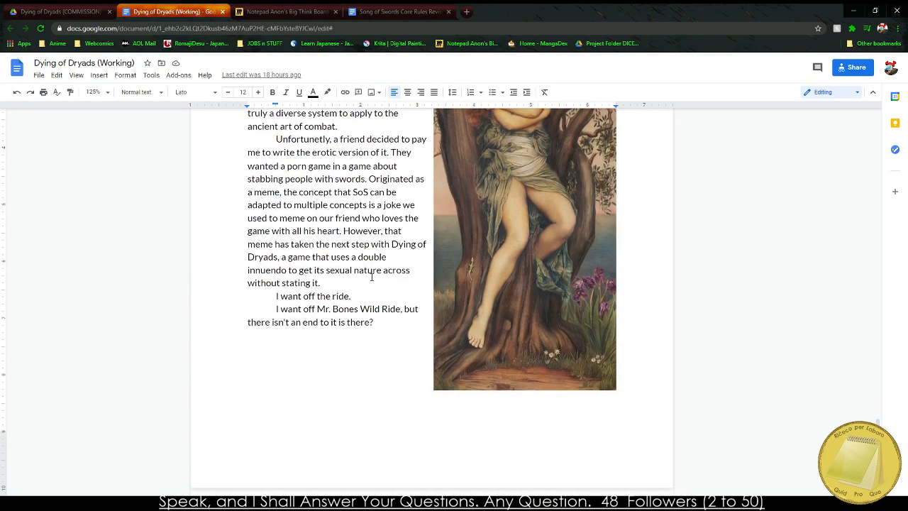
scroll(399, 317, up, 20)
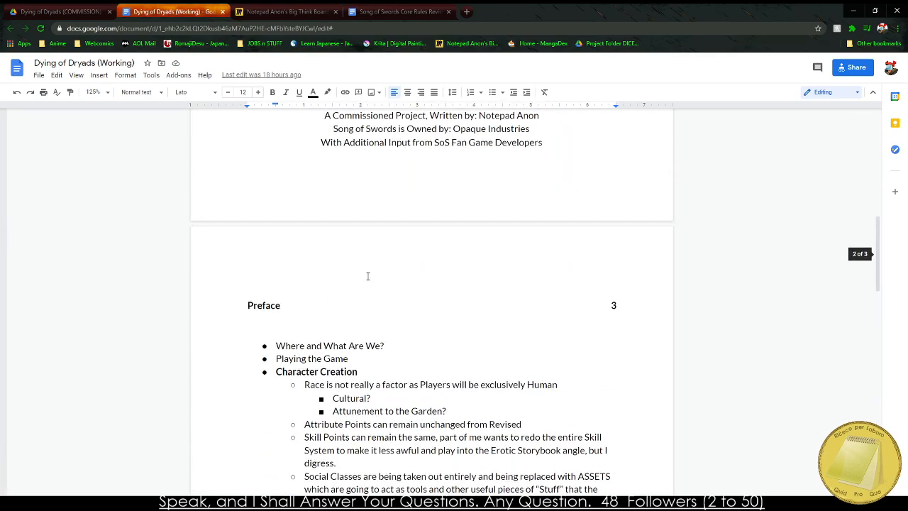
scroll(324, 299, up, 3)
scroll(325, 299, down, 20)
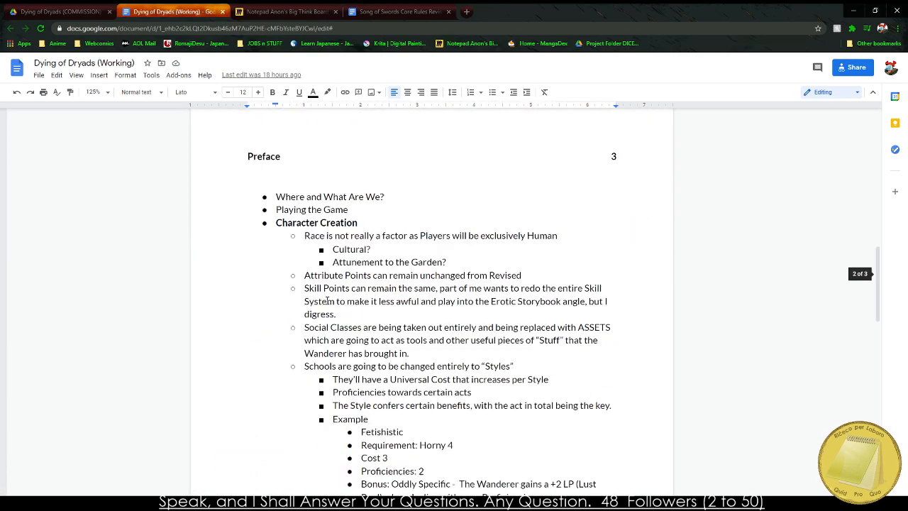
scroll(327, 300, down, 3)
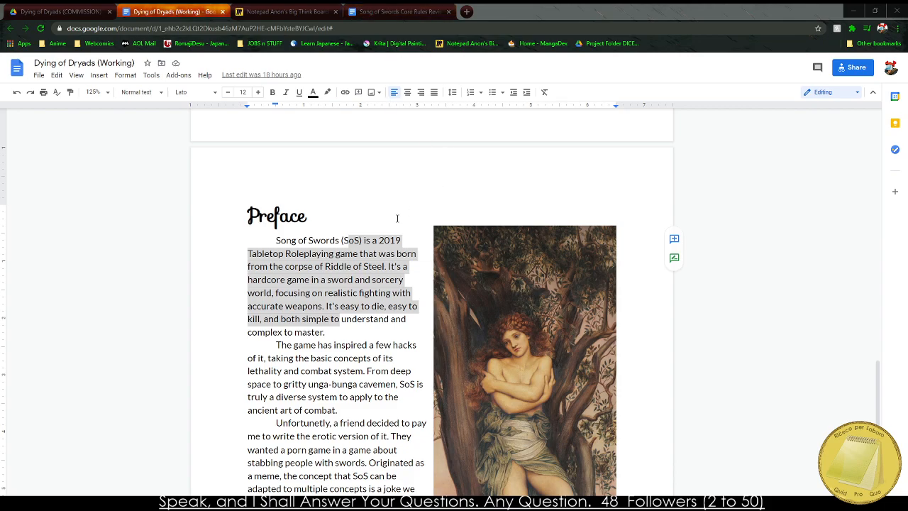
click(328, 306)
scroll(328, 307, up, 20)
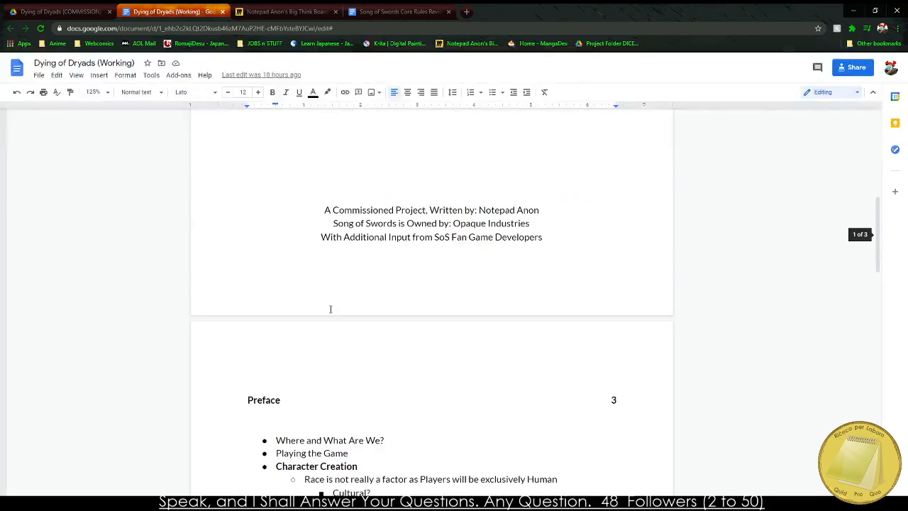
scroll(328, 307, down, 1)
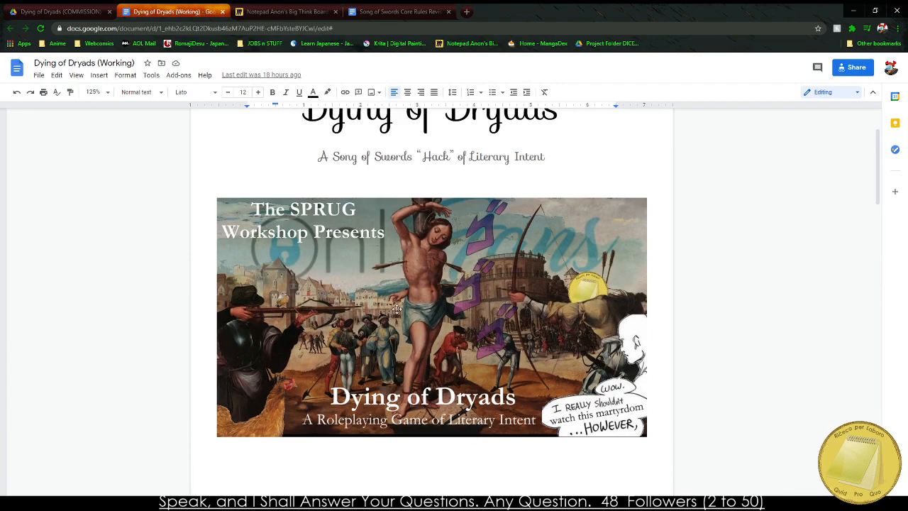
scroll(705, 196, down, 20)
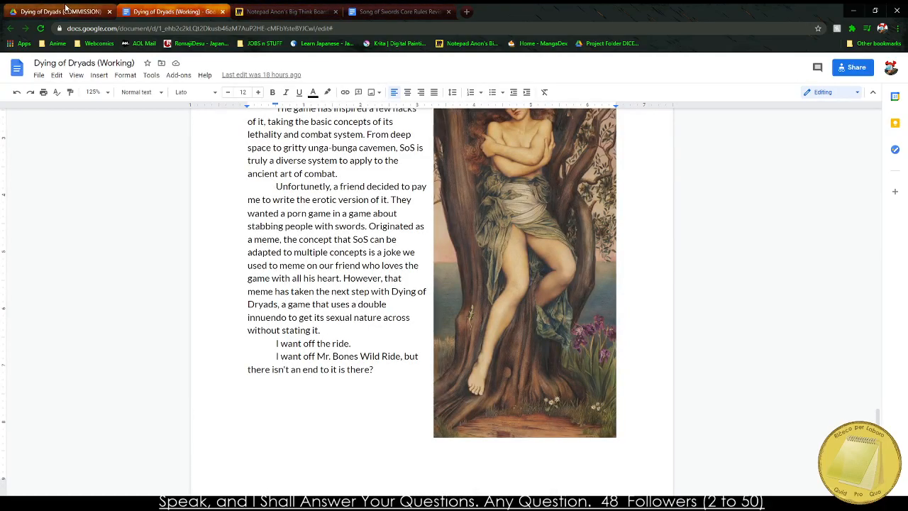
Look over the Dying of Dryads notes on the Miro board and check the Song of Swords Core Rules Revised document.
click(312, 11)
drag(603, 205, 287, 341)
scroll(588, 182, down, 5)
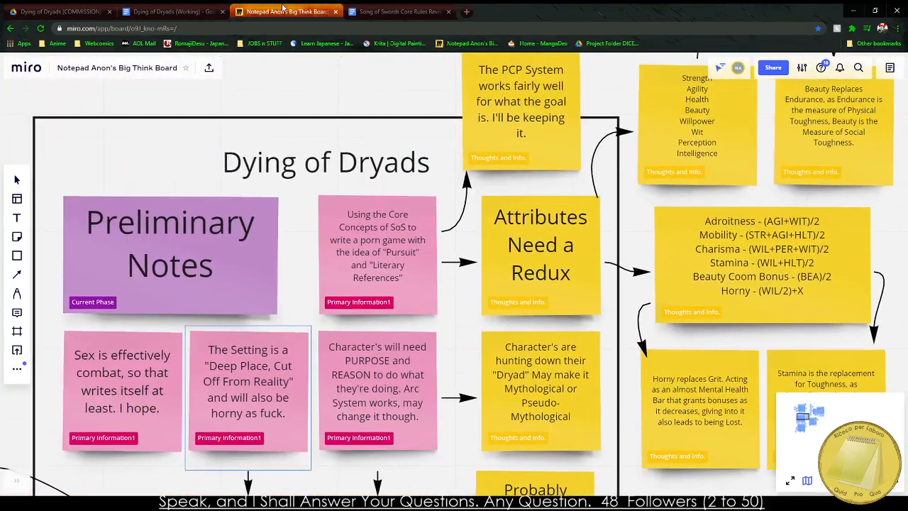
click(394, 11)
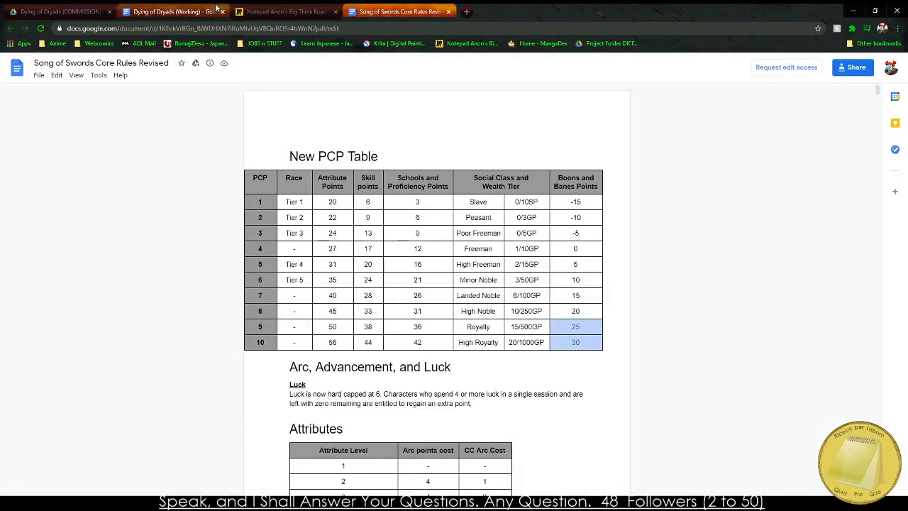
In the Dying of Dryads document, insert a page break after the Preface and enter "Playing the Game" on the new page.
click(174, 10)
scroll(298, 413, down, 1)
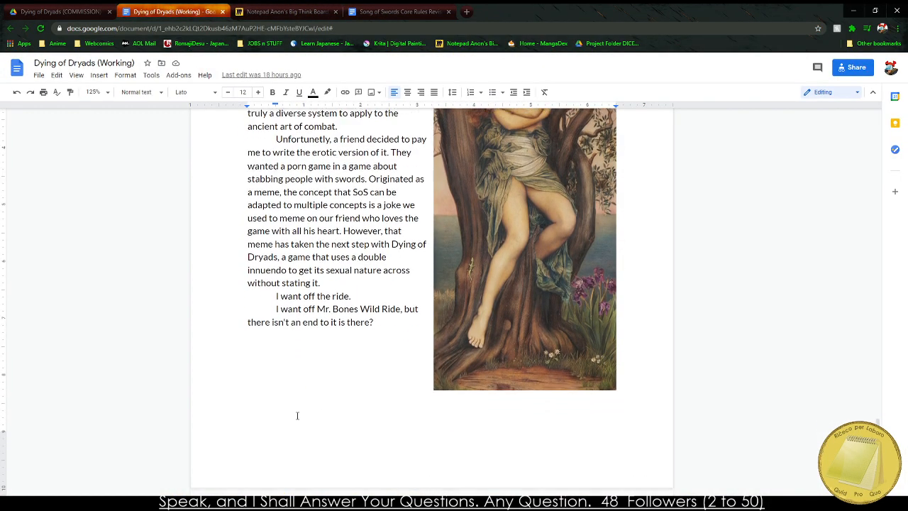
click(268, 356)
key(ctrl+Return)
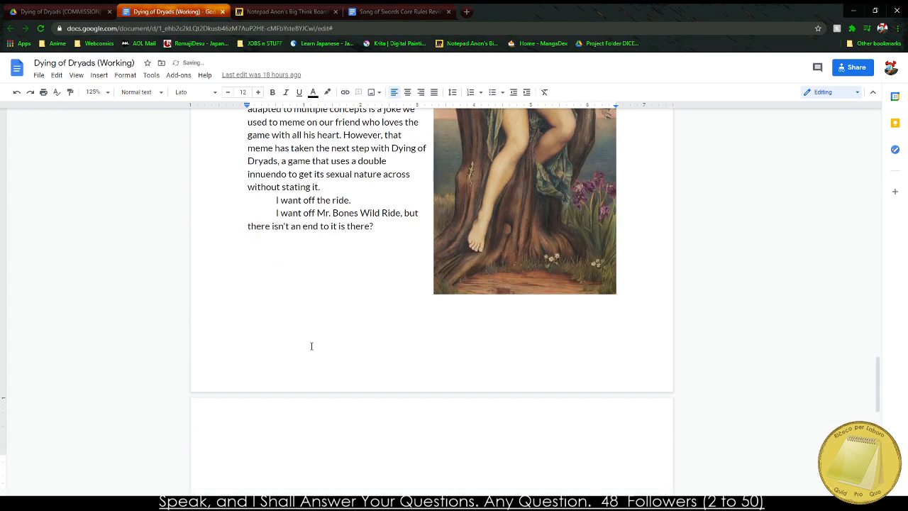
text(Playing the game)
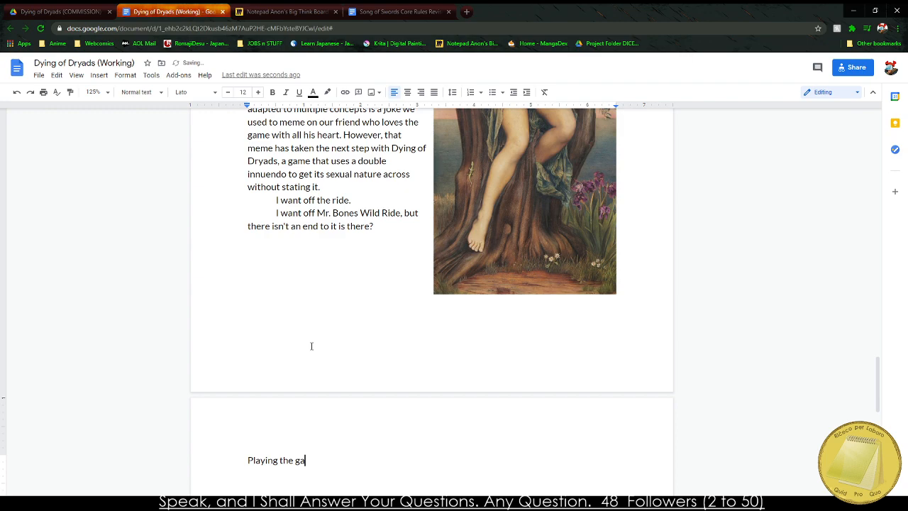
key(BackSpace)
key(BackSpace)
key(BackSpace)
key(BackSpace)
text(Game)
Format the "Playing the Game" line as Heading 1.
drag(248, 461, 325, 461)
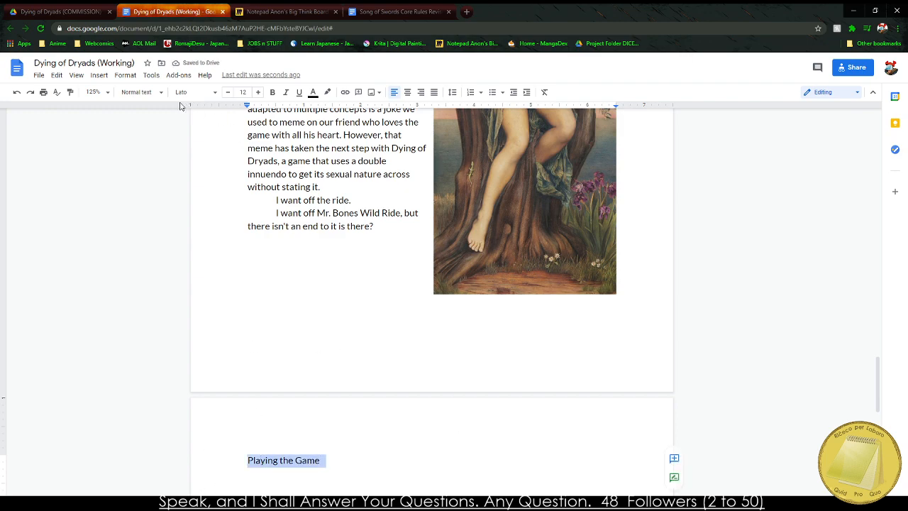
click(145, 93)
click(170, 202)
click(64, 404)
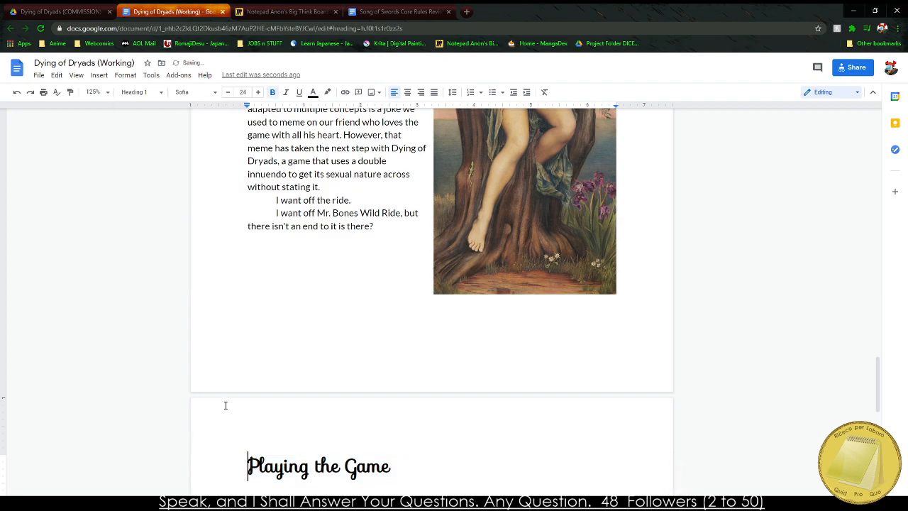
In the separate blank text document, begin the introduction with "Dying of Dryands (DoD) is a modification to the Song".
click(287, 502)
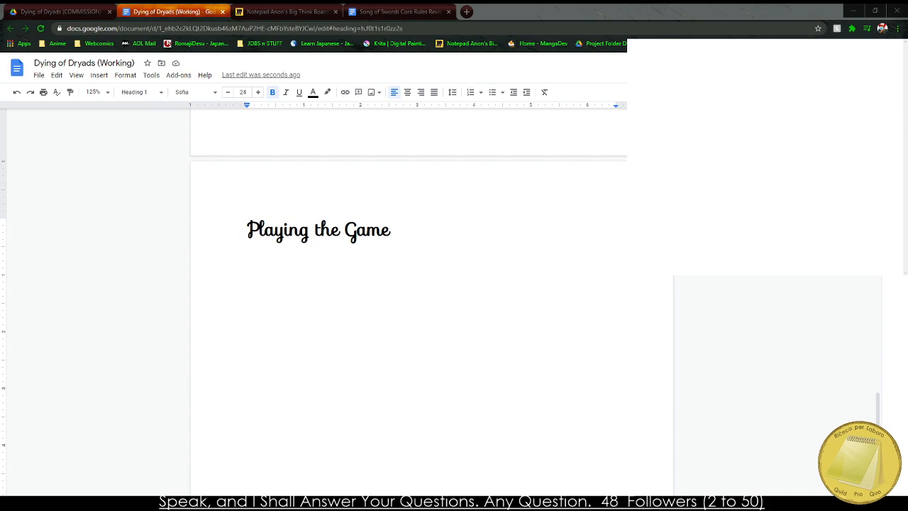
text(Dying of Dryands (Do)
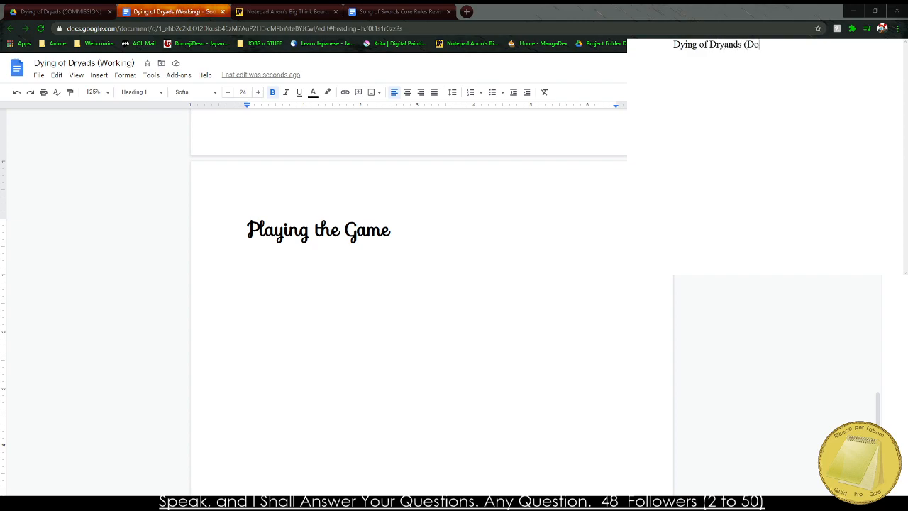
text(D) is a )
text(Hack of the pop)
text(ula)
key(BackSpace)
key(BackSpace)
key(BackSpace)
key(BackSpace)
key(BackSpace)
key(BackSpace)
key(BackSpace)
key(BackSpace)
key(BackSpace)
key(BackSpace)
key(BackSpace)
key(BackSpace)
key(BackSpace)
key(BackSpace)
key(BackSpace)
key(BackSpace)
key(BackSpace)
key(BackSpace)
text(modification to th)
text(e Song )
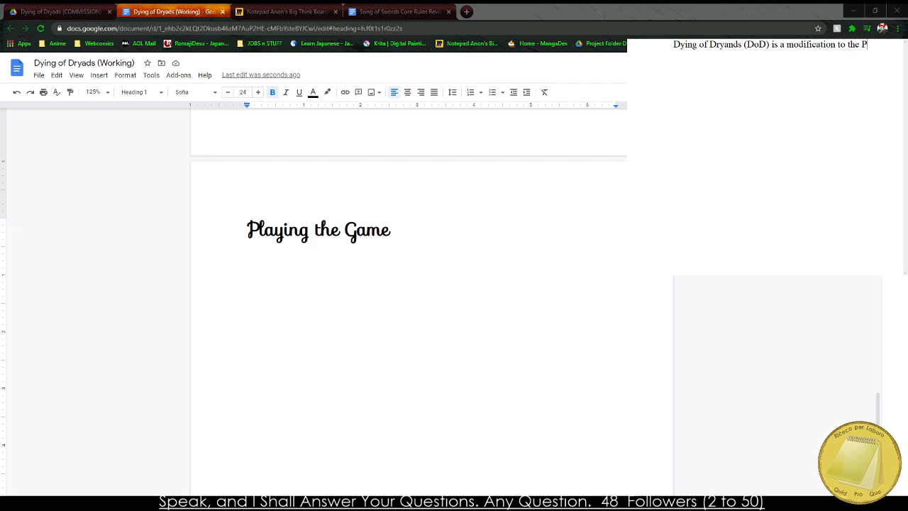
text(of Swords S)
Complete the introductory sentence with "of Swords system by Opaque Industries.".
key(BackSpace)
text(system by Opaques)
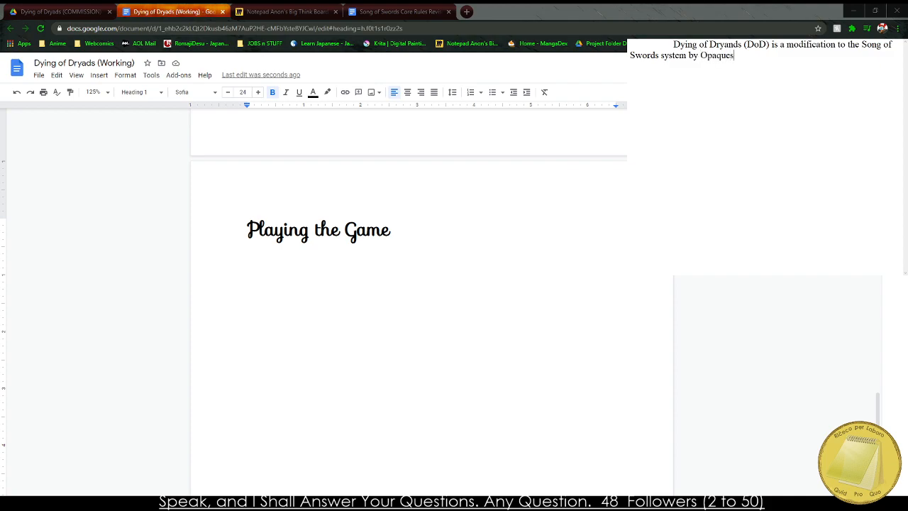
key(BackSpace)
text(Industries.)
Switch to the Song of Swords Core Rules PDF and go through its table of contents to the Dice Pool section of Basic Mechanics.
key(alt+Tab)
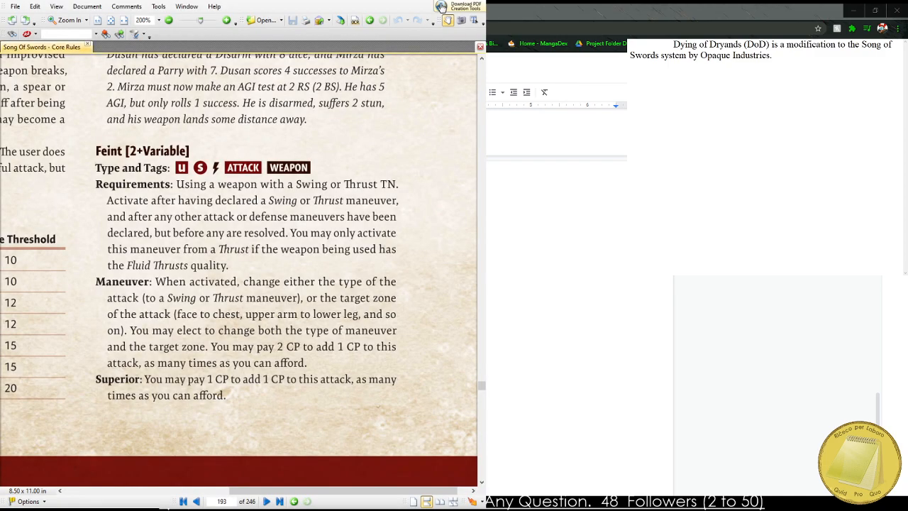
scroll(238, 294, down, 5)
scroll(265, 241, down, 5)
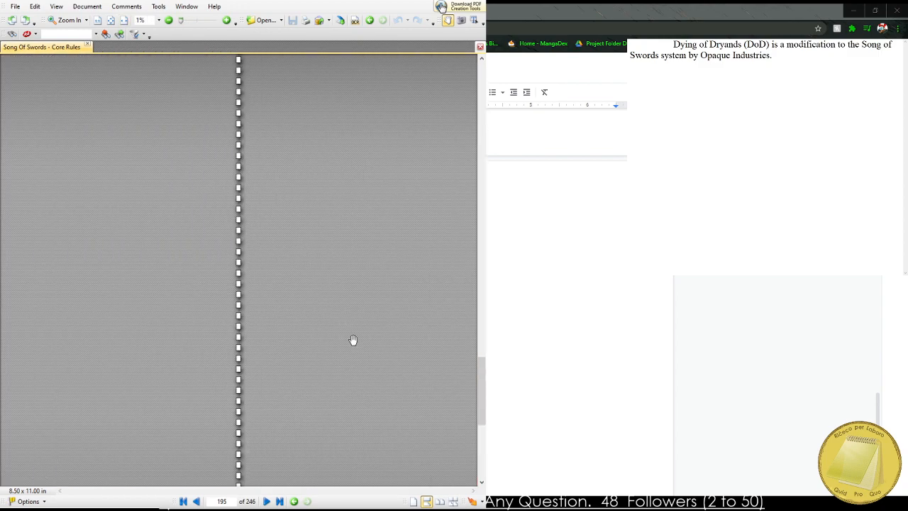
scroll(272, 100, up, 3)
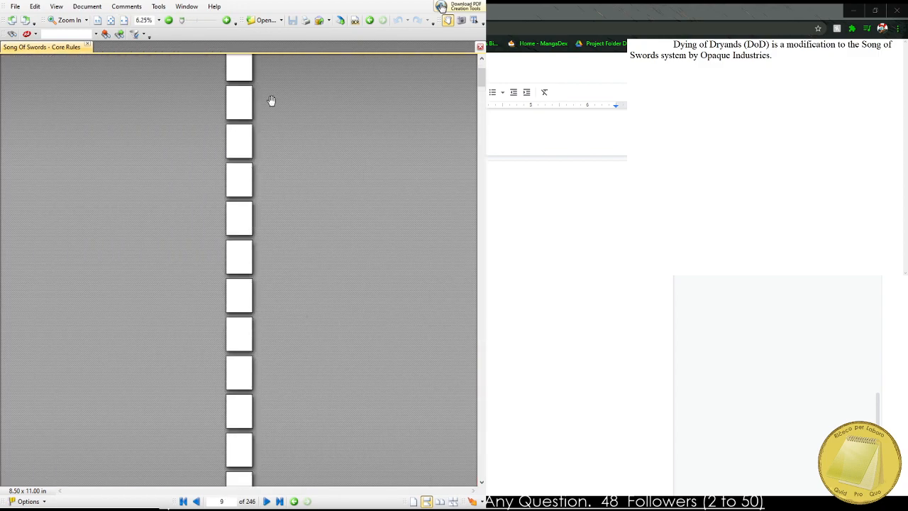
scroll(219, 335, up, 5)
scroll(218, 336, down, 5)
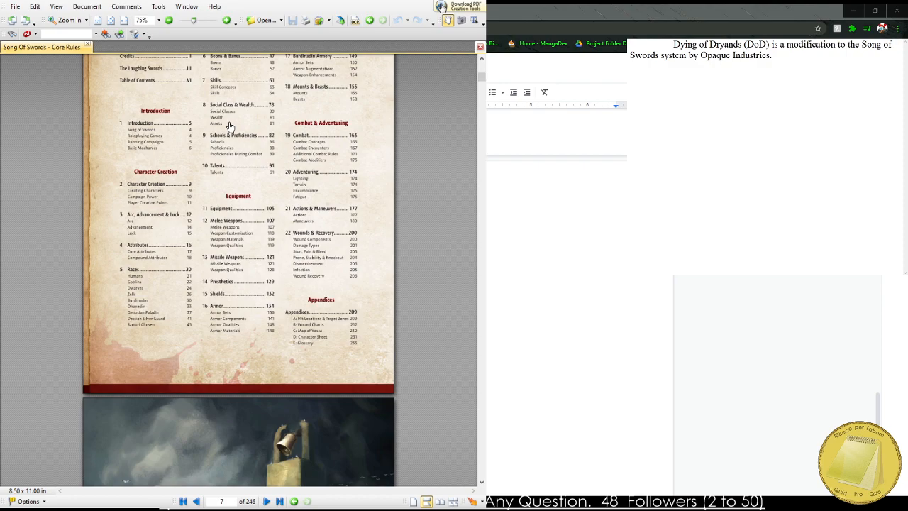
scroll(136, 128, up, 1)
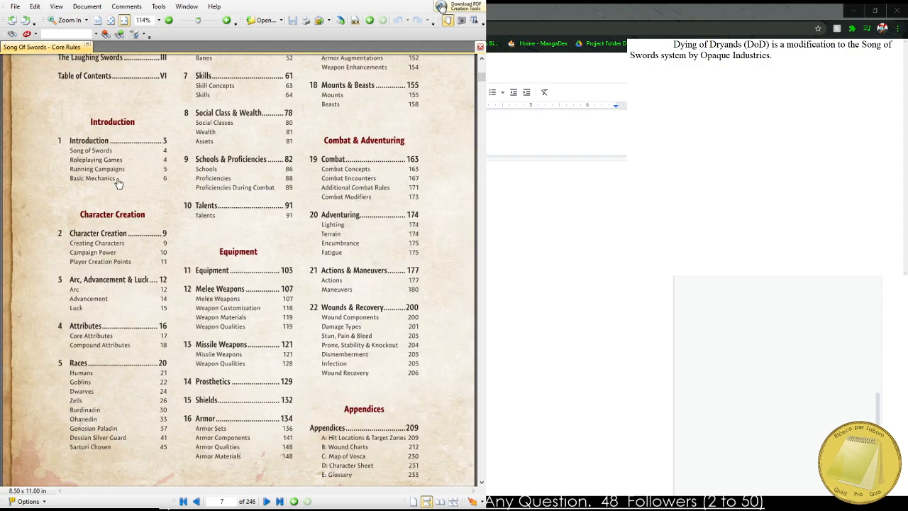
click(106, 178)
scroll(119, 135, up, 2)
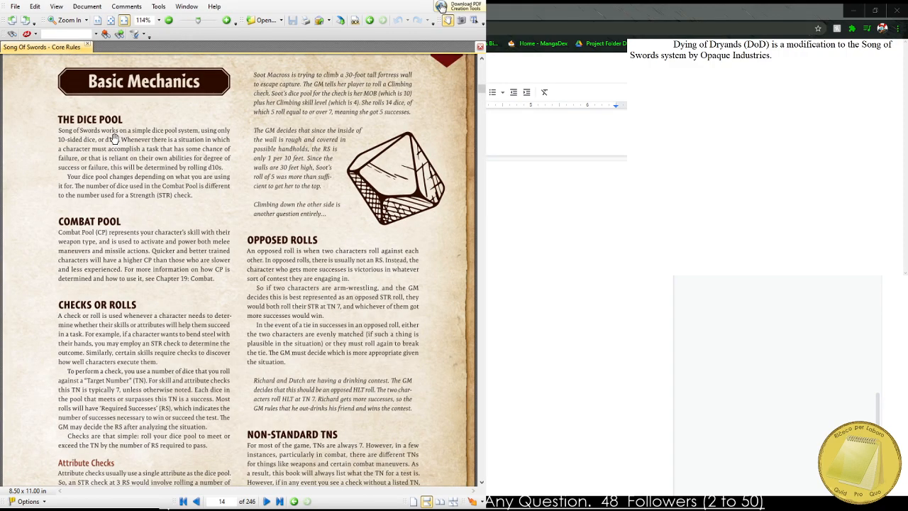
scroll(111, 128, up, 2)
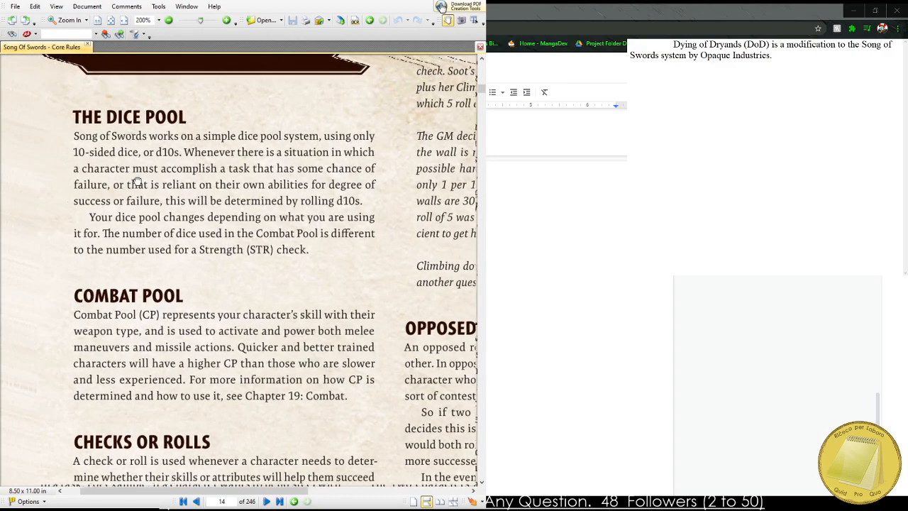
Read the rulebook's Dice Pool, Checks or Rolls, Attribute Checks, Skill Checks and Non-Standard TNs sections.
scroll(161, 167, up, 1)
drag(218, 179, 190, 188)
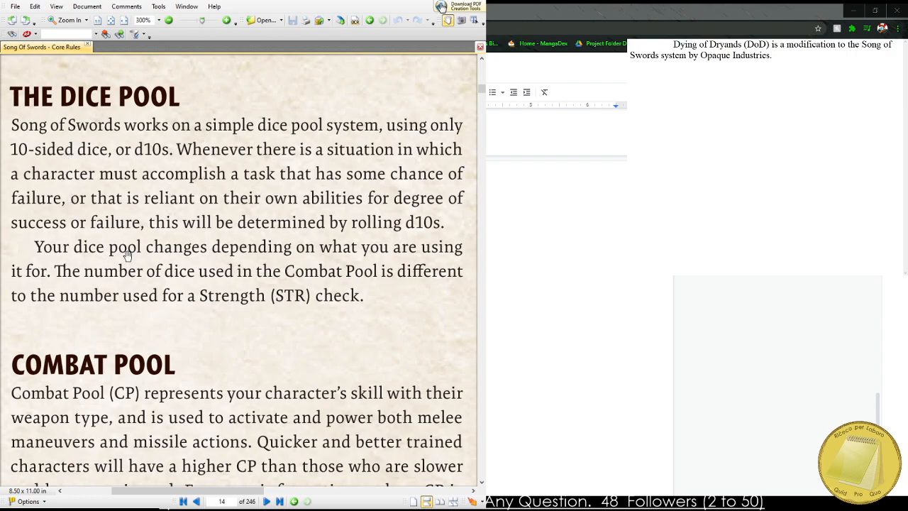
drag(177, 358, 173, 30)
drag(148, 209, 174, 176)
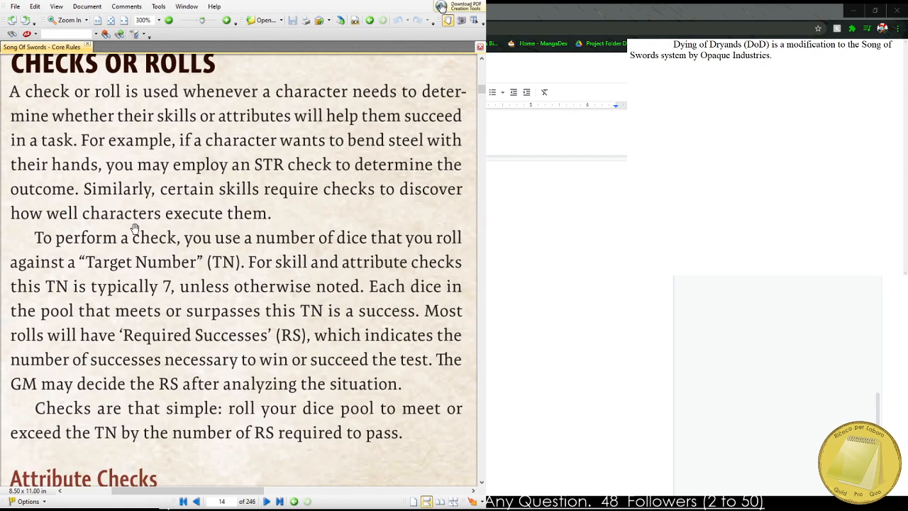
scroll(177, 286, down, 5)
drag(167, 318, 131, 305)
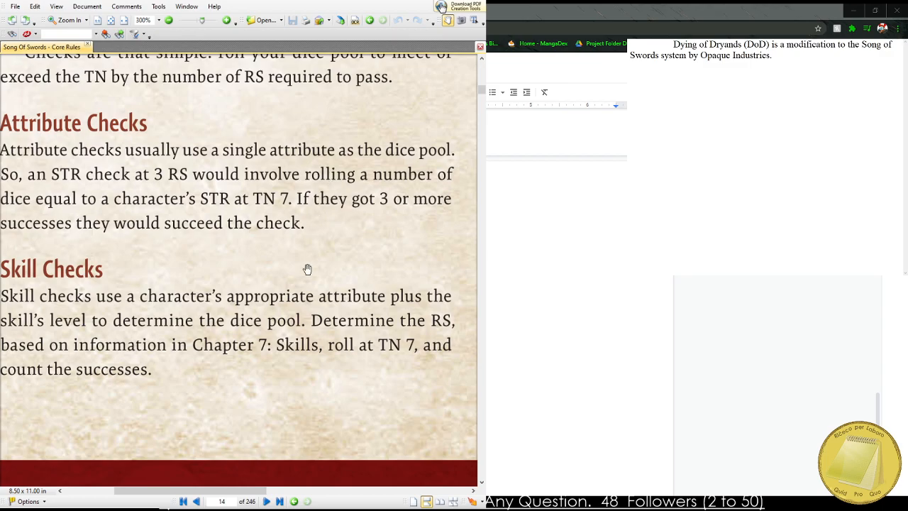
drag(248, 219, 0, 397)
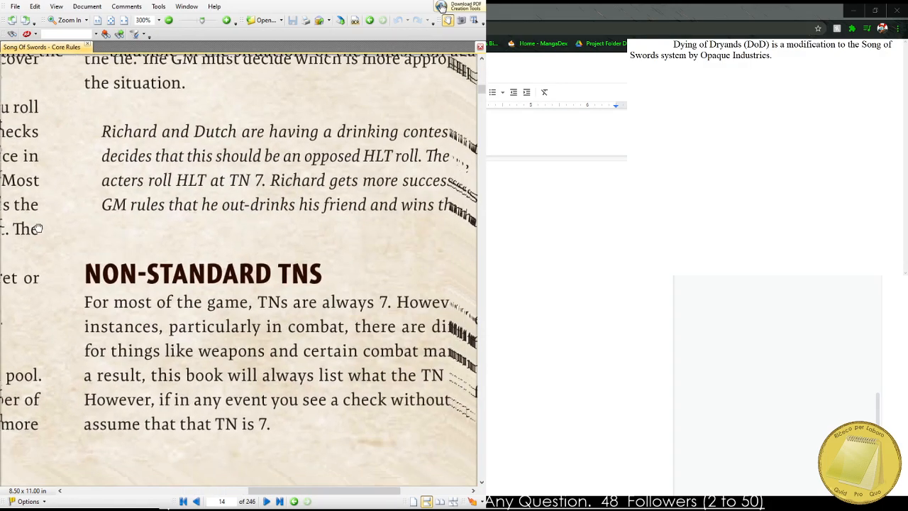
drag(199, 210, 146, 200)
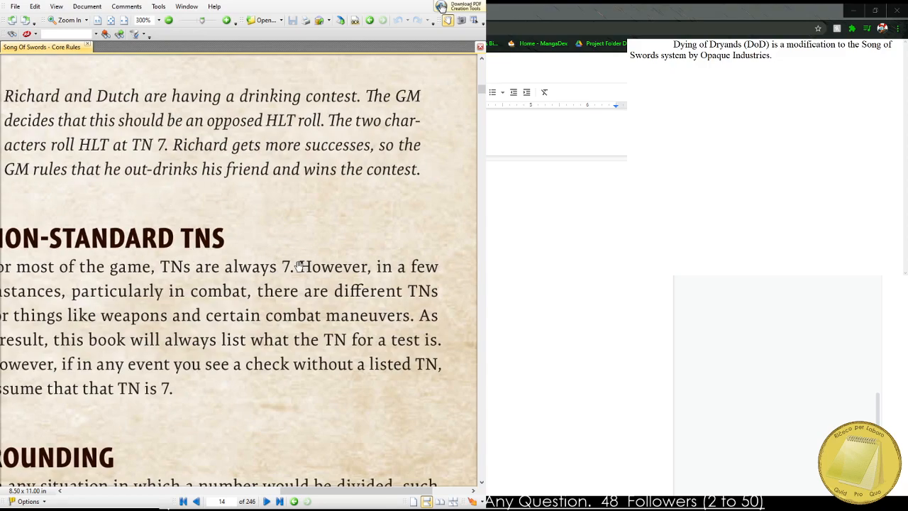
Return to the separate text document and continue the introduction with "The game is played with a set of D10's".
key(alt+Tab)
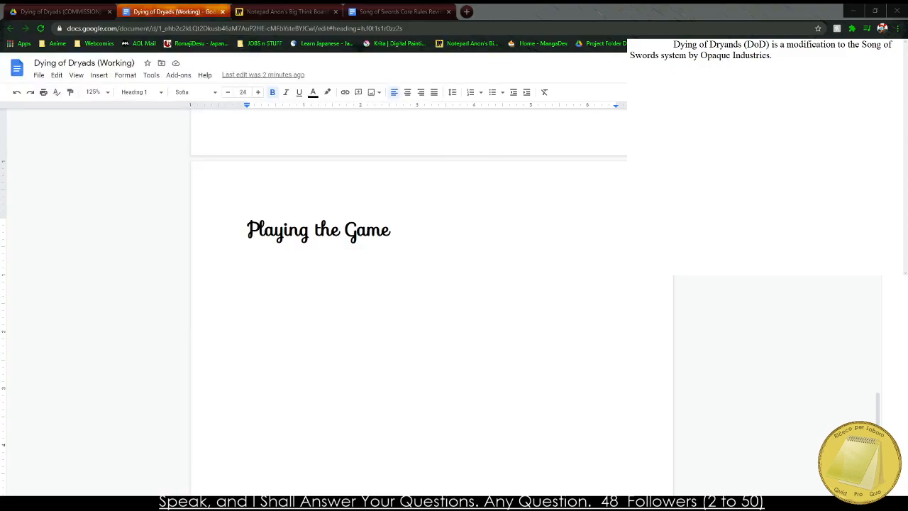
click(759, 85)
text(Tge game is payed with a set of D10's)
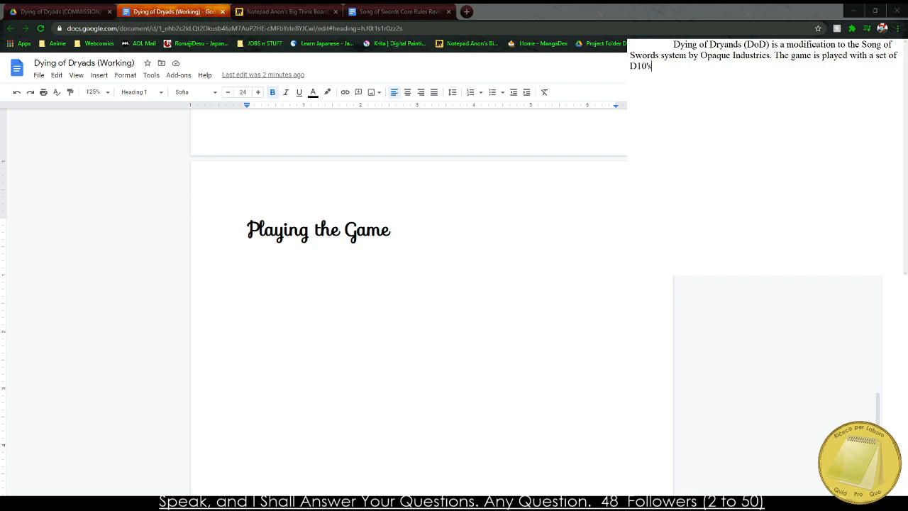
text( to build a poo)
Complete the dice sentence with "to build a pool of dice with the intent of rolling for Successes." and begin another with "The".
key(BackSpace)
key(BackSpace)
key(BackSpace)
text(pool of dice with)
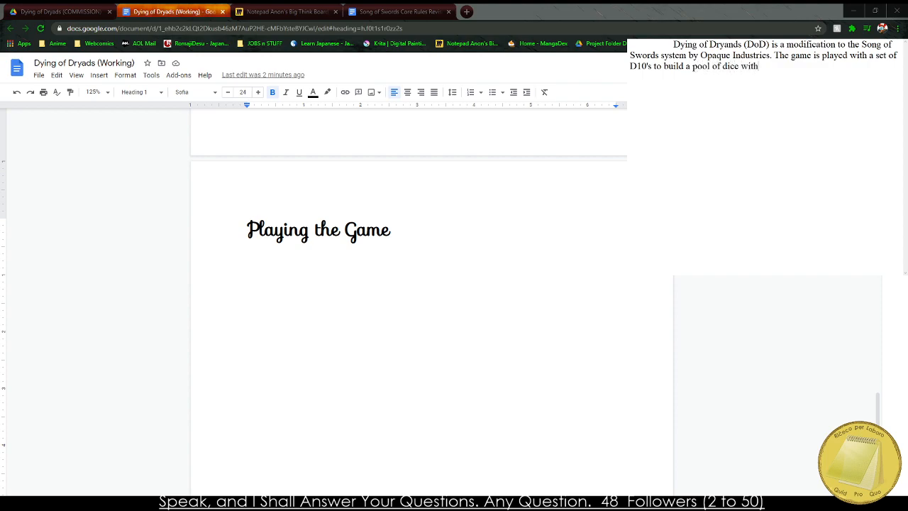
text( the intent of rolling for Succes)
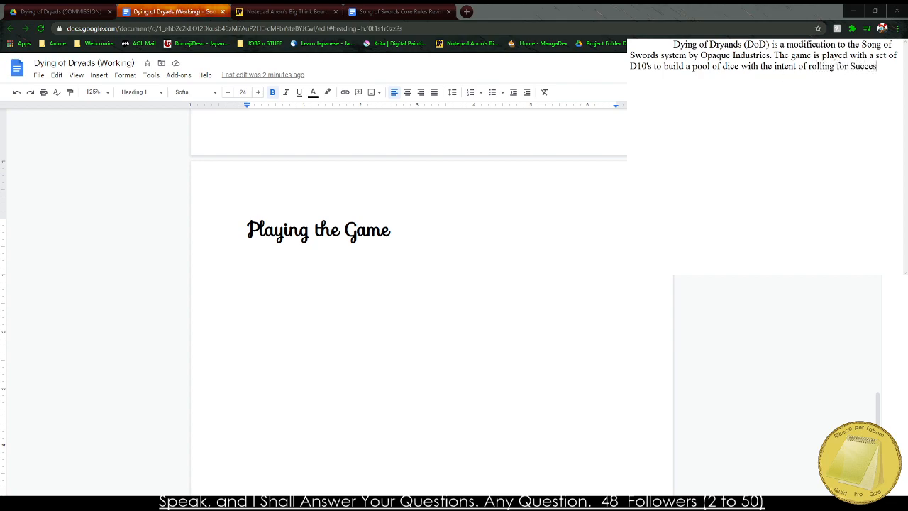
text(ses. The Av)
Continue the new sentence with "average Target Number (TN) for a Success is 7".
key(BackSpace)
key(BackSpace)
text(average Succ)
key(BackSpace)
key(BackSpace)
key(BackSpace)
text(n)
key(BackSpace)
text(arget Number (TN) fo ra)
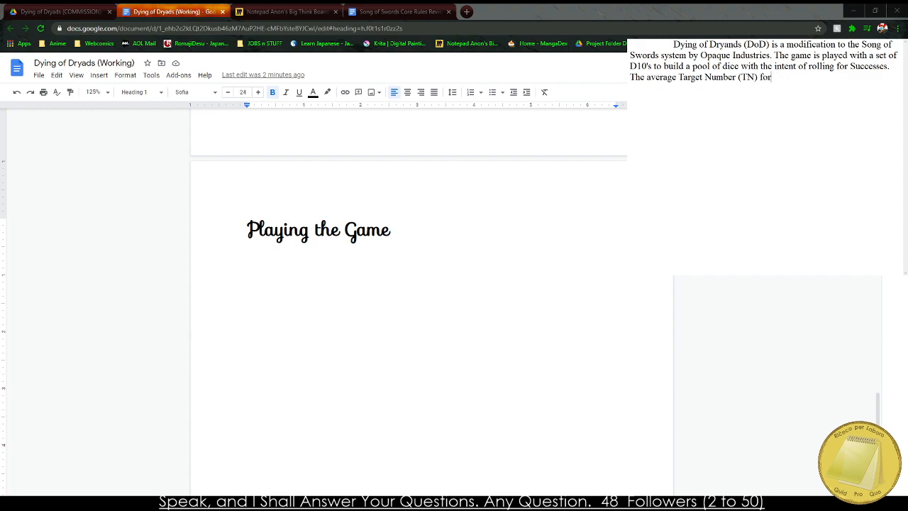
text( Success is 7, however dif)
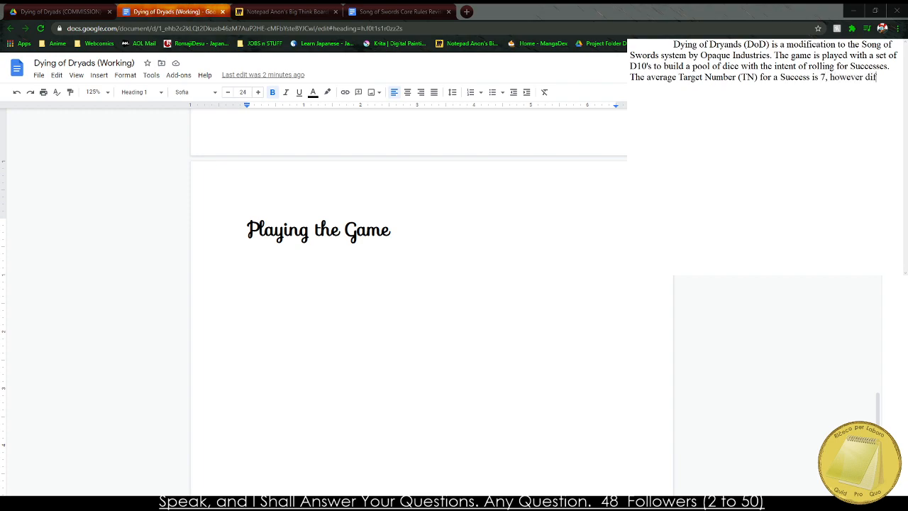
text(frent Maneuvers and Skills)
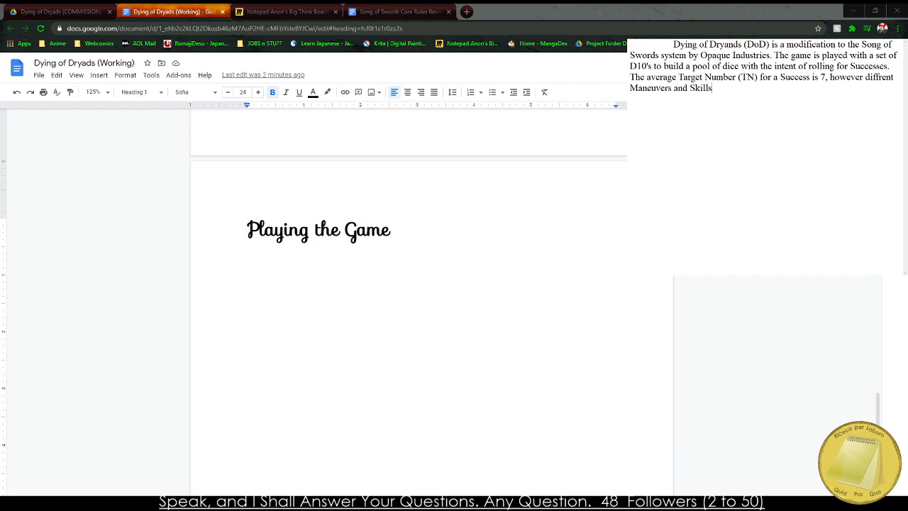
text( can augment the TN )
text(of)
Finish the Target Number sentence with ", however diffrent Maneuvers and Skills can augment the TN.".
key(BackSpace)
key(BackSpace)
key(BackSpace)
Begin a new indented paragraph with "In addition to the TN most rolls will possess".
text(addi)
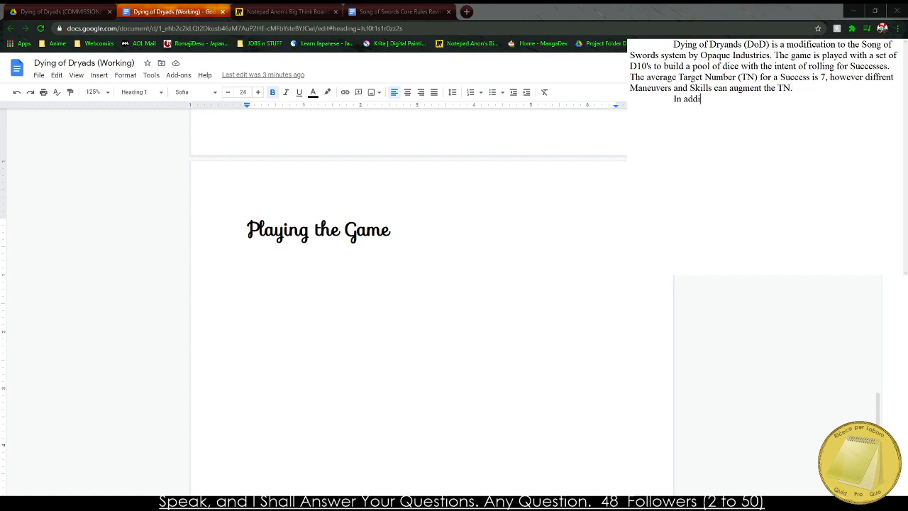
text(tion to the Target Nu)
key(BackSpace)
key(BackSpace)
key(BackSpace)
key(BackSpace)
key(BackSpace)
key(BackSpace)
text(N most rolls will poss)
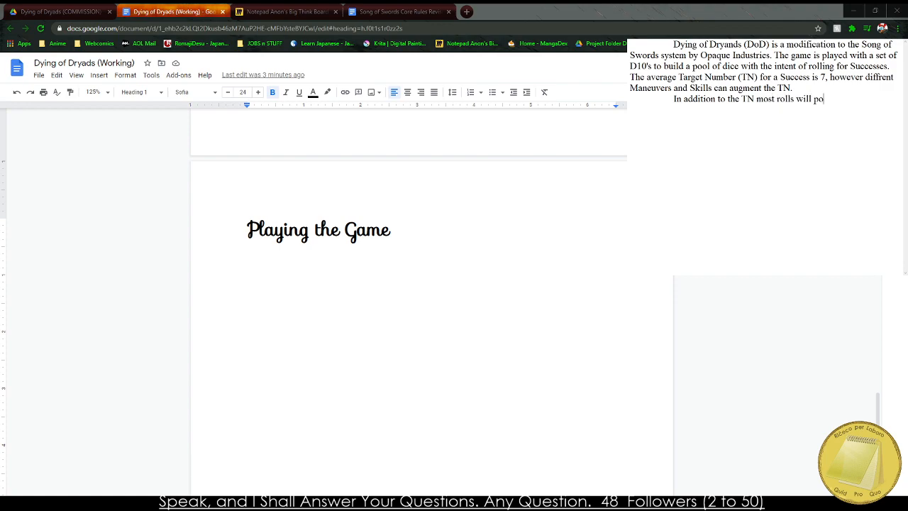
key(BackSpace)
text(sess a Required Su)
Continue the second paragraph with "a required number of successes, abbreviated to RS".
key(BackSpace)
key(BackSpace)
text(N)
key(BackSpace)
text(number)
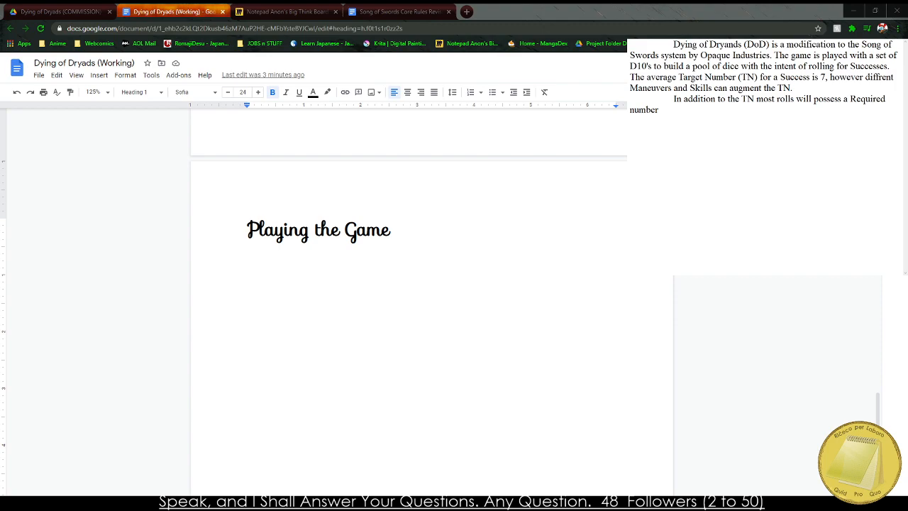
key(BackSpace)
key(BackSpace)
key(BackSpace)
key(BackSpace)
key(BackSpace)
key(BackSpace)
key(BackSpace)
key(BackSpace)
key(BackSpace)
key(BackSpace)
key(BackSpace)
key(BackSpace)
key(BackSpace)
key(BackSpace)
key(BackSpace)
text(require)
text(d number of succes)
text(ses, abbreviated to RS)
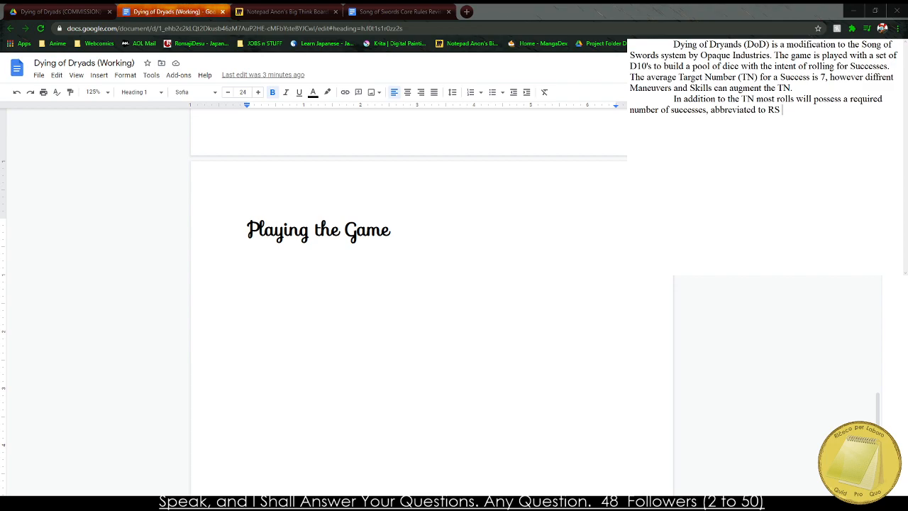
text(, to indiv)
text(ate how many)
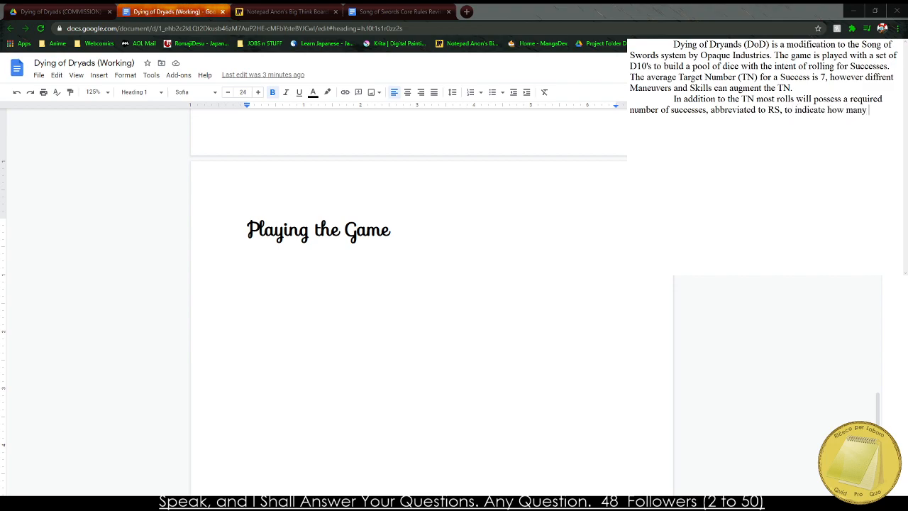
text( times the TN must be rolled to)
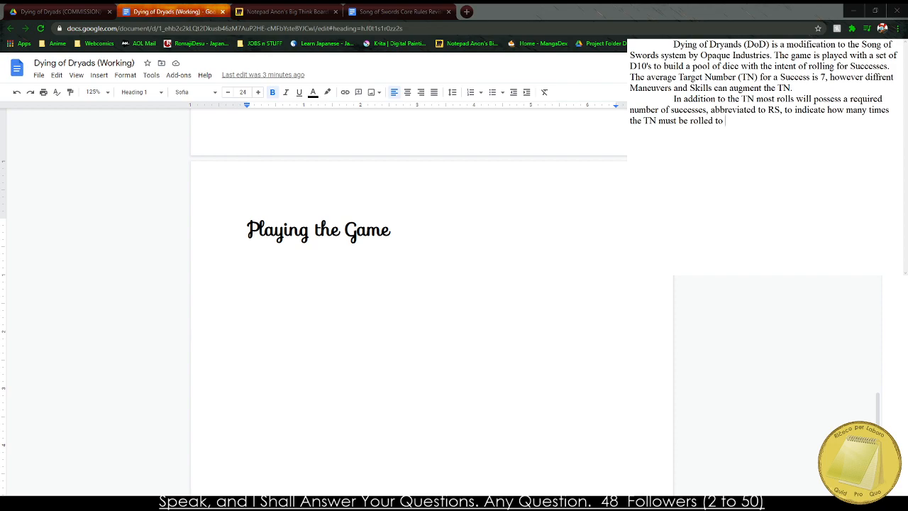
text( be victorious)
Replace the ending "be victorious." with "overcome the challenge.".
key(ctrl+shift+Left)
key(ctrl+shift+Left)
key(ctrl+shift+Left)
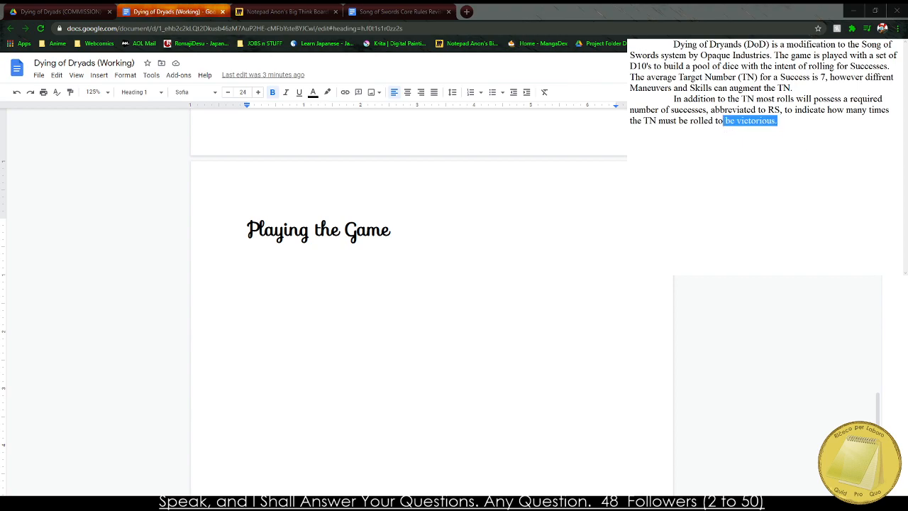
text(ov)
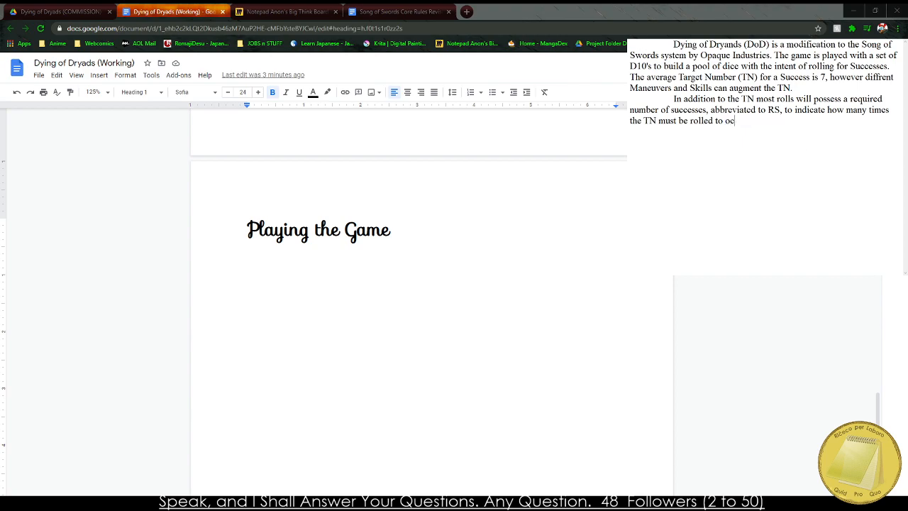
text(ercome the challenge.)
Copy both drafted paragraphs into the Dying of Dryads (Working) document beneath the "Playing the Game" heading.
key(ctrl+a)
key(ctrl+c)
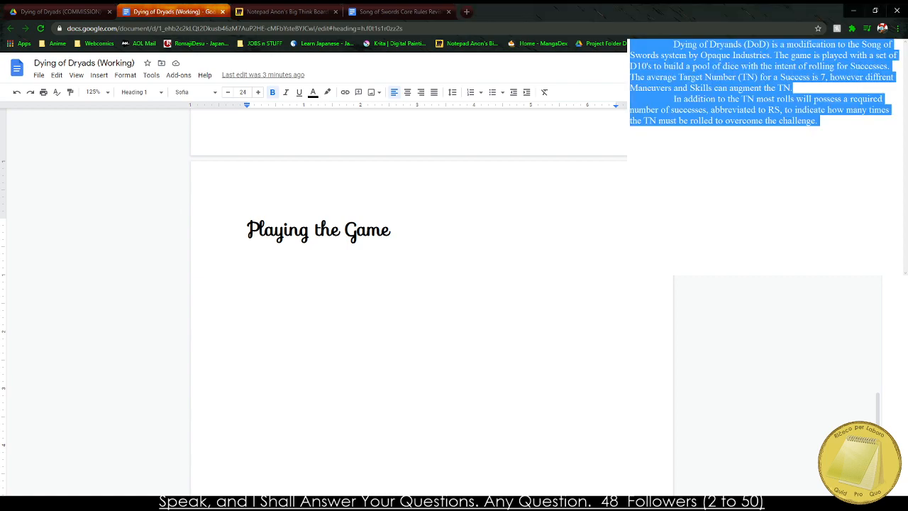
click(531, 272)
key(Return)
key(ctrl+v)
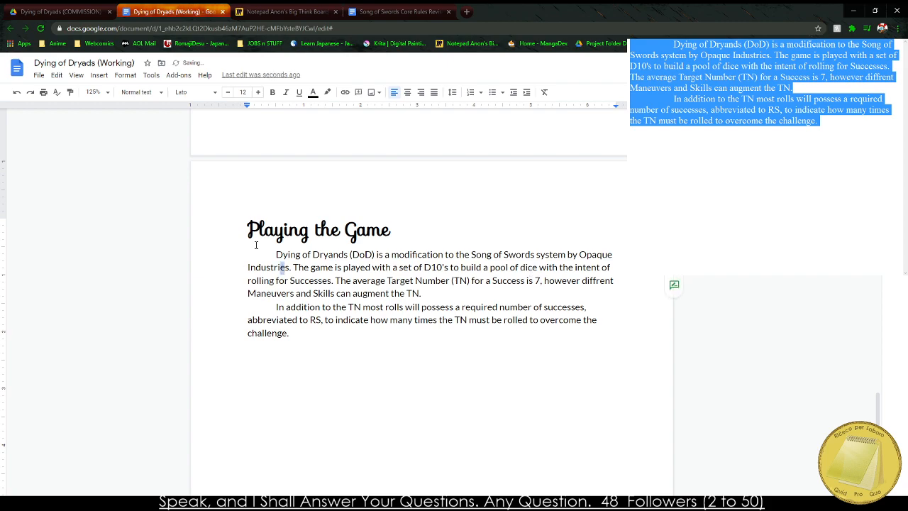
drag(247, 229, 392, 230)
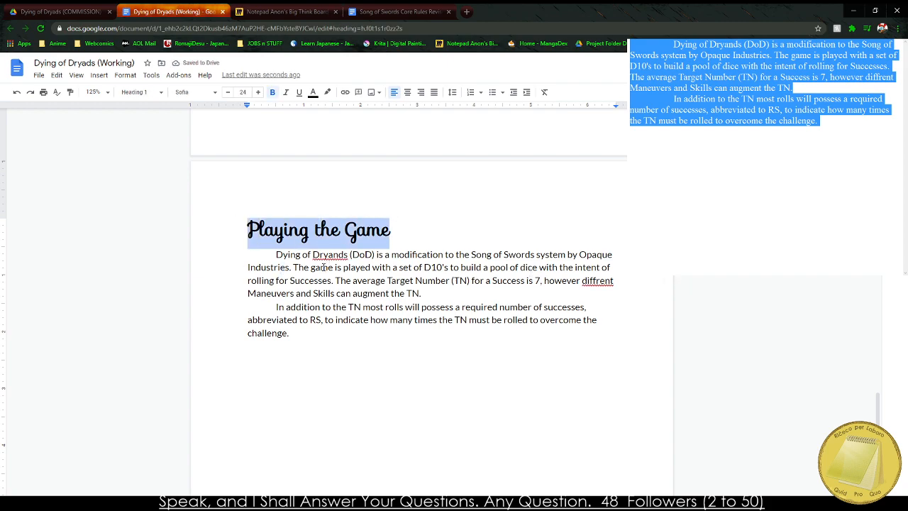
click(238, 273)
shift+click(364, 345)
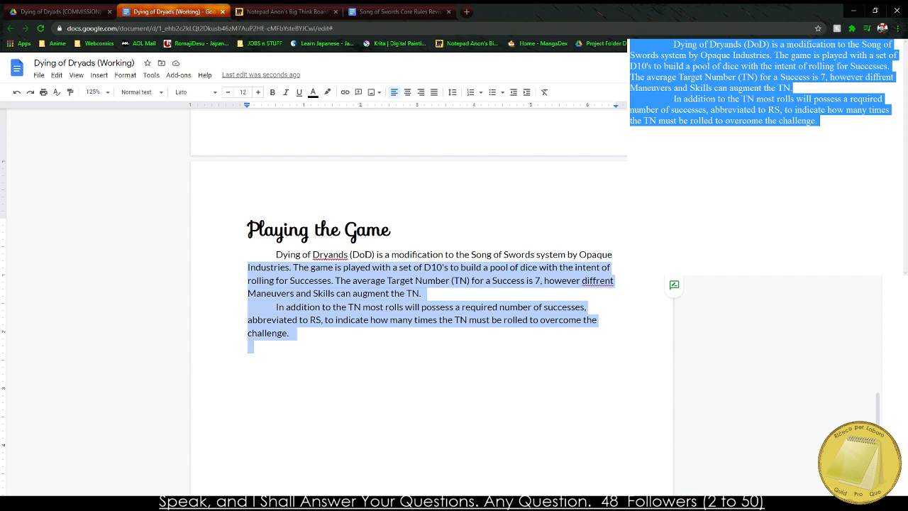
key(alt+Tab)
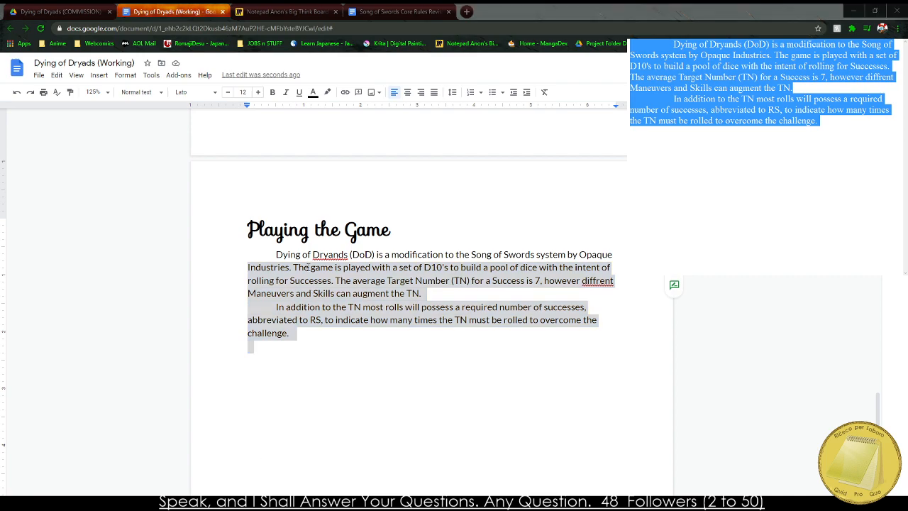
click(235, 227)
drag(247, 228, 404, 231)
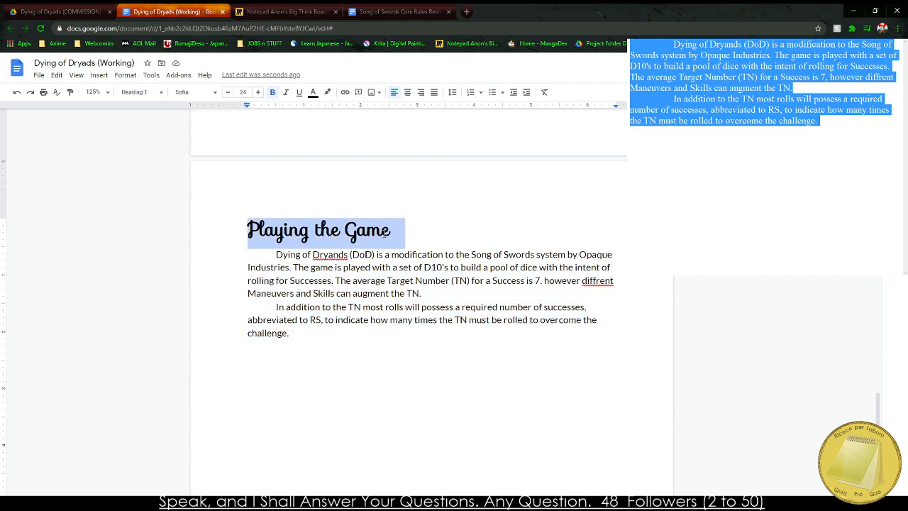
Correct the misspelled "Dryands" in the first pasted sentence to "Dryads".
right_click(331, 256)
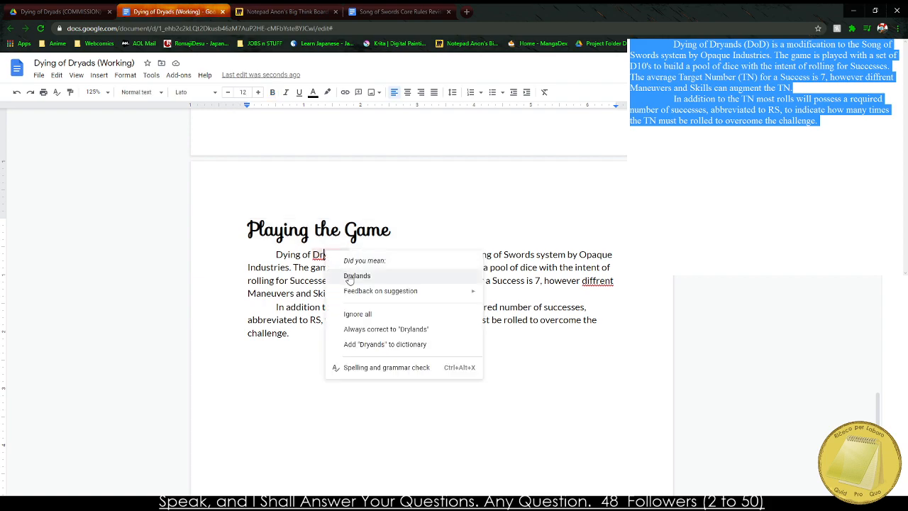
click(357, 275)
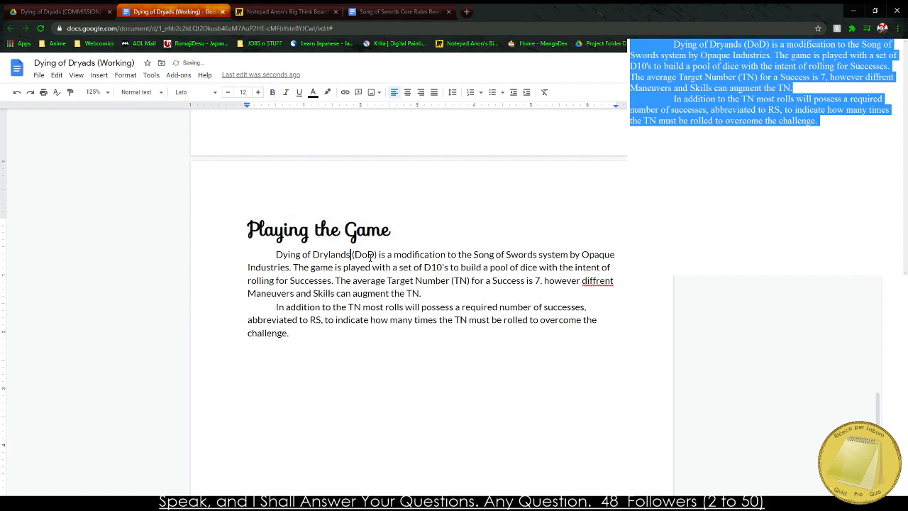
key(BackSpace)
key(BackSpace)
key(BackSpace)
key(BackSpace)
key(BackSpace)
text(ads)
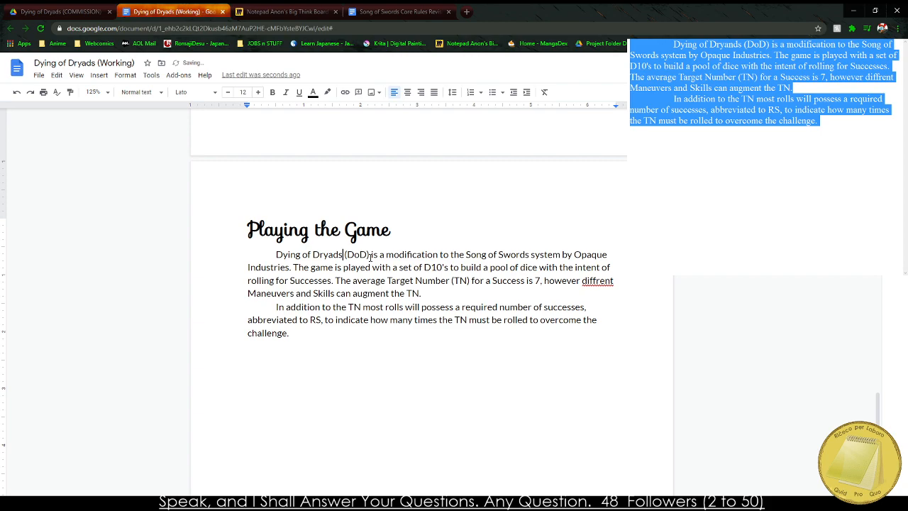
Correct the misspelled "diffrent" in the first paragraph to "different".
drag(266, 231, 353, 219)
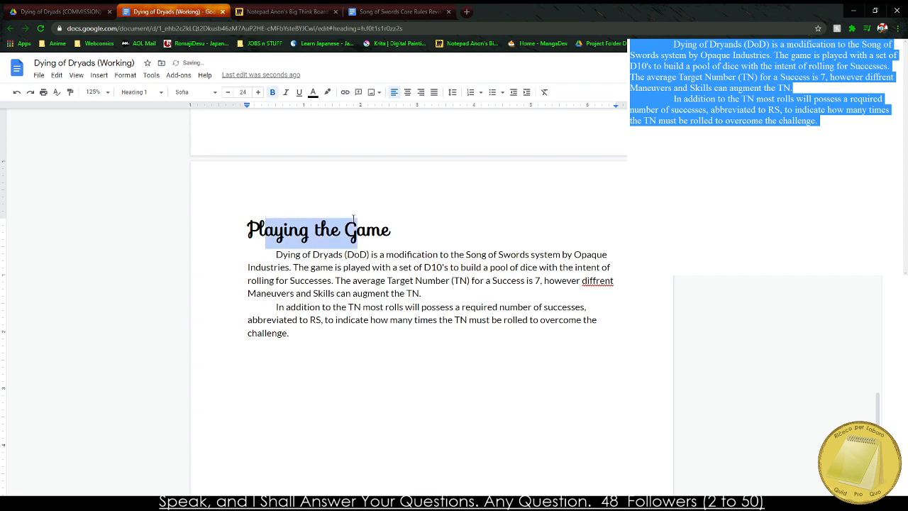
right_click(598, 281)
click(638, 309)
Add the bold subheading "Required Successes" below the second paragraph, leaving a blank line between them.
click(253, 373)
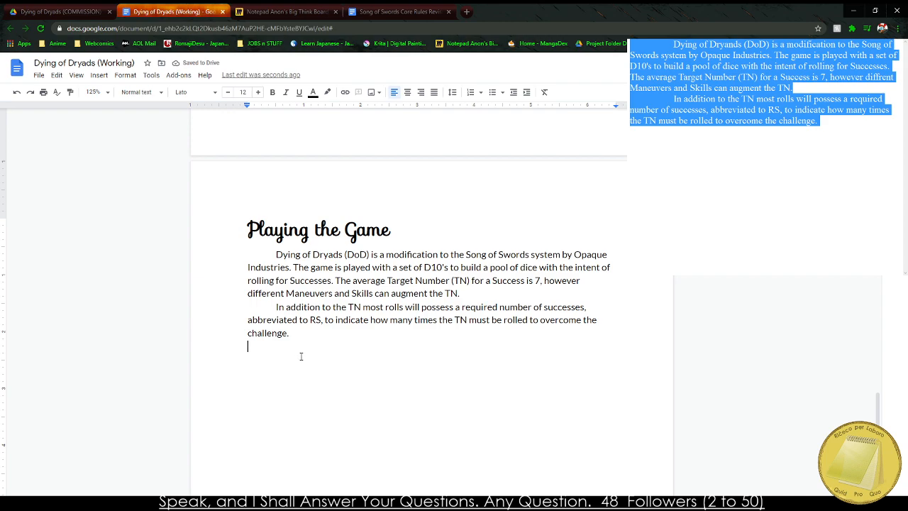
key(Return)
key(ctrl+b)
text(Requir)
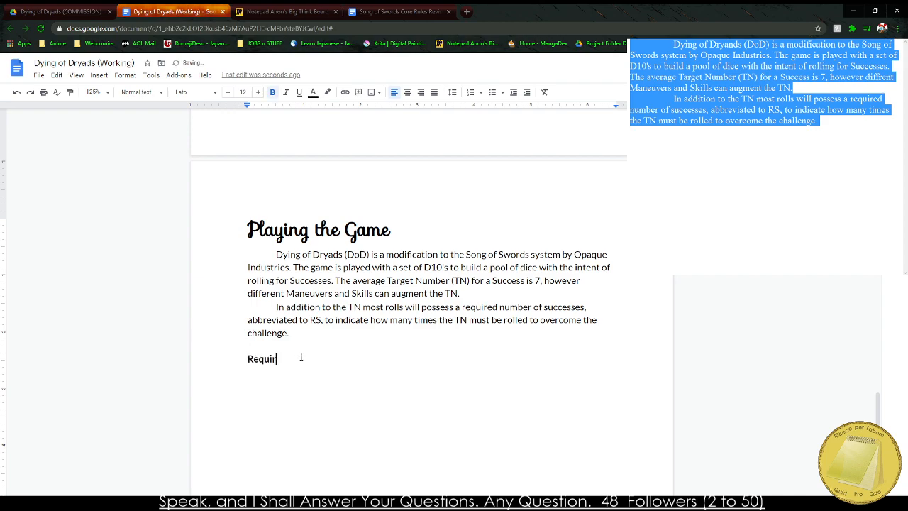
text(ed Successes)
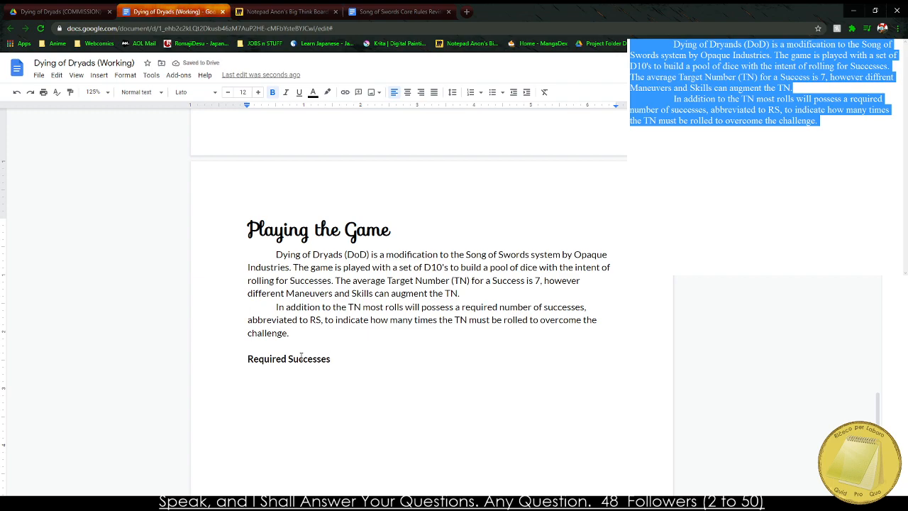
key(ctrl+b)
Start a bulleted list under the subheading with the item "1 RS - Simple Challenge".
key(Return)
key(ctrl+shift+8)
text(1 Succ)
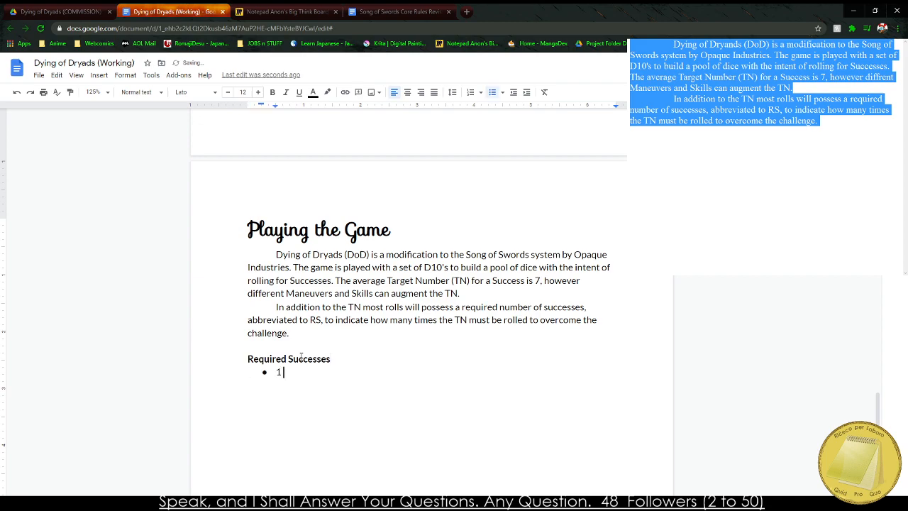
key(BackSpace)
key(BackSpace)
key(BackSpace)
key(BackSpace)
text(RS - Simple Challenge)
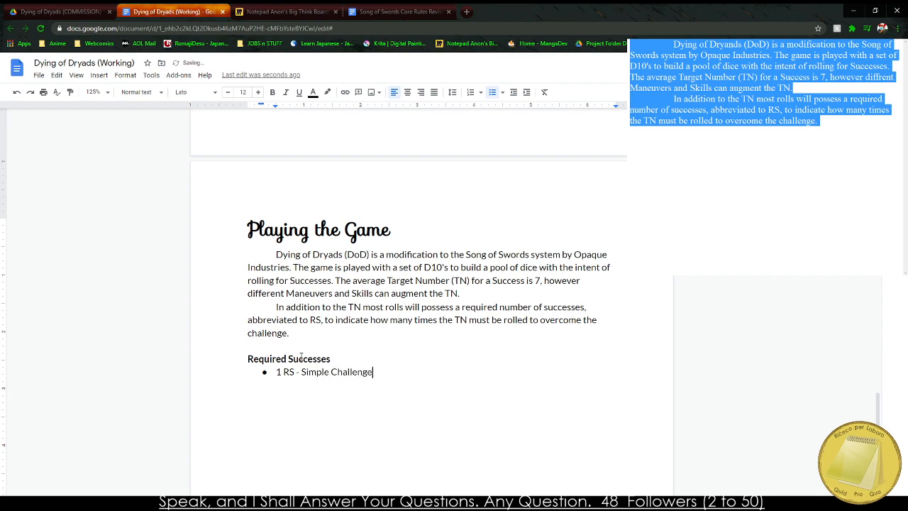
Shorten the first bullet to "1 RS - Simple" and add a second item reading "2 RS - Easy".
key(BackSpace)
key(BackSpace)
key(BackSpace)
key(BackSpace)
key(BackSpace)
key(BackSpace)
key(BackSpace)
key(BackSpace)
key(BackSpace)
key(Return)
text(2 RD - Easy)
key(Return)
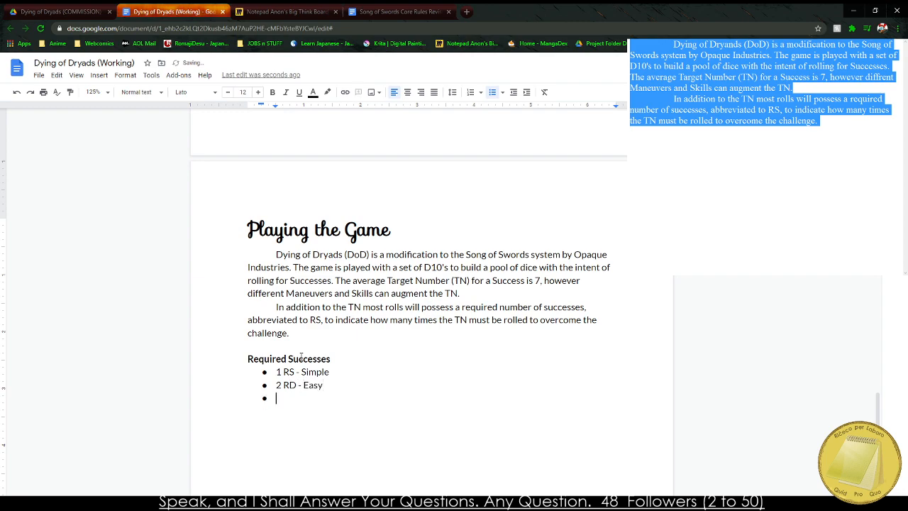
key(Up)
key(Right)
key(Right)
key(Right)
key(Right)
key(BackSpace)
text(S)
Add the bulleted items "3 RS - Average" and "4 RS - Complex" to the list.
key(Down)
text(3 RS - Average)
key(Return)
text(4)
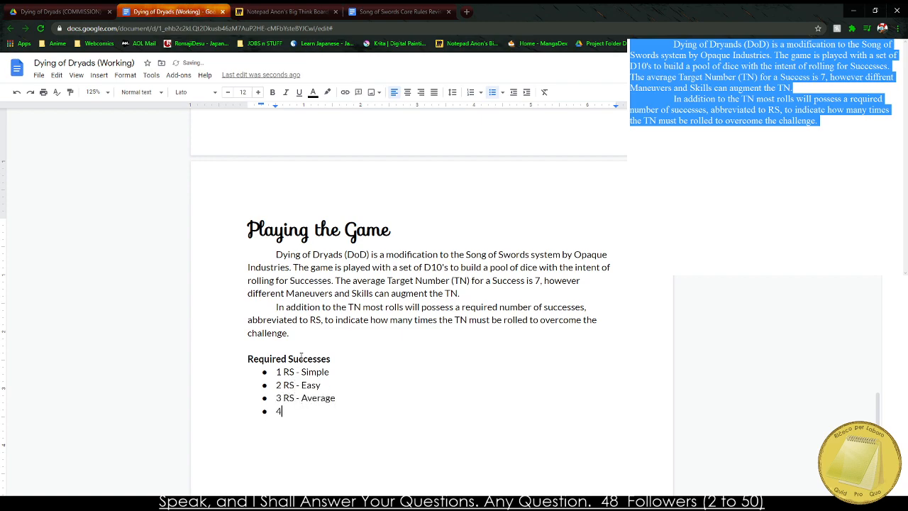
text( RS - Complex)
Add the bulleted items "5 RS - Hard" and "6 RS - Difficult" to the end of the list.
key(Return)
text(5 RS - Difficult)
key(BackSpace)
key(BackSpace)
key(BackSpace)
key(BackSpace)
key(BackSpace)
key(BackSpace)
key(BackSpace)
key(BackSpace)
key(BackSpace)
text(Hard)
key(Return)
text(7 RS - Diff)
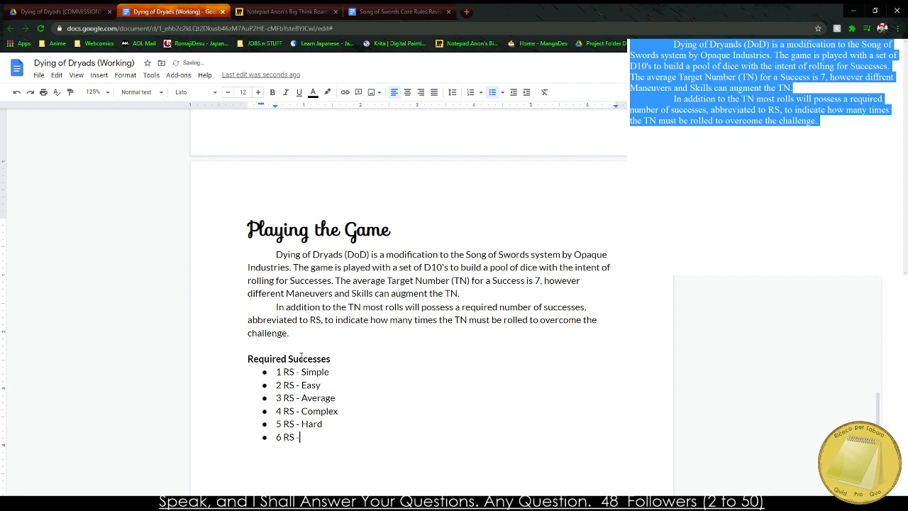
text(icult)
key(Return)
text(7 RS - Ve)
key(BackSpace)
key(BackSpace)
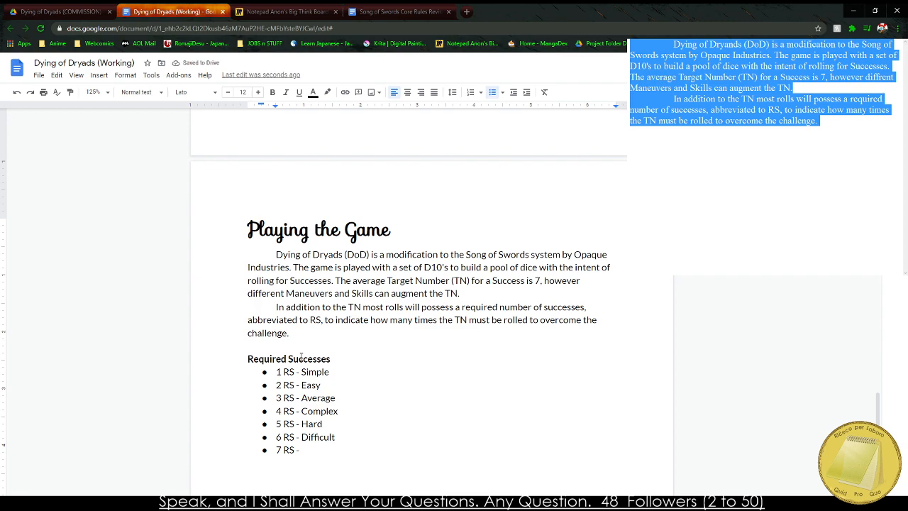
key(BackSpace)
key(BackSpace)
key(BackSpace)
key(BackSpace)
key(BackSpace)
key(BackSpace)
key(BackSpace)
key(BackSpace)
key(BackSpace)
Extend the bold subheading to read "Required Successes (RS) Reference".
key(BackSpace)
click(345, 356)
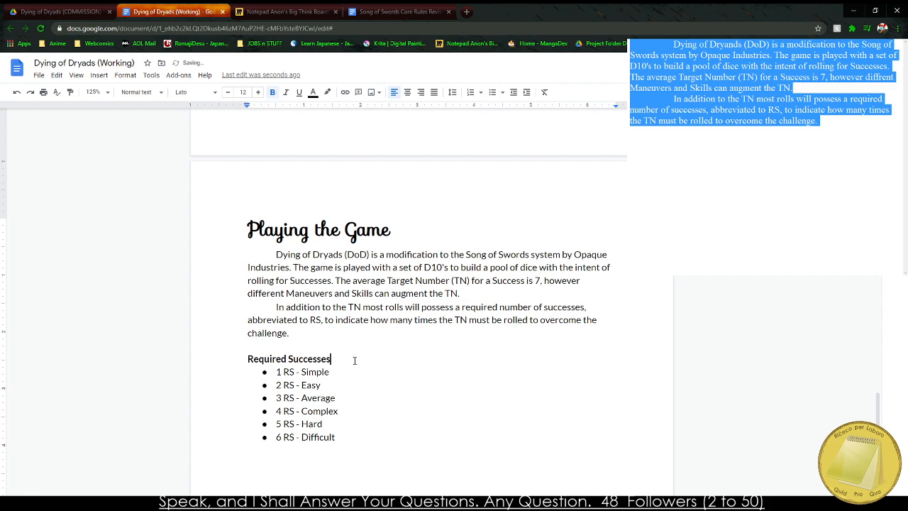
text(Ref)
key(BackSpace)
key(BackSpace)
key(BackSpace)
text((RS))
text(ference)
Start an indented paragraph below the bulleted list with the words "If a", leaving a blank line after the list.
click(283, 437)
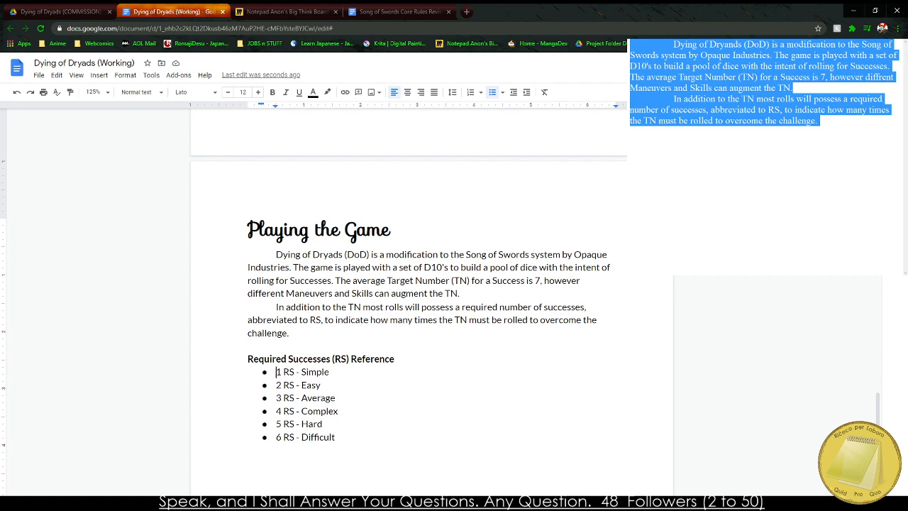
double_click(419, 413)
scroll(368, 355, down, 4)
click(331, 339)
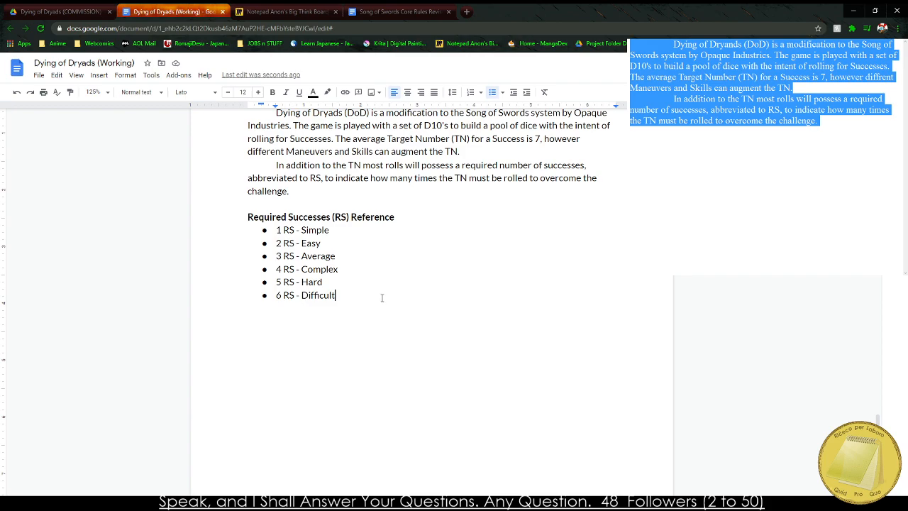
key(Return)
key(Return)
text(If a)
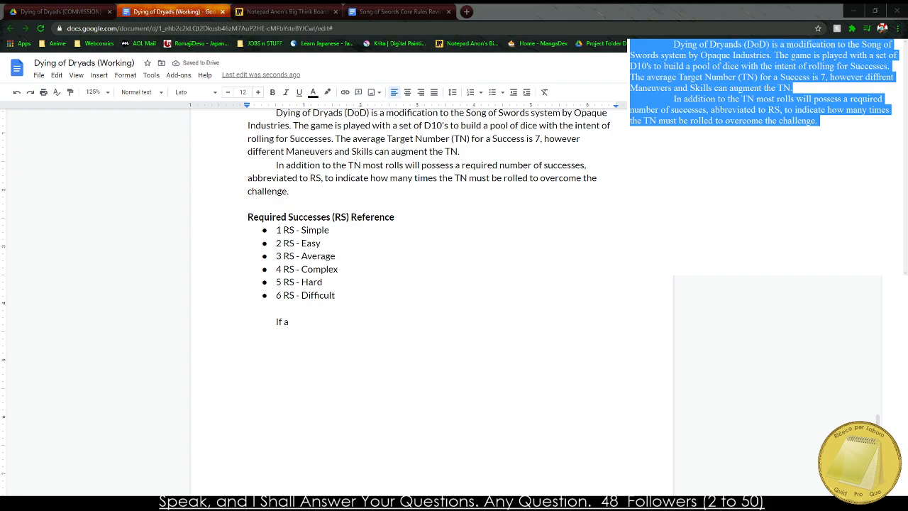
text(If)
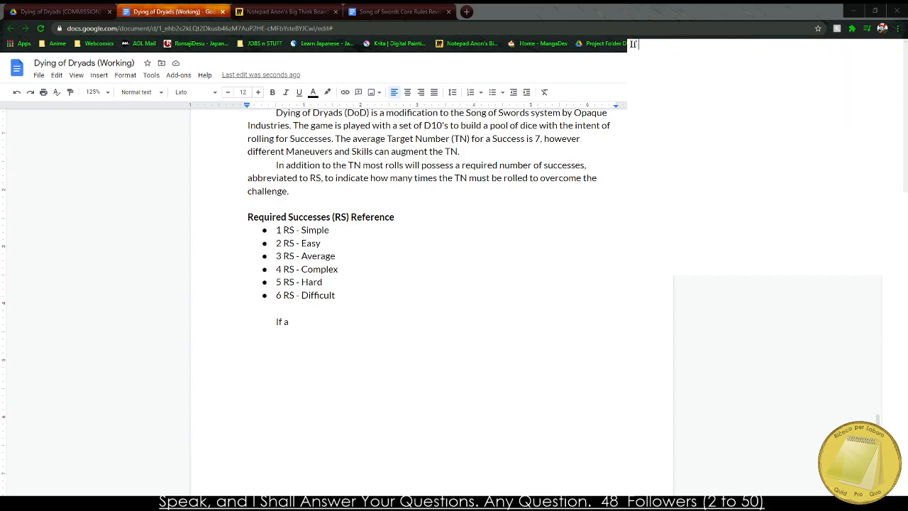
text( a Character is to be succ)
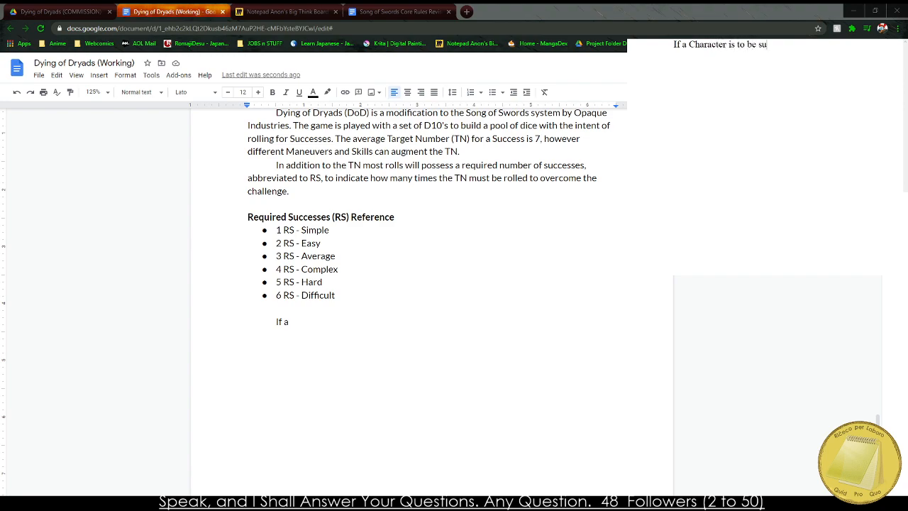
In the separate notes window, draft the sentence opening "If a Character reaches the number of RS required by the GM".
key(BackSpace)
key(BackSpace)
key(BackSpace)
key(BackSpace)
key(BackSpace)
key(BackSpace)
key(BackSpace)
key(BackSpace)
key(BackSpace)
key(BackSpace)
key(BackSpace)
key(BackSpace)
text(reaches the number of RS )
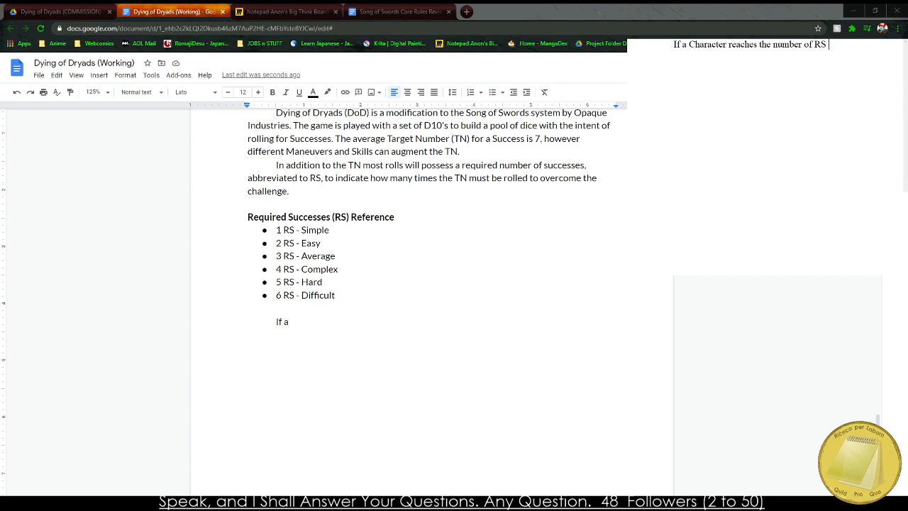
text(required by the GM)
key(BackSpace)
Split the first chapter paragraph before "The game is played" so that sentence begins its own indented paragraph.
click(293, 124)
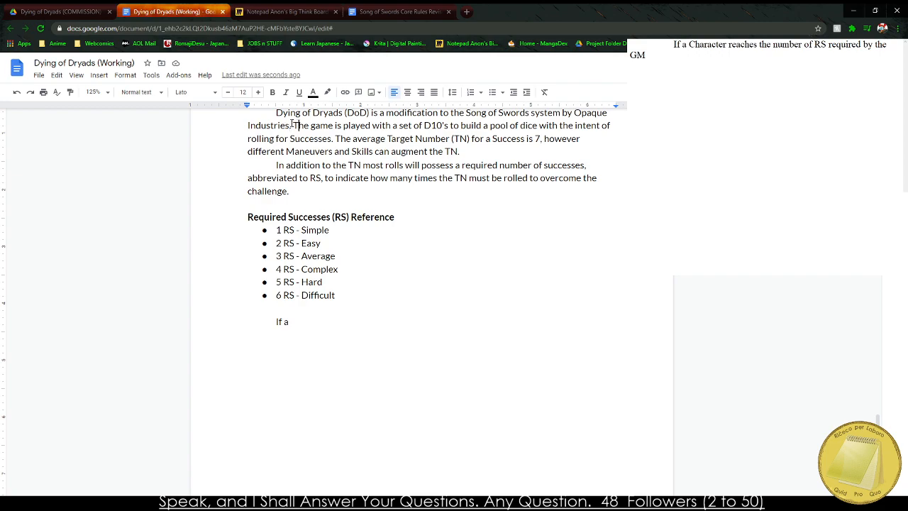
key(Return)
key(Tab)
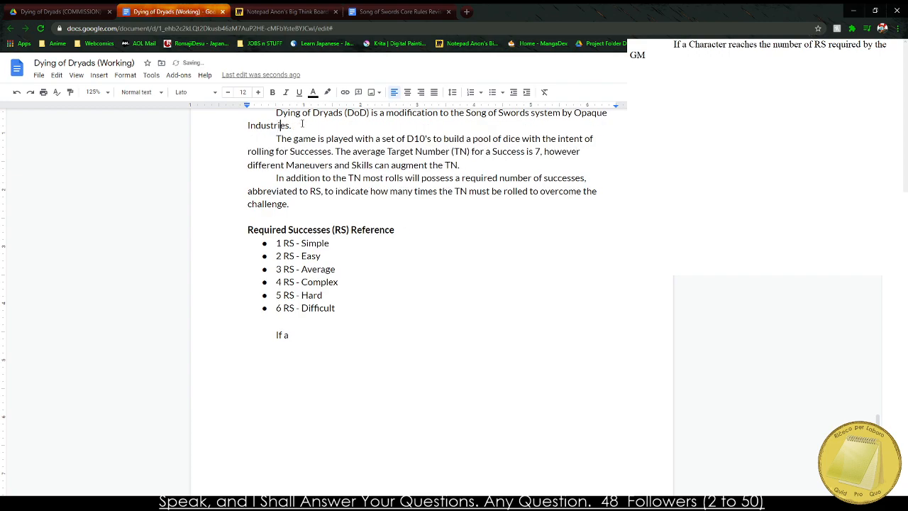
After the opening sentence, add "The game requires two players, one to take the role of the Wanderer and one to be the Garden Master (GM)".
text(The game requires)
text( two players)
text(.)
key(BackSpace)
text(, one )
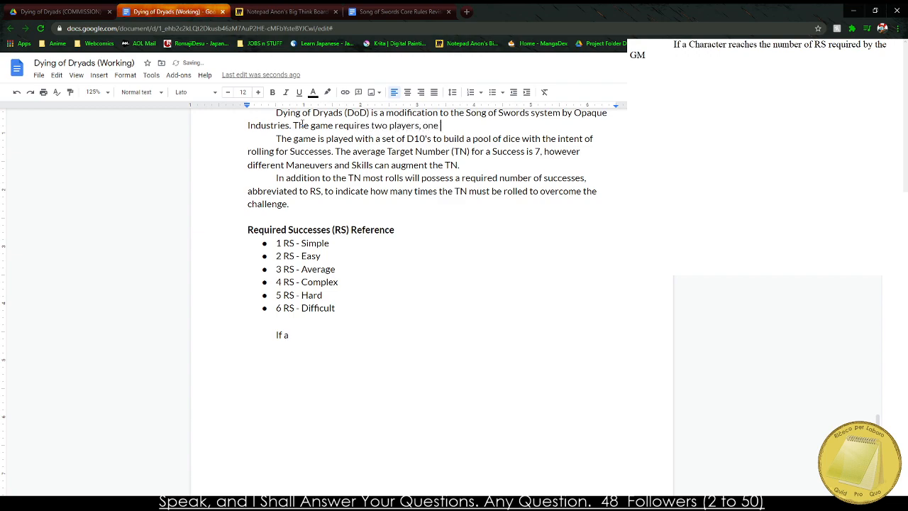
text(to take the role of the Wanderer)
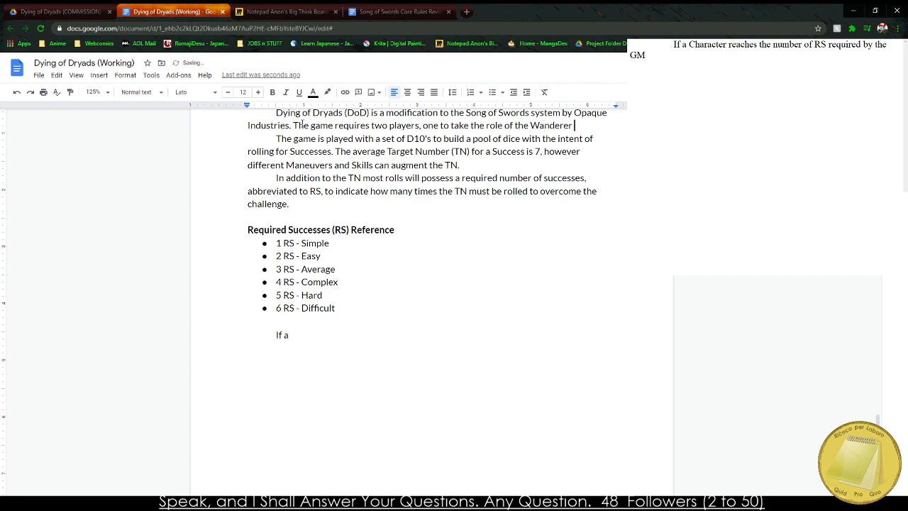
text( (Player) and th)
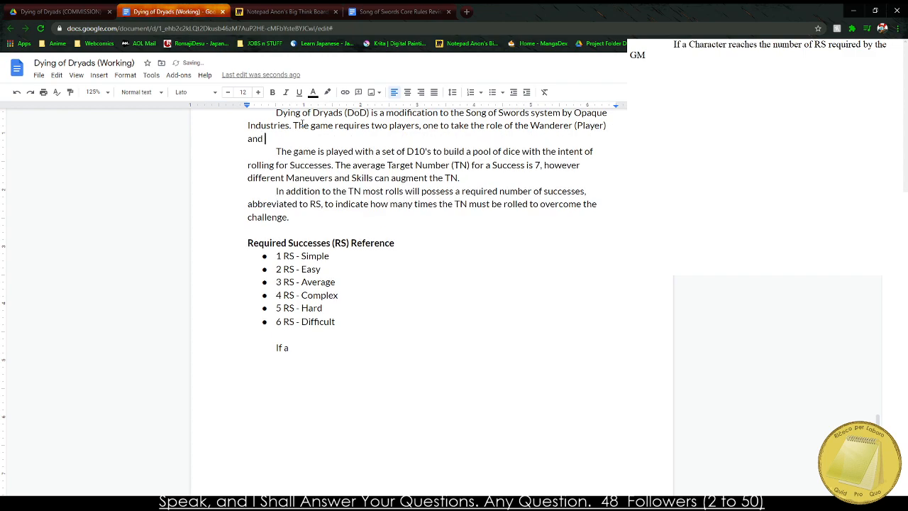
key(BackSpace)
key(BackSpace)
key(BackSpace)
key(BackSpace)
key(BackSpace)
key(BackSpace)
key(BackSpace)
key(BackSpace)
key(BackSpace)
key(BackSpace)
key(BackSpace)
key(BackSpace)
key(BackSpace)
key(BackSpace)
key(BackSpace)
key(BackSpace)
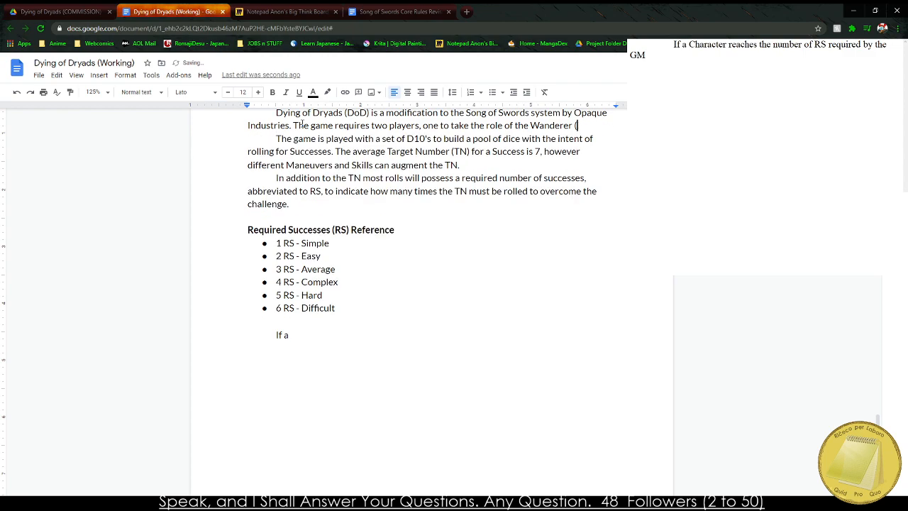
text(and one to be t)
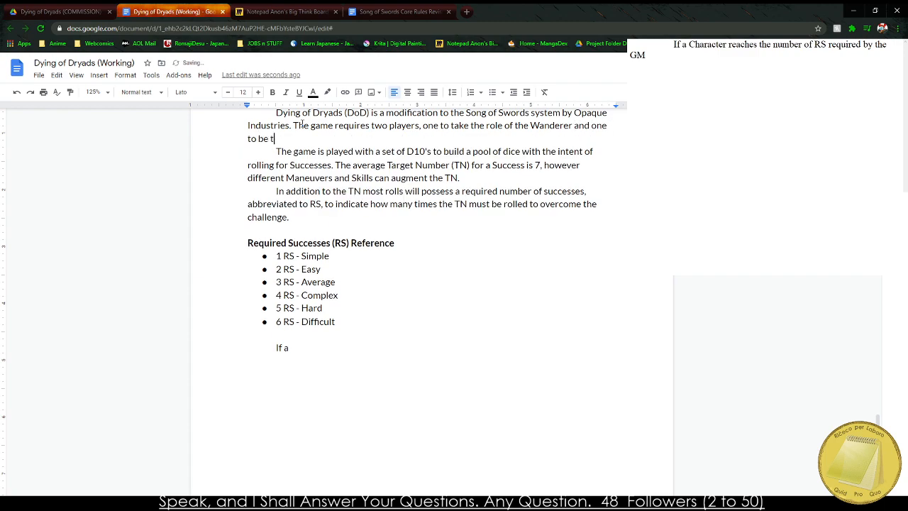
text(he Garden Master (GM))
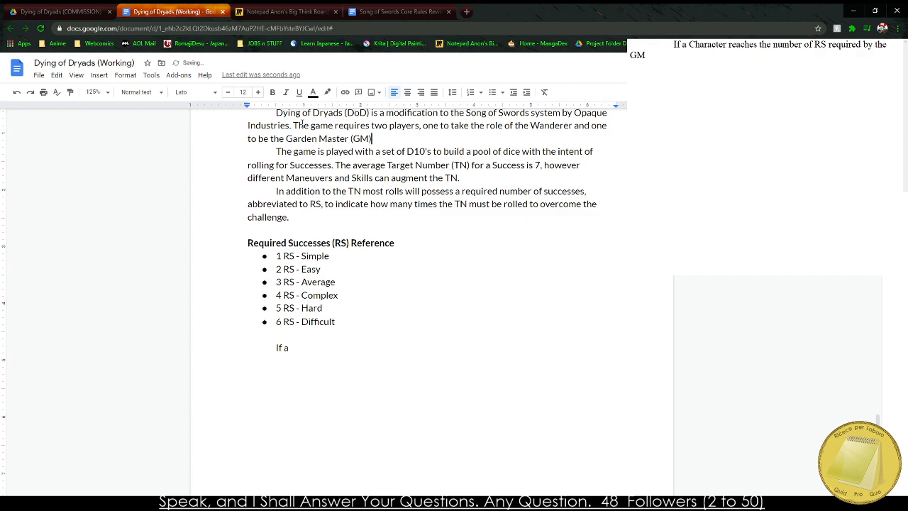
text(. The Wanderer m is the one v)
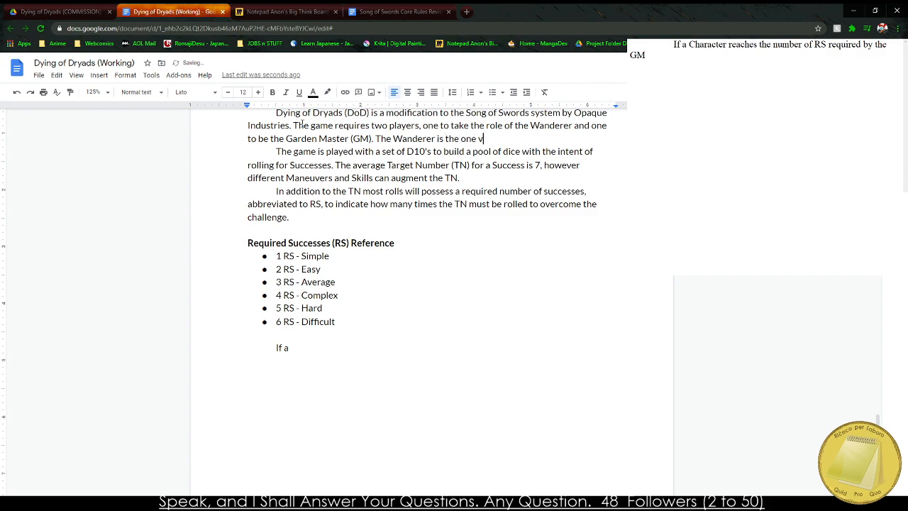
Continue the first paragraph with "The Wanderer is the one venturing into the mysterious Garden".
text(enturing into the woodland to)
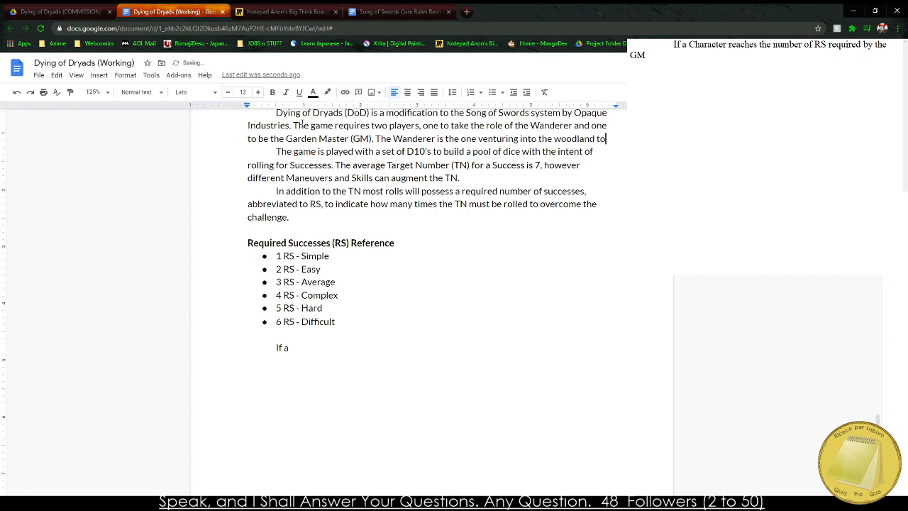
key(BackSpace)
key(BackSpace)
key(BackSpace)
key(BackSpace)
key(BackSpace)
key(BackSpace)
key(BackSpace)
key(BackSpace)
key(BackSpace)
key(BackSpace)
key(BackSpace)
key(BackSpace)
text(mysterious Garde)
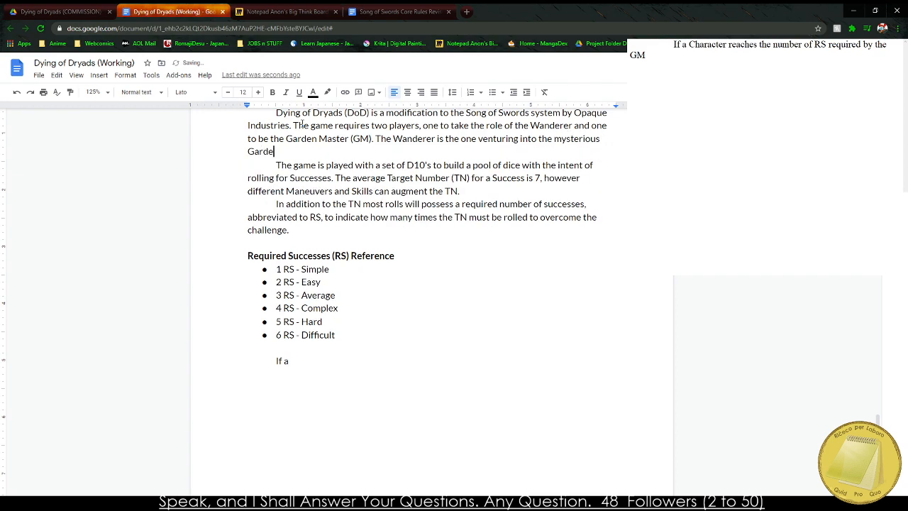
text(n to find their Dryad, a m)
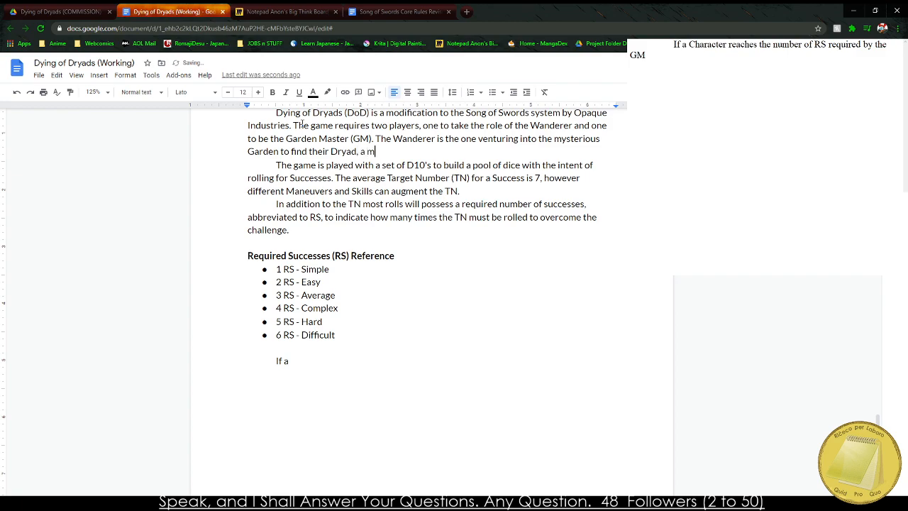
text(ythical and often misunderstood)
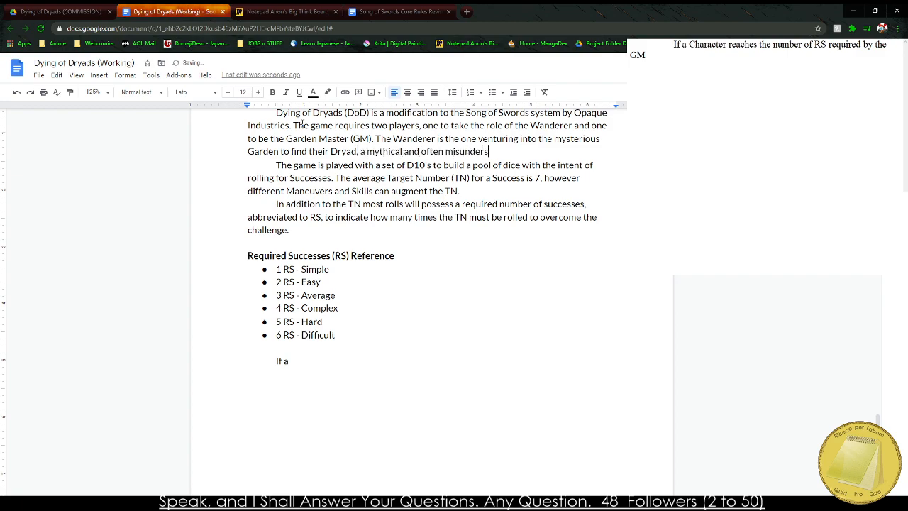
Finish the Wanderer sentence with "to find their Dryad, a mythical and often metaphorical desire normally outside of their mortal reach.".
key(BackSpace)
key(BackSpace)
key(BackSpace)
key(BackSpace)
key(BackSpace)
key(BackSpace)
key(BackSpace)
key(BackSpace)
key(BackSpace)
key(BackSpace)
key(BackSpace)
key(BackSpace)
key(BackSpace)
text(metaphorical desire out of their re)
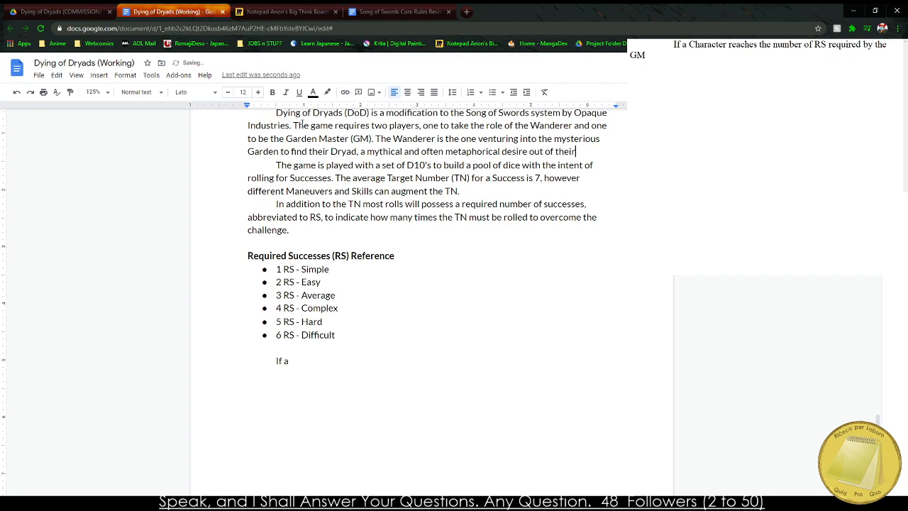
key(BackSpace)
key(BackSpace)
key(BackSpace)
key(BackSpace)
key(BackSpace)
key(BackSpace)
key(BackSpace)
key(BackSpace)
key(BackSpace)
key(BackSpace)
key(BackSpace)
key(BackSpace)
key(BackSpace)
key(BackSpace)
key(BackSpace)
key(BackSpace)
key(BackSpace)
key(BackSpace)
text(sire normally outside of thei)
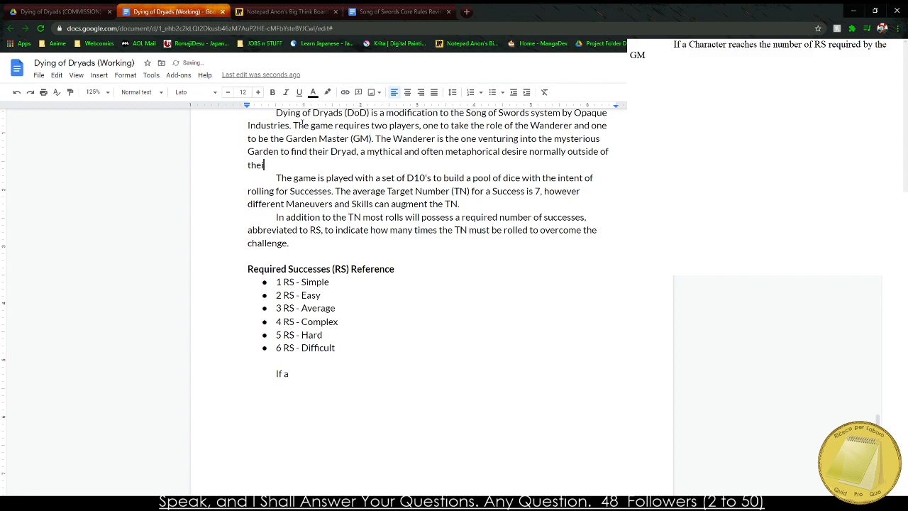
text(r mortal reach.)
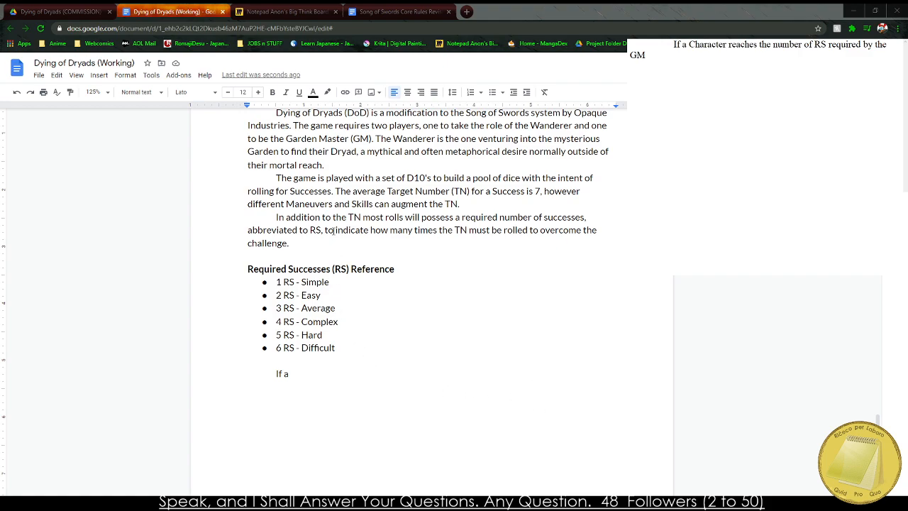
Switch to the Miro planning board and examine the Dying of Dryads notes about the Fatigue Route.
scroll(416, 347, up, 3)
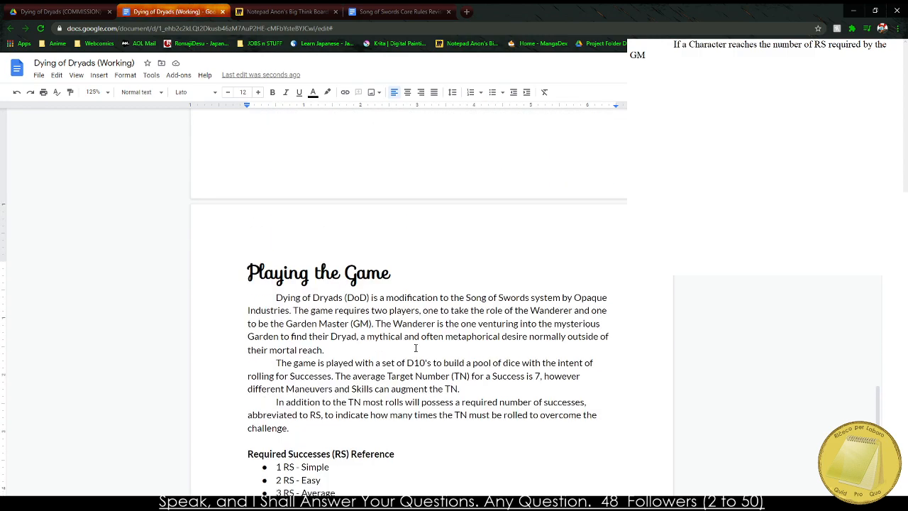
scroll(416, 348, down, 5)
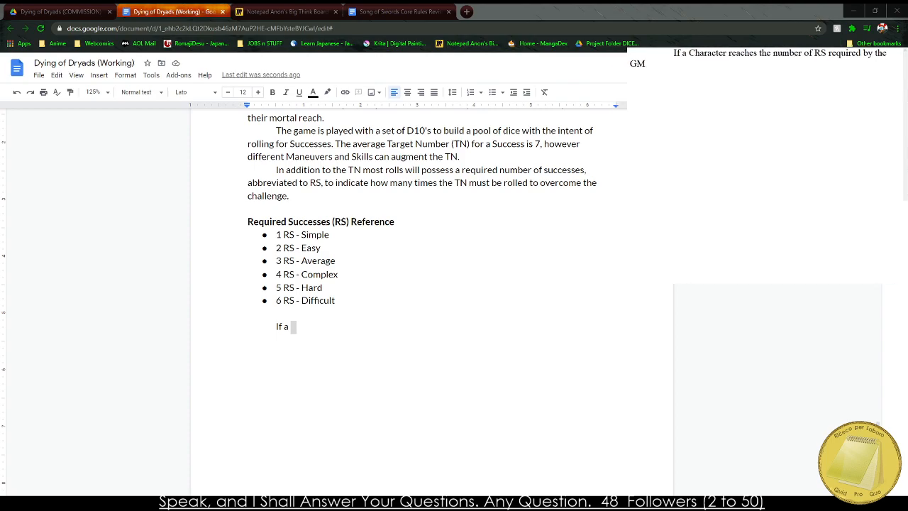
double_click(440, 222)
click(283, 12)
scroll(262, 268, down, 5)
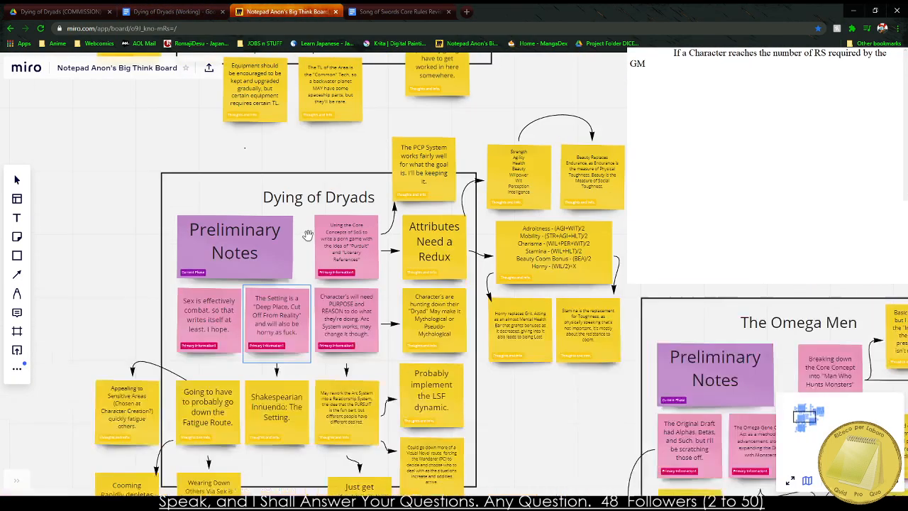
scroll(262, 268, up, 5)
scroll(263, 268, up, 1)
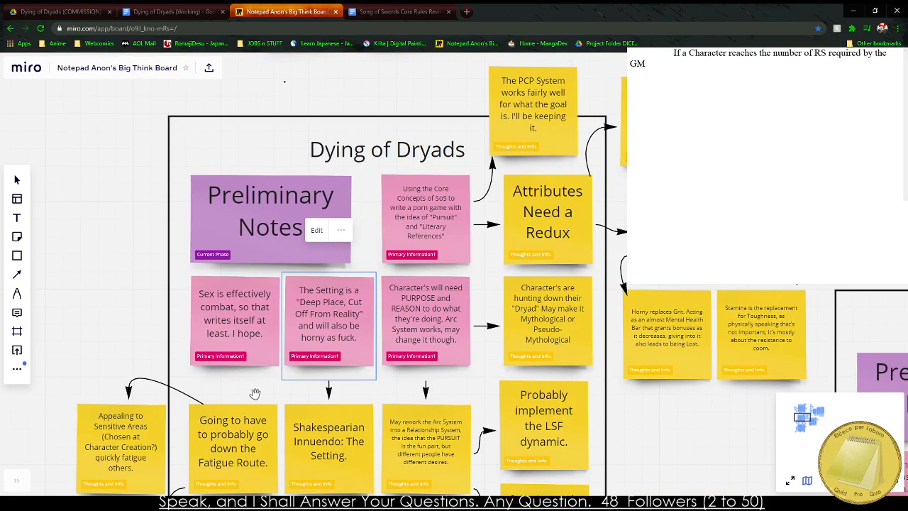
drag(255, 393, 378, 202)
scroll(234, 236, up, 3)
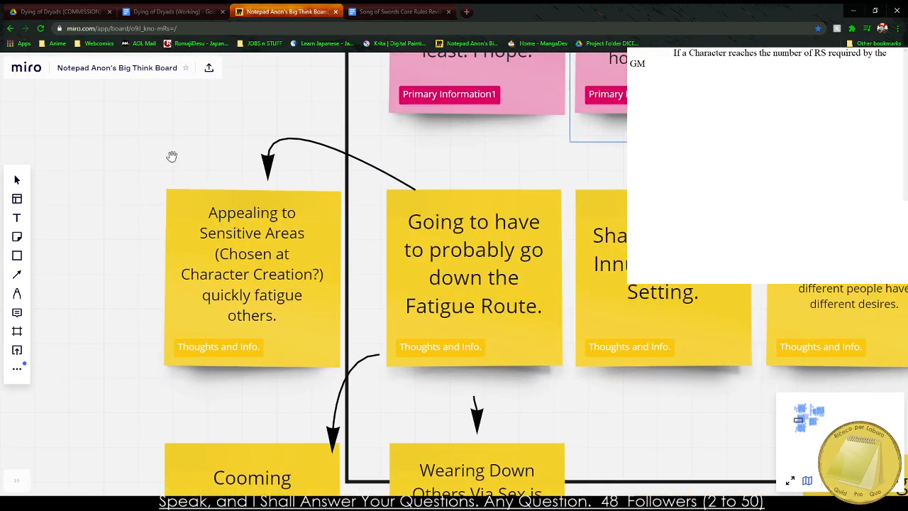
drag(156, 196, 208, 132)
scroll(208, 133, down, 2)
Draw a freehand pen loop around the four Fatigue-related sticky notes of the Dying of Dryads section.
click(17, 293)
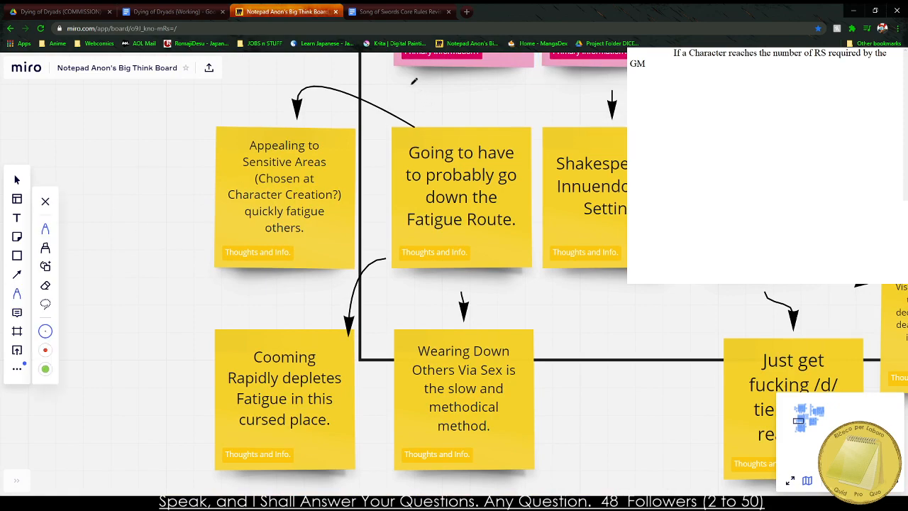
mouse_move(363, 65)
mouse_down()
mouse_move(168, 373)
mouse_move(273, 488)
mouse_move(505, 477)
mouse_move(537, 211)
mouse_move(451, 88)
mouse_move(422, 92)
mouse_up()
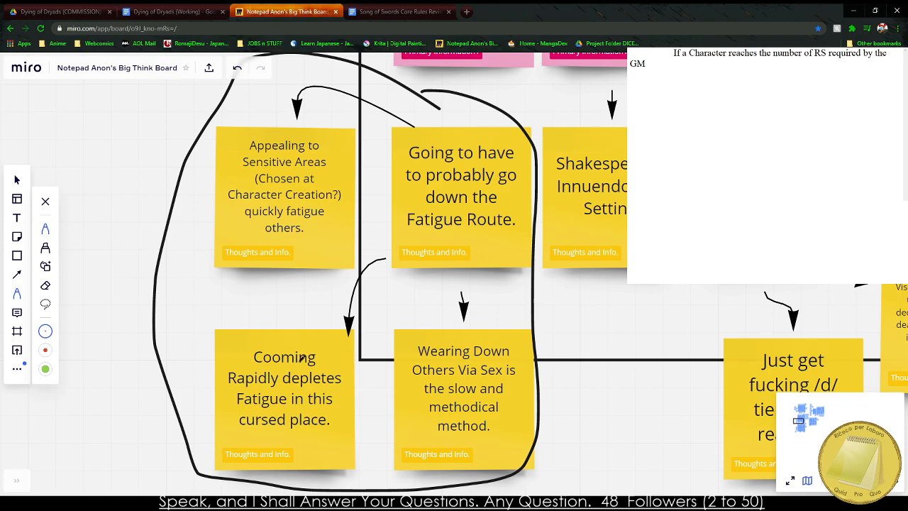
scroll(357, 197, down, 5)
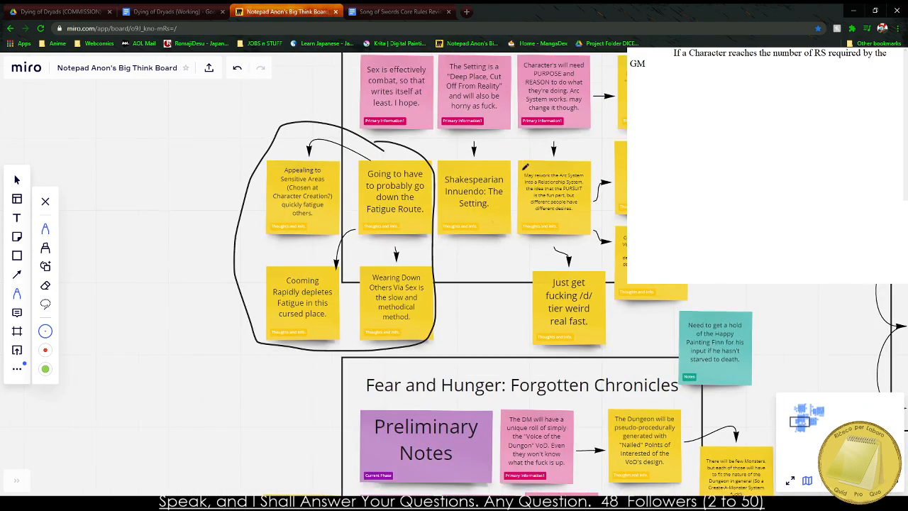
Draw a freehand pen loop around the Horny and Stamina sticky notes next to the Dying of Dryads section.
scroll(632, 143, up, 5)
scroll(603, 83, down, 5)
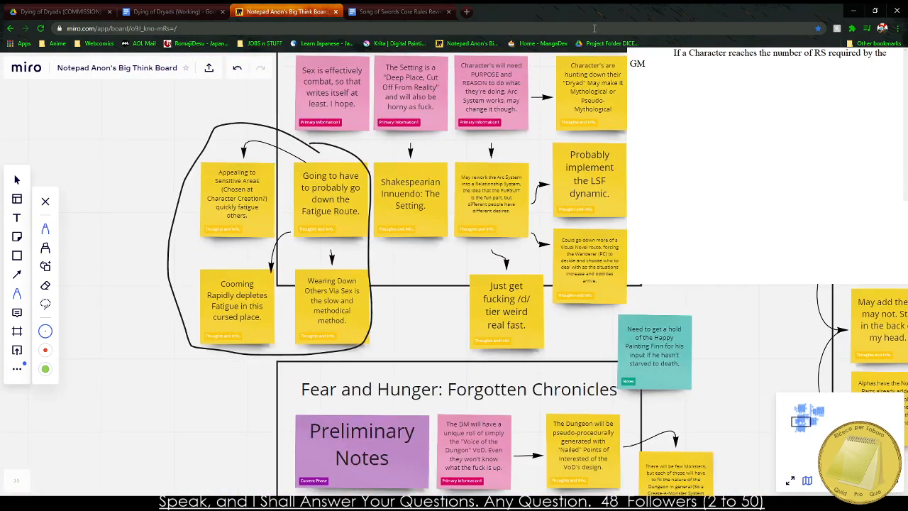
scroll(645, 107, up, 5)
scroll(656, 385, up, 3)
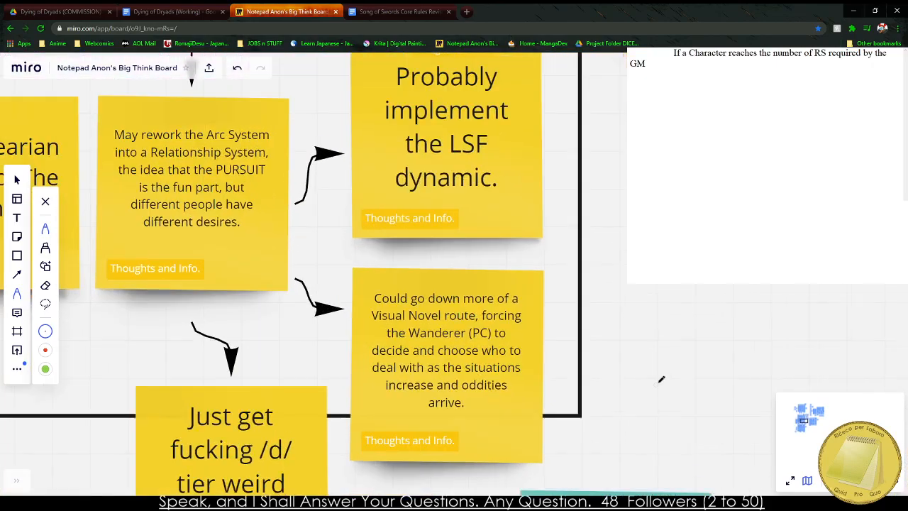
scroll(695, 353, down, 4)
click(692, 327)
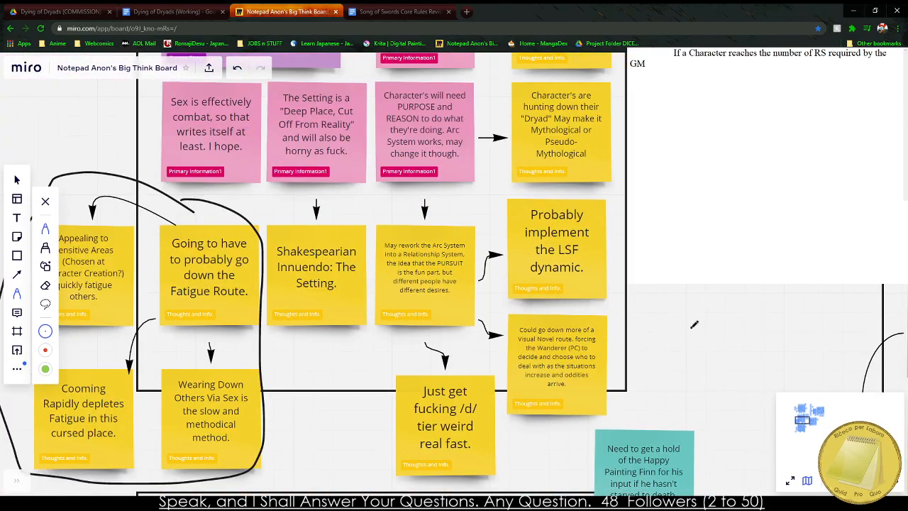
click(46, 201)
mouse_move(857, 301)
mouse_down()
mouse_move(844, 298)
mouse_move(606, 503)
mouse_up()
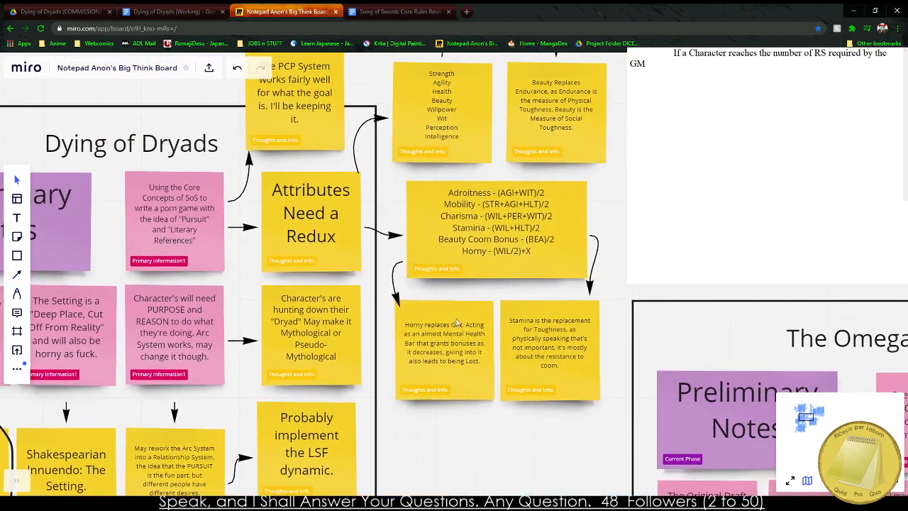
click(17, 292)
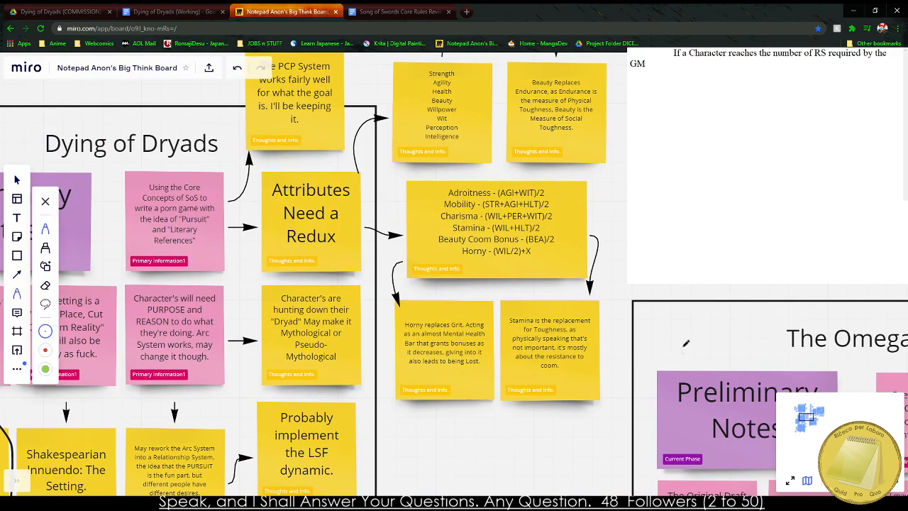
drag(609, 292, 543, 289)
mouse_move(481, 283)
mouse_down()
mouse_move(410, 398)
mouse_move(613, 339)
mouse_move(542, 283)
mouse_up()
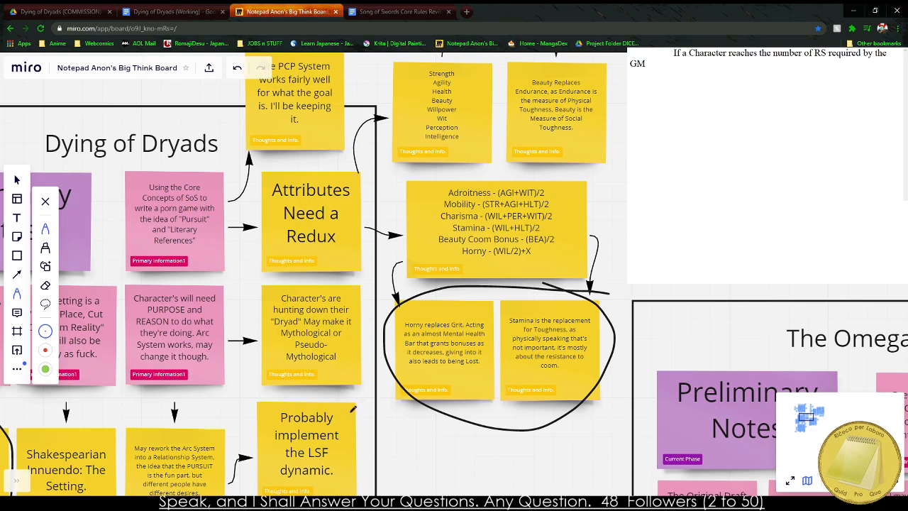
scroll(333, 372, down, 5)
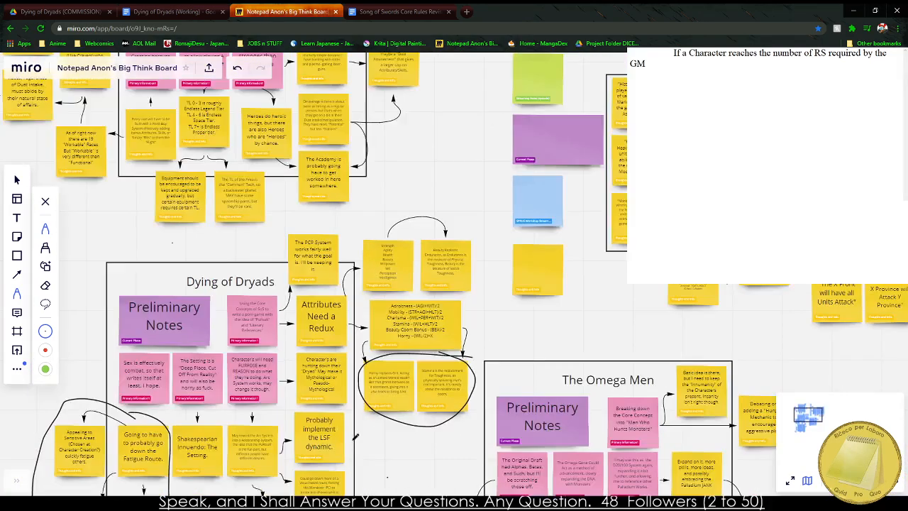
scroll(364, 383, up, 3)
scroll(363, 383, down, 5)
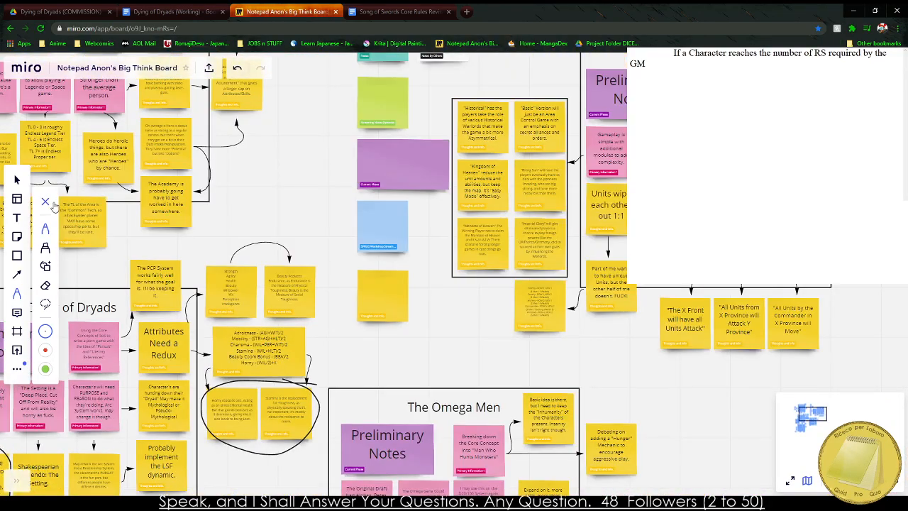
mouse_move(416, 363)
mouse_down()
mouse_move(599, 238)
mouse_move(510, 278)
mouse_up()
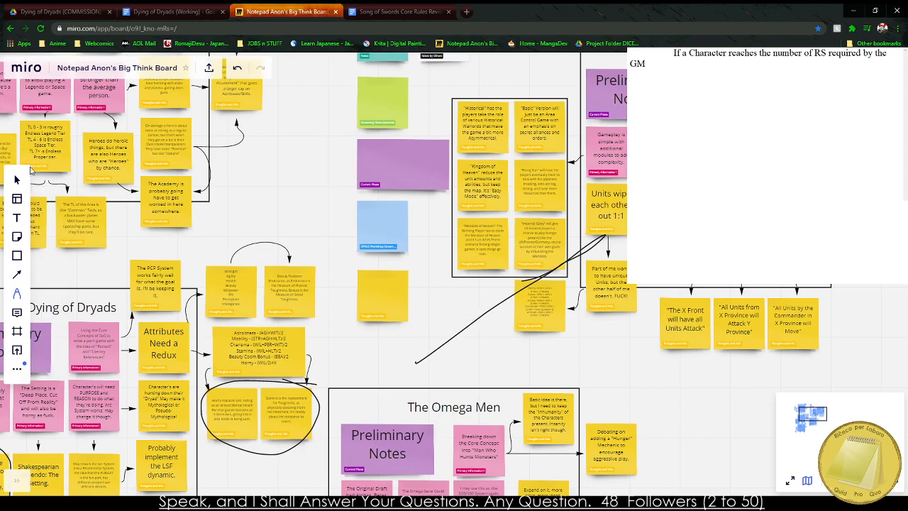
click(17, 293)
click(46, 285)
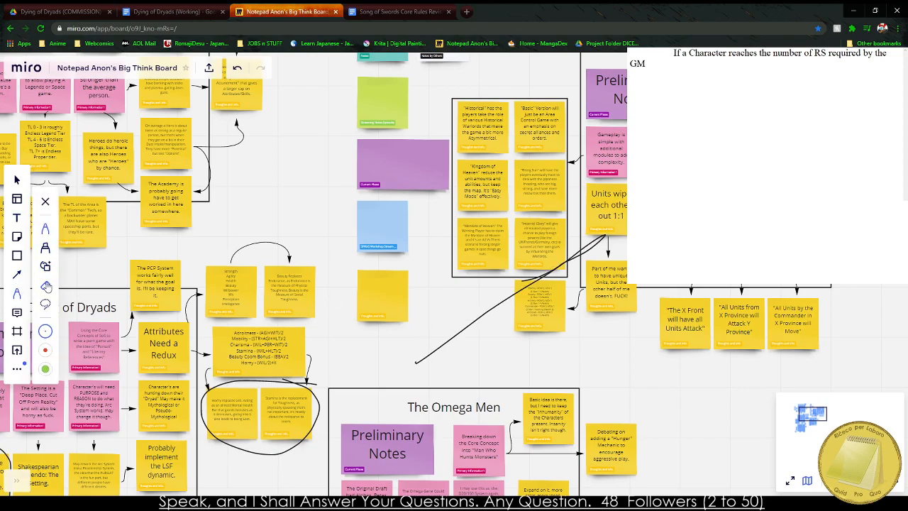
click(441, 346)
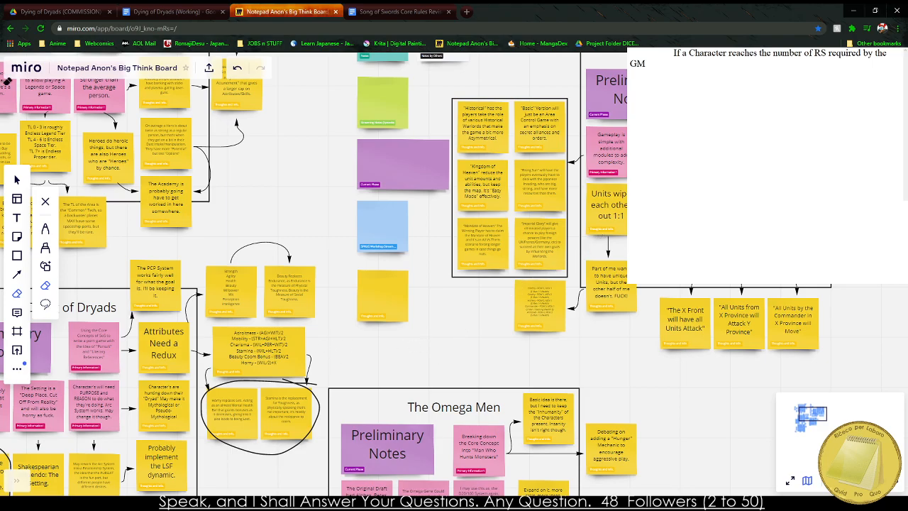
Examine the circled Fatigue, Horny and Stamina sticky notes of the Dying of Dryads section.
click(18, 186)
drag(375, 348, 625, 96)
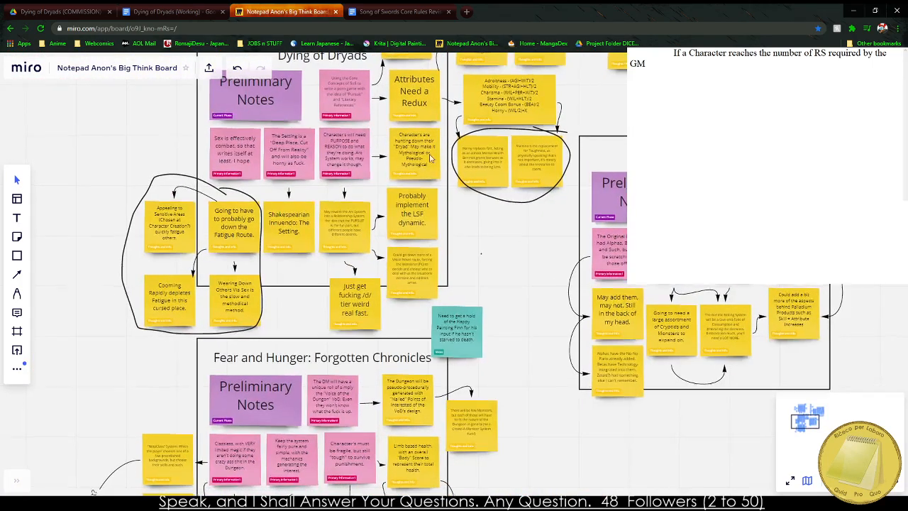
scroll(175, 227, up, 3)
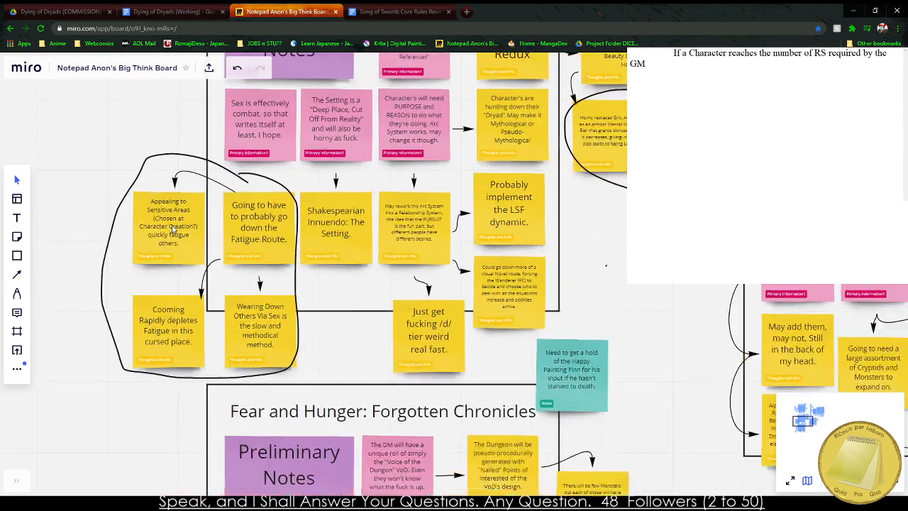
drag(441, 299, 118, 429)
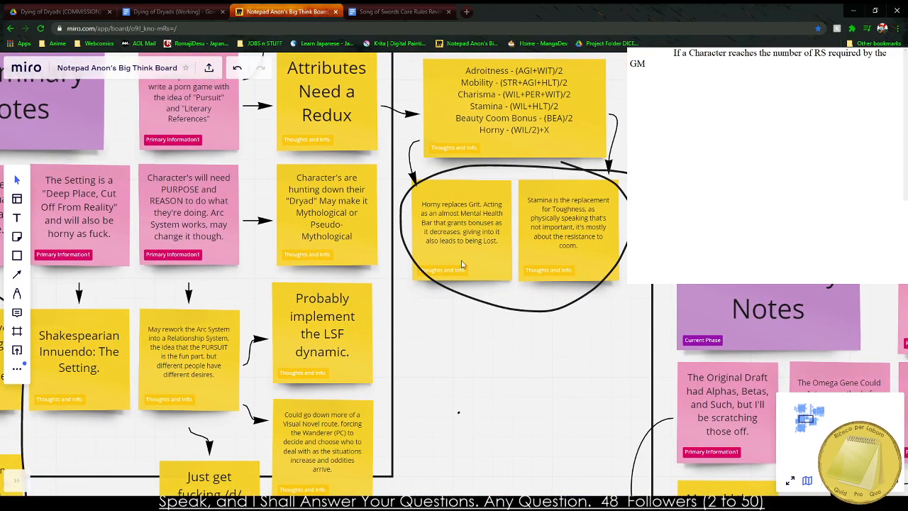
Switch to the Dying of Dryads (Working) Google Doc and reword the unfinished last line to "If the Character is successful,".
click(204, 19)
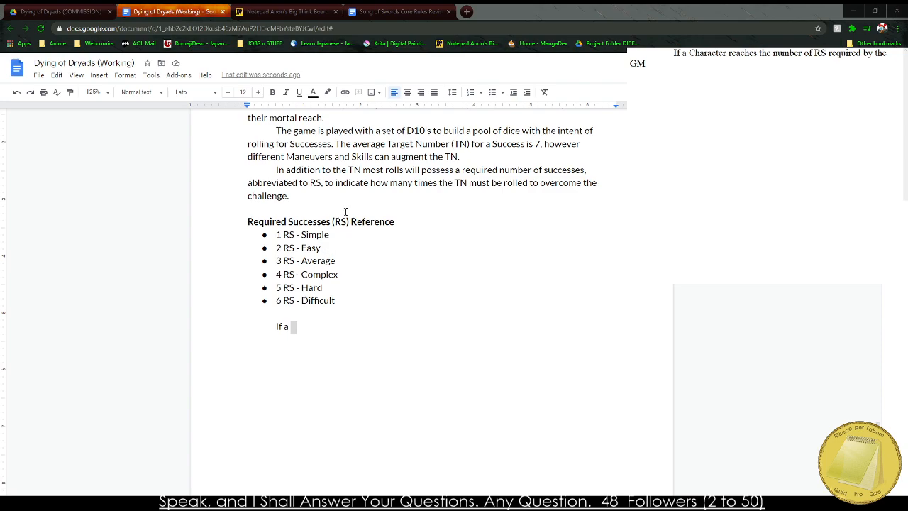
click(310, 269)
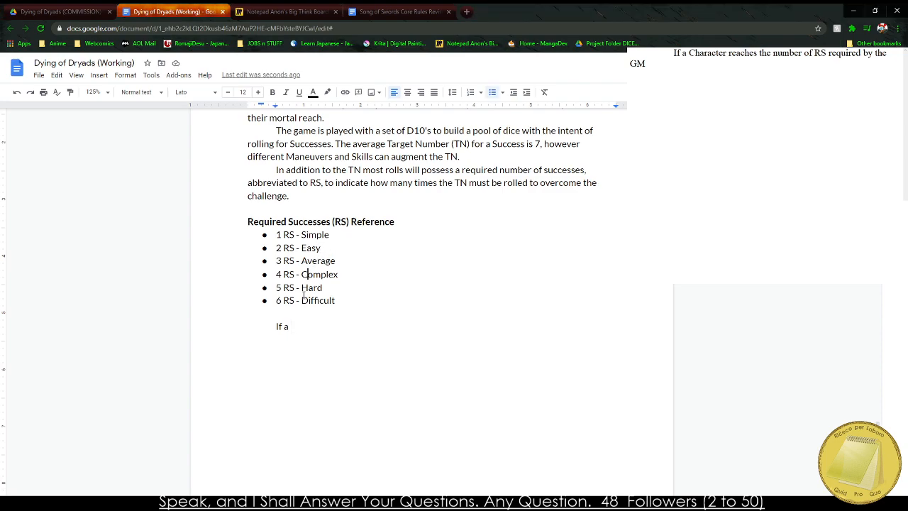
click(302, 331)
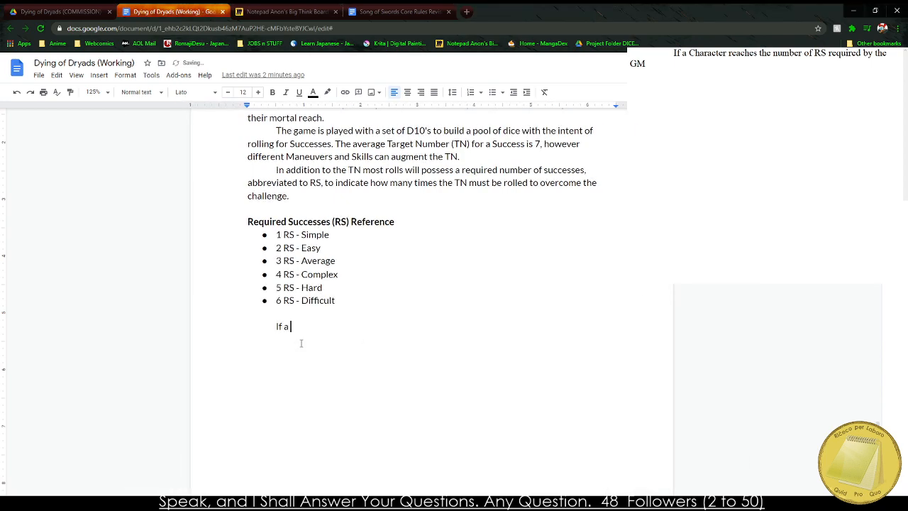
key(BackSpace)
key(BackSpace)
text(there are two)
key(BackSpace)
key(BackSpace)
key(BackSpace)
key(BackSpace)
key(BackSpace)
key(BackSpace)
key(BackSpace)
key(BackSpace)
key(BackSpace)
key(BackSpace)
key(BackSpace)
key(BackSpace)
key(BackSpace)
key(BackSpace)
text(the )
text(Character is suc)
text(cesses)
key(BackSpace)
key(BackSpace)
text(ful, they t)
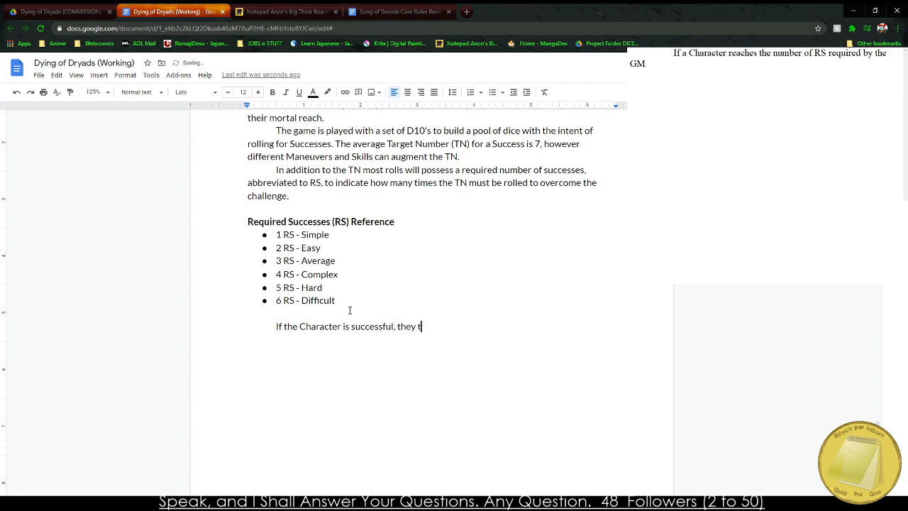
Continue the last sentence with "then they will pass the Check".
key(BackSpace)
key(BackSpace)
key(BackSpace)
text(n they will pass the Check and)
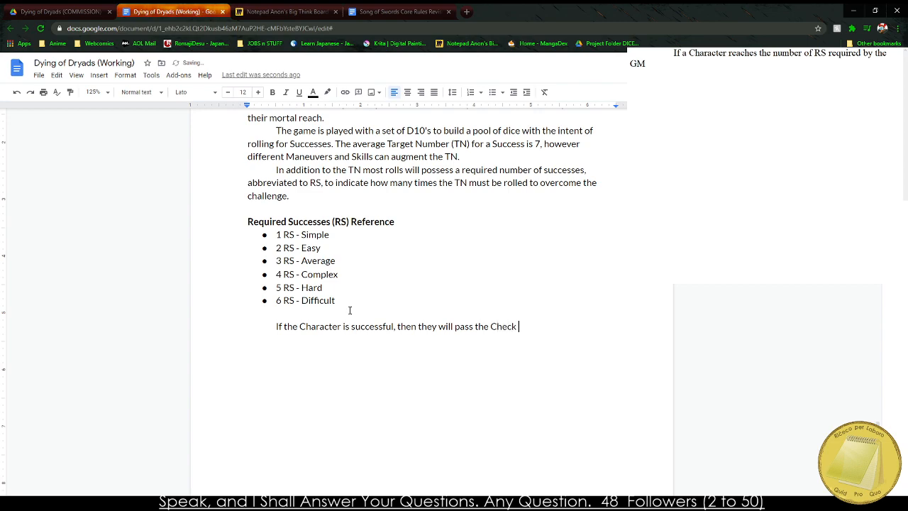
key(BackSpace)
key(BackSpace)
Insert "When an action with the chance of failure is presented, a Check is called." before the average Target Number sentence.
text(When an)
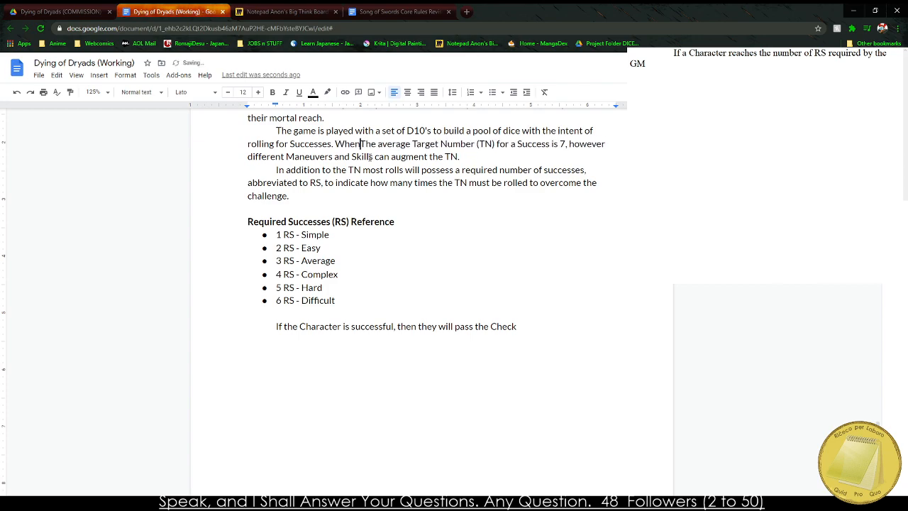
text( action needing)
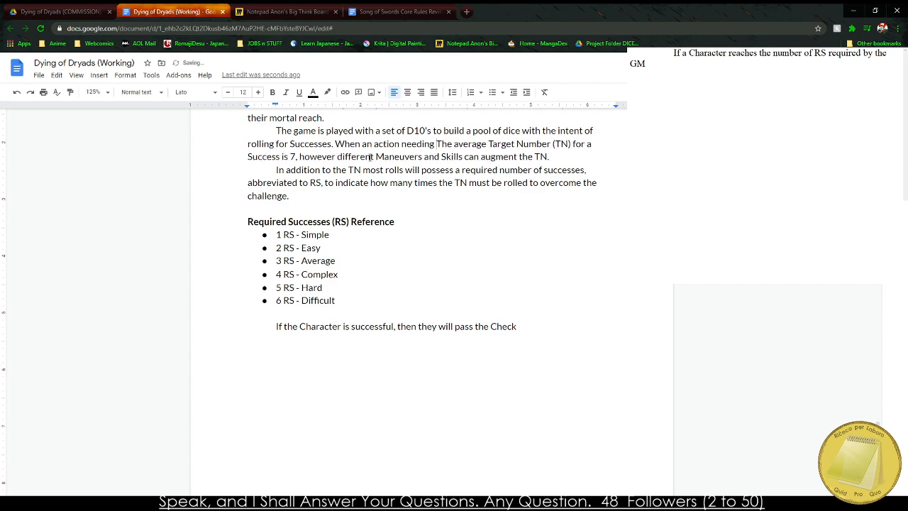
key(BackSpace)
key(BackSpace)
key(BackSpace)
key(BackSpace)
key(BackSpace)
key(BackSpace)
key(BackSpace)
key(BackSpace)
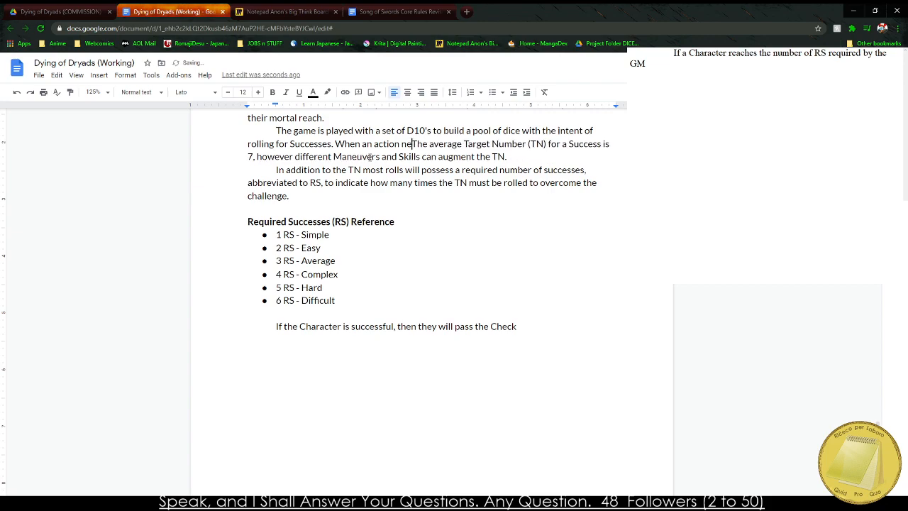
text(with the chance of fai)
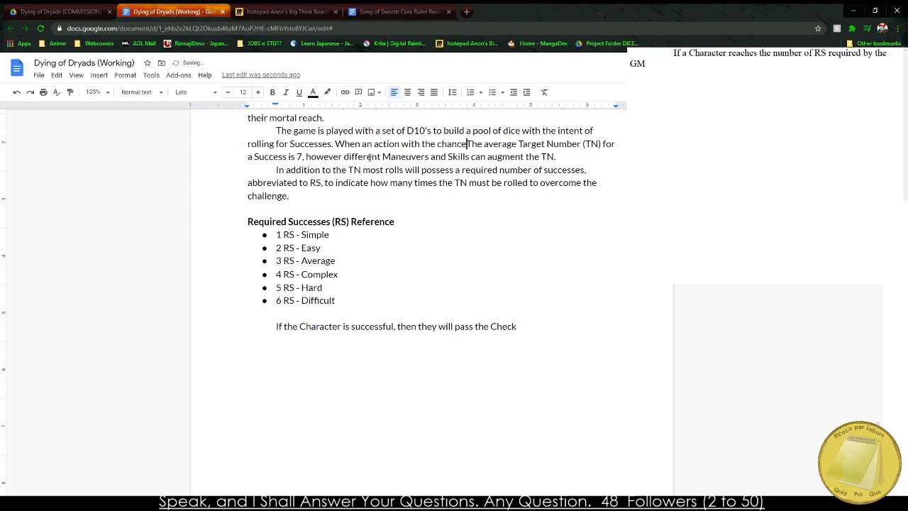
text(lure is presented.)
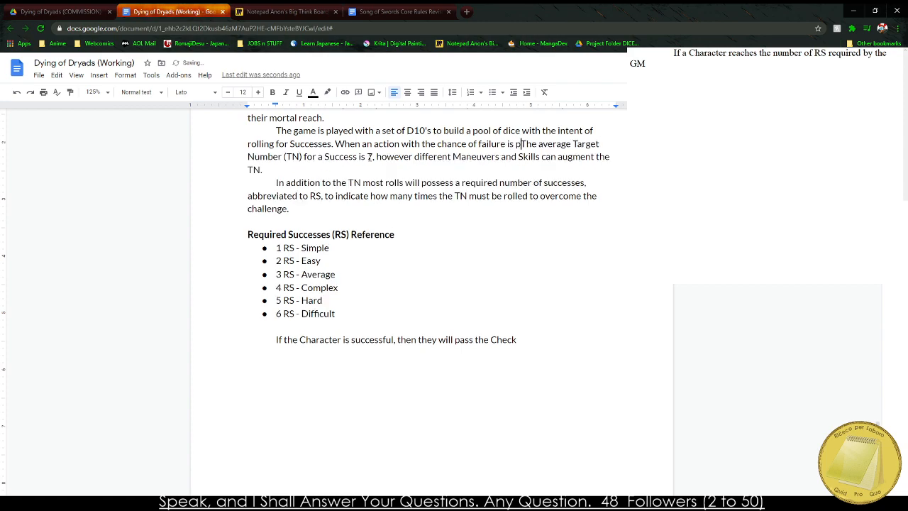
key(BackSpace)
text(, a Chec)
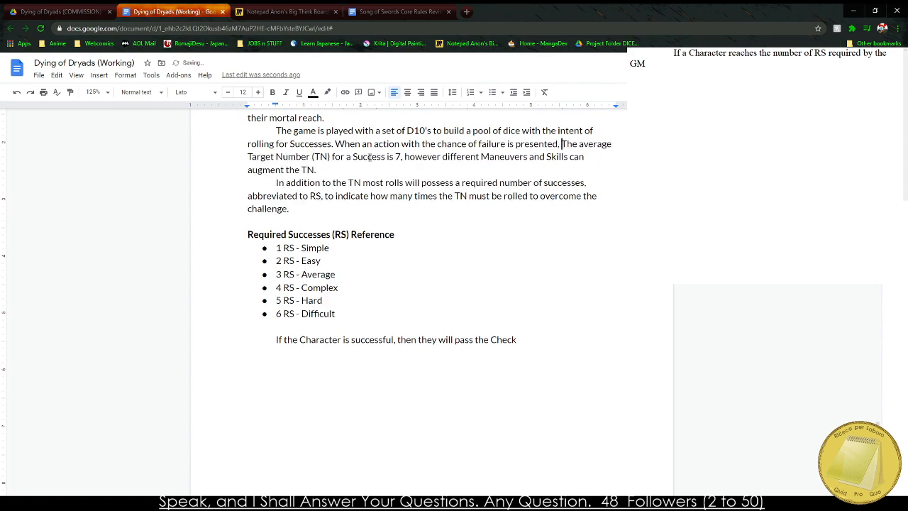
text(k is called.)
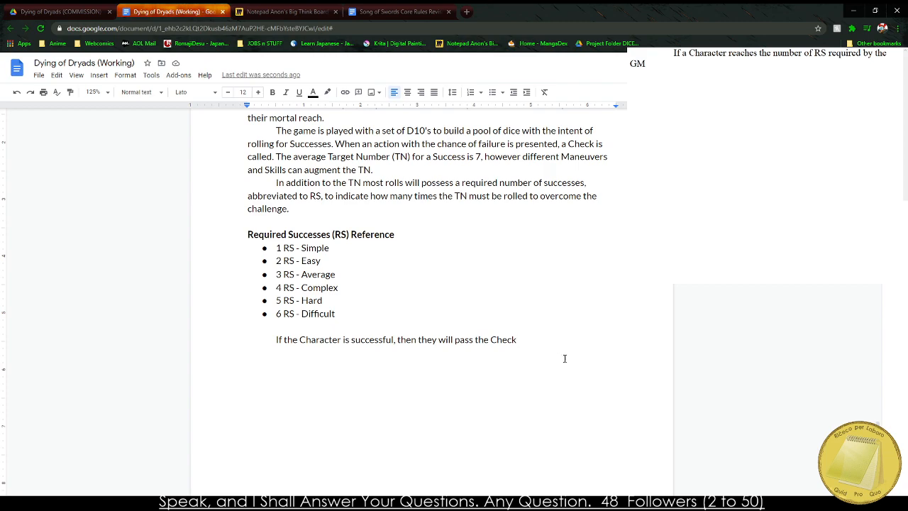
Finish the sentence about passing the Check with ", if they fail they will suffer the consequences.".
text(. I)
key(BackSpace)
key(BackSpace)
text(if they f)
text(ail they will suf)
text(fer the consequenc)
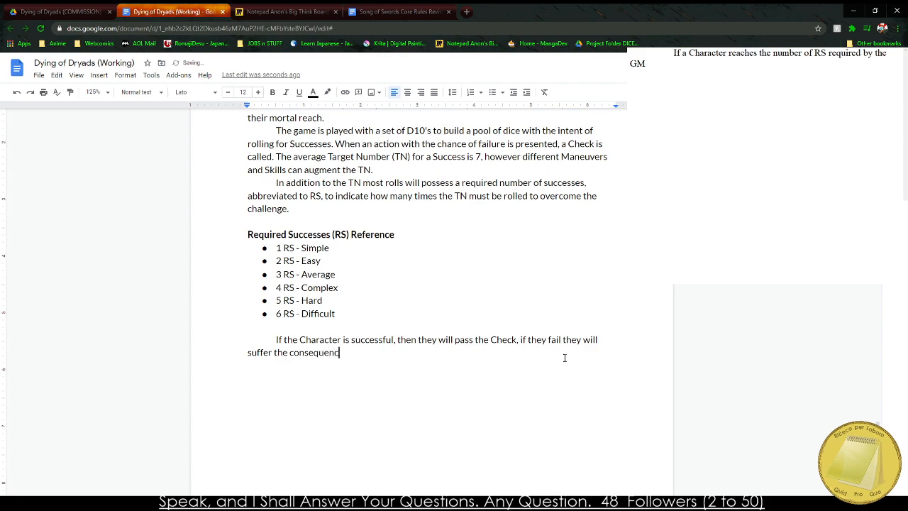
text(es. If two or more Characters are engagin)
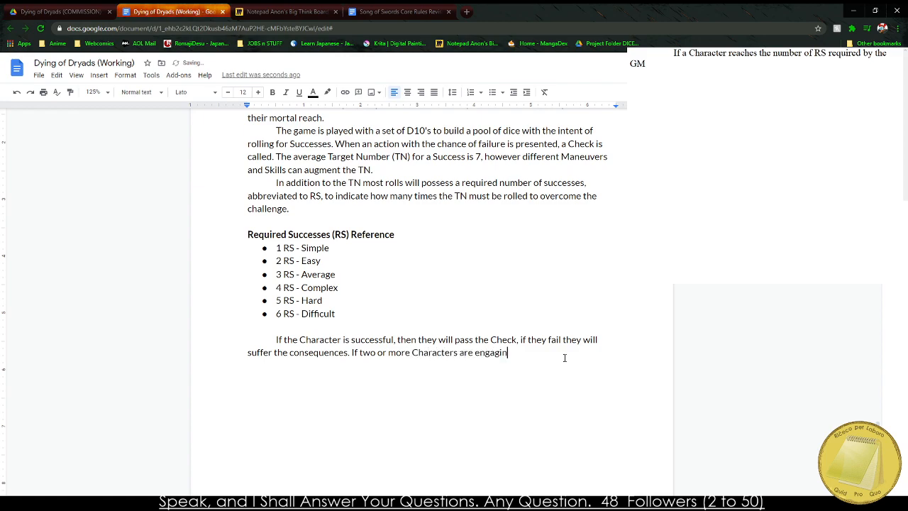
Begin a new sentence in the last paragraph with "If two or more Characters are".
text(g)
Continue the sentence about two or more Characters with "opposed to one another, they they will both roll".
key(BackSpace)
text(g in an oppose)
text(d)
key(BackSpace)
key(BackSpace)
key(BackSpace)
key(BackSpace)
key(BackSpace)
key(BackSpace)
key(BackSpace)
key(BackSpace)
key(BackSpace)
key(BackSpace)
key(BackSpace)
key(BackSpace)
key(BackSpace)
key(BackSpace)
key(BackSpace)
key(BackSpace)
key(BackSpace)
key(BackSpace)
key(BackSpace)
key(BackSpace)
text(opposed to one another, they they will both )
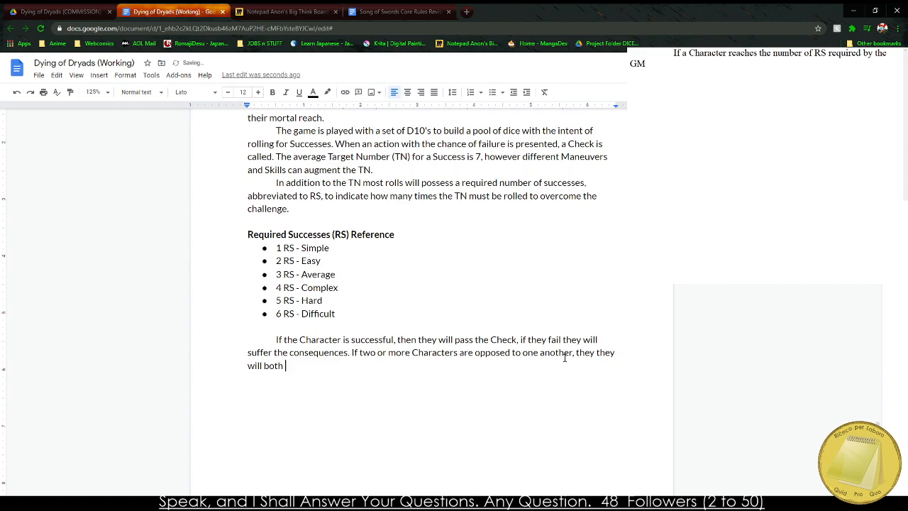
text(roll their dice with their TNN)
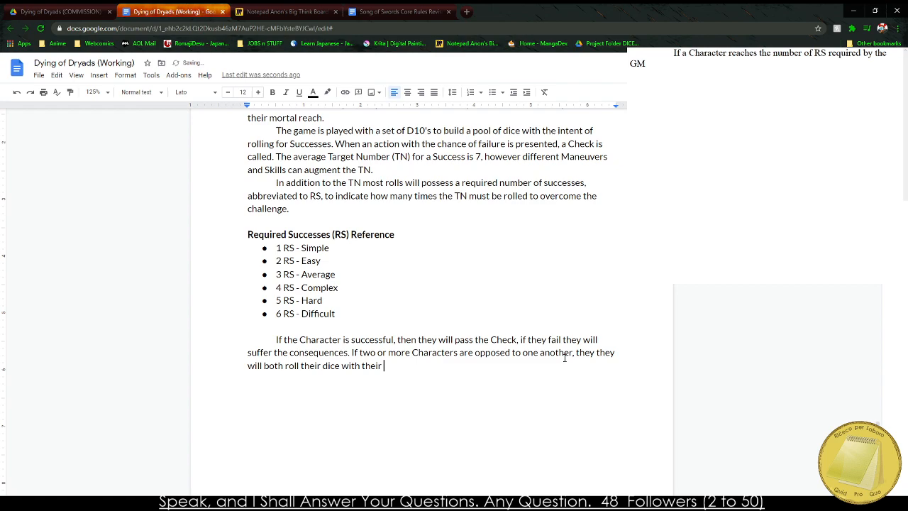
Extend the opposed-roll sentence with "their dice with their TN,".
key(BackSpace)
key(BackSpace)
text(NN)
key(BackSpace)
text(.)
text( wit)
Add "with whoever scores the highest" to the opposed-roll sentence.
key(BackSpace)
key(BackSpace)
text(ith whoever scores the hughes t)
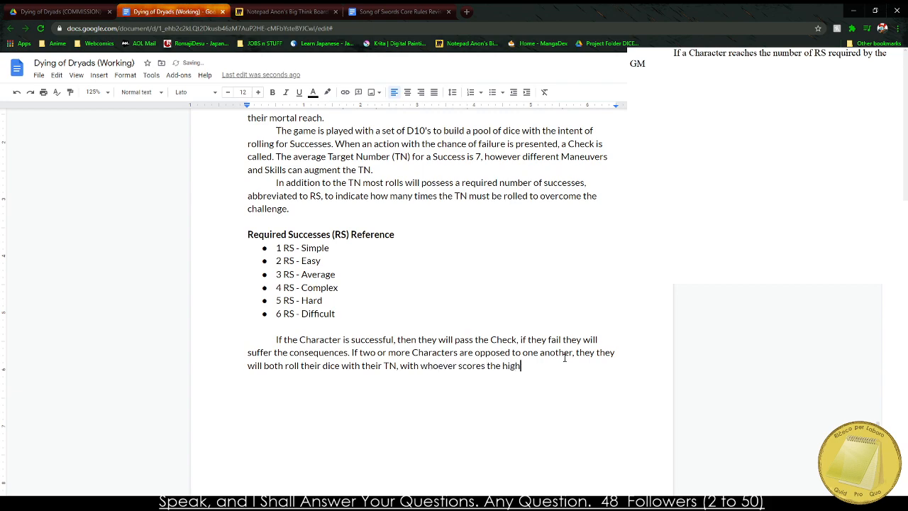
key(BackSpace)
key(BackSpace)
key(BackSpace)
key(BackSpace)
key(BackSpace)
key(BackSpace)
key(BackSpace)
text(ighest )
text(value)
Complete the opposed-roll sentence with "number of successes being victorious.".
key(BackSpace)
key(BackSpace)
key(BackSpace)
key(BackSpace)
key(BackSpace)
text(an)
key(BackSpace)
key(BackSpace)
text(numbers)
key(BackSpace)
text(of success)
text(es being )
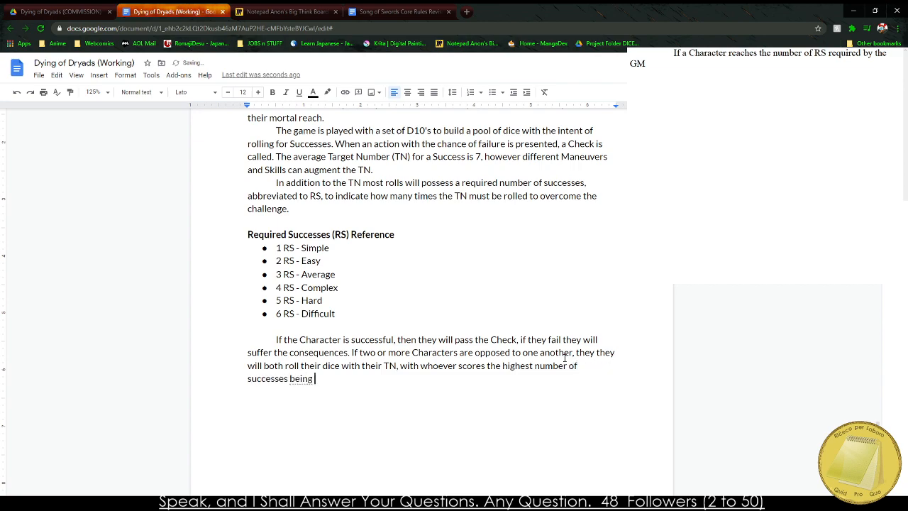
text(victorious.)
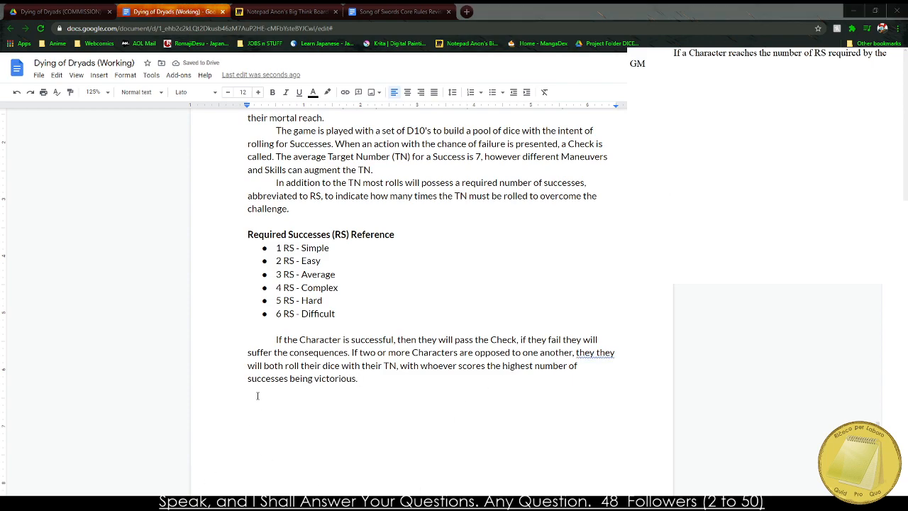
Review the text of the "Playing the Game" chapter from its heading to the last paragraph.
scroll(251, 376, up, 2)
drag(210, 172, 519, 478)
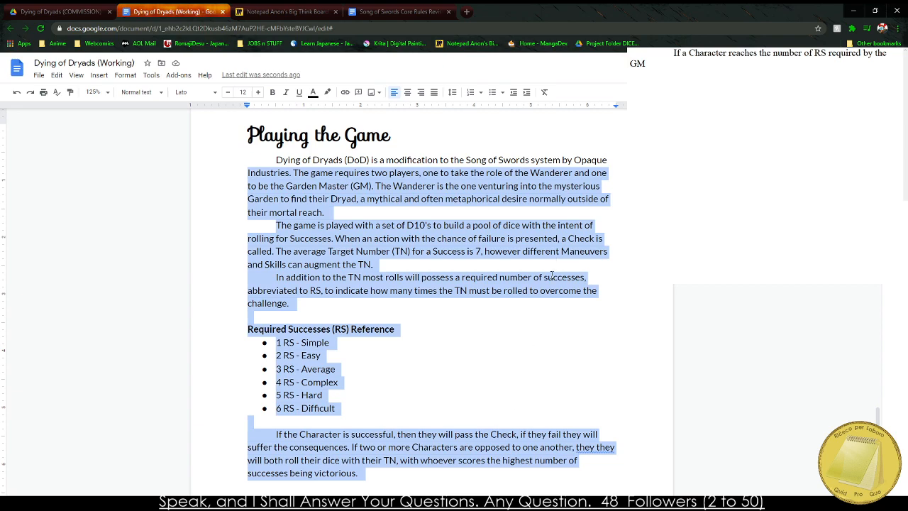
click(295, 246)
scroll(316, 217, down, 1)
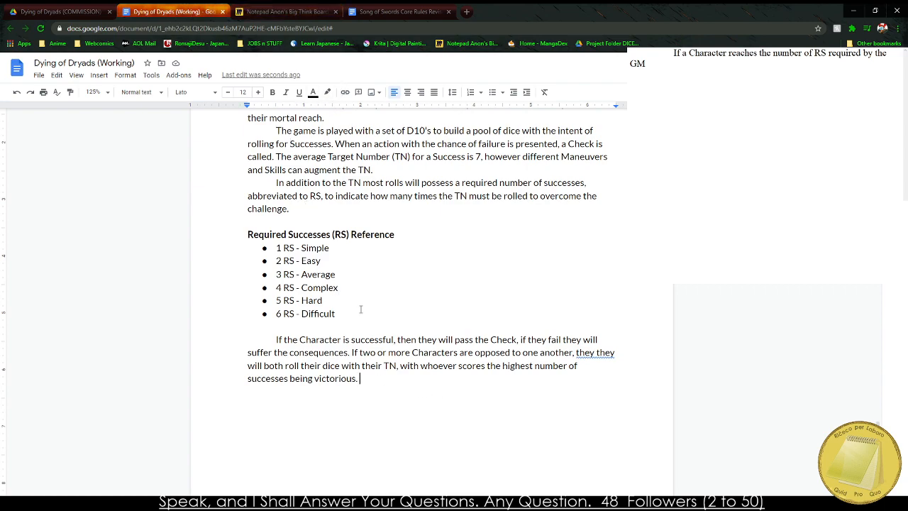
Correct the duplicated "they they" in the opposed-roll sentence using the suggested correction.
right_click(600, 354)
click(623, 381)
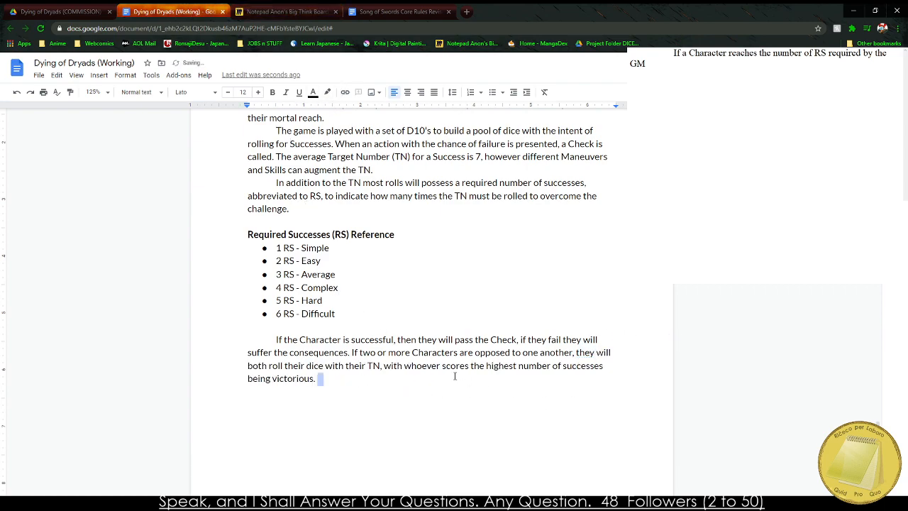
click(330, 389)
Add the sentence "If no successes are rolled, then both parties fail." at the end of the last paragraph.
scroll(330, 390, down, 1)
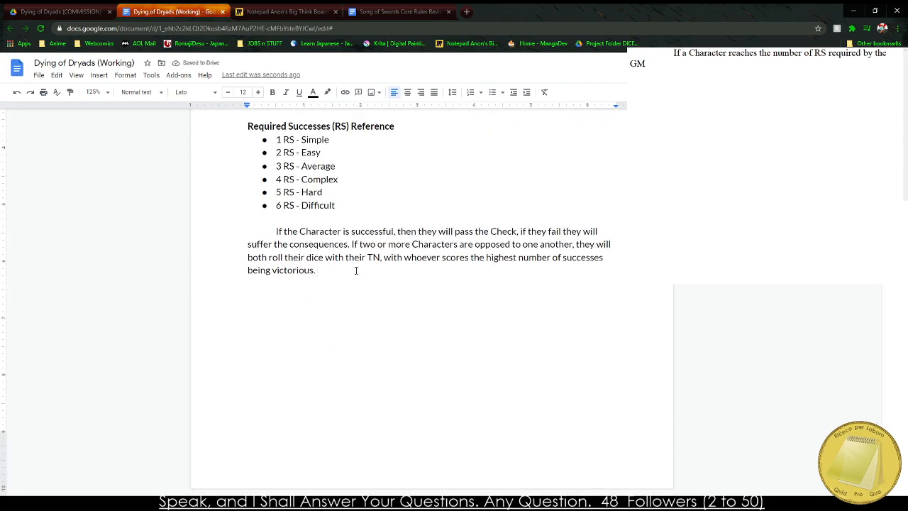
scroll(319, 194, up, 3)
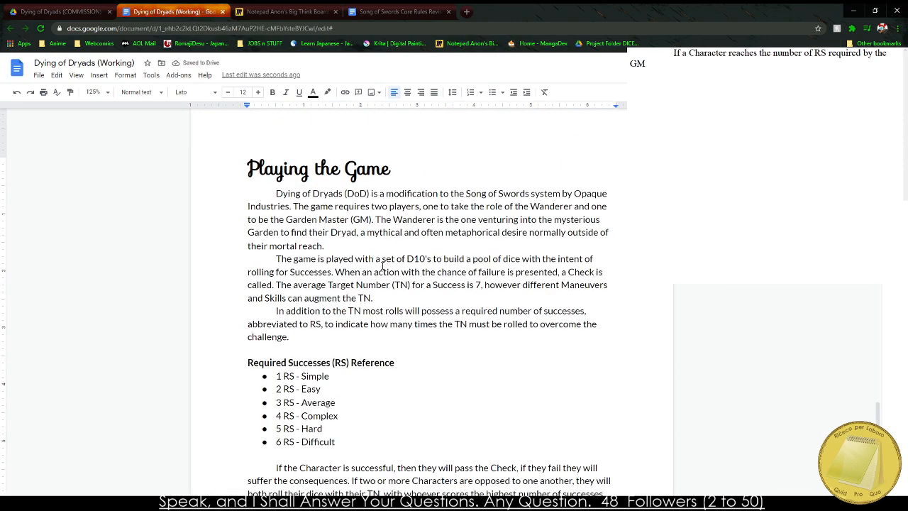
scroll(374, 265, down, 2)
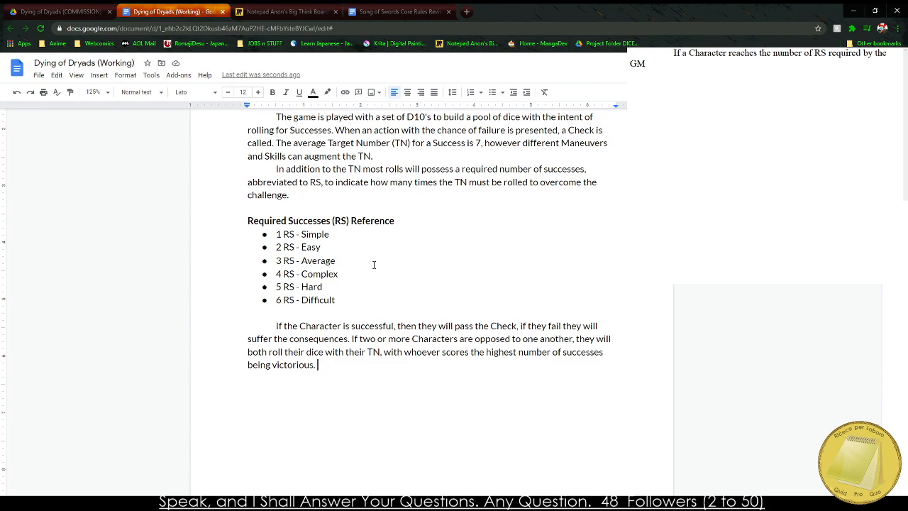
text(If no successes are rolled)
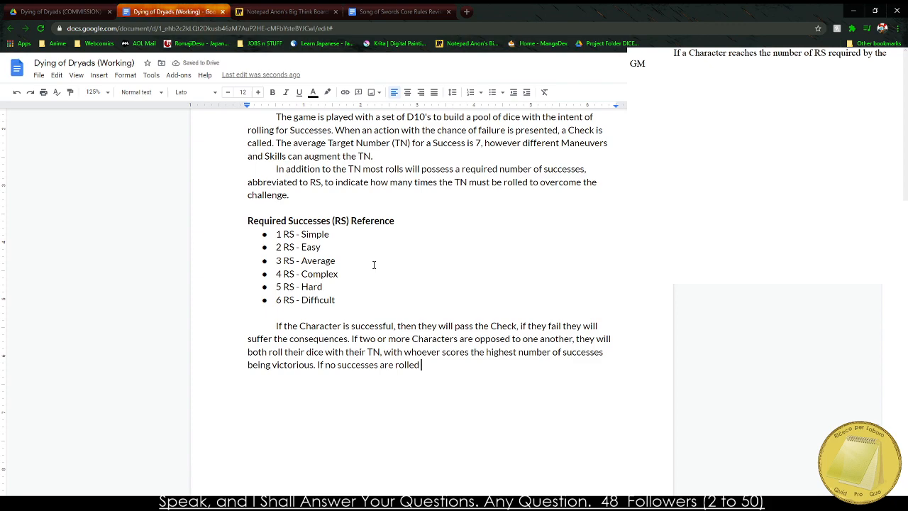
key(BackSpace)
text(, then the)
key(BackSpace)
key(BackSpace)
text(both parties fail.)
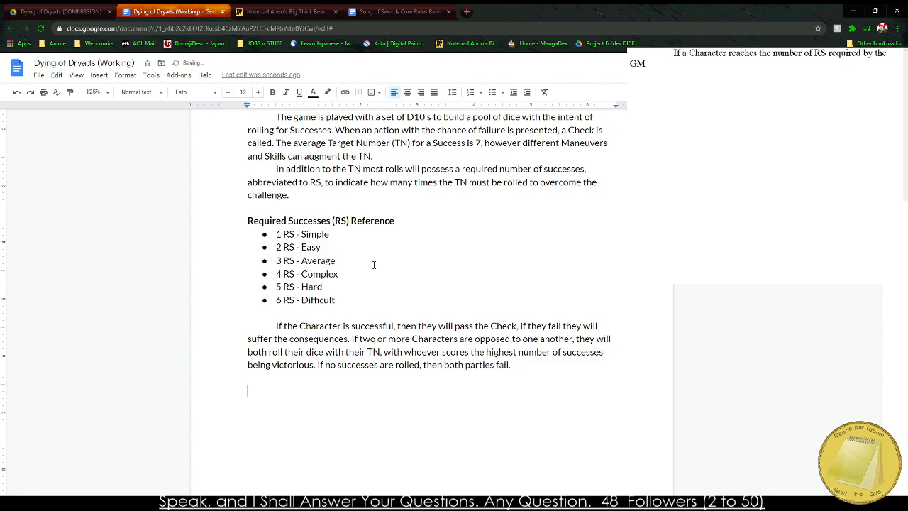
Start a tie-breaking sentence at the end of the last paragraph with "Ties are resolved by whoever has the highest".
scroll(580, 304, down, 2)
drag(530, 292, 536, 261)
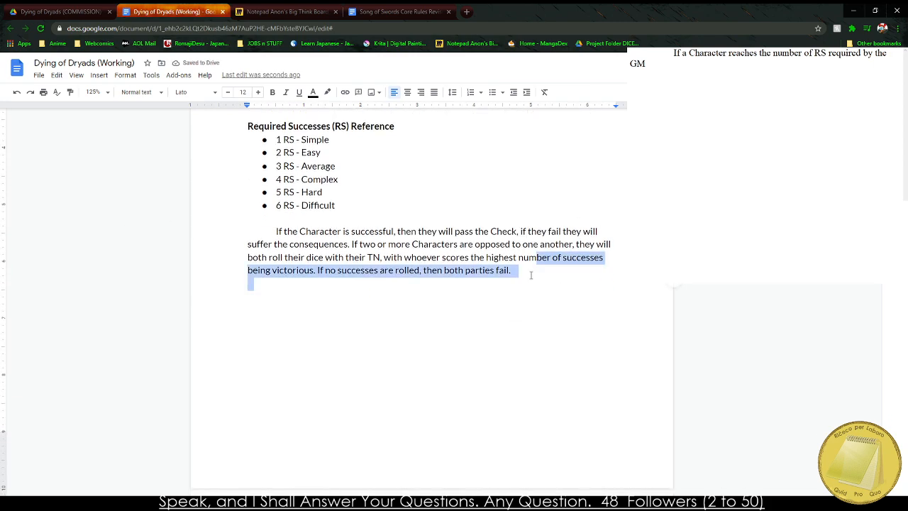
click(522, 271)
text(Ties)
key(BackSpace)
key(BackSpace)
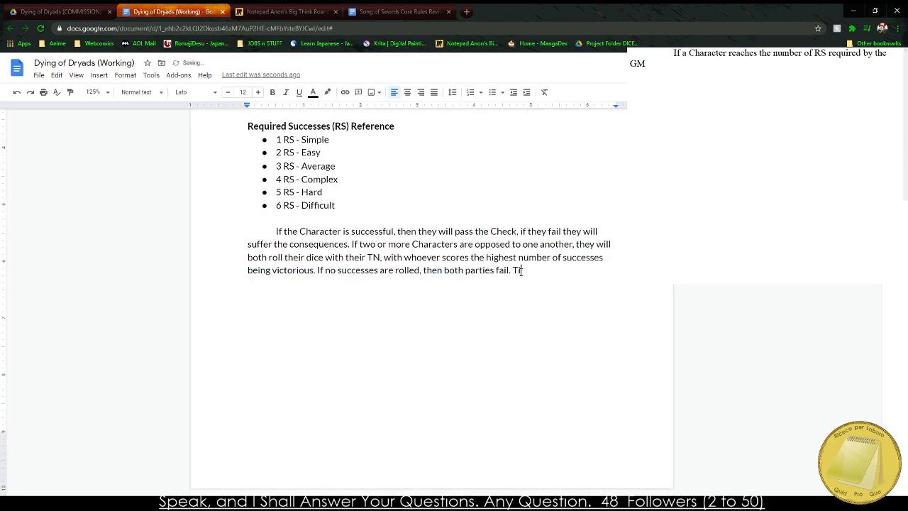
text(s are )
text(resolved by whoe)
text(ver has the highest)
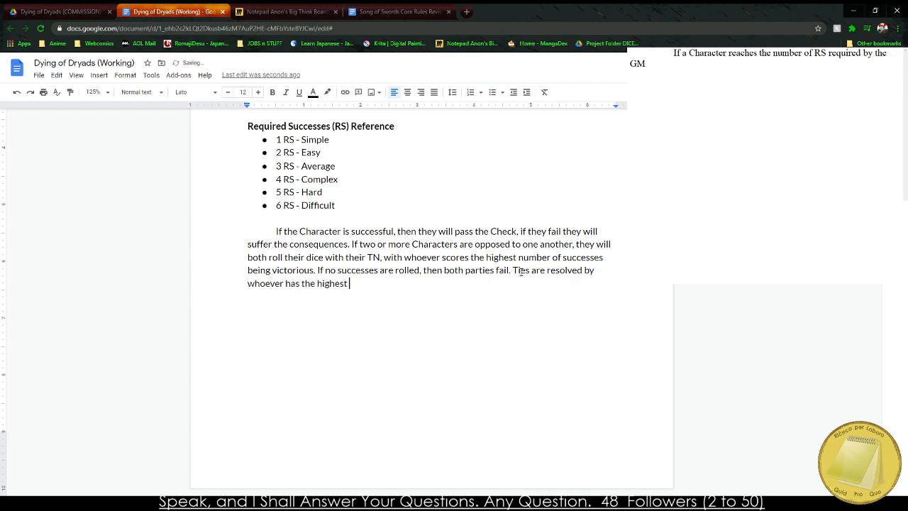
text( Attribute, who is currently in Con)
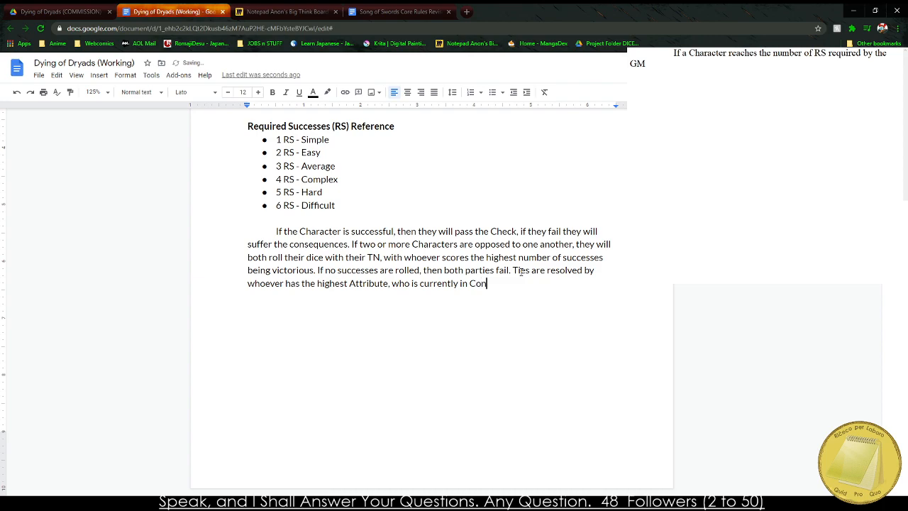
text(trol, or is)
Extend the tie-breaking sentence with "who has the most Humanity".
key(BackSpace)
key(BackSpace)
text(who hsa t)
key(BackSpace)
key(BackSpace)
text(as the most Humanity)
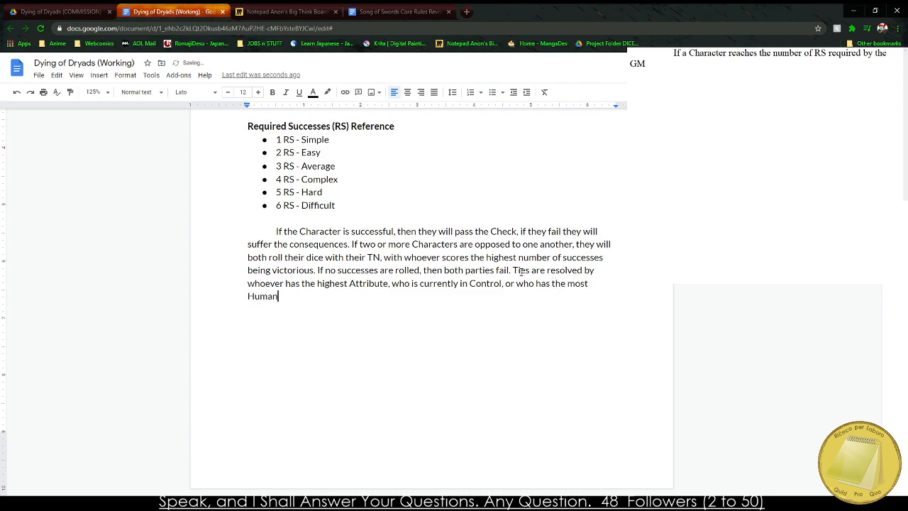
Replace the "most Humanity" ending of the tie-breaking sentence with "most Horny.".
key(BackSpace)
key(BackSpace)
key(BackSpace)
key(BackSpace)
key(BackSpace)
key(BackSpace)
key(BackSpace)
key(BackSpace)
text(most Horny.)
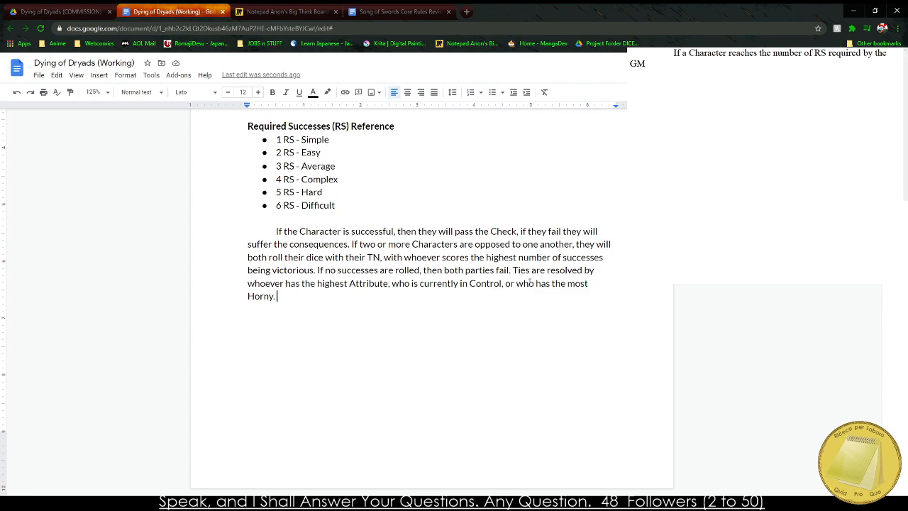
Insert a page break after the tie-breaking paragraph and write "Creating the Wanderer" on the new page.
scroll(530, 281, up, 4)
drag(434, 253, 573, 253)
scroll(573, 253, down, 4)
click(293, 376)
key(ctrl+Return)
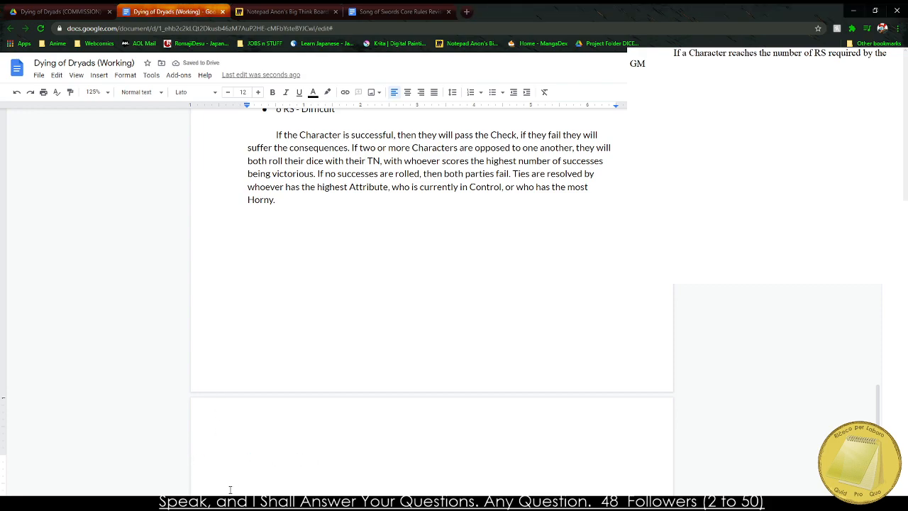
scroll(215, 362, down, 4)
text(C)
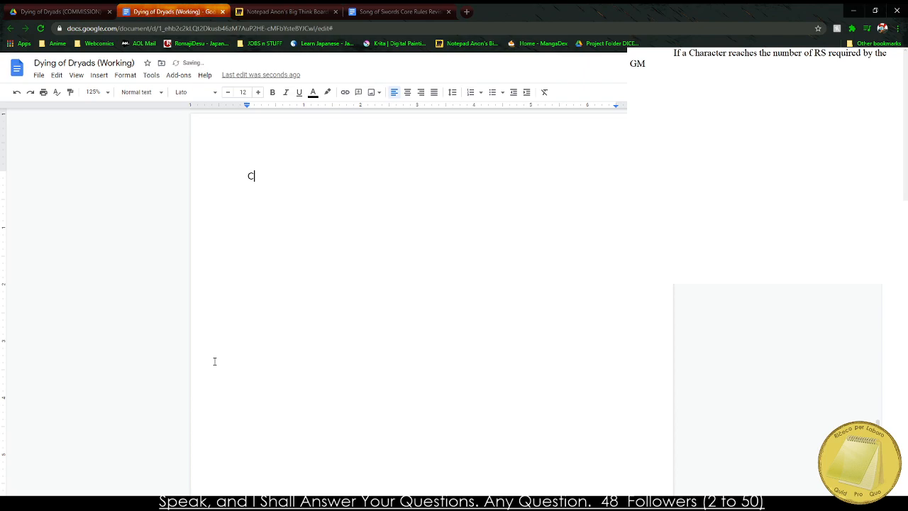
text(reating the Wanderer)
Apply the Heading 1 style to the "Creating the Wanderer" line.
double_click(309, 176)
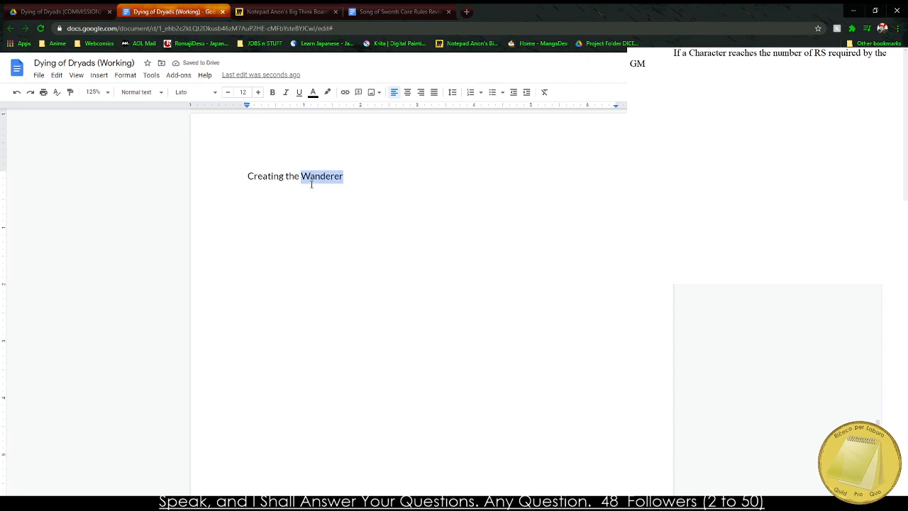
click(309, 175)
triple_click(295, 163)
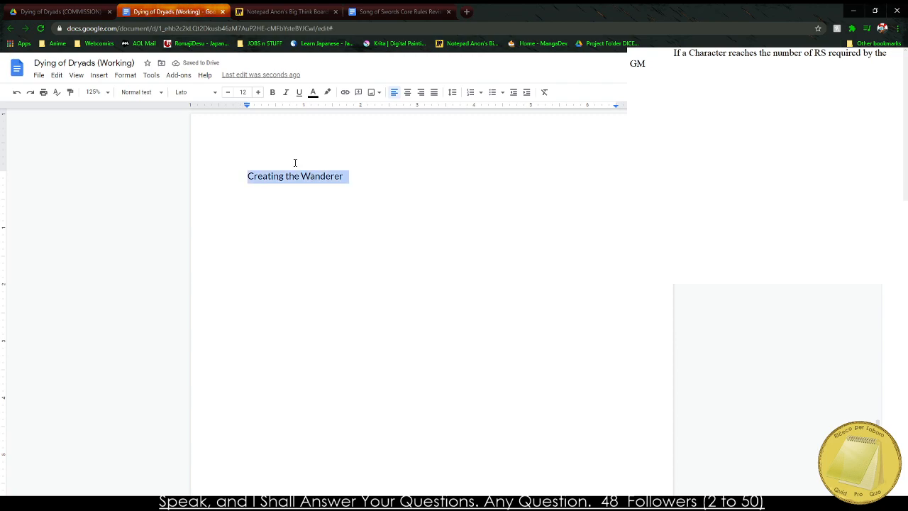
click(146, 94)
click(180, 193)
click(397, 221)
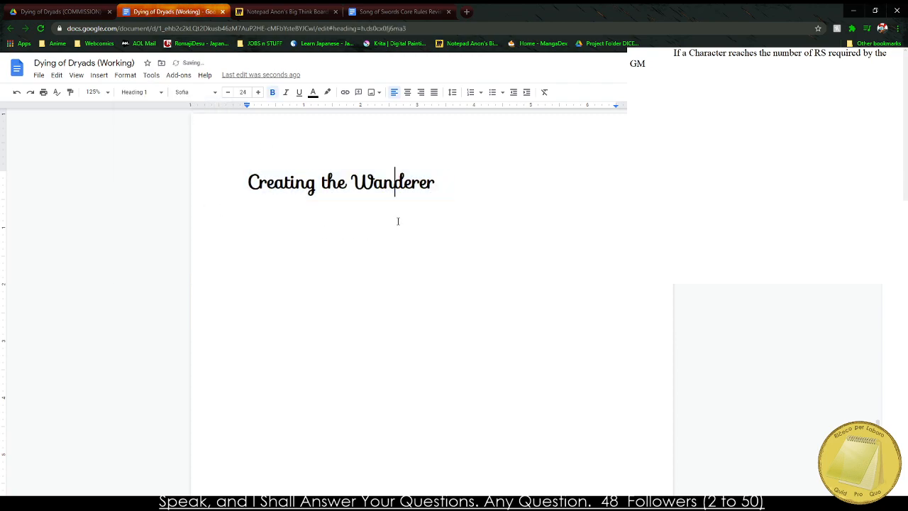
Start an indented body paragraph beneath the heading with "The Wanderer is the".
key(Return)
key(Tab)
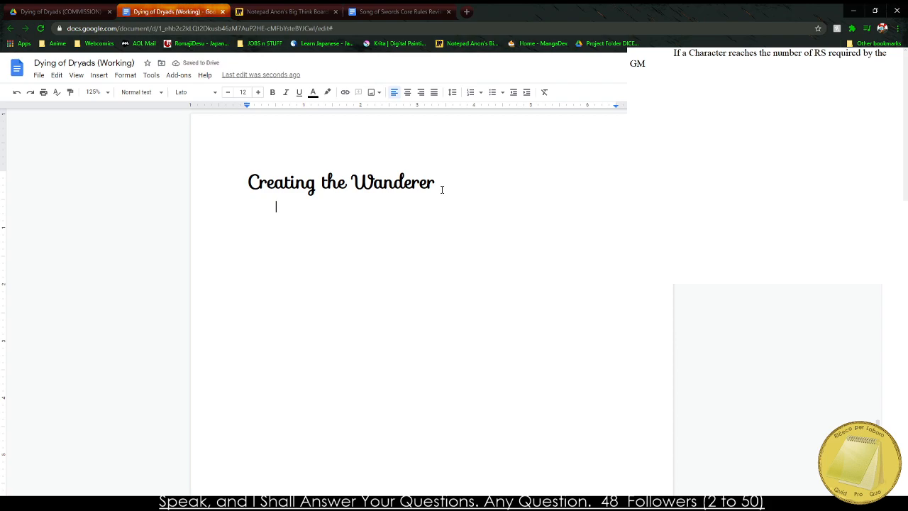
text(The Wander)
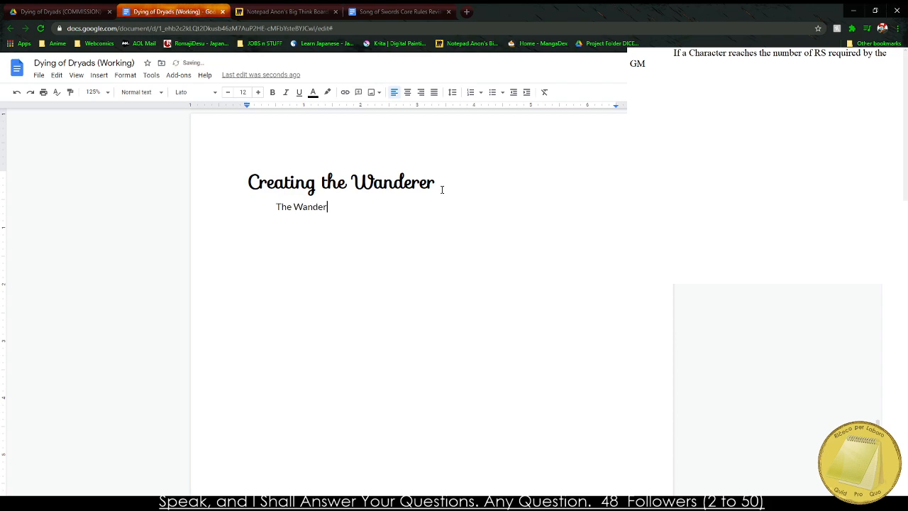
text(er is the Characte)
key(BackSpace)
key(BackSpace)
key(BackSpace)
key(BackSpace)
key(BackSpace)
key(BackSpace)
key(BackSpace)
text(entral)
key(BackSpace)
key(BackSpace)
key(BackSpace)
key(BackSpace)
key(BackSpace)
key(BackSpace)
key(BackSpace)
key(BackSpace)
Continue the opening sentence with "main Character of this story, a".
text(main c)
key(BackSpace)
text(Character of)
key(BackSpace)
text(of this stor)
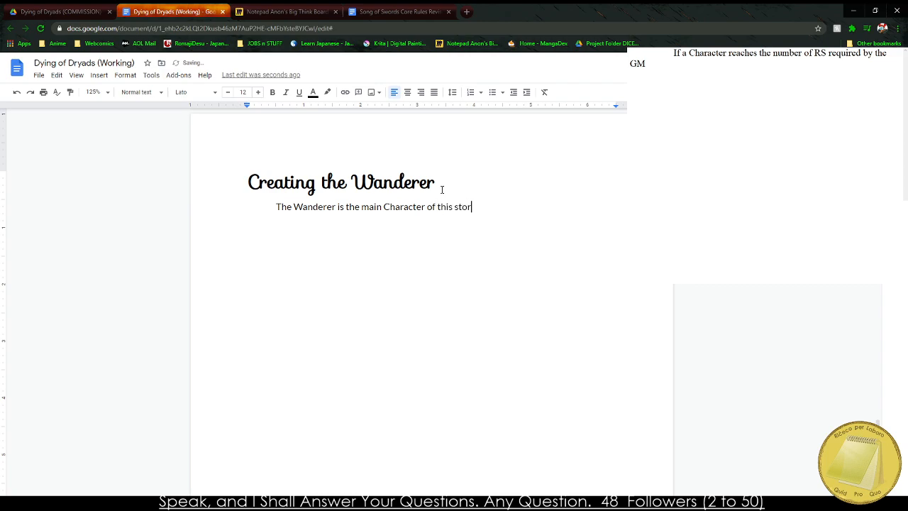
text(y, an individual who)
Extend the opening sentence with "mortal person who has entered the Garden in search of".
key(BackSpace)
key(BackSpace)
key(BackSpace)
key(BackSpace)
key(BackSpace)
key(BackSpace)
key(BackSpace)
key(BackSpace)
key(BackSpace)
key(BackSpace)
key(BackSpace)
key(BackSpace)
key(BackSpace)
key(BackSpace)
key(BackSpace)
key(BackSpace)
text(mortal person who has entre)
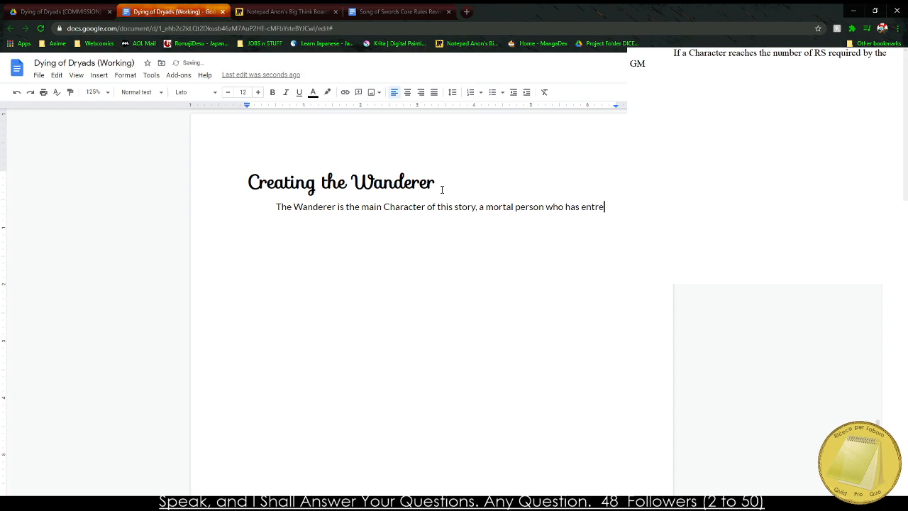
key(BackSpace)
key(BackSpace)
text(ered the Ga)
text(rden in search of th)
text(eir D)
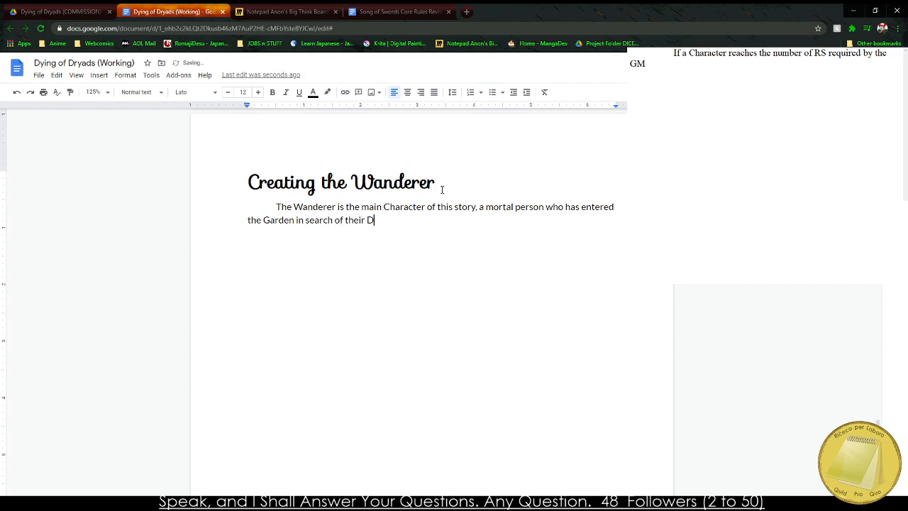
text(ryads)
Finish the opening sentence with "their Dryad.".
key(BackSpace)
key(BackSpace)
key(BackSpace)
text(ad.)
Begin the paragraph's second sentence with "The Wanderer's humanity".
text(This Ch)
key(BackSpace)
key(BackSpace)
key(BackSpace)
key(BackSpace)
key(BackSpace)
key(BackSpace)
text(he Wandere)
text(r's humanity)
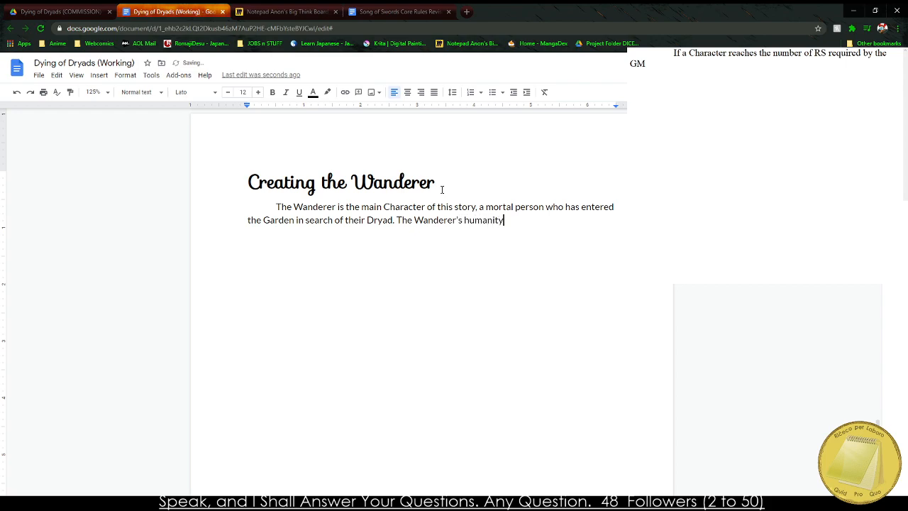
text( makes them an)
Continue the second sentence with "makes them a unique part of the".
key(BackSpace)
text(unique )
text(part of the a)
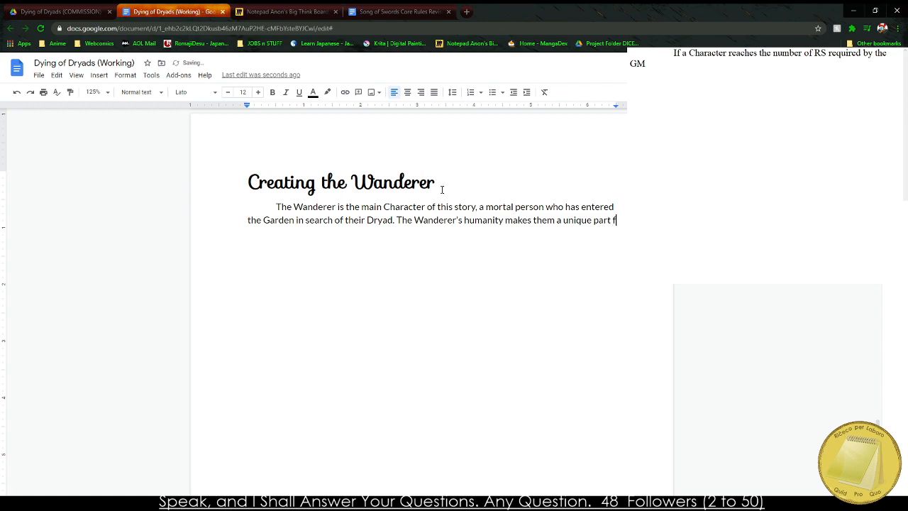
text(lien)
key(BackSpace)
key(BackSpace)
key(BackSpace)
key(BackSpace)
key(BackSpace)
Extend the second sentence with "somewhat alien world of the Garden as well as".
text(somewhat alien)
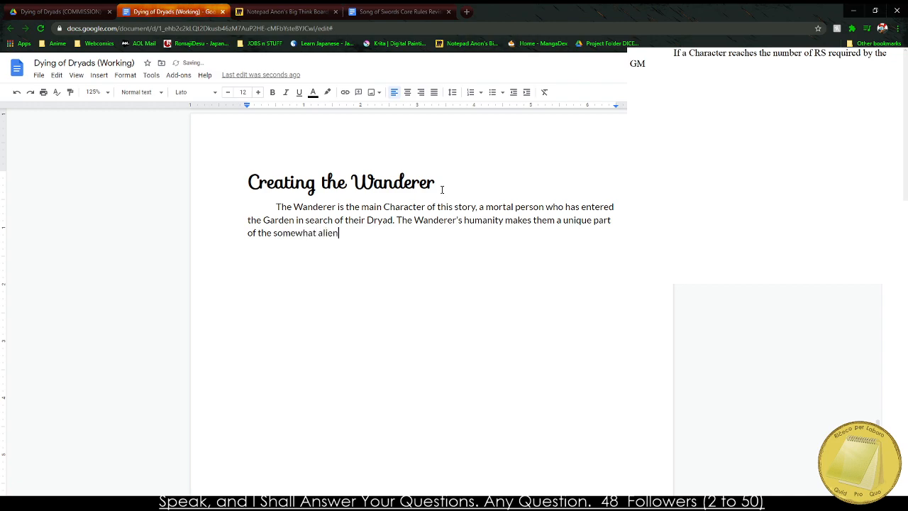
text( world of the Garden as well as )
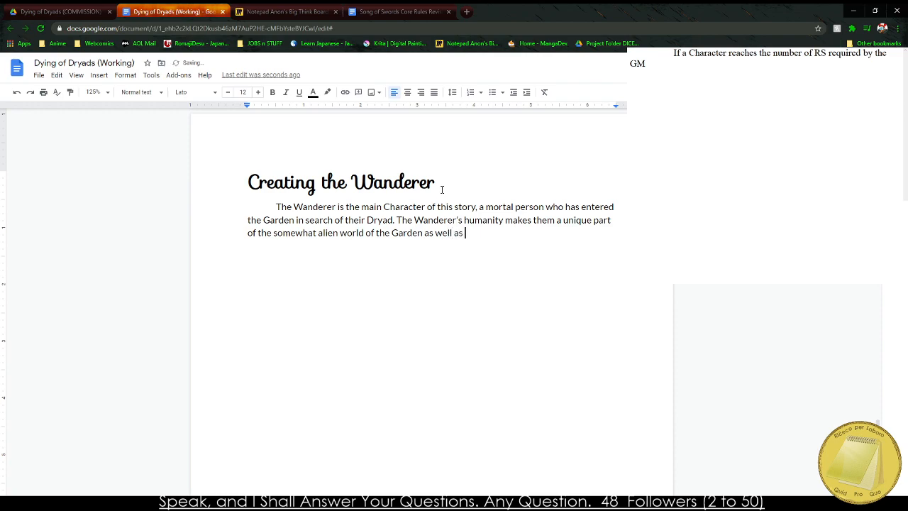
text(its inhuman residents.)
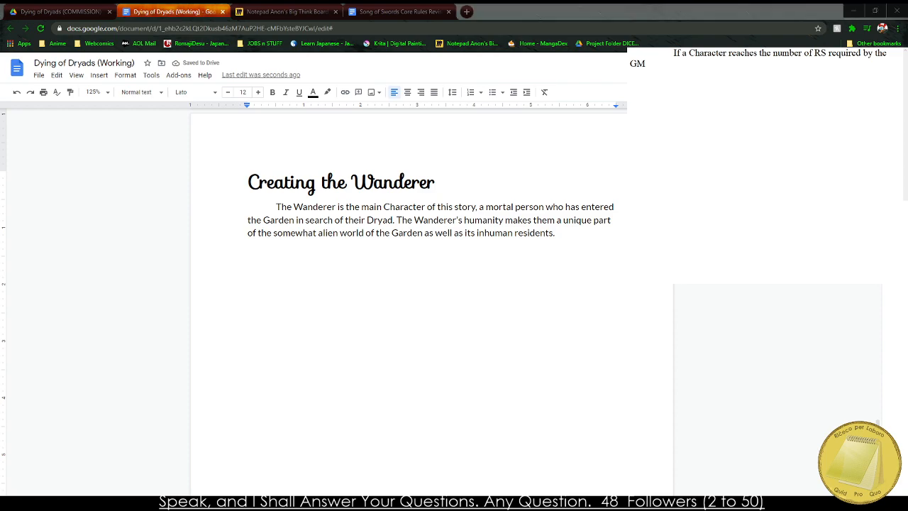
Start a new indented paragraph after the first one with "The Wanderer's initial".
click(293, 367)
click(548, 260)
double_click(597, 249)
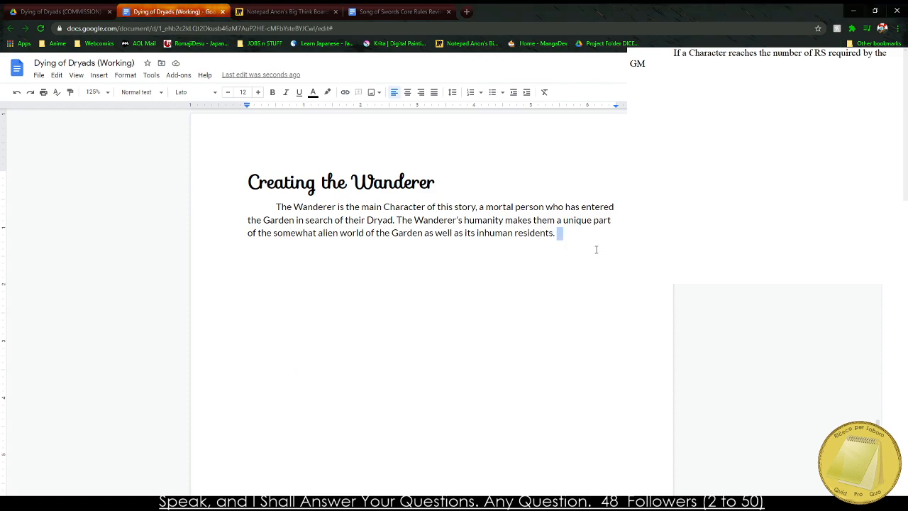
key(Return)
text(The Wander)
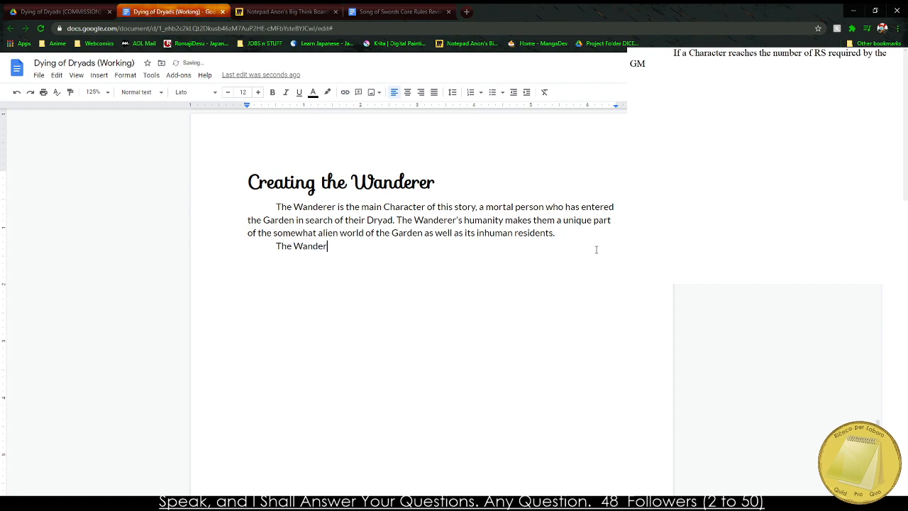
text(er's int)
key(BackSpace)
text(itial pow)
text(er)
key(BackSpace)
key(BackSpace)
key(BackSpace)
key(BackSpace)
key(BackSpace)
text(strength and )
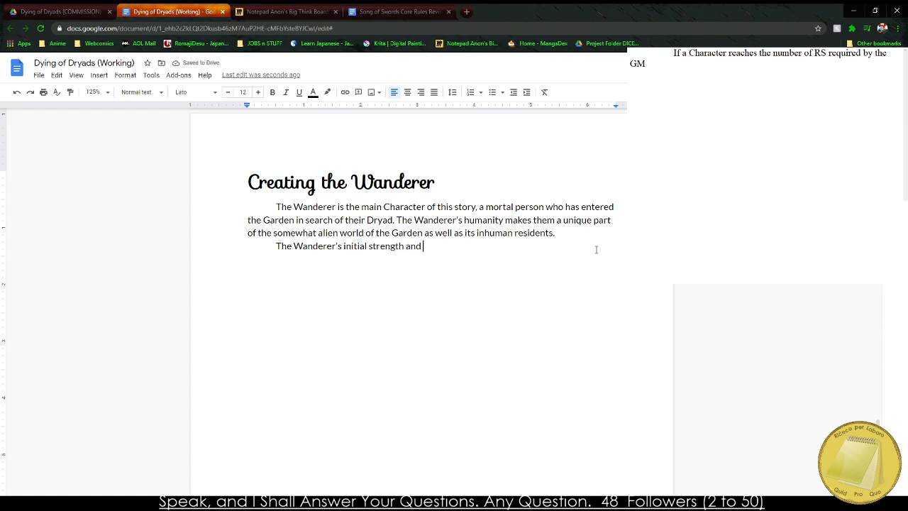
text(victory)
key(BackSpace)
key(BackSpace)
key(BackSpace)
key(BackSpace)
key(BackSpace)
key(BackSpace)
key(BackSpace)
key(BackSpace)
key(BackSpace)
key(BackSpace)
key(BackSpace)
key(BackSpace)
key(BackSpace)
key(BackSpace)
key(BackSpace)
key(BackSpace)
key(BackSpace)
key(BackSpace)
key(BackSpace)
key(BackSpace)
key(BackSpace)
Continue the new paragraph's sentence with "power is determined by the GM".
text(power is determi)
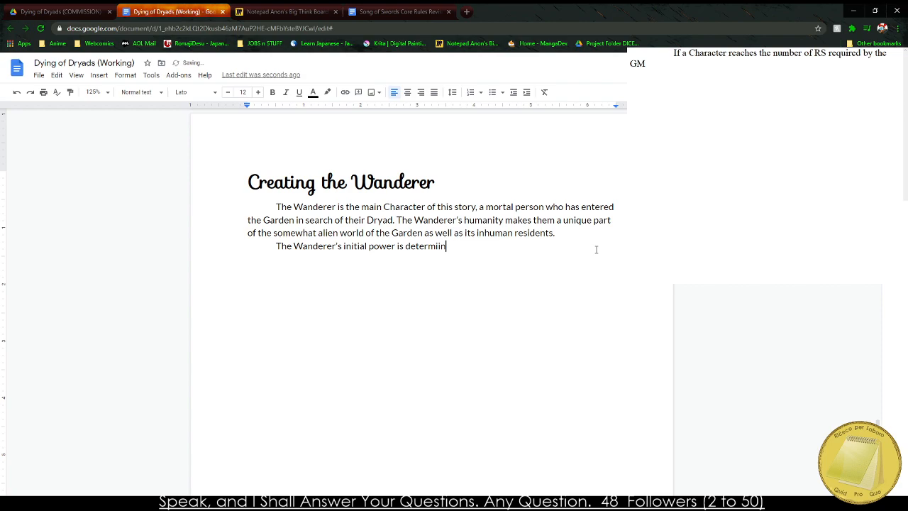
text(ned by the GM and their ability to)
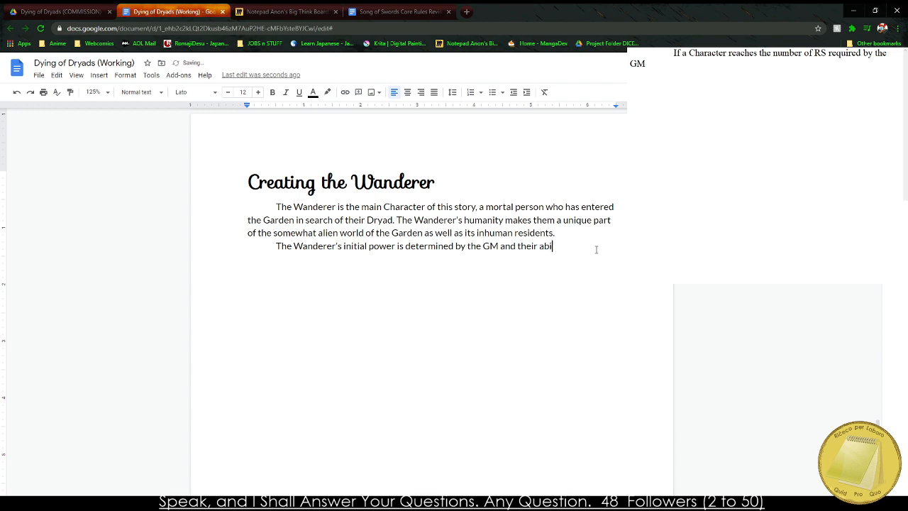
key(BackSpace)
key(BackSpace)
key(BackSpace)
key(BackSpace)
key(BackSpace)
key(BackSpace)
key(BackSpace)
key(BackSpace)
key(BackSpace)
key(BackSpace)
key(BackSpace)
key(BackSpace)
key(BackSpace)
key(BackSpace)
key(BackSpace)
key(BackSpace)
key(BackSpace)
key(BackSpace)
key(BackSpace)
key(BackSpace)
Extend the sentence about the Wanderer's initial power with "after consulting this chart".
text(after consulting this chart)
Switch to the Song of Swords Core Rules Revised document and examine the New PCP Table.
click(410, 8)
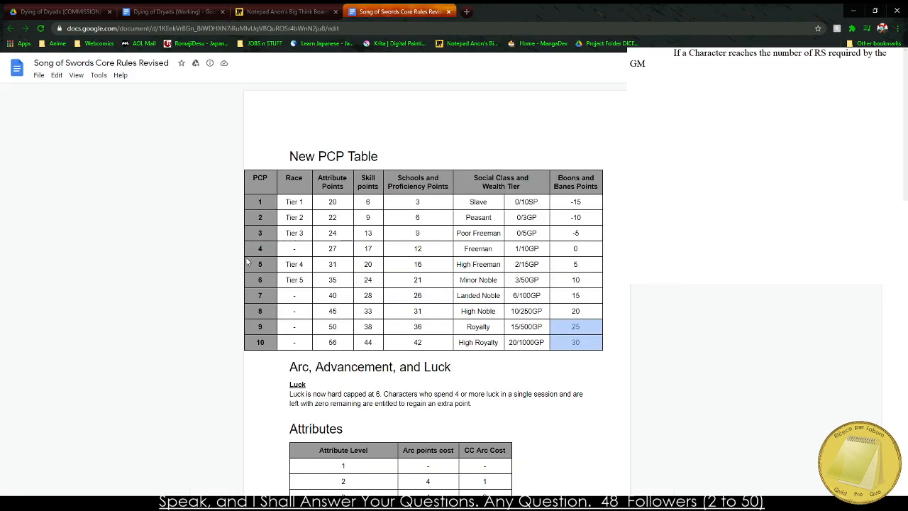
scroll(300, 261, down, 4)
scroll(305, 258, up, 4)
scroll(296, 264, down, 10)
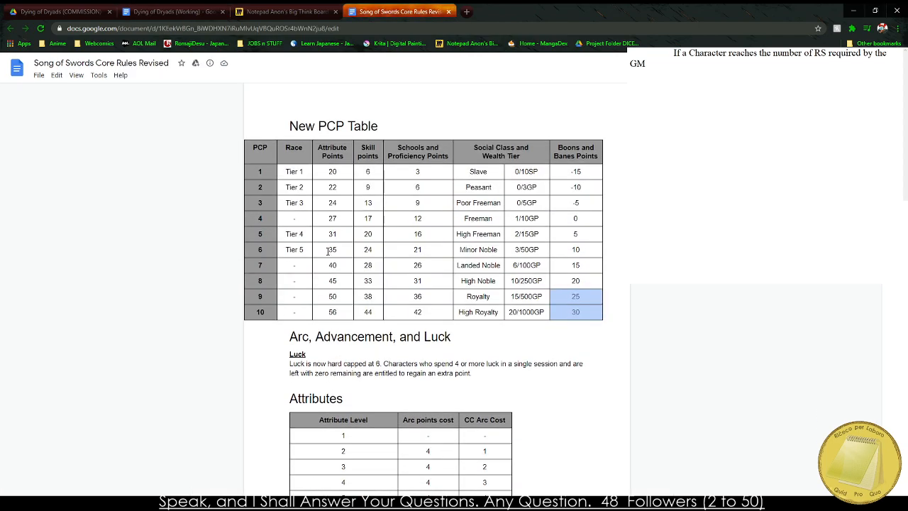
scroll(303, 242, up, 4)
scroll(303, 242, up, 5)
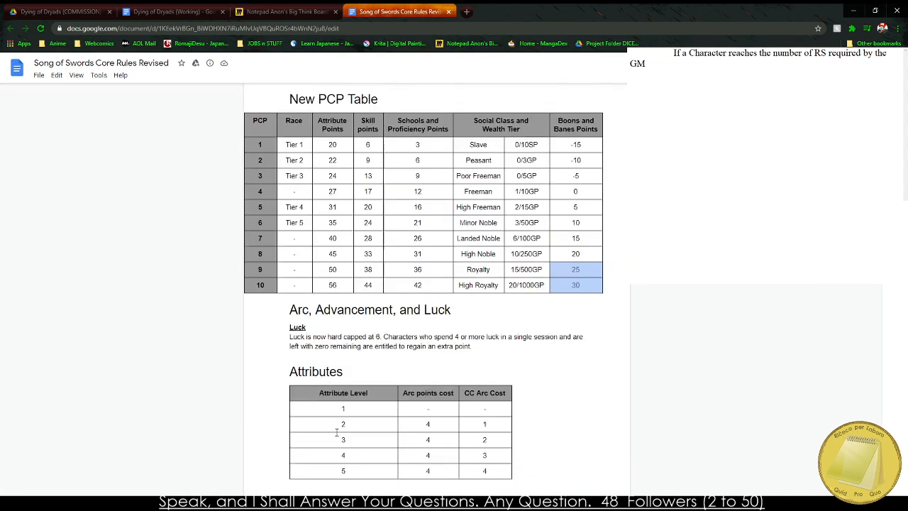
Switch to the Song Of Swords - Core Rules PDF and find Table 2.1: Campaign Power on page 18.
key(alt+Tab)
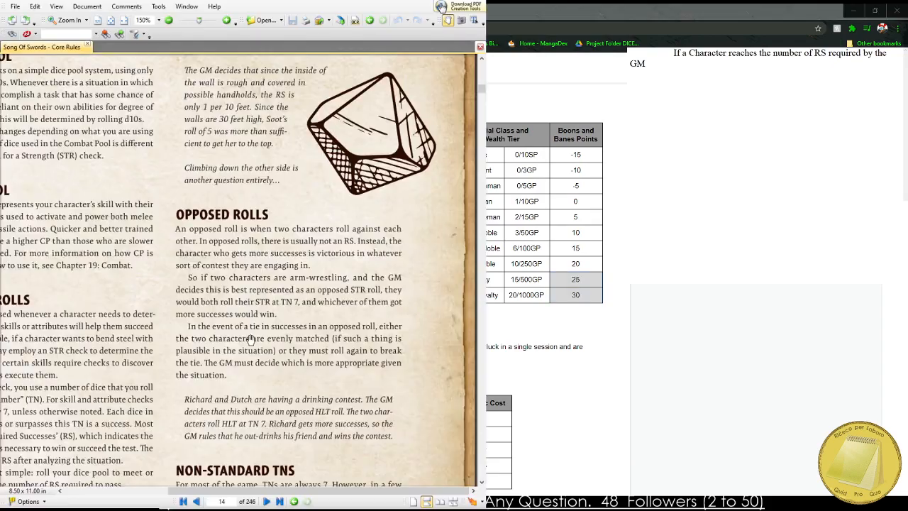
scroll(251, 340, down, 15)
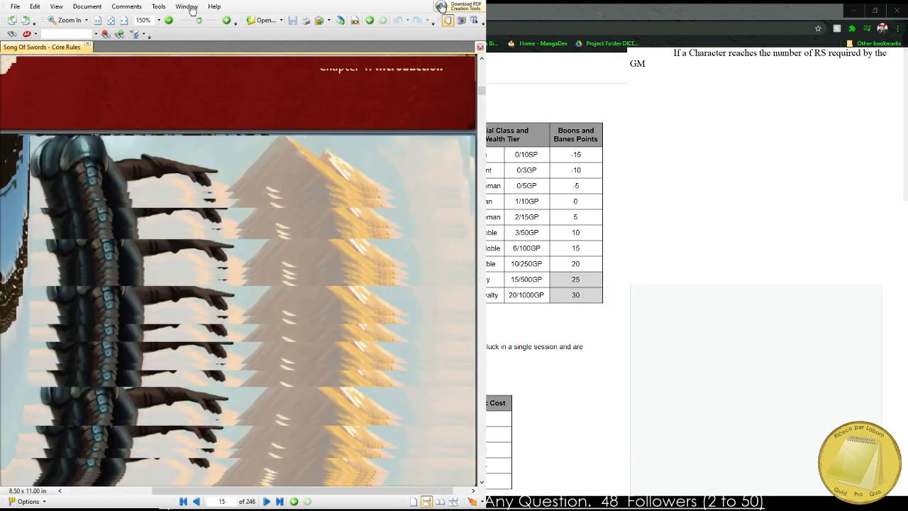
scroll(192, 239, down, 10)
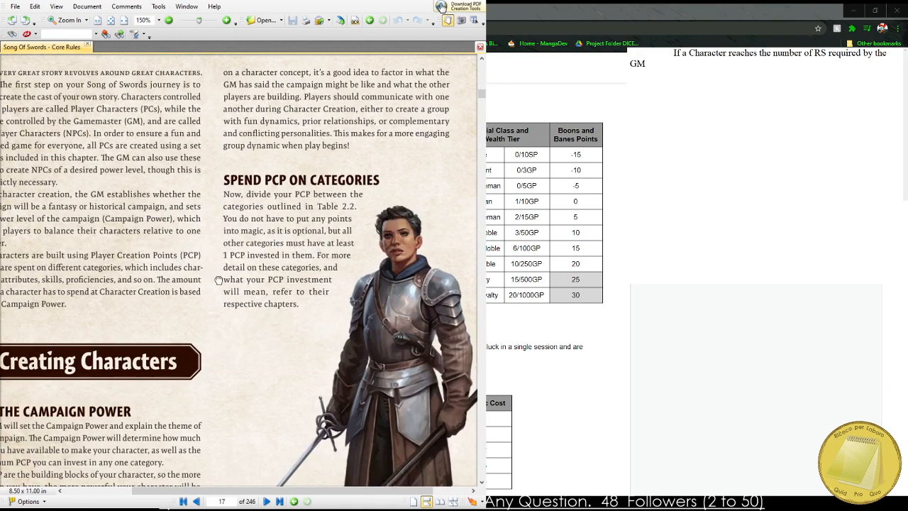
drag(217, 278, 268, 257)
scroll(268, 257, down, 10)
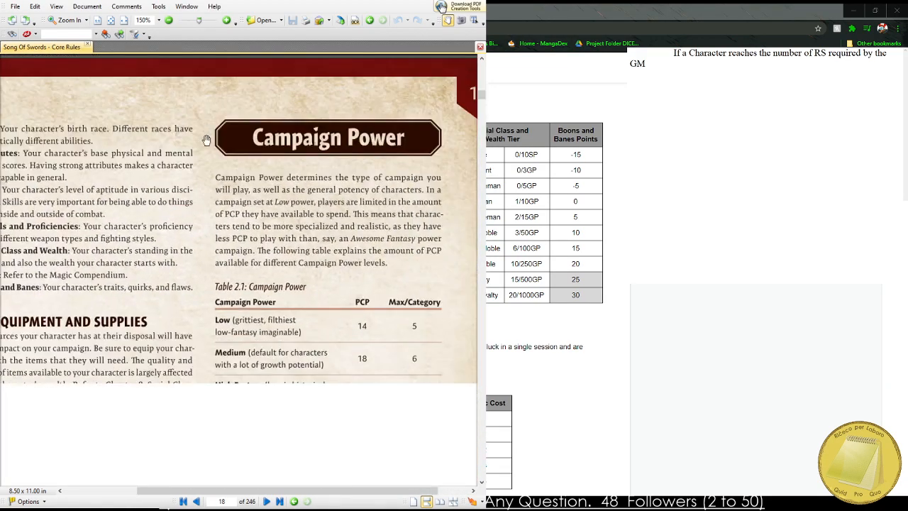
drag(229, 235, 207, 158)
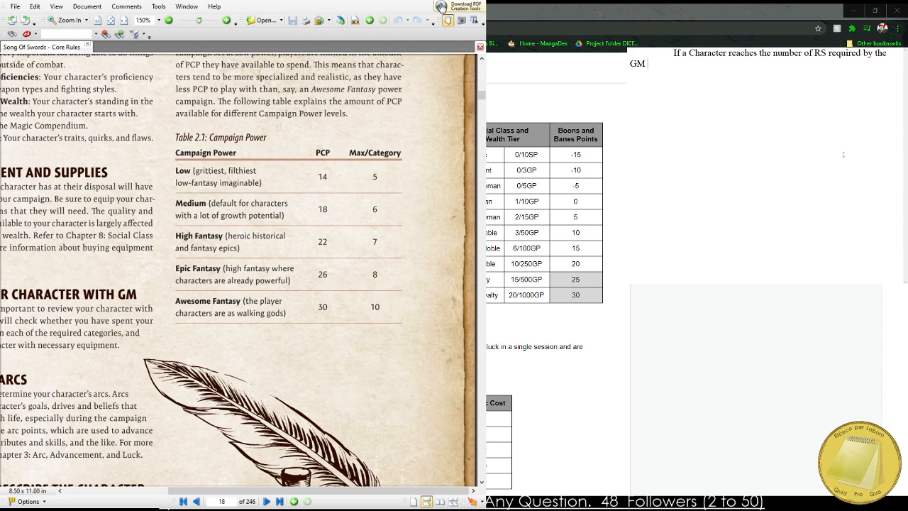
Replace all text in the scratch notes with the title "Wanderer's Power" and start a new line.
key(ctrl+a)
text(Campaign)
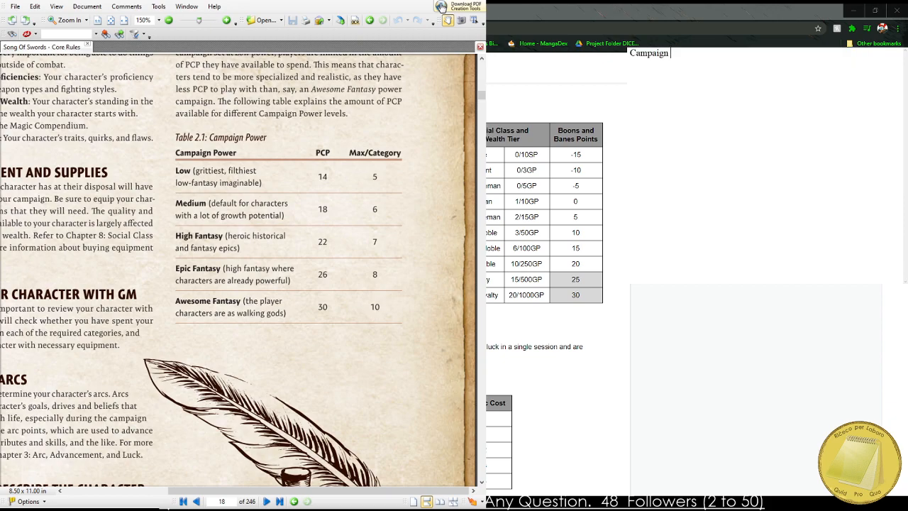
text( Powe)
key(BackSpace)
key(BackSpace)
key(BackSpace)
key(BackSpace)
key(BackSpace)
key(BackSpace)
key(BackSpace)
key(BackSpace)
key(BackSpace)
key(BackSpace)
key(BackSpace)
key(BackSpace)
key(BackSpace)
text(Wanderer's)
text('s)
text( Powe)
text(r)
key(Return)
Add the entry "Mortal - 14 PCP / 5 Max" under the Wanderer's Power title.
text(Mortal)
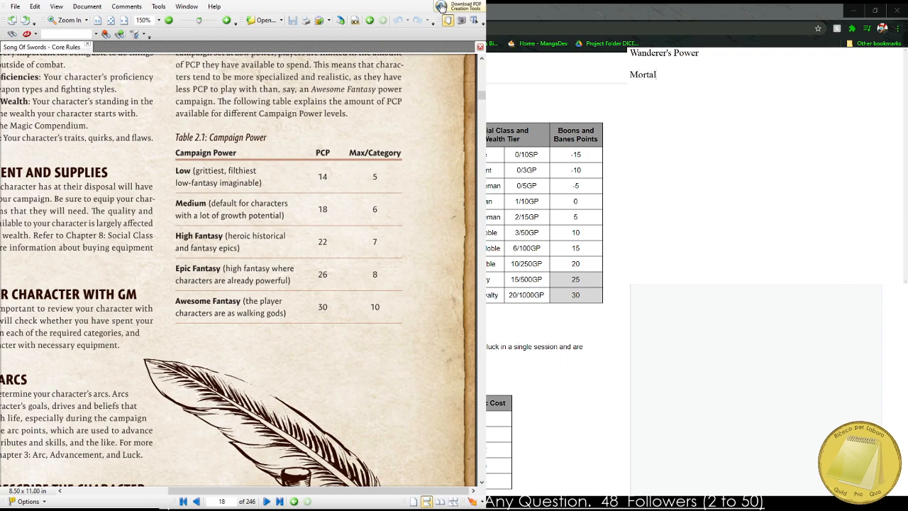
text( - 14 PCP / 5 Max)
text(Heroic)
key(BackSpace)
key(BackSpace)
key(BackSpace)
key(BackSpace)
key(BackSpace)
key(BackSpace)
text(Weak)
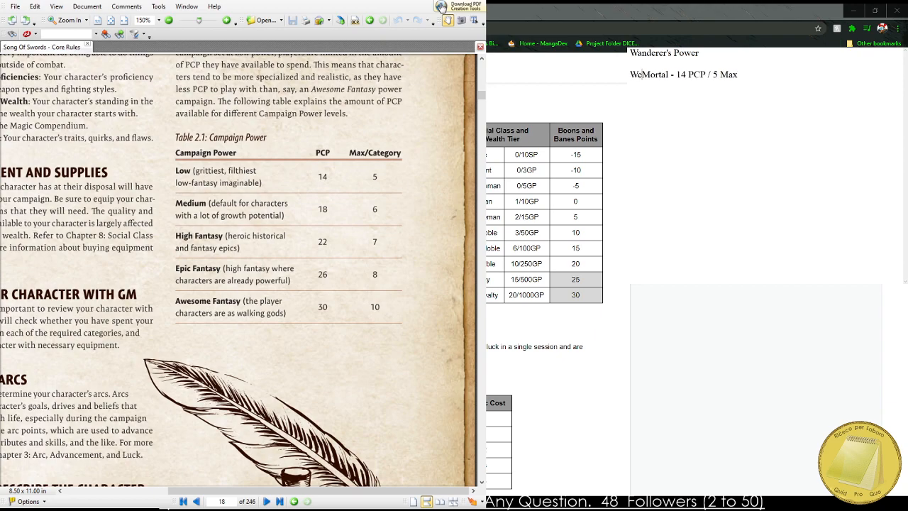
key(BackSpace)
key(BackSpace)
key(BackSpace)
key(BackSpace)
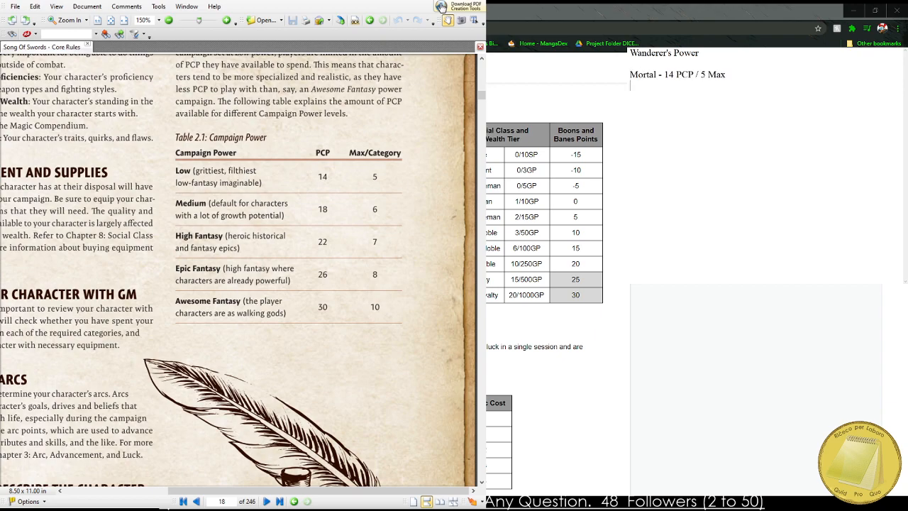
Add the entry "Demigod - 22 PCP / 7 Max" to the notes, leaving a blank line below the Mortal entry.
text(Mo)
key(BackSpace)
key(BackSpace)
text(Greater)
key(BackSpace)
key(BackSpace)
key(BackSpace)
key(BackSpace)
key(BackSpace)
key(BackSpace)
key(BackSpace)
text(Demigod - 22 /)
key(BackSpace)
text(PCP / 7 Max)
Rename the Mortal entry to "Low Mortal" and add "High Mortal - 18 PCP / 6 Max" on the blank line below it.
click(633, 74)
text(Low)
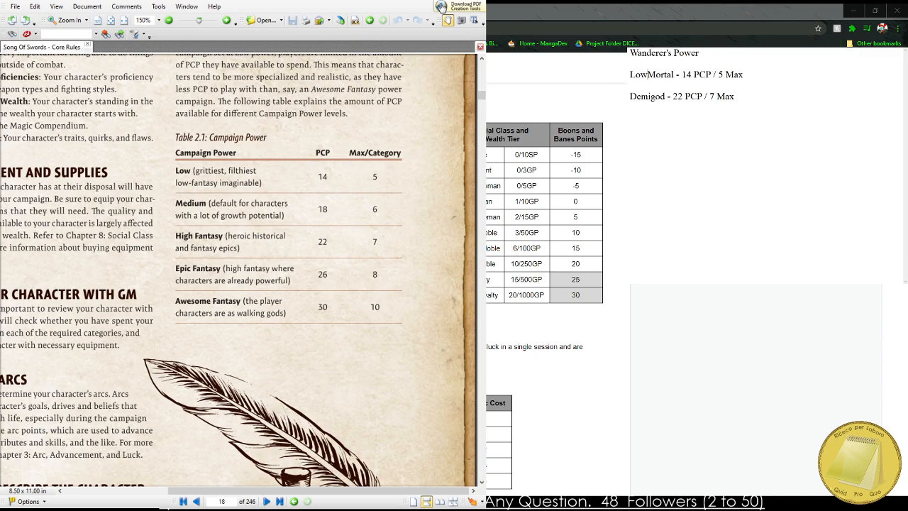
click(657, 85)
text(High Mortal - 18)
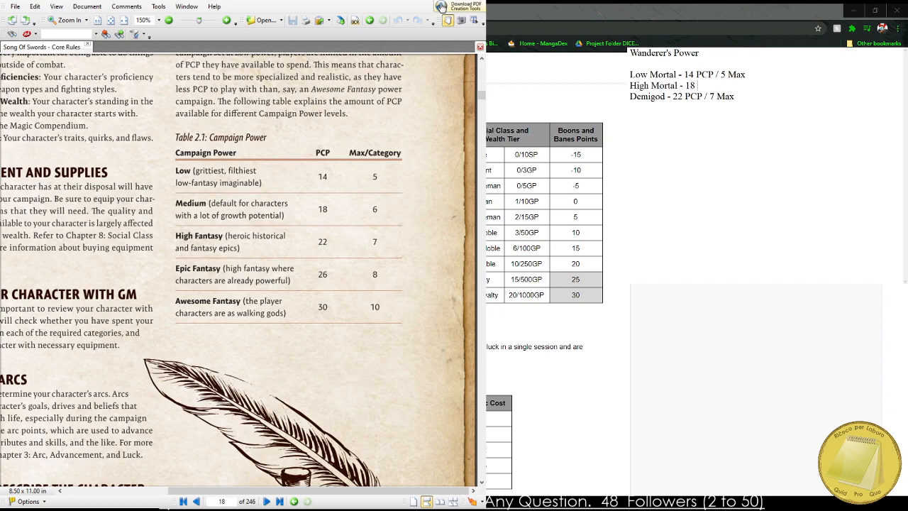
text( PCP / 7)
key(BackSpace)
text(6 Max)
Rename the 22 PCP entry from Demigod to "Heroic".
key(BackSpace)
key(BackSpace)
key(BackSpace)
key(BackSpace)
key(BackSpace)
key(BackSpace)
key(BackSpace)
text(Heroic)
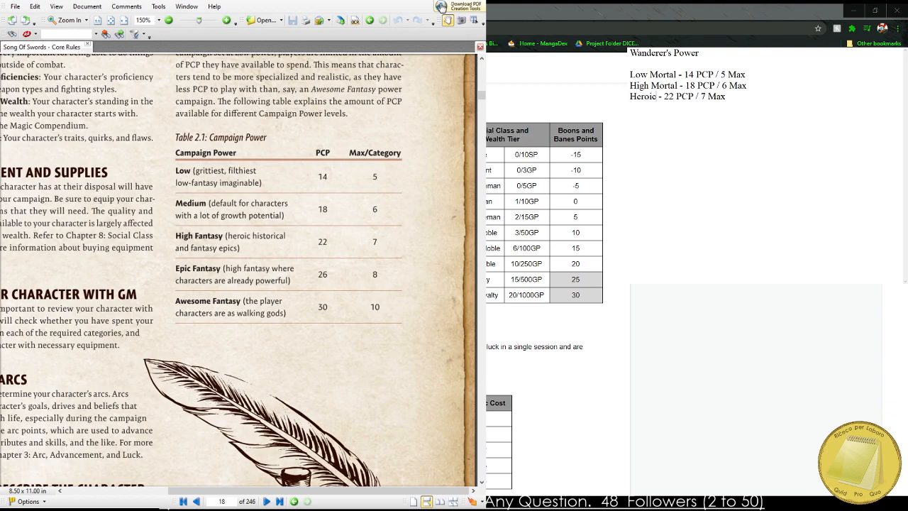
text( Soul)
key(BackSpace)
key(BackSpace)
key(BackSpace)
key(BackSpace)
key(BackSpace)
Add the entry "Protagonist - 26 PCP / 8 Max" below the Heroic entry.
text(Protagonist - 26 PCP / 8 Max)
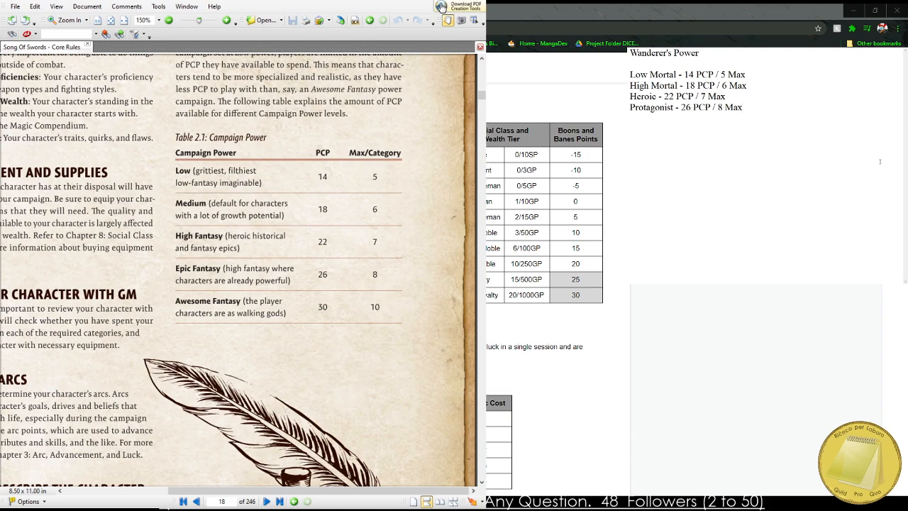
Add the entry "Demigod - 30 PCP - 10 MAX" on a new line below Protagonist.
key(Return)
text(Demigod - 30 PCP - 10 MAX)
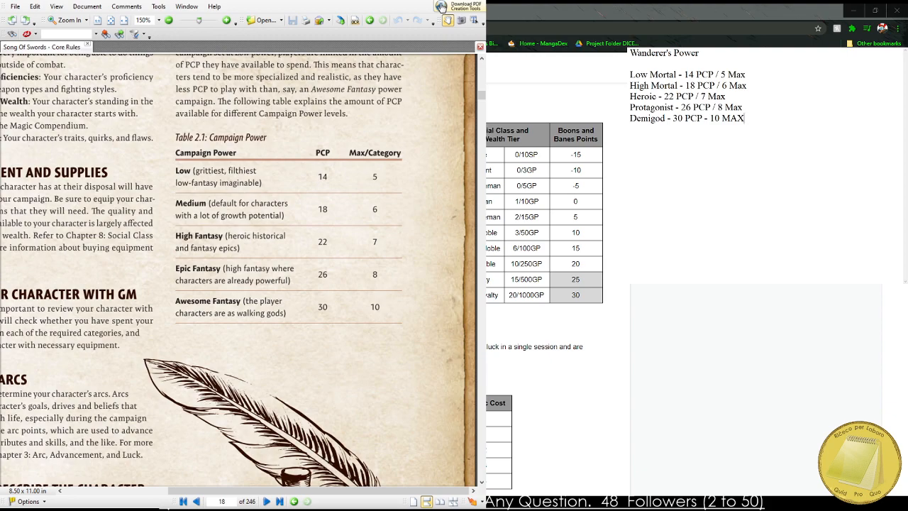
Switch to the Dying of Dryads document and enter "Player Creation Points (PCP)" as the header of the chart's second column.
click(576, 287)
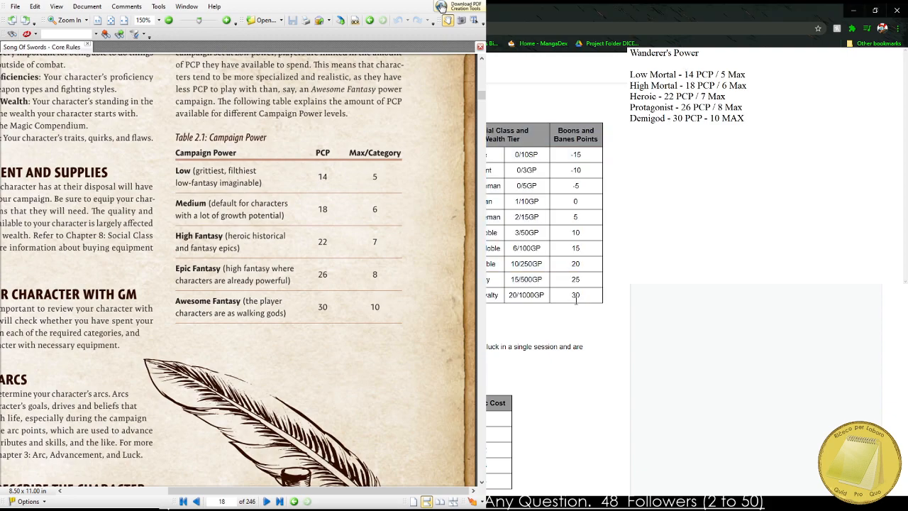
key(ctrl+Tab)
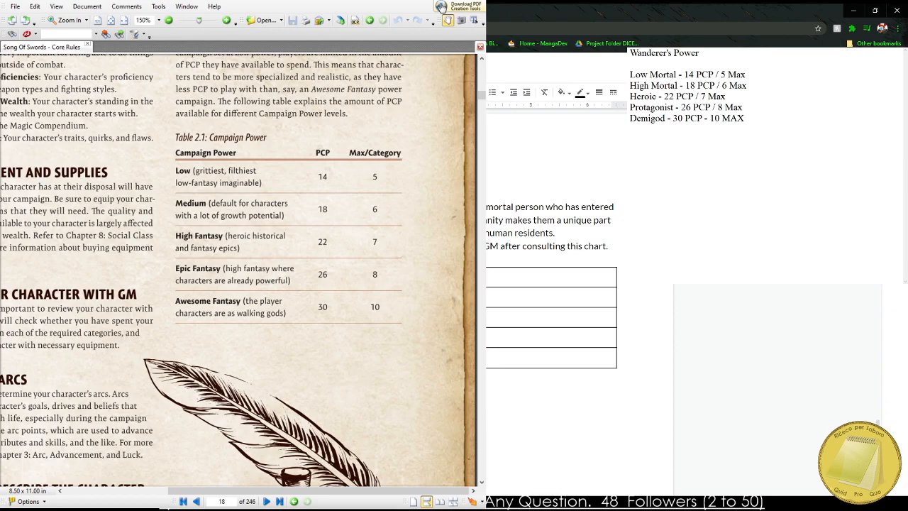
key(Tab)
text(tion Points (PCP))
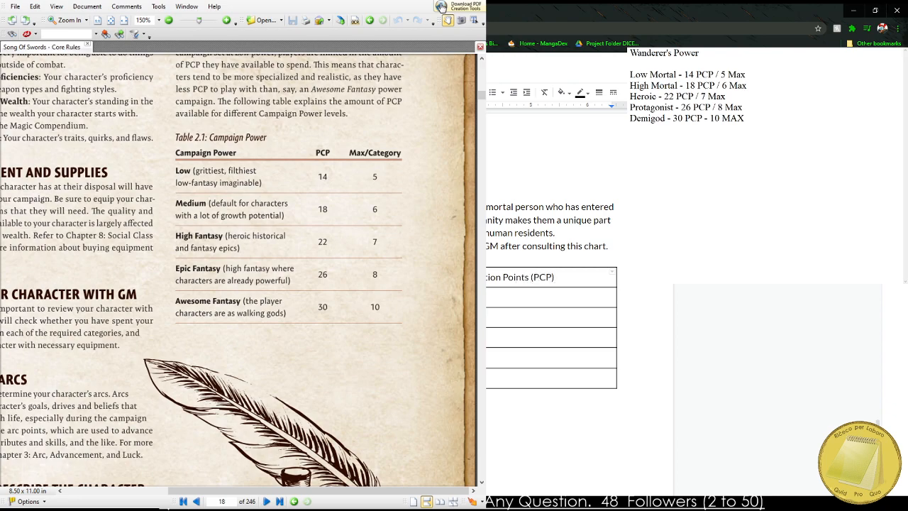
Clear the second column's header and reword the sentence above the chart to "The Wanderer's initial Player Creation Points (PCP) is determined by the GM".
key(BackSpace)
key(BackSpace)
key(BackSpace)
key(BackSpace)
key(BackSpace)
key(BackSpace)
key(BackSpace)
key(BackSpace)
key(BackSpace)
key(BackSpace)
key(BackSpace)
key(BackSpace)
key(BackSpace)
key(BackSpace)
key(BackSpace)
key(BackSpace)
key(BackSpace)
key(Up)
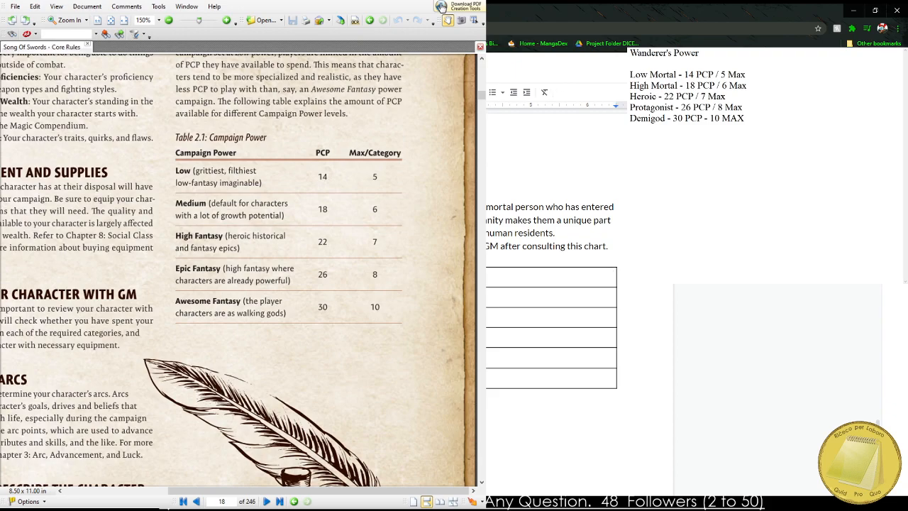
key(BackSpace)
key(BackSpace)
text(determined)
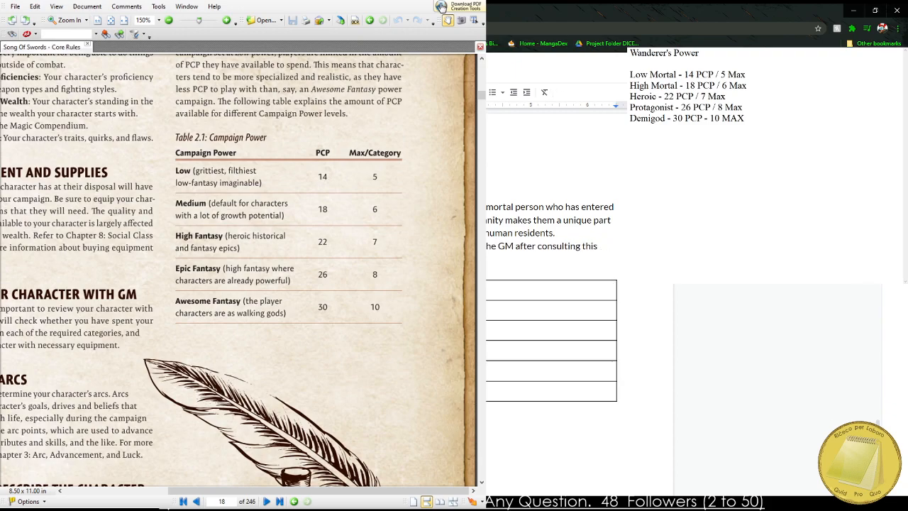
text( Points (P)
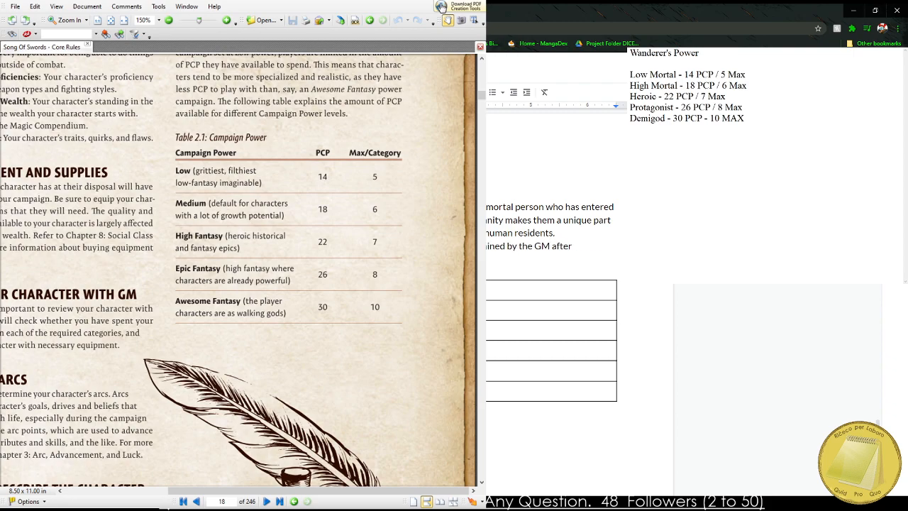
text(CP) is )
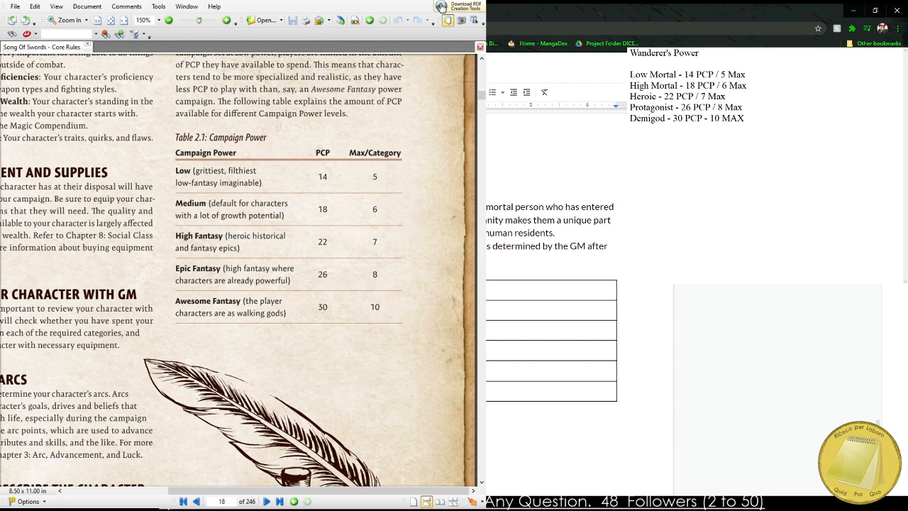
text(3i)
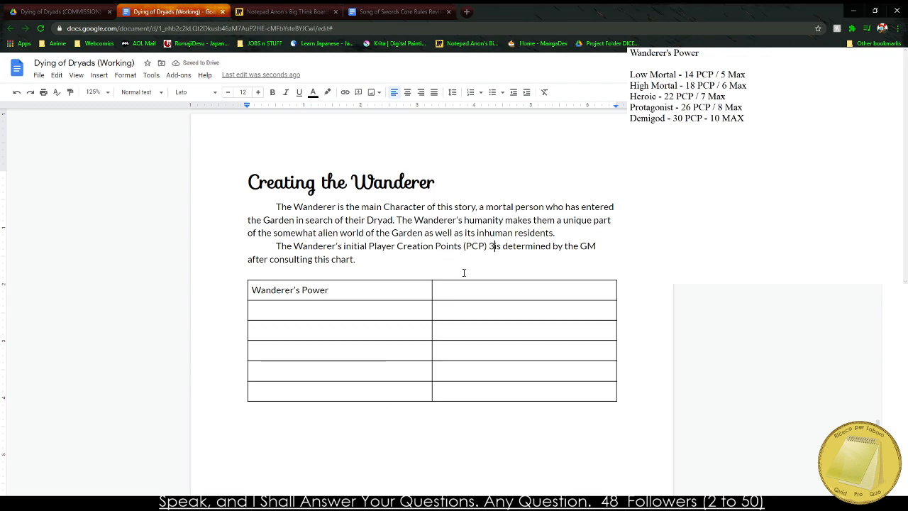
key(BackSpace)
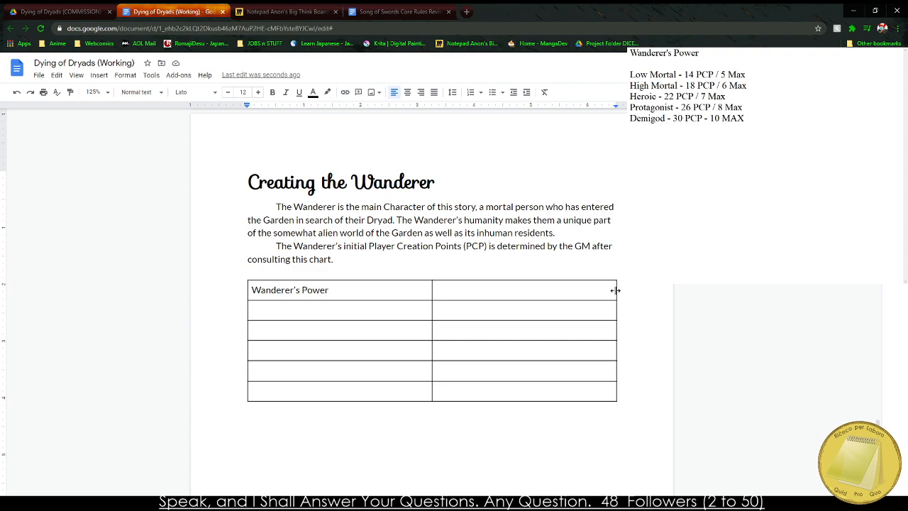
Narrow both columns of the Wanderer's Power table and insert a third column after the second.
drag(614, 290, 554, 291)
drag(431, 291, 341, 288)
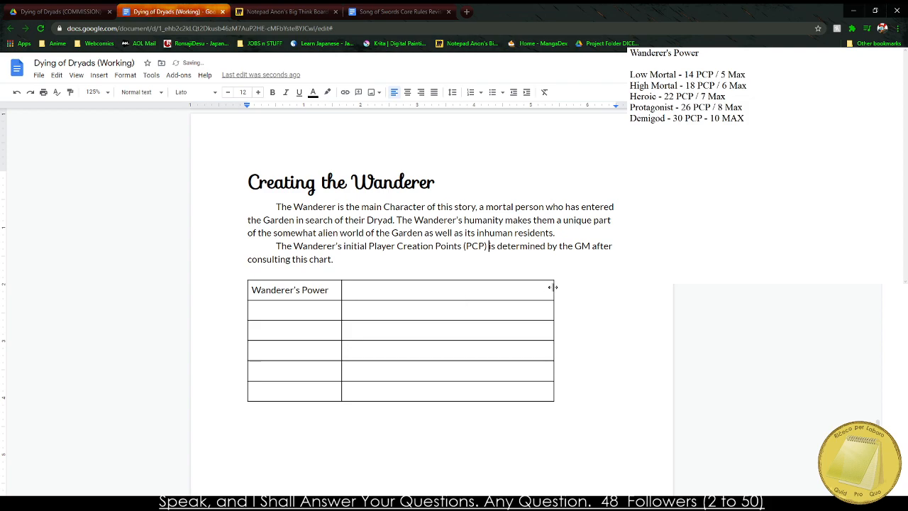
drag(549, 286, 419, 290)
right_click(393, 290)
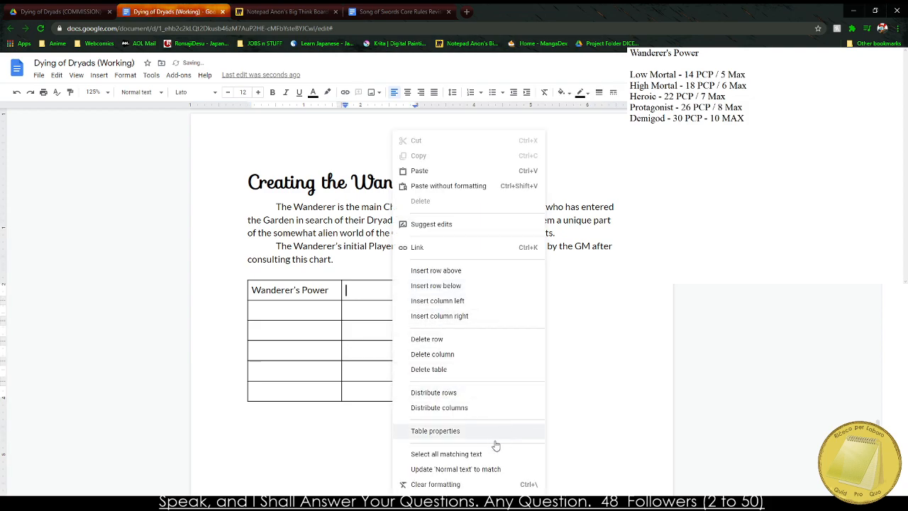
click(474, 317)
Enter the headers "PCP" and "PCP Category Maximum" in the table's second and third columns.
click(393, 288)
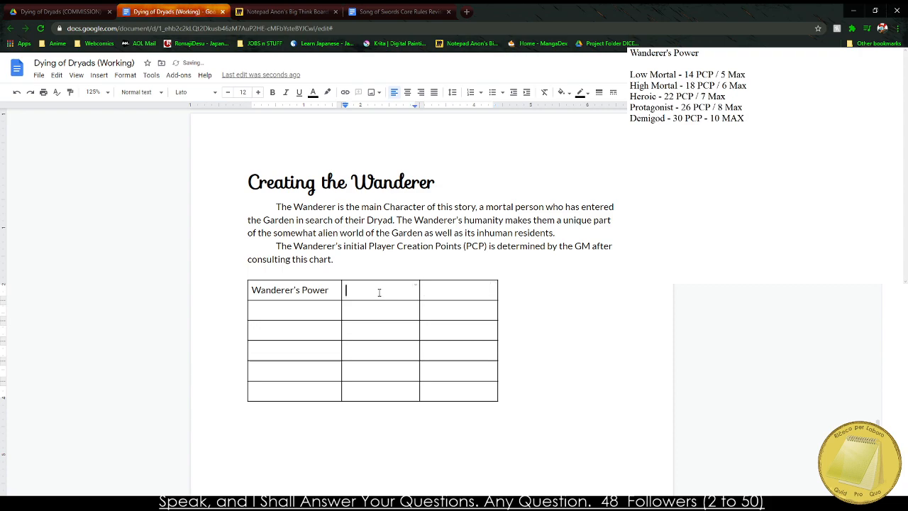
text(PCP)
key(Tab)
text(PC)
key(BackSpace)
text(P)
key(BackSpace)
text(PC)
key(BackSpace)
key(BackSpace)
text(CP Category Maximum)
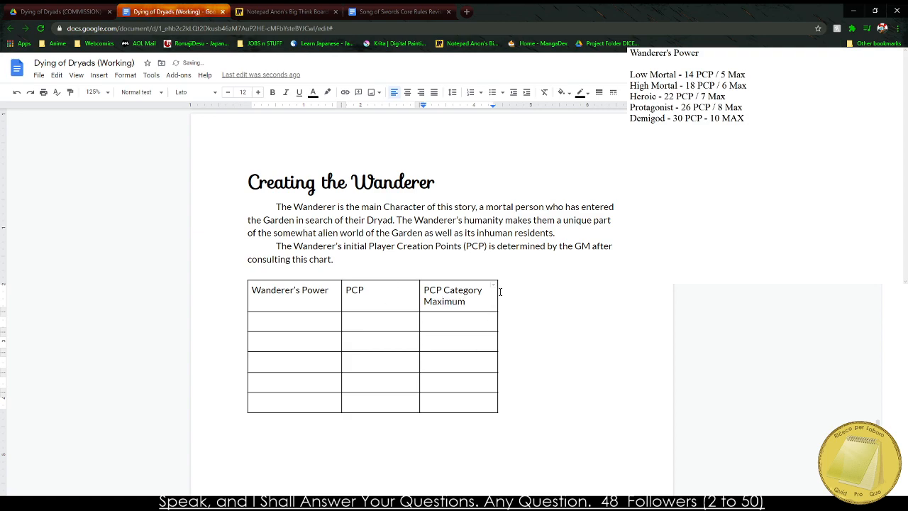
Centre the "PCP Category Maximum" header and adjust the widths of the second and third columns so the last one fits its text closely.
drag(497, 295, 526, 298)
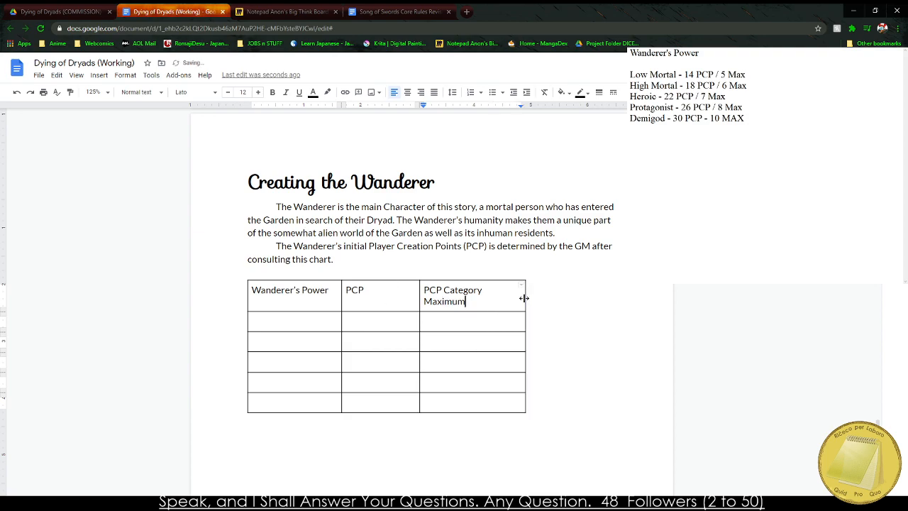
drag(418, 308, 426, 304)
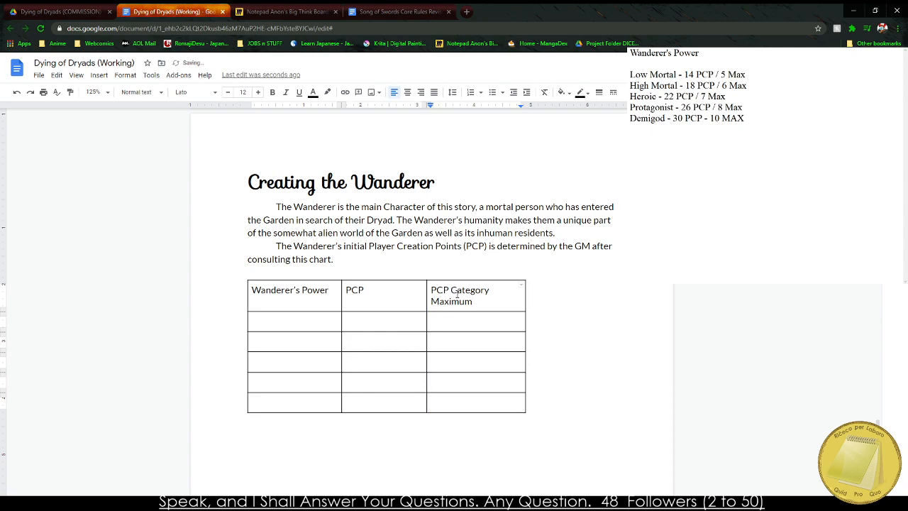
drag(523, 300, 371, 268)
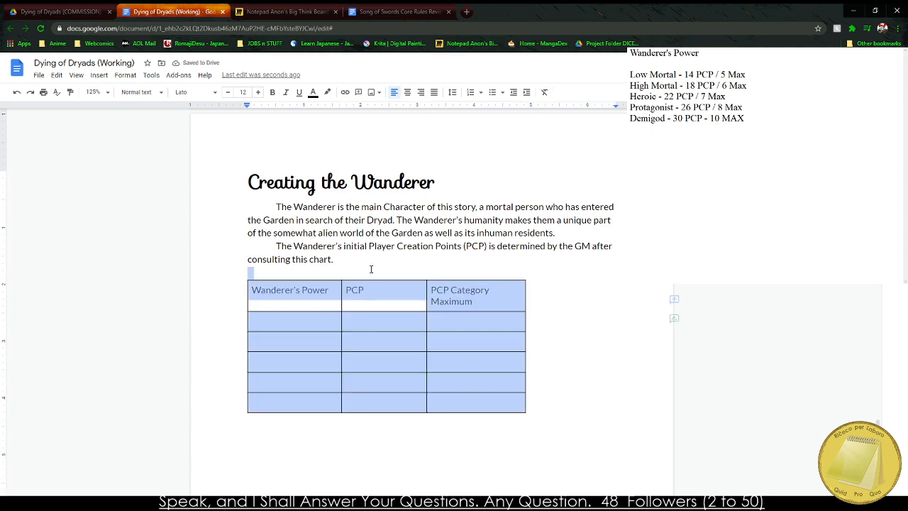
click(482, 302)
drag(483, 302, 436, 290)
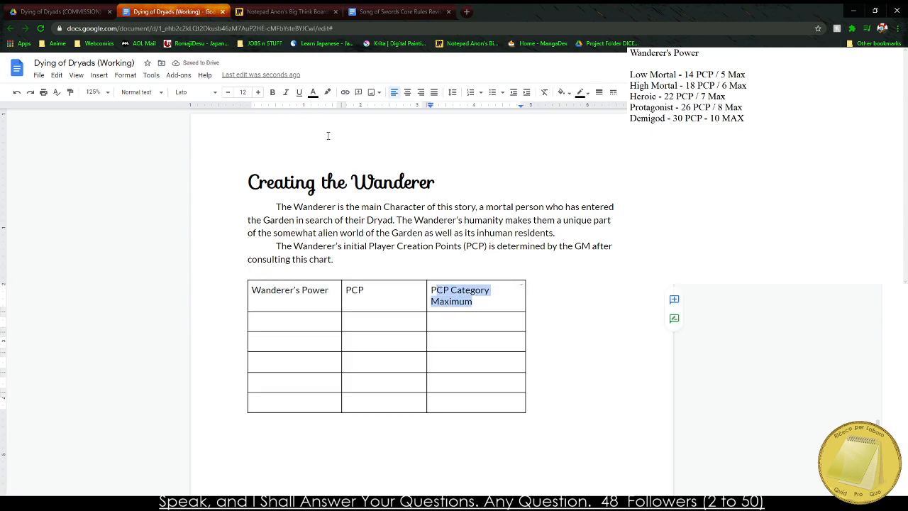
click(409, 93)
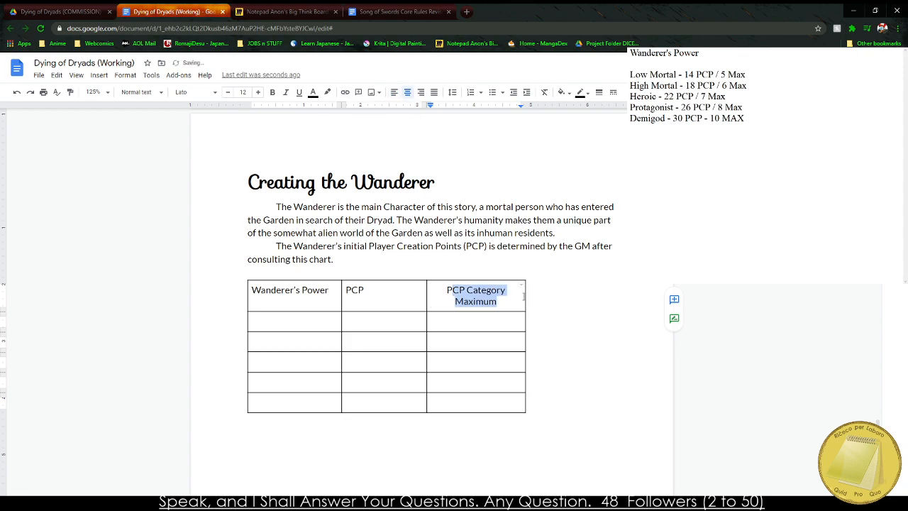
drag(525, 298, 491, 297)
click(452, 301)
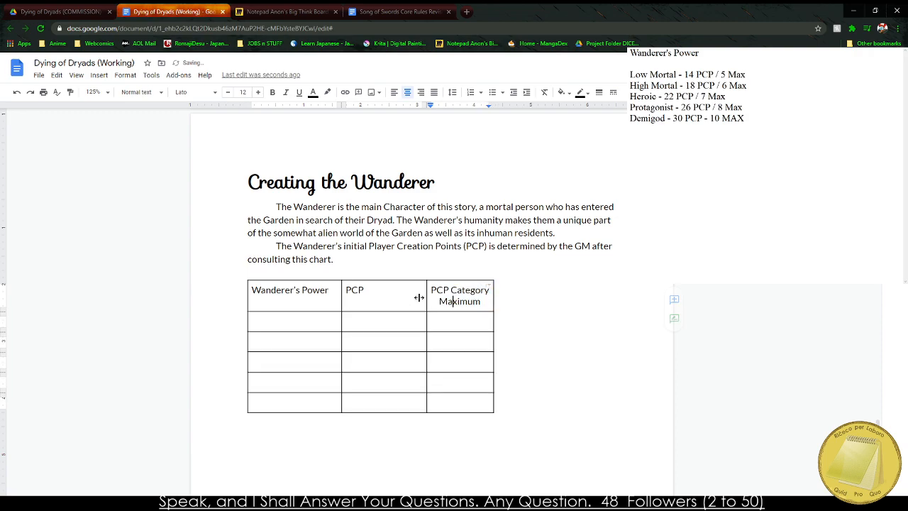
Check the PCP Category Maximum column's width in the table properties and set the Wanderer's Power column's width to 1.1177 inches.
right_click(462, 291)
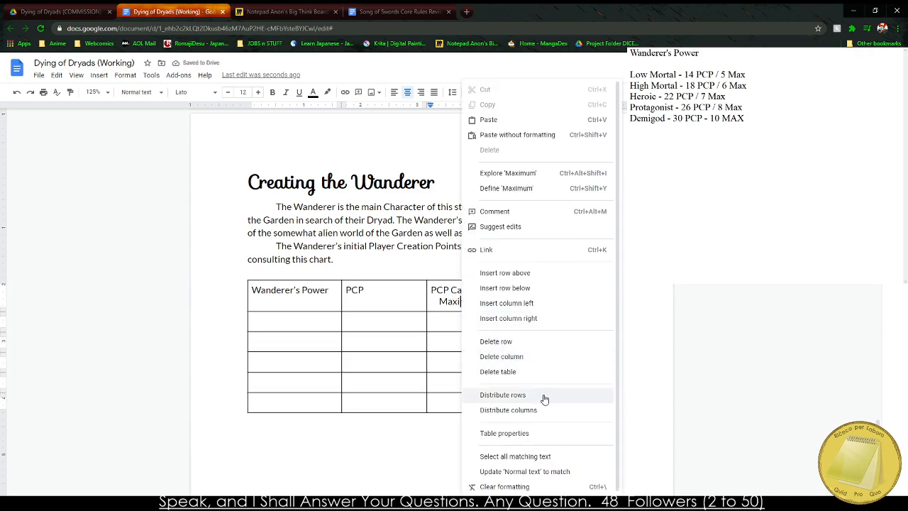
click(515, 434)
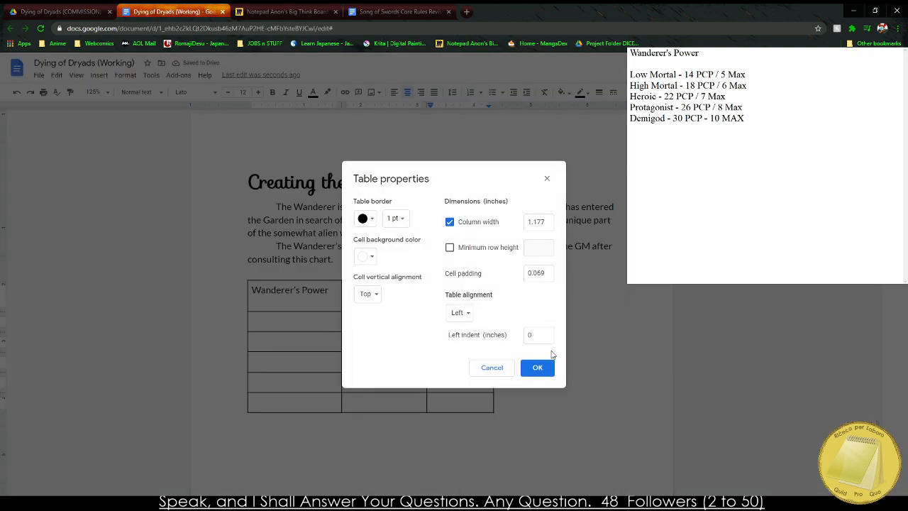
click(537, 368)
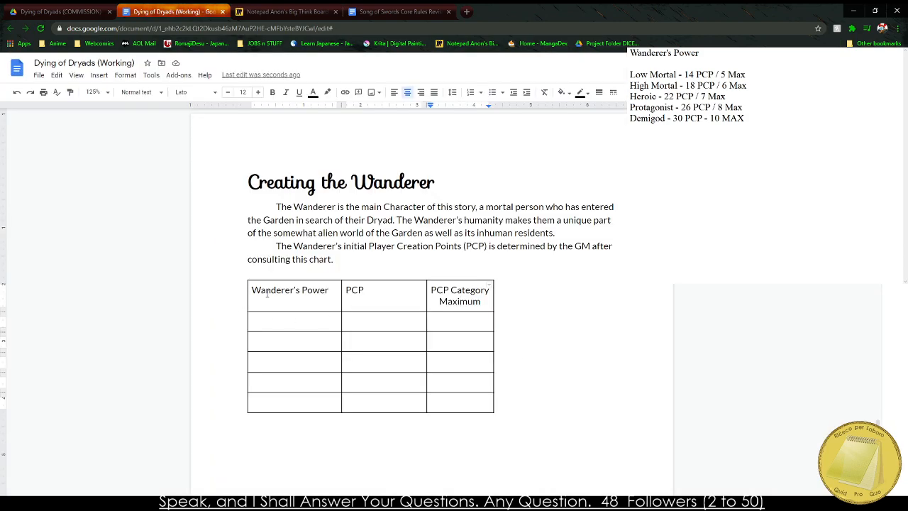
drag(249, 298, 398, 304)
right_click(399, 304)
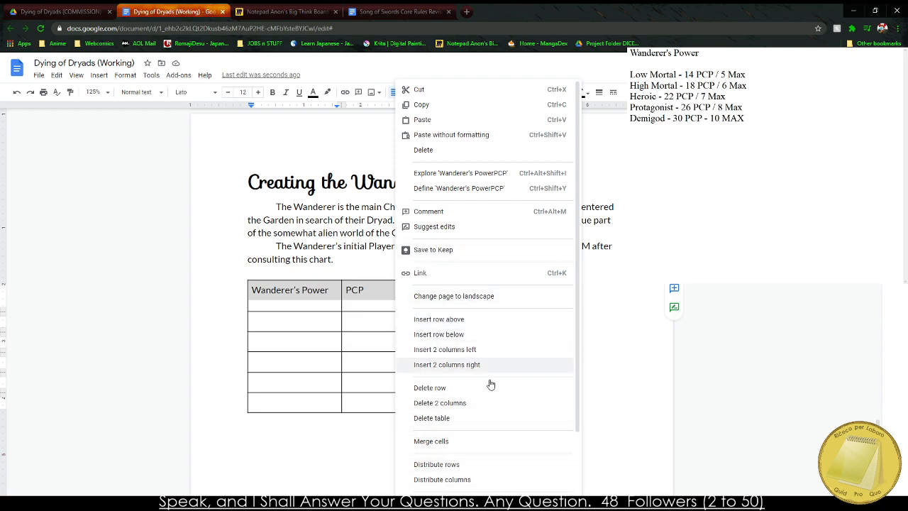
right_click(295, 291)
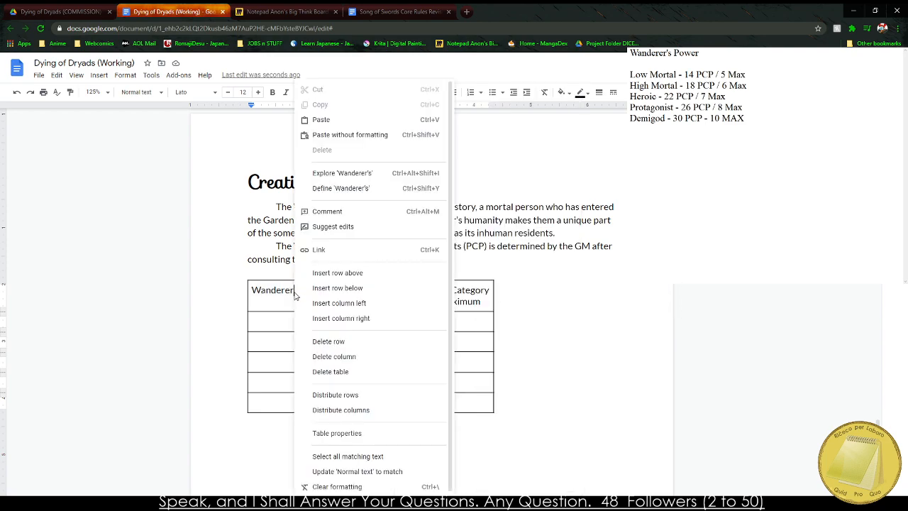
click(360, 434)
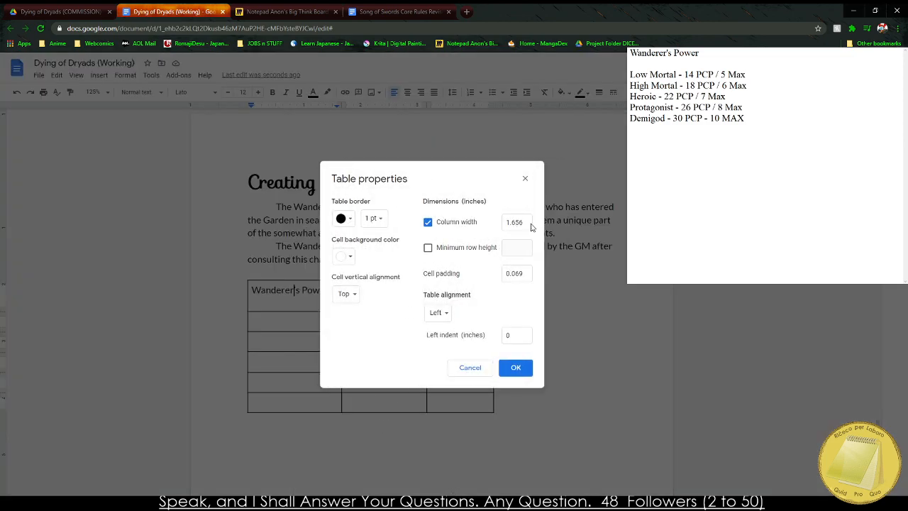
double_click(530, 222)
text(1.1177)
key(Return)
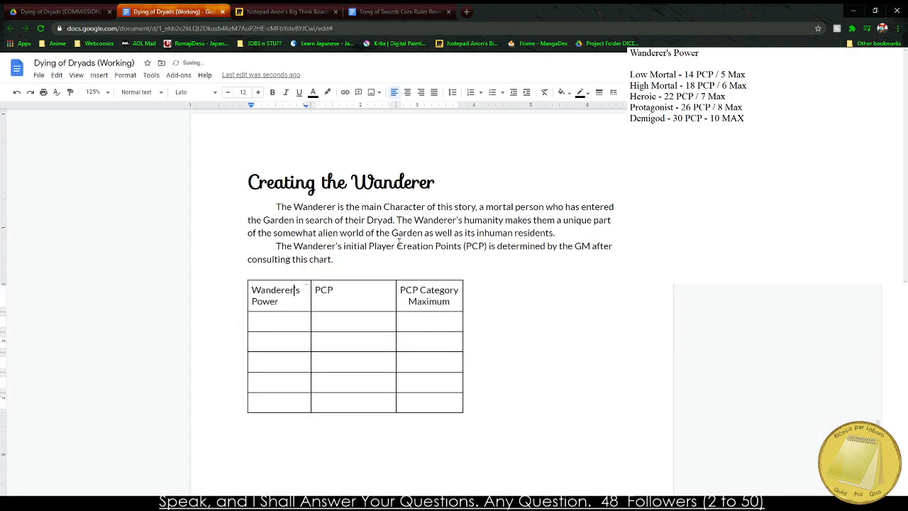
Recheck the PCP Category Maximum column's width in the table properties and set the PCP column's width to match it.
click(333, 290)
right_click(426, 302)
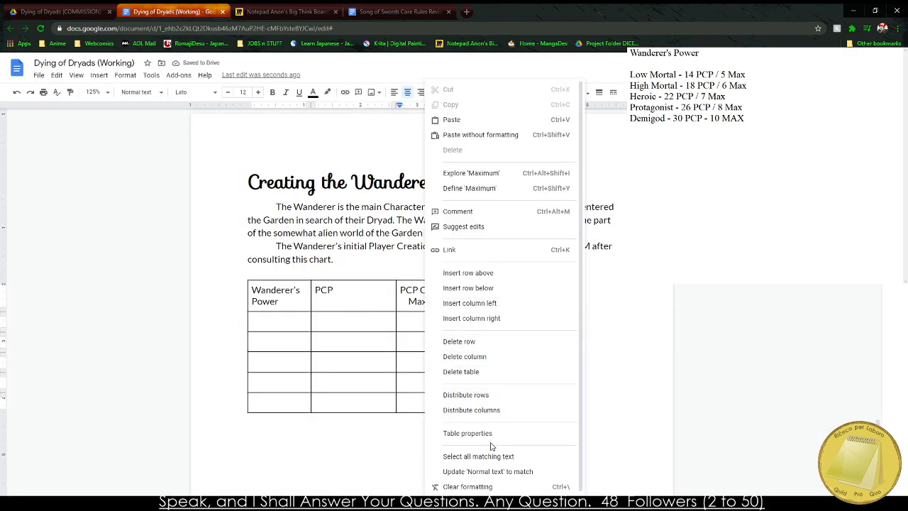
click(487, 434)
click(537, 368)
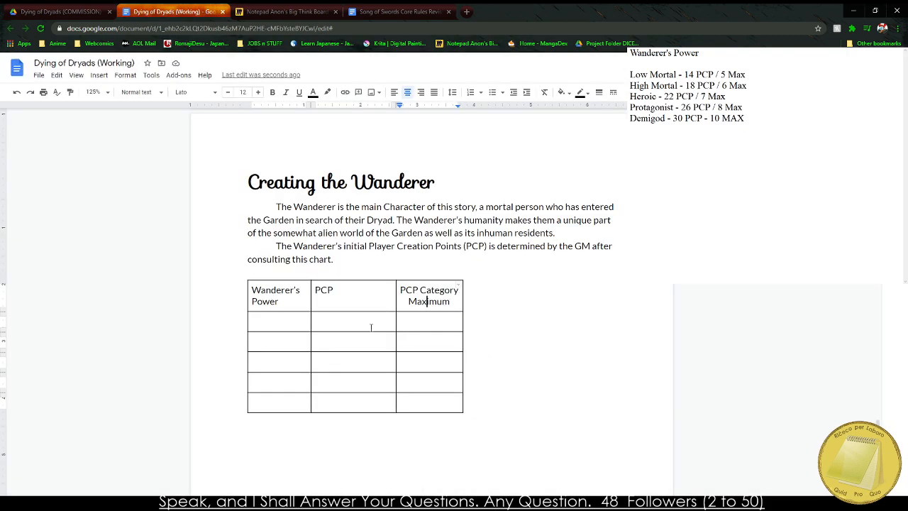
click(354, 305)
right_click(353, 305)
click(419, 434)
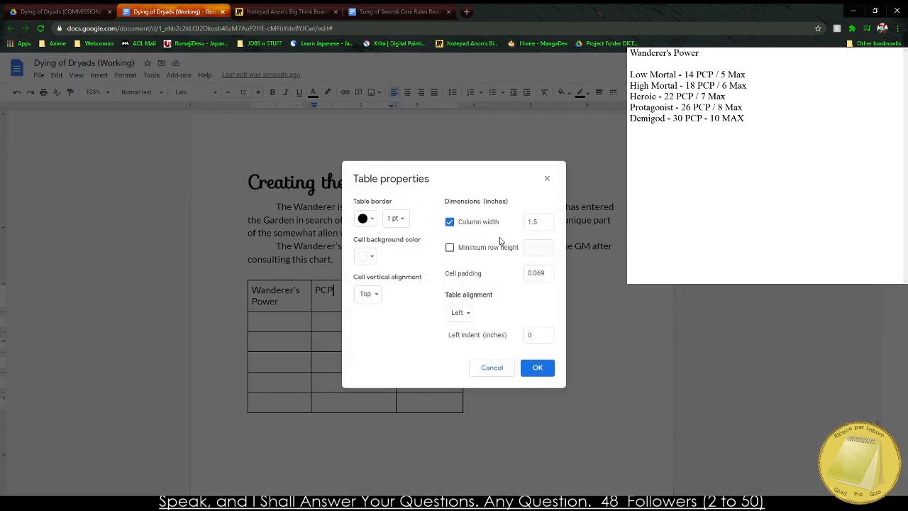
click(539, 222)
drag(539, 222, 536, 235)
key(Return)
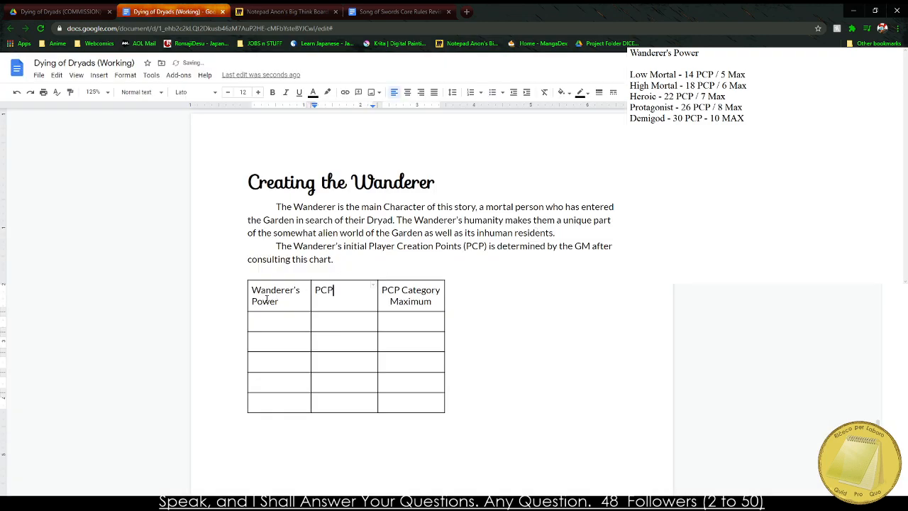
Centre the text of all table cells and enter "Low Mortal" and "High Mortal" in the first two rows under Wanderer's Power.
drag(341, 301, 411, 401)
click(407, 92)
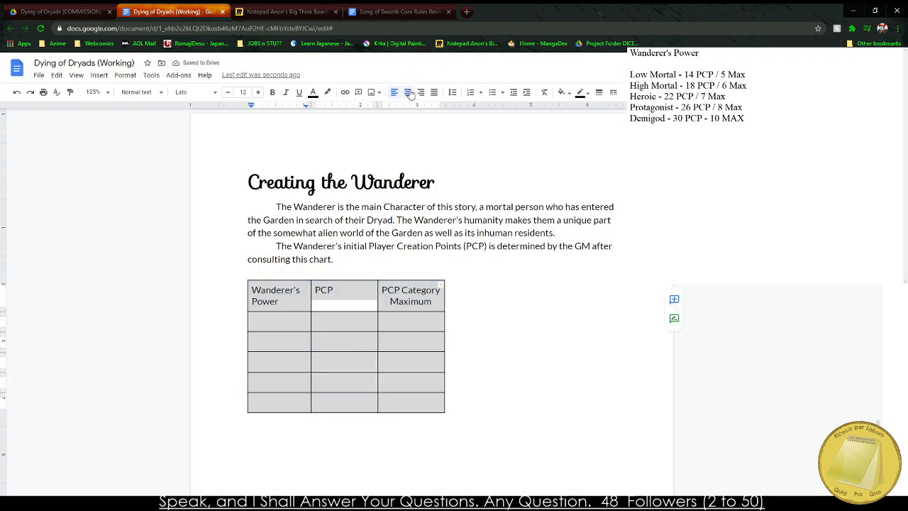
click(277, 320)
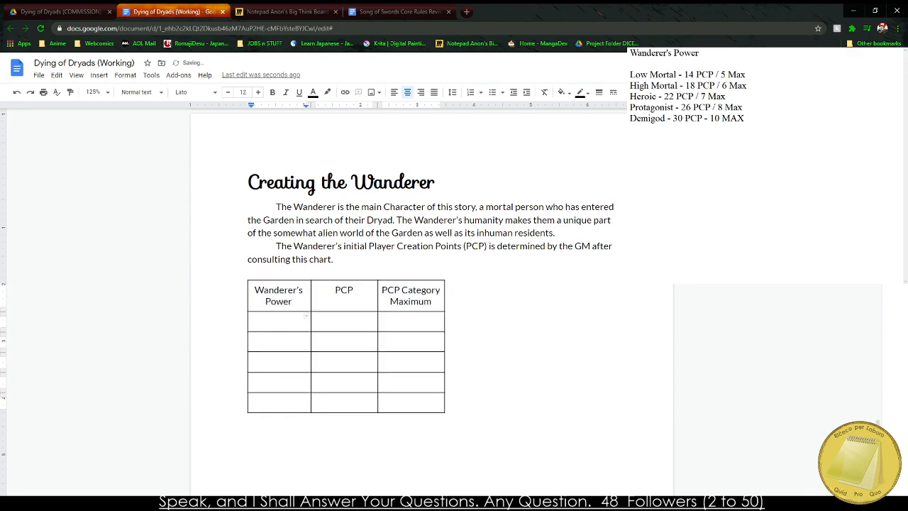
text(Low Mortal)
key(Down)
text(High Mortal)
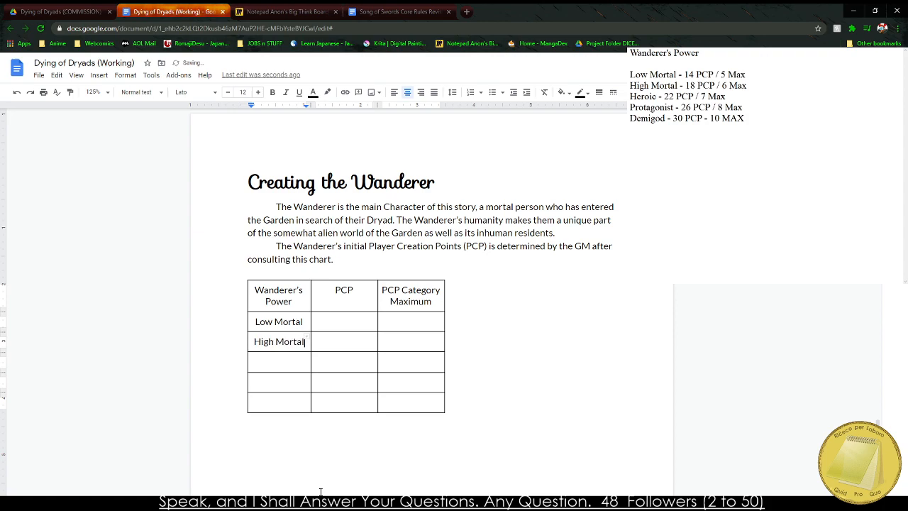
key(Down)
text(Hero)
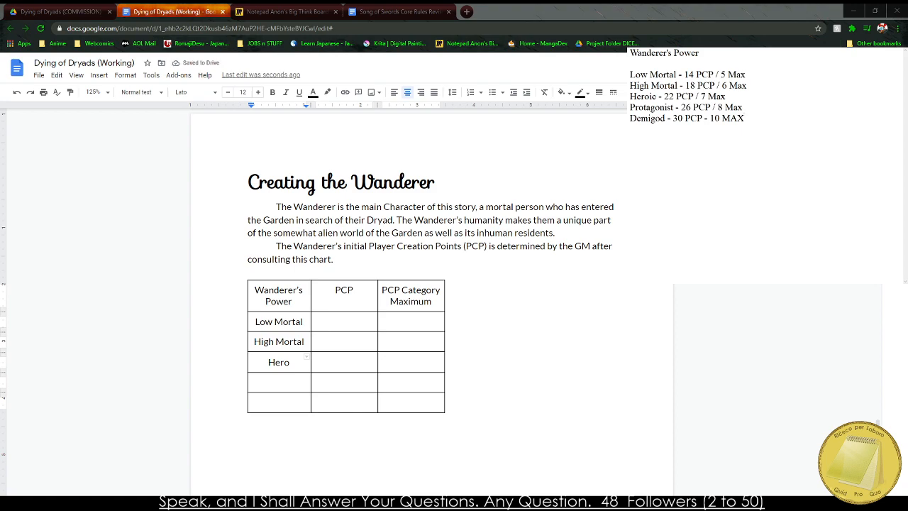
text(ic)
key(Down)
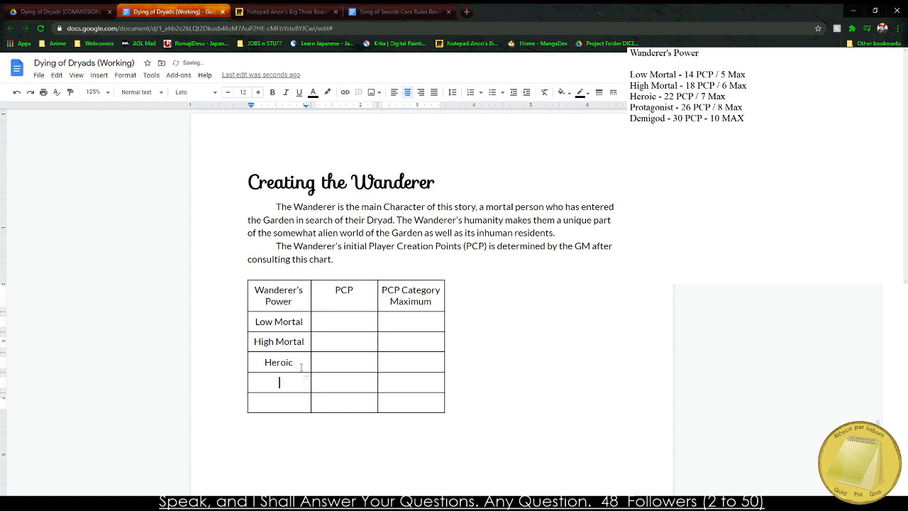
key(Up)
key(BackSpace)
key(BackSpace)
key(BackSpace)
Enter "Protagonist", "Heroic" and "Demigod" in the last three rows of the Wanderer's Power column.
key(BackSpace)
key(BackSpace)
key(BackSpace)
text(Protagonist)
key(Down)
text(Heroic)
key(Down)
text(Dimi)
key(BackSpace)
key(BackSpace)
key(BackSpace)
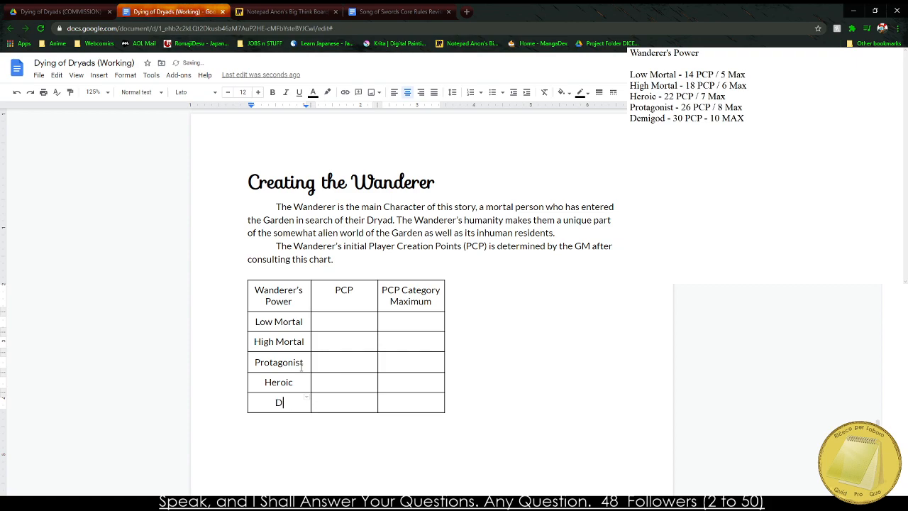
text(emigod)
Fill in the Low Mortal row with a PCP of 14 and a PCP Category Maximum of 5.
key(Tab)
key(Up)
key(Up)
key(Up)
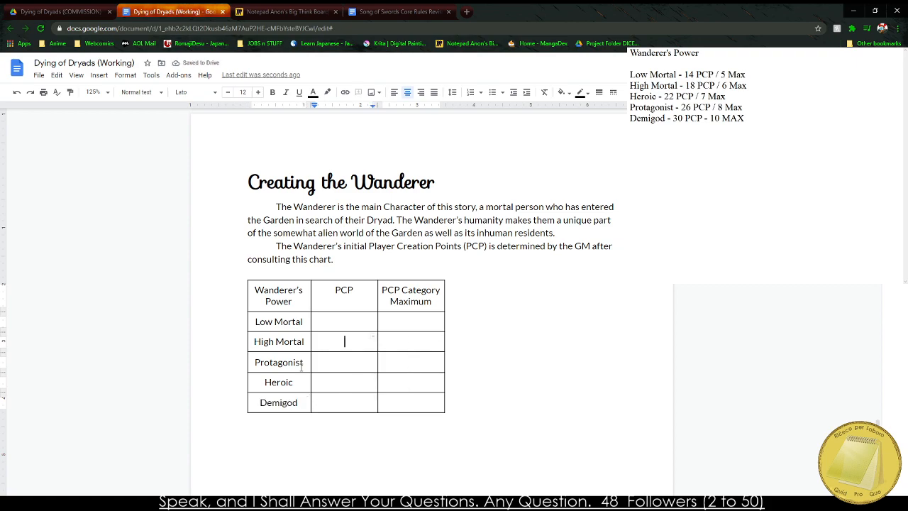
key(Up)
click(663, 168)
click(354, 317)
text(14)
key(Tab)
text(5)
key(Down)
key(Left)
Enter the PCP Category Maximum values 6, 7, 8 and 10 for the High Mortal, Protagonist, Heroic and Demigod rows.
key(alt+Tab)
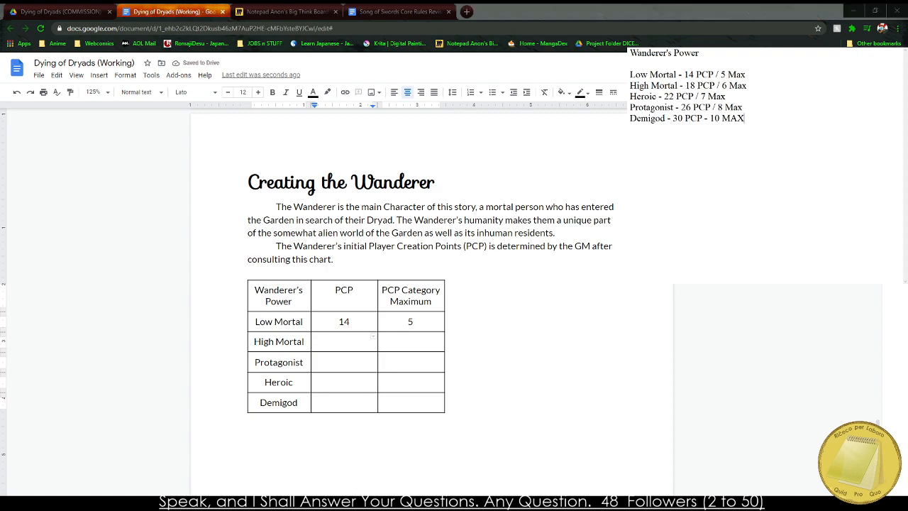
click(336, 289)
click(365, 341)
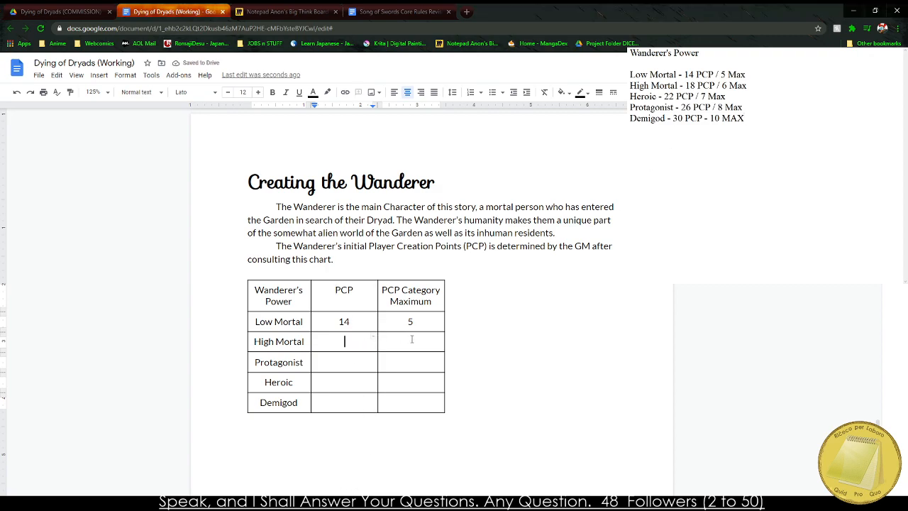
click(412, 340)
text(6)
click(414, 363)
text(7)
click(419, 383)
text(8)
key(alt+Tab)
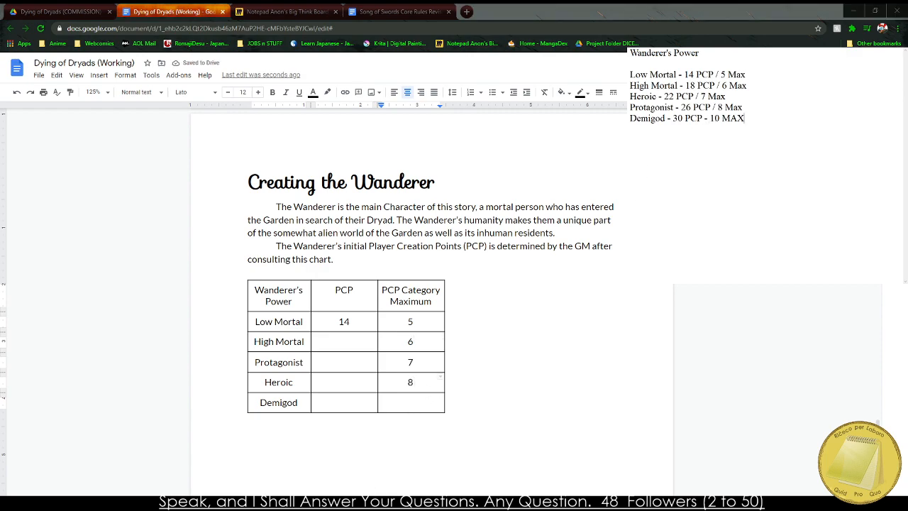
click(434, 402)
text(10)
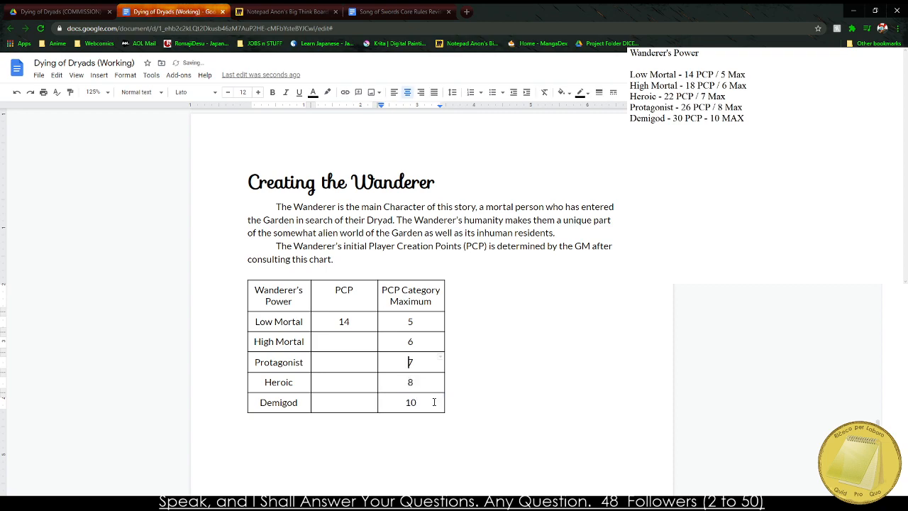
Enter the PCP values 18, 22, 26 and 30 for the High Mortal, Protagonist, Heroic and Demigod rows.
key(Left)
key(Left)
click(744, 118)
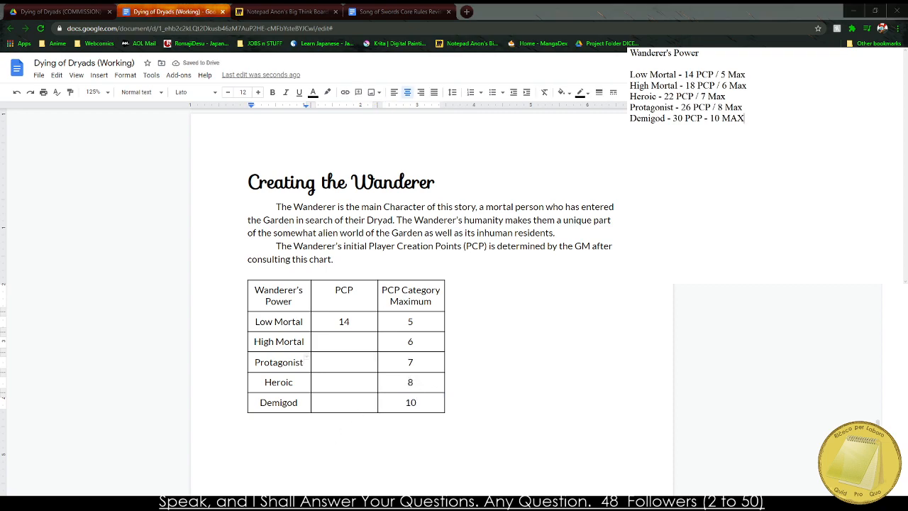
click(340, 342)
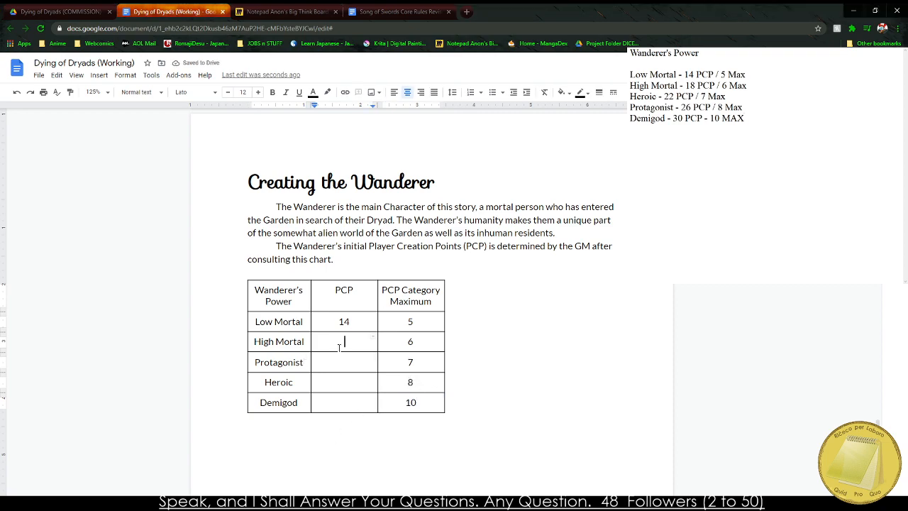
text(18)
key(Down)
text(22)
key(Tab)
key(Tab)
key(Tab)
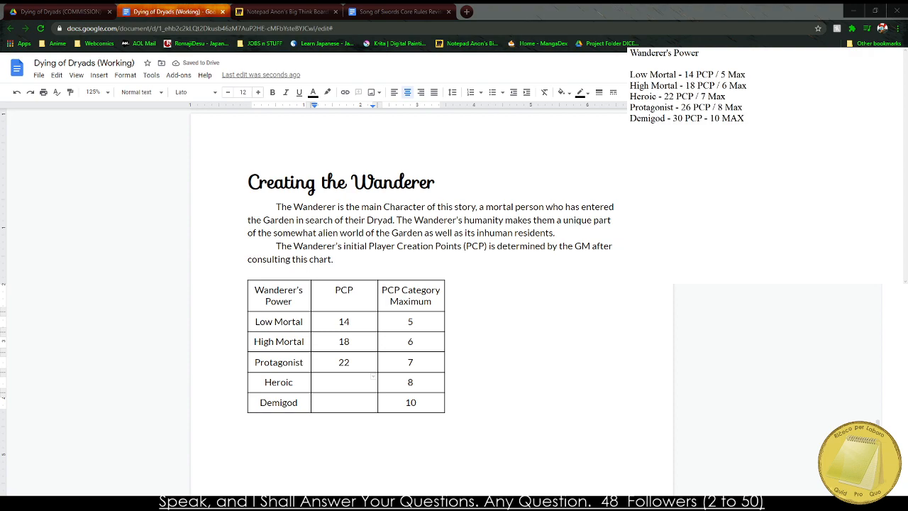
key(alt+Tab)
text(26)
key(Down)
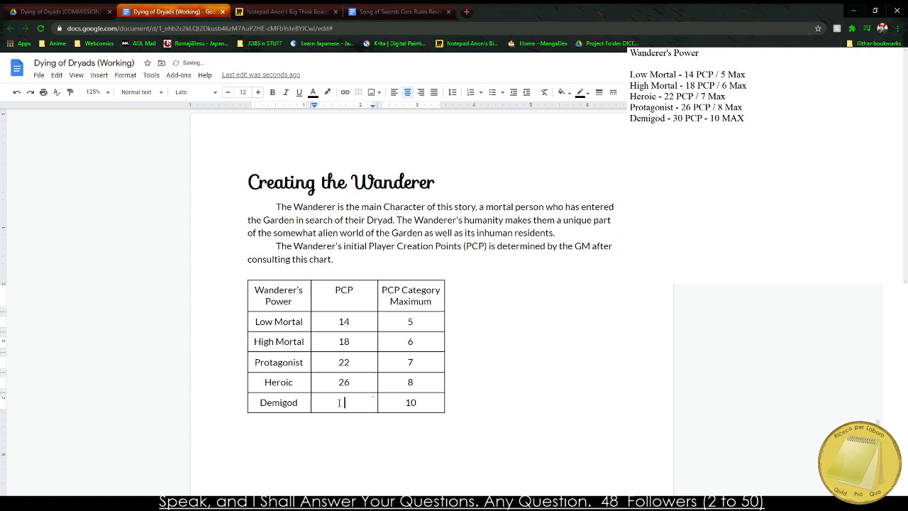
text(30)
key(alt+Tab)
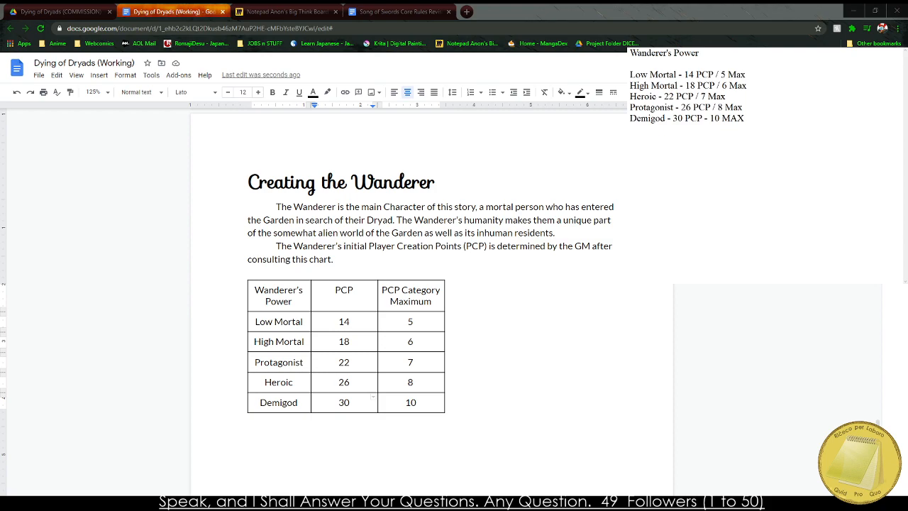
Make the table's header row bold.
double_click(366, 323)
drag(270, 301, 391, 301)
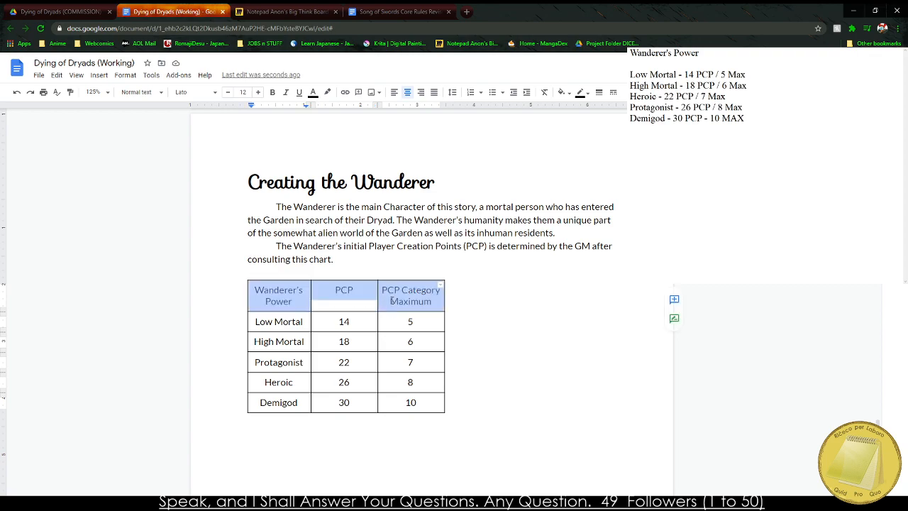
key(ctrl+b)
click(271, 300)
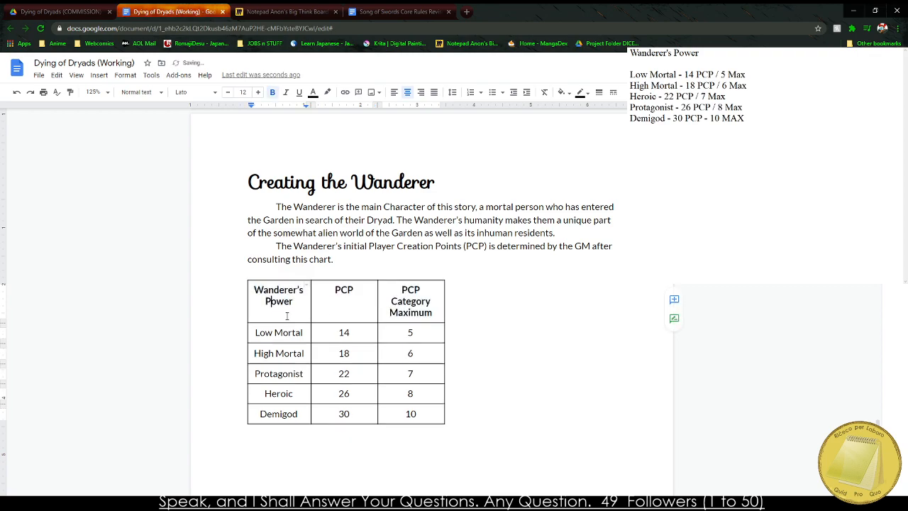
Widen the PCP and PCP Category Maximum columns so the last header fits on two lines, and check the last column's width in the table properties.
drag(443, 298, 446, 298)
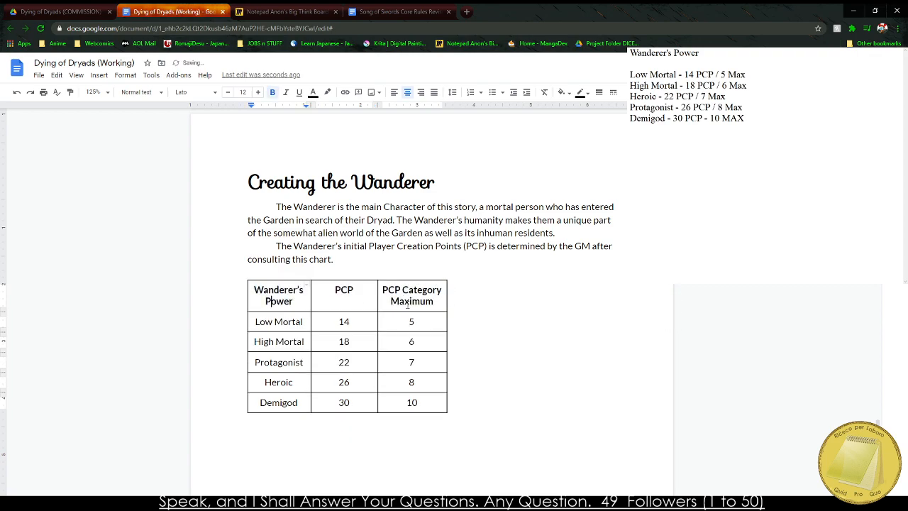
drag(378, 301, 380, 301)
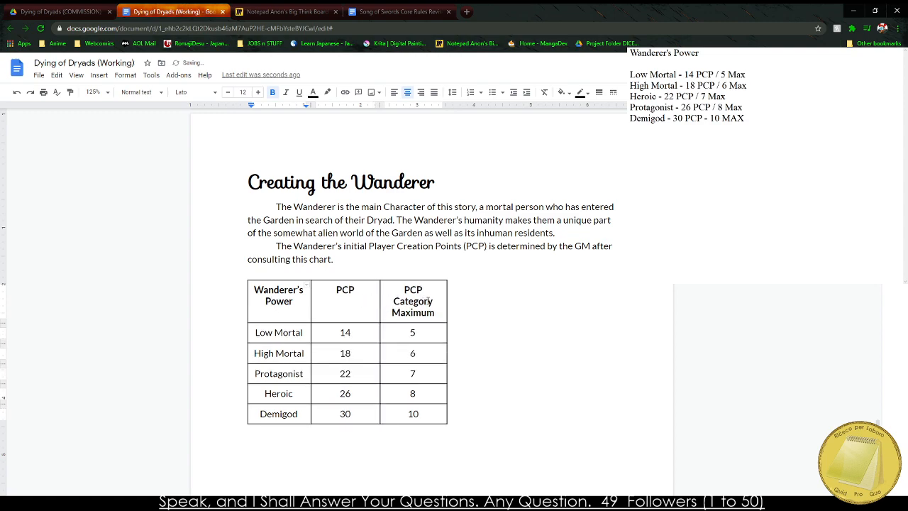
drag(448, 302, 448, 300)
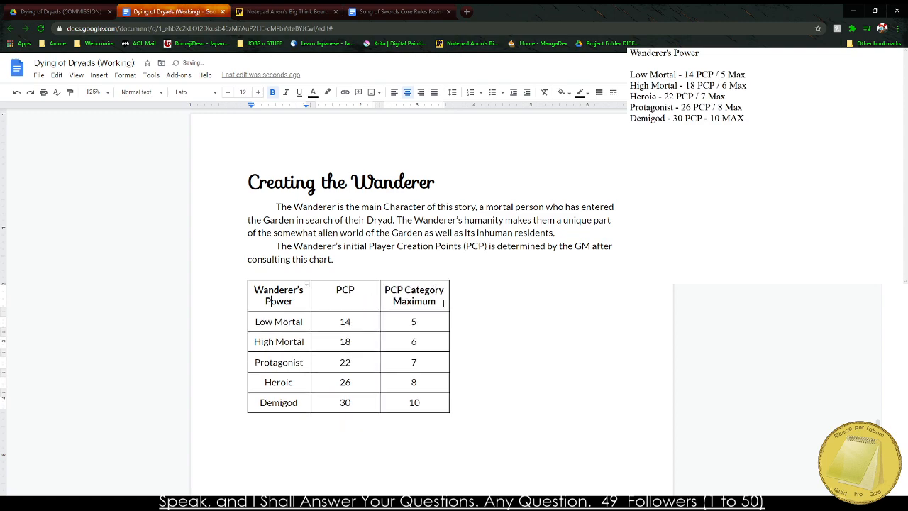
right_click(421, 303)
click(462, 433)
drag(544, 222, 539, 221)
key(Return)
Set the width of the Wanderer's Power and PCP columns to 1.22 inches in the table properties.
drag(279, 301, 349, 301)
right_click(351, 301)
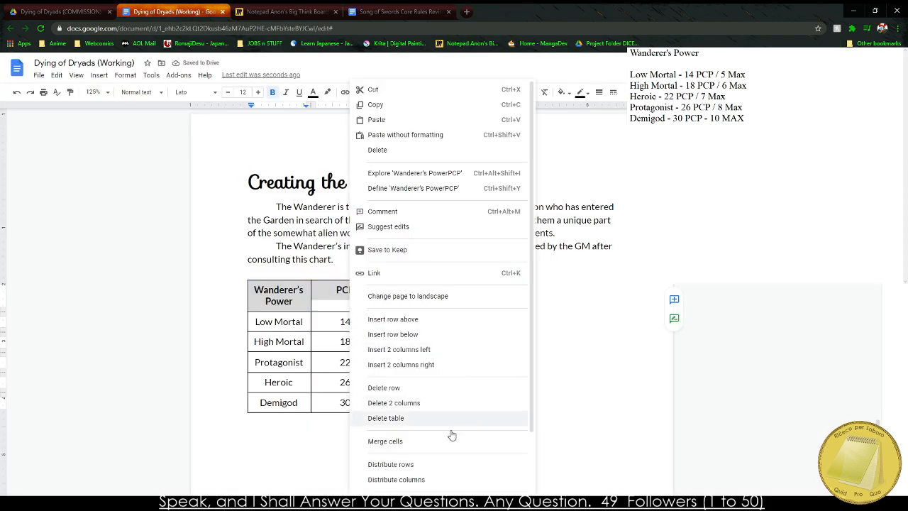
scroll(408, 482, down, 3)
click(420, 431)
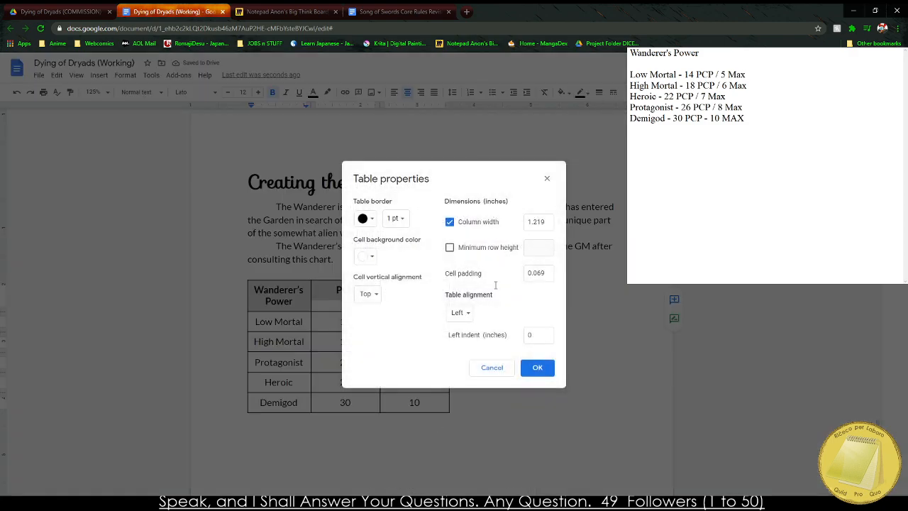
drag(547, 222, 537, 222)
text(2)
key(Return)
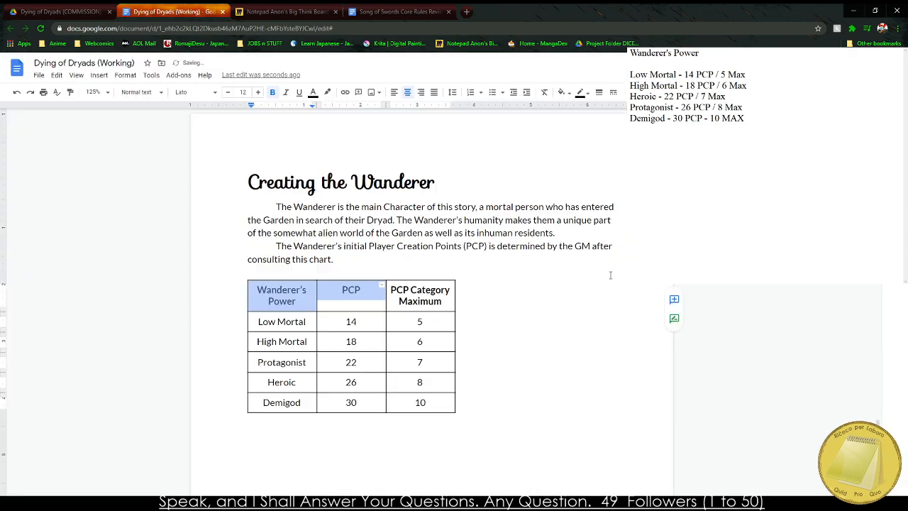
click(489, 287)
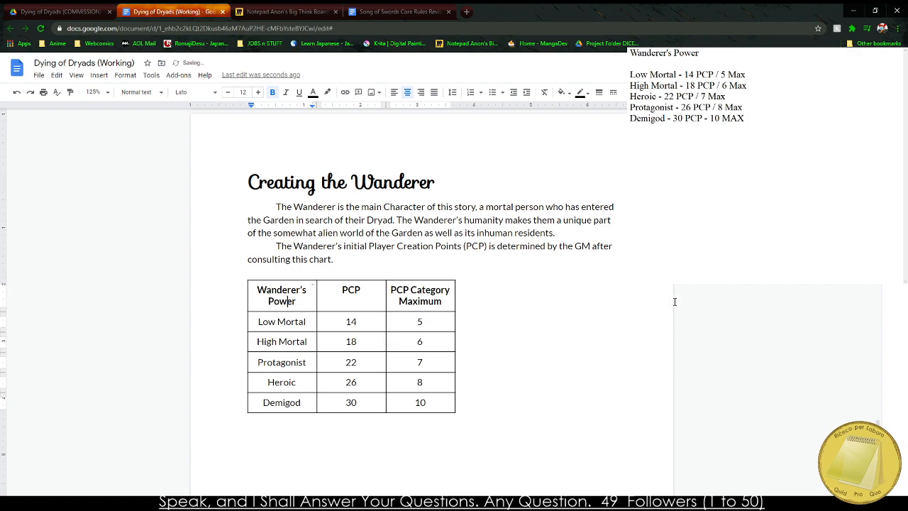
Insert a page break below the Wanderer's Power table.
drag(445, 301, 518, 329)
click(509, 324)
scroll(293, 308, down, 2)
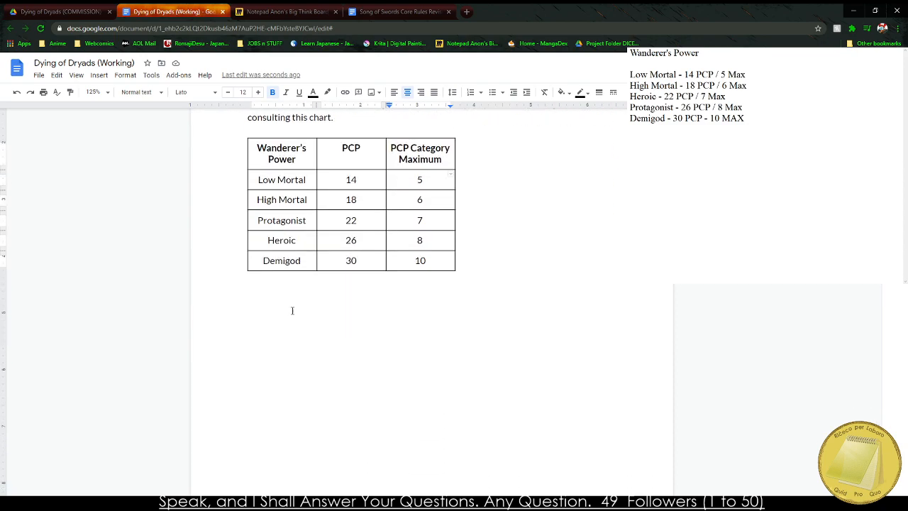
click(270, 342)
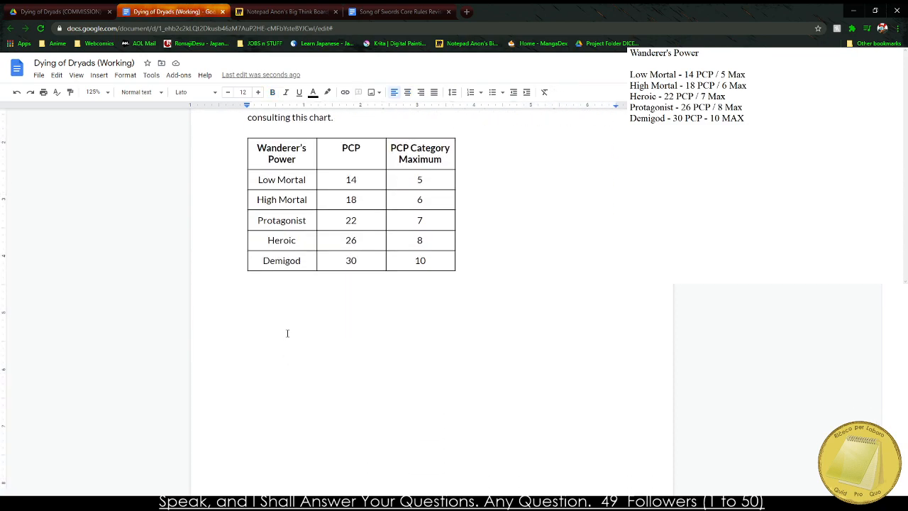
key(ctrl+Return)
scroll(265, 340, up, 6)
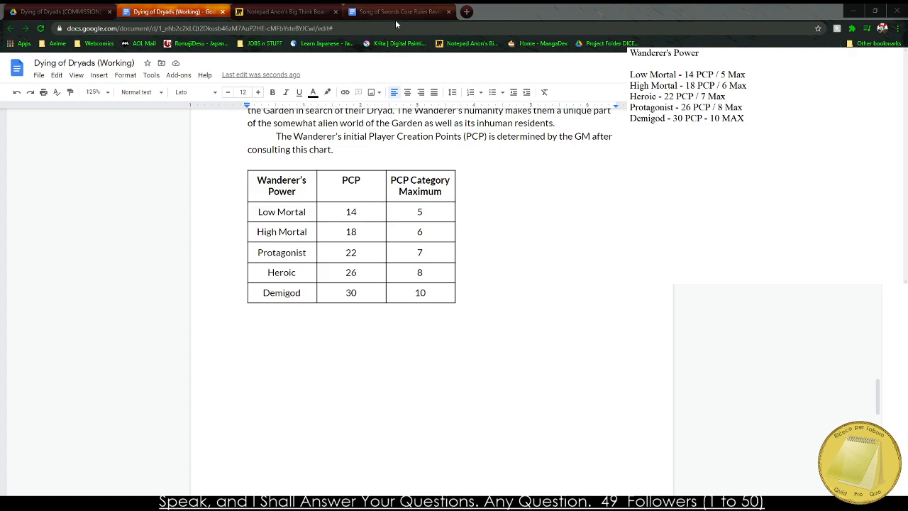
Centre the whole table on the page and set its cells' vertical alignment to Middle in the table properties.
click(219, 363)
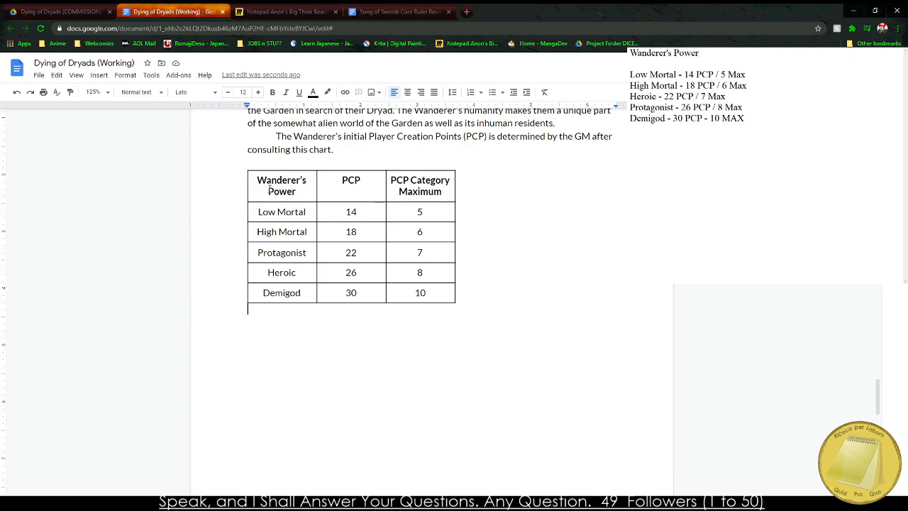
drag(270, 189, 423, 296)
right_click(424, 296)
click(510, 451)
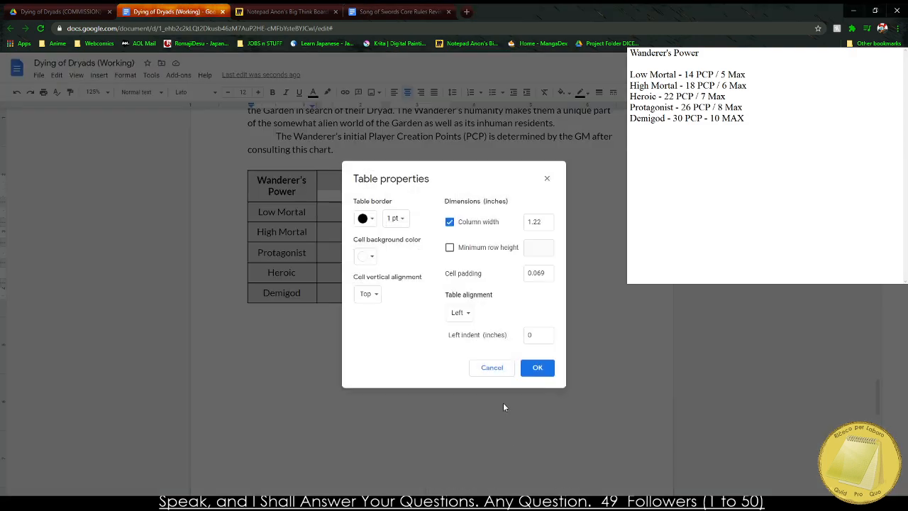
click(457, 312)
click(470, 326)
click(367, 293)
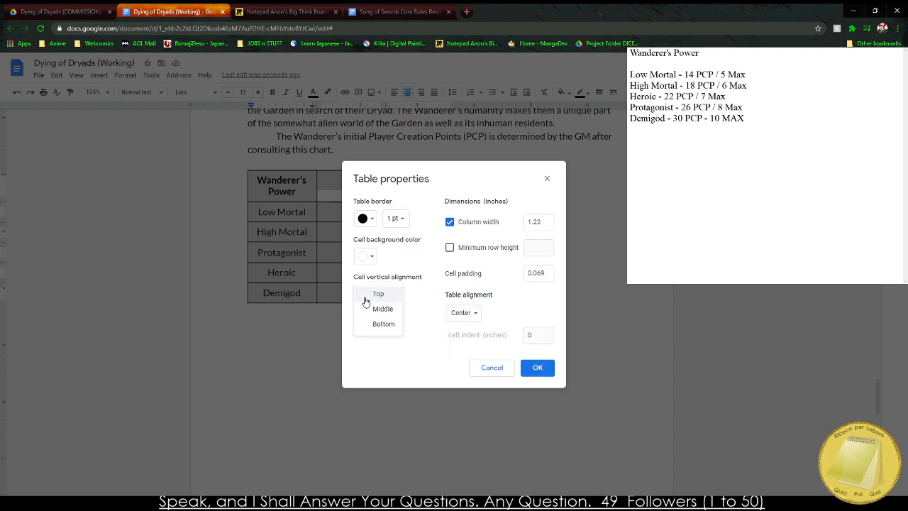
click(371, 308)
click(537, 367)
click(556, 374)
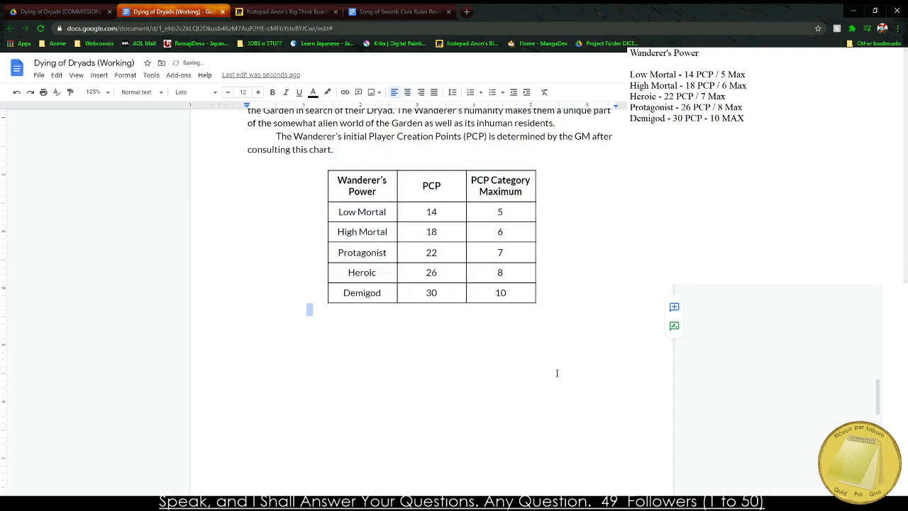
Review the finished chart, consult the New PCP Table in the Song of Swords Core Rules Revised document, and switch to the Miro planning board.
scroll(556, 373, up, 1)
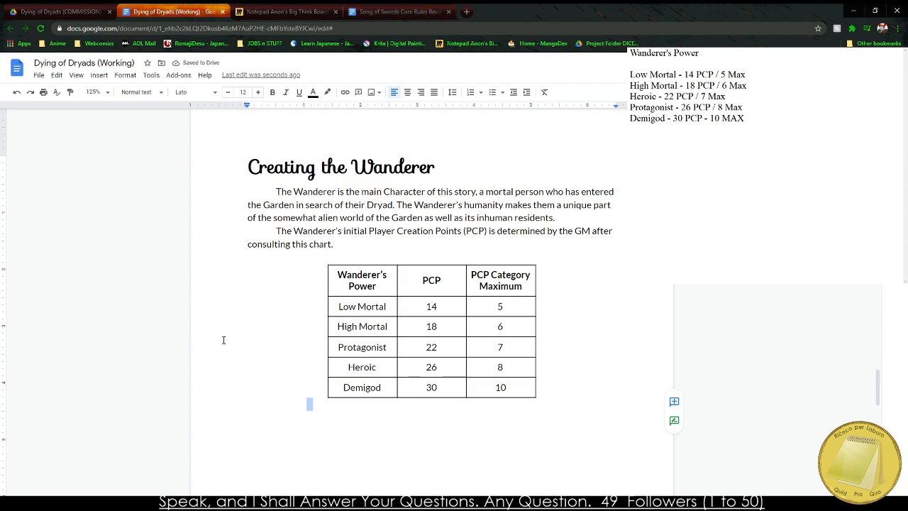
scroll(222, 312, down, 4)
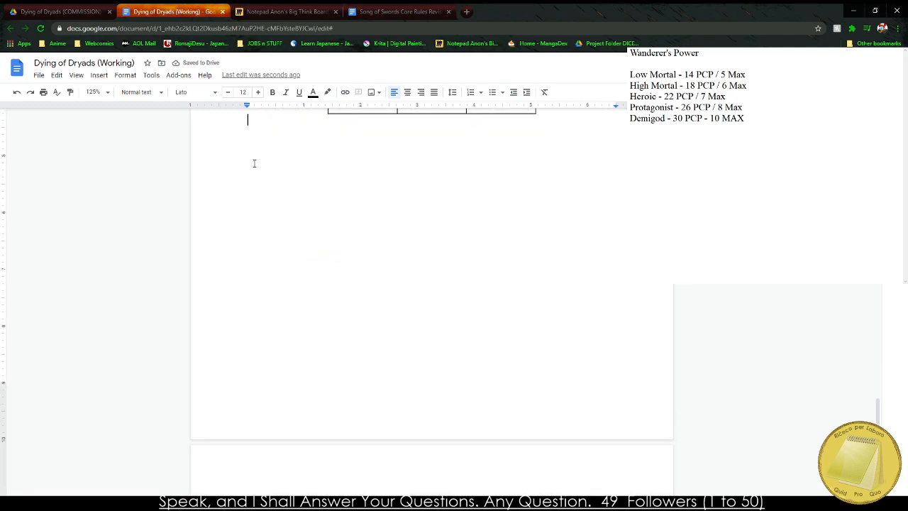
click(399, 12)
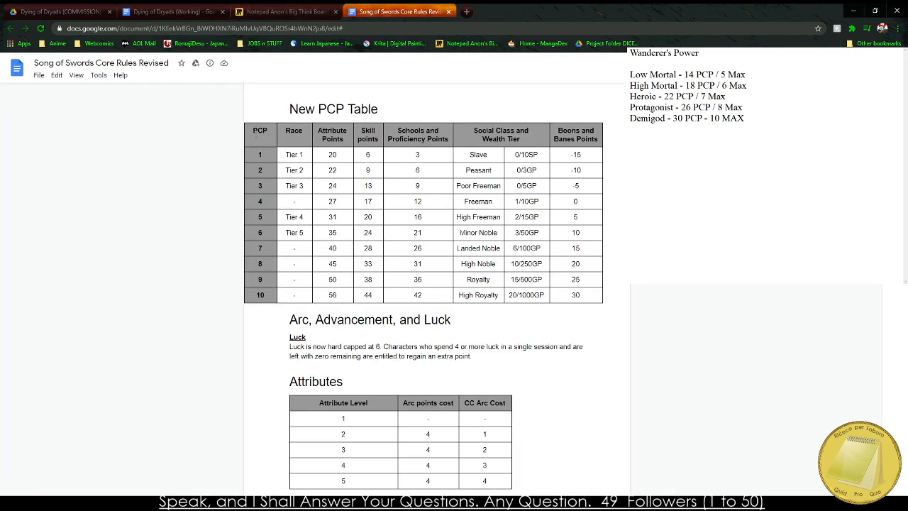
mouse_move(256, 134)
mouse_down()
mouse_move(597, 302)
mouse_move(293, 160)
mouse_move(253, 107)
mouse_move(253, 128)
mouse_up()
key(ctrl+c)
click(572, 297)
click(287, 12)
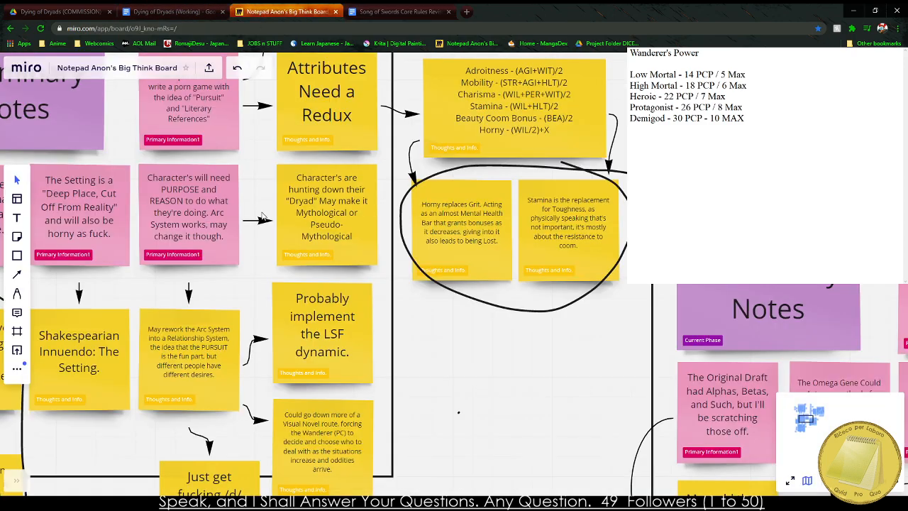
Switch to the Dying of Dryads (Working) document and paste the copied PCP table below the Wanderer's Power table.
click(170, 12)
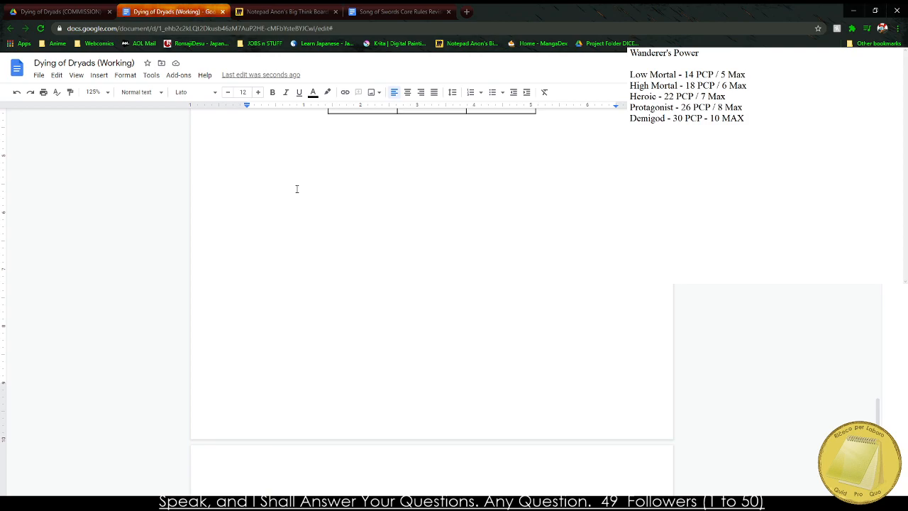
key(ctrl+v)
scroll(353, 293, up, 3)
click(307, 233)
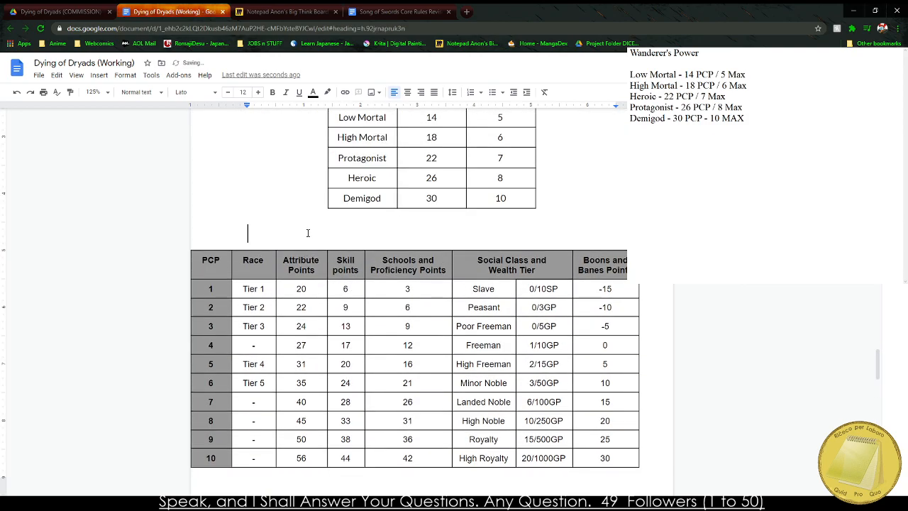
Centre the pasted PCP table on the page and set its cells' vertical alignment to Middle in the table properties.
drag(233, 256, 624, 459)
right_click(621, 460)
click(659, 464)
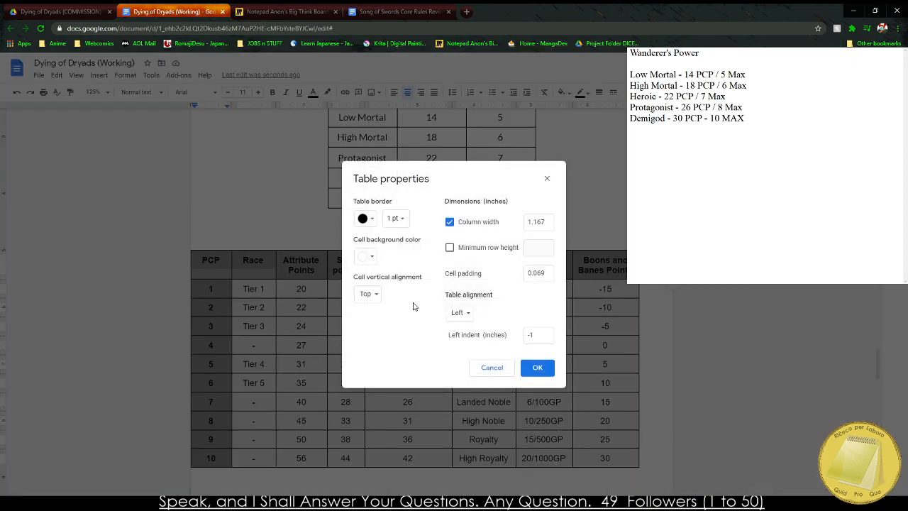
click(371, 295)
click(383, 307)
click(456, 311)
click(465, 327)
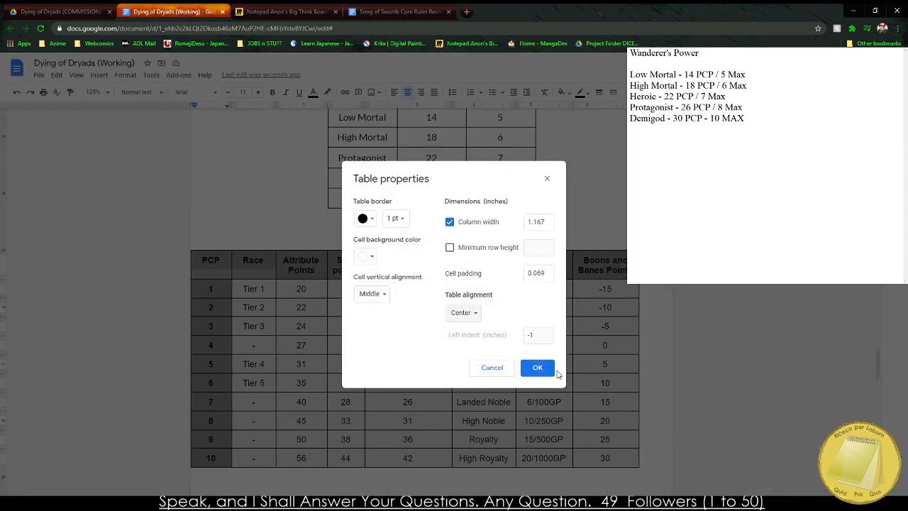
click(535, 367)
Apply the Normal text style to all cells of the pasted PCP table.
click(223, 264)
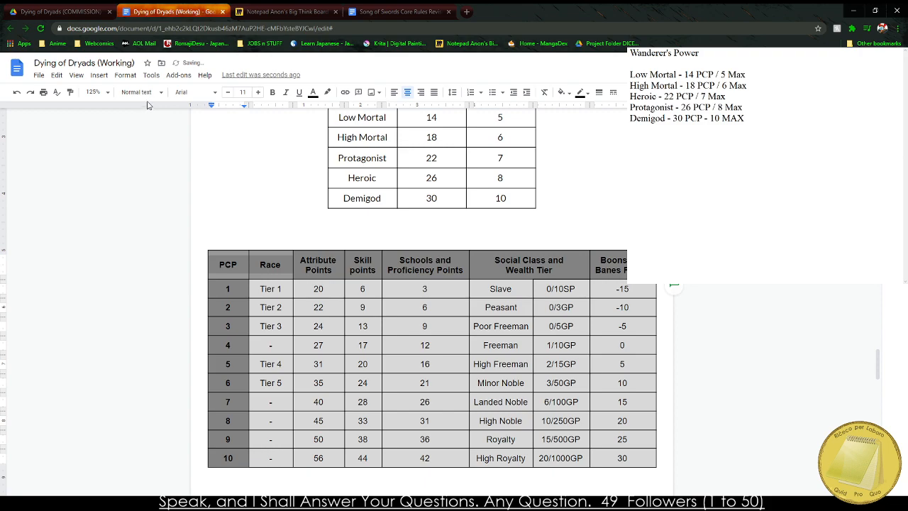
drag(222, 264, 606, 456)
click(121, 94)
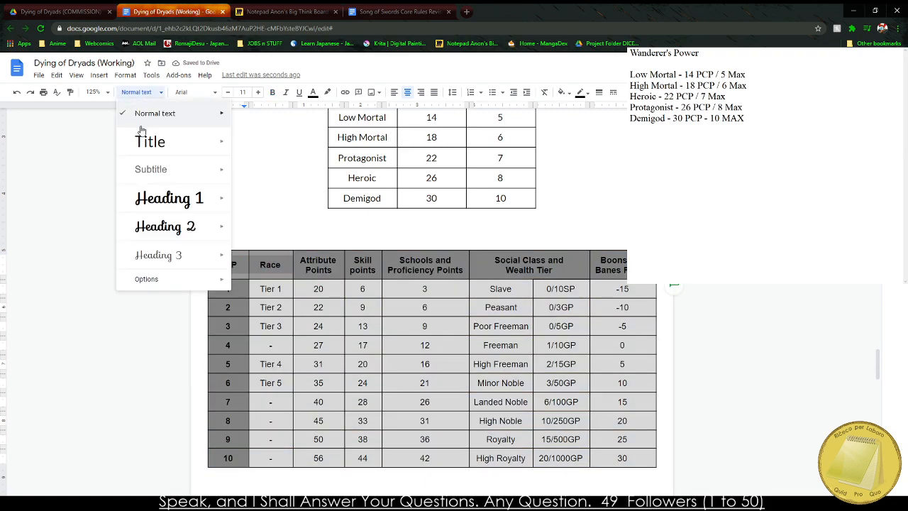
click(160, 118)
scroll(162, 117, up, 5)
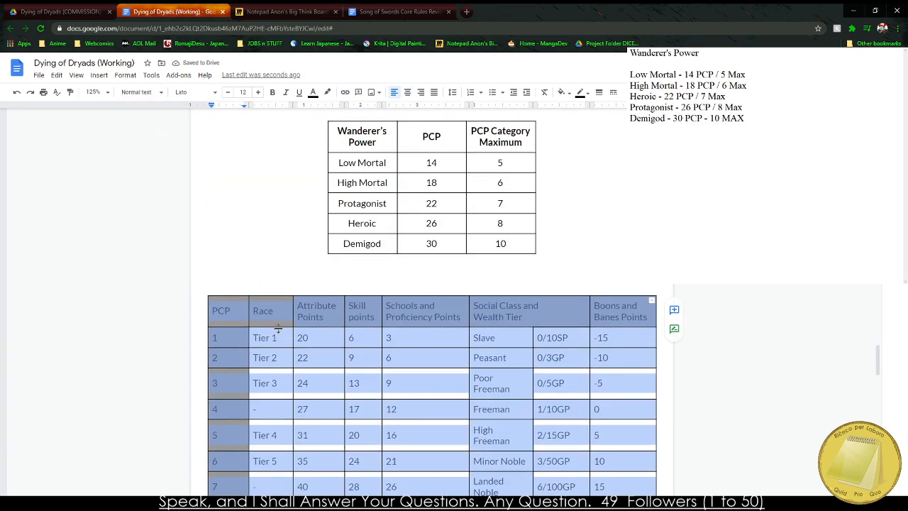
Insert a page break between the Wanderer's Power table and the pasted PCP table.
click(224, 280)
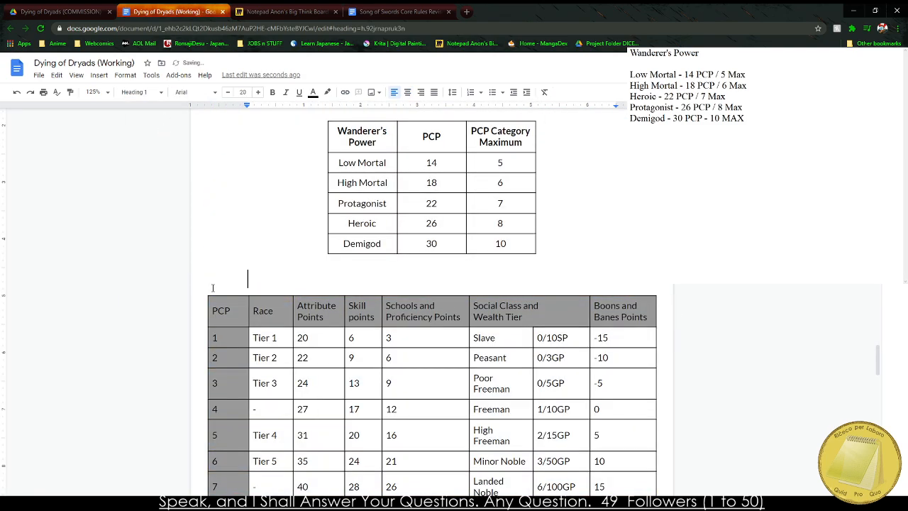
key(ctrl+Return)
scroll(223, 282, down, 6)
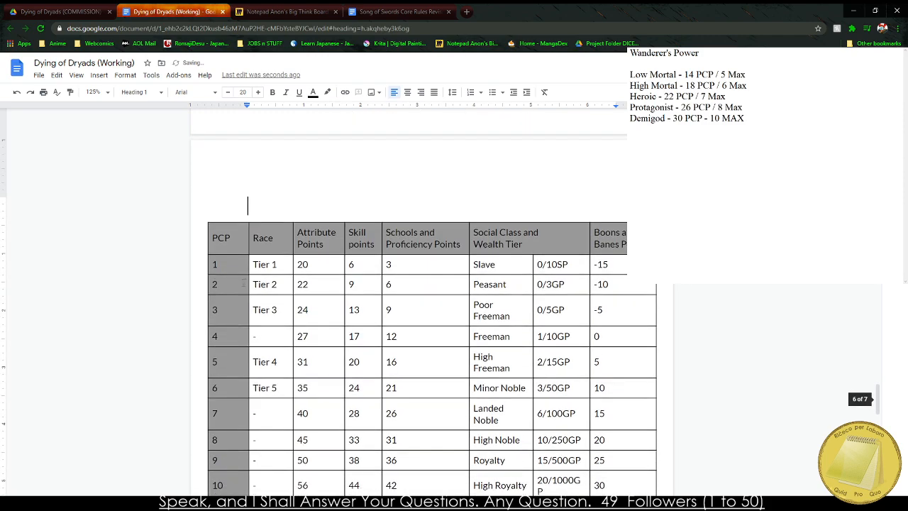
Clear the body values and column headings of the pasted table, keeping only the PCP column's contents.
drag(270, 227, 604, 433)
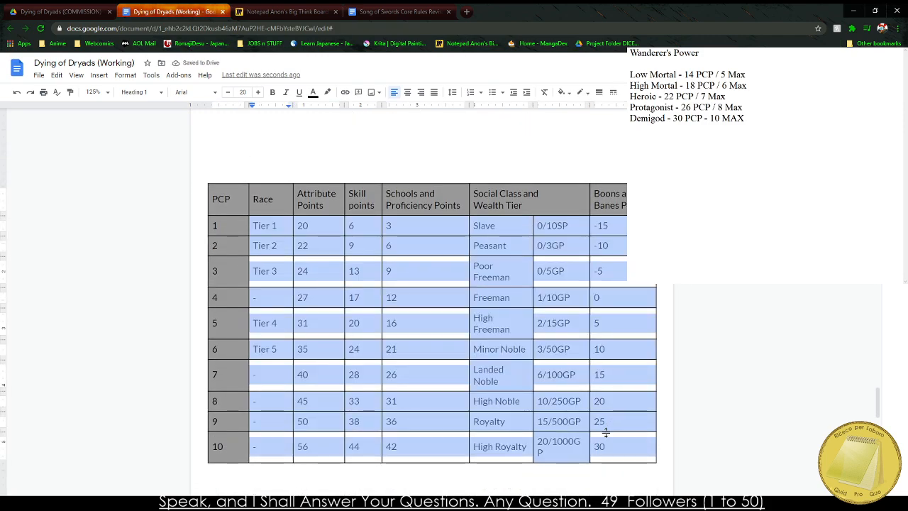
key(Delete)
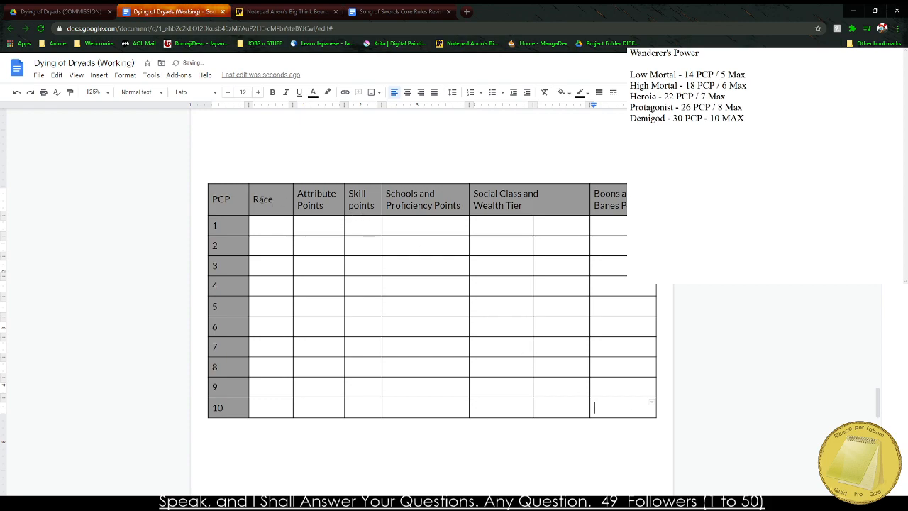
drag(266, 200, 588, 189)
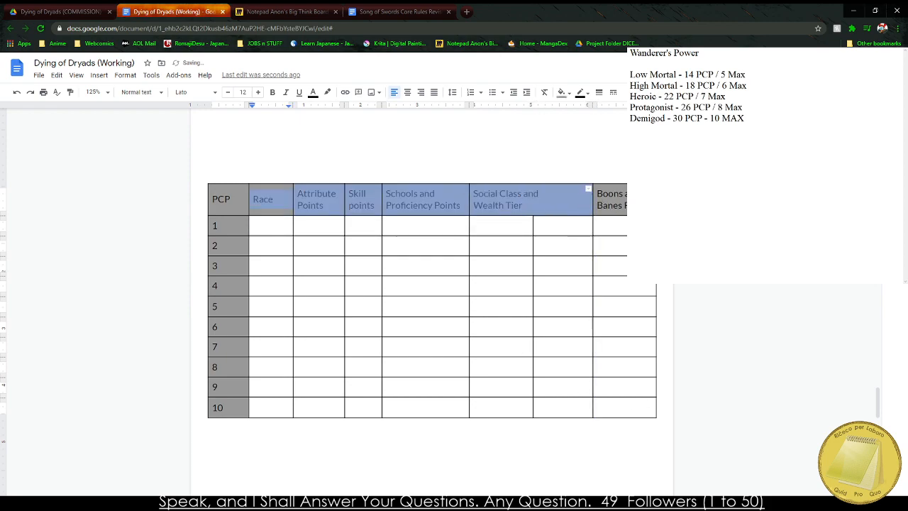
drag(593, 227, 256, 202)
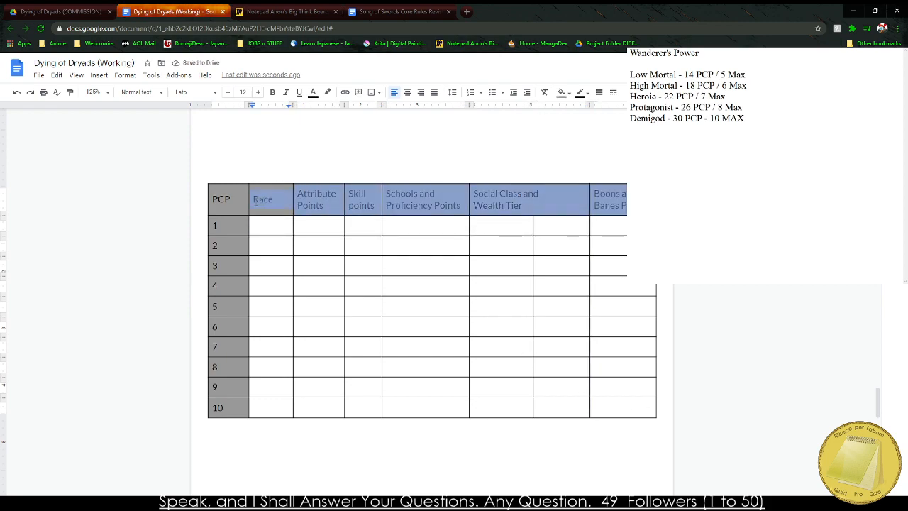
key(BackSpace)
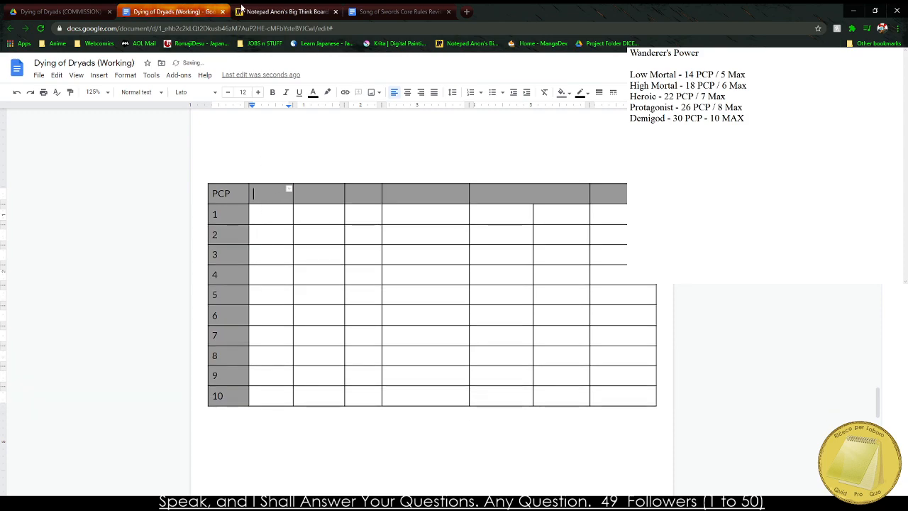
Check the Miro planning board and read the Character Creation notes in the document's outline.
click(276, 12)
key(ctrl+Tab)
click(275, 16)
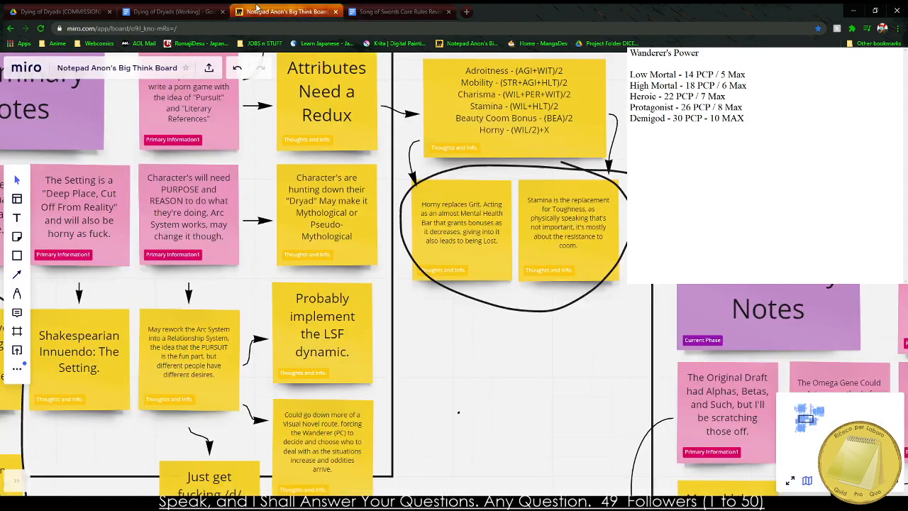
click(181, 10)
scroll(216, 319, up, 5)
scroll(216, 319, up, 15)
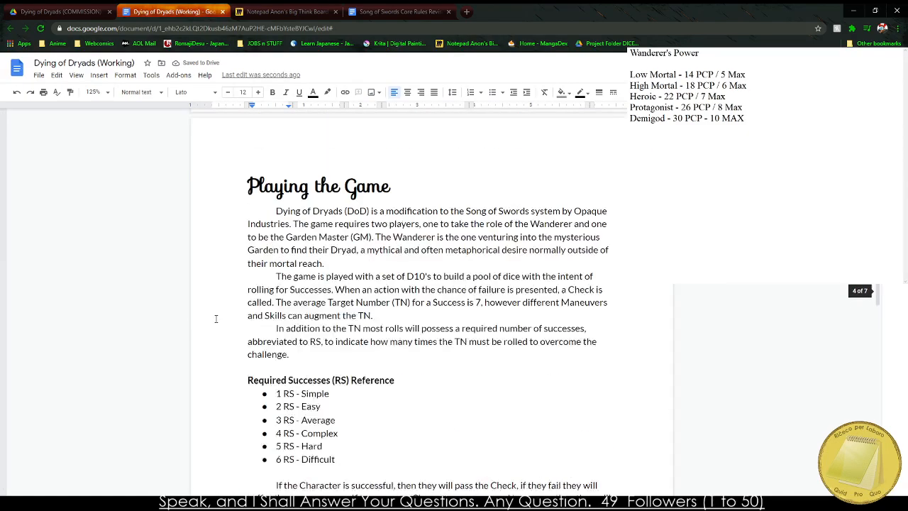
scroll(239, 303, up, 2)
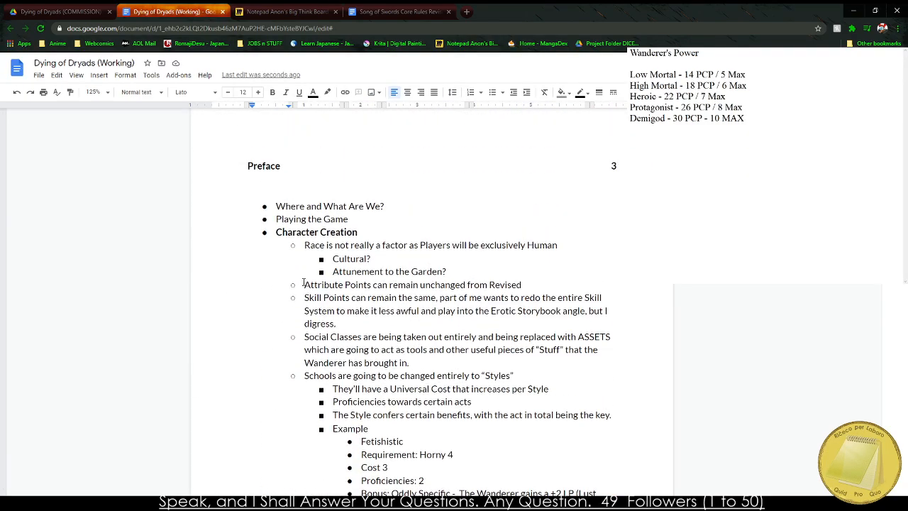
drag(335, 254, 466, 248)
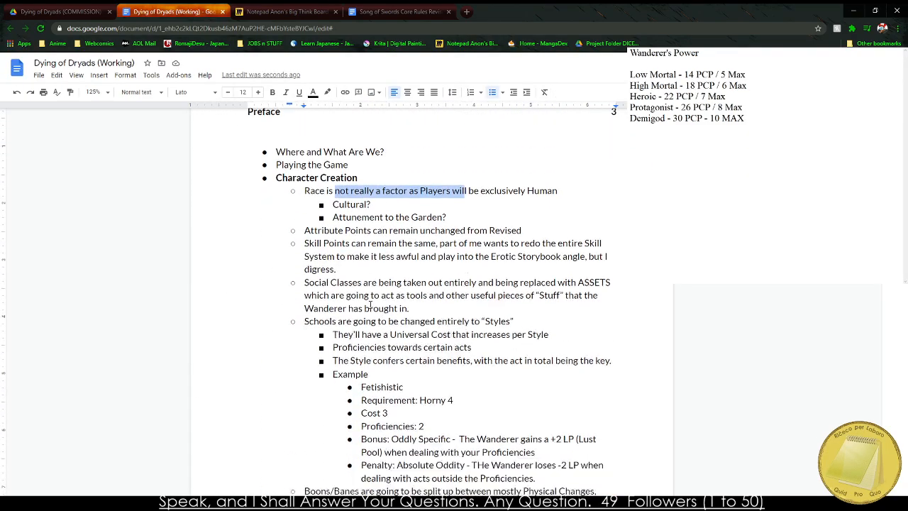
Enter the headings Race and Attributes in the two columns after PCP in the emptied table.
scroll(338, 312, down, 5)
scroll(338, 312, down, 15)
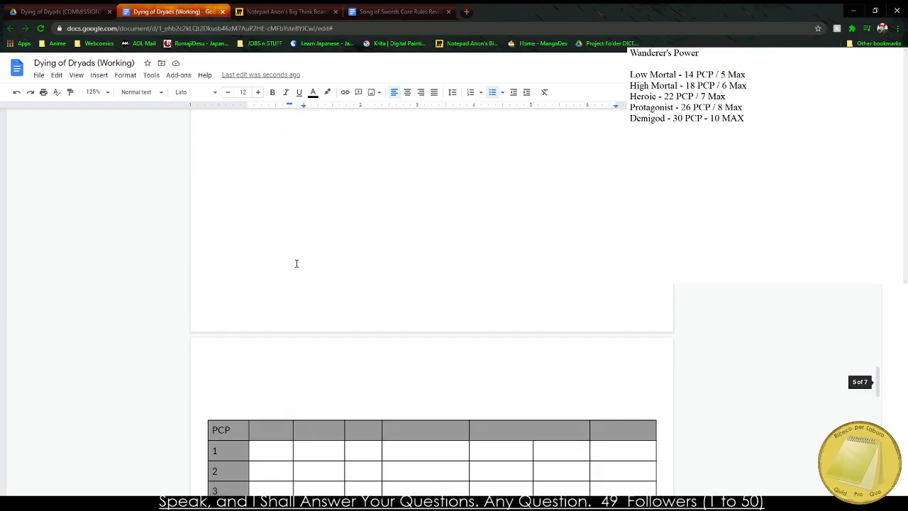
scroll(275, 223, up, 5)
click(272, 241)
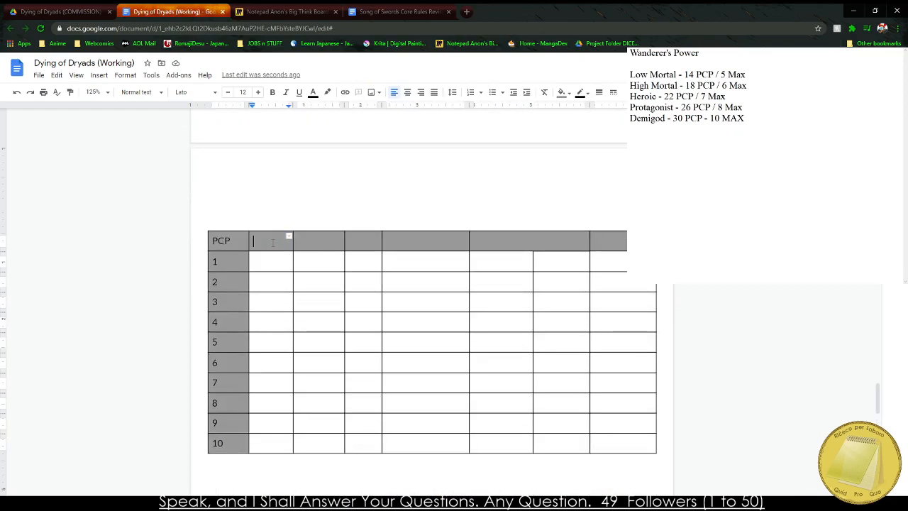
text(Race)
key(Tab)
text(S)
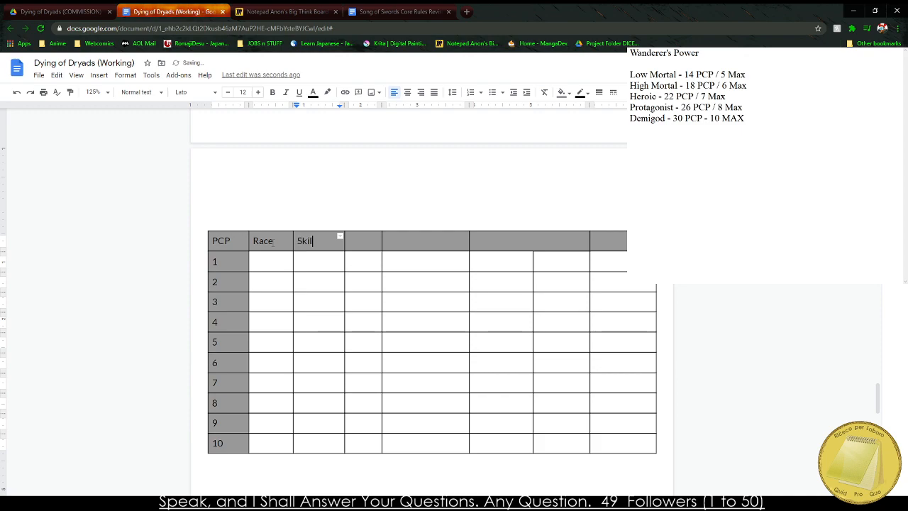
key(BackSpace)
key(BackSpace)
key(BackSpace)
key(BackSpace)
key(BackSpace)
key(BackSpace)
text(Attributes)
Consult the Character Creation outline and replace the Wanderer's Power text in the notes window with the lines Race and Attributes.
scroll(302, 213, up, 15)
scroll(304, 212, up, 15)
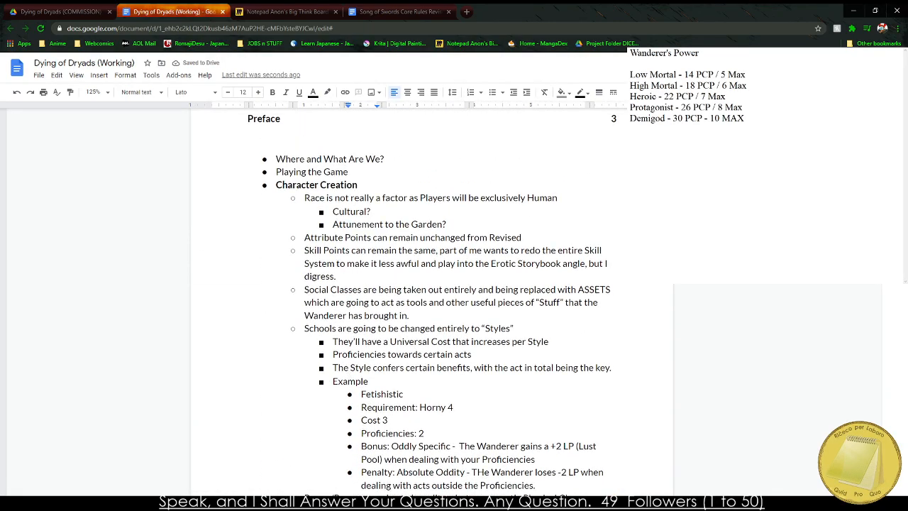
click(667, 218)
key(ctrl+a)
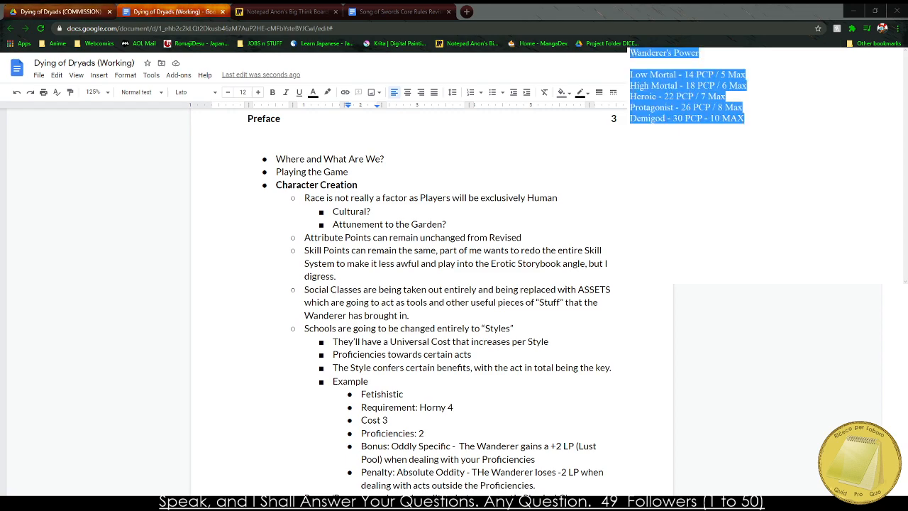
text(Race)
key(BackSpace)
key(BackSpace)
text(Attributes)
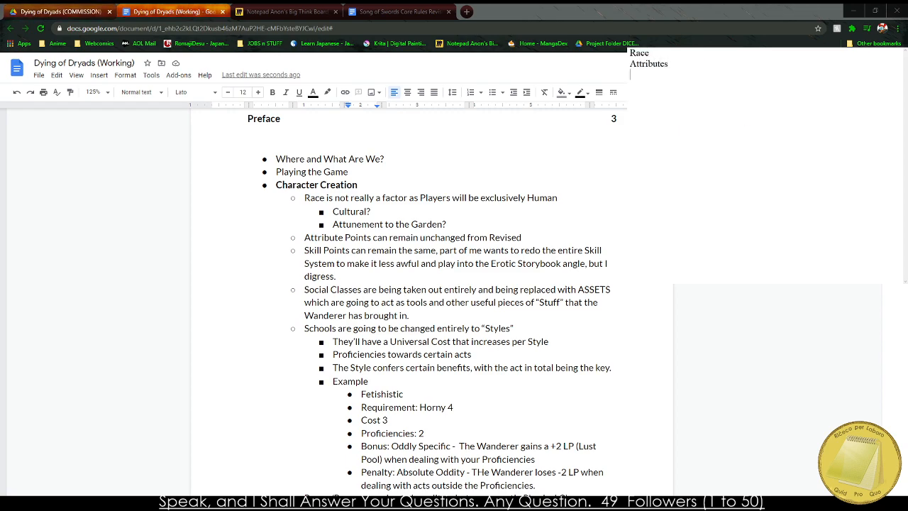
Add the lines Skills, Assets, Style Points and Boons/Banes to the list in the notes window.
key(Return)
text(Skills)
key(Return)
text(Social C)
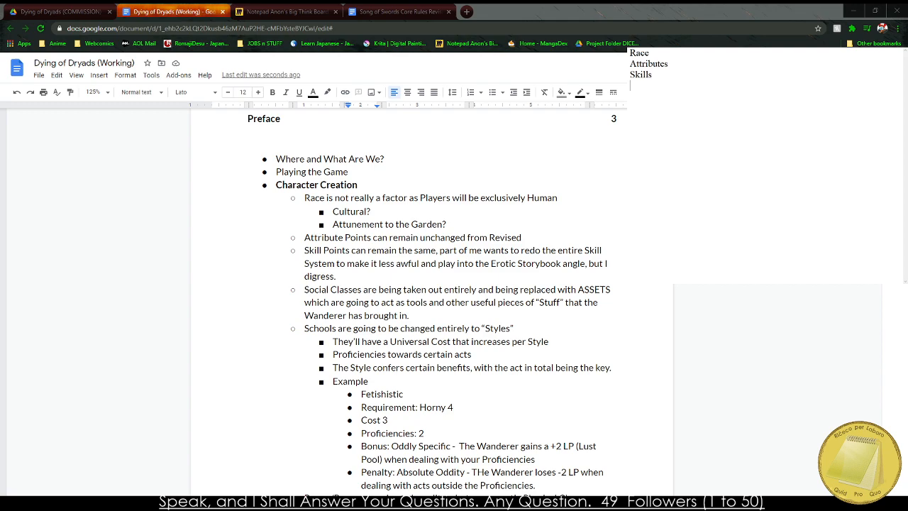
text(Assets St)
text(yle Points)
scroll(431, 291, down, 3)
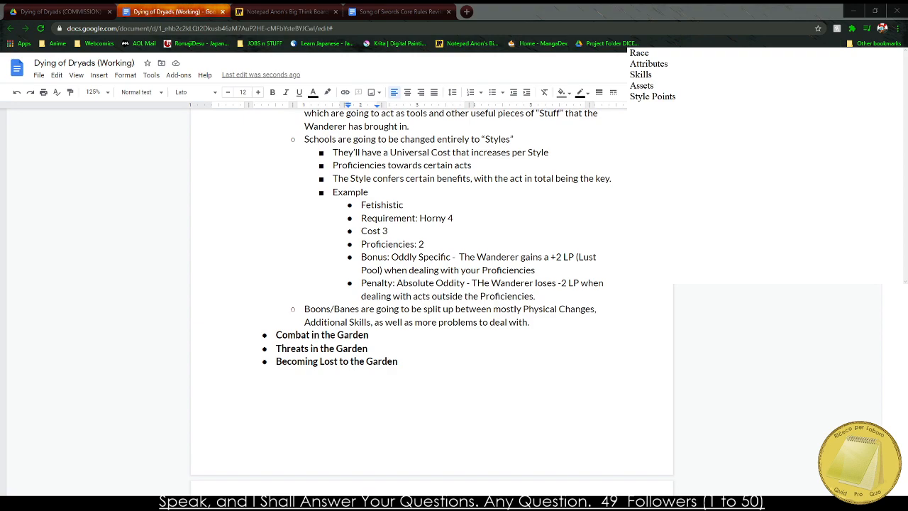
text(boo)
text(ons a)
text(/Bans)
Return to the PCP table and enter the headings Skills and Assets in the two columns after Attributes.
click(283, 405)
scroll(298, 418, down, 10)
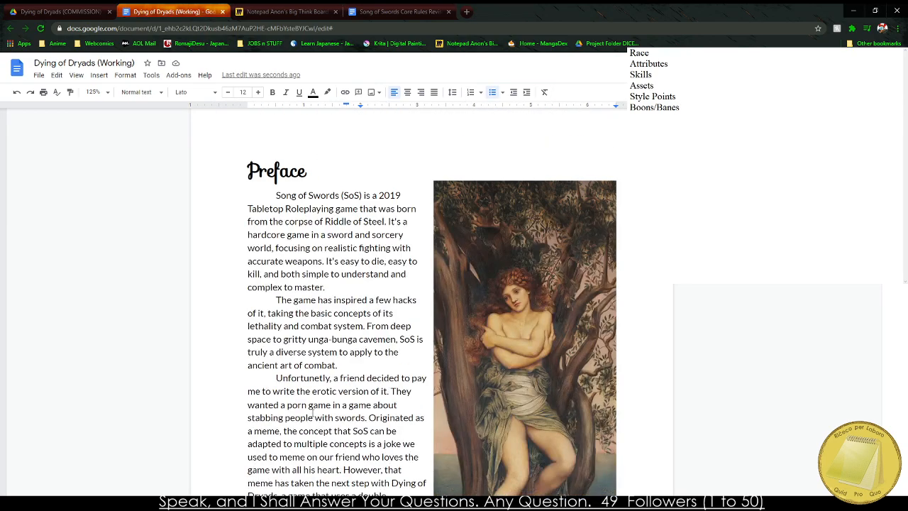
scroll(312, 432, down, 10)
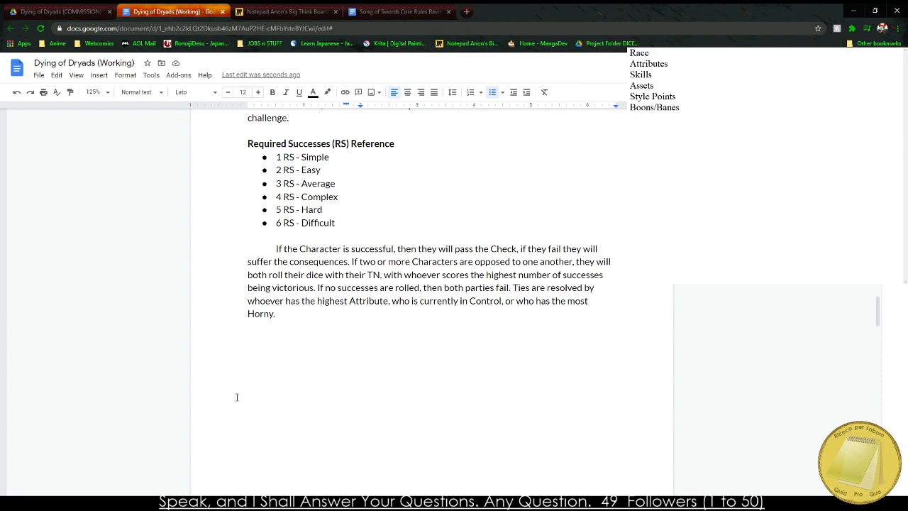
scroll(236, 397, down, 10)
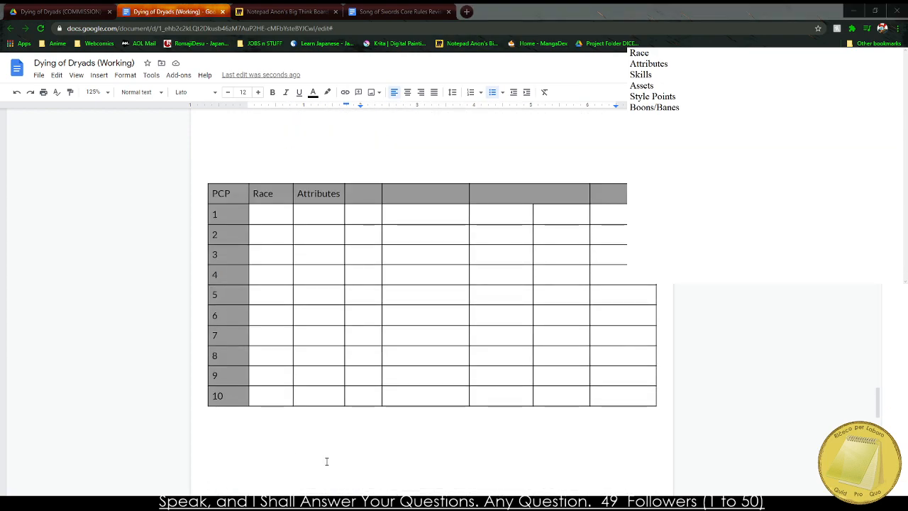
click(319, 406)
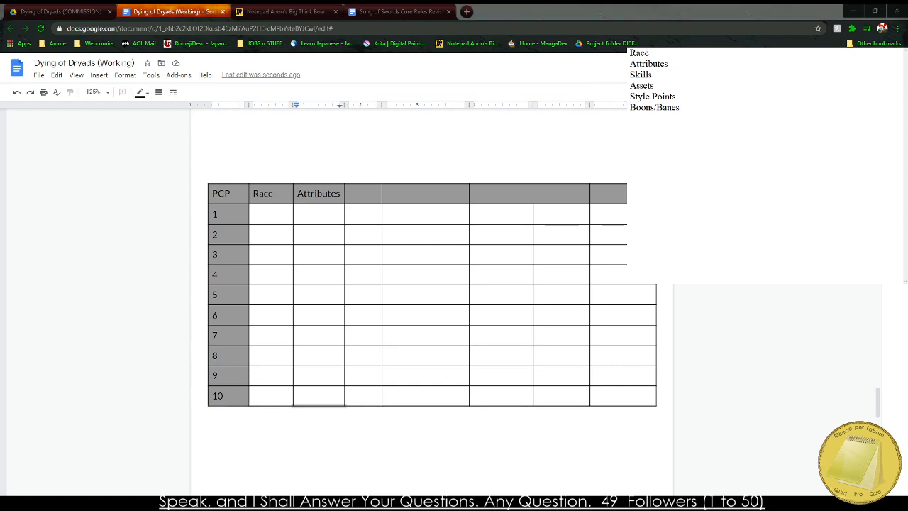
scroll(426, 298, up, 2)
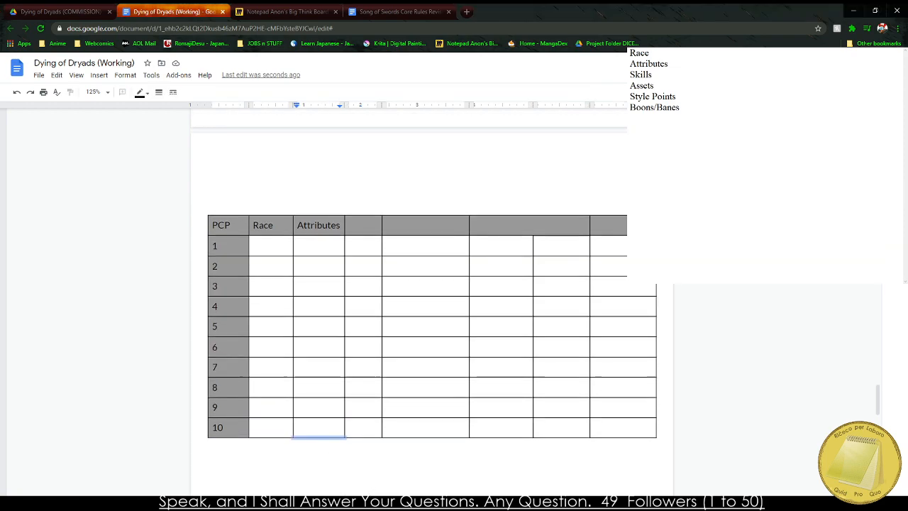
scroll(426, 298, down, 1)
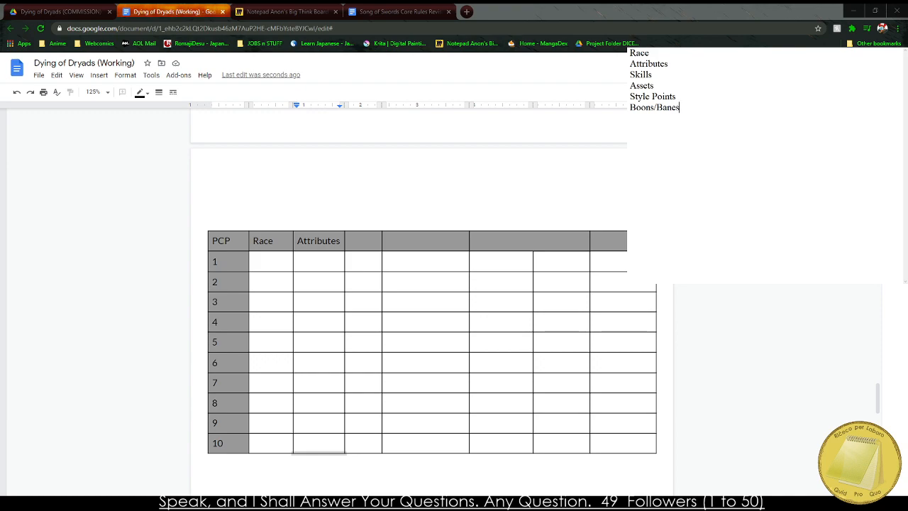
click(359, 242)
text(Sk)
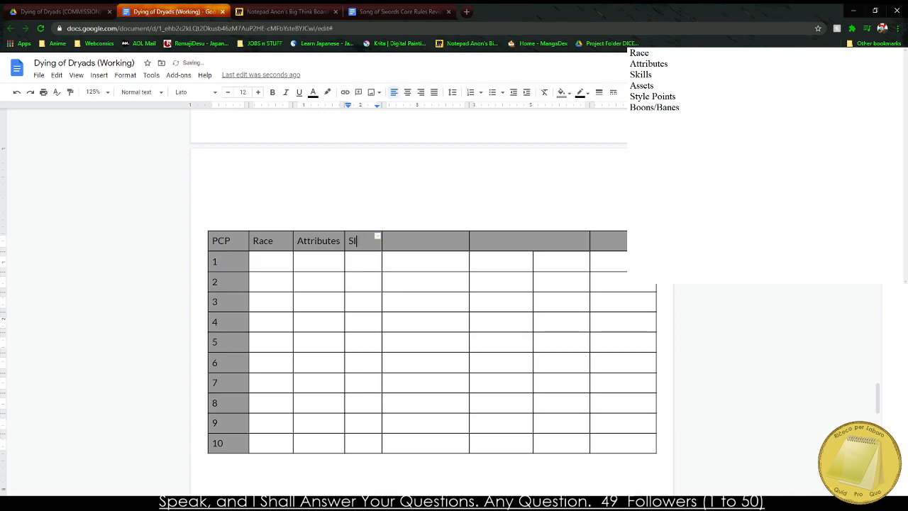
text(ills)
key(Tab)
click(679, 107)
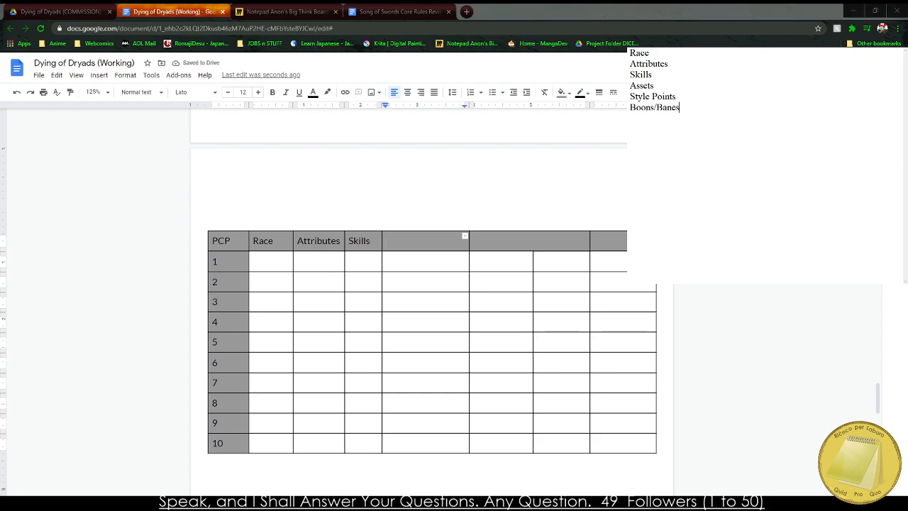
key(alt+Tab)
text(Assets)
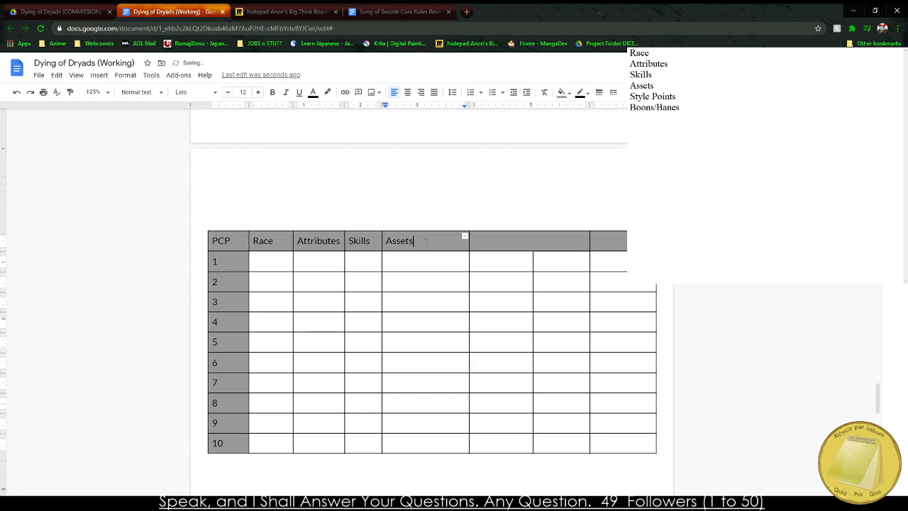
Enter the headings Styles and Boons/Banes in the two header cells after Assets.
key(Tab)
key(alt+Tab)
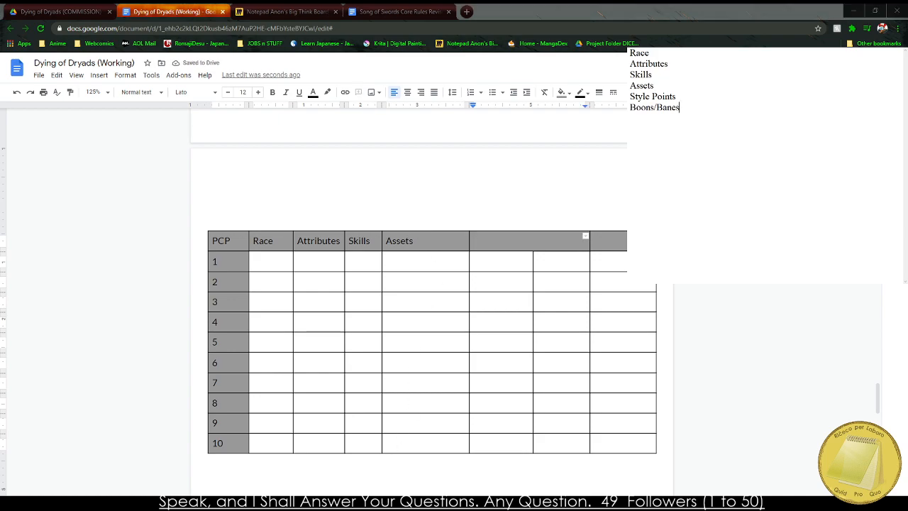
key(alt+Tab)
text(Sty)
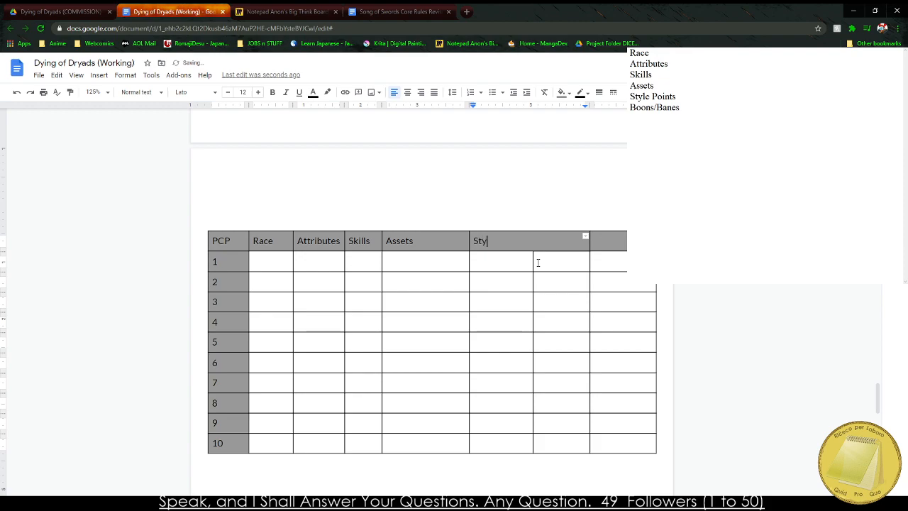
text(les)
key(Tab)
key(alt+Tab)
key(alt+Tab)
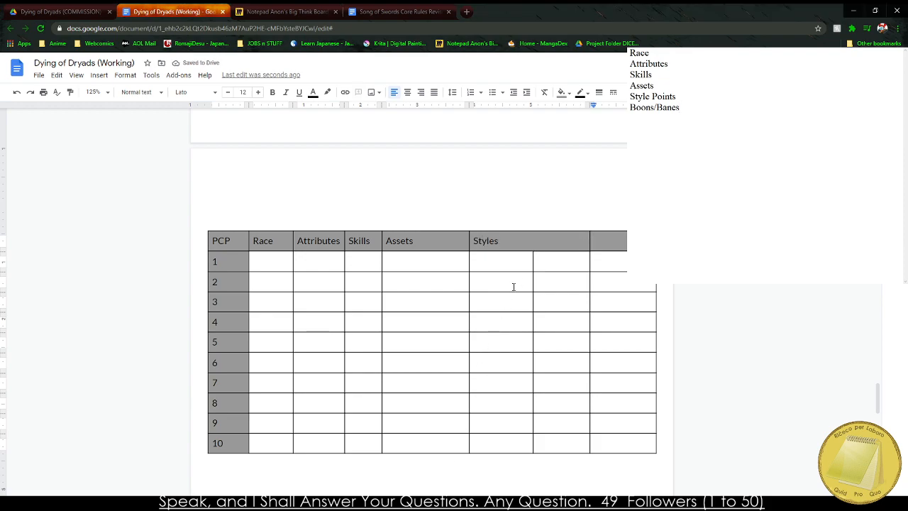
text(Boons)
key(BackSpace)
key(BackSpace)
key(BackSpace)
text(oons)
Set the whole PCP table's alignment to Center and its cell vertical alignment to Middle.
drag(243, 237, 632, 446)
right_click(631, 449)
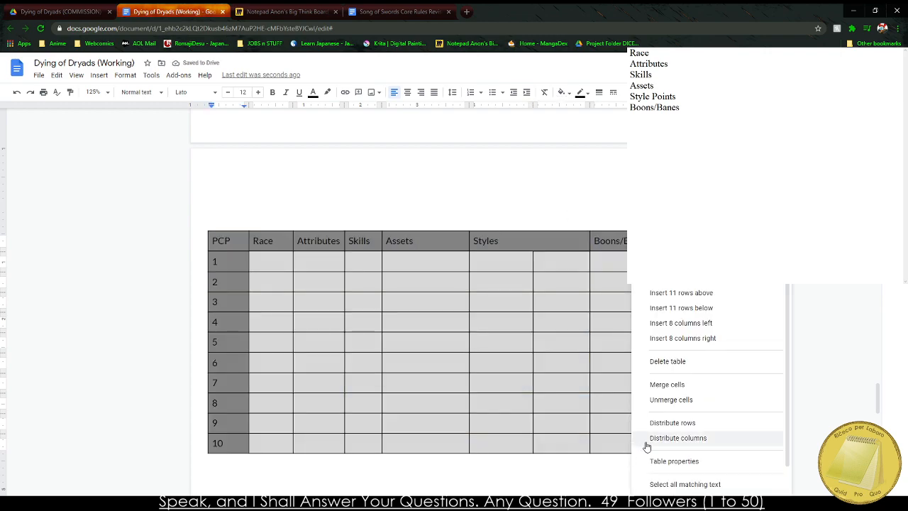
click(642, 461)
click(464, 313)
click(457, 310)
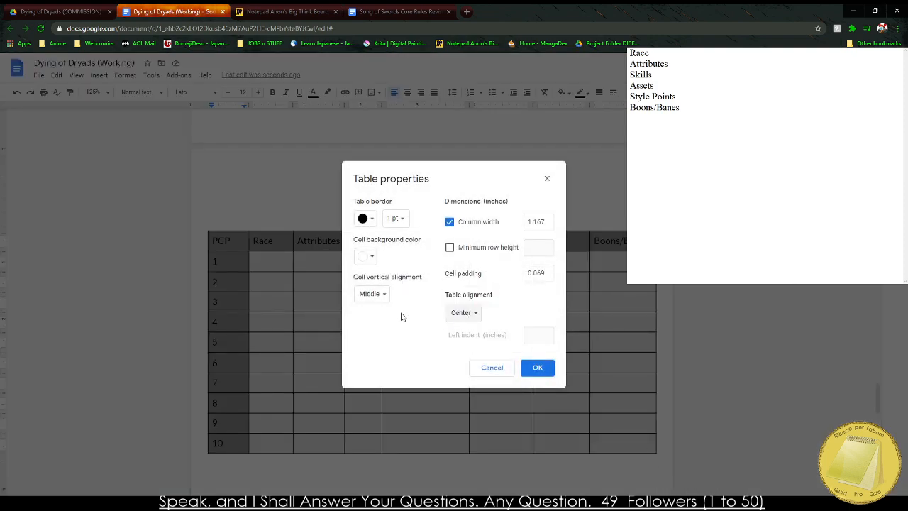
click(371, 293)
click(387, 296)
click(533, 366)
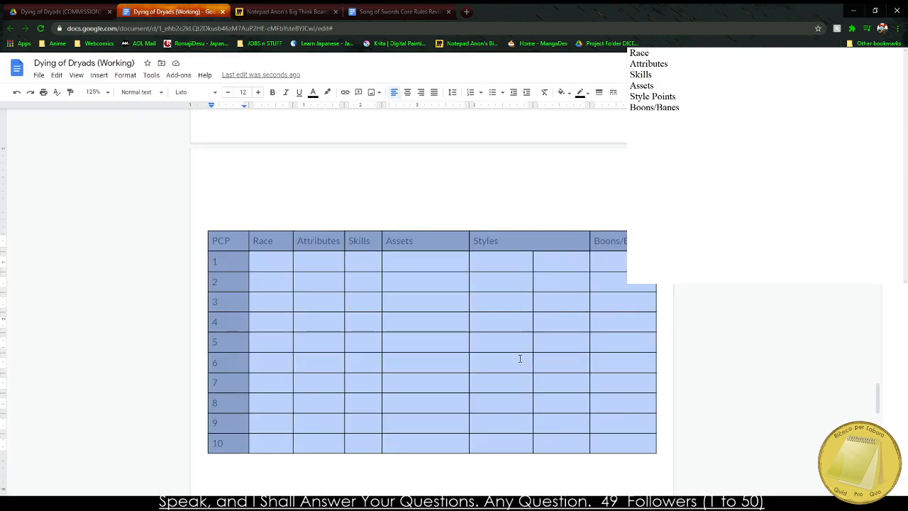
Center the text horizontally in all cells of the PCP table.
click(520, 358)
drag(243, 237, 606, 447)
click(409, 95)
Bold the header row and widen the Attributes column slightly so its heading fits on one line.
drag(224, 242, 624, 241)
key(ctrl+b)
drag(276, 316, 291, 305)
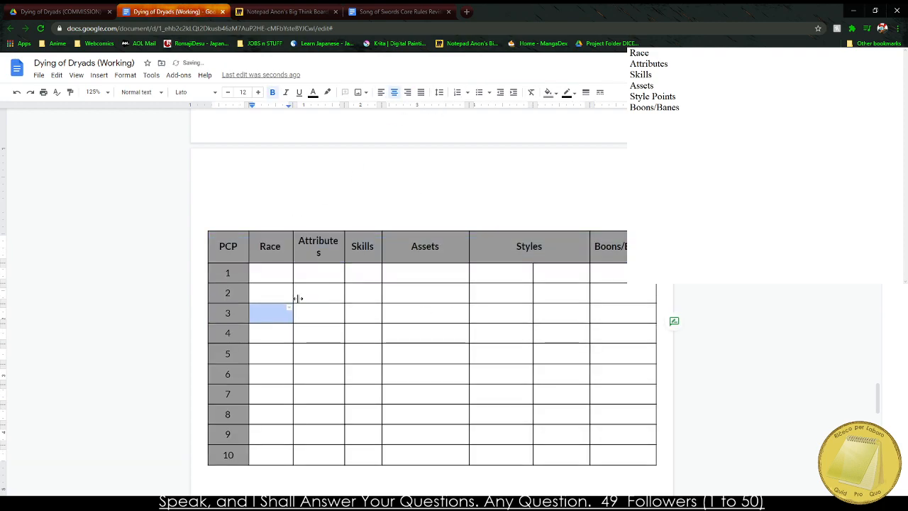
drag(346, 246, 348, 246)
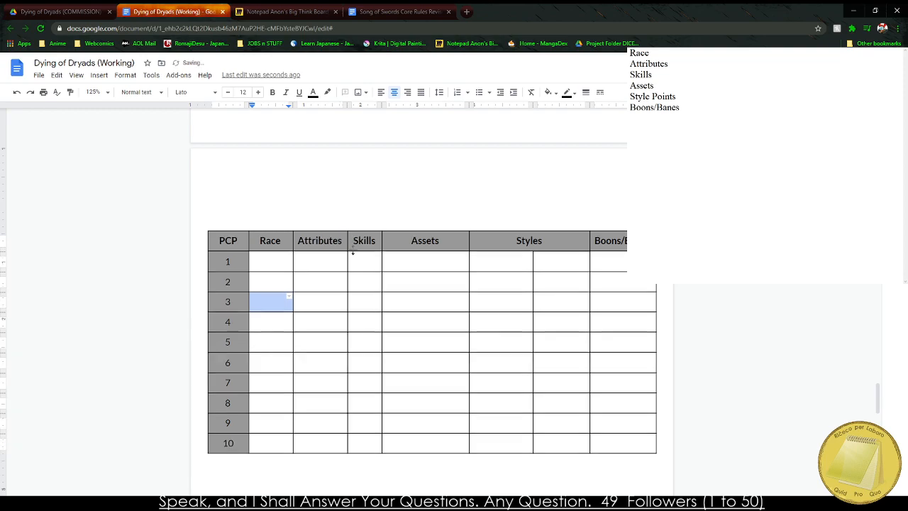
Look over the notes on the Miro board and the Song of Swords PCP table, comparing them with the working table.
click(275, 8)
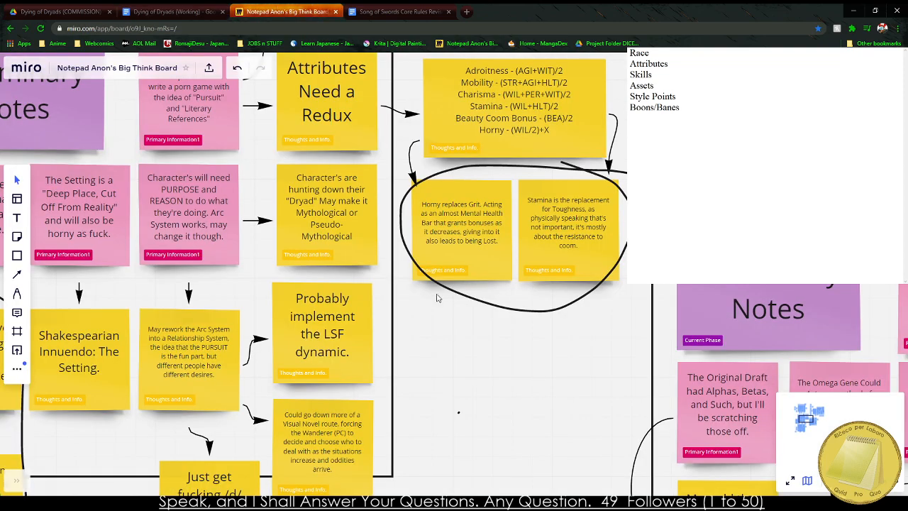
drag(465, 369, 547, 335)
click(398, 11)
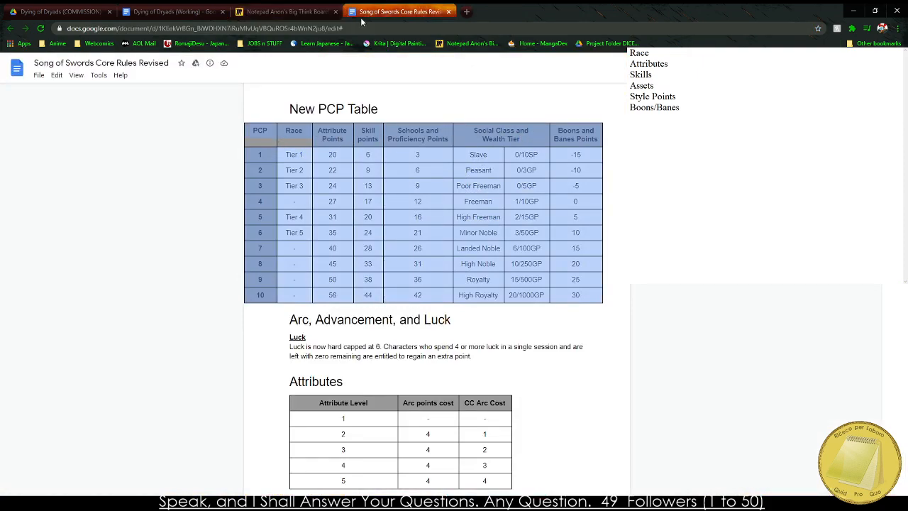
click(268, 9)
click(206, 10)
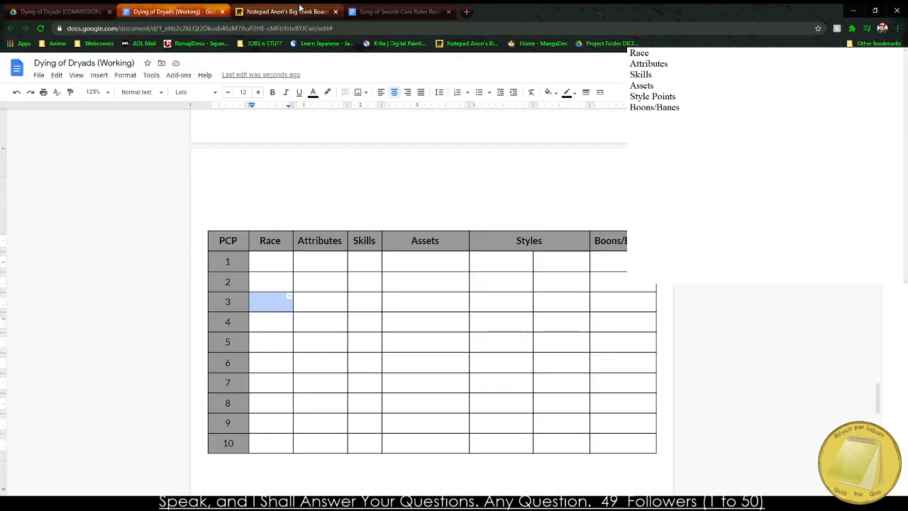
click(419, 8)
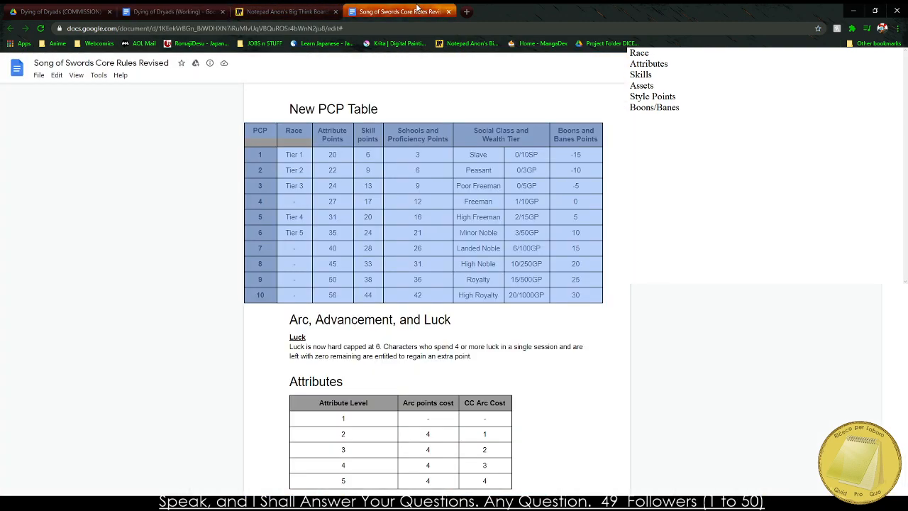
click(270, 8)
click(180, 8)
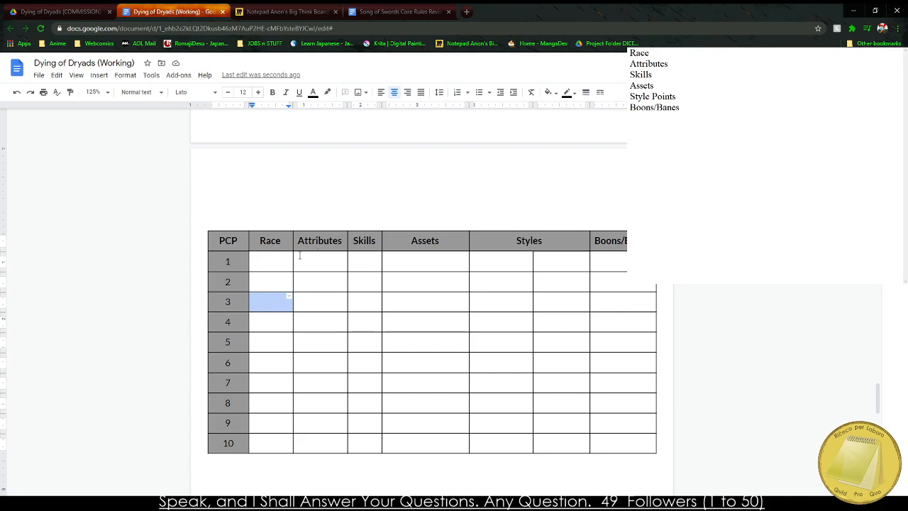
click(280, 11)
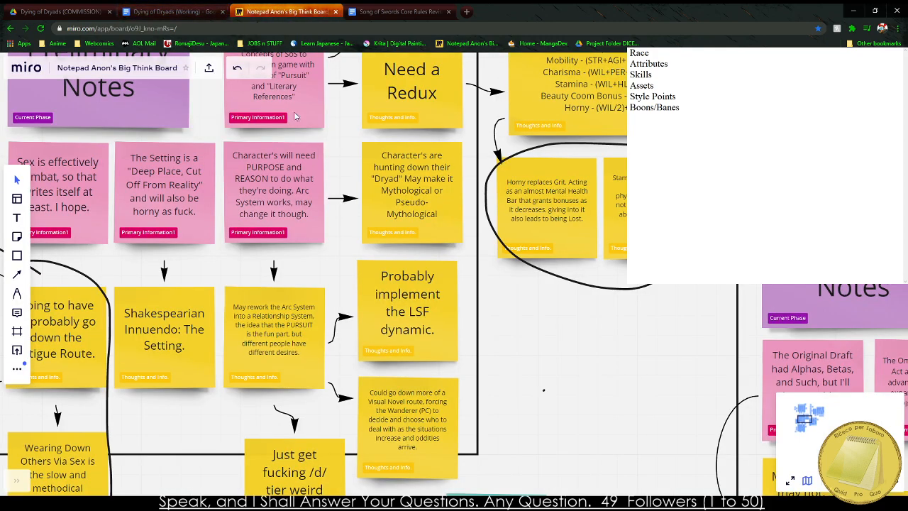
Copy the Attribute Points values for PCP 1 to 10 from the Song of Swords table into the Attributes column.
click(397, 11)
drag(327, 157, 369, 293)
drag(318, 155, 348, 293)
key(ctrl+c)
click(287, 11)
click(173, 11)
click(310, 267)
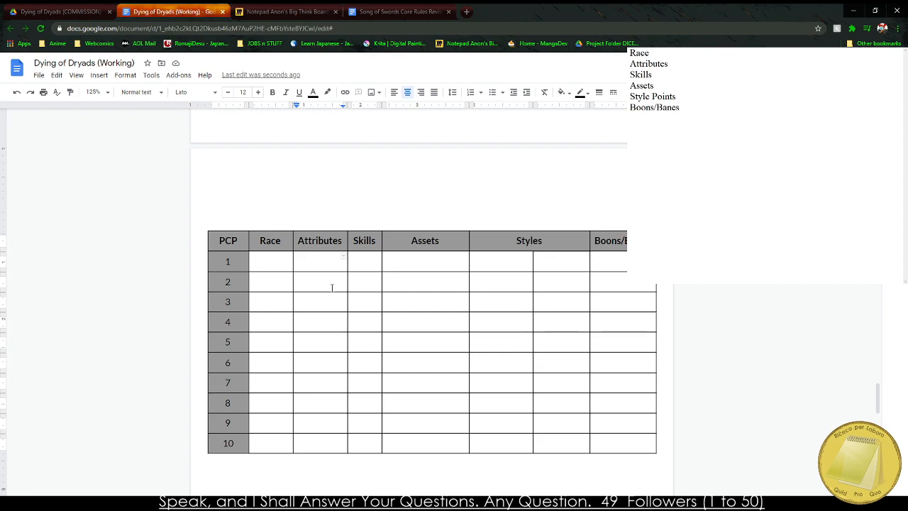
key(ctrl+v)
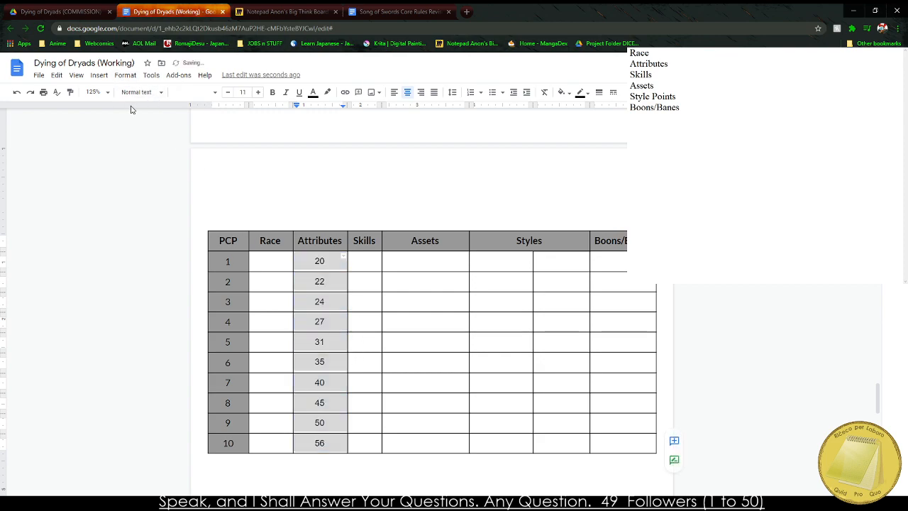
Apply the Normal text style to the pasted Attributes values and center them.
click(138, 93)
click(149, 117)
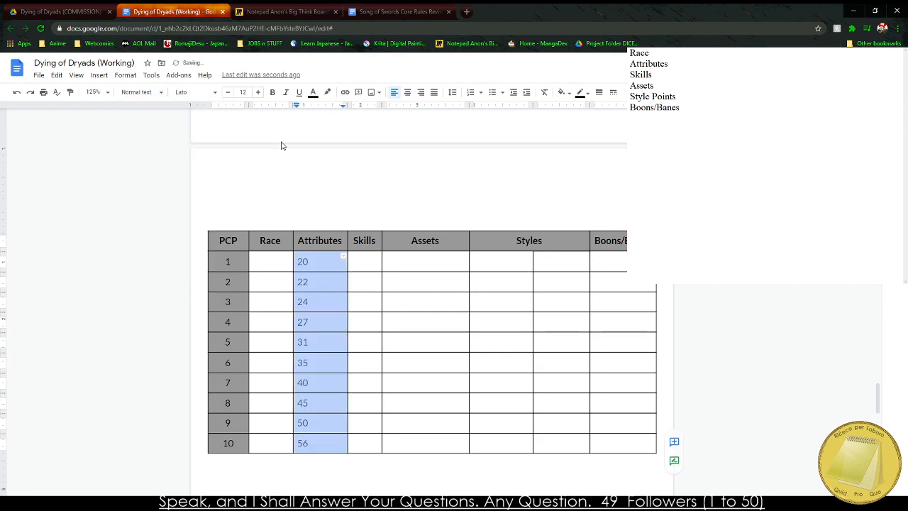
click(407, 93)
click(461, 365)
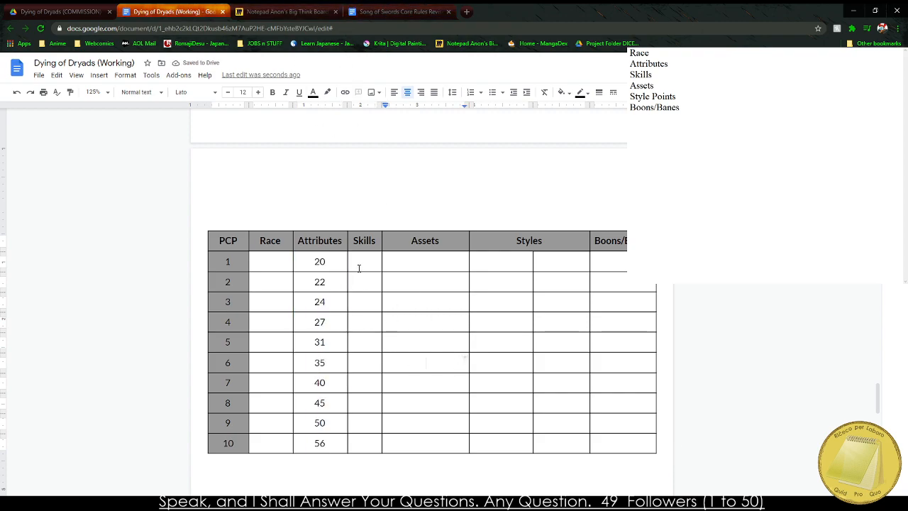
Narrow the Assets column and fill its rows for PCP 1 to 9 with the values 0 to 8.
click(426, 267)
drag(466, 241, 447, 247)
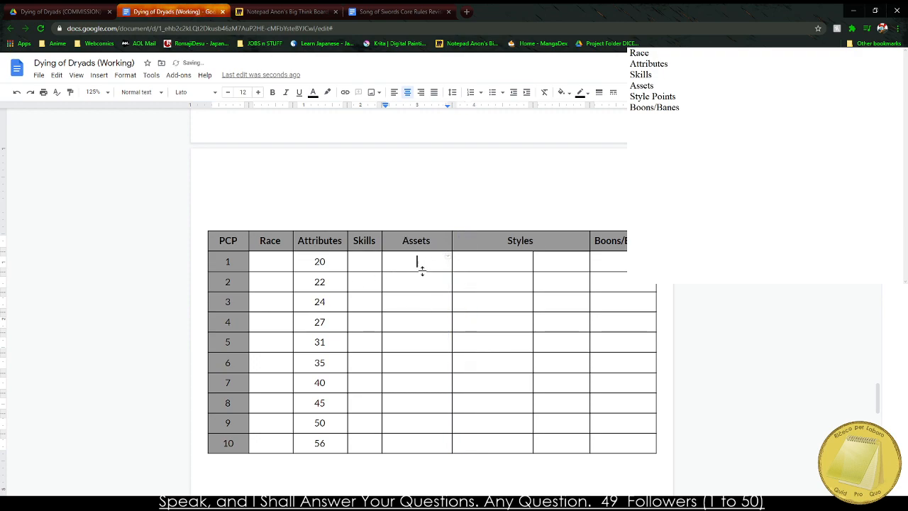
text(0)
key(Down)
text(1)
key(Down)
text(2)
key(Down)
text(3)
key(Down)
text(4)
key(Down)
text(5)
key(Down)
key(6)
key(Down)
key(7)
key(Down)
text(89)
key(BackSpace)
key(Down)
key(Down)
key(Down)
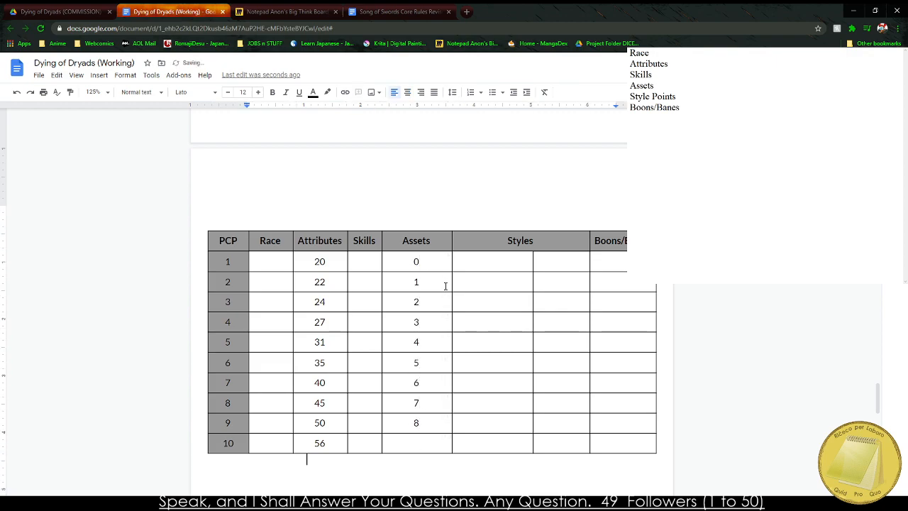
Remove the stray 9 below the table and enter 10 in the Assets cell for PCP 10.
text(9)
key(BackSpace)
key(Up)
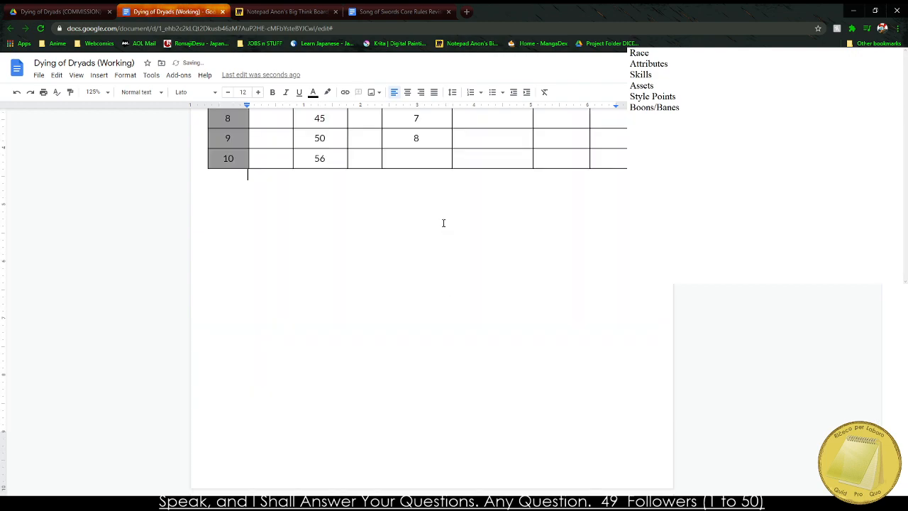
click(425, 162)
text(10)
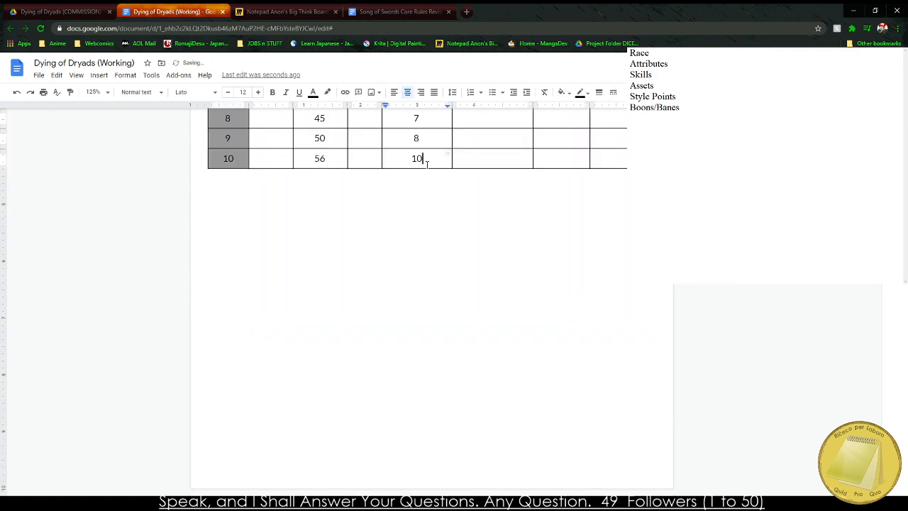
Delete the two columns under the Styles heading from the PCP table.
scroll(498, 224, up, 1)
scroll(499, 223, up, 4)
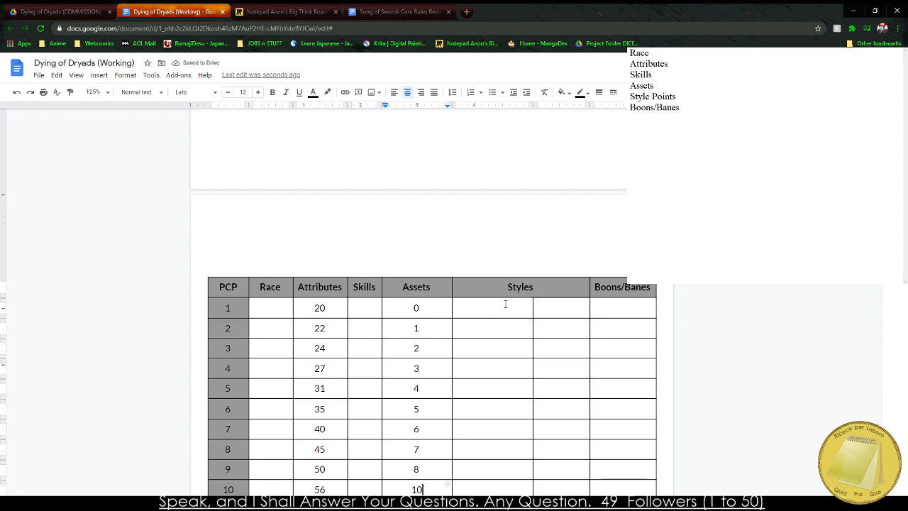
drag(558, 310, 520, 379)
scroll(549, 432, down, 2)
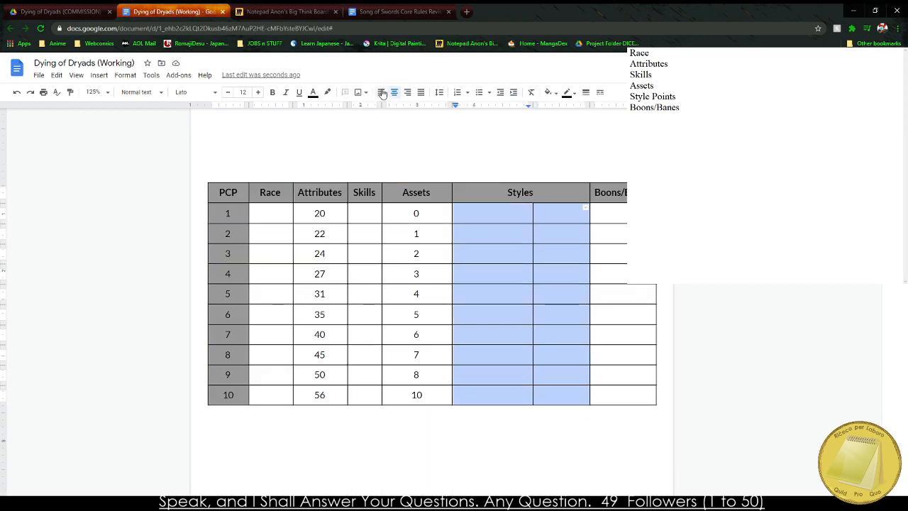
right_click(495, 213)
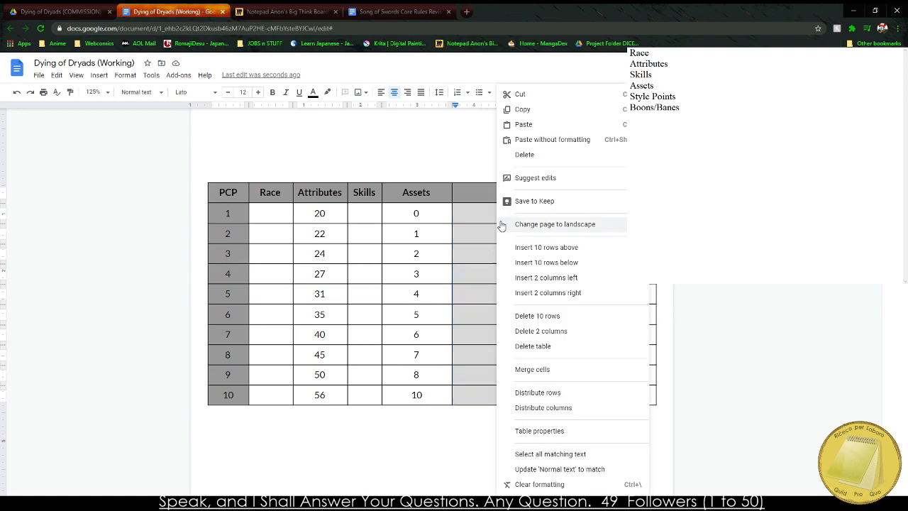
click(564, 331)
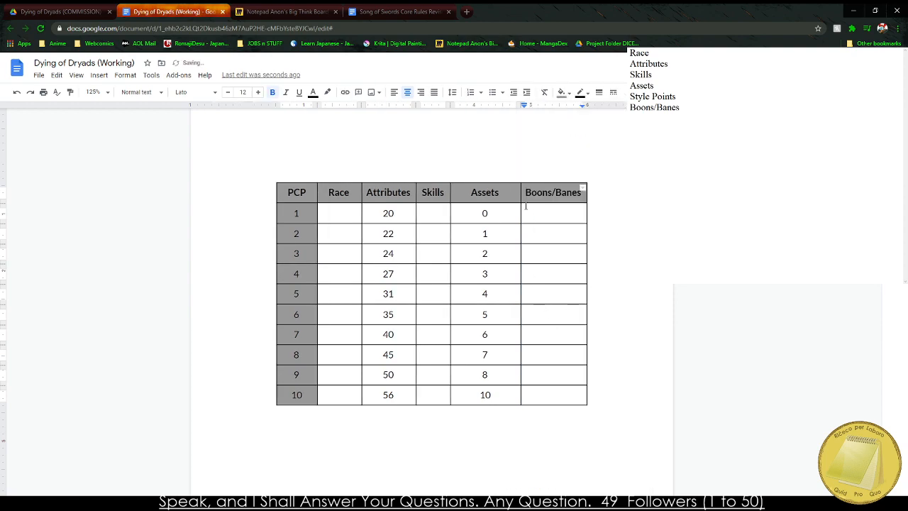
Insert a single column after Assets and give it the heading Styles and Proficiencies.
right_click(501, 195)
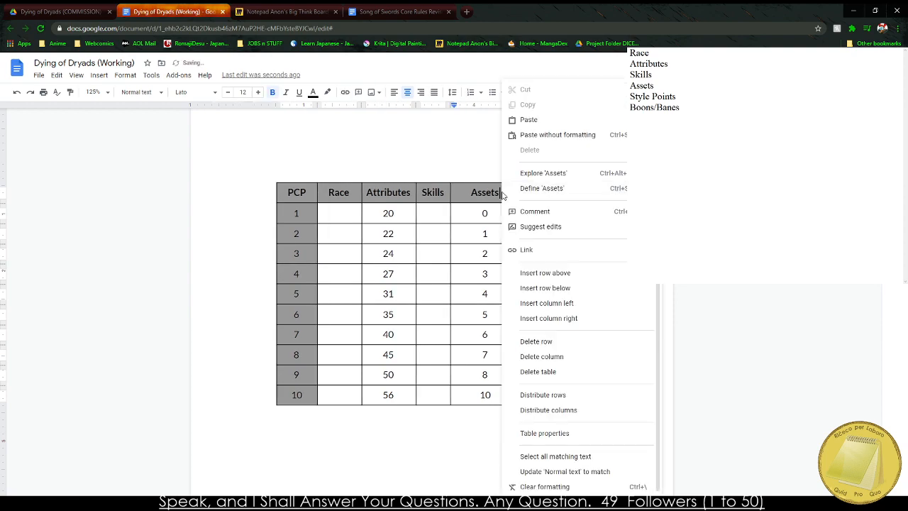
click(576, 323)
text(Sty)
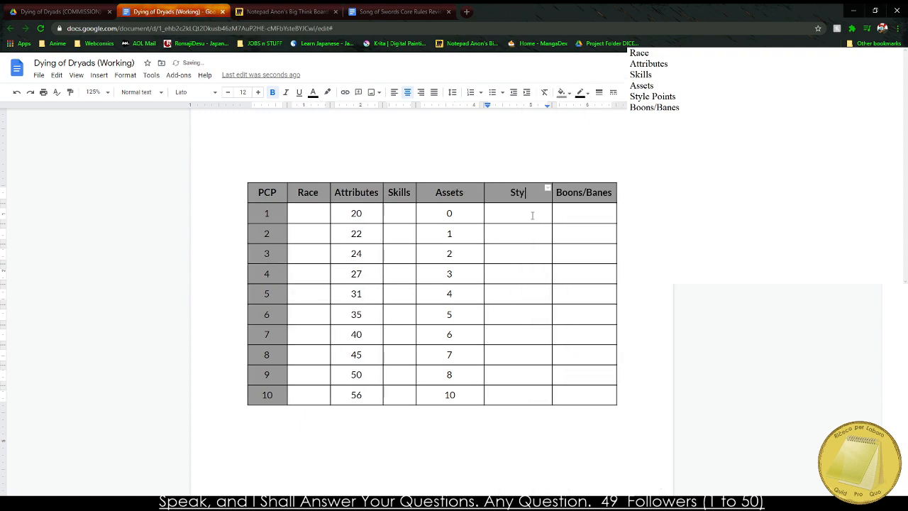
text(les and Prof)
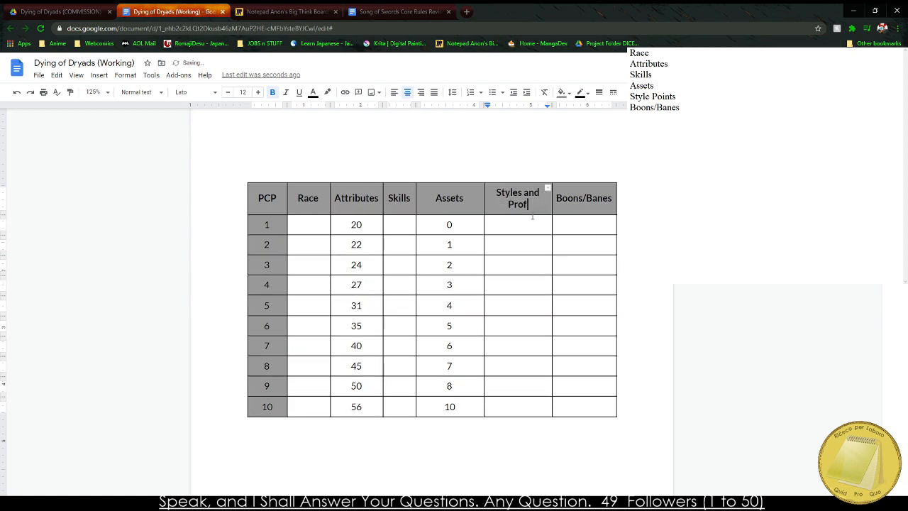
text(incencies)
right_click(515, 207)
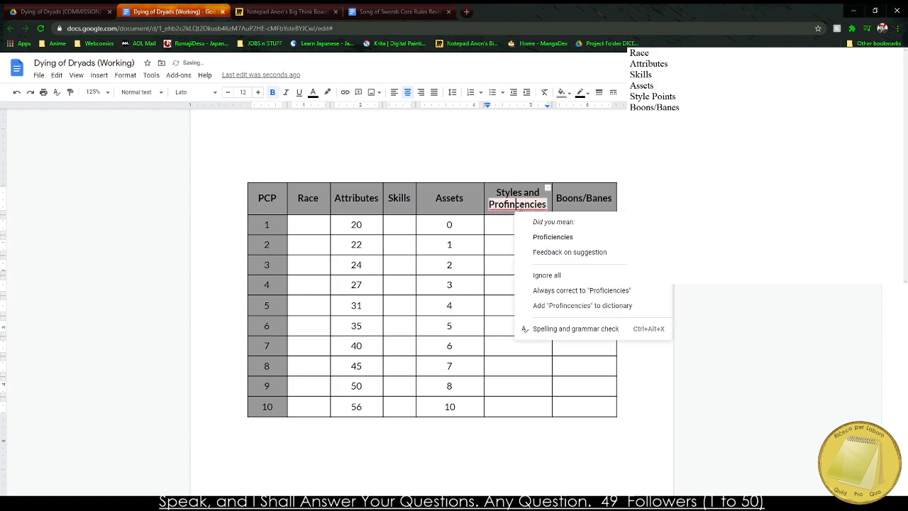
click(543, 234)
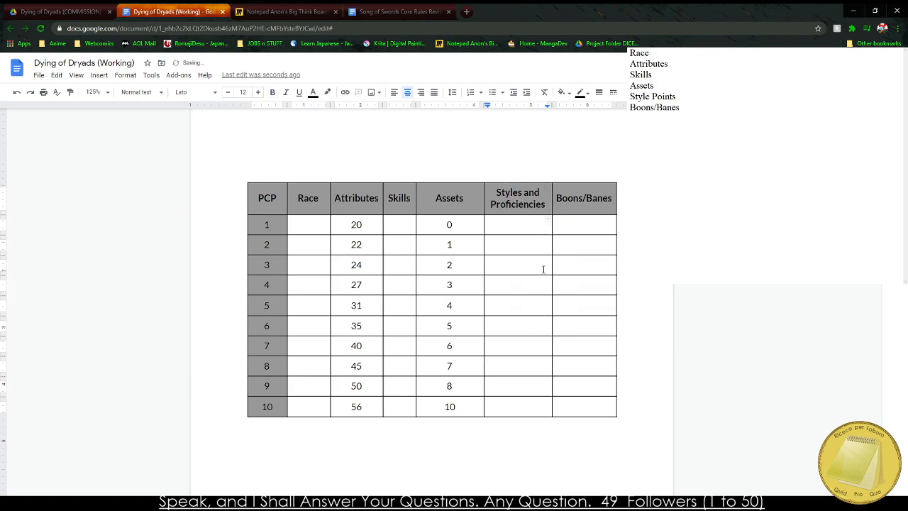
Switch to the Song of Swords PCP table and select the Schools and Proficiency Points values for PCP 1 to 10.
click(271, 10)
click(177, 9)
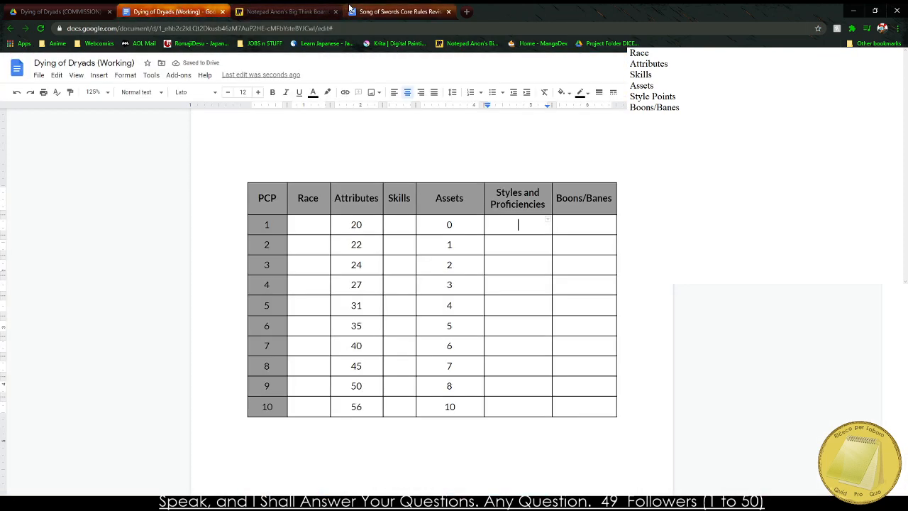
click(349, 8)
drag(407, 158, 442, 297)
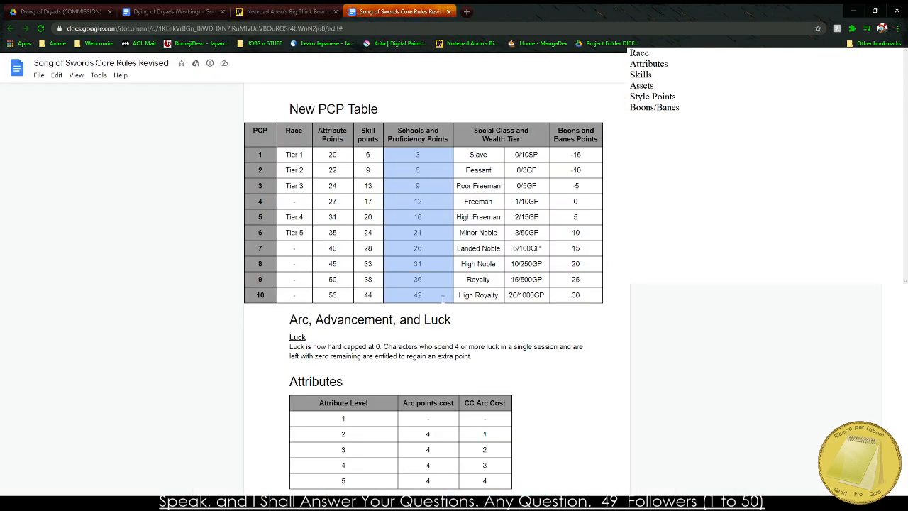
Review the Character Creation outline's notes on Skill Points, Assets and Styles in the Dying of Dryads document, and return to the PCP table.
key(ctrl+2)
scroll(360, 268, up, 15)
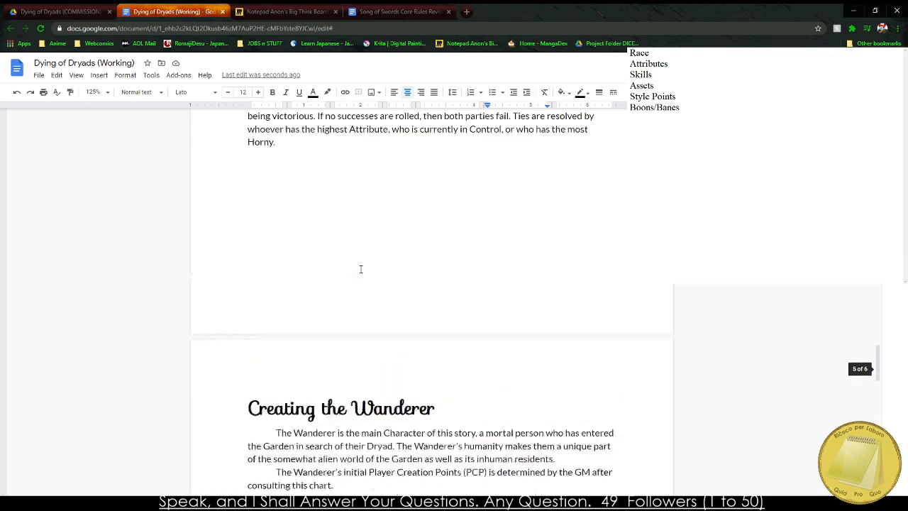
scroll(360, 269, up, 10)
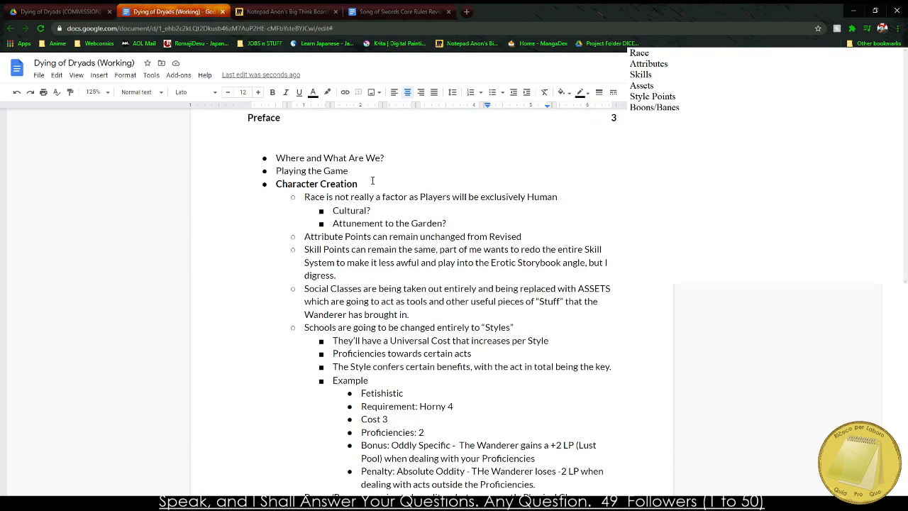
drag(324, 249, 336, 262)
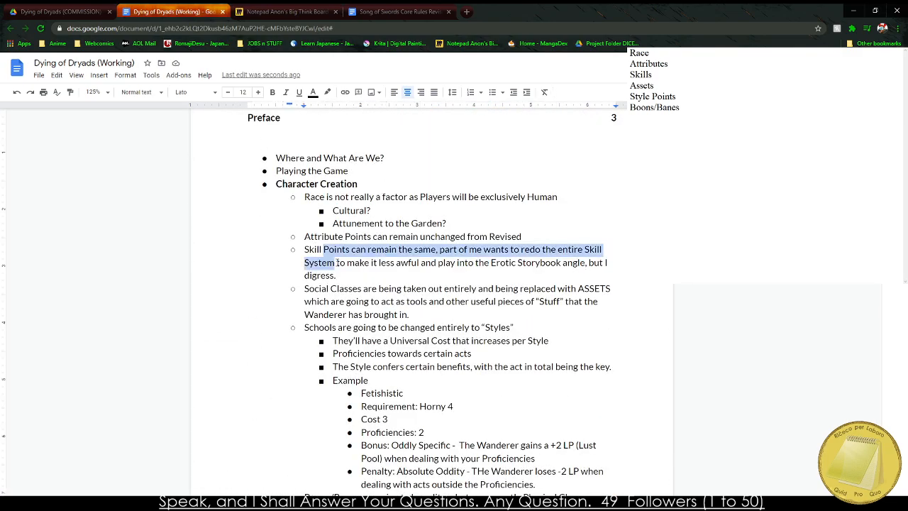
click(336, 263)
drag(317, 301, 381, 340)
click(346, 300)
click(356, 315)
scroll(359, 315, down, 3)
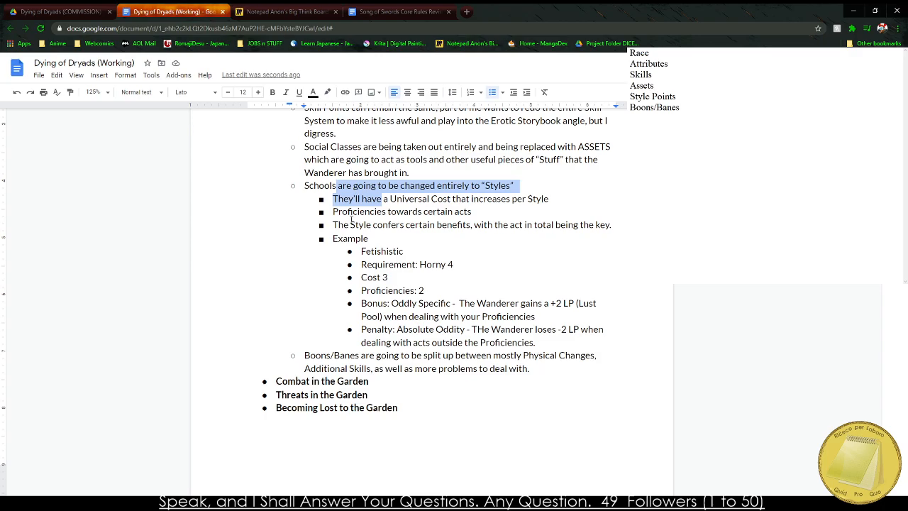
drag(357, 212, 383, 213)
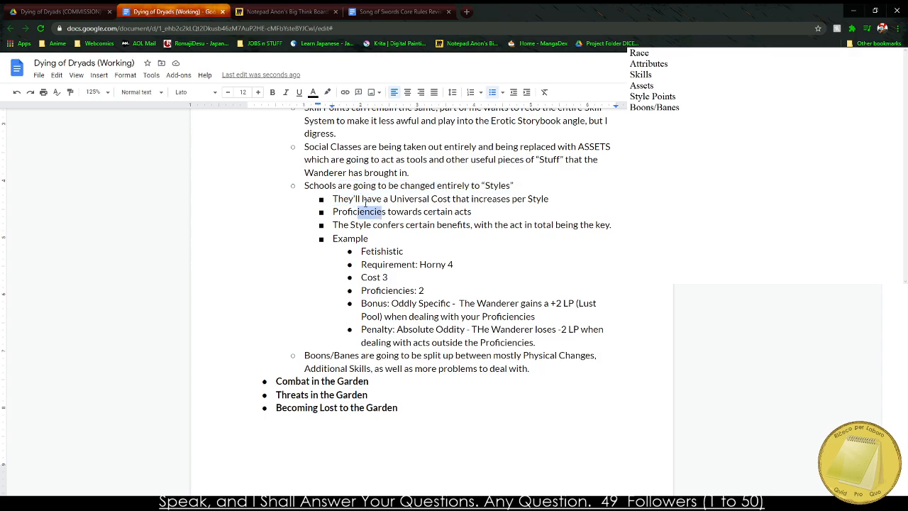
scroll(344, 220, down, 20)
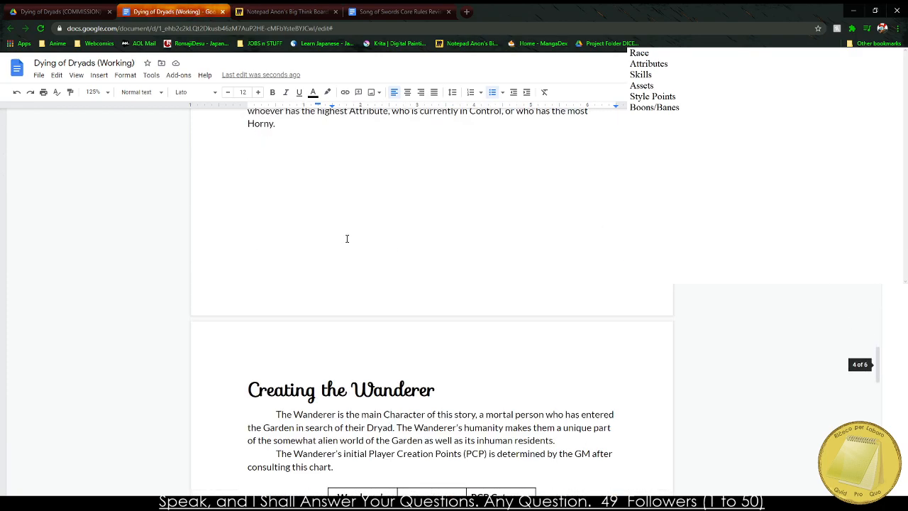
scroll(339, 254, down, 7)
scroll(344, 259, up, 1)
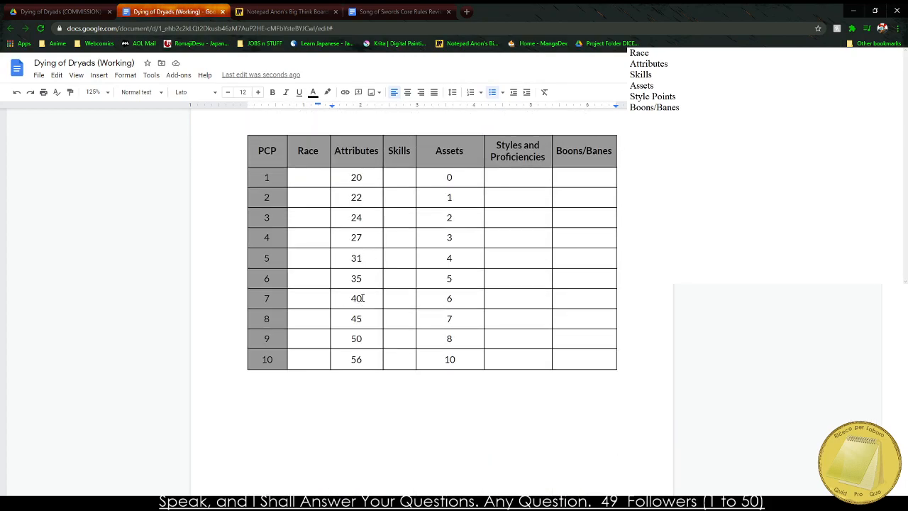
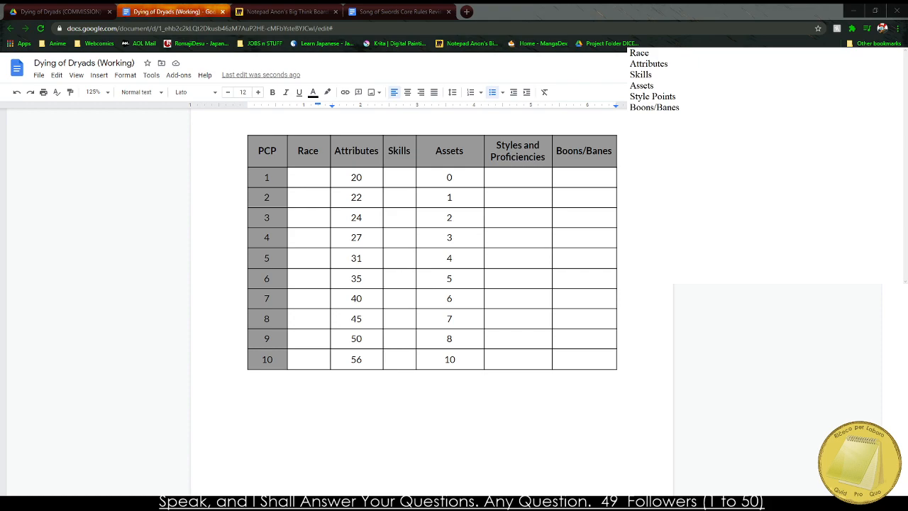
Fill the Styles and Proficiencies column for PCP 1 to 10 with 1, 3, 5, 7, 9, 11, 13, 15, 17 and 20.
click(301, 197)
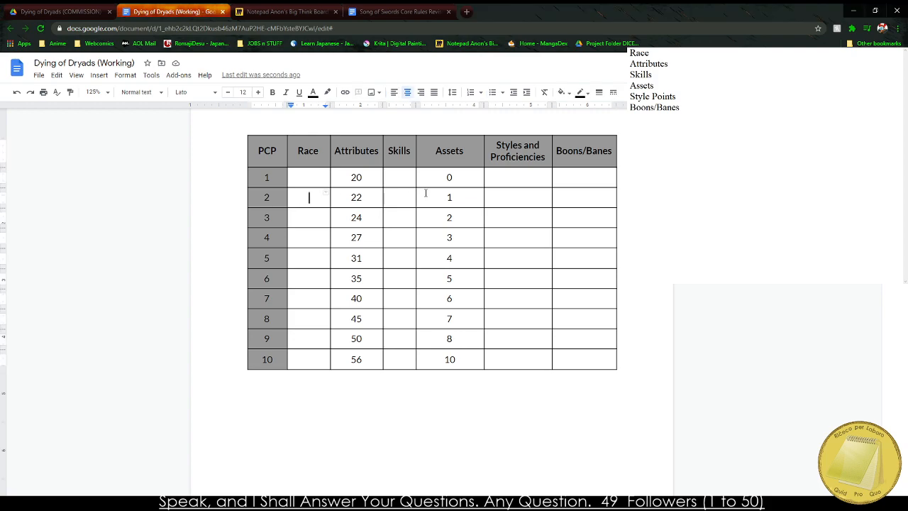
click(504, 175)
text(1)
key(Down)
text(2)
key(BackSpace)
text(3)
key(Down)
text(5)
key(Down)
text(7)
key(Down)
text(9)
key(Down)
text(11)
key(Down)
text(13)
key(Down)
text(14)
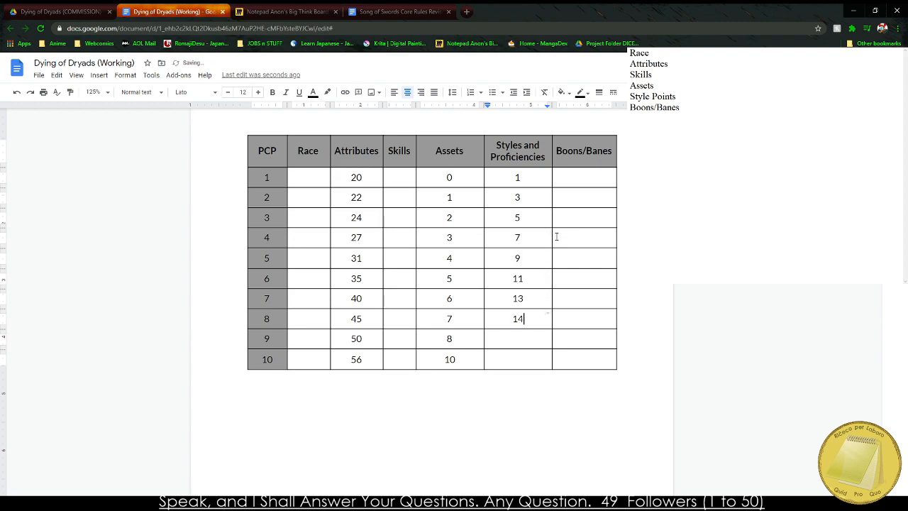
key(Down)
text(17)
key(Down)
text(20)
key(Tab)
key(Up)
key(Up)
key(Up)
key(Up)
key(Up)
key(Up)
key(Up)
key(Up)
key(Up)
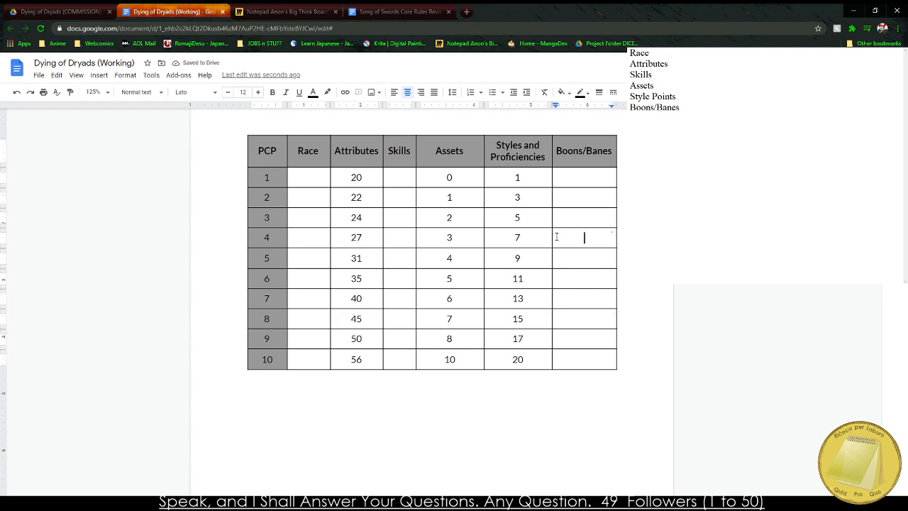
text(10)
key(BackSpace)
key(BackSpace)
Copy the Boons and Banes Points from the Song of Swords PCP table into the Boons/Banes column of the Dying of Dryads table.
click(398, 10)
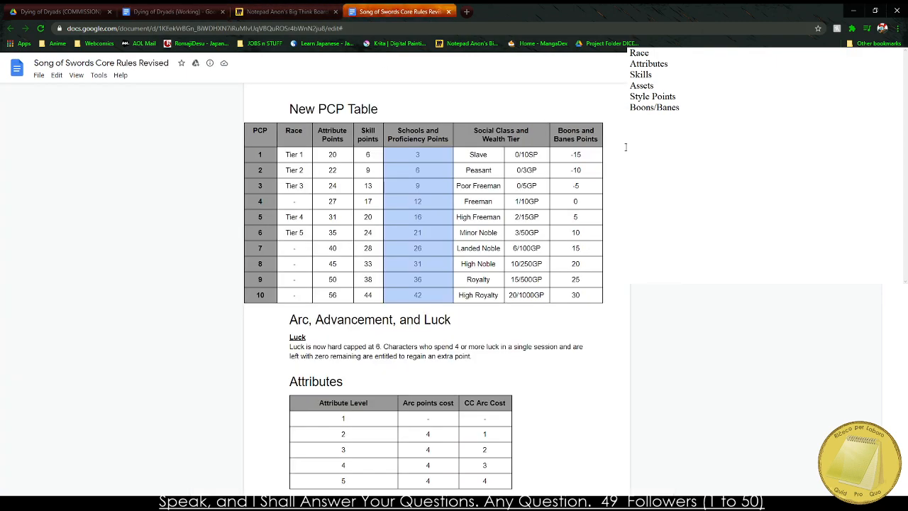
drag(572, 159, 575, 294)
key(ctrl+c)
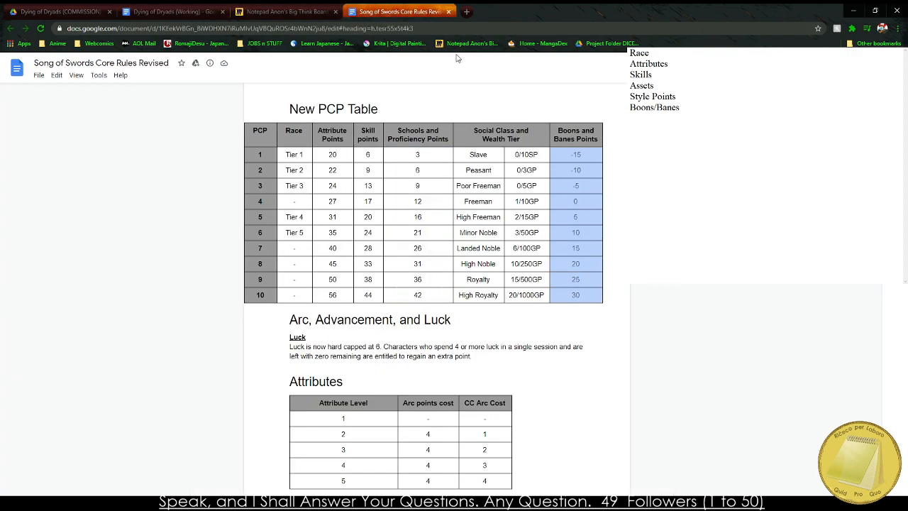
click(315, 10)
click(171, 11)
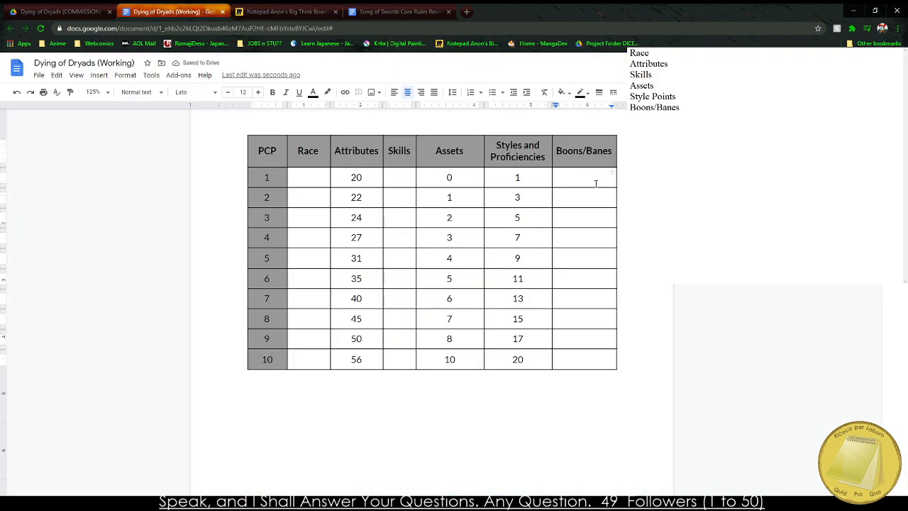
key(ctrl+v)
click(582, 218)
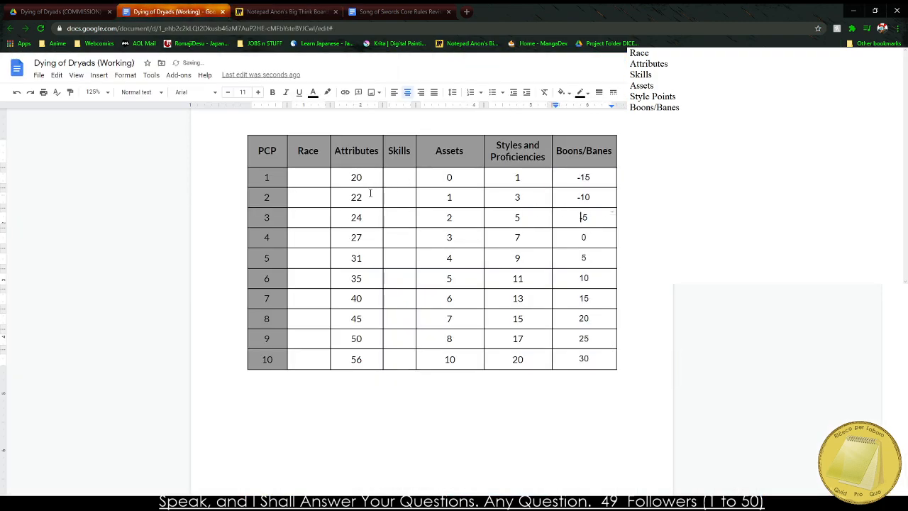
Clear the Race heading from the PCP table, leaving its column in place.
double_click(313, 152)
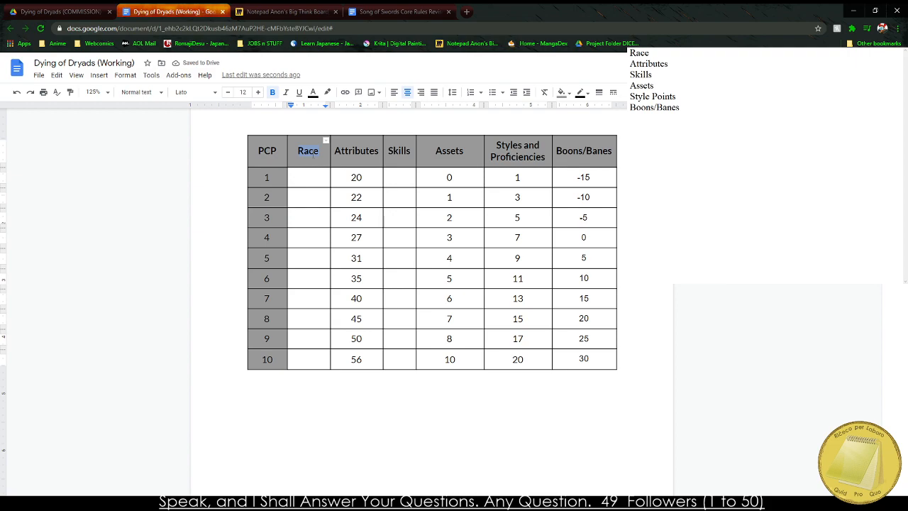
key(BackSpace)
right_click(336, 151)
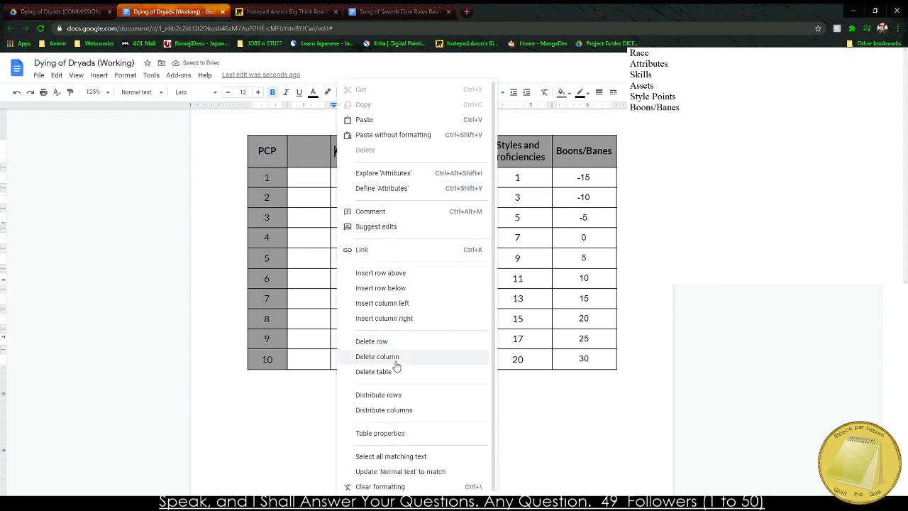
click(544, 145)
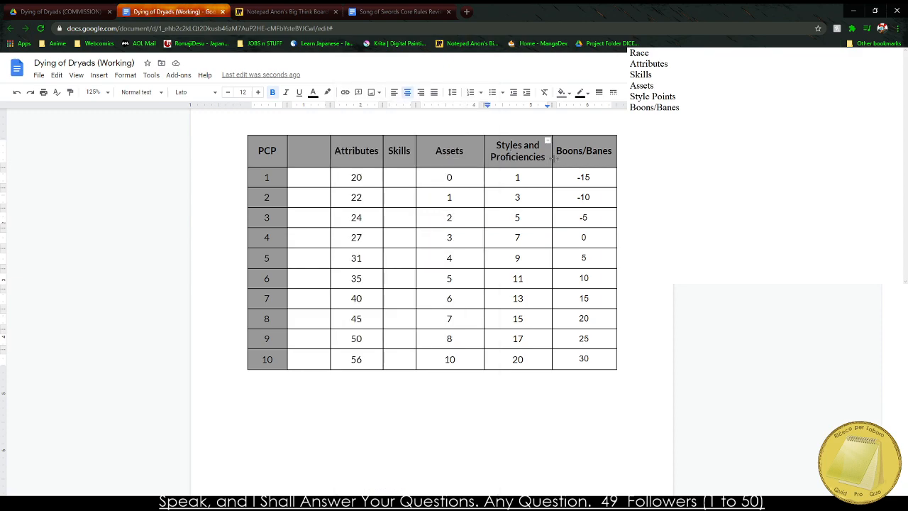
Narrow the Styles and Proficiencies column to about 1.115 inches and copy that width into the notes below Boons/Banes.
drag(552, 158, 547, 158)
right_click(522, 146)
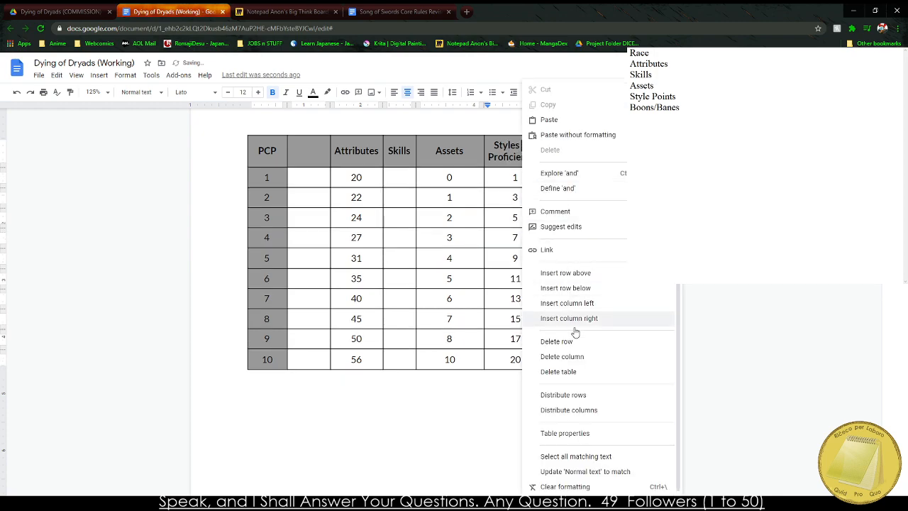
click(583, 433)
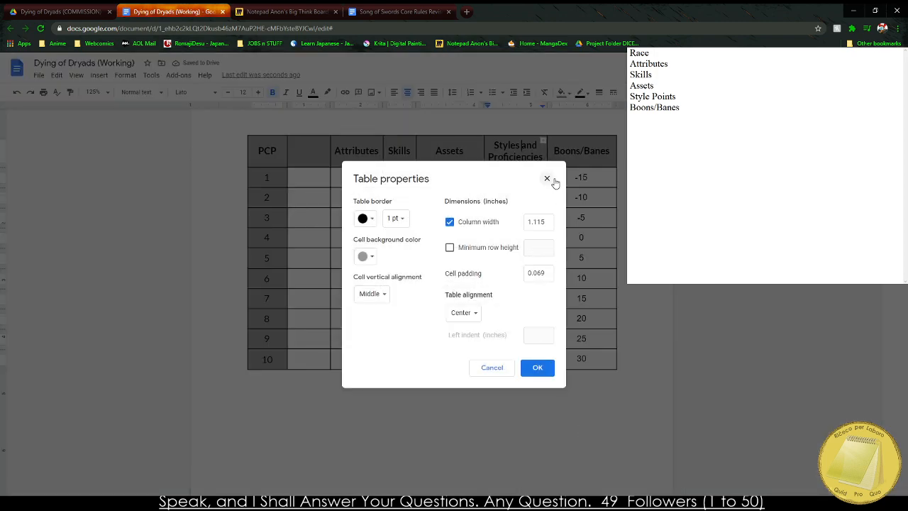
click(679, 108)
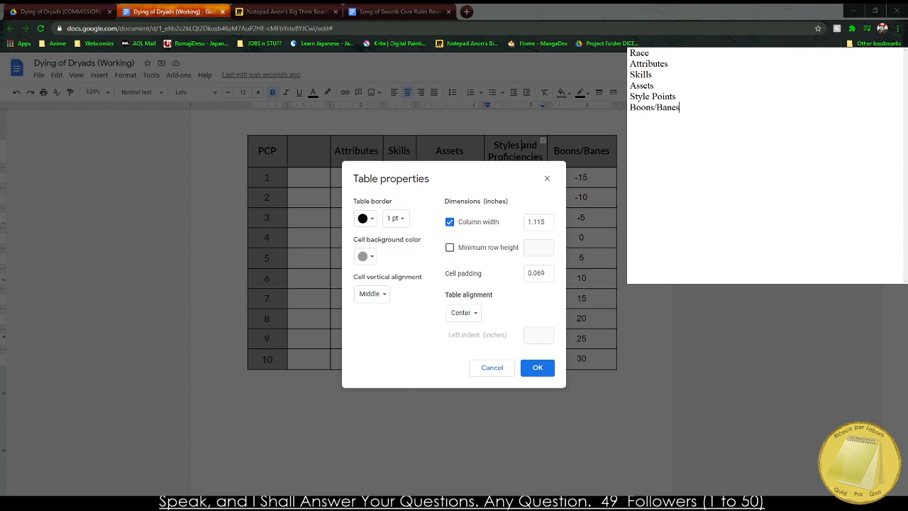
click(540, 220)
double_click(541, 220)
key(ctrl+c)
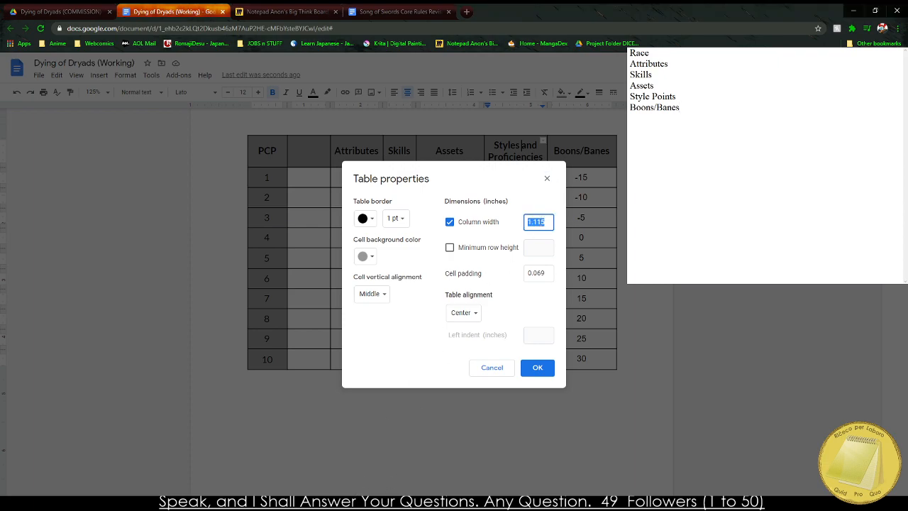
click(724, 205)
key(Return)
key(Return)
key(ctrl+v)
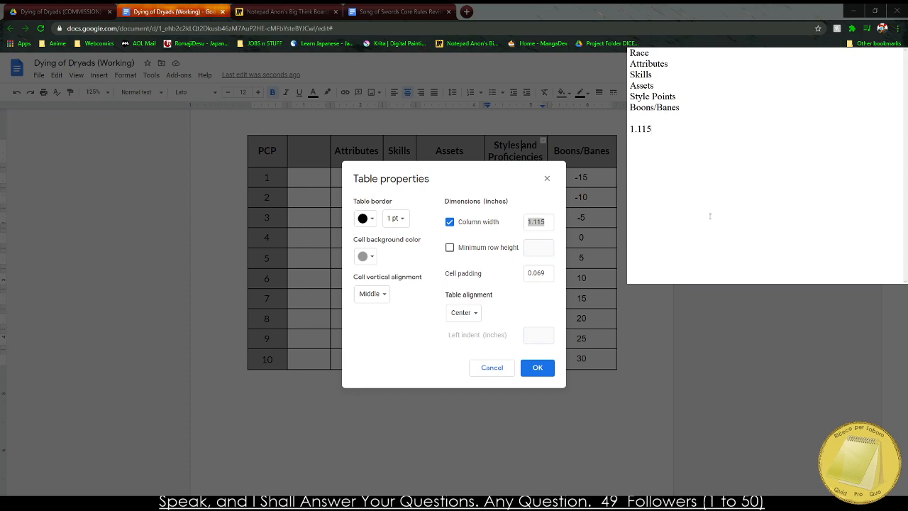
click(496, 192)
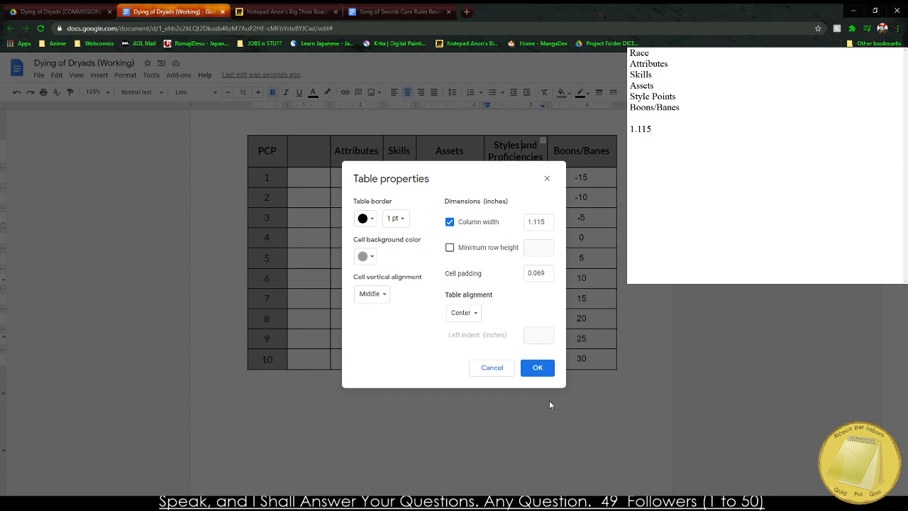
click(538, 367)
Set the width of all seven PCP table columns to 1.115 inches.
drag(309, 150, 565, 150)
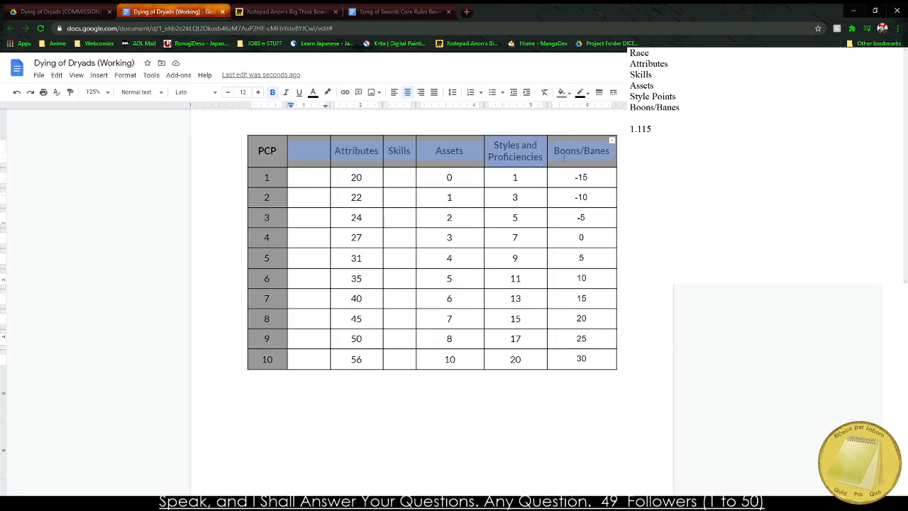
right_click(565, 150)
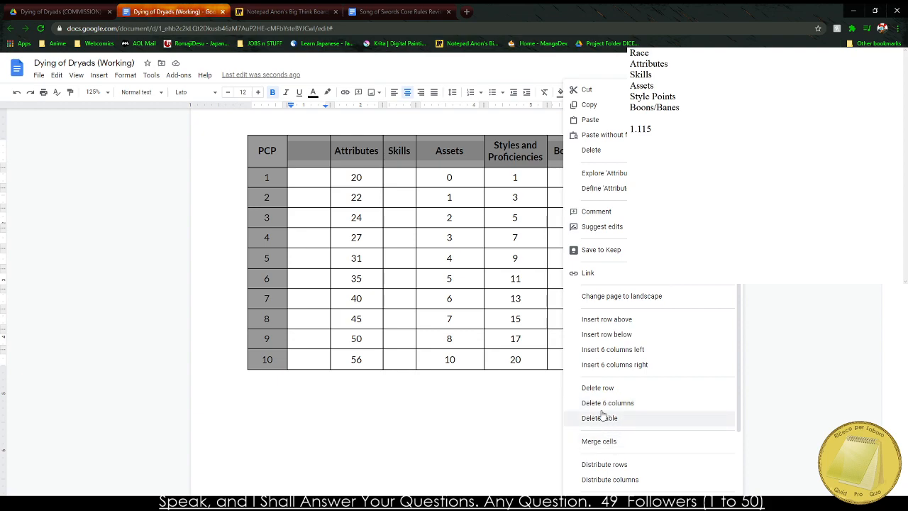
drag(259, 151, 579, 157)
right_click(579, 157)
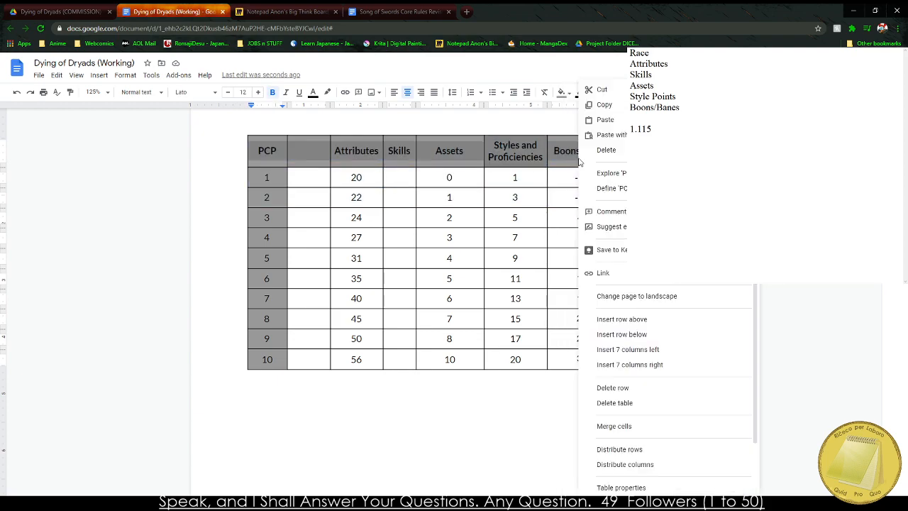
click(629, 488)
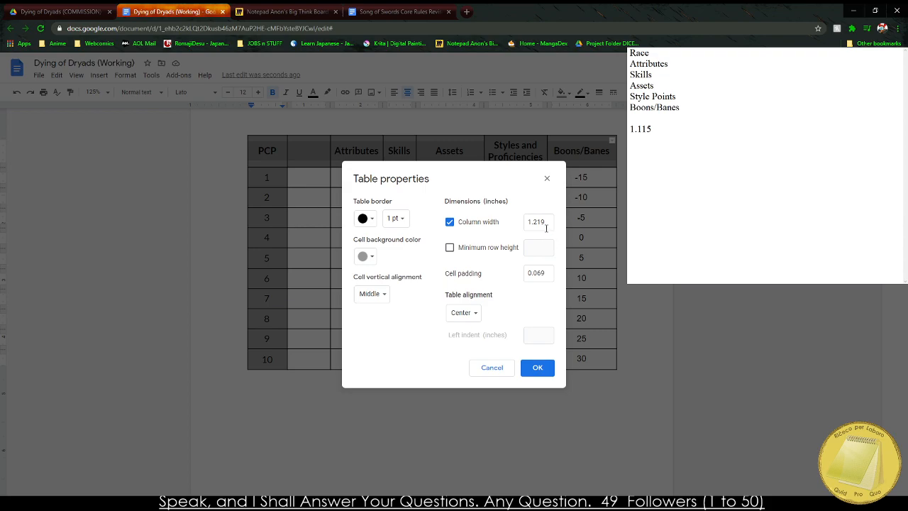
drag(545, 225, 534, 225)
text(115)
key(Return)
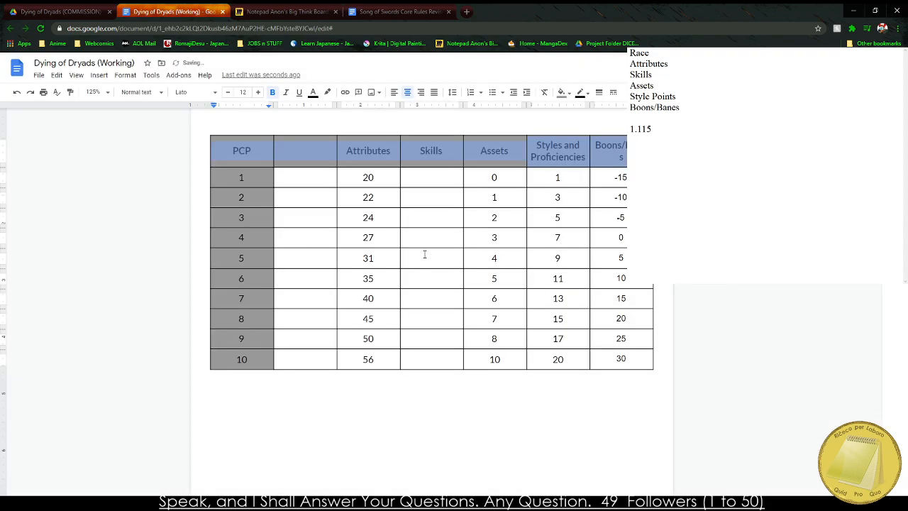
Narrow the PCP column so that it just fits its heading.
click(493, 178)
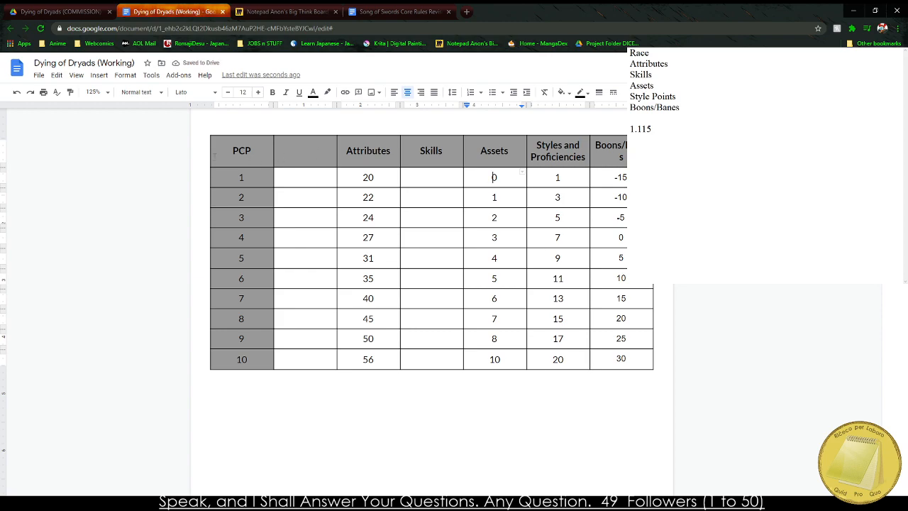
drag(246, 156, 246, 156)
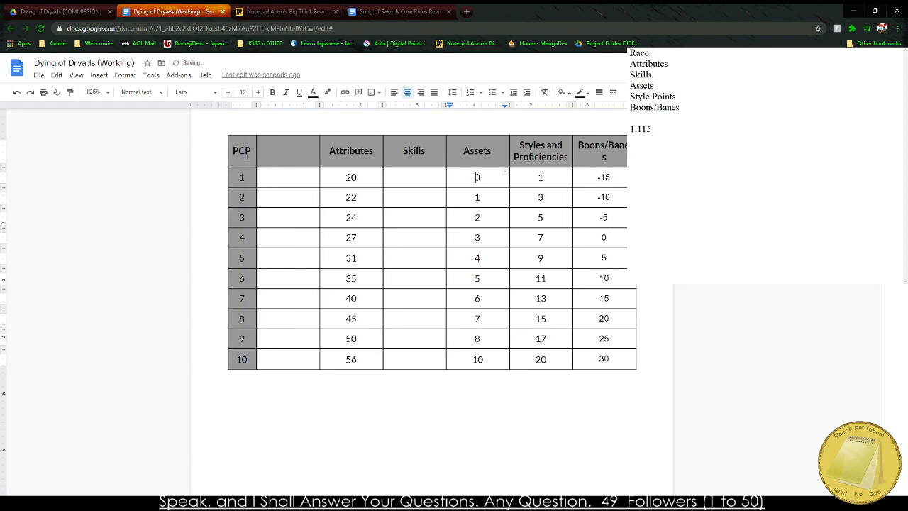
click(631, 258)
Reword the Boons/Banes heading as Boons and Banes, split over two lines.
click(632, 150)
key(BackSpace)
key(Return)
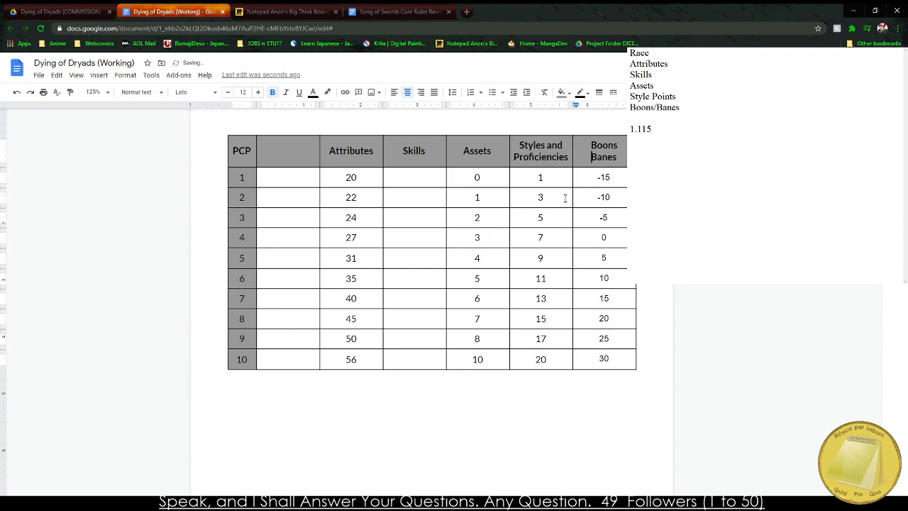
text(and)
Fill the Skills column for PCP 1 to 10 with the values 1 through 10 in order.
click(408, 175)
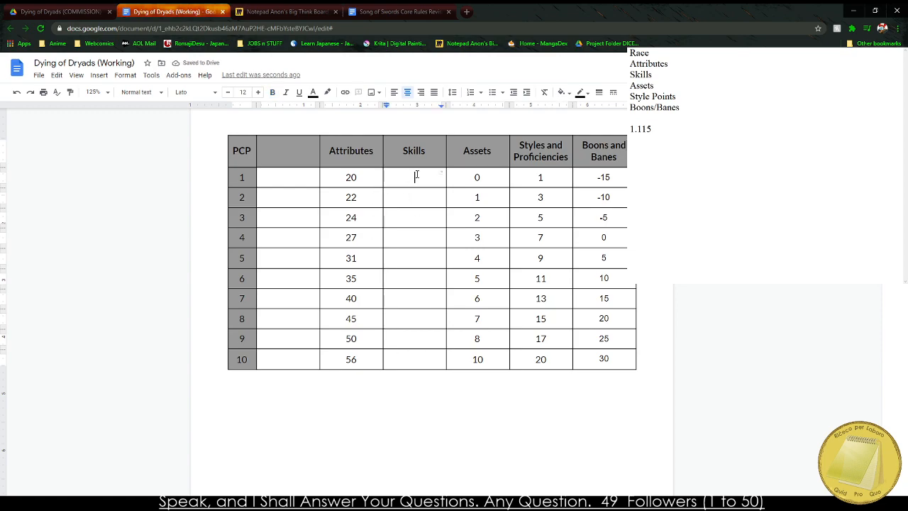
click(278, 503)
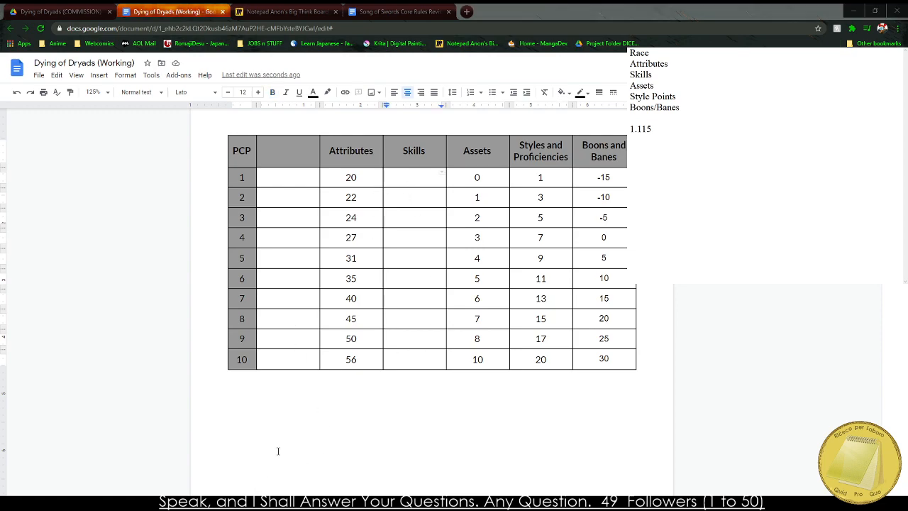
click(297, 390)
click(412, 177)
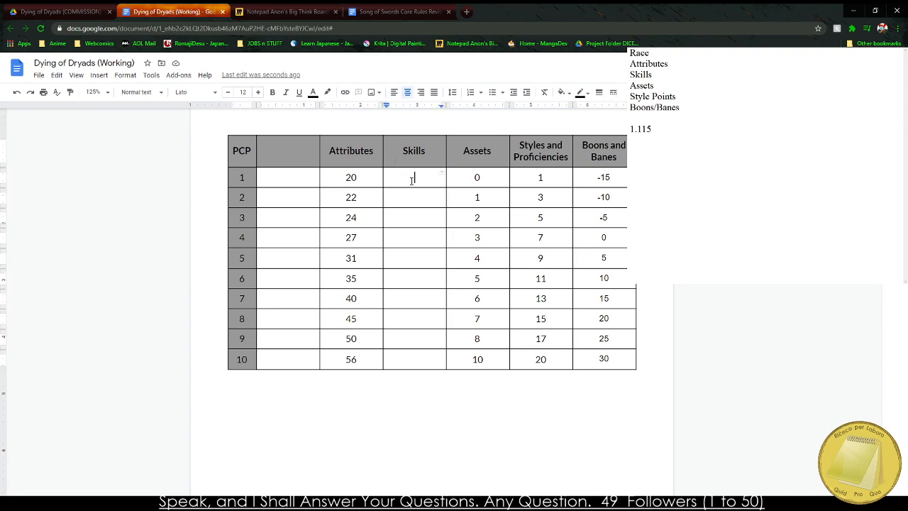
text(1)
key(Down)
text(2)
key(Down)
text(3)
key(Down)
text(4)
key(Down)
text(5)
key(Down)
text(6)
key(Down)
text(7)
click(419, 332)
text(8)
click(417, 319)
text(8)
click(418, 334)
key(BackSpace)
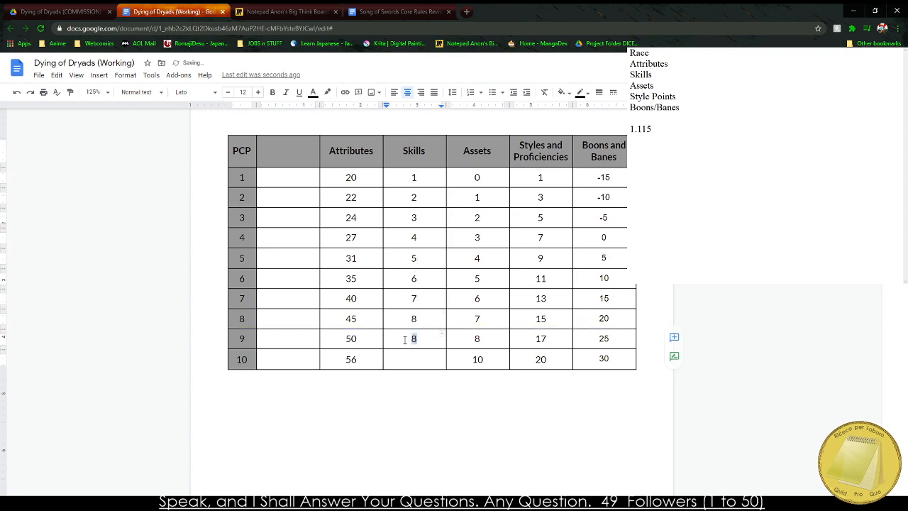
text(9)
drag(416, 357, 446, 361)
text(10)
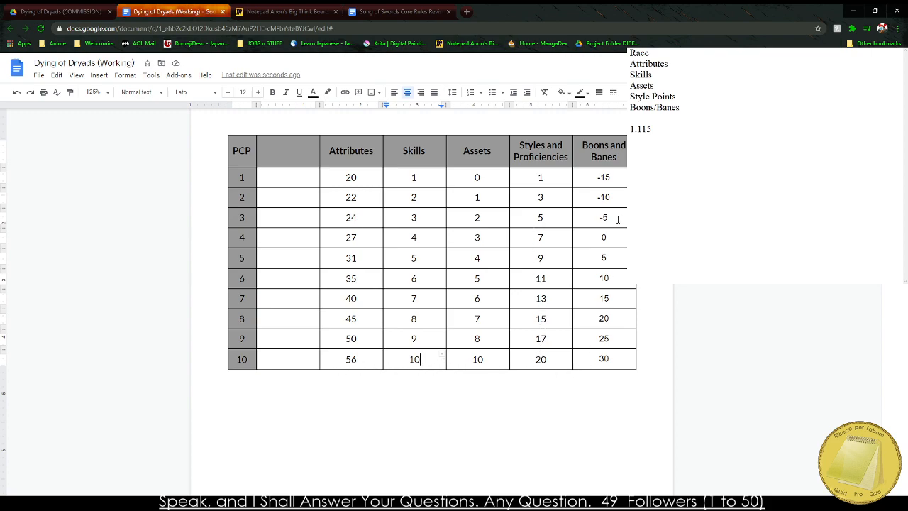
Give the blank column between PCP and Attributes the heading "Health Bar" in quotation marks.
click(278, 151)
text(Humanity)
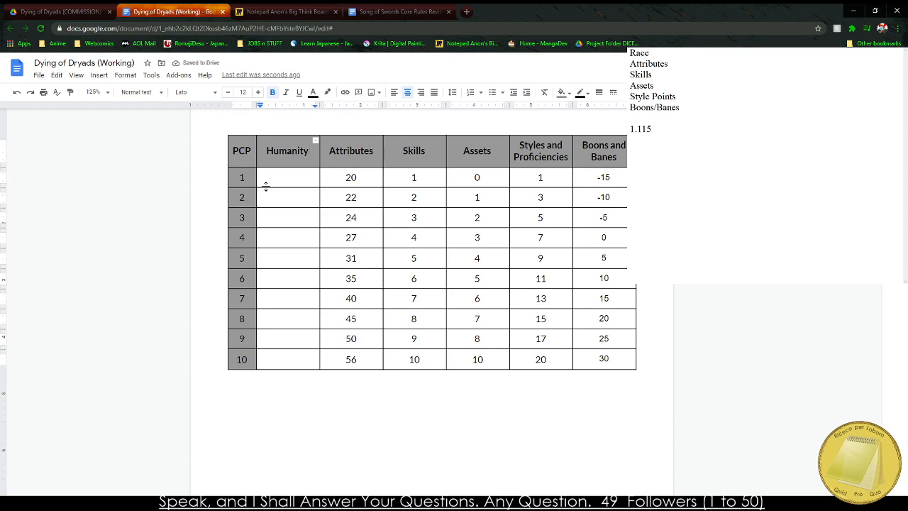
key(BackSpace)
key(BackSpace)
key(BackSpace)
key(BackSpace)
key(BackSpace)
key(BackSpace)
key(BackSpace)
key(BackSpace)
text("H)
text(ealth Bar")
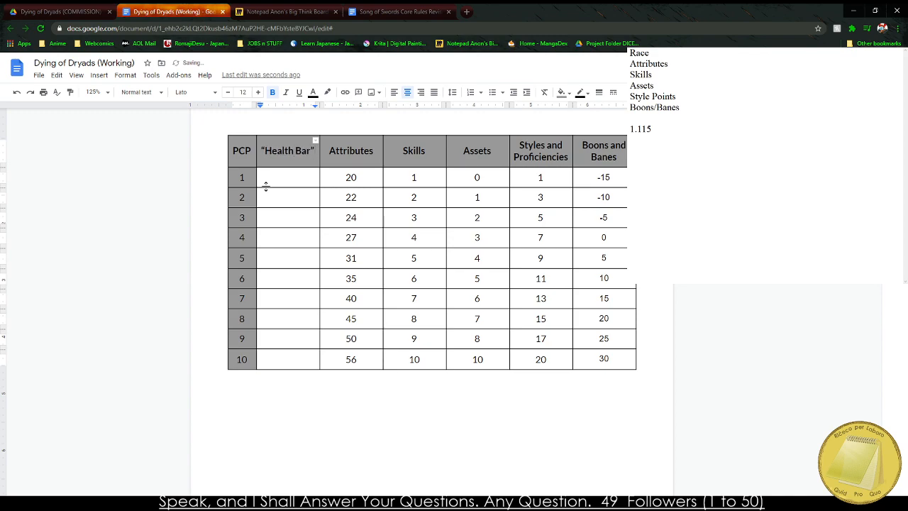
key(Down)
text(5)
key(Down)
key(Down)
text(30)
key(BackSpace)
key(BackSpace)
key(Up)
key(Up)
key(BackSpace)
double_click(284, 159)
triple_click(283, 160)
click(277, 181)
click(326, 174)
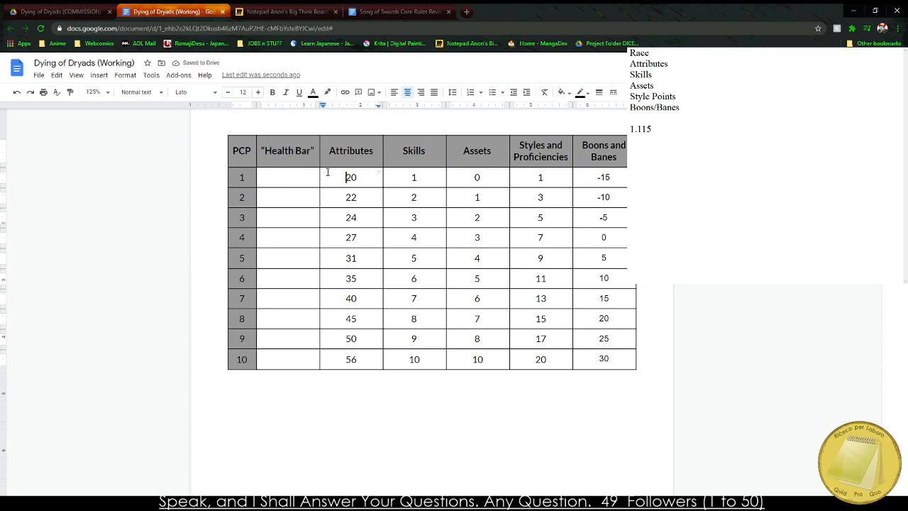
Review the PCP table's values alongside the Wanderer's Power chart on the preceding page.
drag(347, 177, 604, 356)
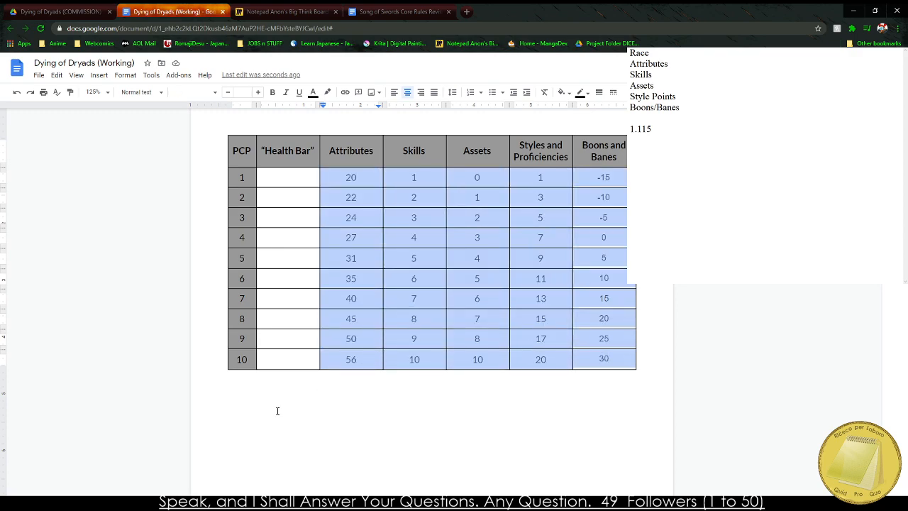
click(235, 415)
scroll(269, 356, up, 10)
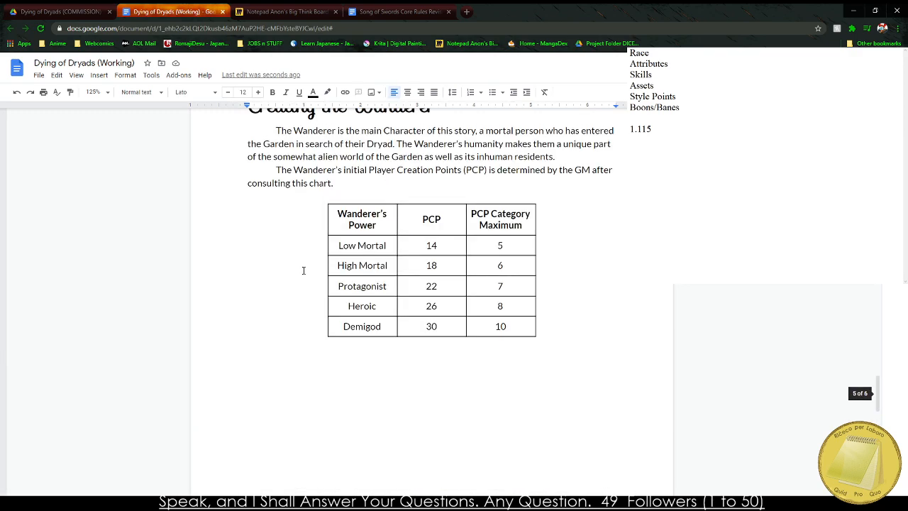
scroll(290, 307, down, 3)
scroll(283, 320, down, 5)
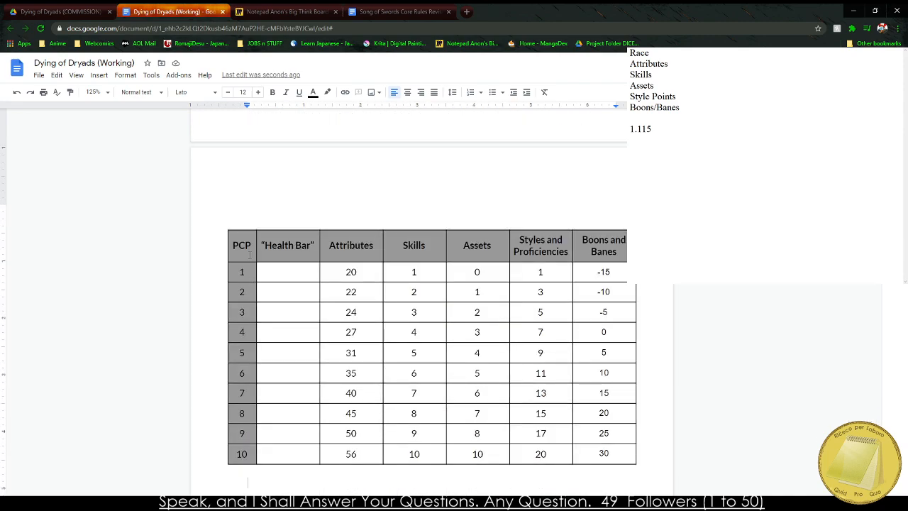
scroll(271, 253, up, 7)
click(291, 271)
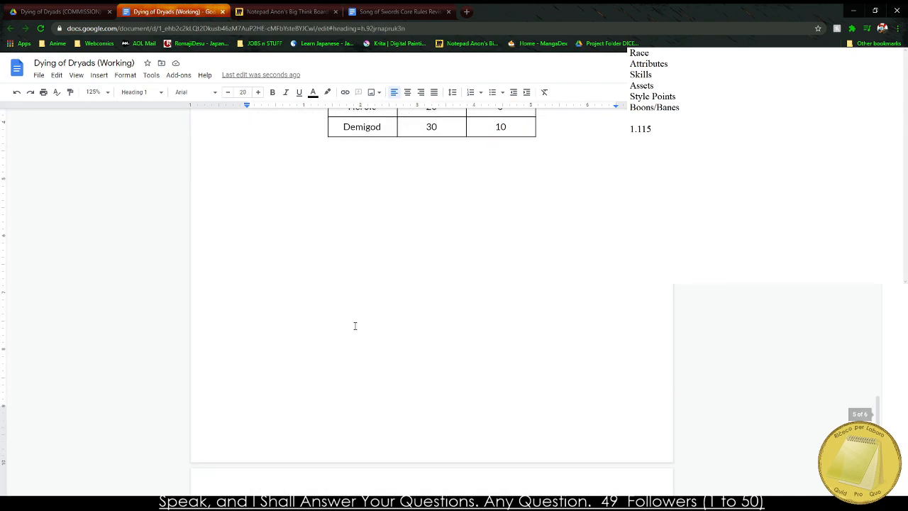
Remove the blank lines above the PCP table so it follows the Wanderer's Power chart, and make the remaining empty line Normal text.
key(BackSpace)
key(BackSpace)
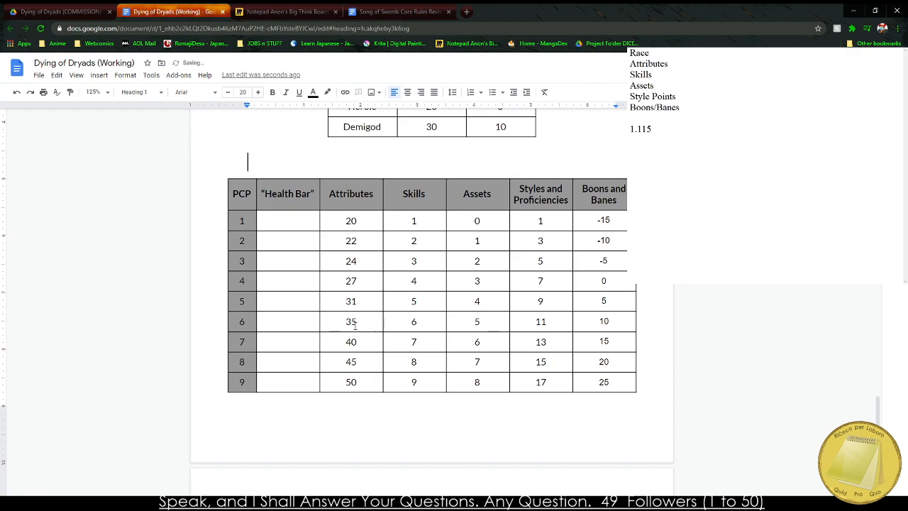
click(138, 93)
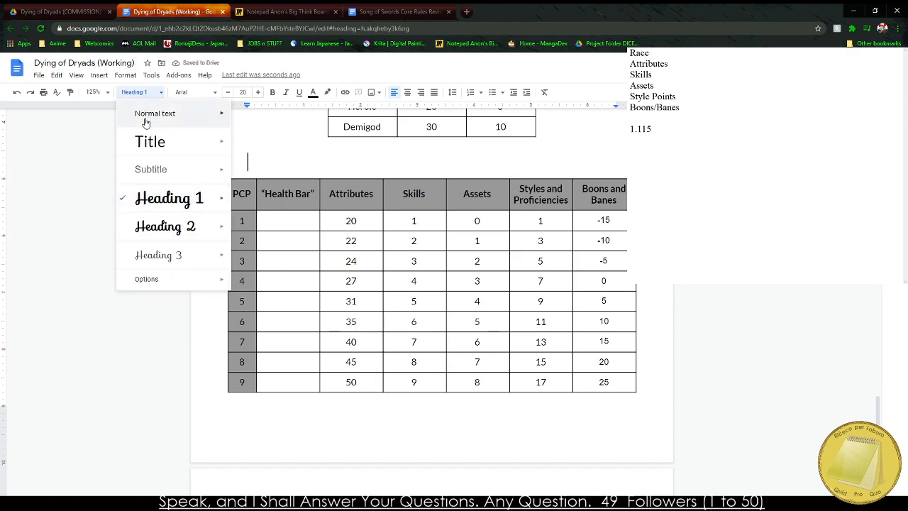
click(149, 126)
Shade the header row of the Wanderer's Power chart gray to match the header of the PCP table.
scroll(318, 253, up, 3)
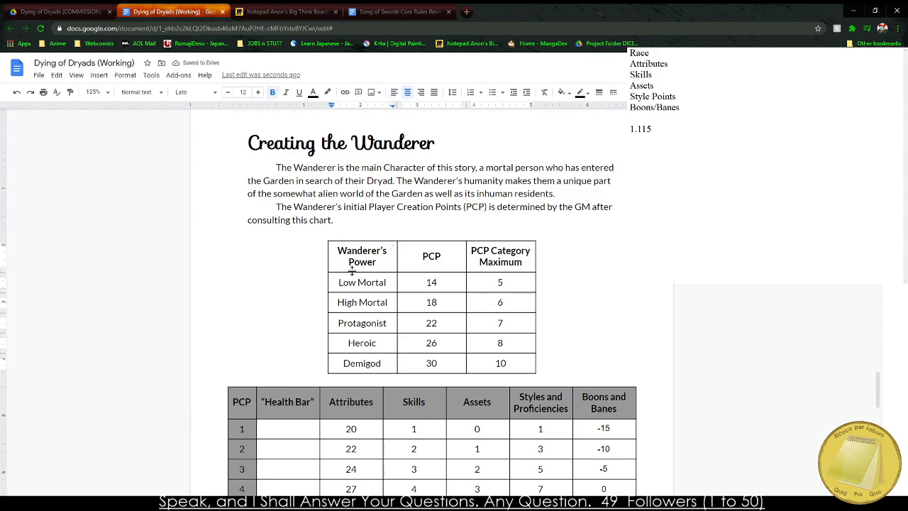
drag(352, 257, 500, 259)
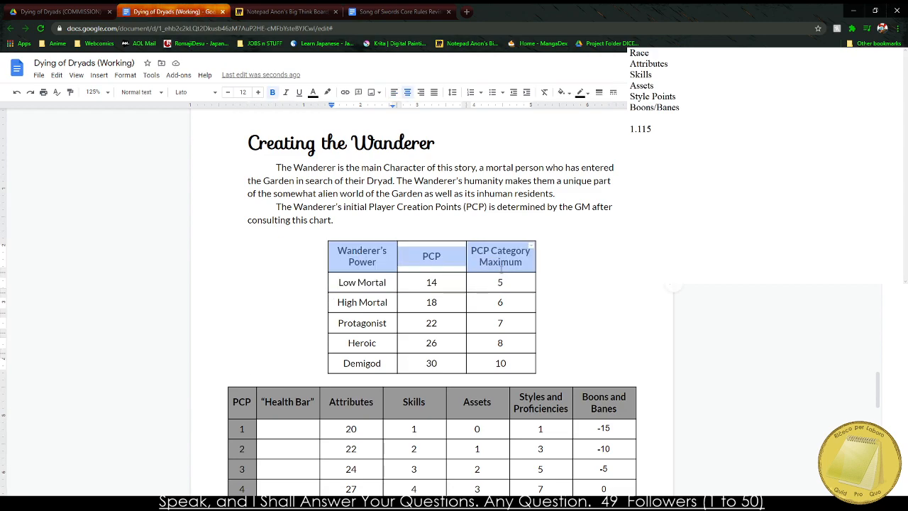
right_click(500, 259)
click(423, 257)
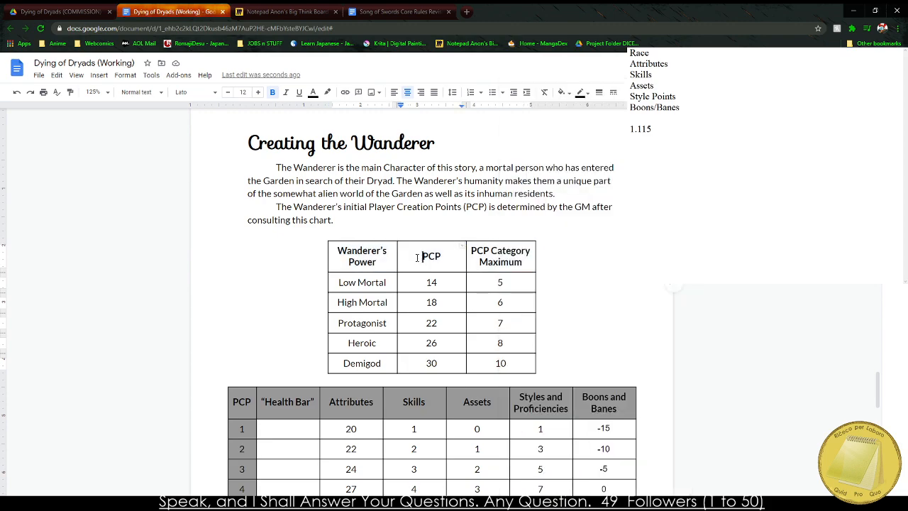
drag(366, 250, 461, 246)
click(264, 401)
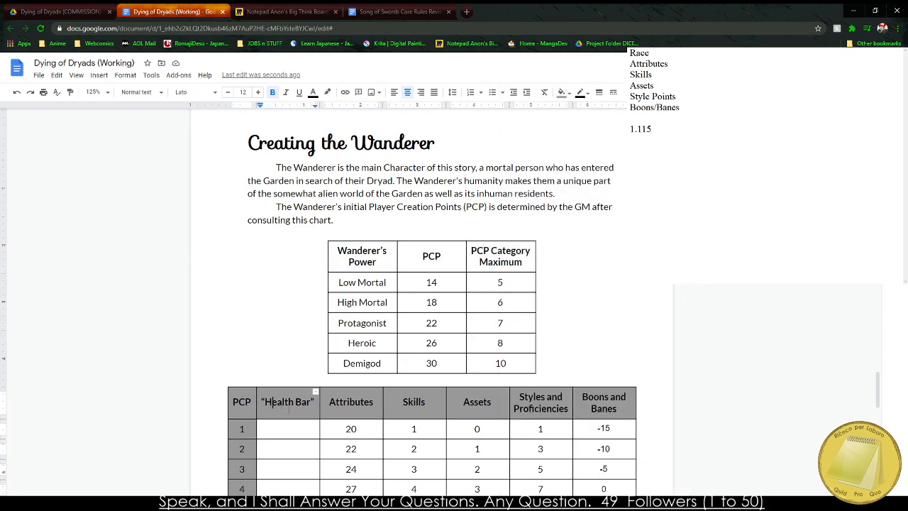
drag(289, 408, 478, 411)
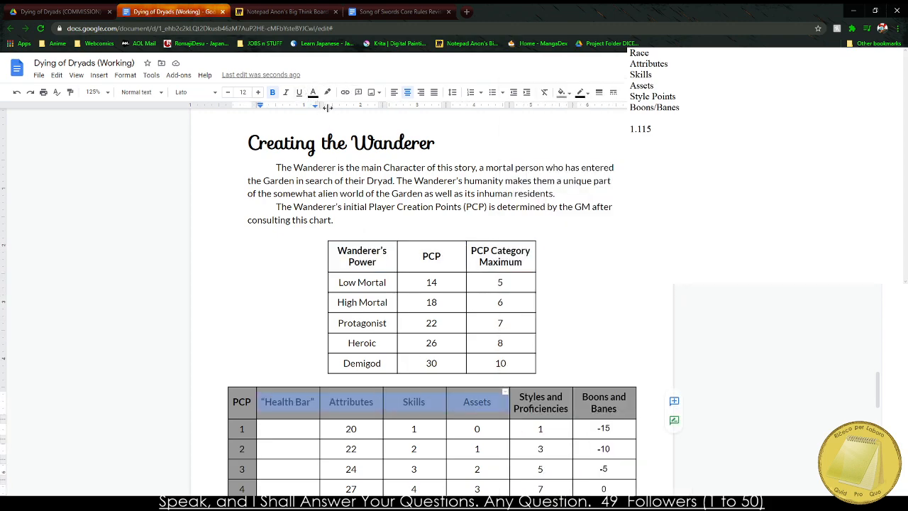
drag(367, 254, 500, 259)
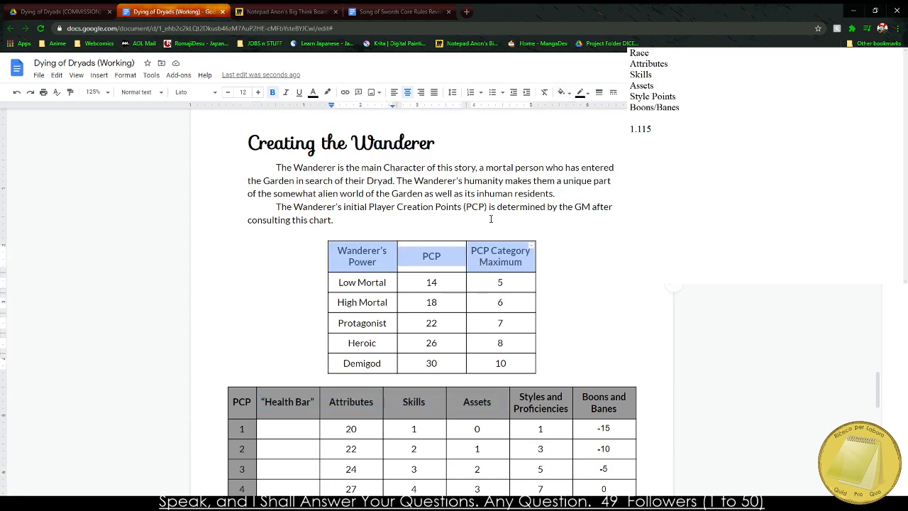
click(561, 92)
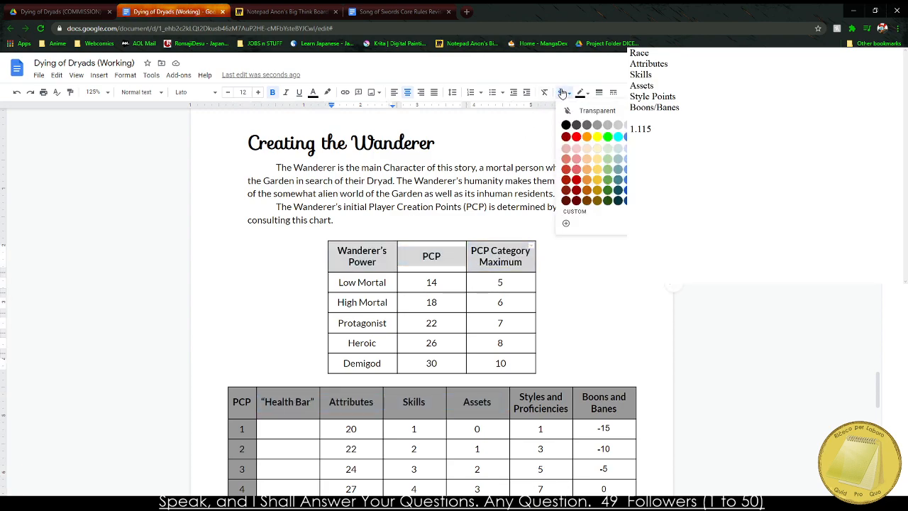
click(596, 125)
click(441, 256)
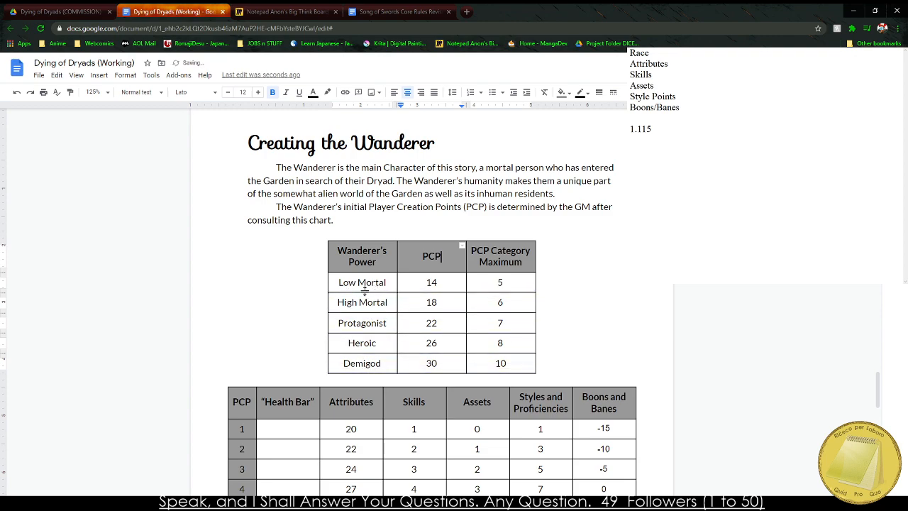
Bold the power names from Low Mortal to Demigod and shade their cells the same gray as the header row.
drag(359, 282, 387, 352)
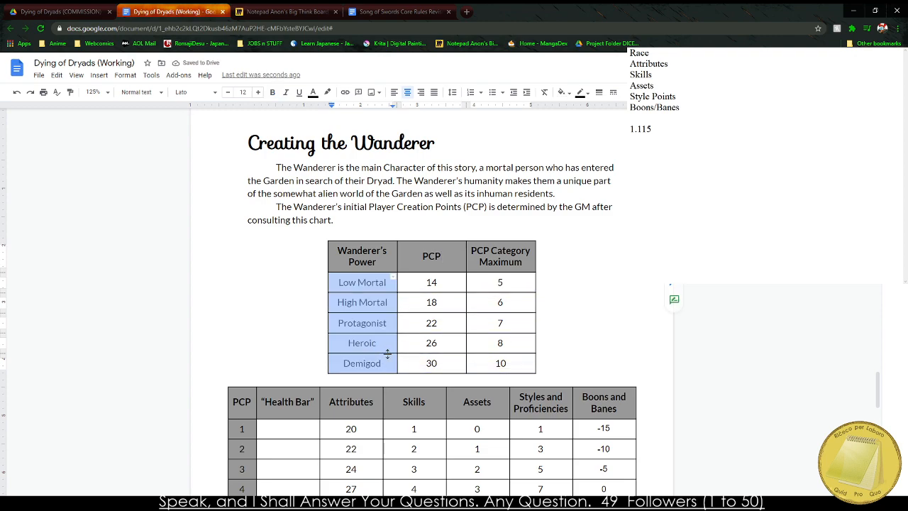
click(561, 92)
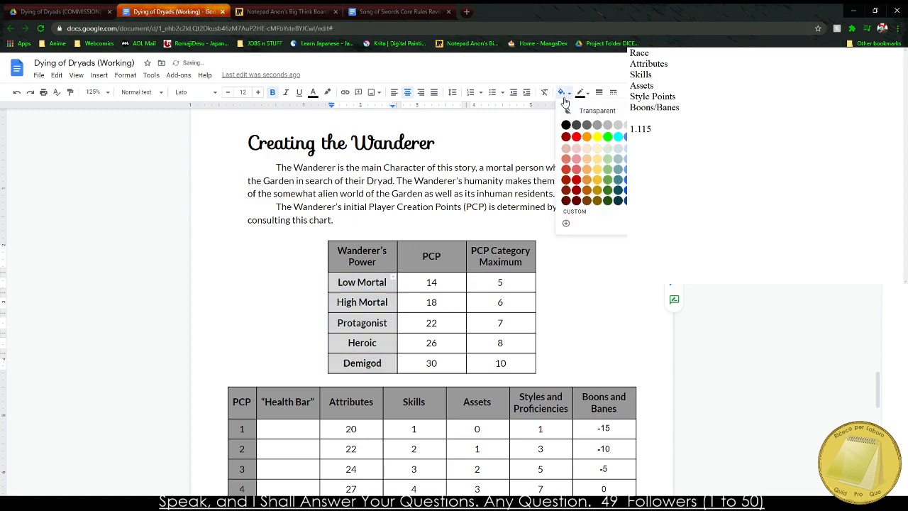
click(595, 128)
click(522, 252)
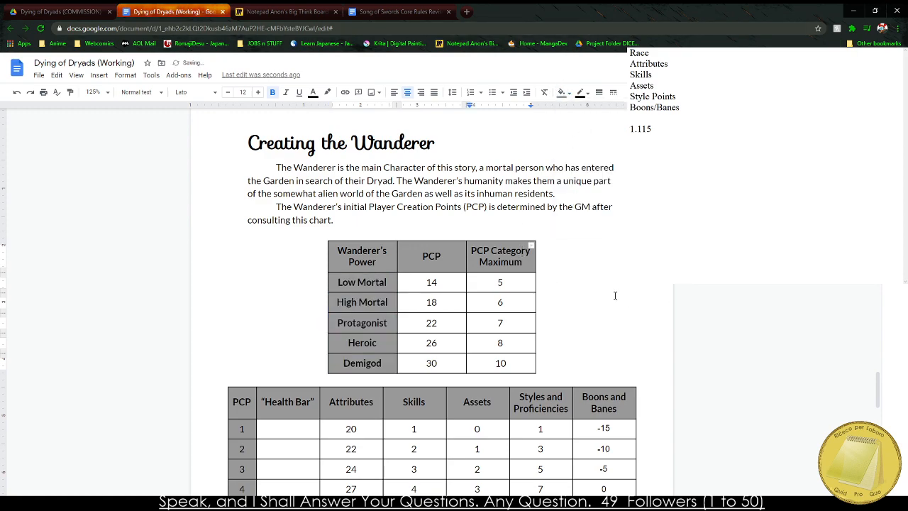
Remove the bold from the power names Low Mortal to Demigod in the Wanderer's Power chart.
scroll(390, 201, down, 2)
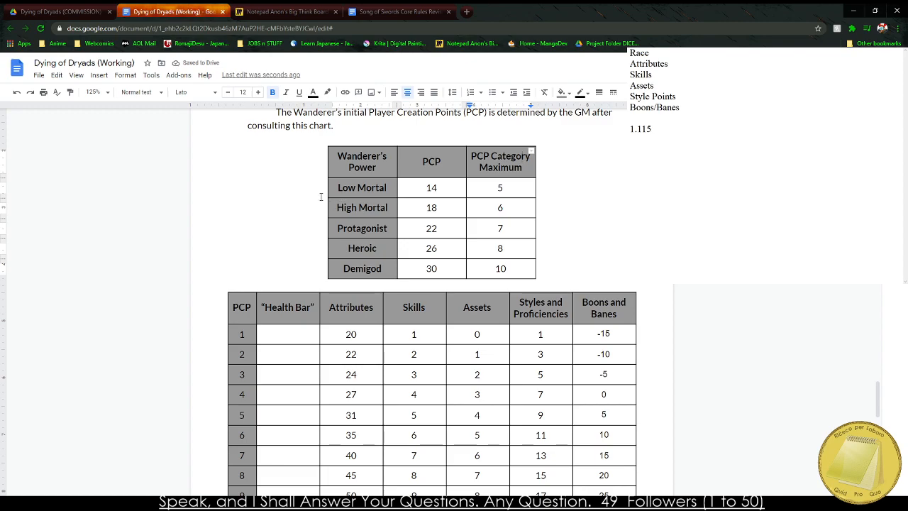
drag(347, 190, 405, 292)
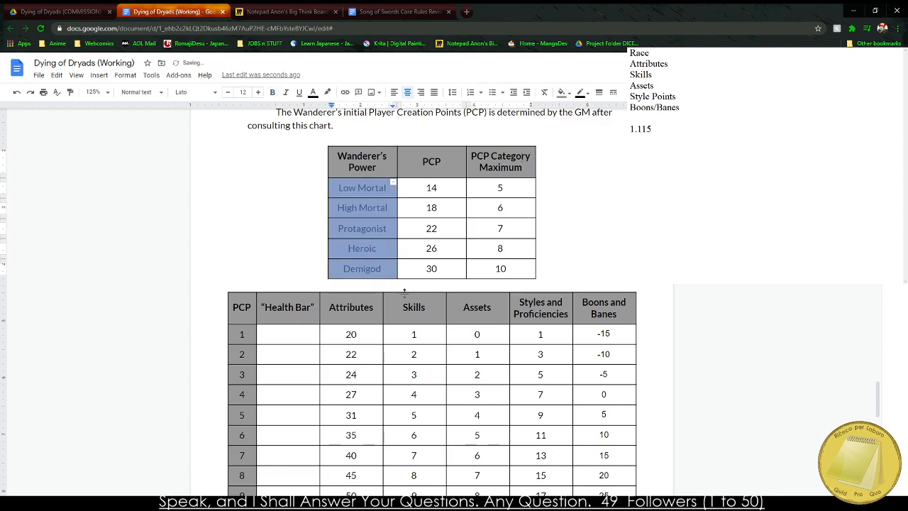
click(579, 262)
Review the two shaded tables and the blank page that follows the PCP table.
scroll(539, 265, down, 7)
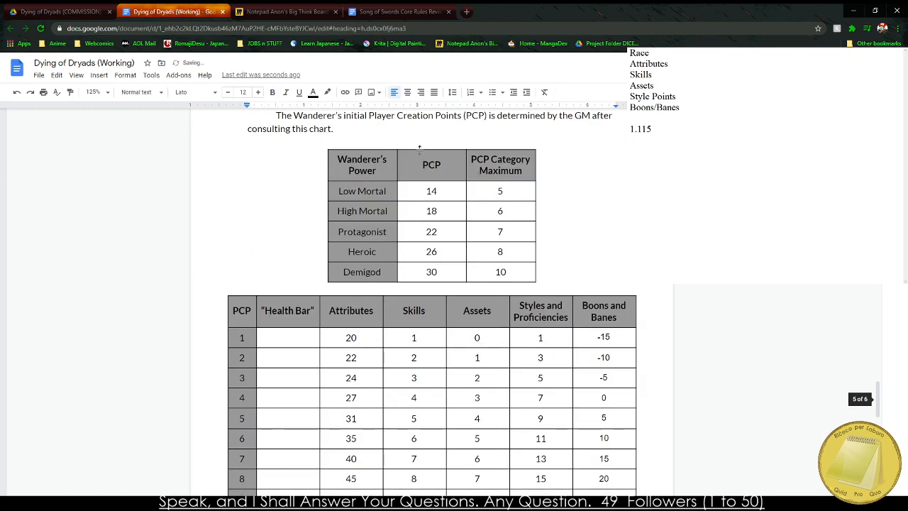
click(231, 503)
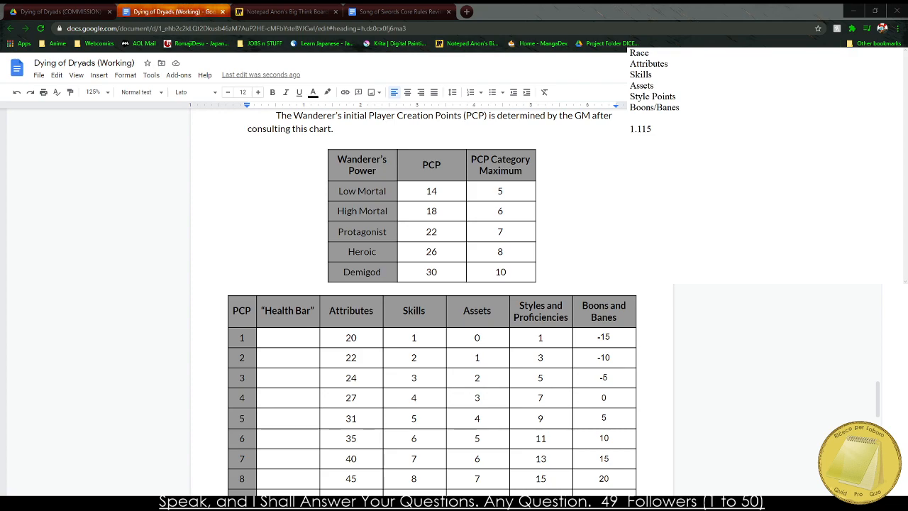
click(264, 200)
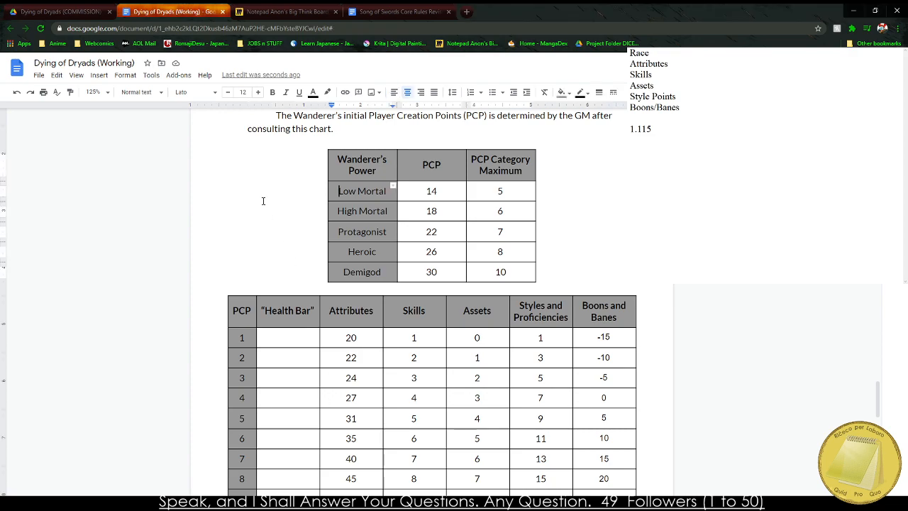
scroll(246, 334, down, 4)
click(229, 434)
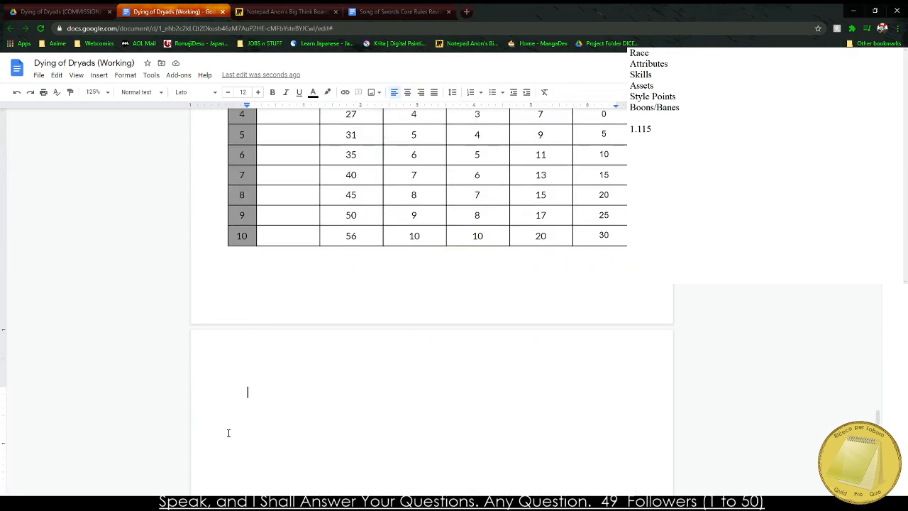
scroll(228, 433, up, 2)
click(389, 126)
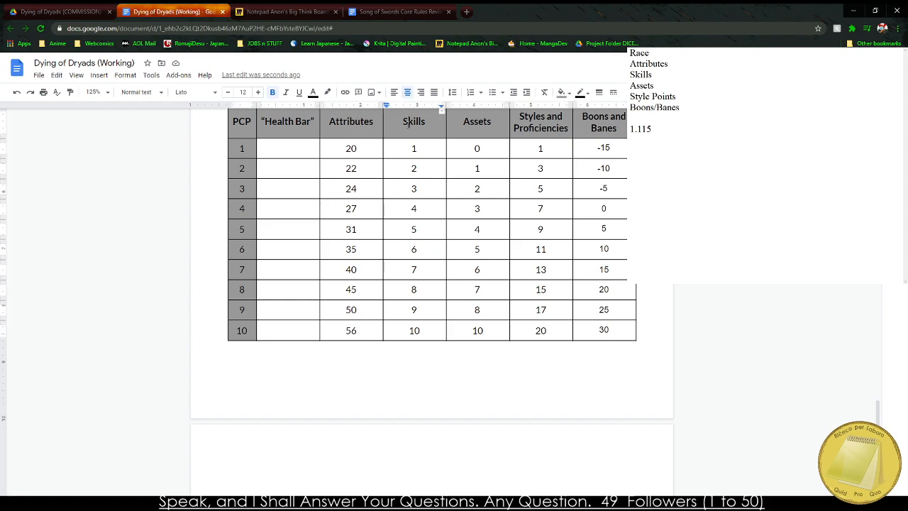
click(594, 128)
scroll(320, 206, down, 5)
Add a Heading 2 reading "Attributes" on the blank page after the PCP table.
click(292, 263)
scroll(239, 361, up, 3)
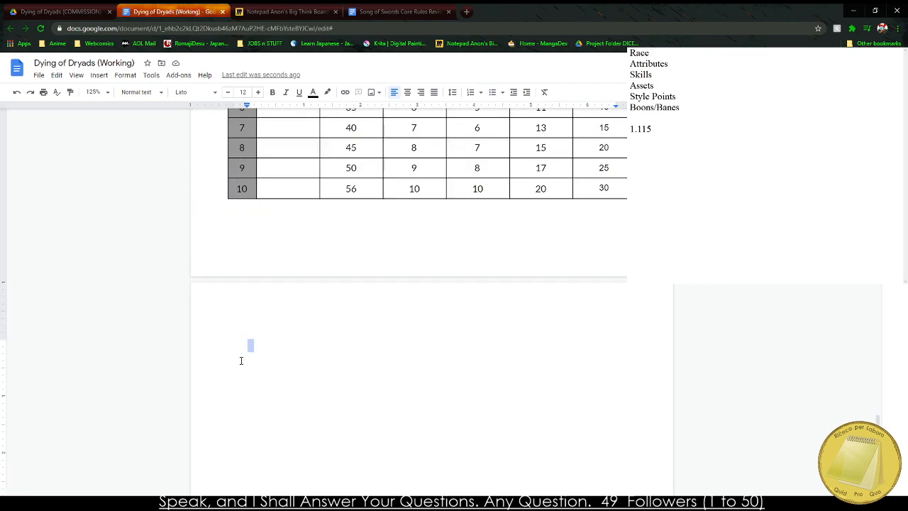
click(142, 91)
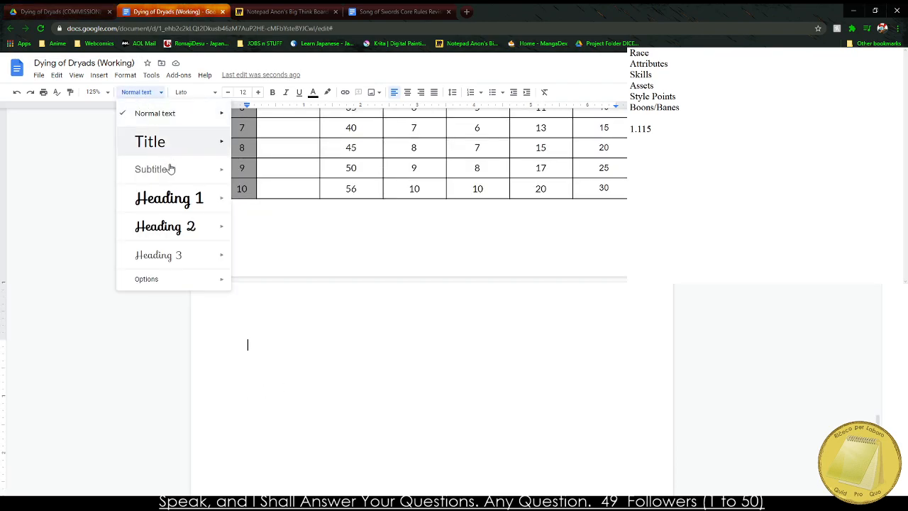
mouse_move(213, 227)
click(274, 220)
text(Attributes)
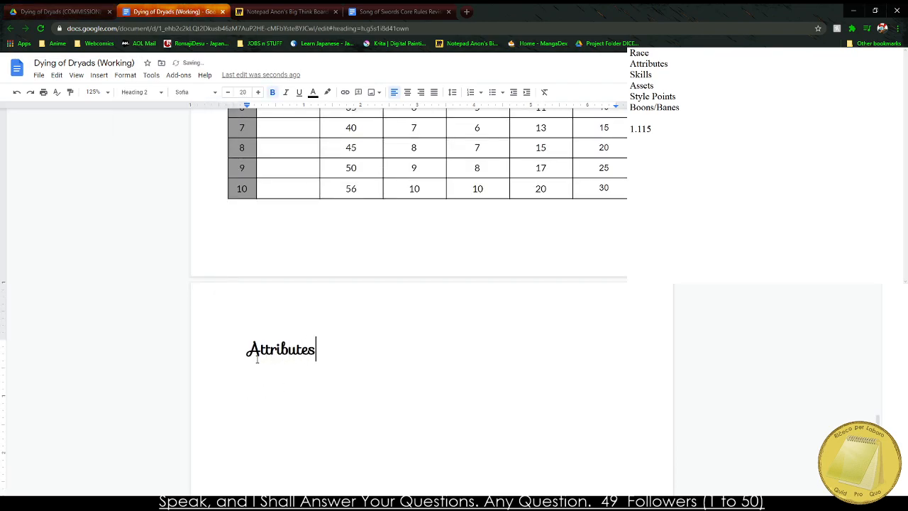
key(Return)
Begin an indented paragraph below the Attributes heading with the word "Attributes".
text(Attributes rec)
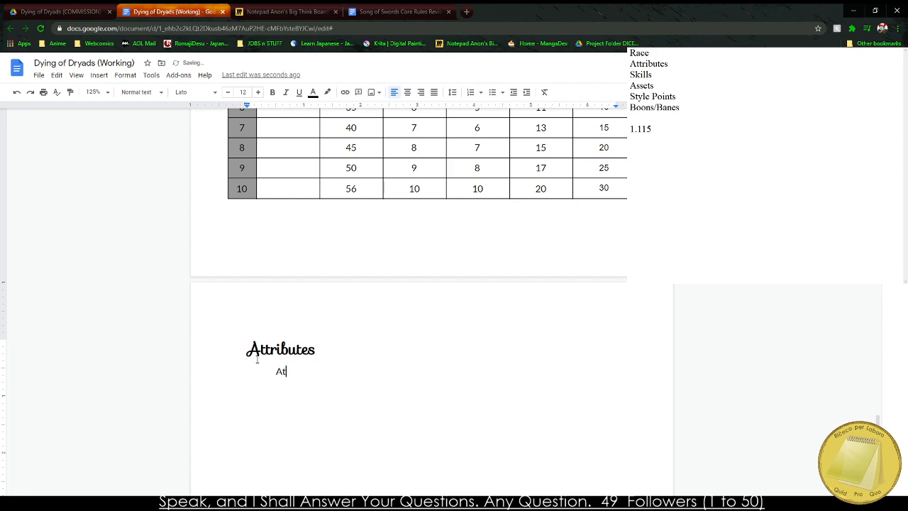
key(BackSpace)
key(BackSpace)
key(BackSpace)
Replace the whole category list in the separate notes window with the draft opening "Attributes represent the Wanderer's innate".
click(655, 129)
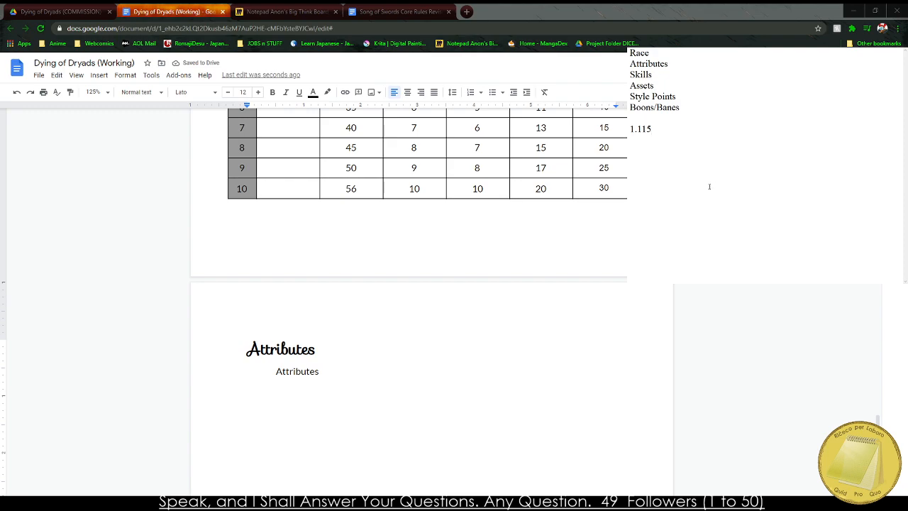
drag(709, 187, 630, 53)
text(Attributes )
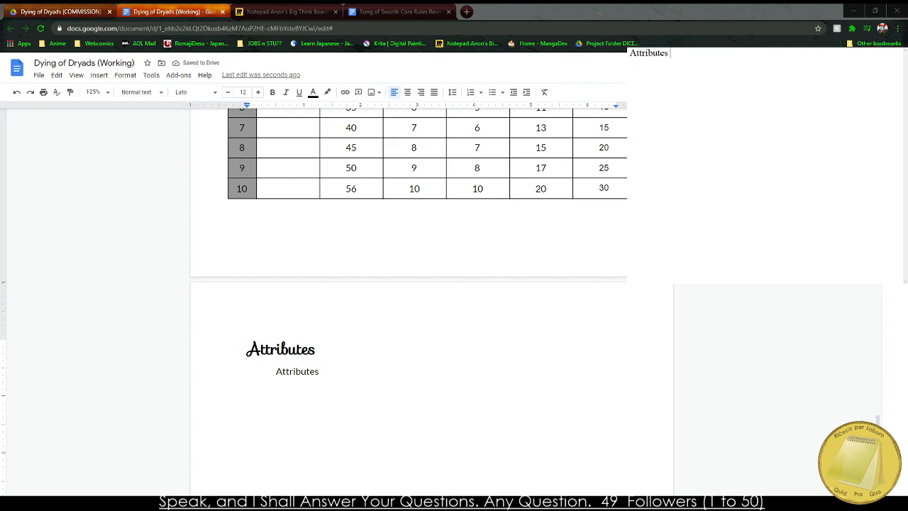
text(represent a Charact)
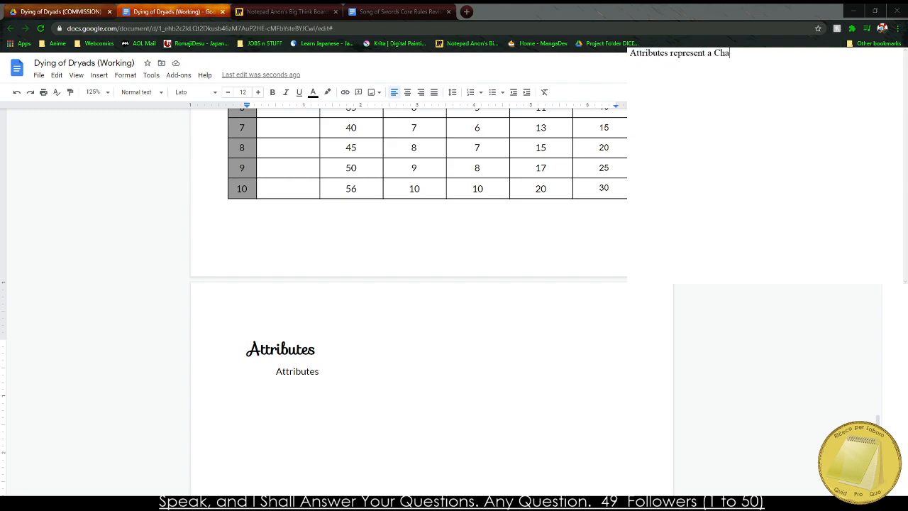
key(BackSpace)
key(BackSpace)
key(BackSpace)
key(BackSpace)
key(BackSpace)
key(BackSpace)
key(BackSpace)
key(BackSpace)
key(BackSpace)
text(the Wanderer's innate)
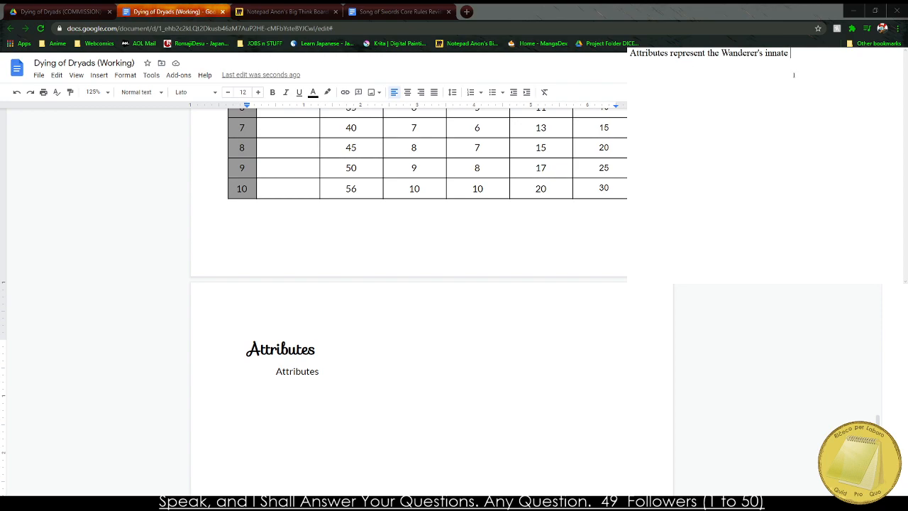
text( physical and mental features )
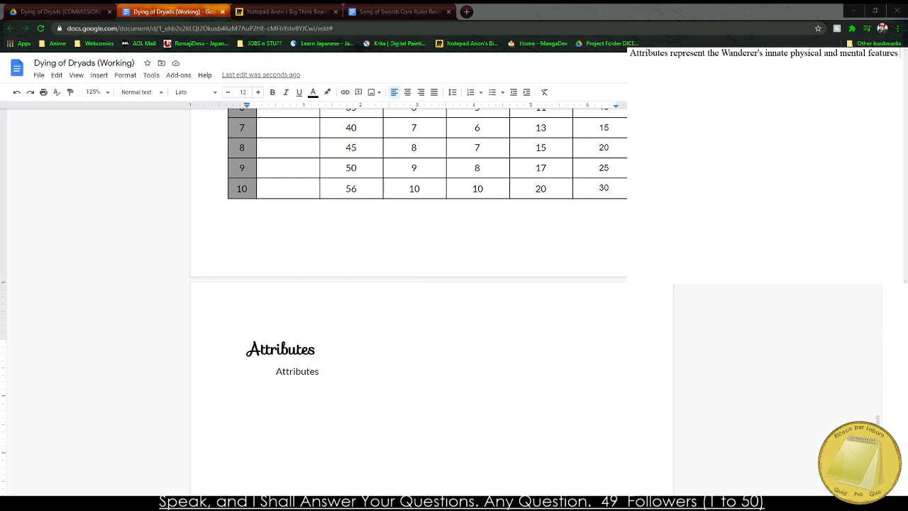
text(as they venture deeper into the Garden an)
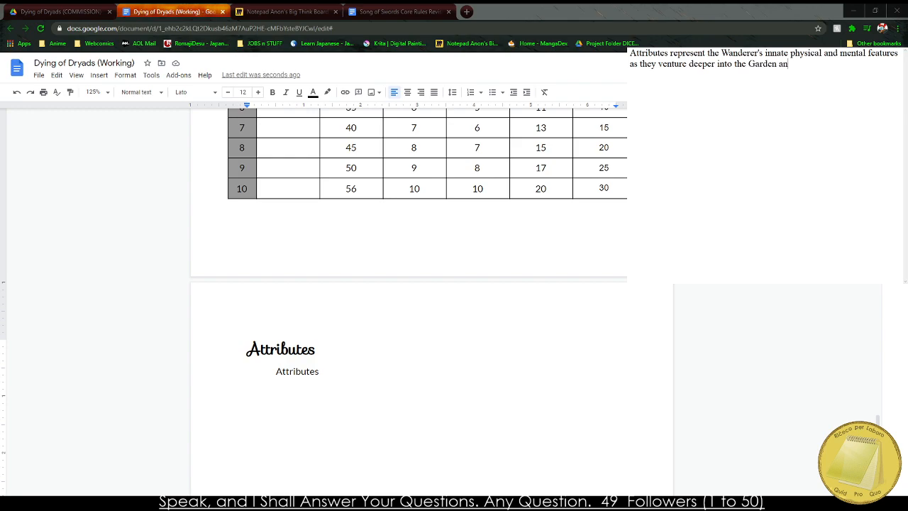
text(d its wild mysteries. a)
Complete the draft's first sentence with "physical and mental features as they venture deeper into the Garden and its wild mysteries.".
key(BackSpace)
Start the draft's second sentence with "Attributes form the core of the Wanderer's Checks".
text(As the)
key(BackSpace)
key(BackSpace)
key(BackSpace)
key(BackSpace)
text(Attributes form the )
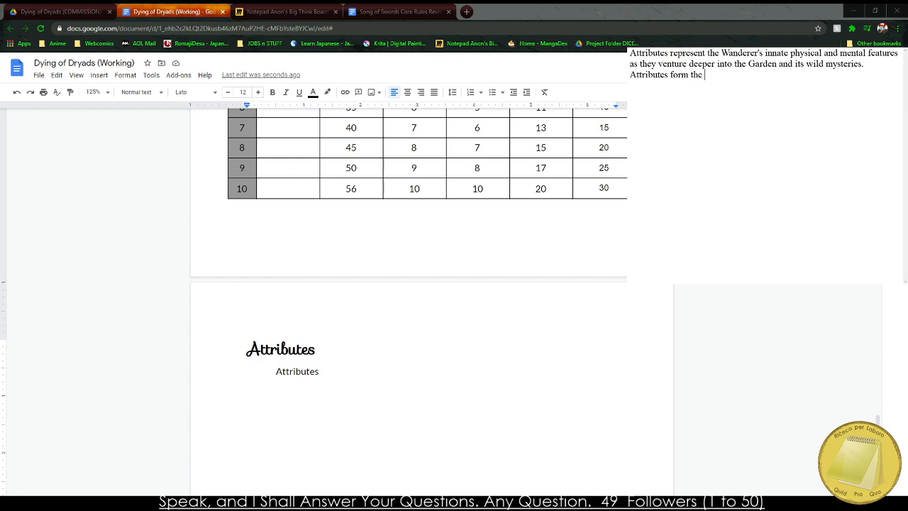
text(core of the Wanderer's Che)
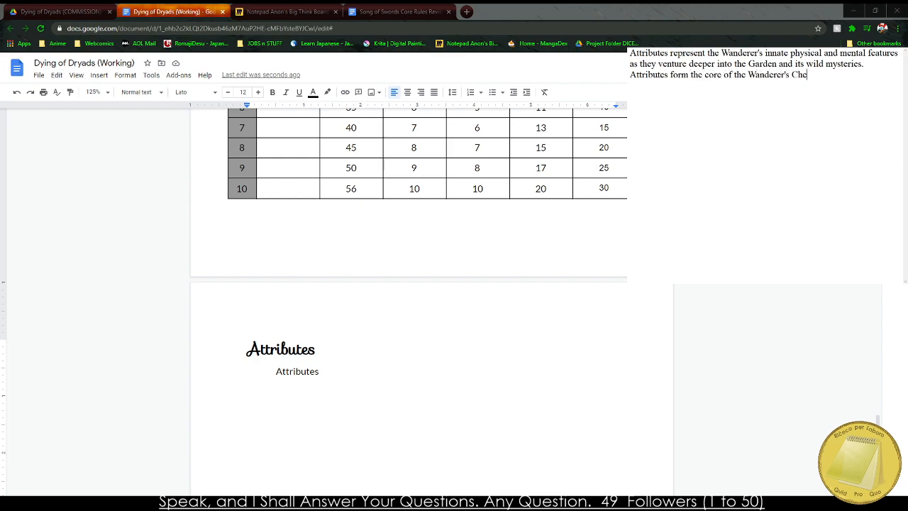
text(cks as they contribute to their)
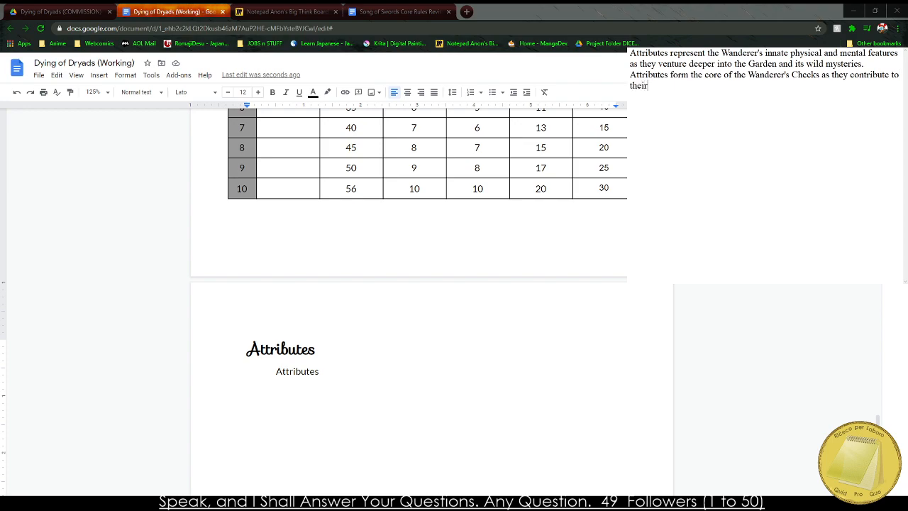
text( overs)
Finish the second sentence with "as they contribute to their overall dice pool in a majority of the action they will be taking.".
key(BackSpace)
text(all dice pool in a majority of the)
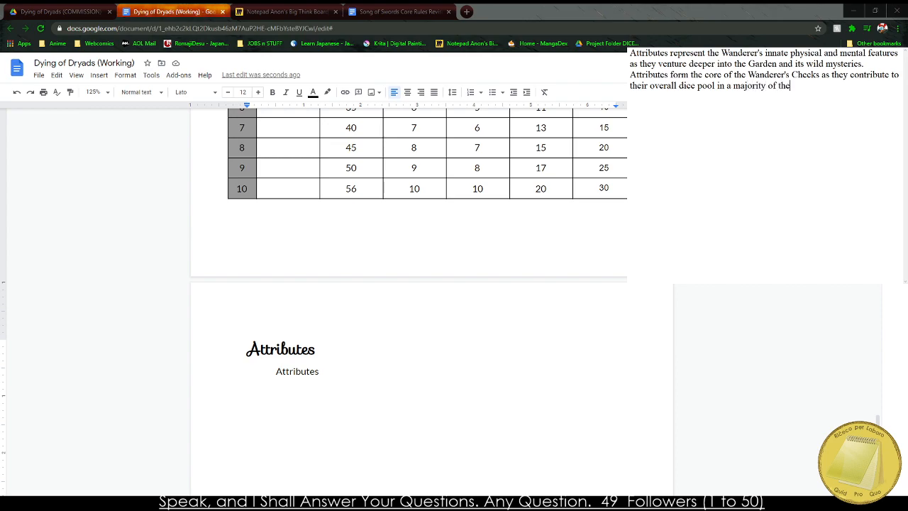
key(BackSpace)
text(action they will be taking.)
Begin a second paragraph with "There are", indent both draft paragraphs, and remove the blank line between them.
key(Return)
key(Return)
text(There are)
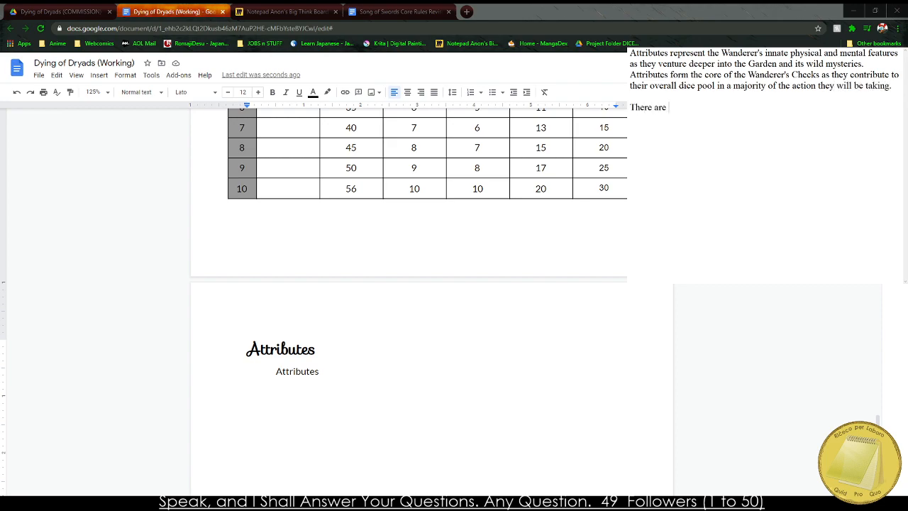
click(631, 54)
key(Tab)
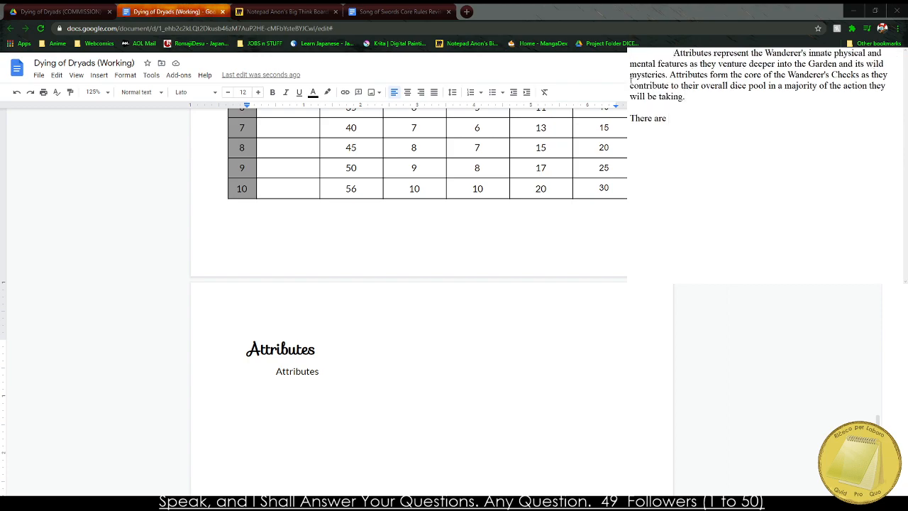
click(631, 119)
key(Tab)
click(639, 103)
key(BackSpace)
Consult the attribute notes on the Miro board and complete the second paragraph's sentence with "8 Core Attributes and 6 Derived Attribtues.".
click(292, 8)
scroll(411, 407, up, 4)
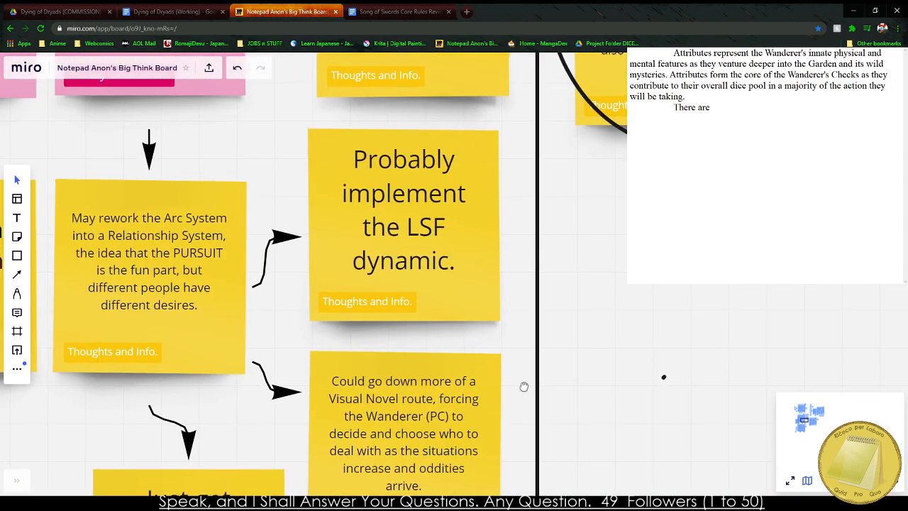
scroll(522, 385, down, 5)
scroll(582, 261, up, 4)
drag(735, 111, 590, 440)
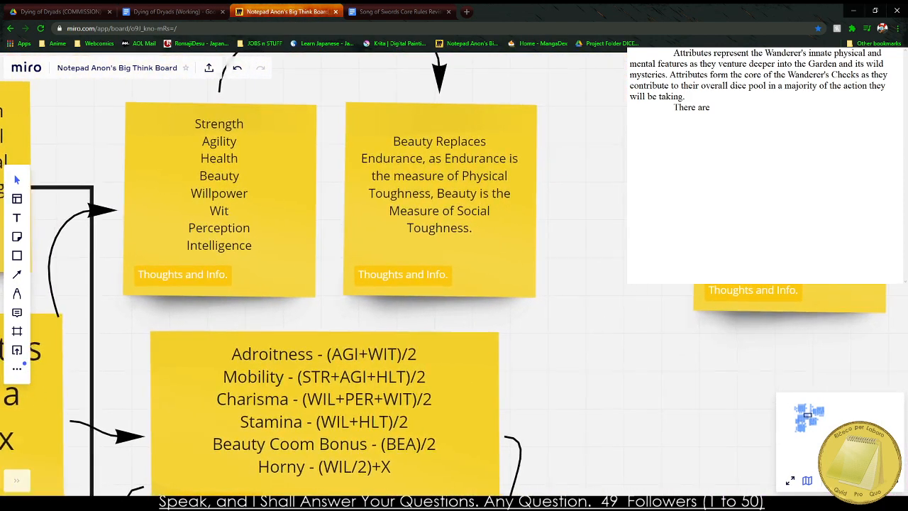
click(630, 107)
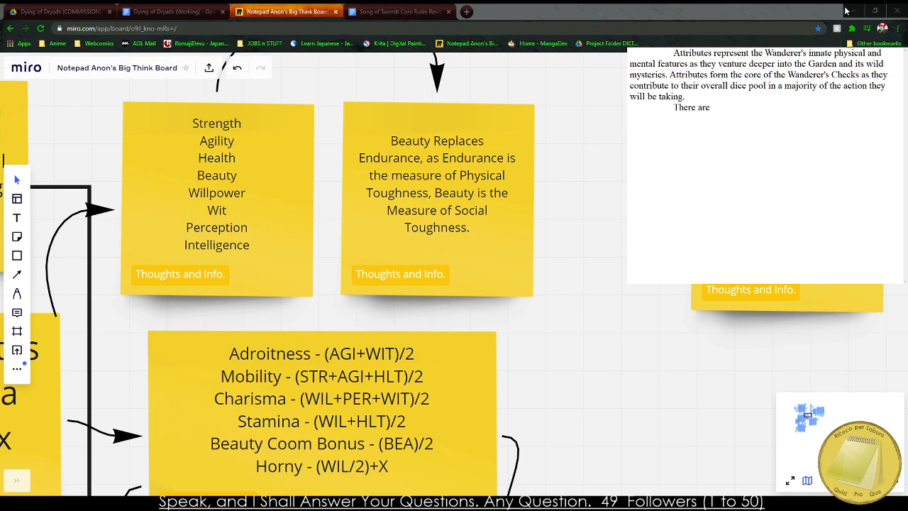
click(751, 111)
text(8 Core Attributes and)
text(6 )
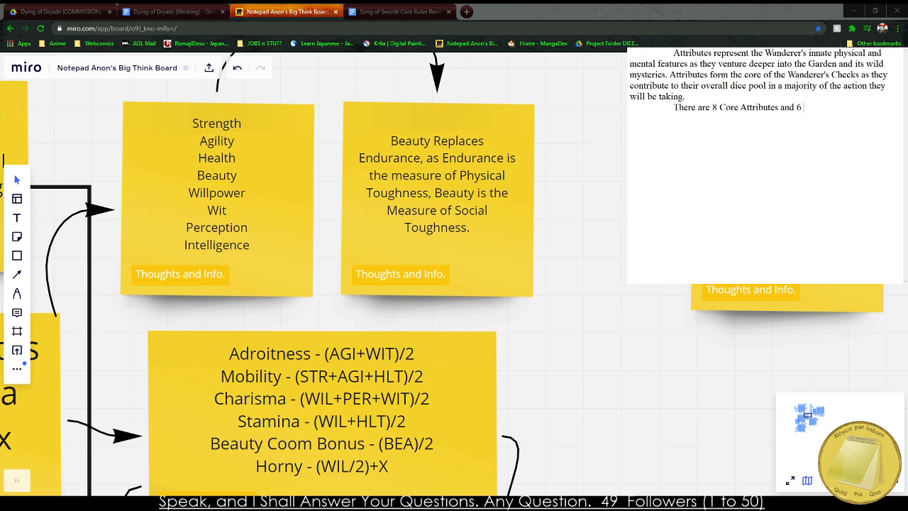
text(Derived Attrib)
text(tbues. The Core At)
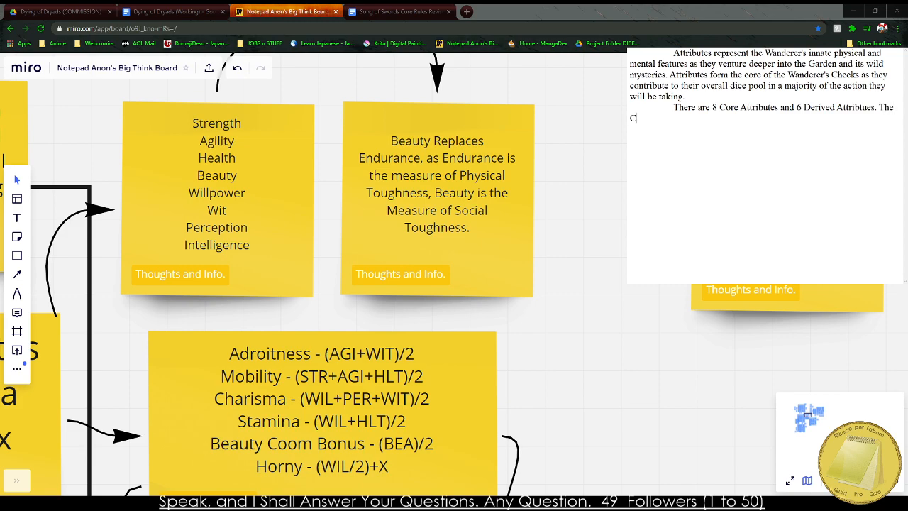
key(BackSpace)
key(BackSpace)
key(BackSpace)
key(BackSpace)
key(BackSpace)
key(BackSpace)
key(BackSpace)
key(BackSpace)
key(BackSpace)
key(BackSpace)
key(BackSpace)
Start a list below the draft paragraphs with Agility and Beauty.
key(Return)
key(Return)
text(Agility )
text(Beauty)
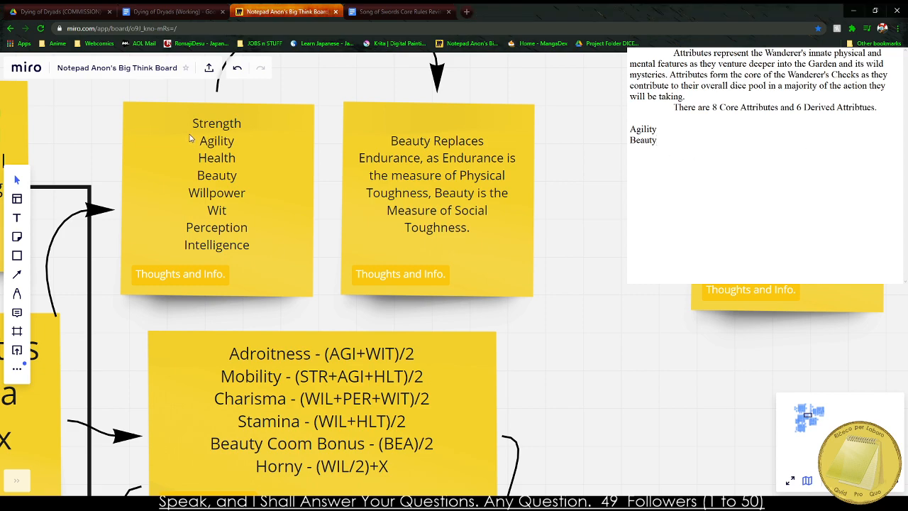
Copy the eight core attribute names from the Miro note into the working Google Docs document without formatting, below the Attributes section's placeholder text.
double_click(231, 163)
click(209, 135)
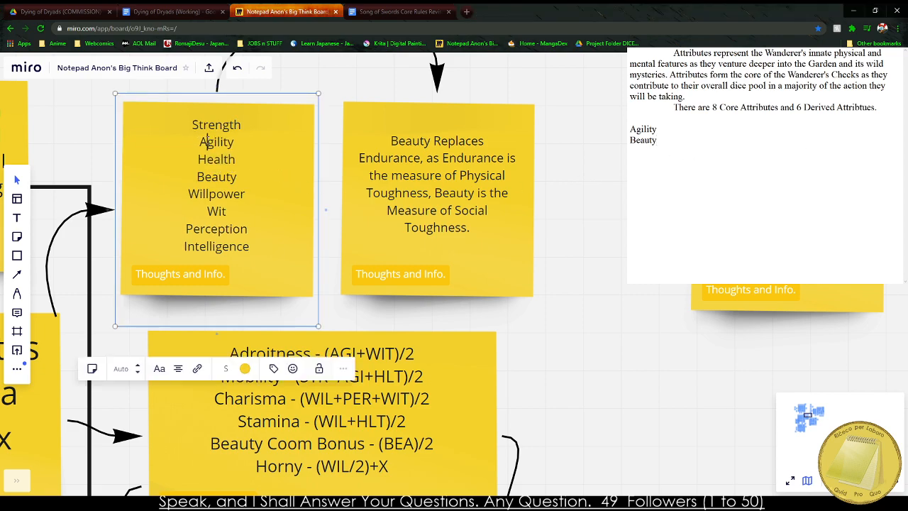
key(ctrl+a)
key(ctrl+c)
click(382, 10)
scroll(332, 369, down, 5)
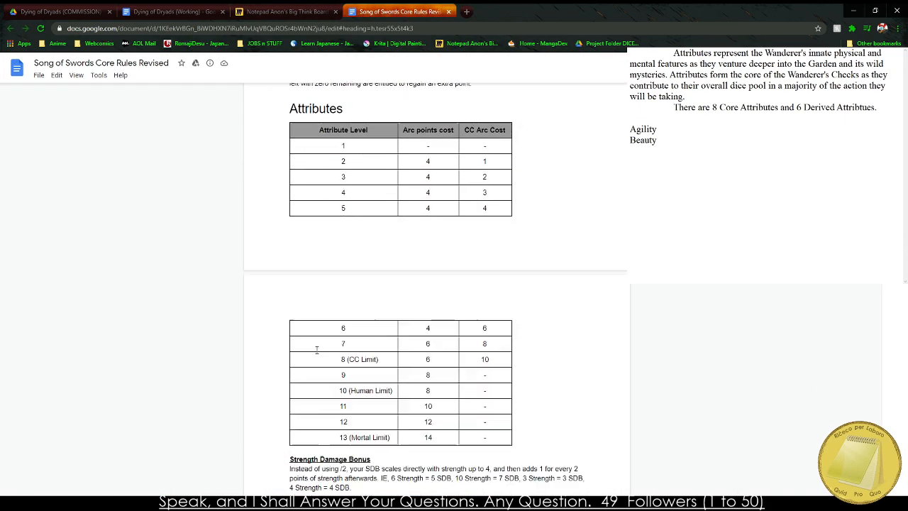
click(208, 8)
scroll(268, 485, down, 1)
scroll(268, 485, down, 1)
click(319, 444)
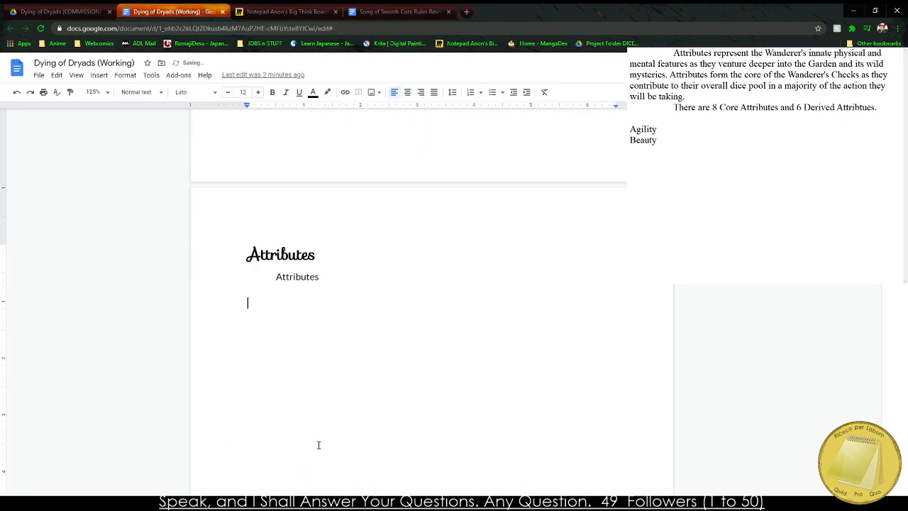
key(ctrl+v)
key(ctrl+z)
right_click(246, 298)
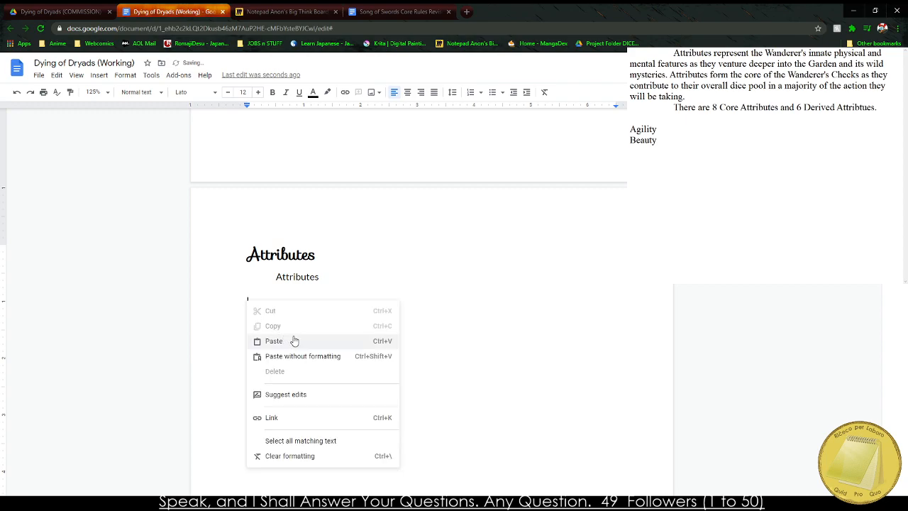
click(302, 355)
Sort the pasted attribute names alphabetically with the Sorted Paragraphs add-on and delete the blank lines above them.
drag(251, 292, 286, 441)
scroll(290, 432, down, 2)
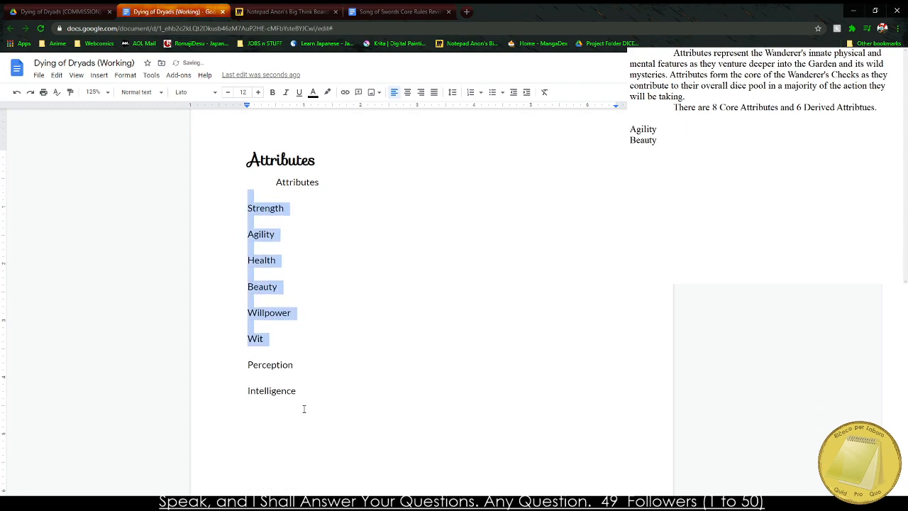
drag(304, 407, 227, 212)
click(178, 74)
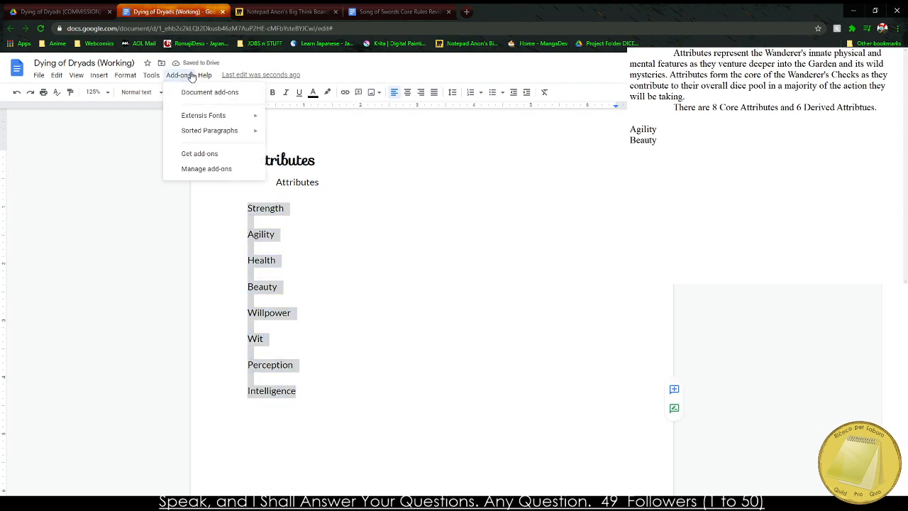
mouse_move(246, 137)
click(287, 135)
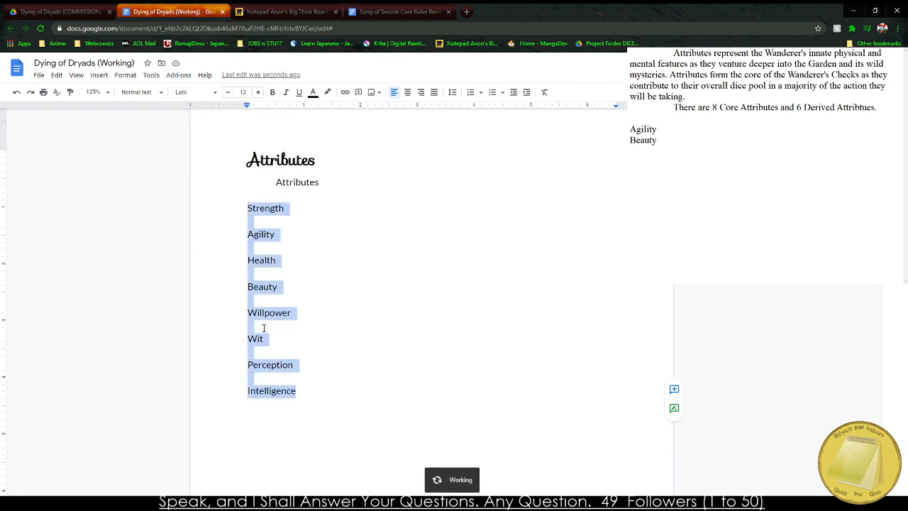
drag(249, 193, 266, 234)
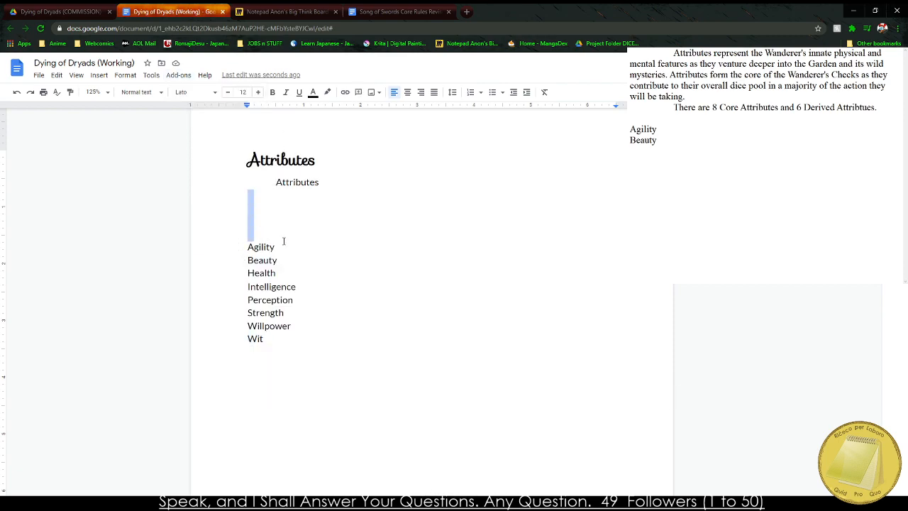
key(BackSpace)
Replace the Agility and Beauty entries in the notes window with the sorted attribute list and remove that list from the document.
drag(198, 191, 280, 284)
key(ctrl+c)
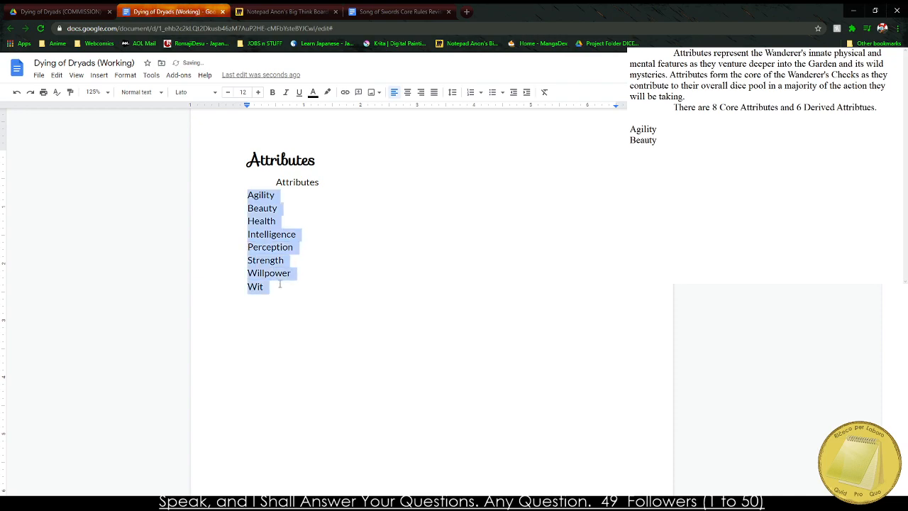
click(723, 227)
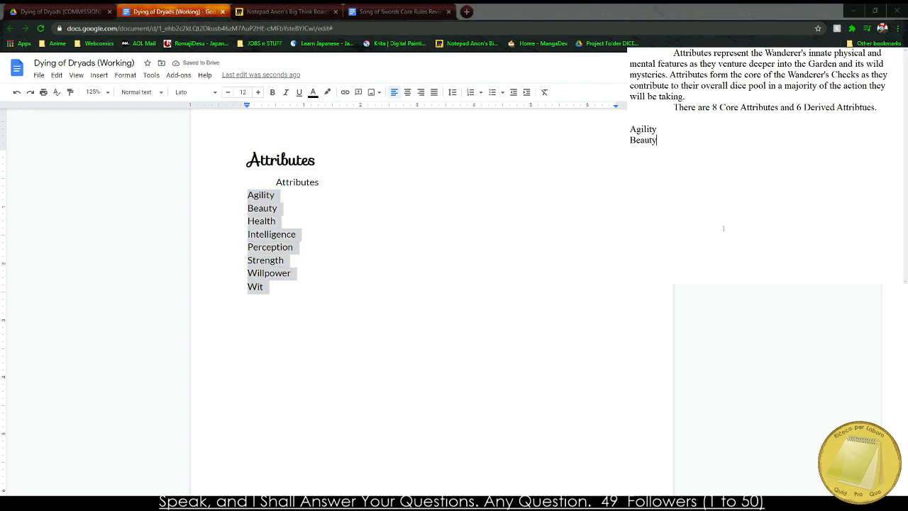
drag(724, 227, 629, 129)
key(ctrl+v)
drag(332, 269, 310, 296)
key(BackSpace)
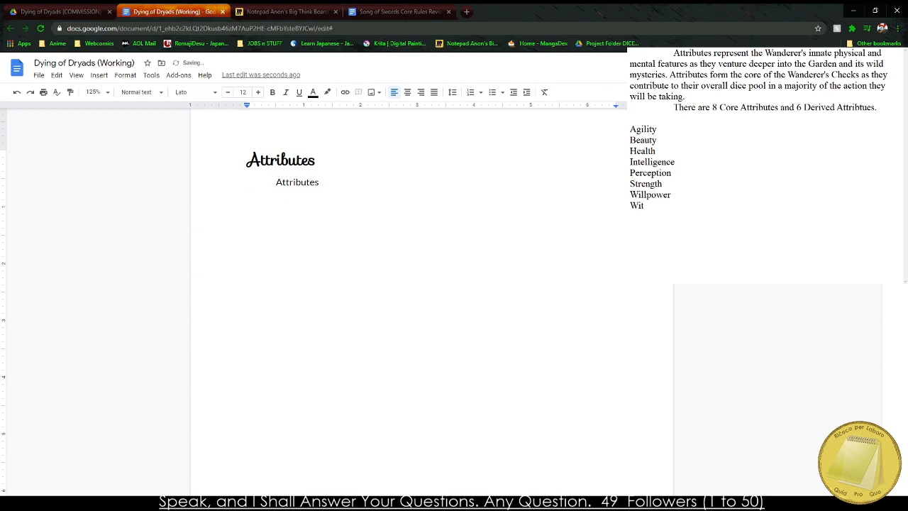
click(631, 216)
click(665, 131)
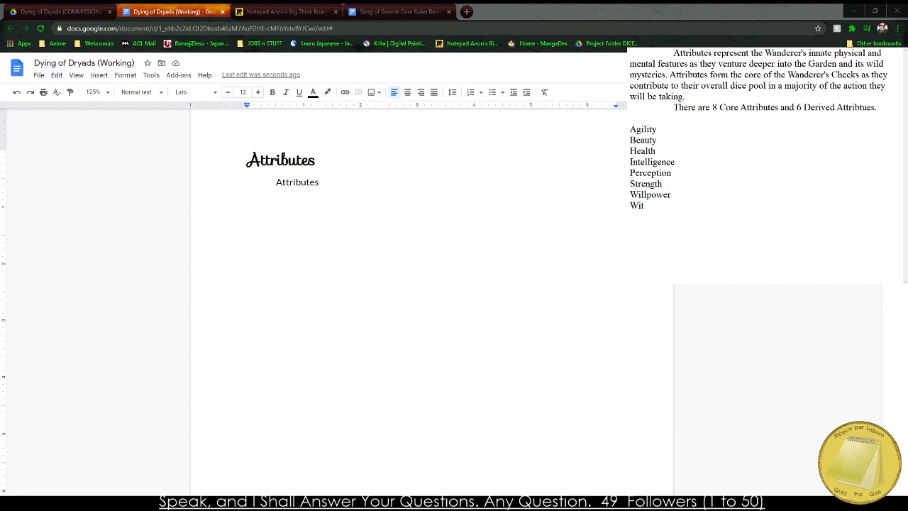
Replace the placeholder word under the Attributes heading with the two drafted paragraphs and remove the extra first-line indent.
click(211, 257)
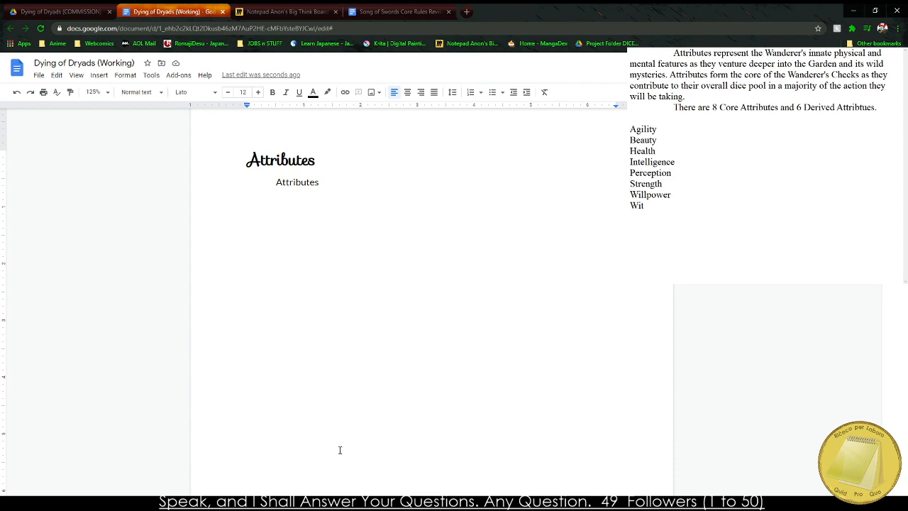
click(666, 129)
drag(878, 107, 630, 53)
key(ctrl+c)
double_click(315, 183)
click(315, 182)
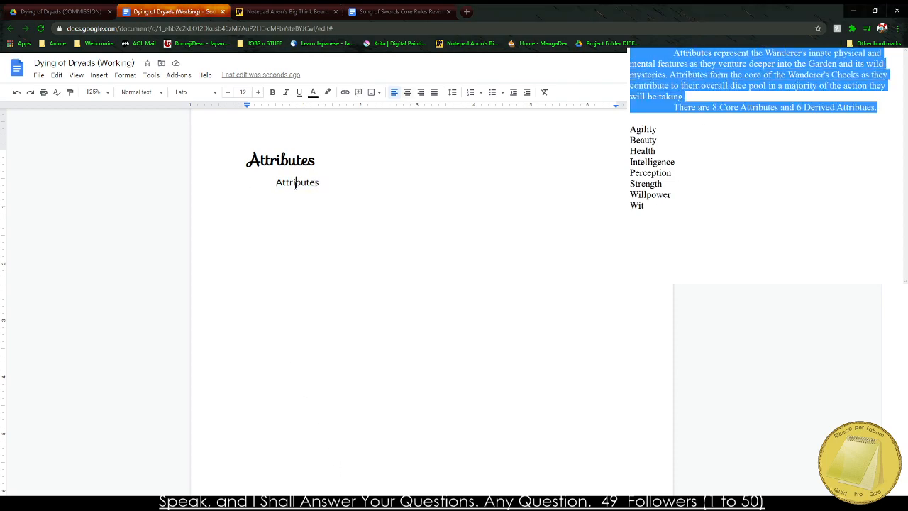
double_click(295, 182)
key(ctrl+v)
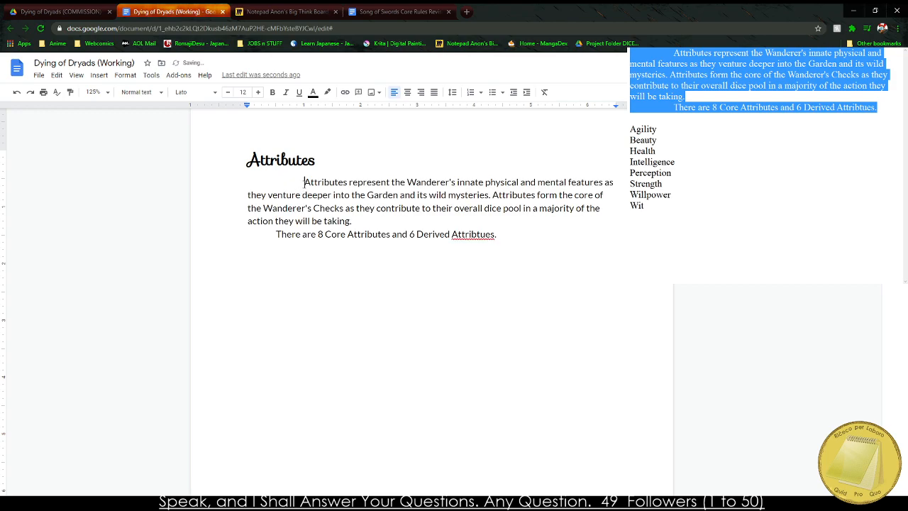
key(BackSpace)
Correct the misspelled "Attribtues" in the document to "Attributes" using the spelling suggestion.
right_click(475, 234)
right_click(468, 235)
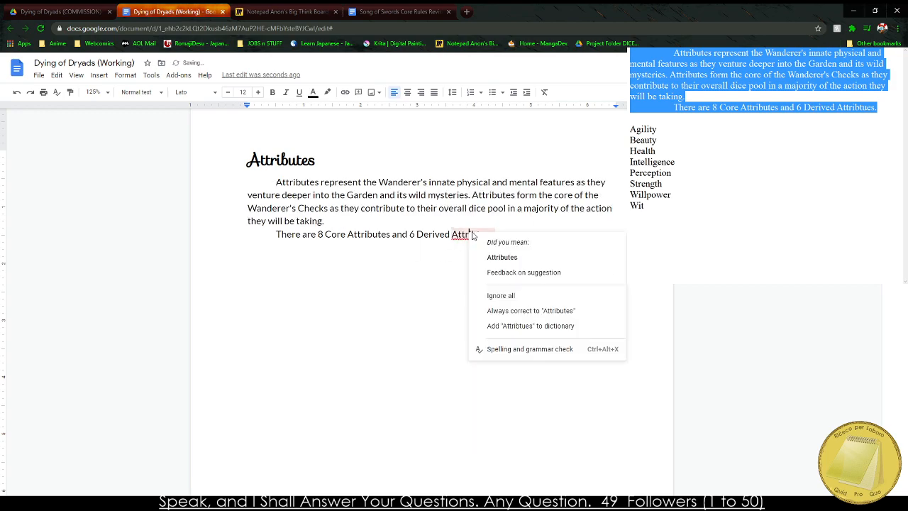
click(497, 258)
mouse_move(490, 246)
mouse_down()
mouse_move(470, 224)
mouse_move(482, 235)
mouse_up()
click(482, 236)
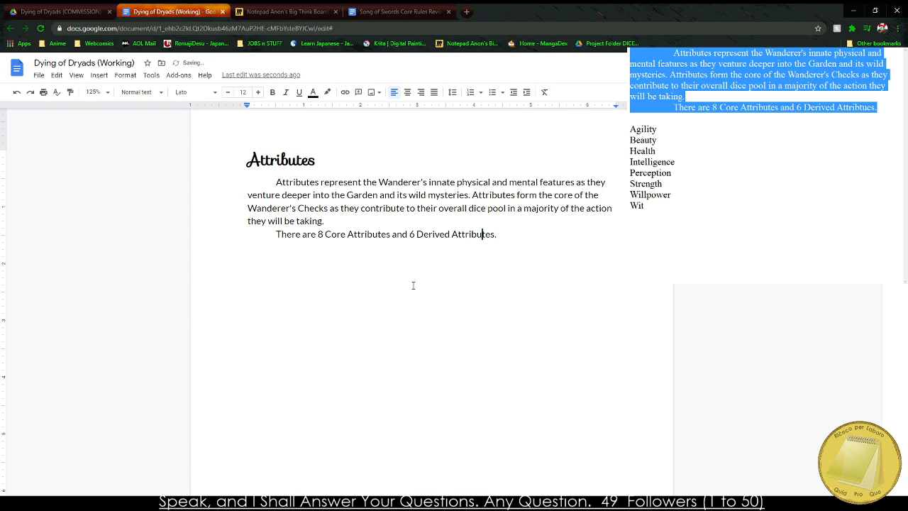
click(397, 292)
Copy the sorted attribute list from the notes window and insert a one-column, five-row table below the Attributes paragraphs.
click(739, 159)
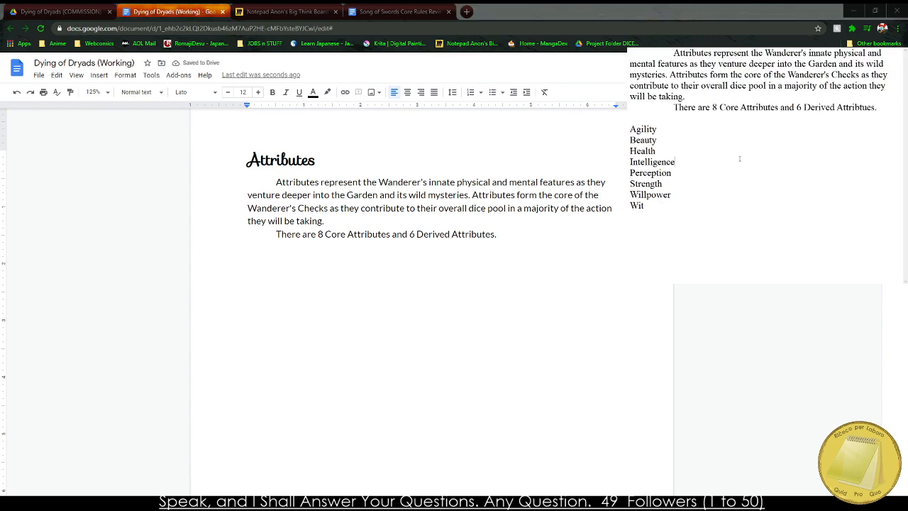
drag(649, 206, 629, 129)
key(ctrl+c)
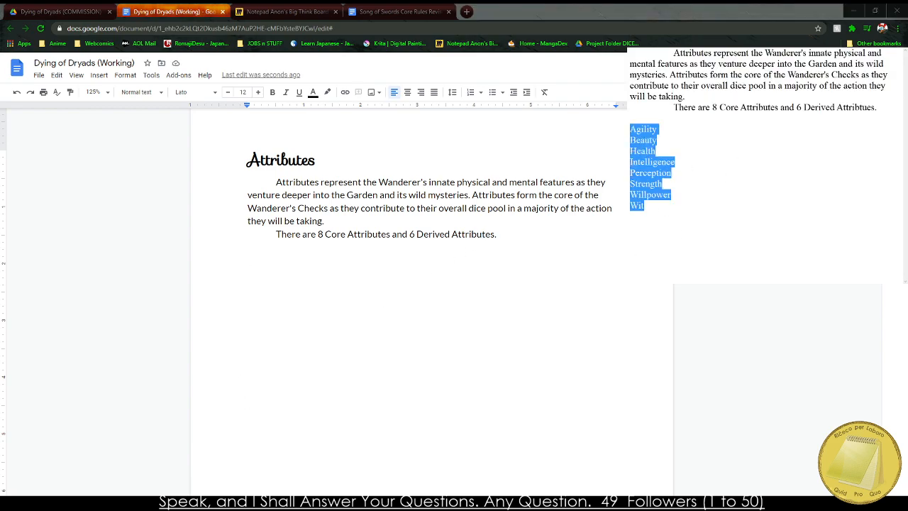
click(201, 269)
scroll(199, 263, up, 5)
click(99, 75)
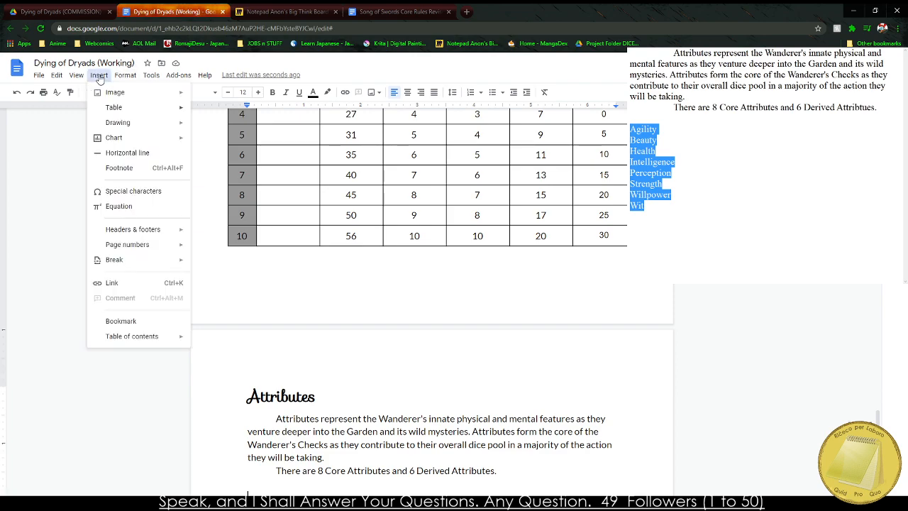
mouse_move(117, 107)
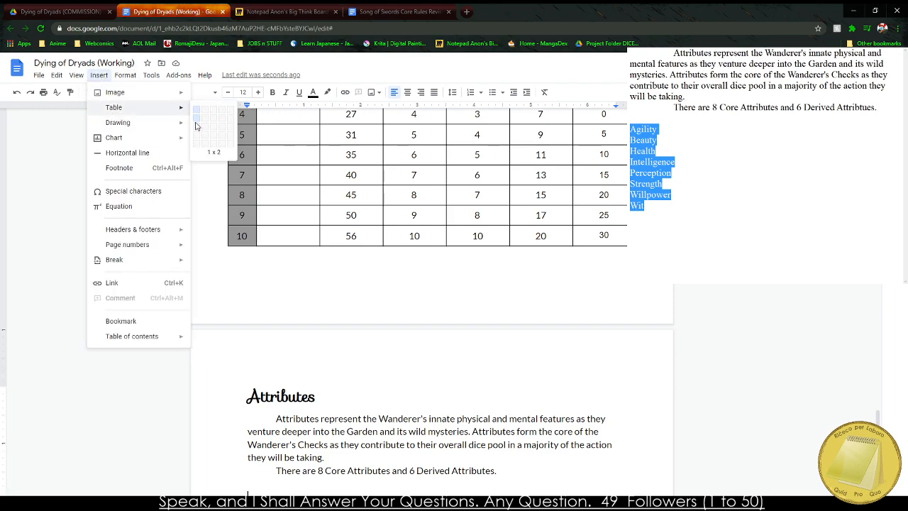
click(200, 146)
Try to paste the eight attribute names into the new table, starting from its first cell.
key(ctrl+v)
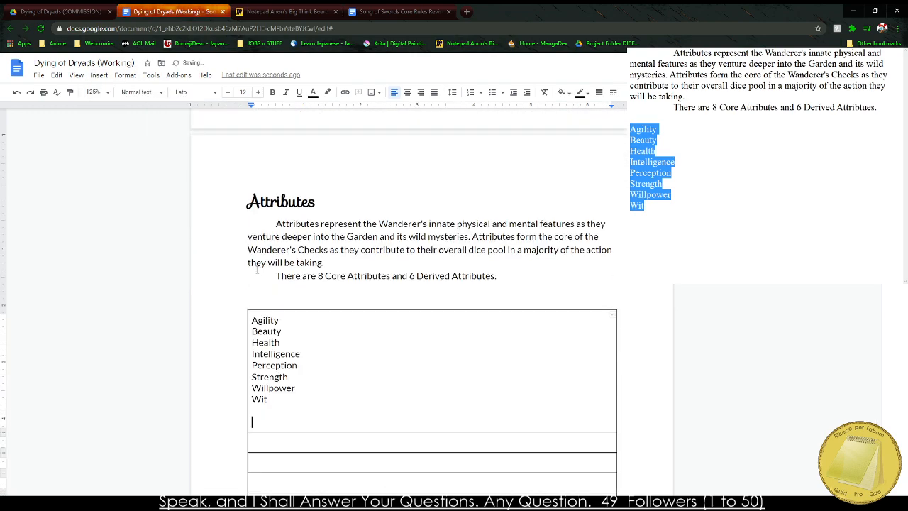
key(ctrl+z)
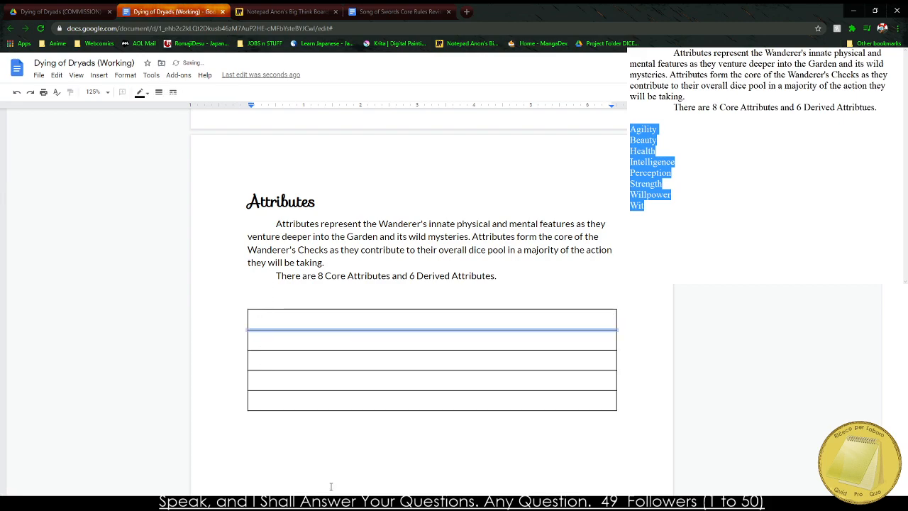
key(ctrl+v)
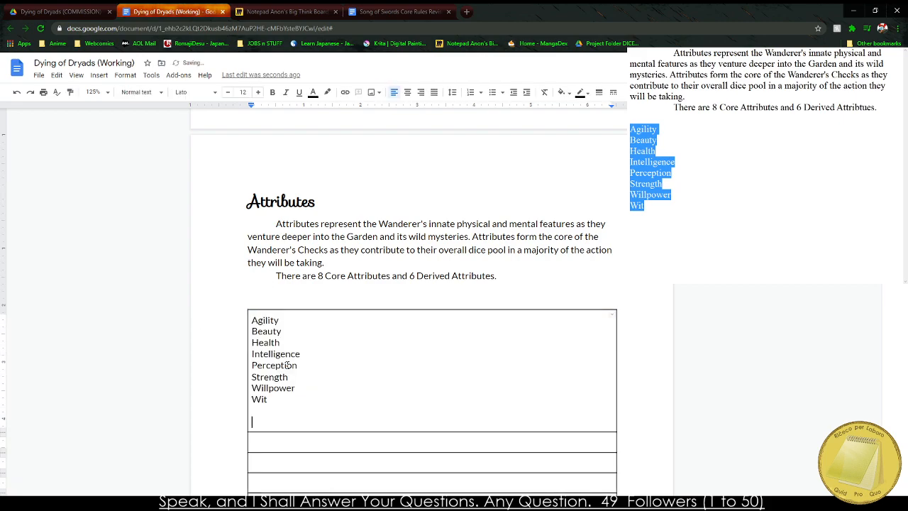
key(ctrl+z)
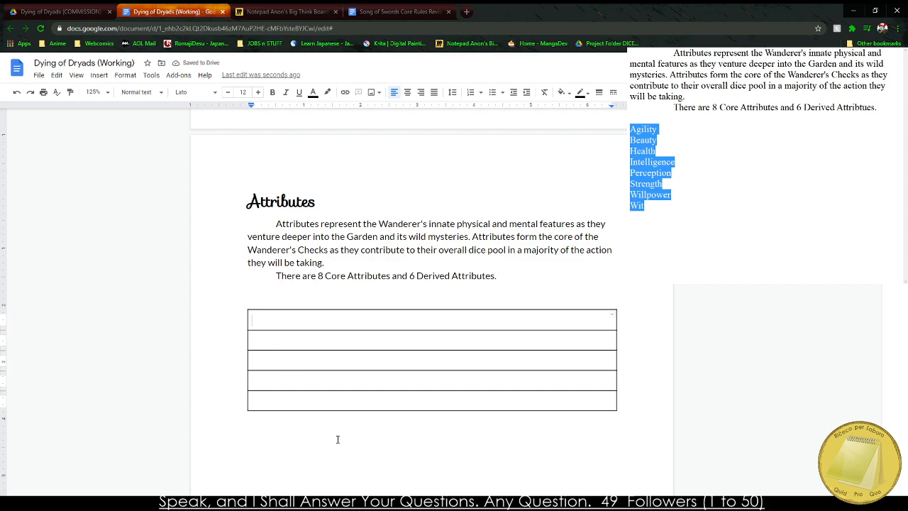
Delete the empty one-column, five-row table below the Attributes paragraphs.
key(alt+Tab)
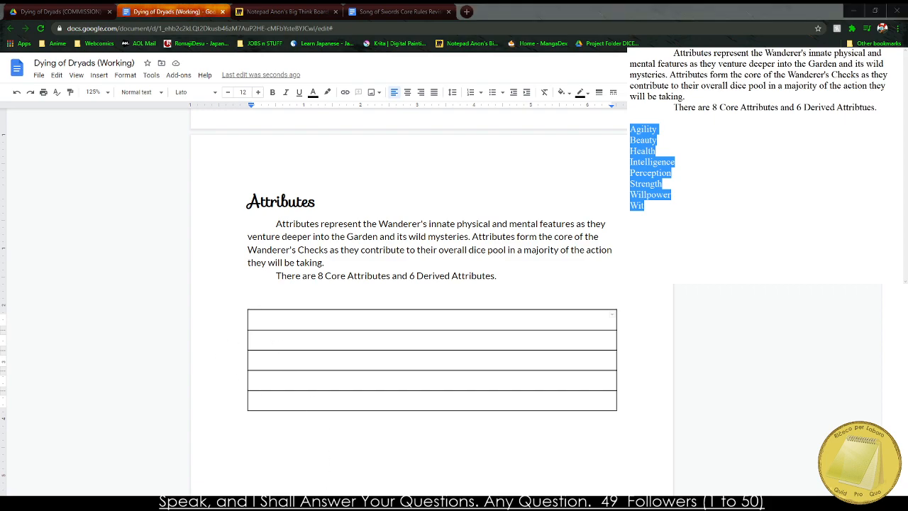
double_click(365, 318)
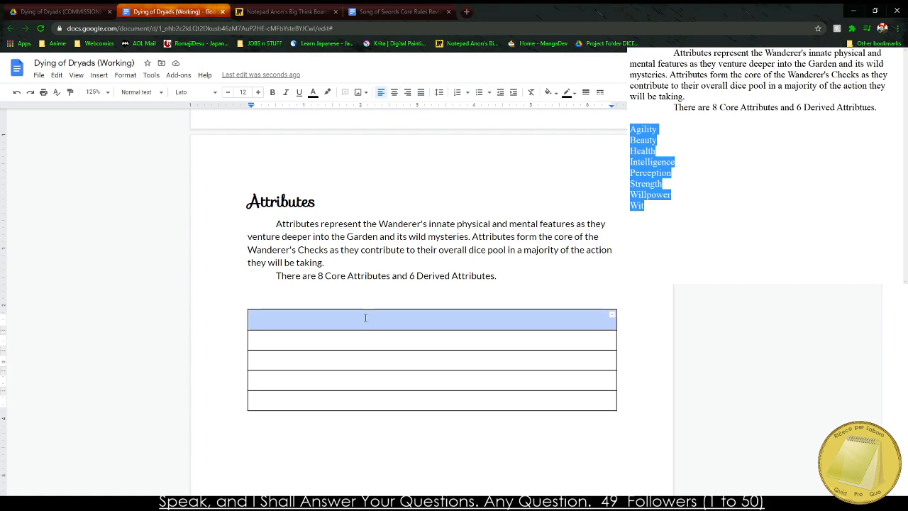
click(276, 319)
drag(369, 389, 441, 399)
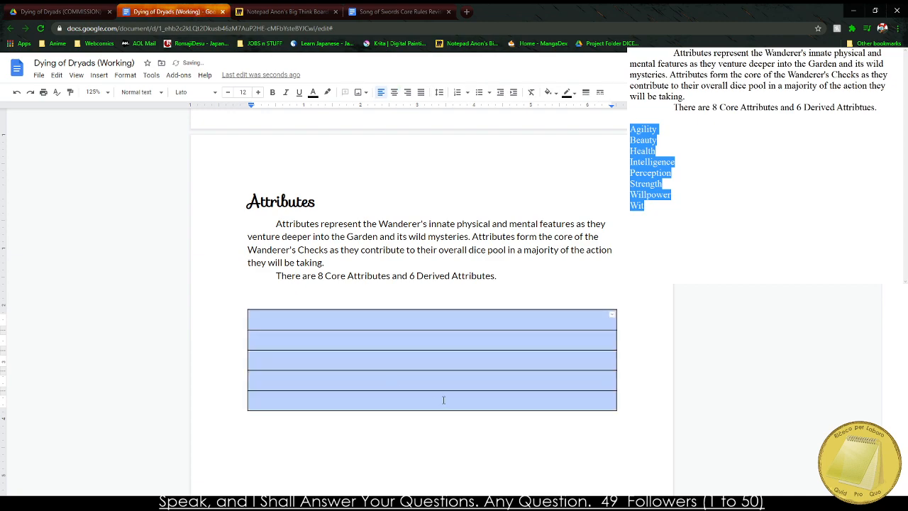
key(BackSpace)
click(99, 74)
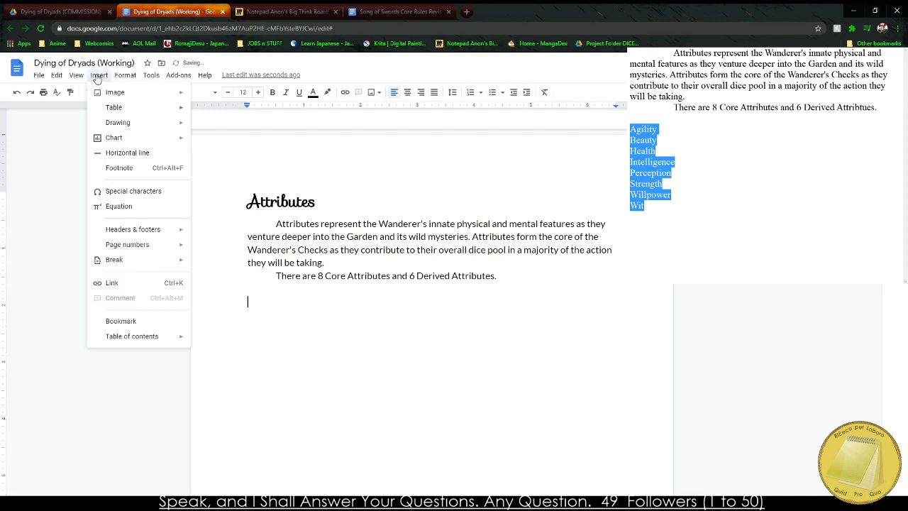
Copy the existing Wanderer's Power and PCP table from earlier in the document and paste it below the Attributes paragraphs.
scroll(347, 259, up, 10)
drag(347, 260, 417, 359)
key(ctrl+c)
scroll(311, 317, down, 5)
scroll(311, 316, down, 5)
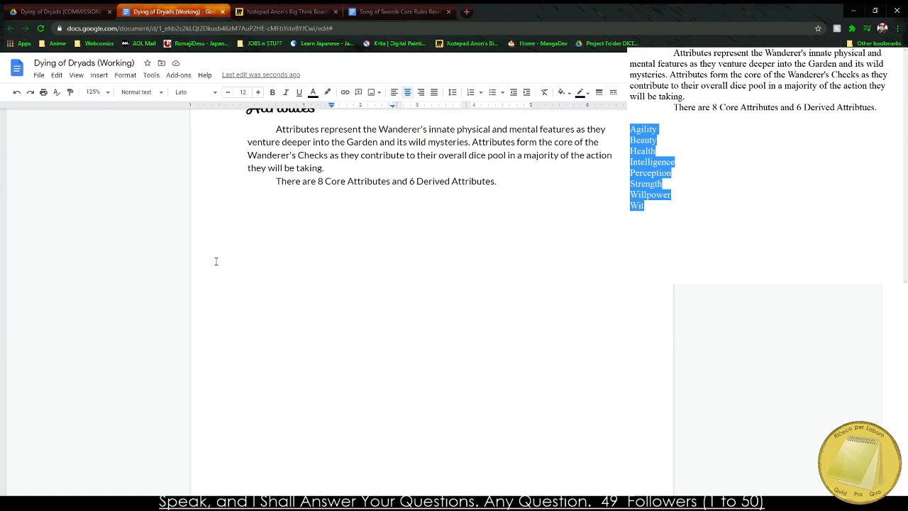
click(225, 248)
key(ctrl+v)
drag(311, 215, 376, 228)
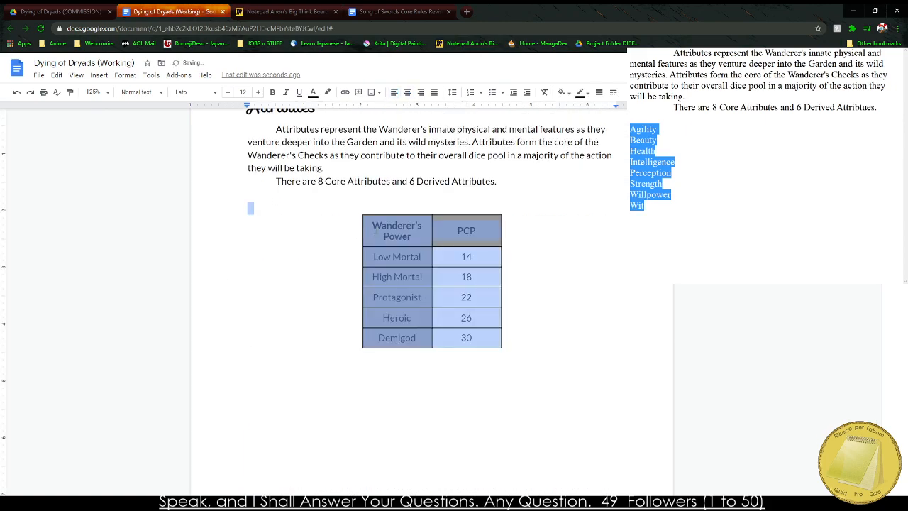
Replace the pasted table's two header cells with "Attribute" and "Description".
click(373, 226)
triple_click(385, 230)
text(Attribute)
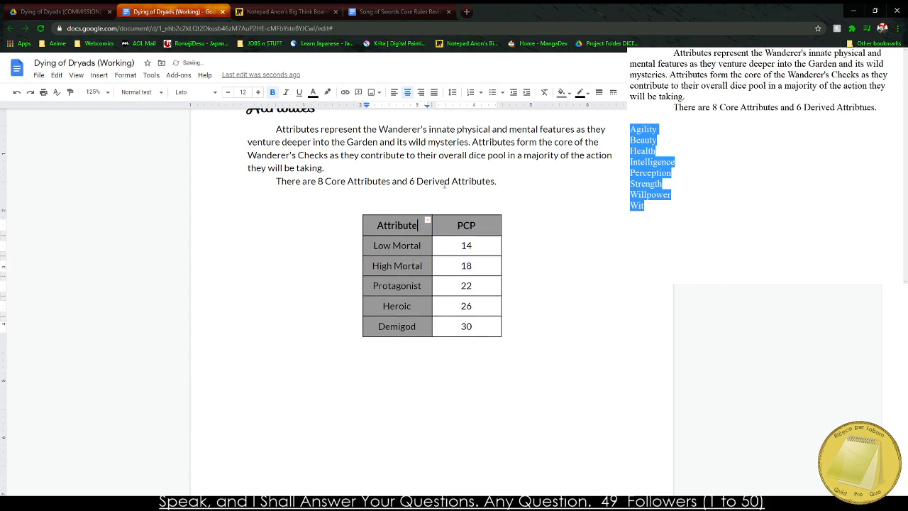
click(468, 227)
text(Describ)
text(tion)
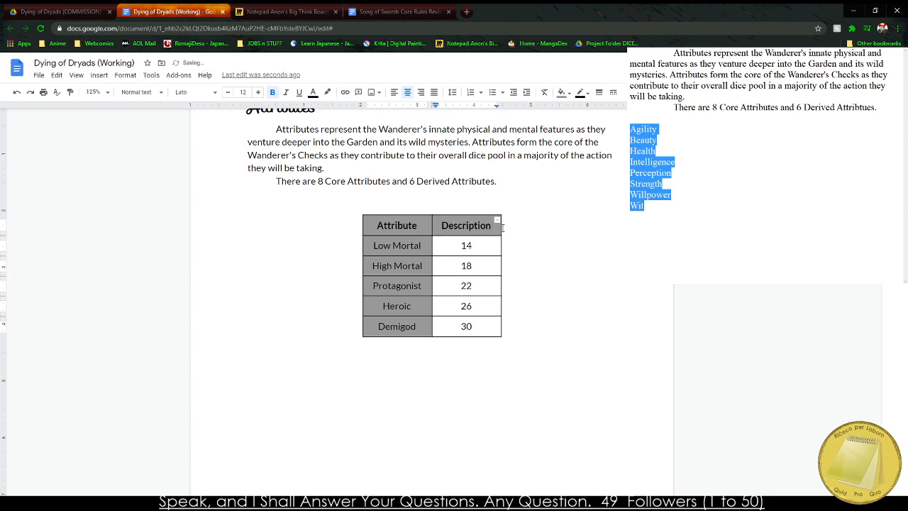
Widen the Description column and add a column after it with the header "Use".
drag(503, 226, 551, 226)
right_click(513, 231)
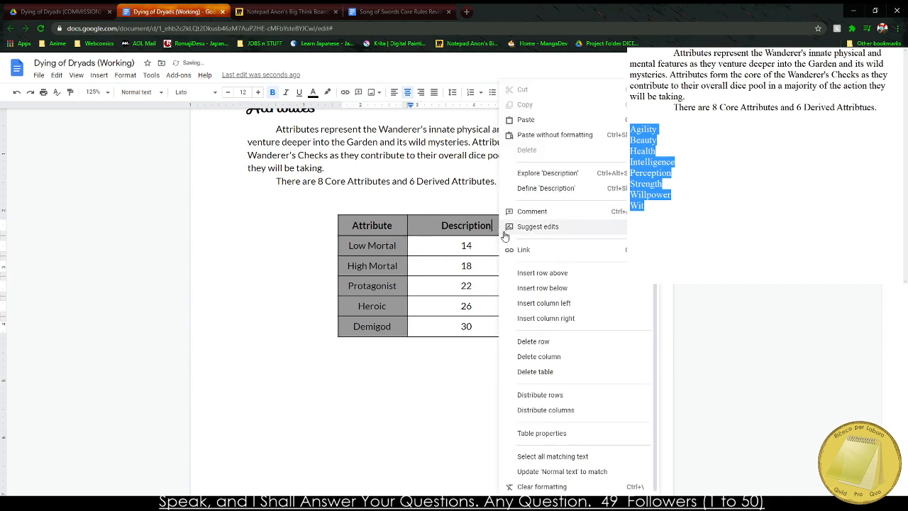
click(587, 318)
text(Use)
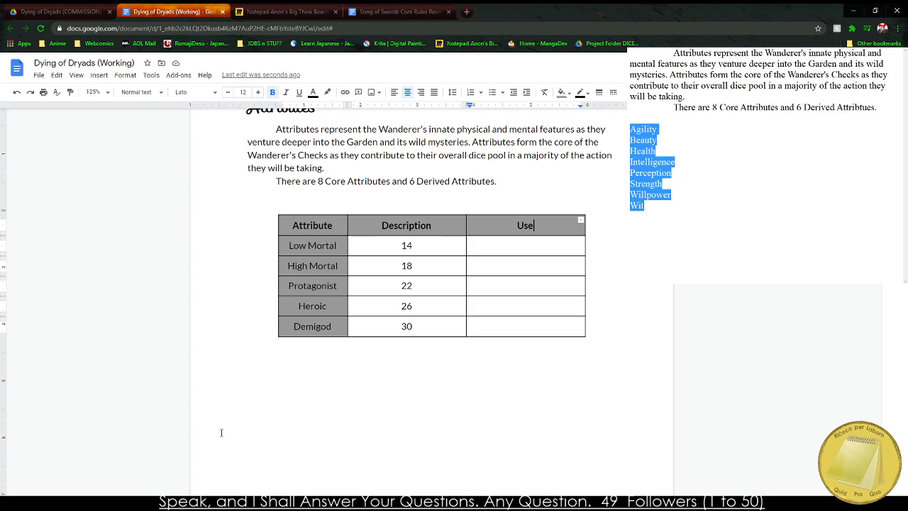
Review the core and derived attribute notes on the Miro board, then return to the Dying of Dryads document.
click(312, 7)
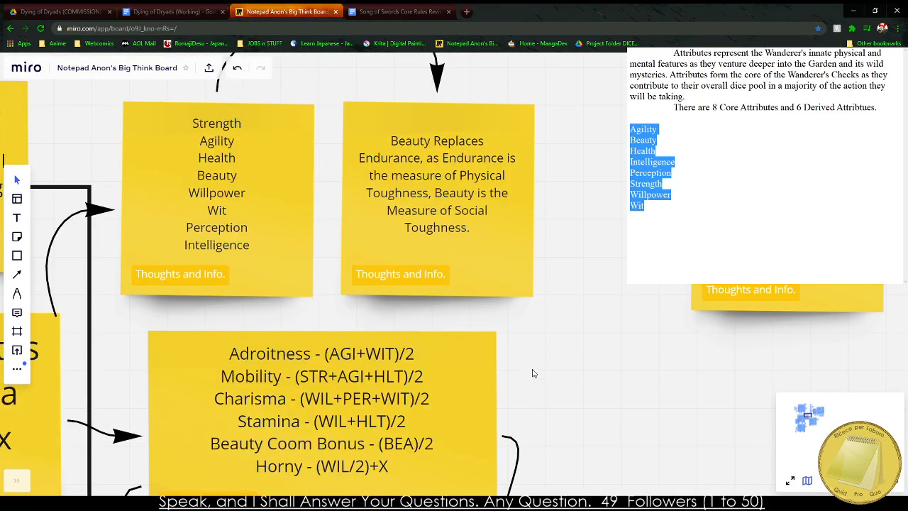
click(373, 376)
click(600, 363)
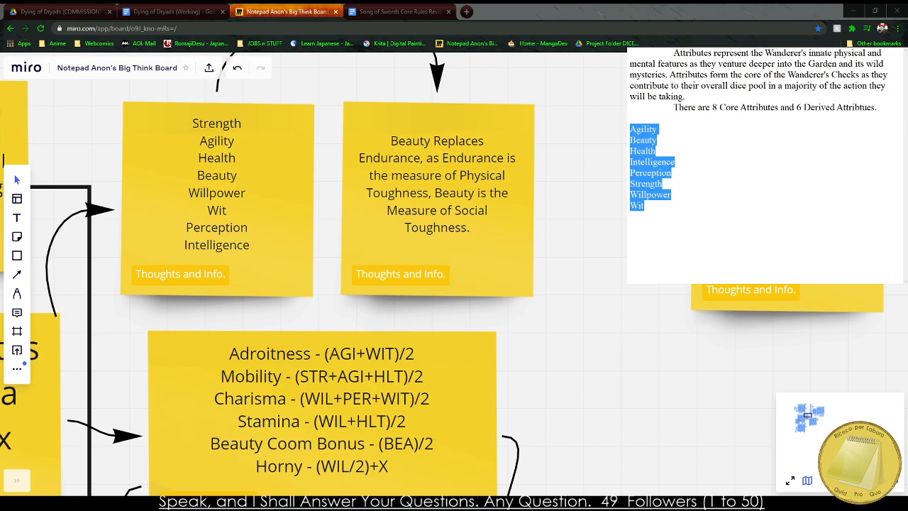
drag(589, 397, 582, 398)
click(165, 10)
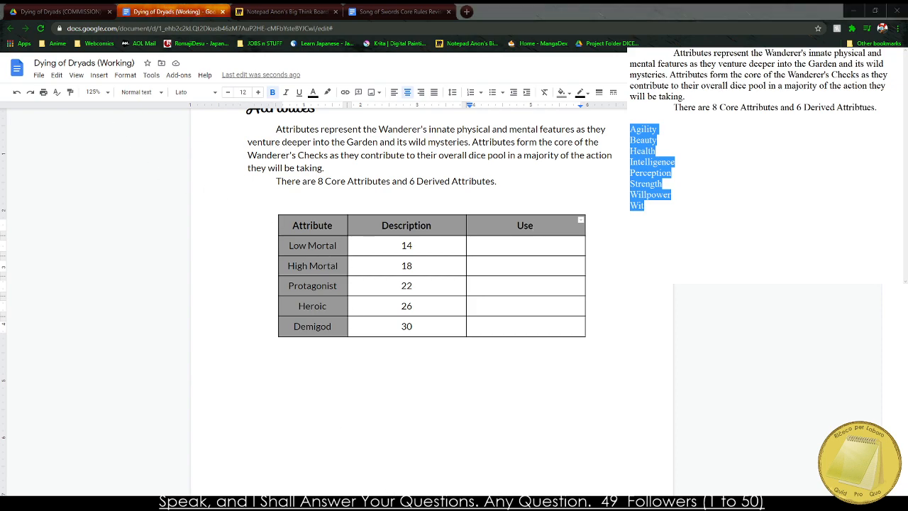
Clear the leftover PCP numbers from the Description column.
drag(379, 250, 413, 309)
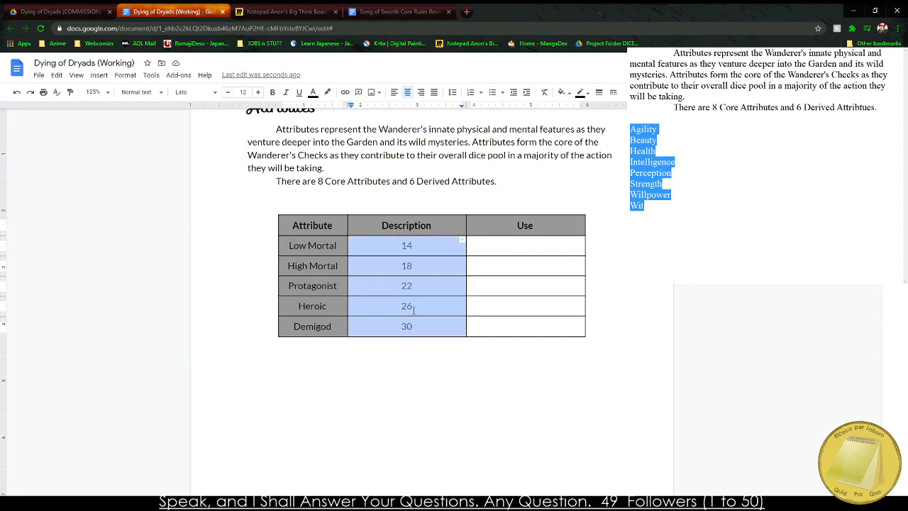
key(Delete)
drag(312, 245, 323, 341)
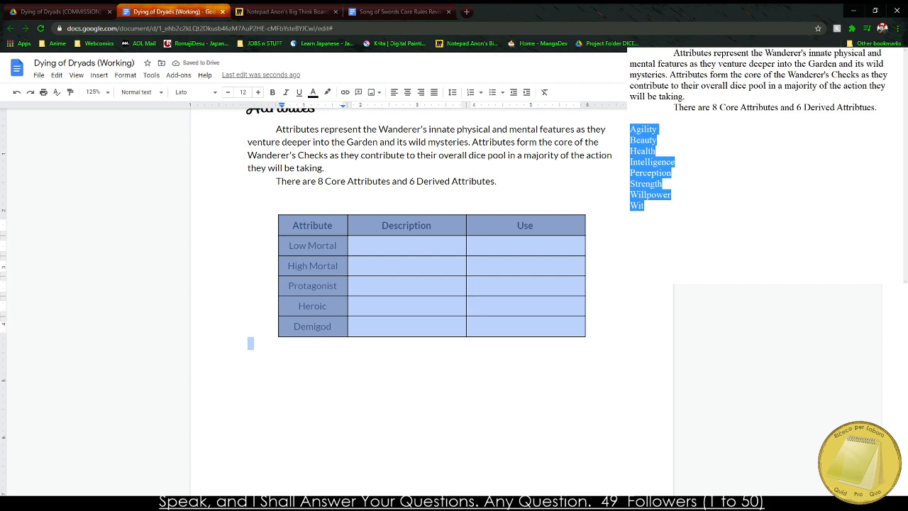
click(699, 147)
drag(335, 227, 270, 241)
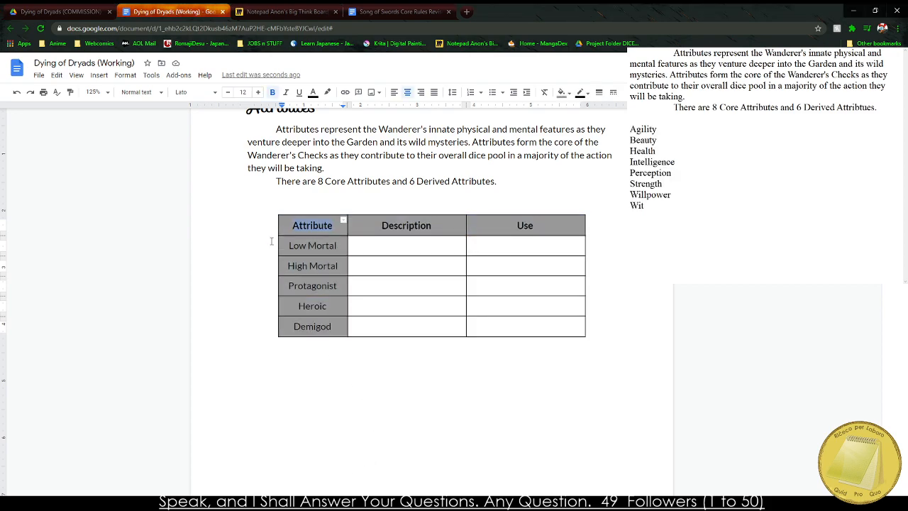
click(271, 241)
Replace "Low Mortal" in the Attribute column with "Agility".
text(7)
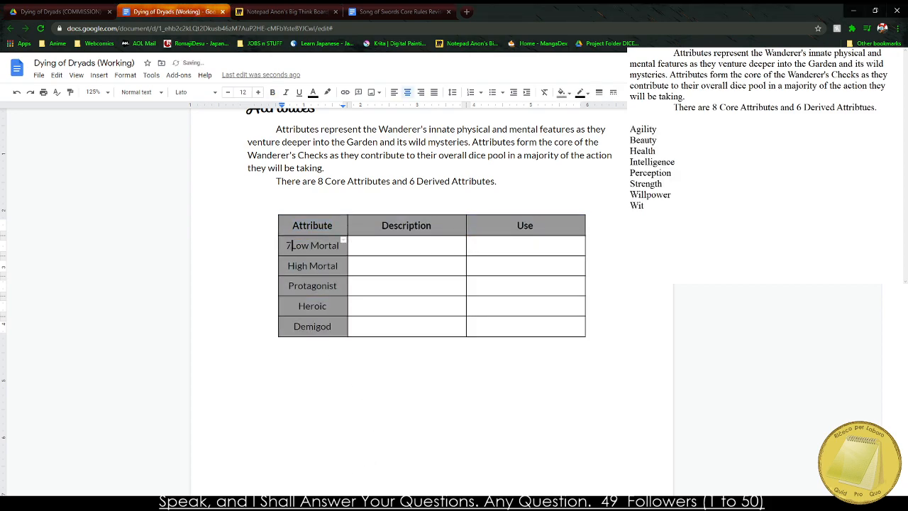
key(Delete)
key(Delete)
key(Delete)
key(Delete)
key(Delete)
key(Delete)
key(BackSpace)
key(BackSpace)
key(Right)
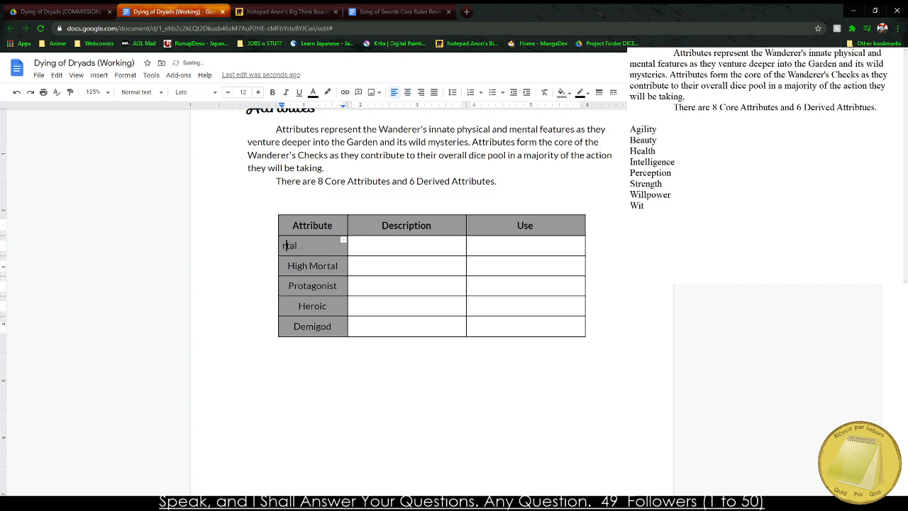
key(Delete)
key(Delete)
key(Delete)
key(BackSpace)
text(Agility)
Replace the "High Mortal" and "Protagonist" entries in the Attribute column with "Beauty" and "Health".
key(Tab)
key(Tab)
key(Tab)
text(Be)
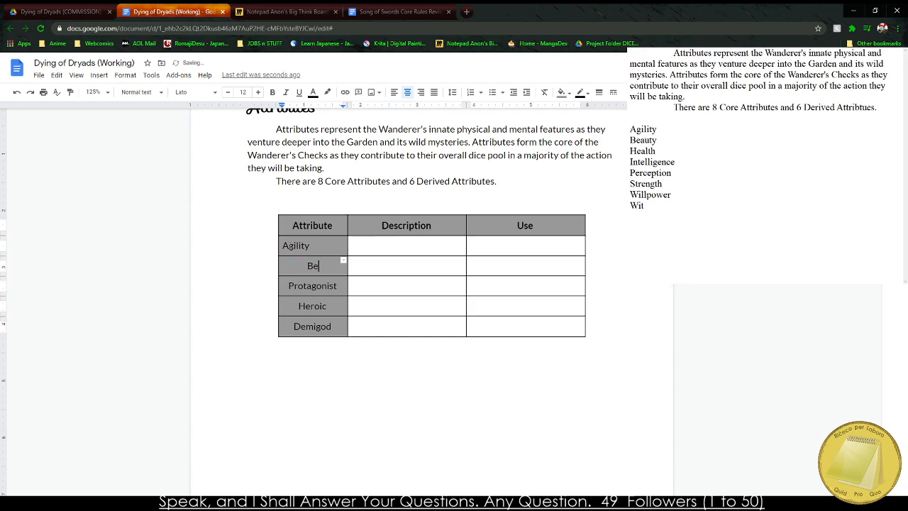
text(auty)
Replace the "Heroic" and "Demigod" entries in the Attribute column with "Intelligence" and "Perception".
key(Tab)
key(Tab)
key(Tab)
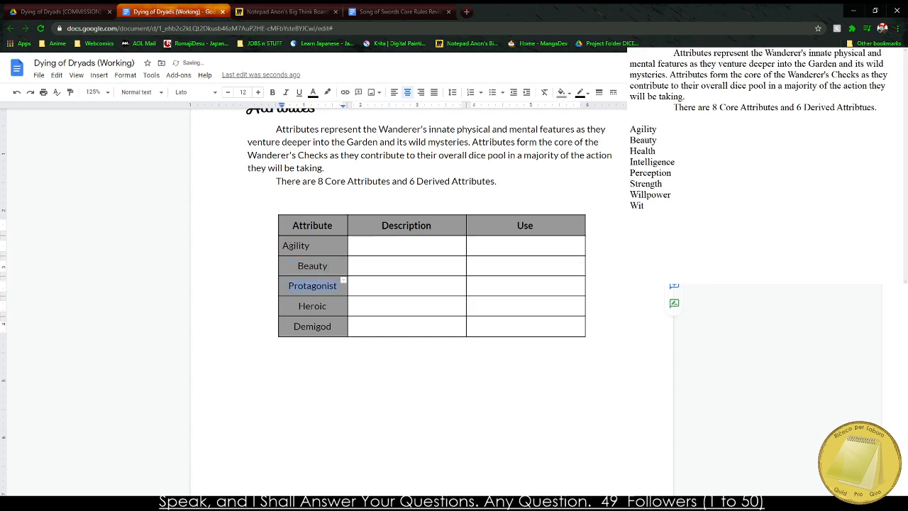
text(Health)
key(Tab)
key(Tab)
key(Tab)
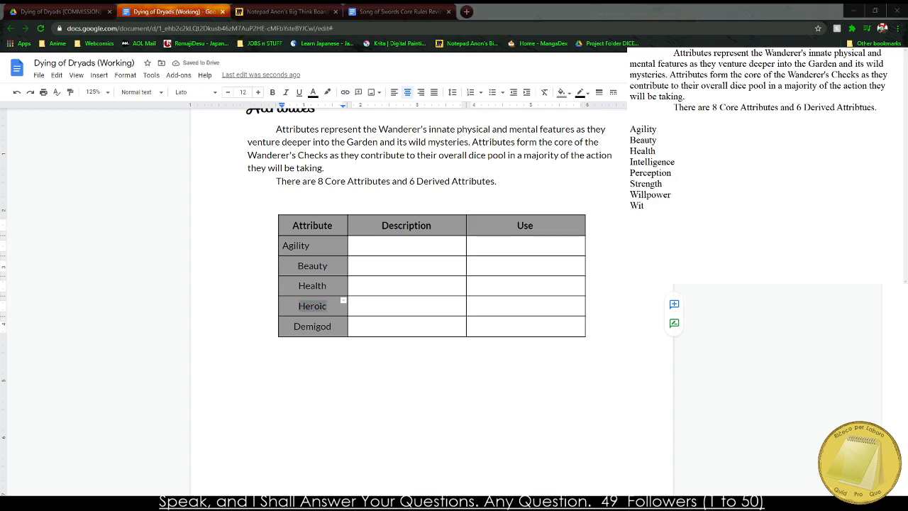
click(315, 301)
double_click(315, 302)
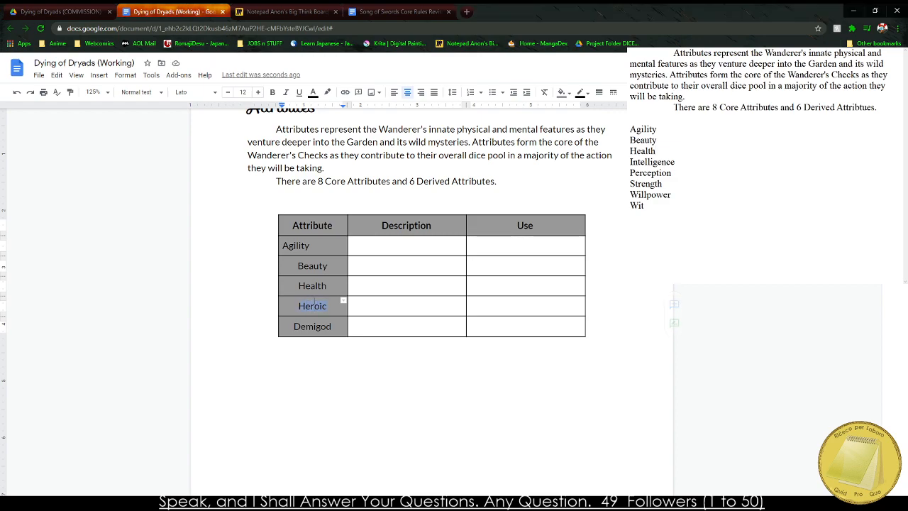
text(Intelligence)
key(Tab)
key(Tab)
key(Tab)
key(BackSpace)
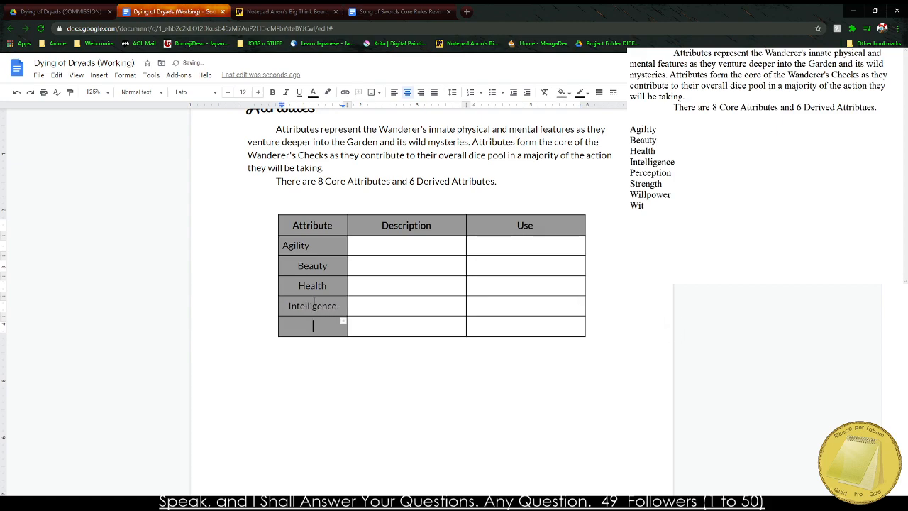
click(655, 151)
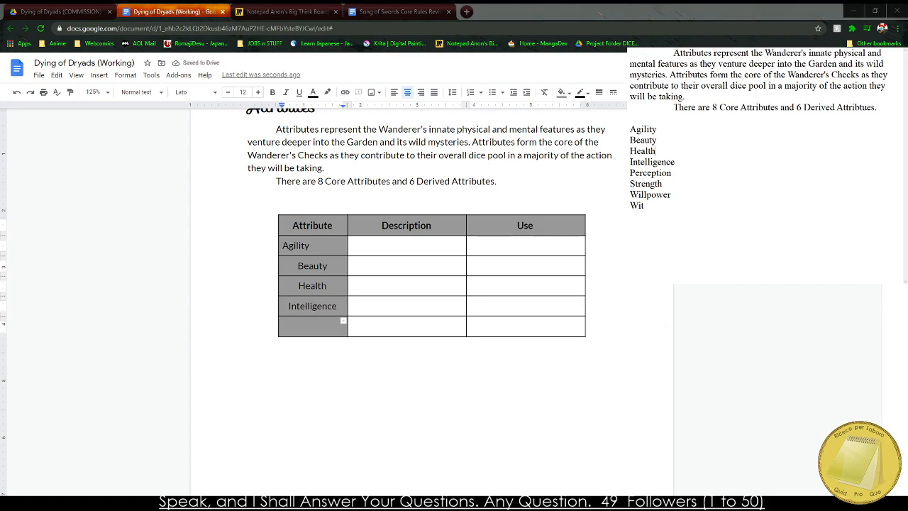
key(alt+Tab)
text(Perce)
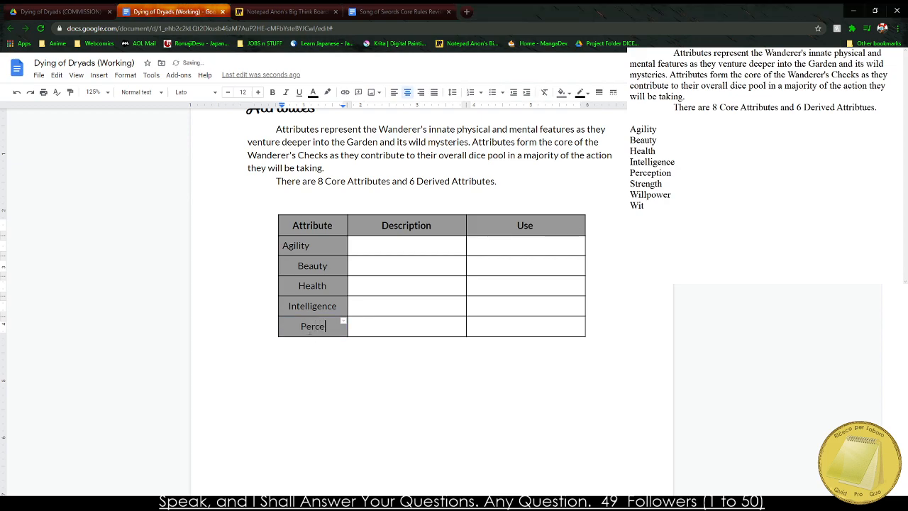
text(ption)
Add a row below Perception and enter "Strength" in its Attribute cell.
key(Tab)
key(Tab)
key(Tab)
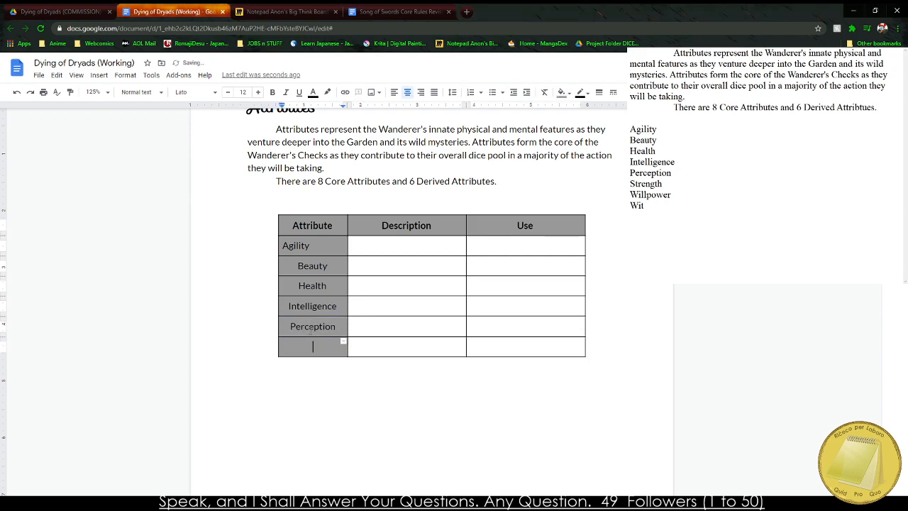
key(alt+Tab)
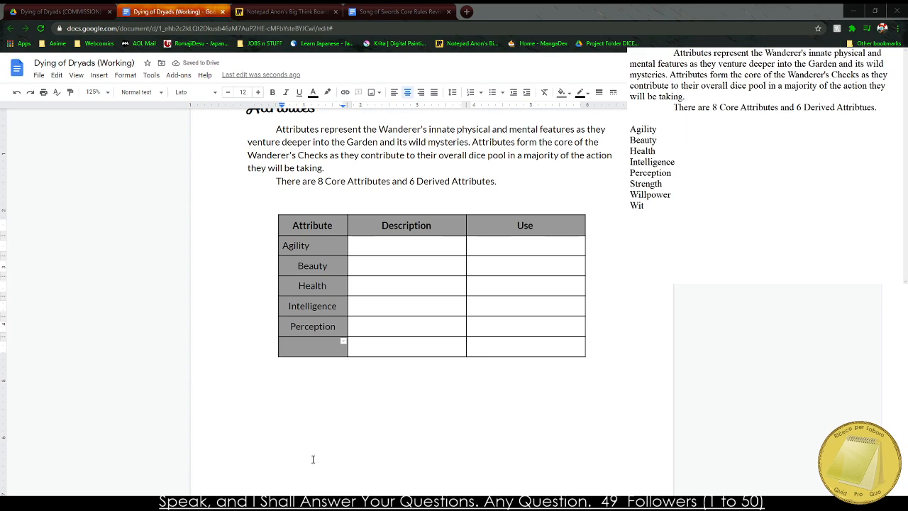
click(250, 363)
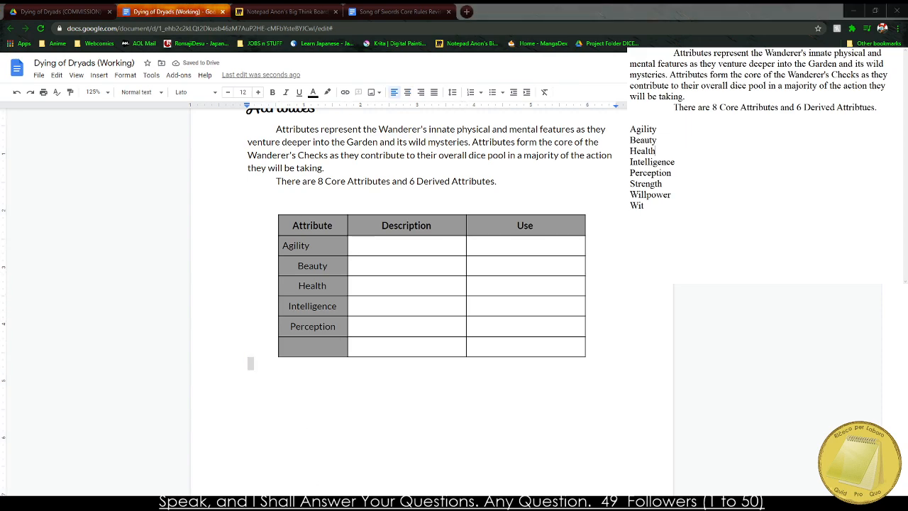
click(312, 348)
text(Strength)
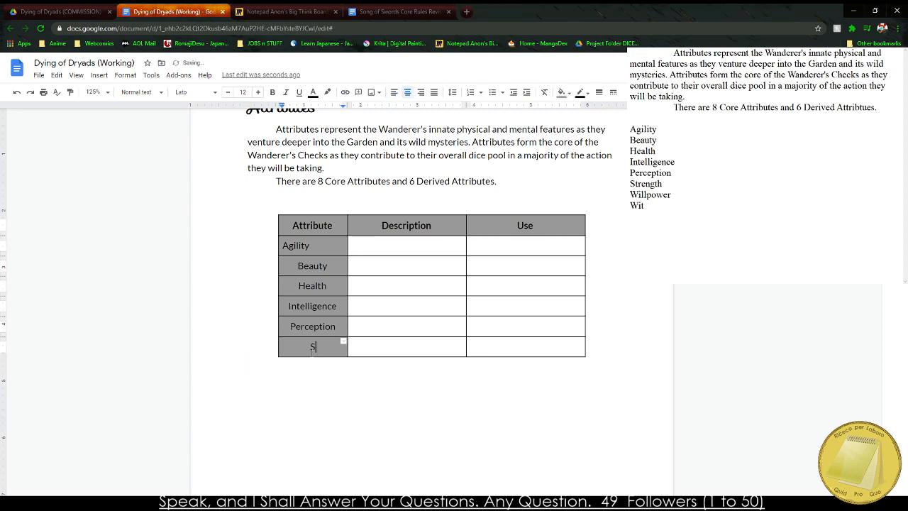
Add two more rows below Strength with "Willpower" and "Wit" in the Attribute column.
key(Tab)
key(Tab)
key(Tab)
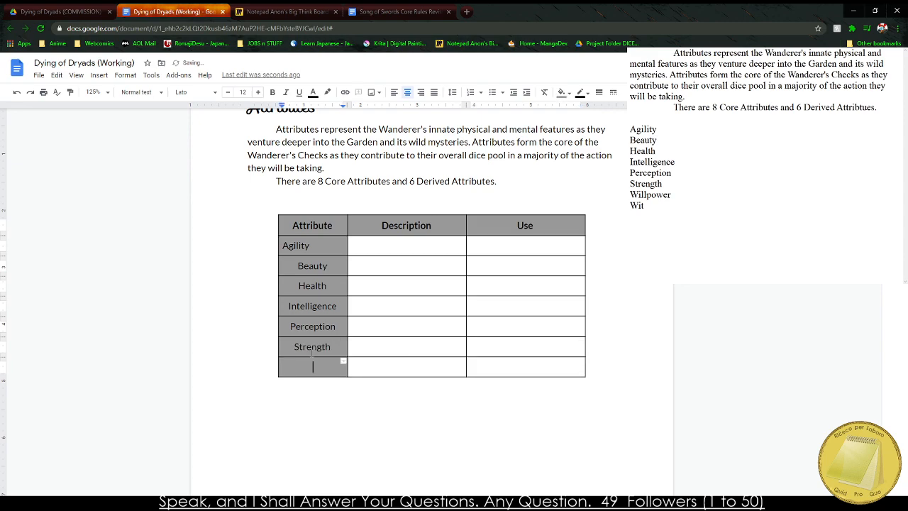
key(alt+Tab)
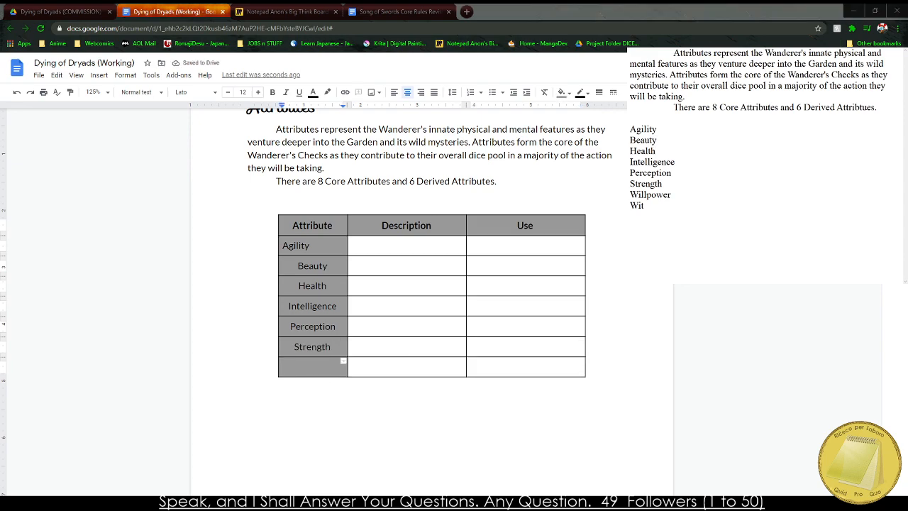
key(alt+Tab)
text(Wil)
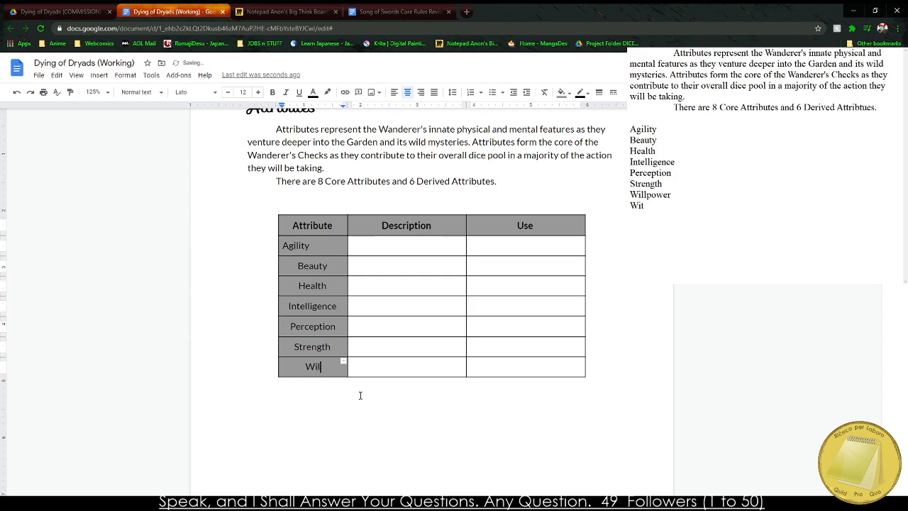
text(lpower)
key(Tab)
key(Tab)
key(Tab)
text(Wit)
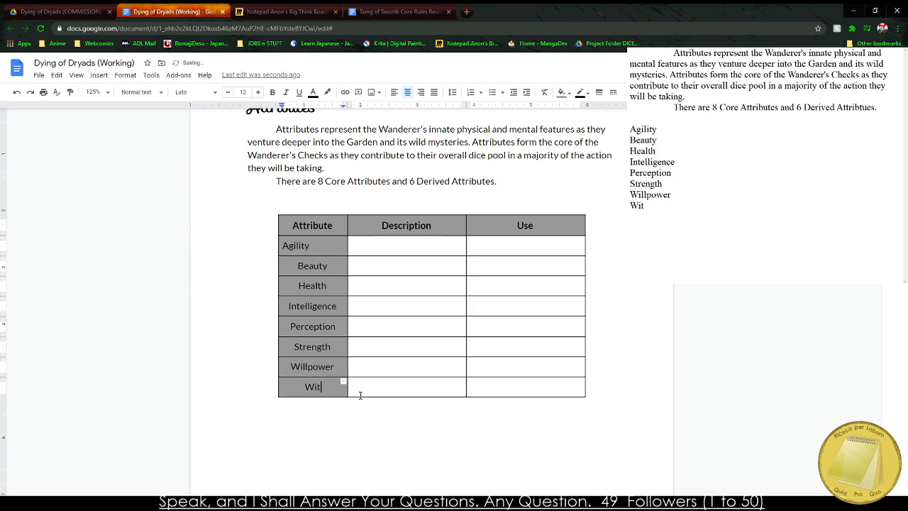
Change the first column's header to "Core Attributes".
click(292, 226)
text(Core)
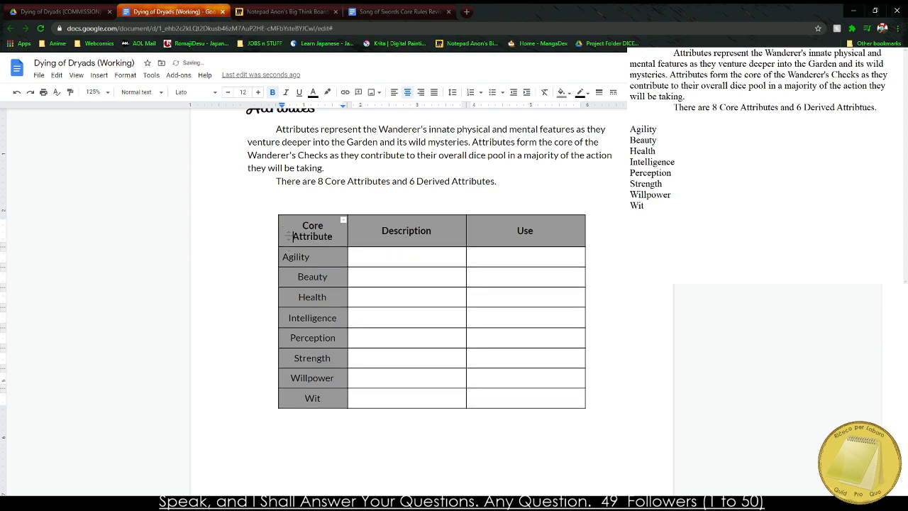
click(332, 236)
text(s)
Center-align all the text in the Core Attributes column.
drag(294, 242, 314, 398)
click(408, 92)
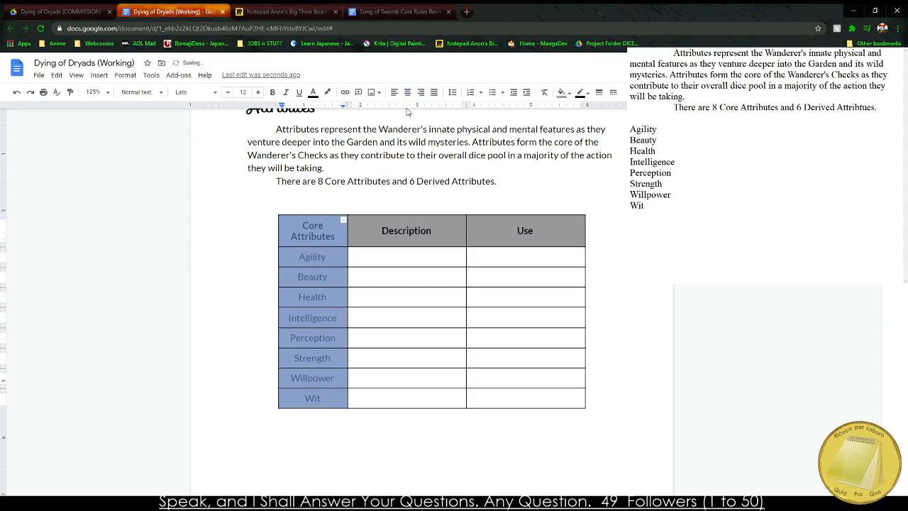
click(341, 272)
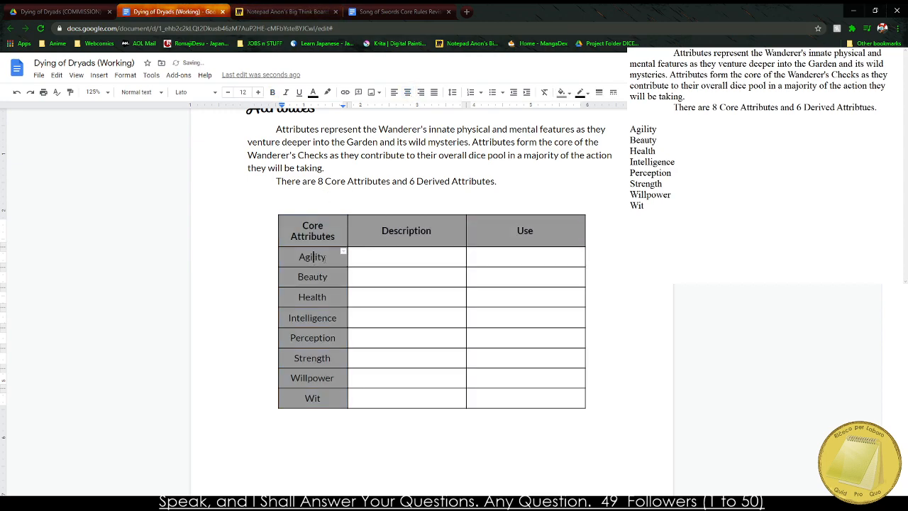
Enter Agility's description as "The Wanderer's Ability to be light on their feet and quick to move".
click(385, 254)
text(THee Wanderer')
key(BackSpace)
key(BackSpace)
key(BackSpace)
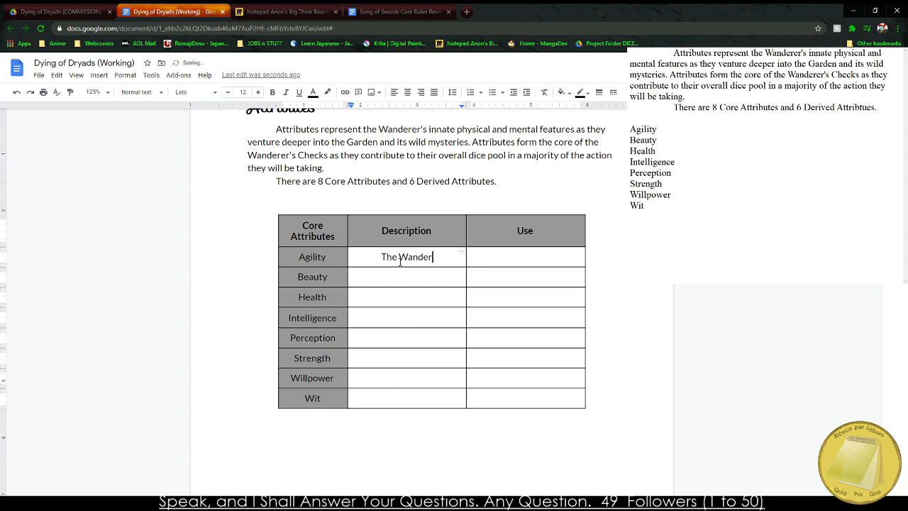
text(er's Ability )
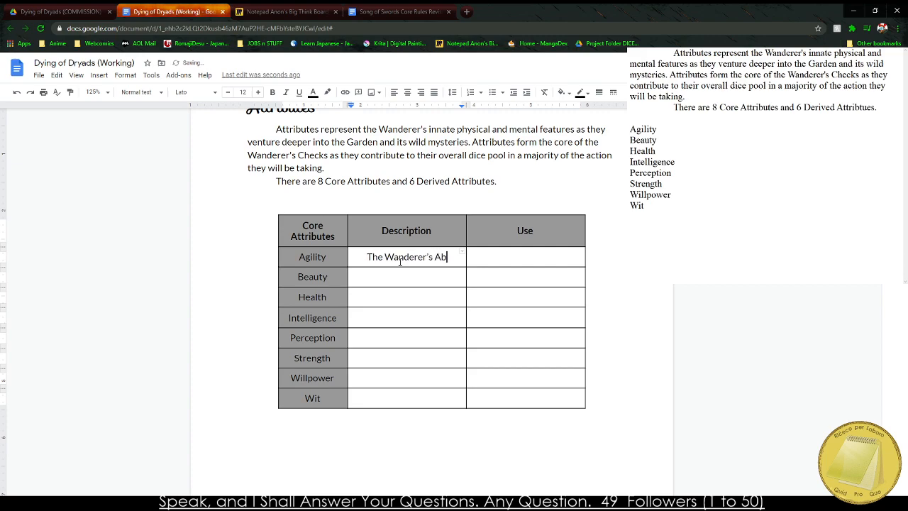
text(to be liug)
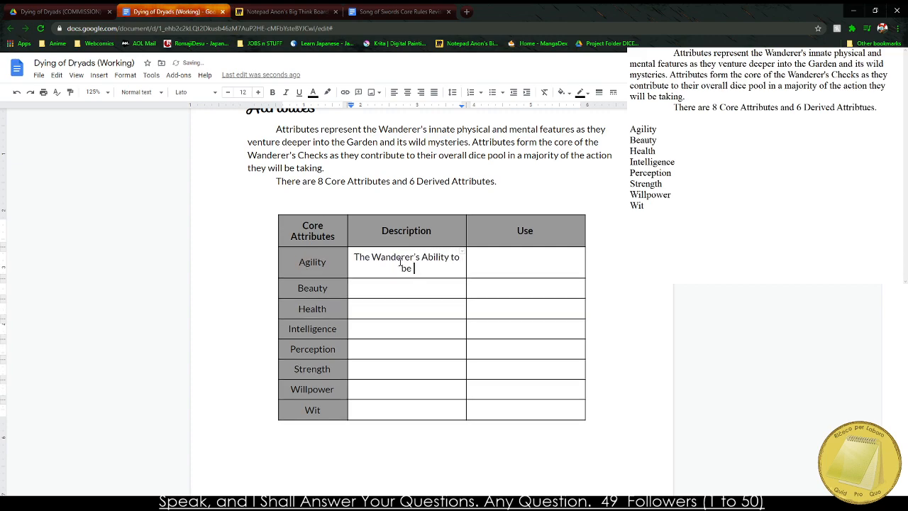
key(BackSpace)
key(BackSpace)
text(ght on their feet and )
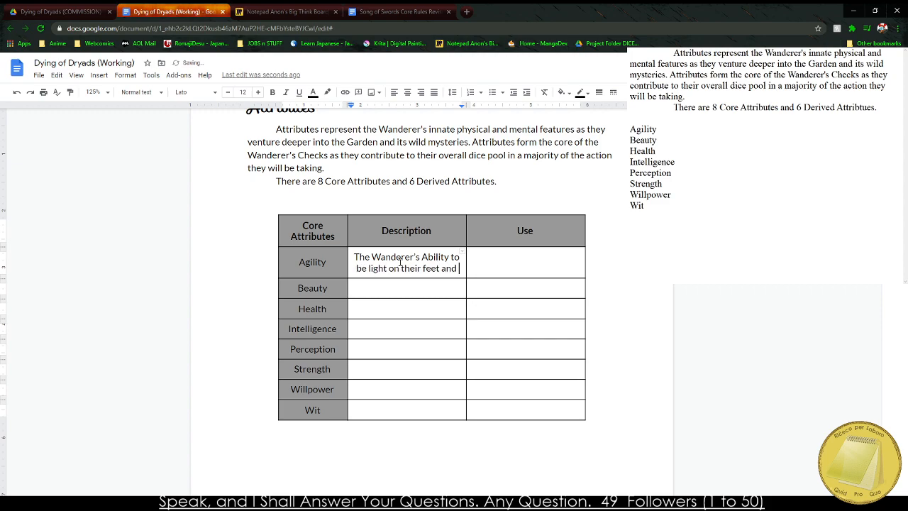
text(quick to move)
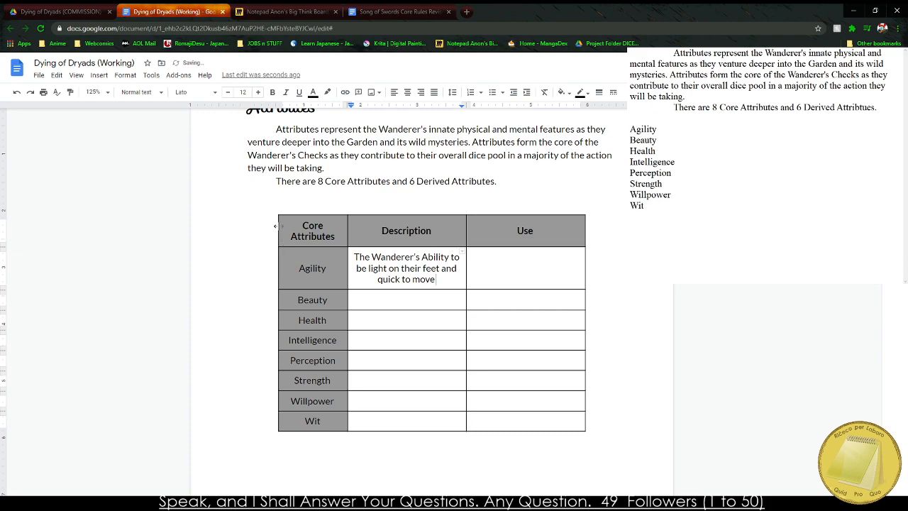
Widen the table beyond its outer left edge and narrow the Core Attributes column to fit its text.
drag(275, 225, 252, 225)
mouse_move(329, 224)
mouse_down()
mouse_move(316, 229)
mouse_move(324, 229)
mouse_up()
click(320, 229)
click(314, 230)
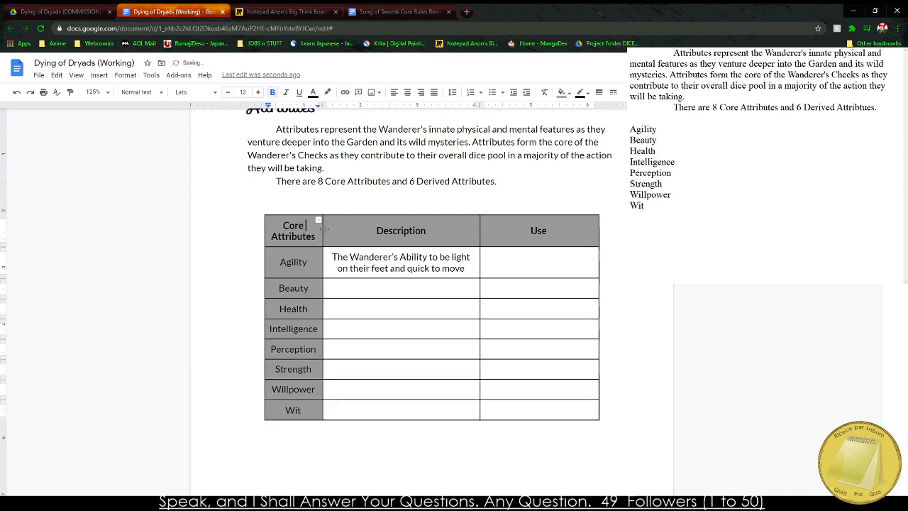
Set the Description column's width to 3 inches.
click(376, 229)
right_click(374, 231)
click(448, 432)
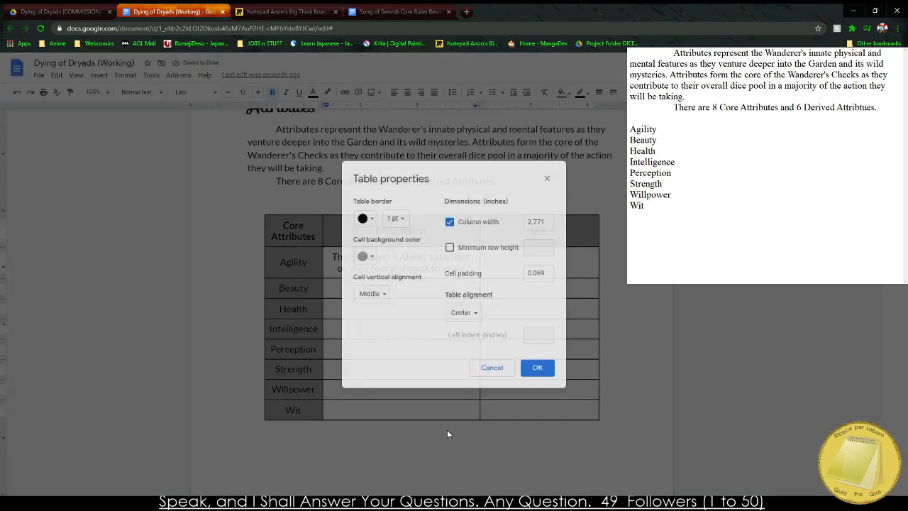
double_click(549, 225)
text(3)
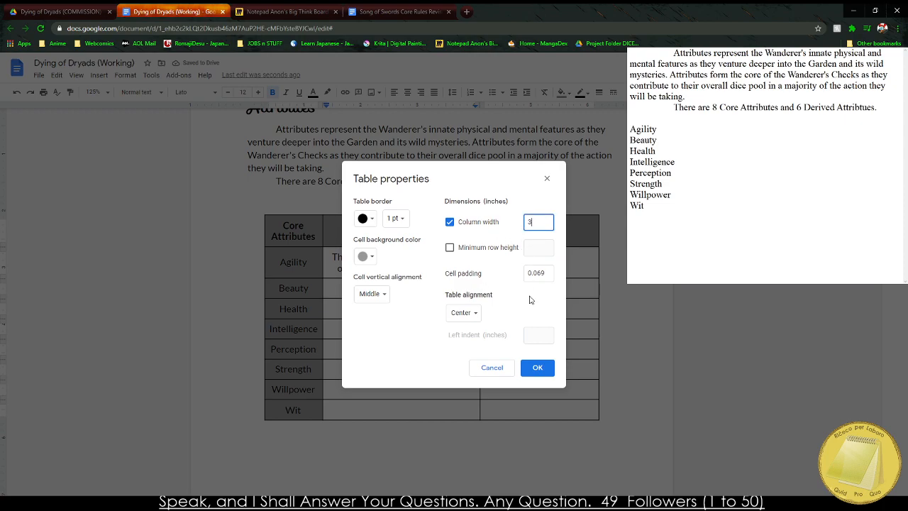
click(538, 368)
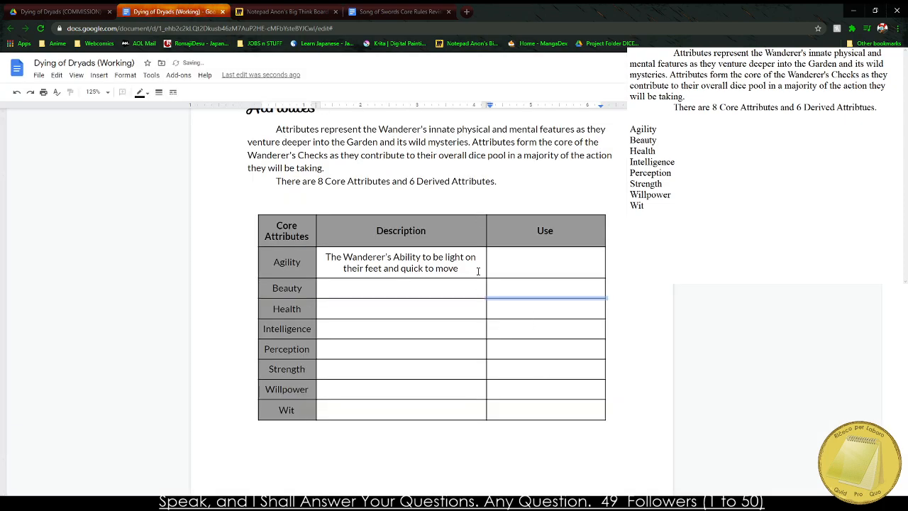
End Agility's description with a period and enter "Dodging, evading, and dexterous displays." as its Use.
click(474, 270)
text(.)
key(Tab)
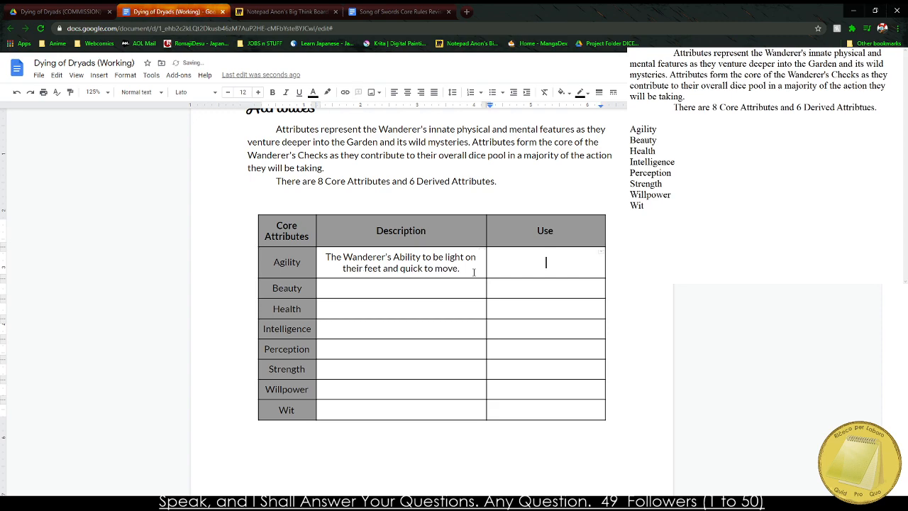
text(Dodging, evading, and)
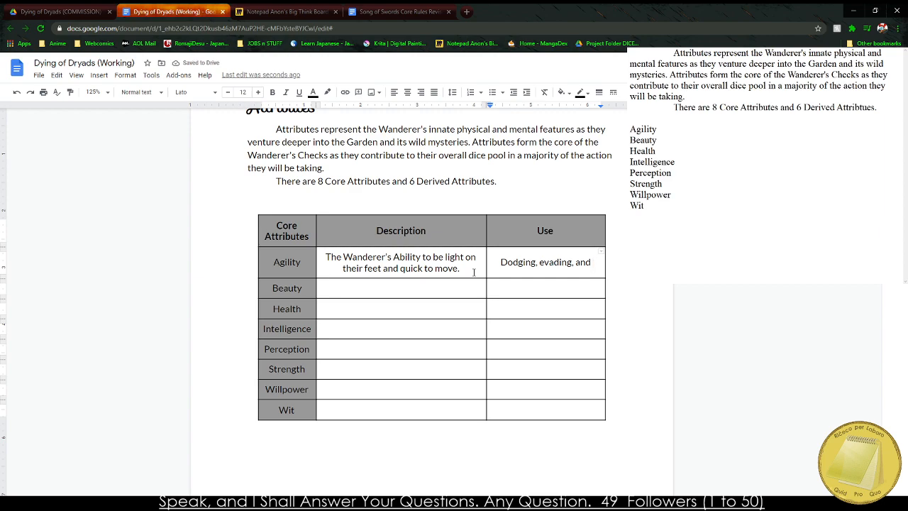
text(dexterous )
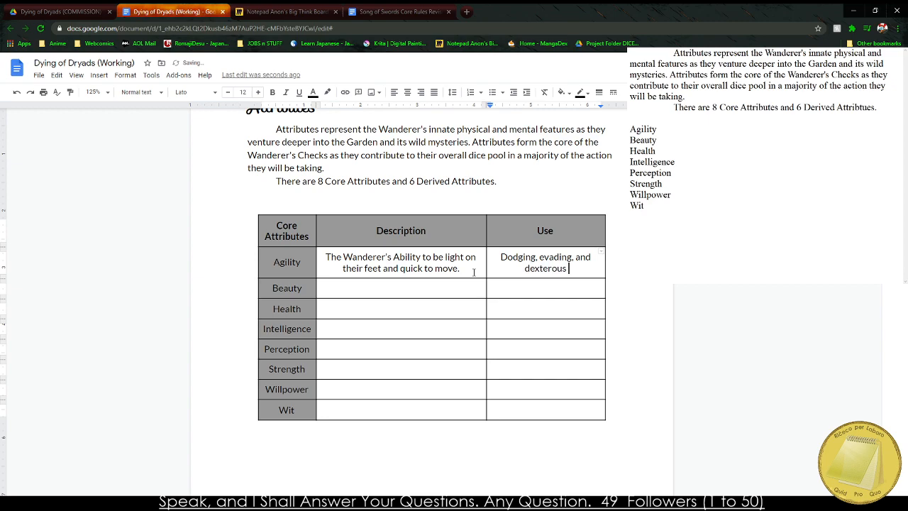
text(displays.)
Enter Beauty's description as "The Wanderer's innate physical beauty and figure.".
key(Tab)
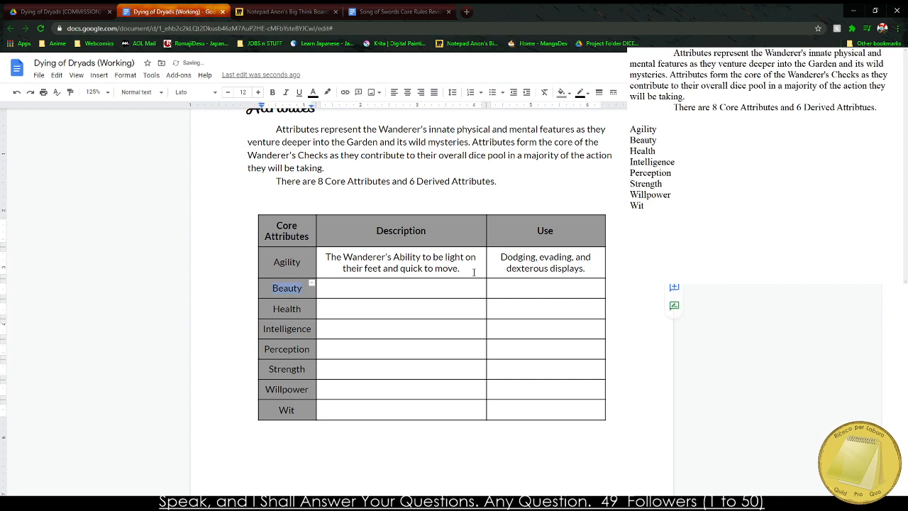
key(Tab)
text(The Wadn)
key(BackSpace)
key(BackSpace)
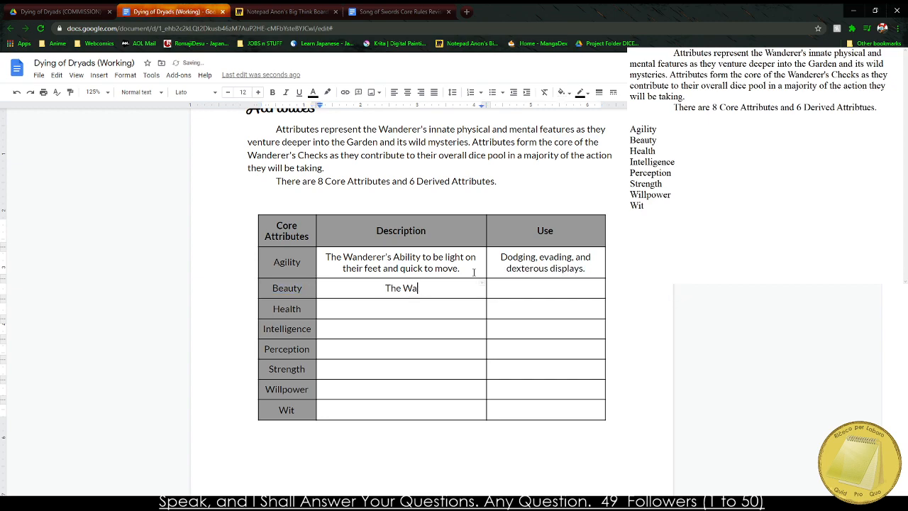
text(nderer's innat)
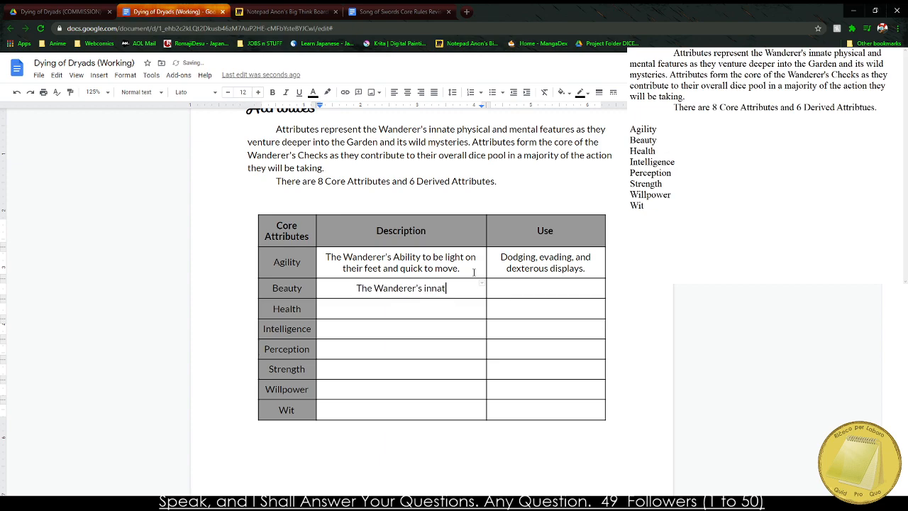
text(e physical )
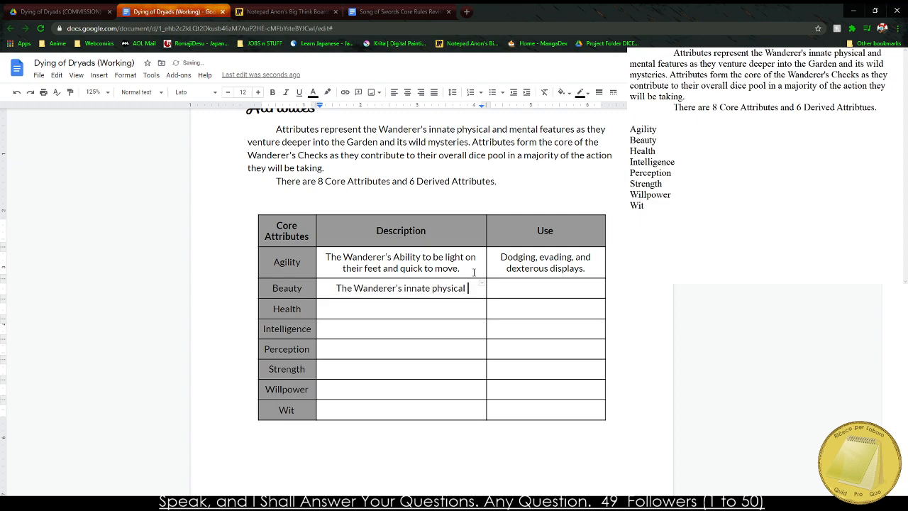
text(bea)
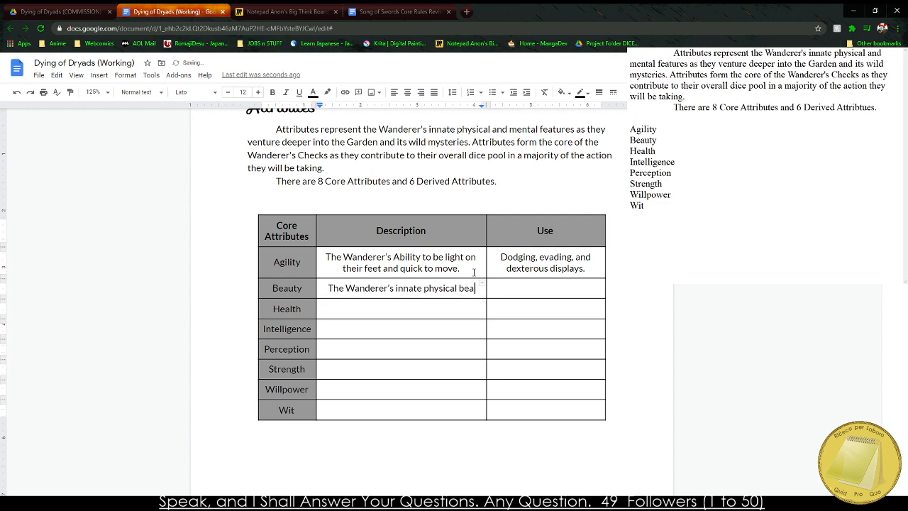
text(uty and perso)
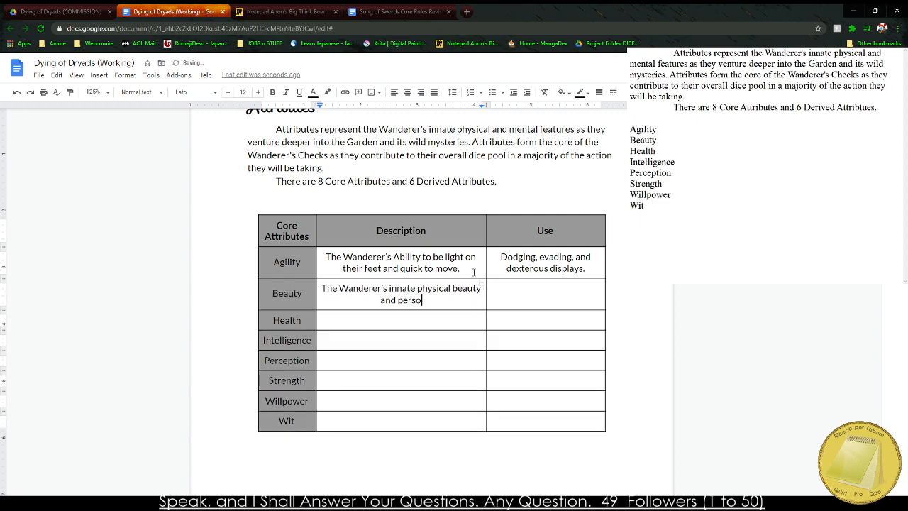
key(BackSpace)
key(BackSpace)
key(BackSpace)
key(BackSpace)
key(BackSpace)
key(BackSpace)
text(figure.)
Enter "Initial impressions, self-confidence, and ego." as the Use for Beauty.
key(Tab)
text(Initial impression)
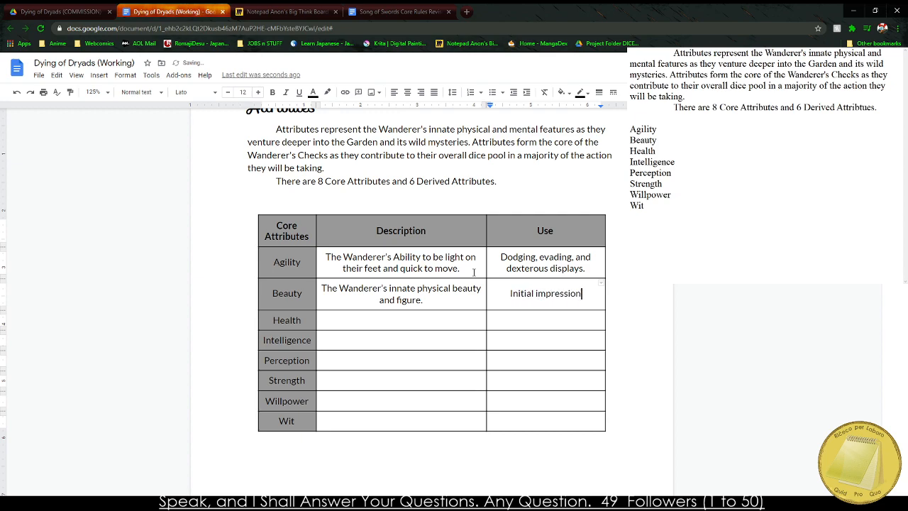
text(s, self-confi)
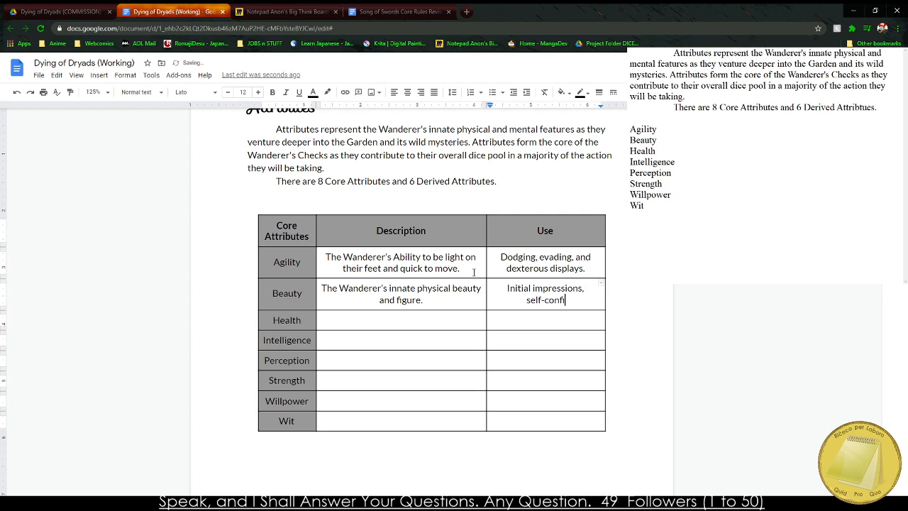
text(dence, and ego.)
Enter Health's description as "The Wanderer's physical constitution and ability to endure pain.".
key(Tab)
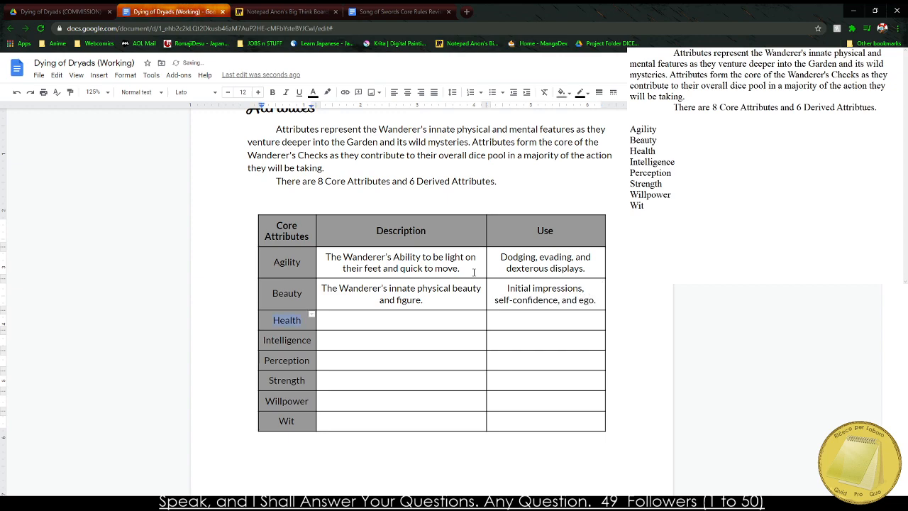
key(Tab)
text(The Wanderer's physical and)
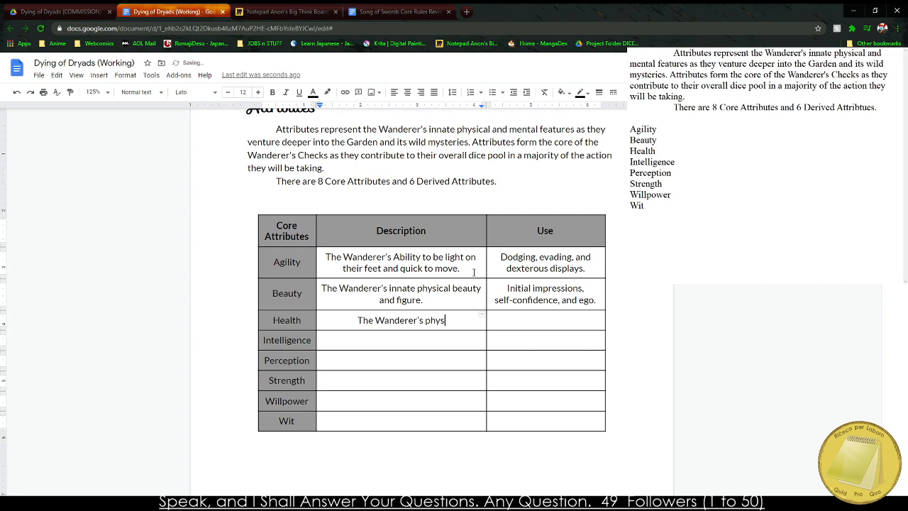
key(BackSpace)
key(BackSpace)
key(BackSpace)
key(BackSpace)
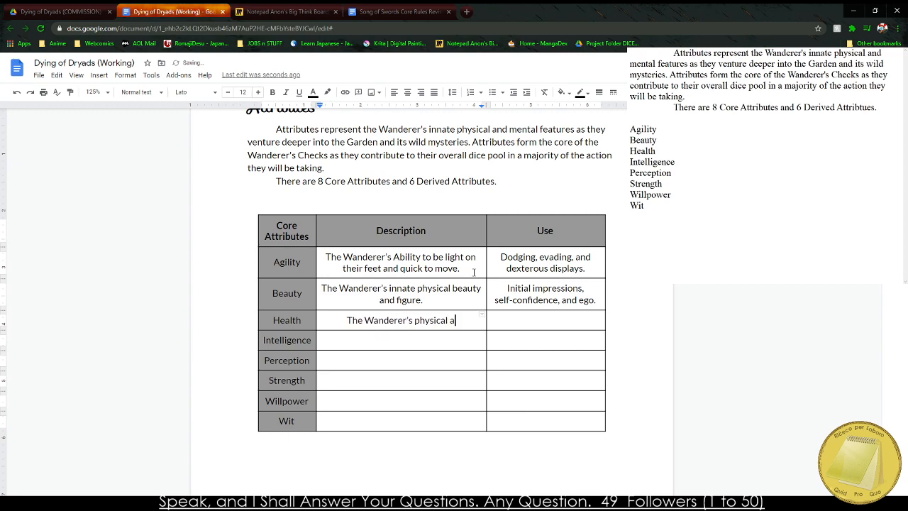
text(constitut)
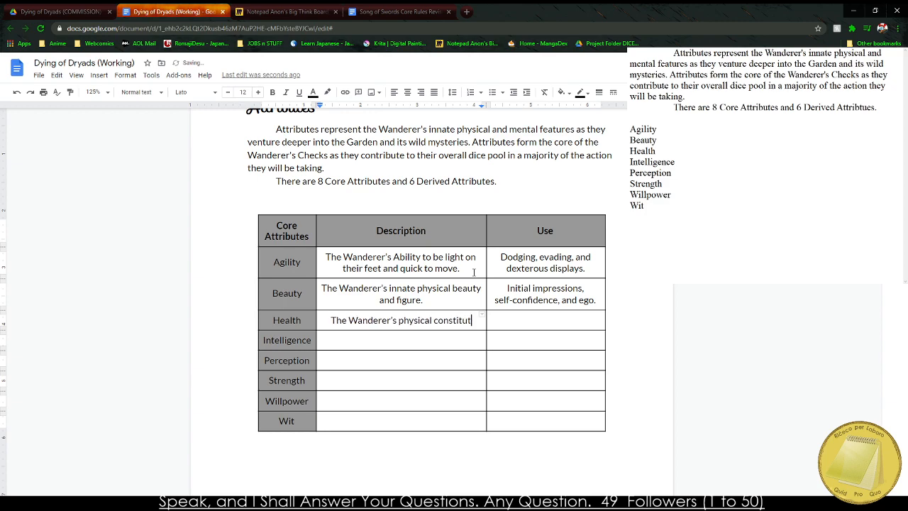
text(ion and ability to fight outt)
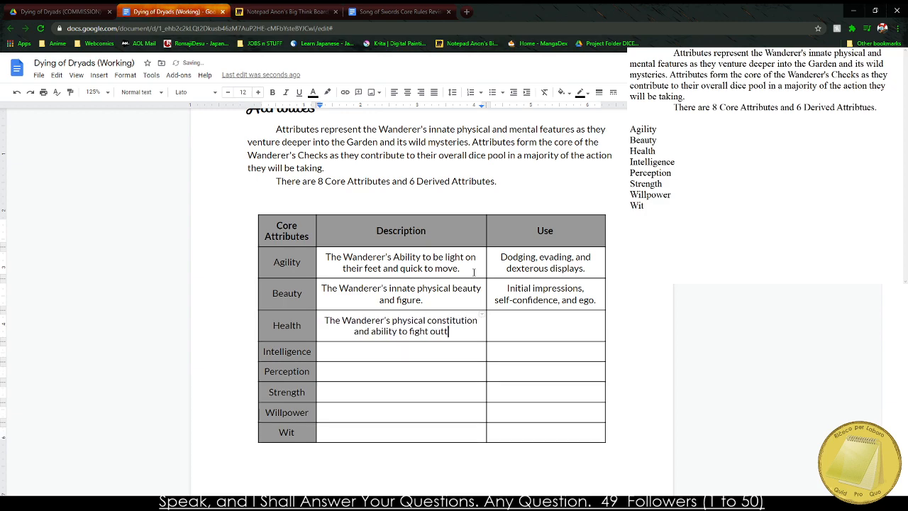
key(BackSpace)
key(BackSpace)
key(BackSpace)
key(BackSpace)
key(BackSpace)
key(BackSpace)
key(BackSpace)
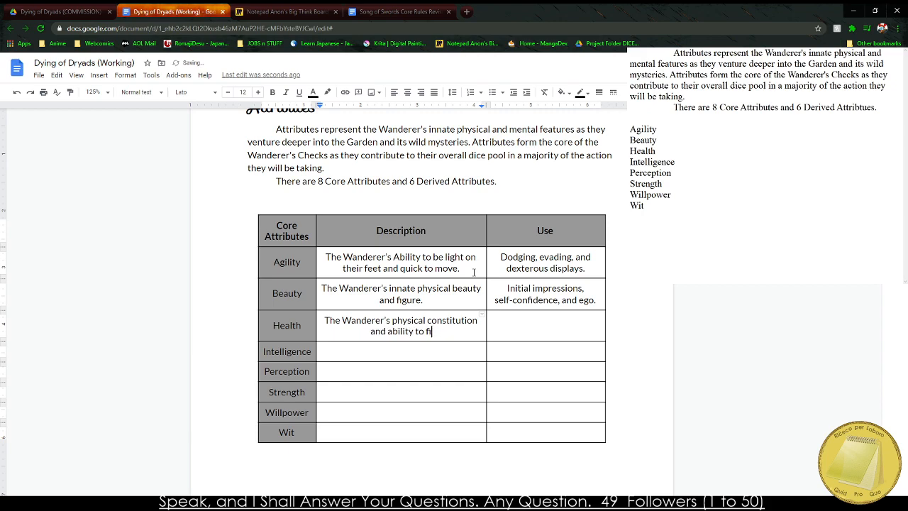
text(enr)
key(BackSpace)
text(dure pain.)
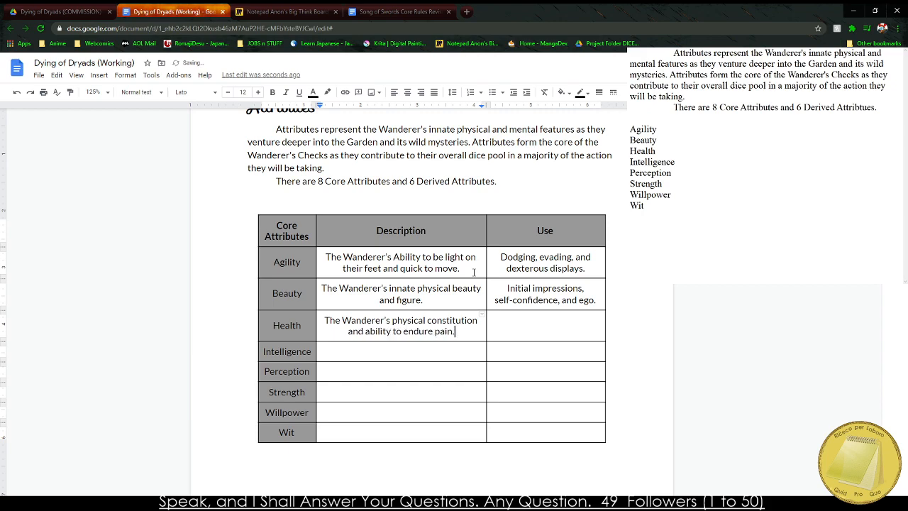
Enter "Resisting diseases, wounds, and other misshaps." as the Use for Health.
key(Tab)
text(Resisting diseases,)
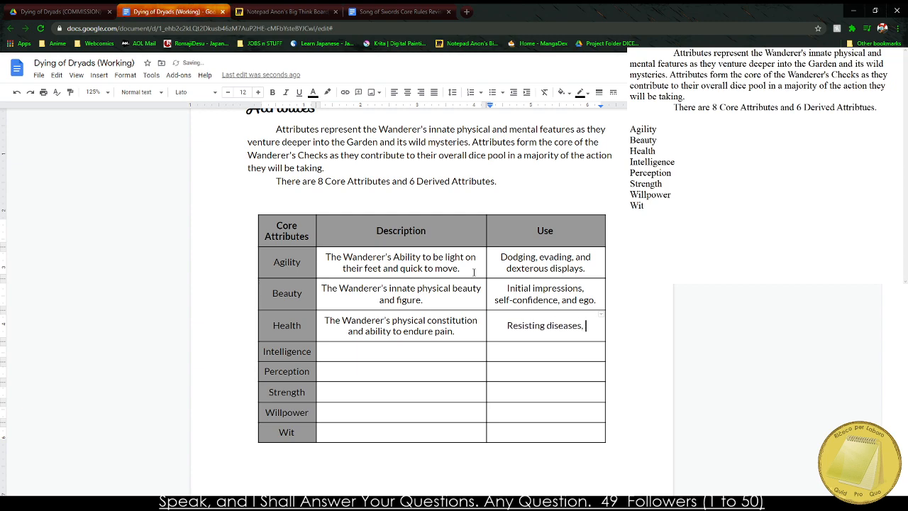
text( wou)
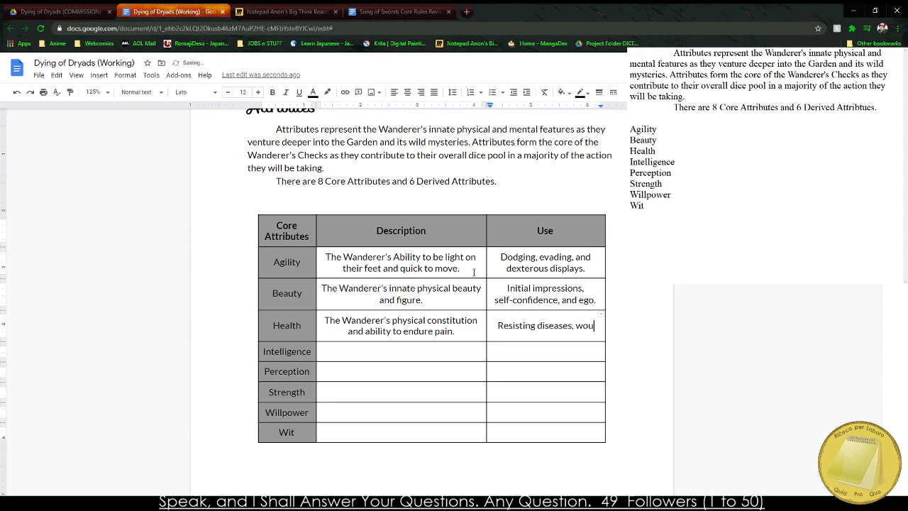
text(nds, and other )
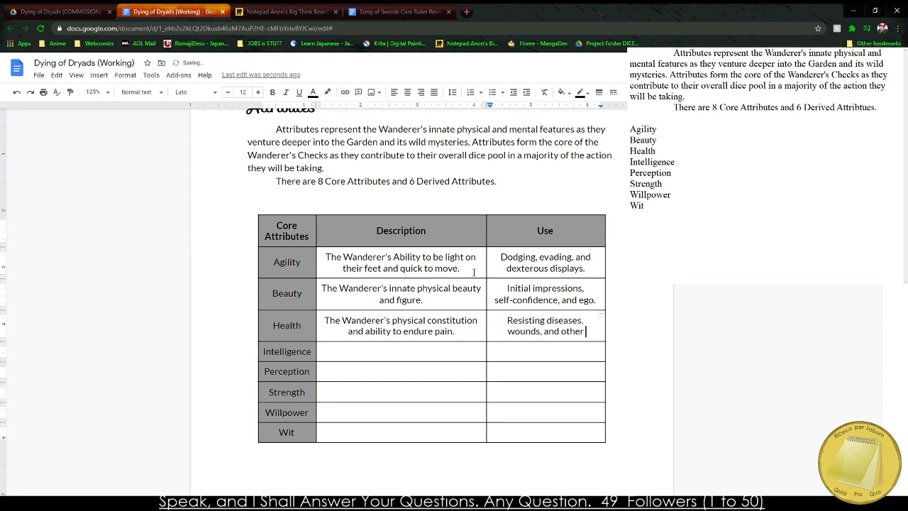
text(misshaps.)
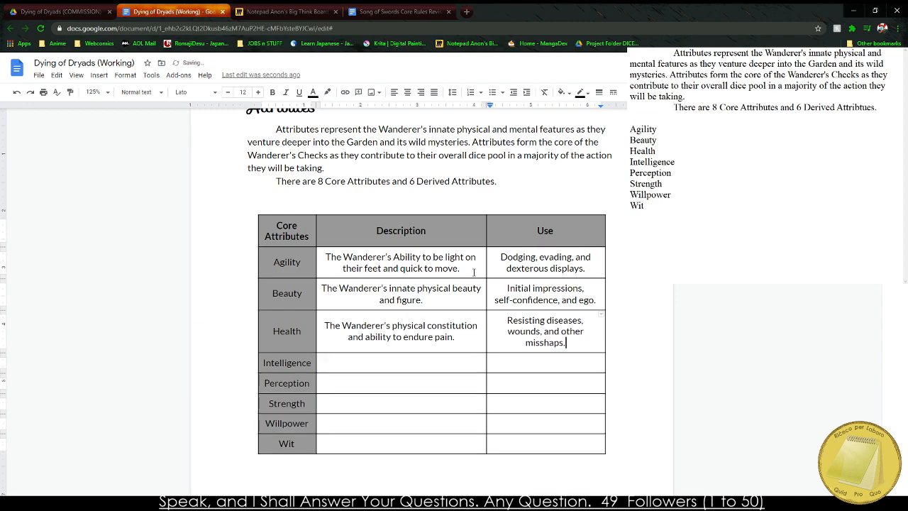
Widen the Use column slightly and correct the misspelled last word of Health's Use to "mishaps".
drag(603, 225, 620, 227)
right_click(573, 330)
click(596, 347)
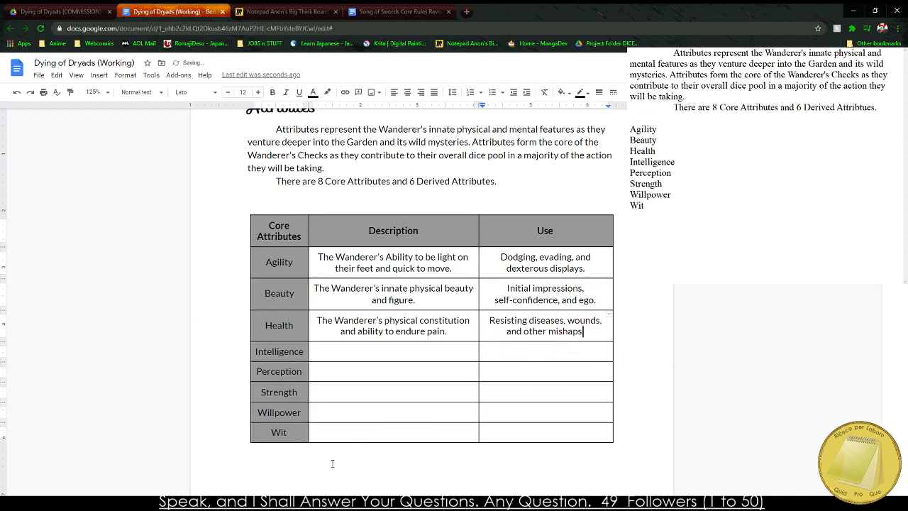
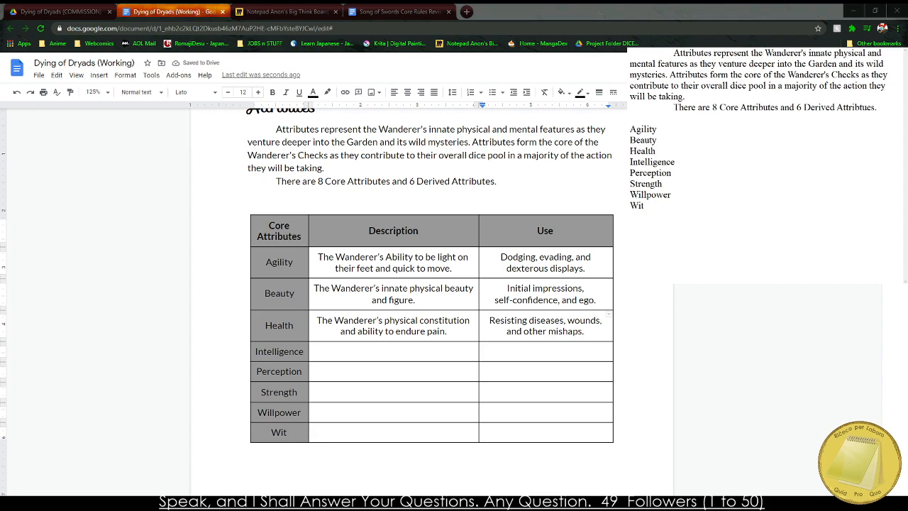
Enter Intelligence's description as "The Wanderer's thinking ability and acute information gathering skills.".
click(368, 345)
text(The Wander)
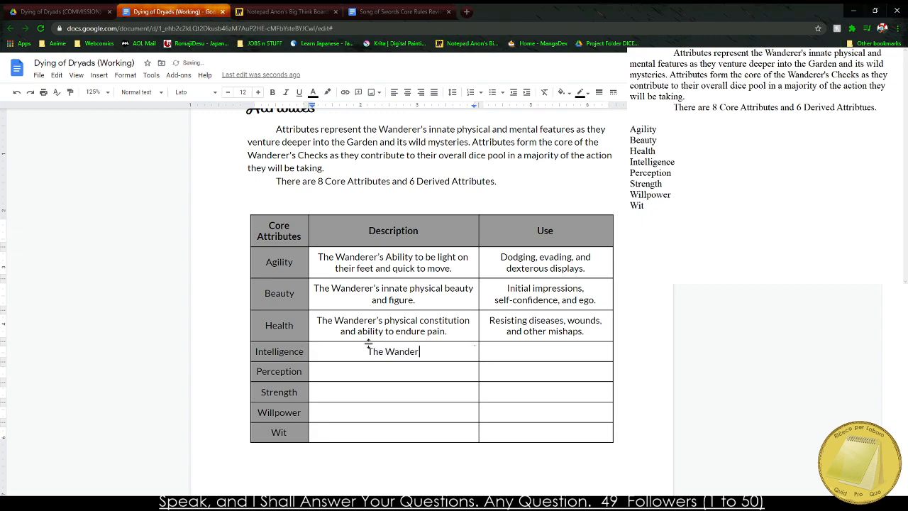
text(er's )
text(thinking abo)
text(u)
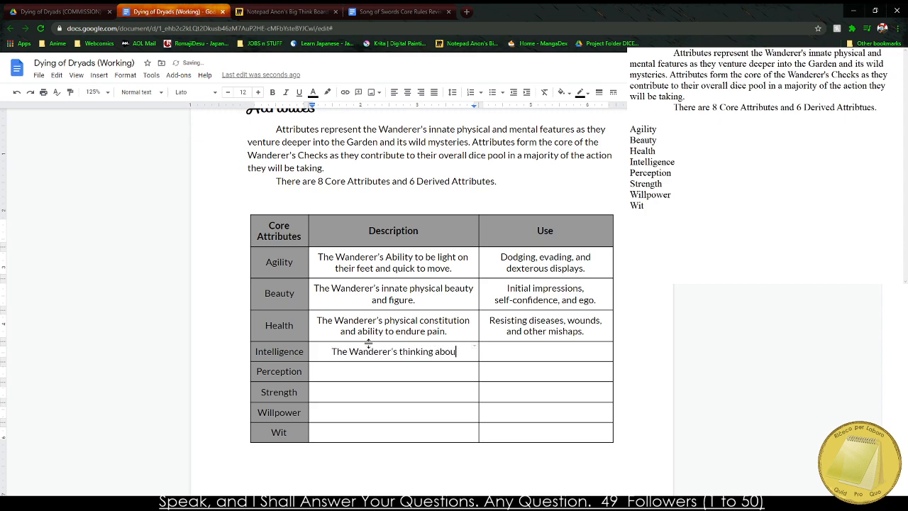
key(BackSpace)
key(BackSpace)
text(ility and)
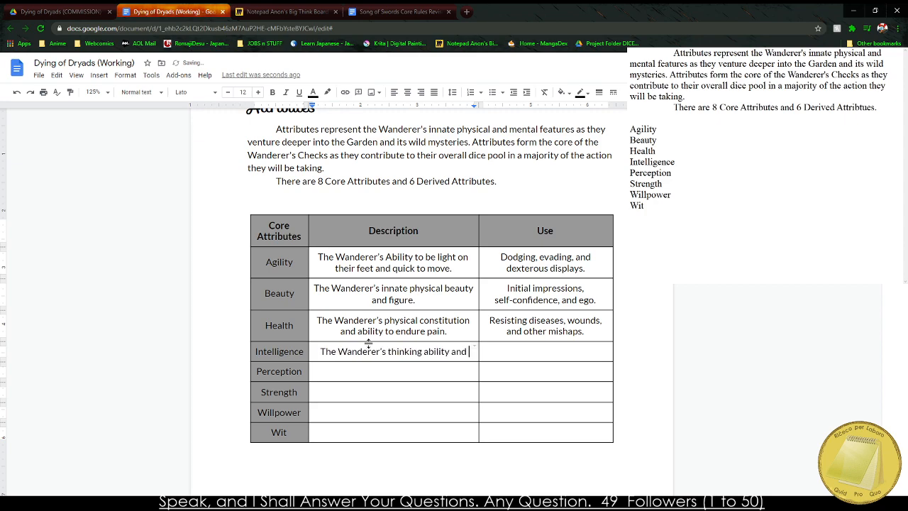
text( philisop)
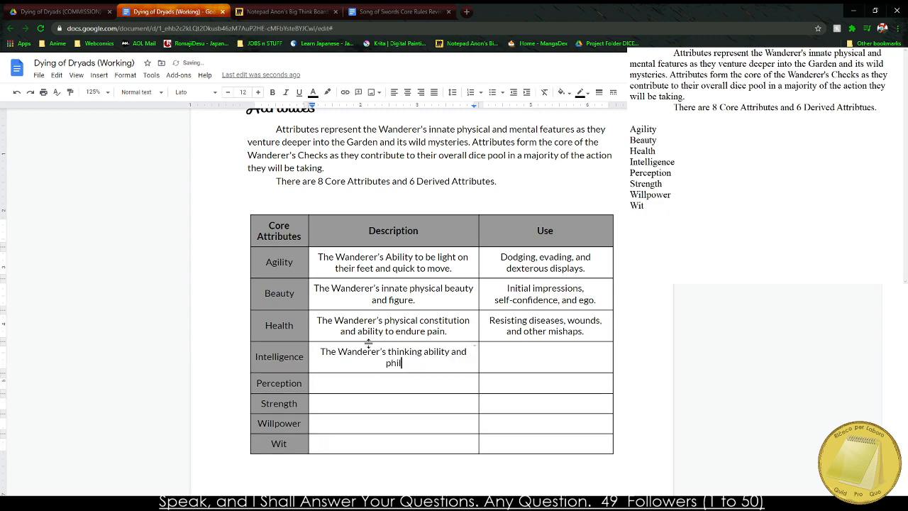
key(BackSpace)
key(BackSpace)
key(BackSpace)
key(BackSpace)
key(BackSpace)
key(BackSpace)
key(BackSpace)
key(BackSpace)
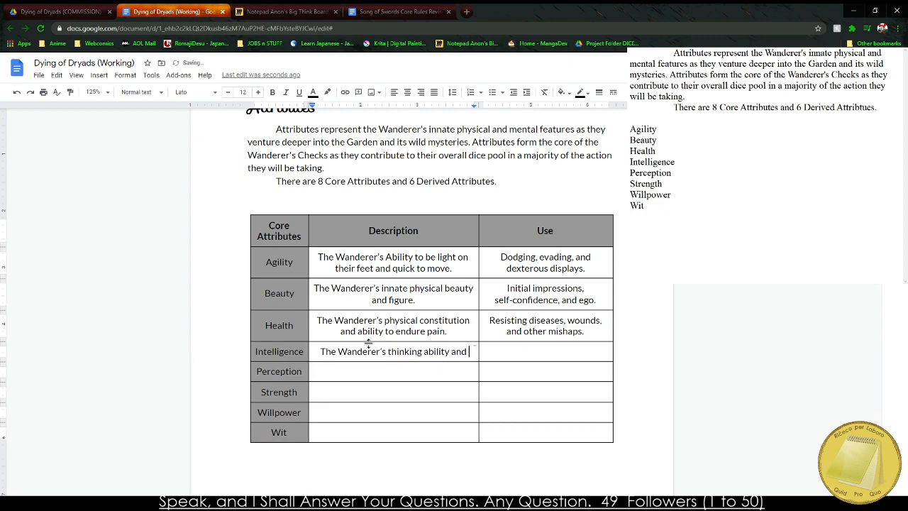
text(acute informati)
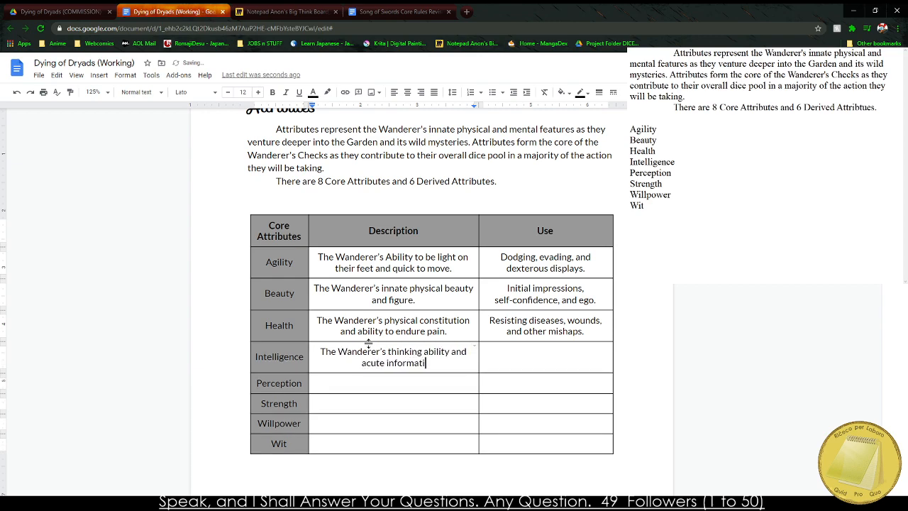
text(on gathering skills.)
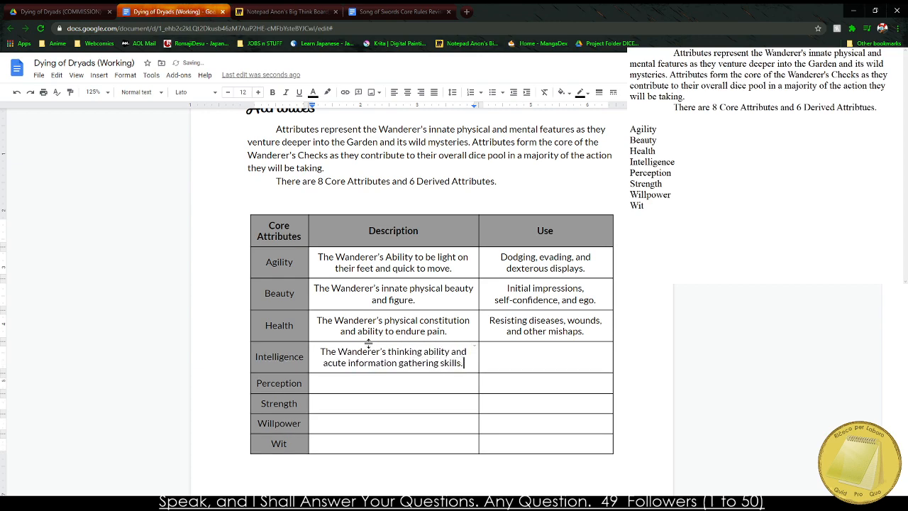
Enter "Information gathering, Scholastic Activity, Thoughtful Debate." as the Use for Intelligence.
key(Tab)
text(Information gathering, Scho)
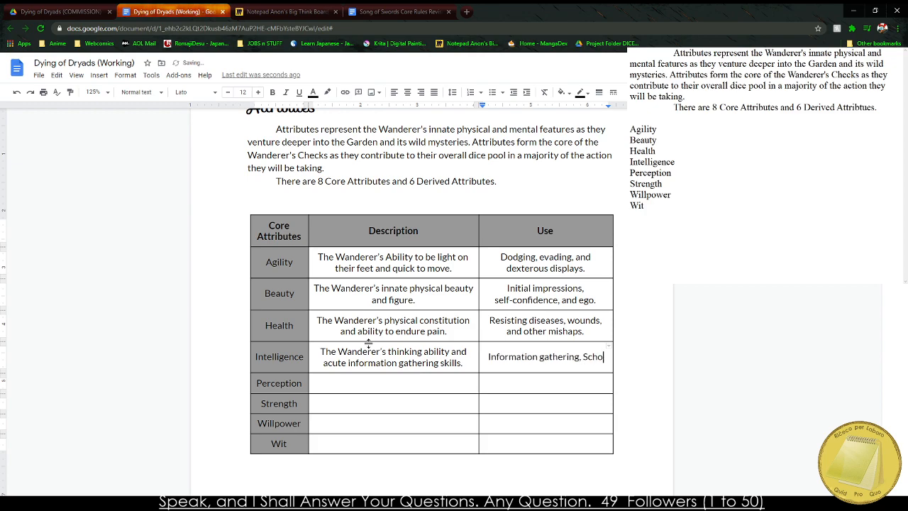
text(lastic )
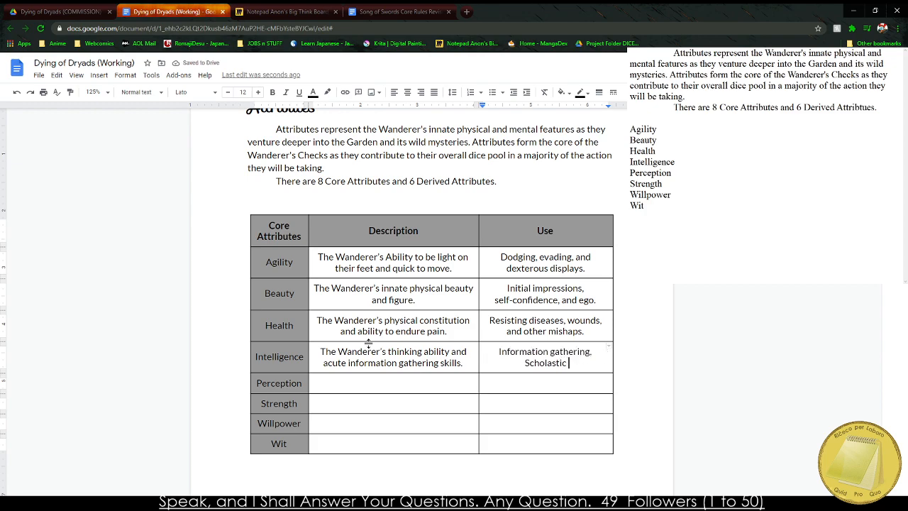
text(Activity,)
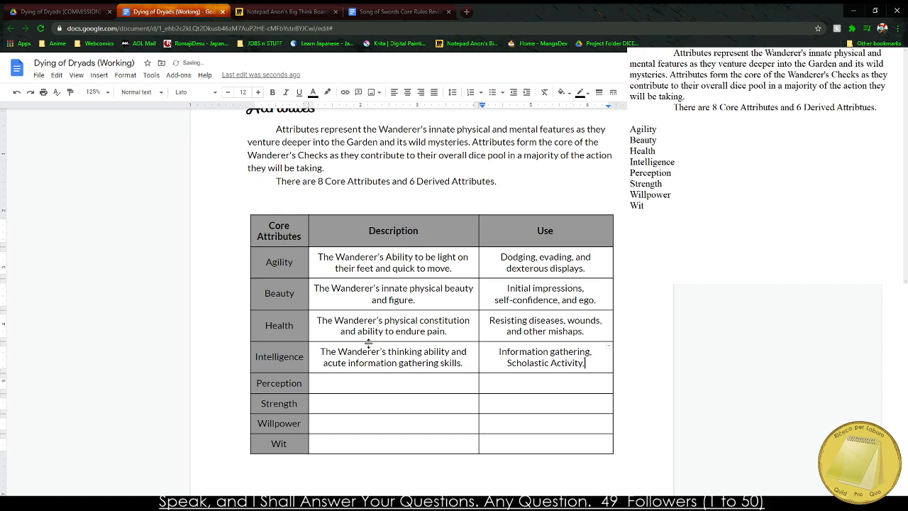
text( Thoughtfu)
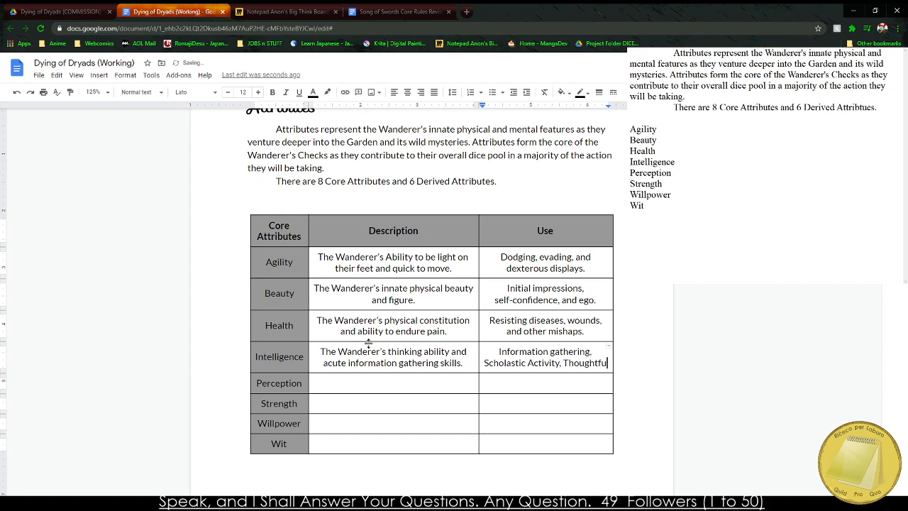
text(l Debate.)
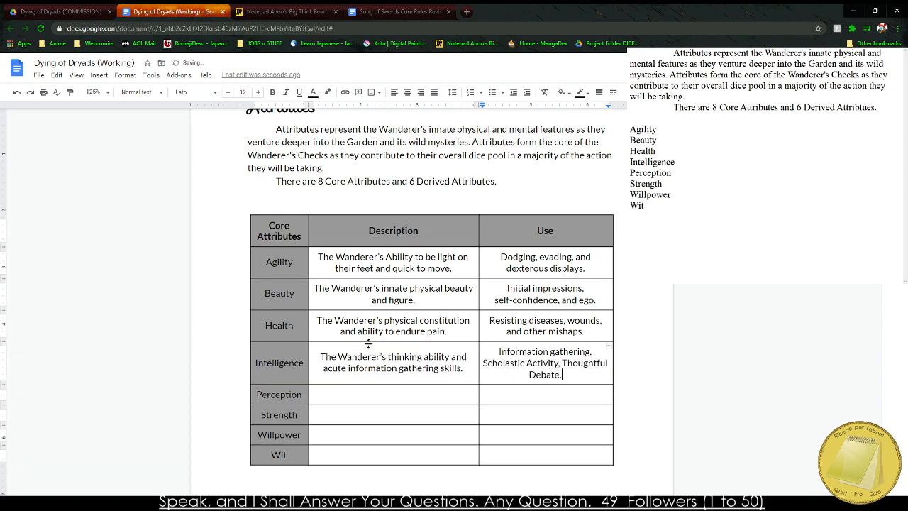
Make "debate" lowercase in Intelligence's Use and widen the Use column slightly.
click(533, 374)
key(BackSpace)
text(d)
drag(618, 226, 624, 226)
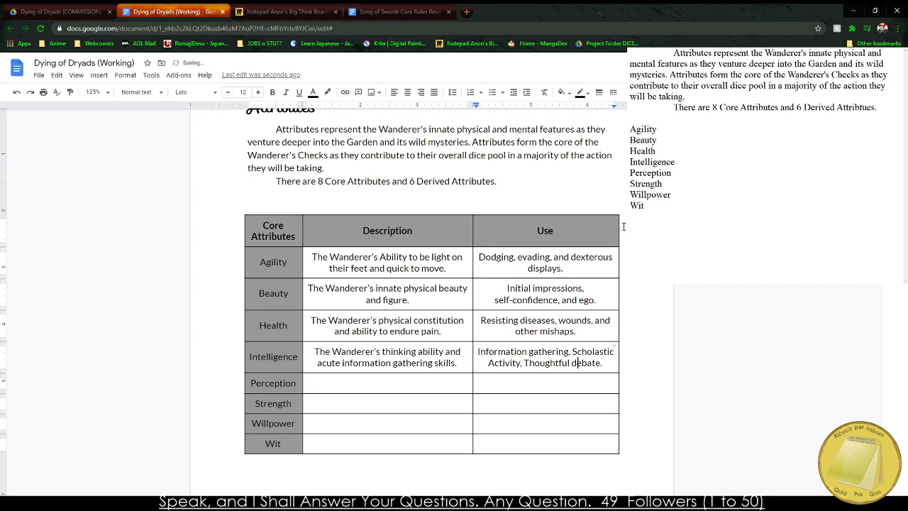
Enter Perception's description as "The Wanderer's seeing eye and attention to detail.".
click(406, 377)
text(The Wanderer's )
text(seeing eye and a)
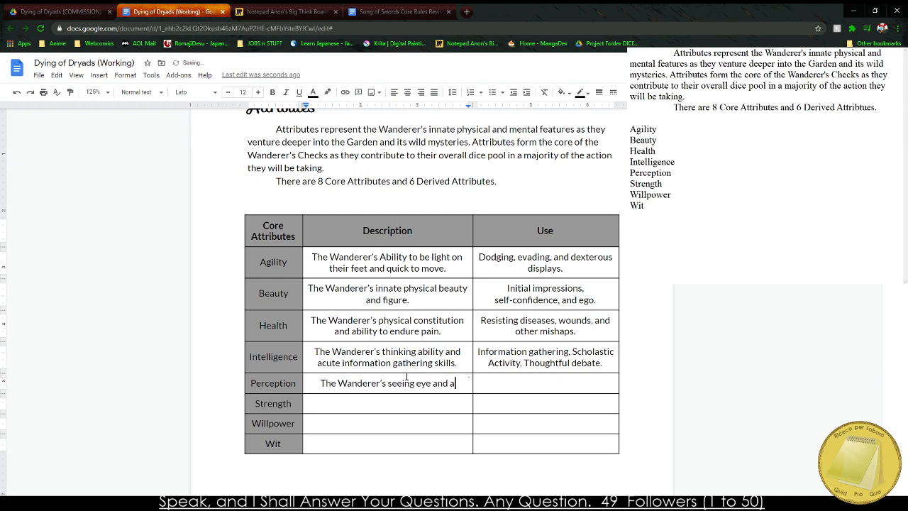
text(cu)
key(BackSpace)
key(BackSpace)
key(BackSpace)
text(attention to detail.)
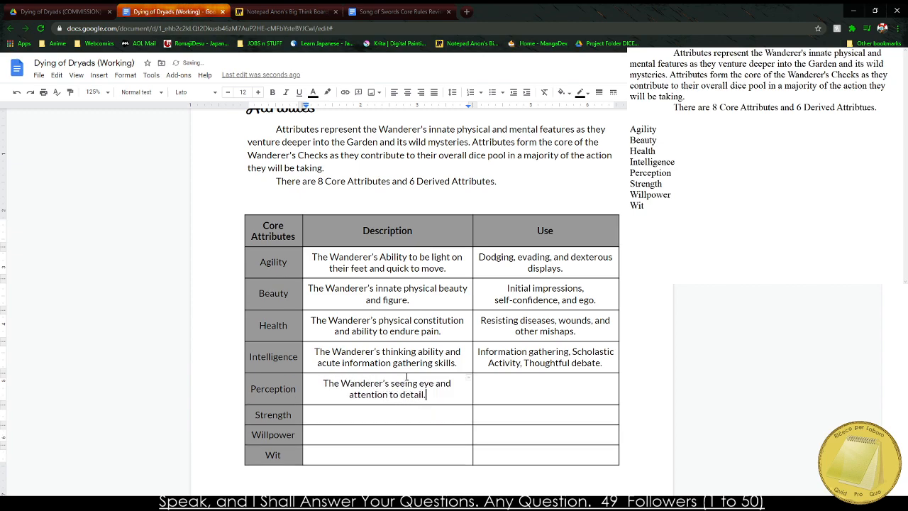
Enter "Observation, Understanding Others, and Seeing the Unseen." as the Use for Perception.
key(Tab)
text(O)
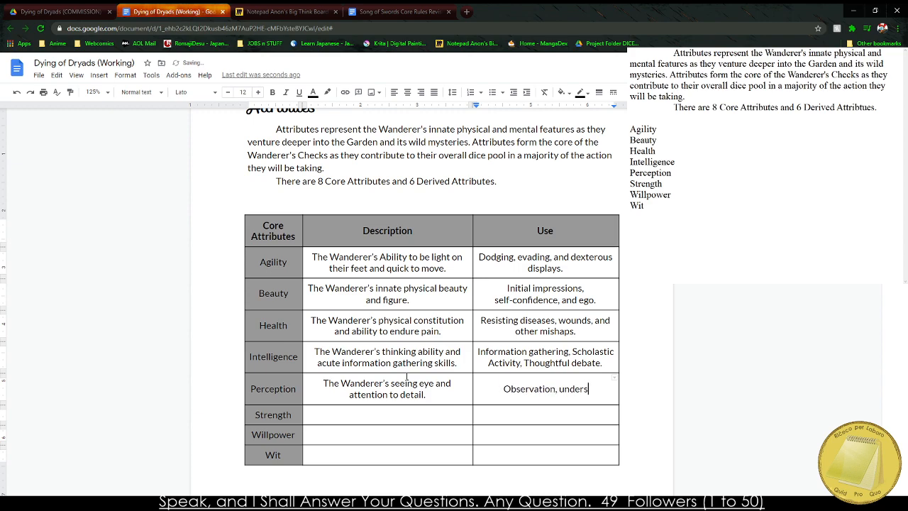
text(nding, an)
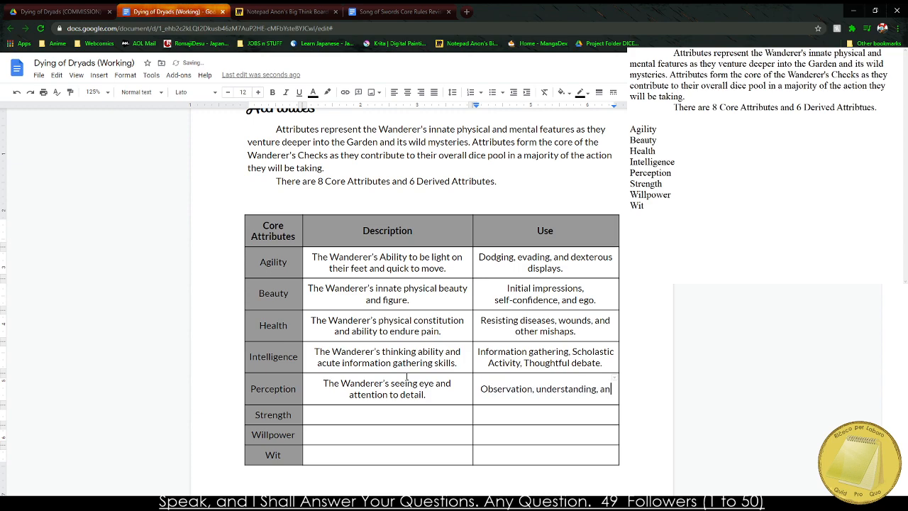
key(BackSpace)
key(BackSpace)
key(BackSpace)
key(BackSpace)
key(BackSpace)
key(BackSpace)
key(BackSpace)
key(BackSpace)
key(BackSpace)
key(BackSpace)
key(BackSpace)
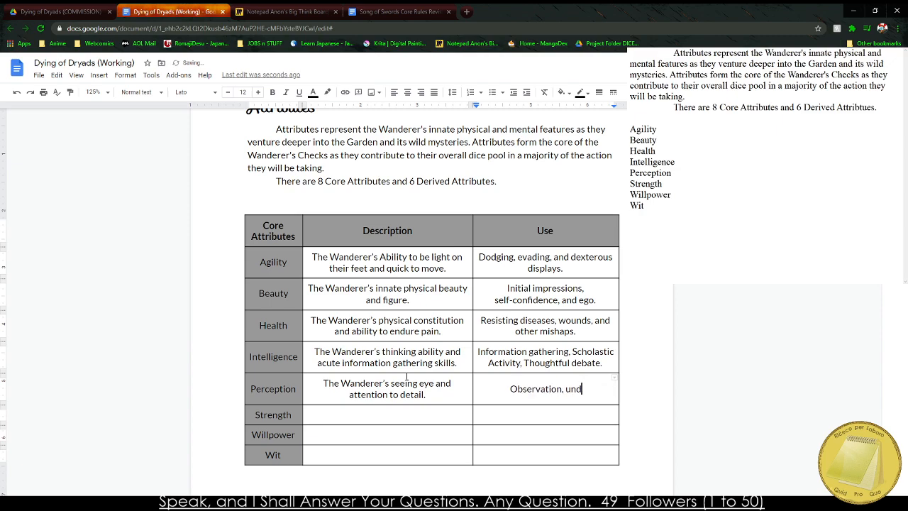
text(Understanding)
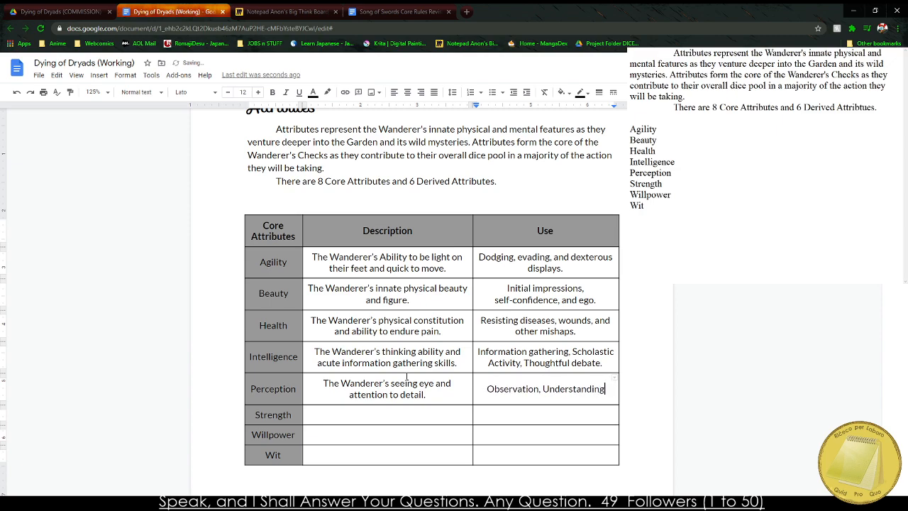
text( Others, and )
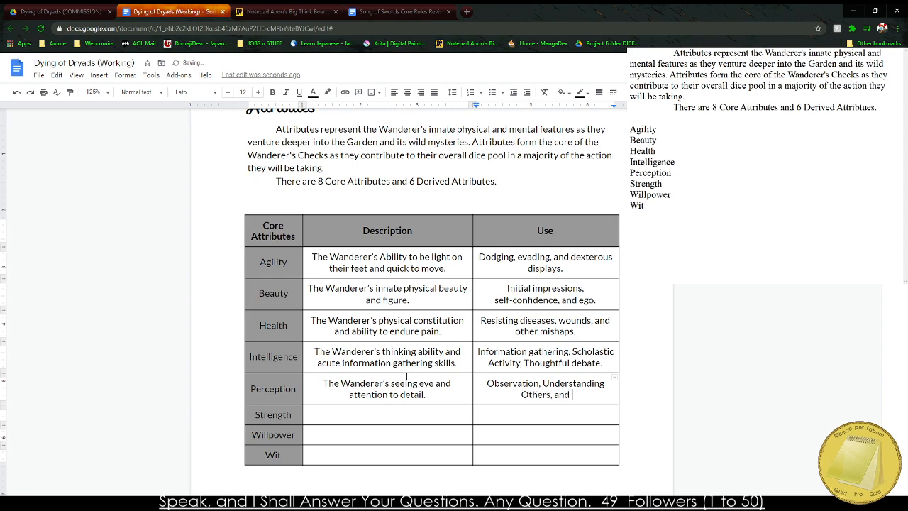
text(Seeing the Un)
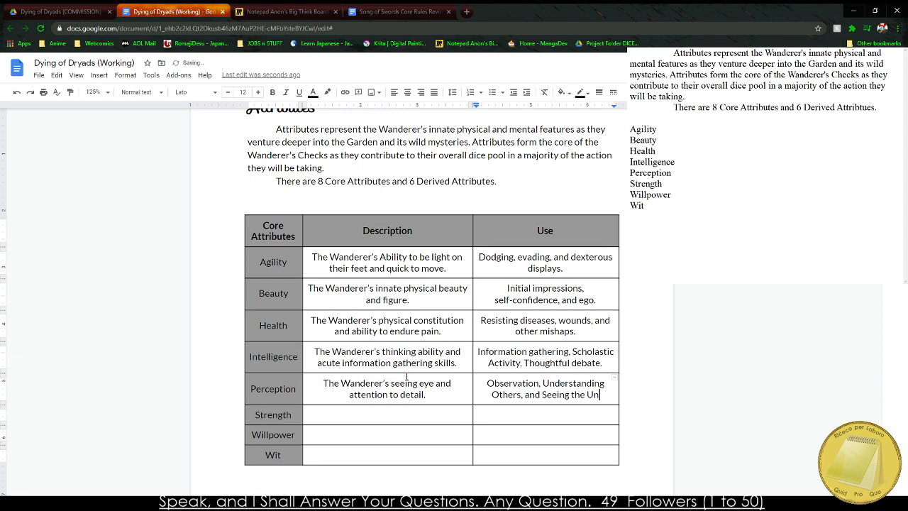
text(seen.)
Enter Strength's description as "The Wanderer's physical might and muscular nature.".
key(Tab)
key(Tab)
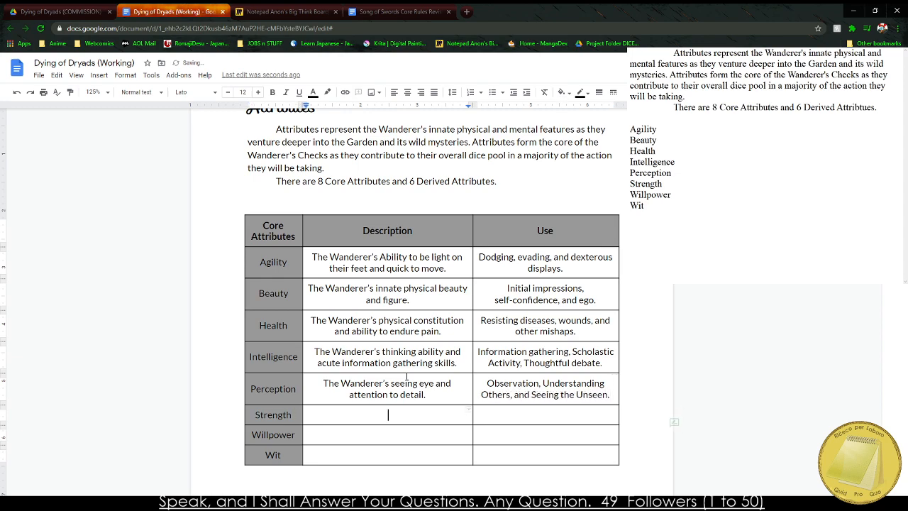
text(The Wanderer's )
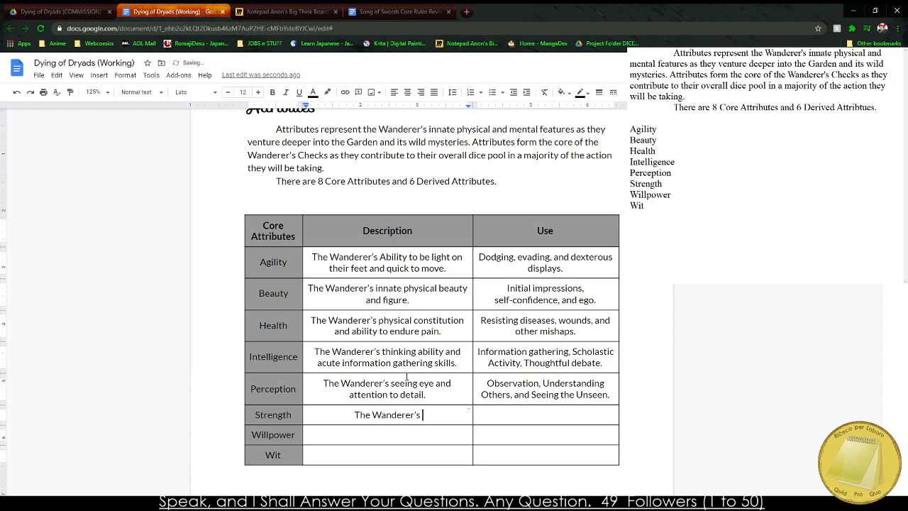
text(physical might )
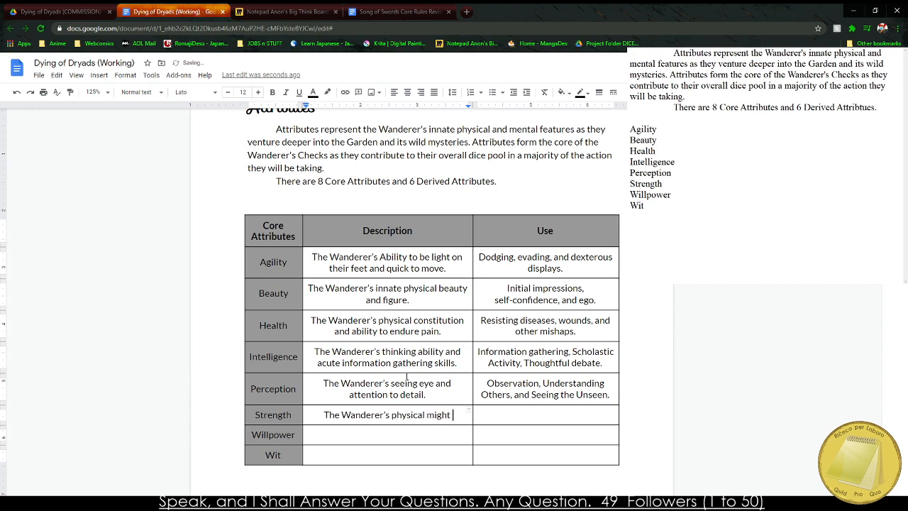
text(and myus)
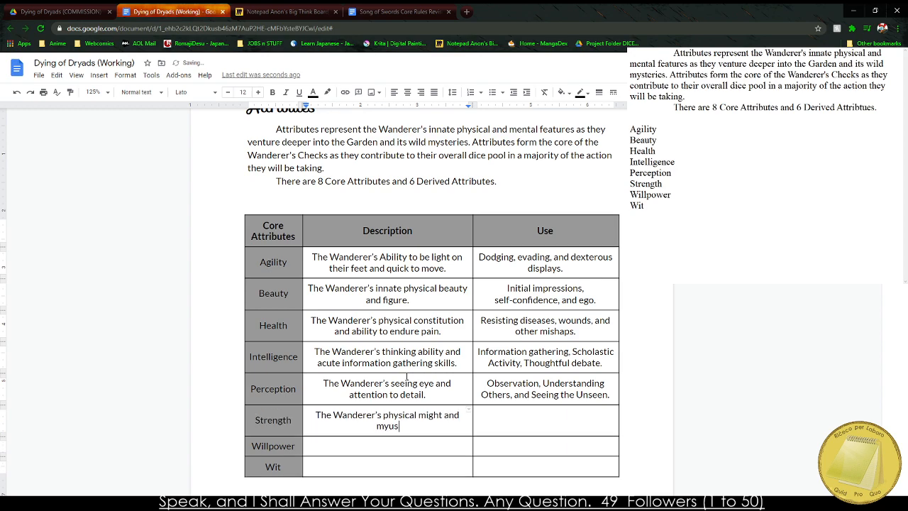
key(BackSpace)
key(BackSpace)
key(BackSpace)
text(uscular nature.)
Enter "Feats of brawn, physical confrontation, and fighting." as the Use for Strength.
key(Tab)
text(Fe)
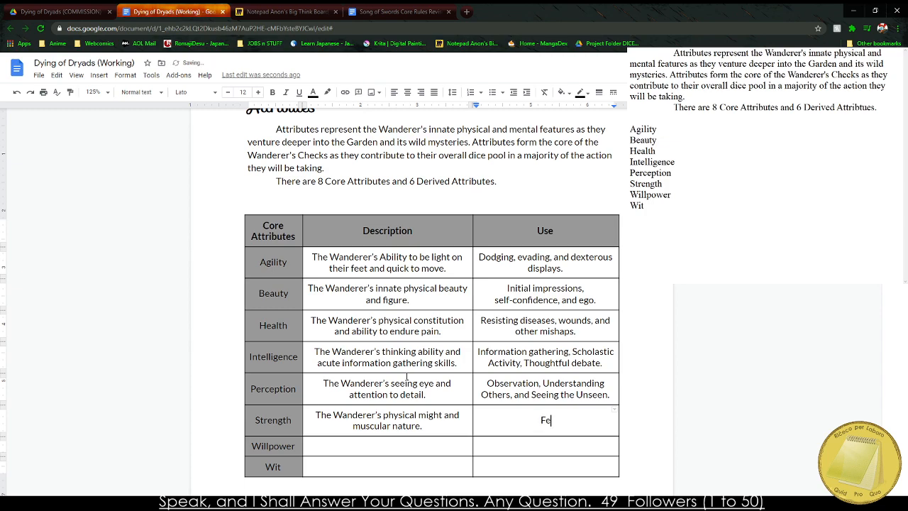
text(ats of brawn, physic)
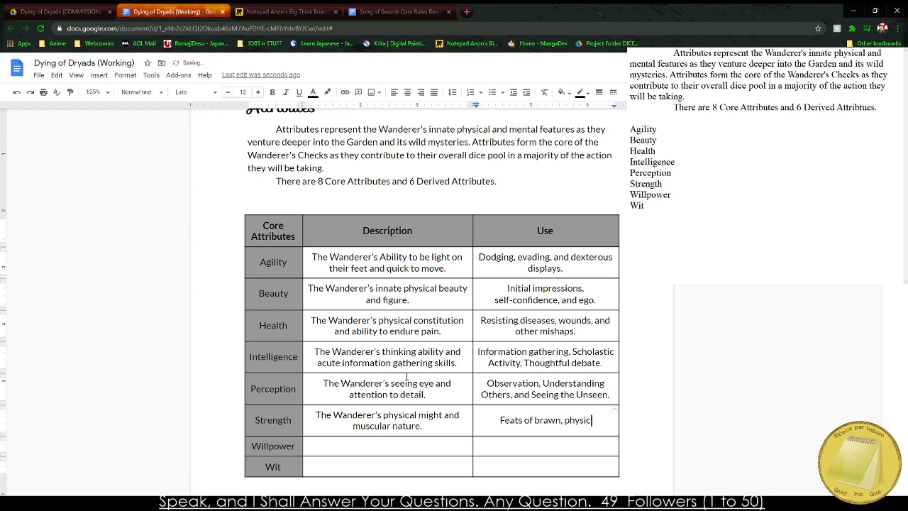
text(al confrontation.)
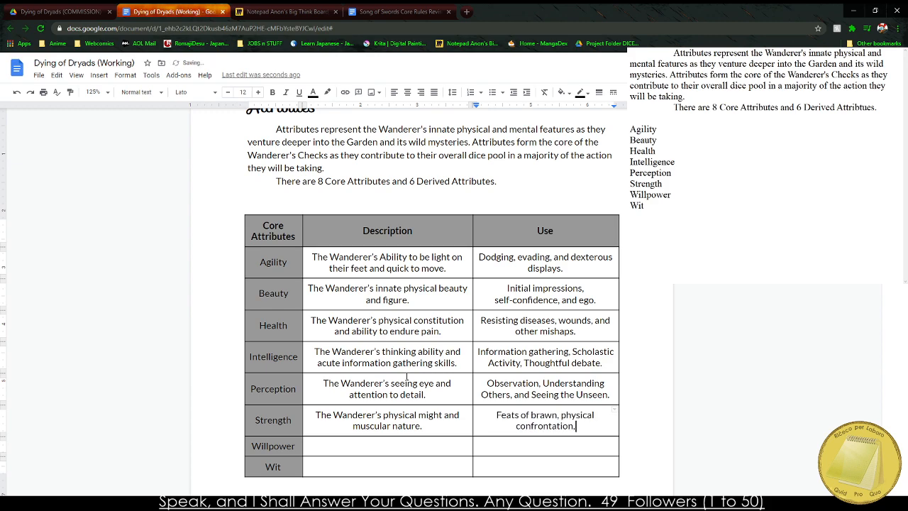
key(BackSpace)
text(, and)
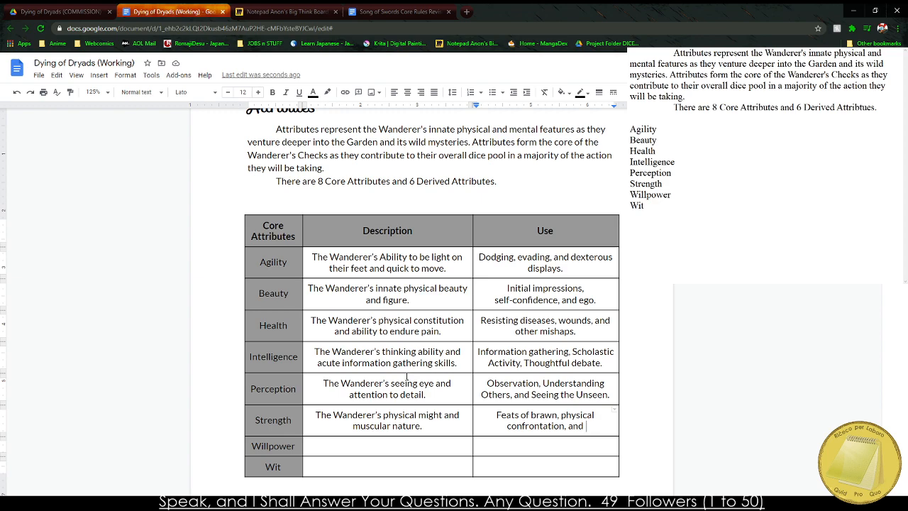
text(fighting.)
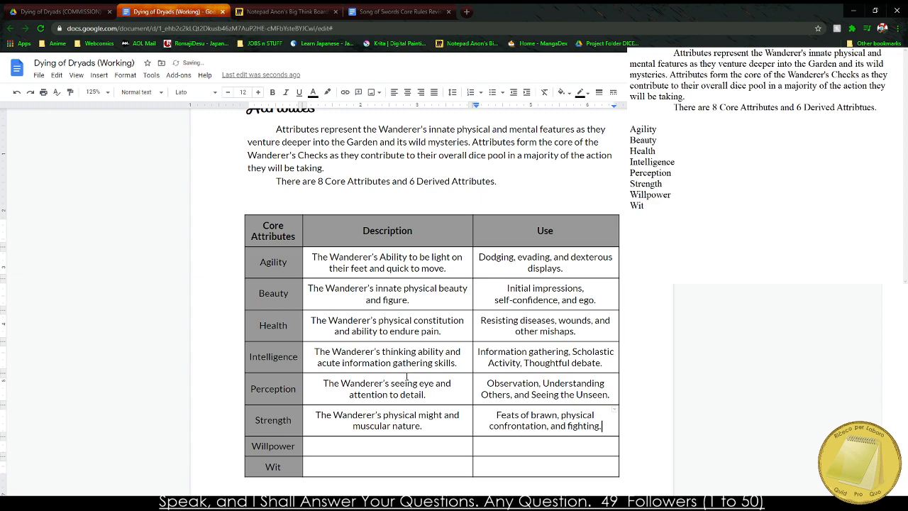
Enter Willpower's description as "The Wanderer's mental might and ability to keep calm.".
key(Tab)
key(Tab)
text(The Wanderer's mental mi)
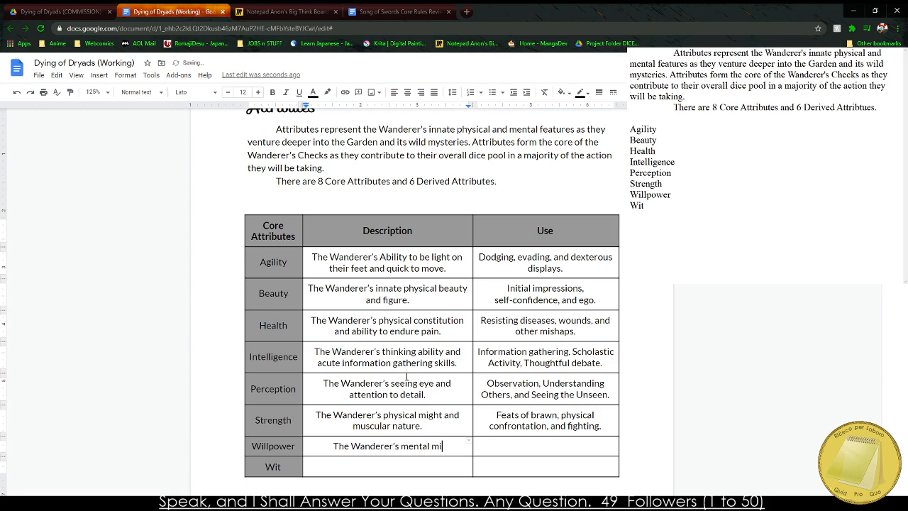
text(ght and )
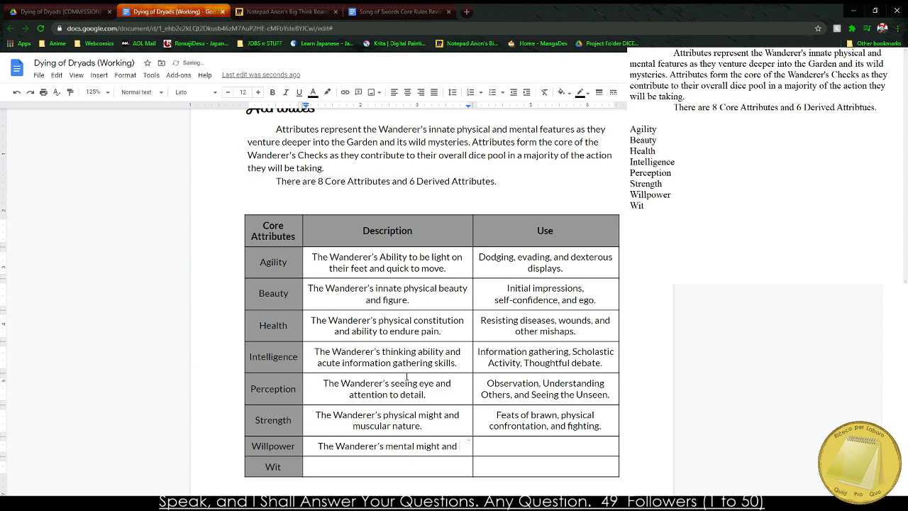
text(force of)
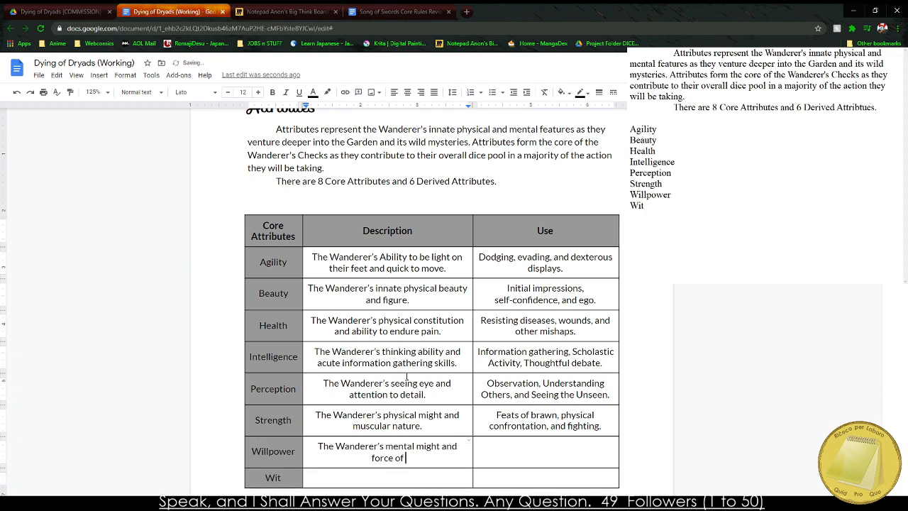
key(BackSpace)
key(BackSpace)
key(BackSpace)
key(BackSpace)
key(BackSpace)
key(BackSpace)
key(BackSpace)
key(BackSpace)
key(BackSpace)
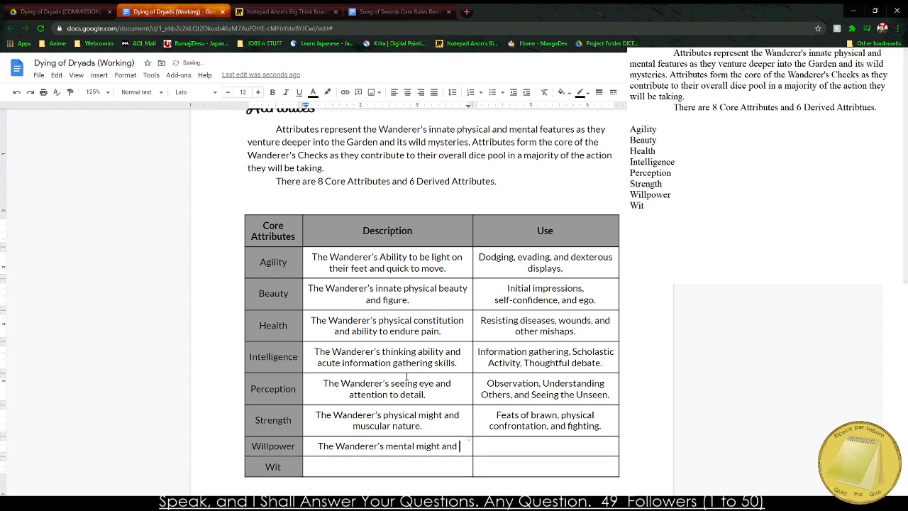
text(ability to)
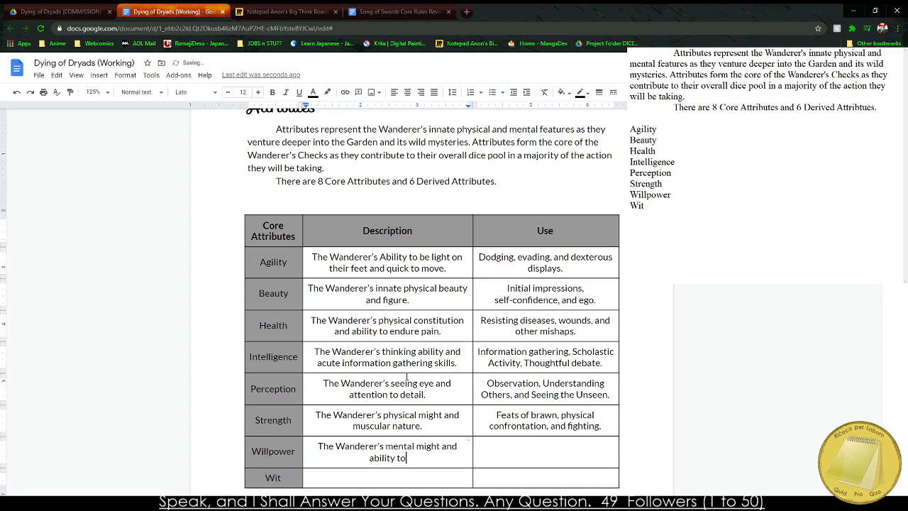
text( keep calm.)
Enter "Calm under pressure, ability to resist mental influence and magic." as the Use for Willpower and slightly widen the Use column.
key(Tab)
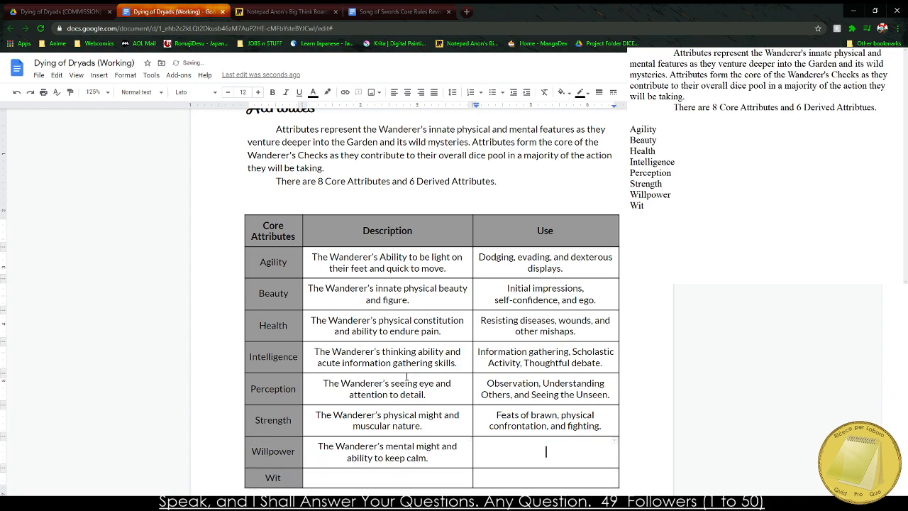
text(Calm under pressure, )
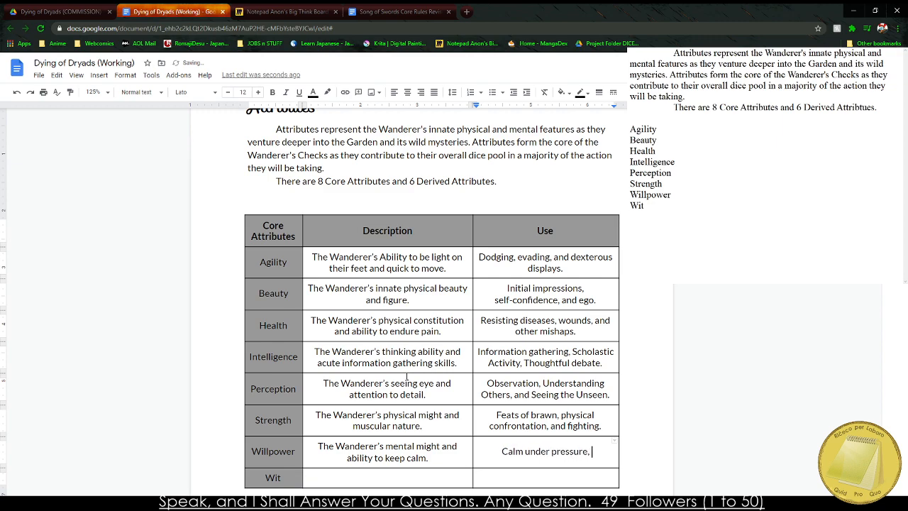
text(ability to )
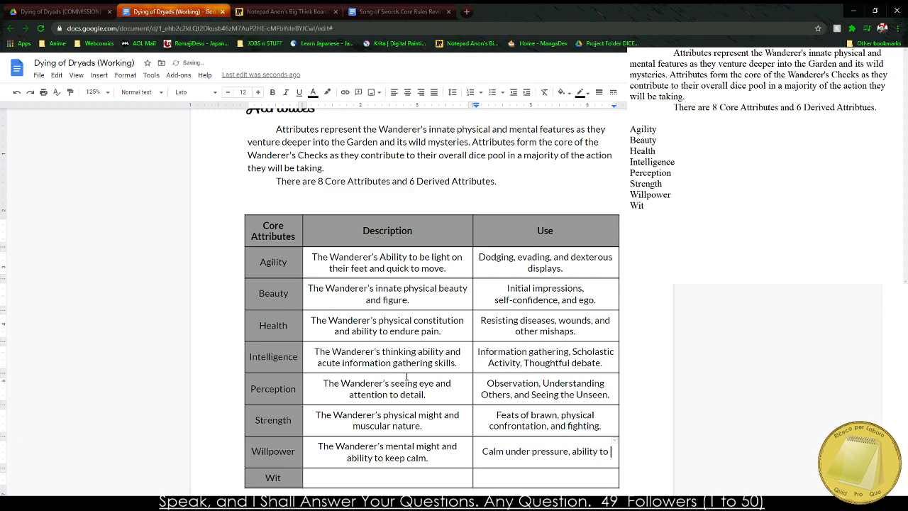
text(not)
key(BackSpace)
key(BackSpace)
key(BackSpace)
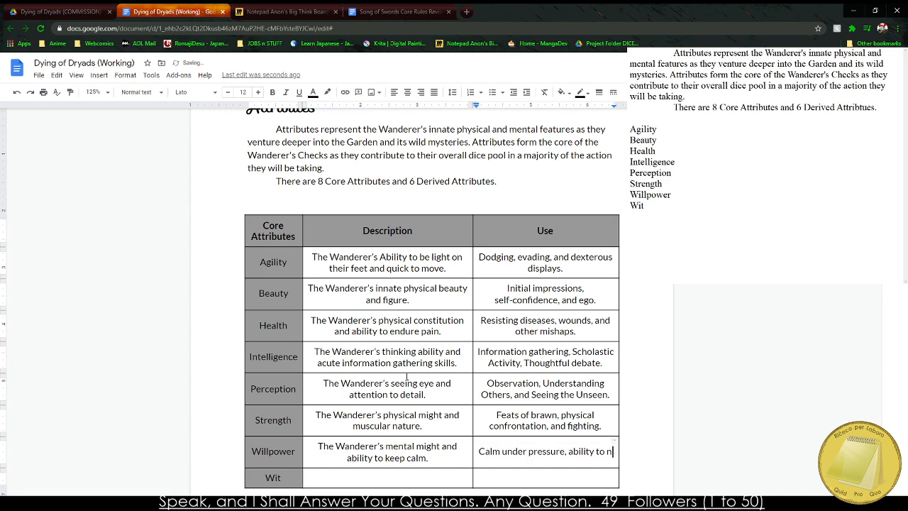
text(resist mental)
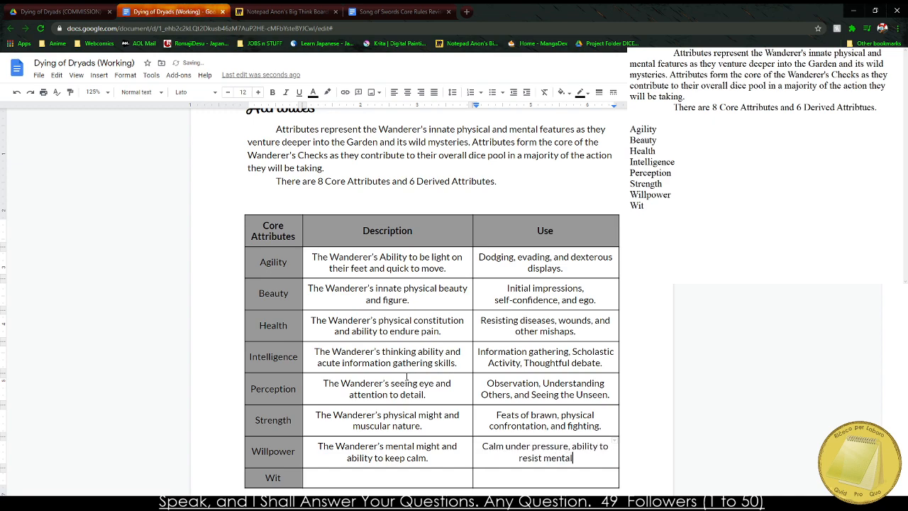
text( influence.)
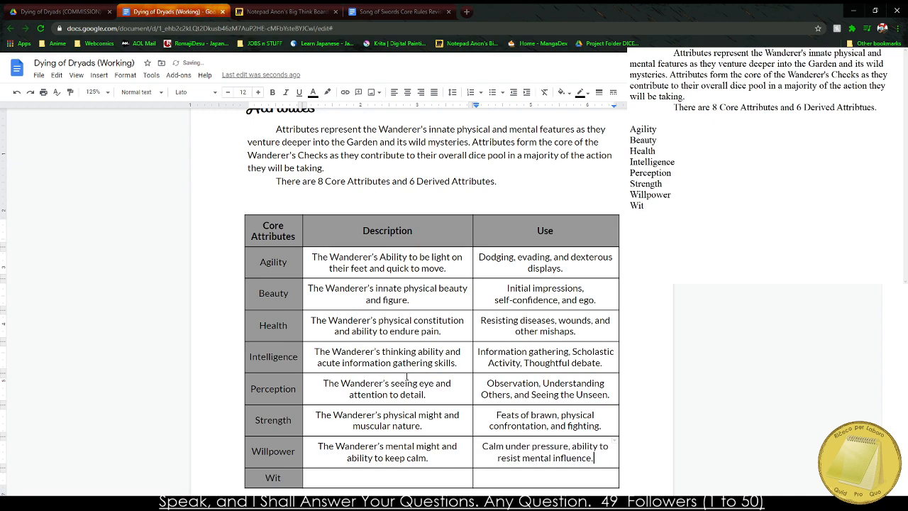
key(BackSpace)
text(, and magic)
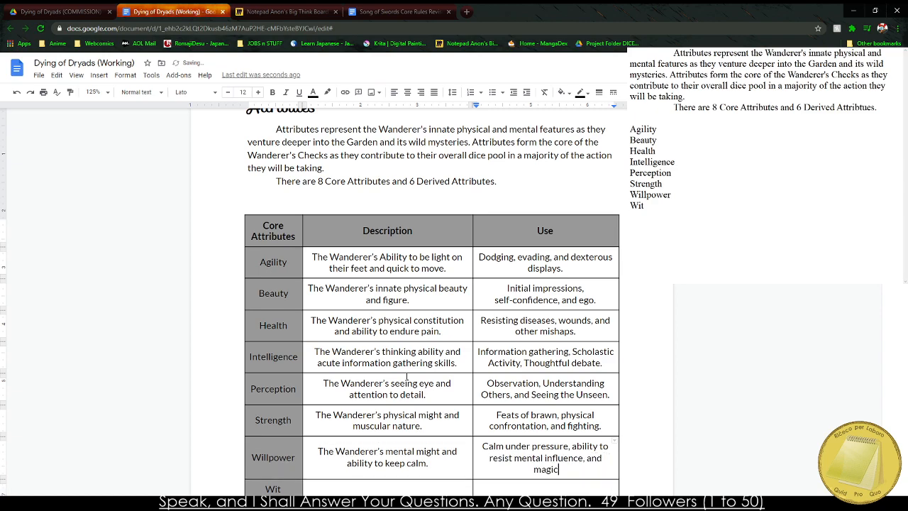
key(BackSpace)
key(BackSpace)
key(BackSpace)
key(BackSpace)
key(BackSpace)
key(BackSpace)
key(BackSpace)
key(BackSpace)
key(BackSpace)
key(BackSpace)
key(BackSpace)
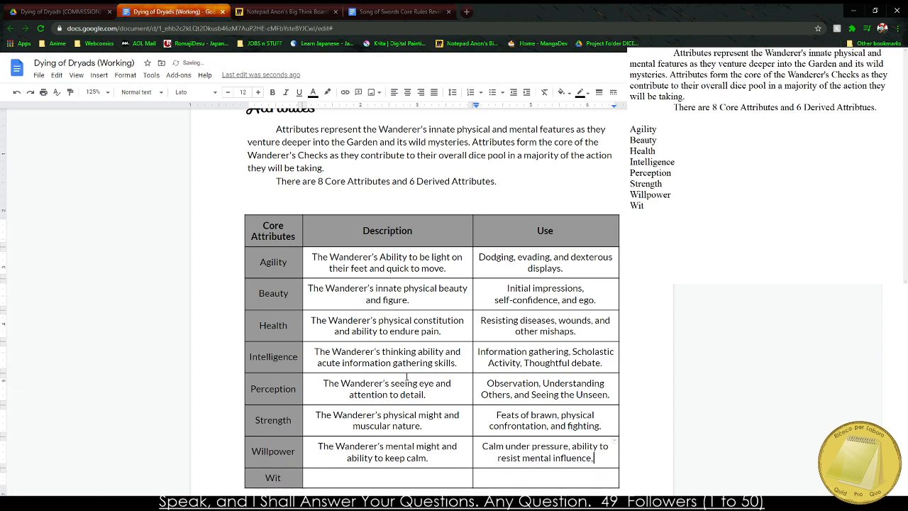
text(and magic)
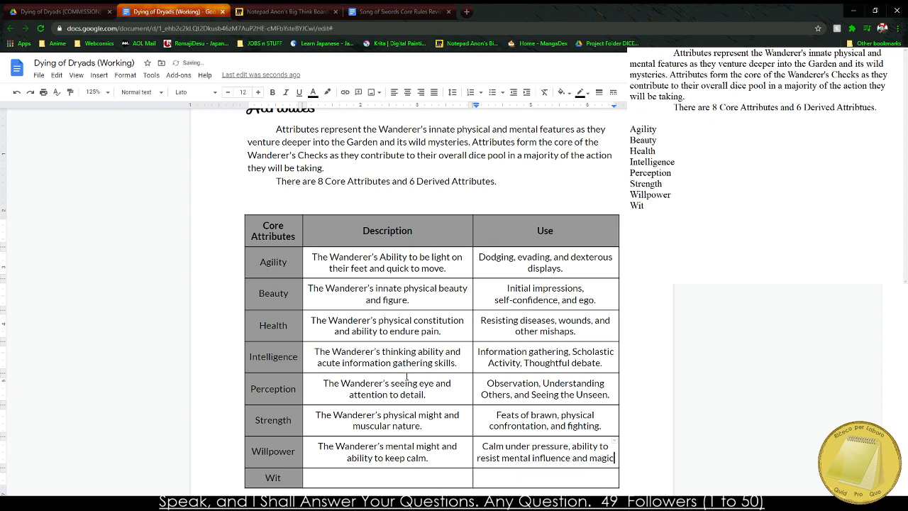
text(.)
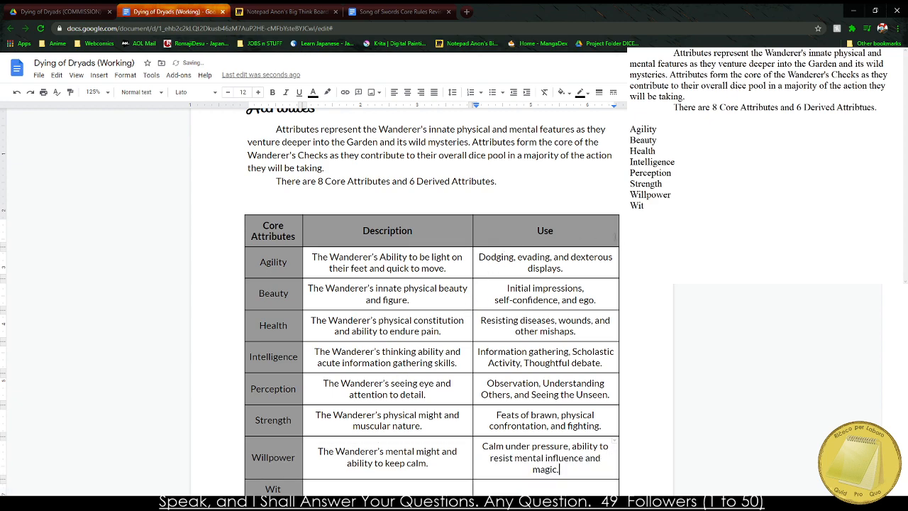
drag(620, 228, 622, 228)
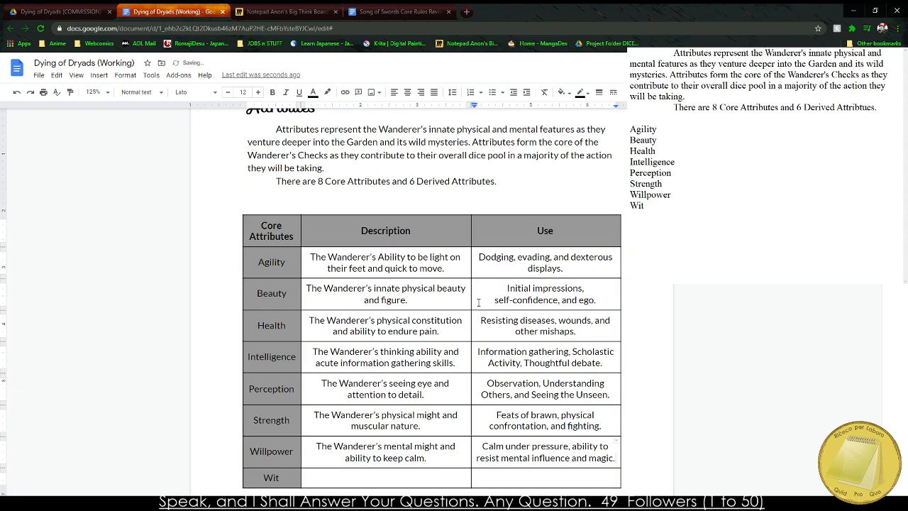
Enter Wit's description as "The Wanderer's quick thinking and second-to-second understanding.".
scroll(412, 364, down, 5)
click(341, 303)
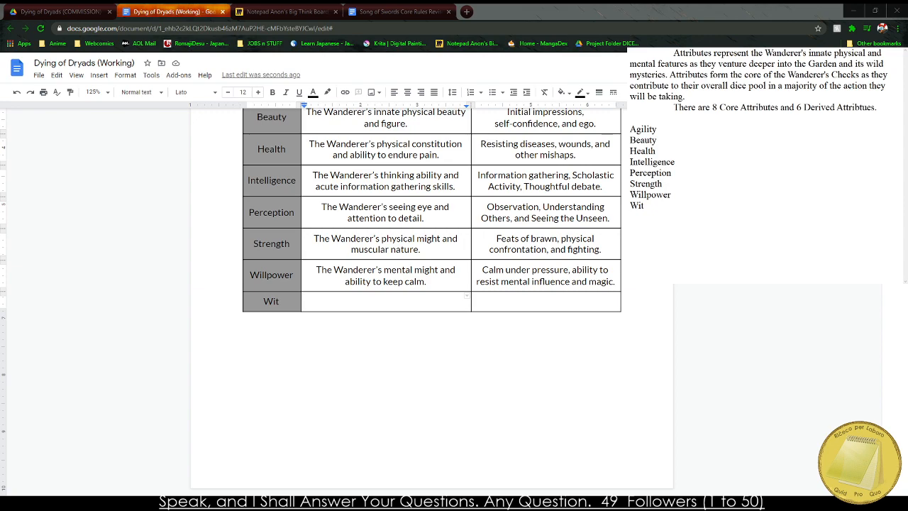
click(372, 304)
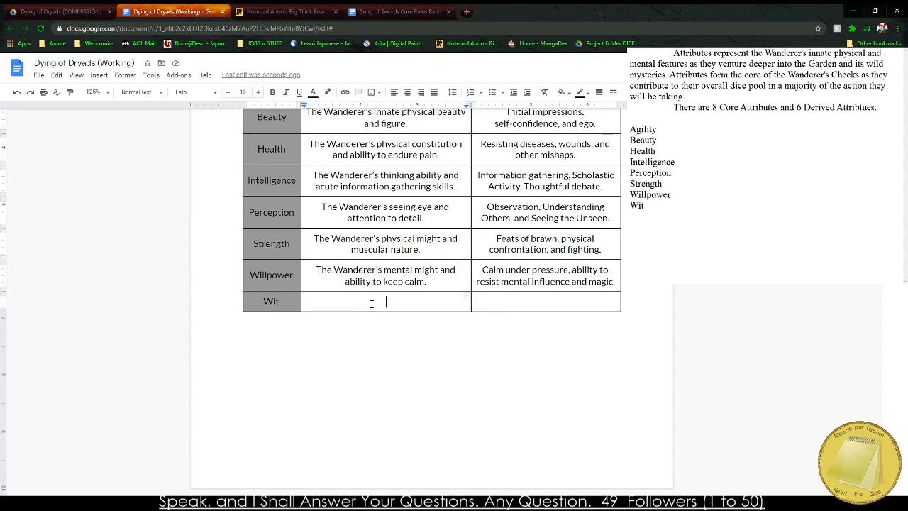
text(The Wander)
text(er's )
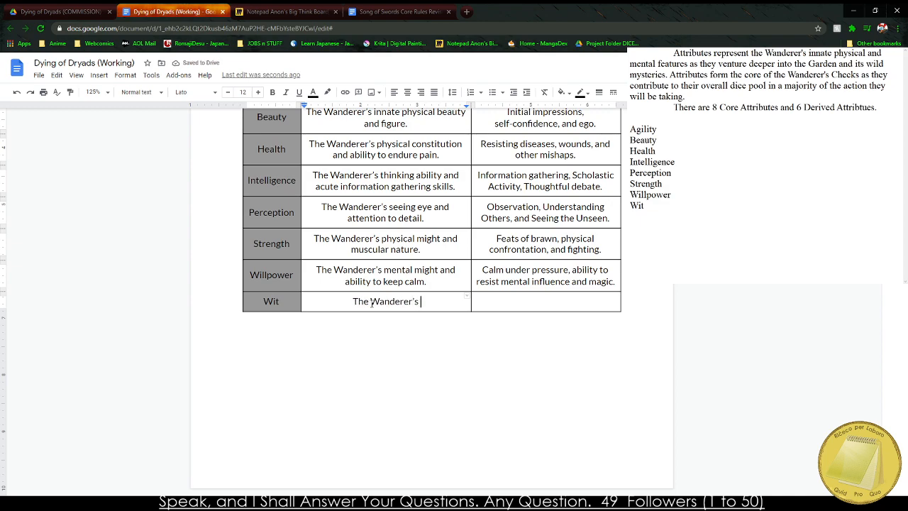
text(quick thinking and mi)
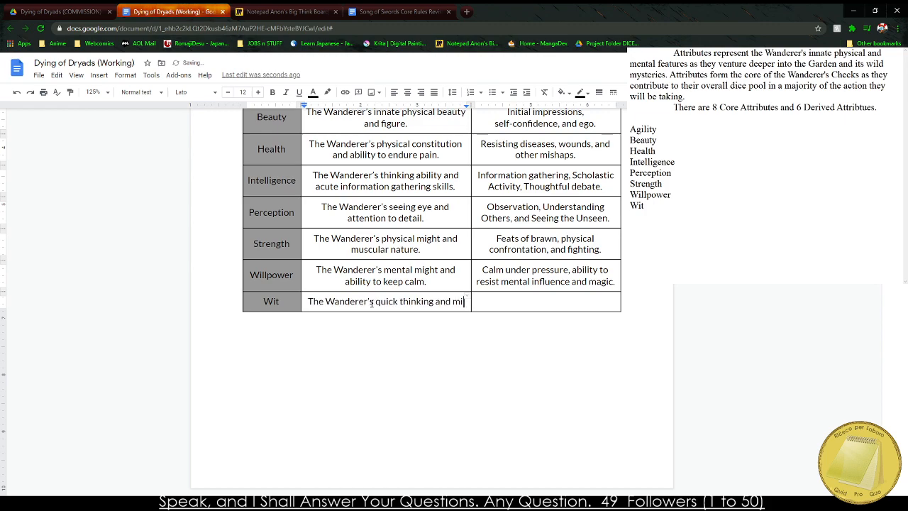
key(BackSpace)
text(second-to-s)
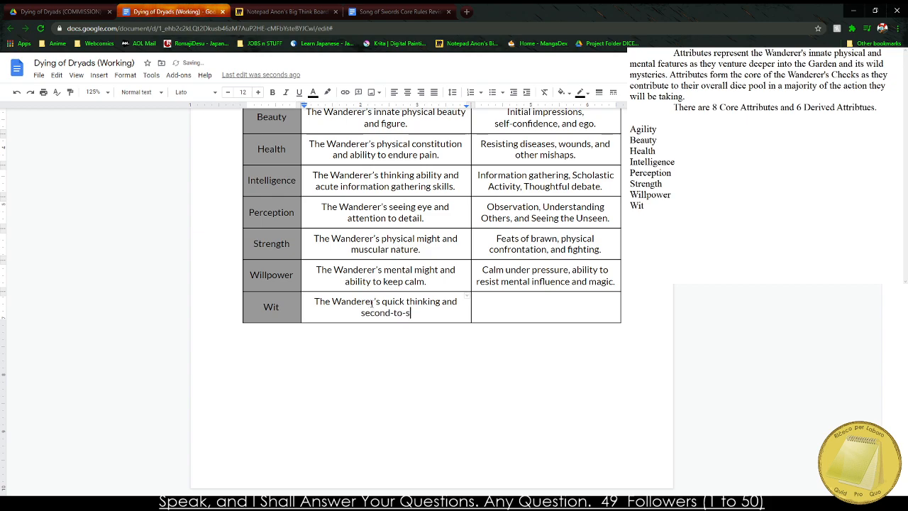
text(econd understanding.)
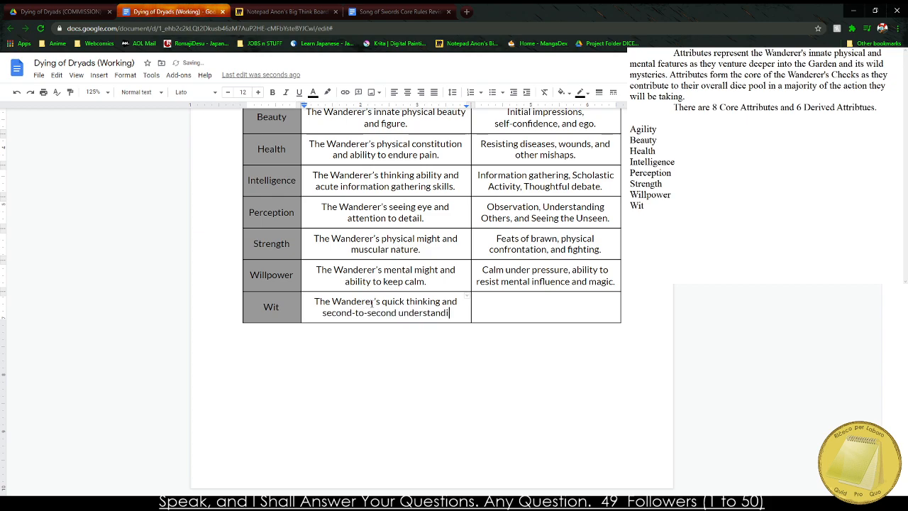
Enter "Talking with others, empathy among inhumans, and deception." as the Use for Wit.
key(Tab)
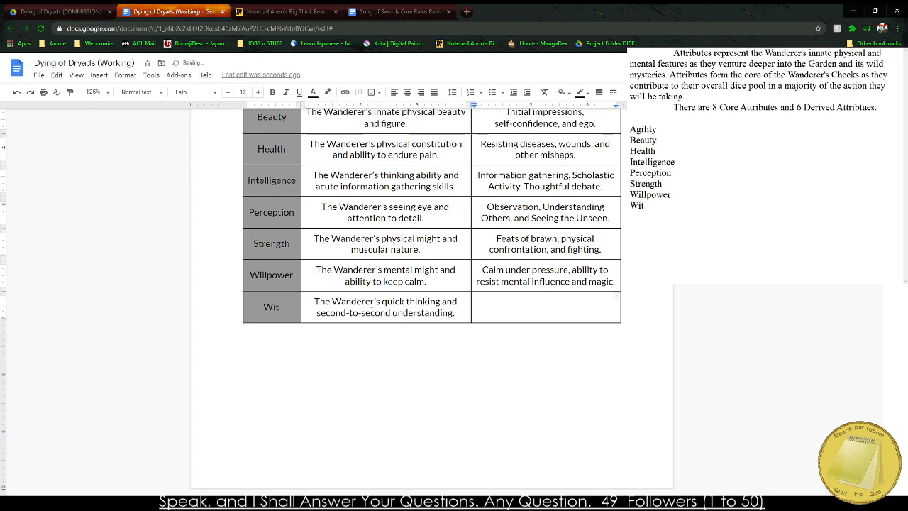
text(Talking withothe)
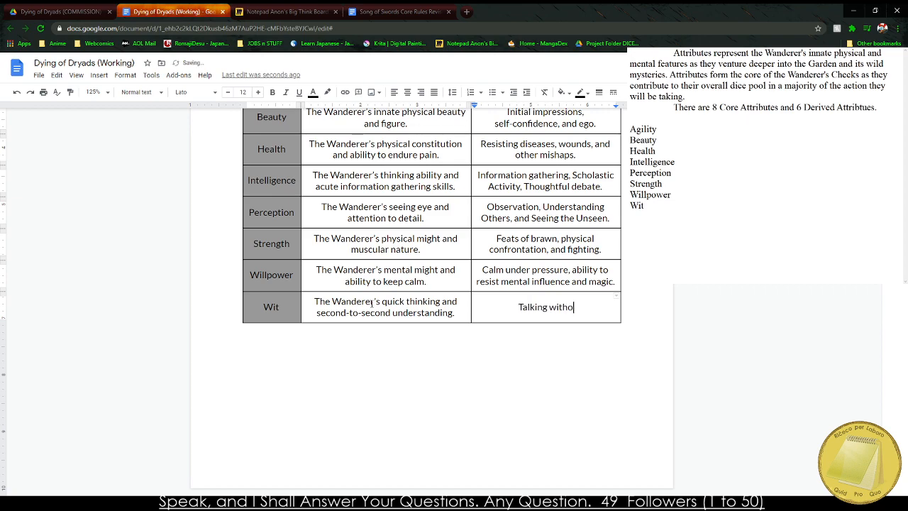
key(BackSpace)
key(BackSpace)
key(BackSpace)
key(BackSpace)
text(others)
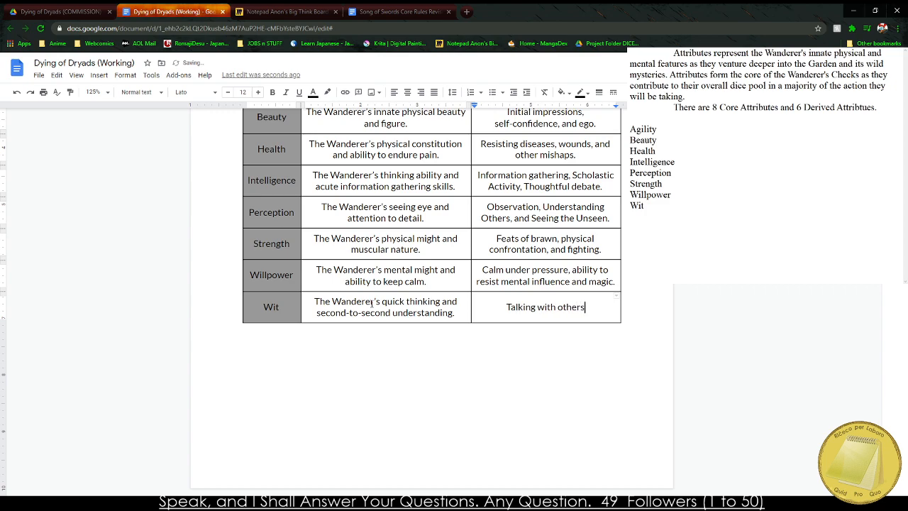
text(, empahty a)
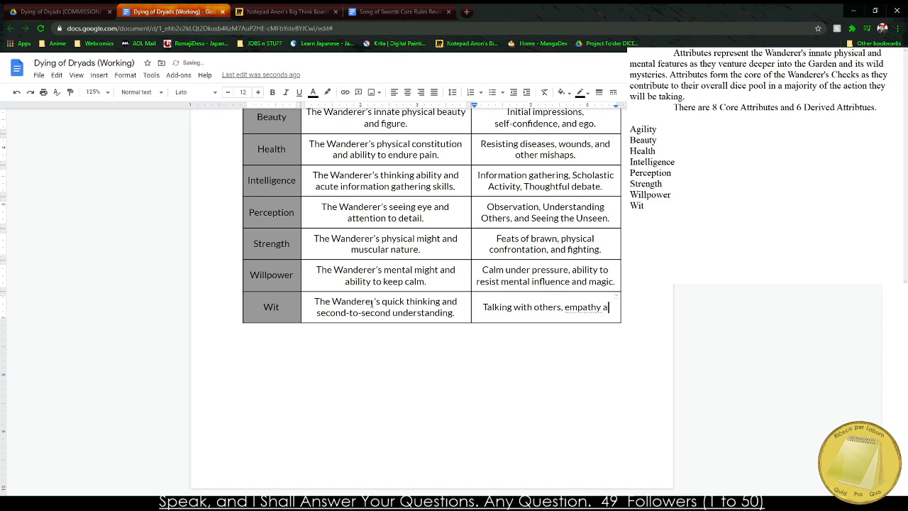
text(mong inhumans, )
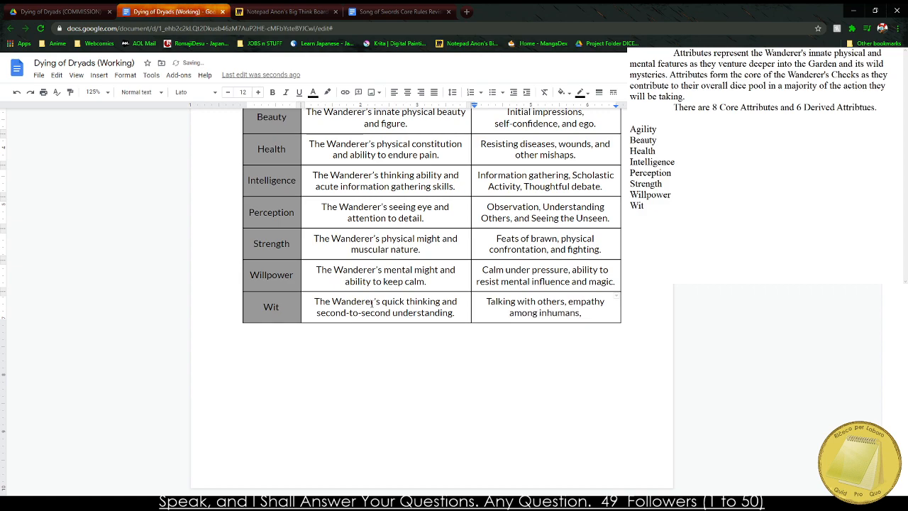
text(and deception)
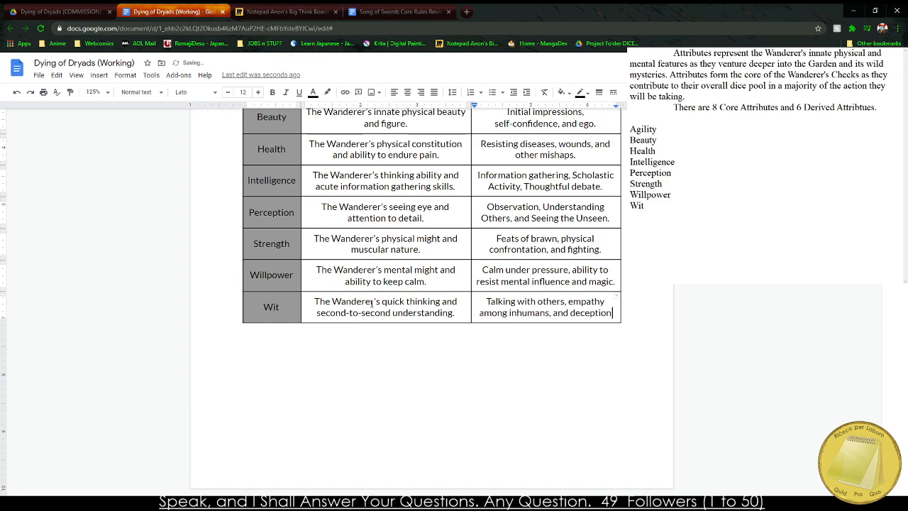
text(.)
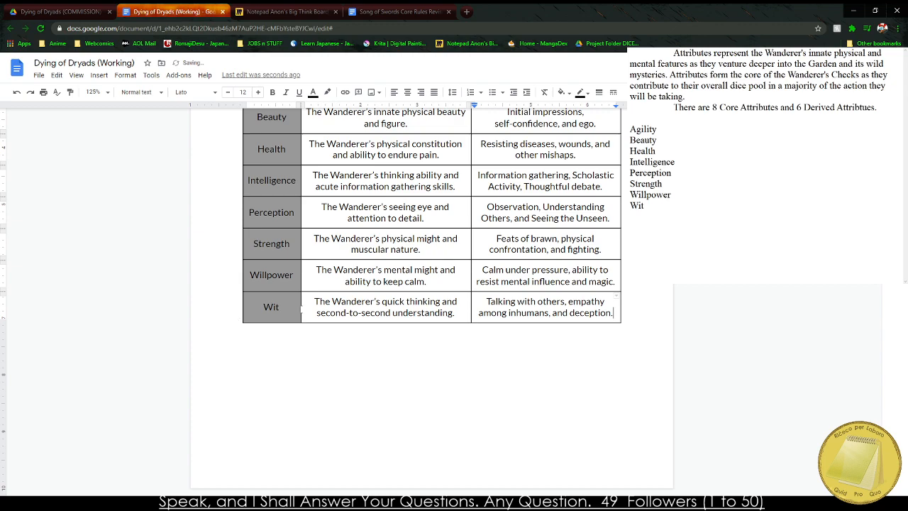
Replace "second-to-second understanding" in Wit's description with "silver tongue".
drag(321, 312, 464, 312)
text(silve)
text(r tongue.)
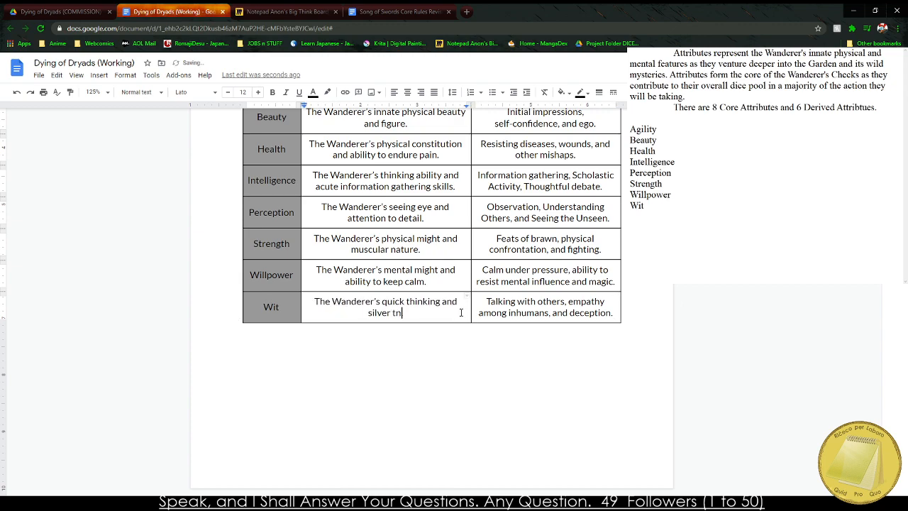
text(.)
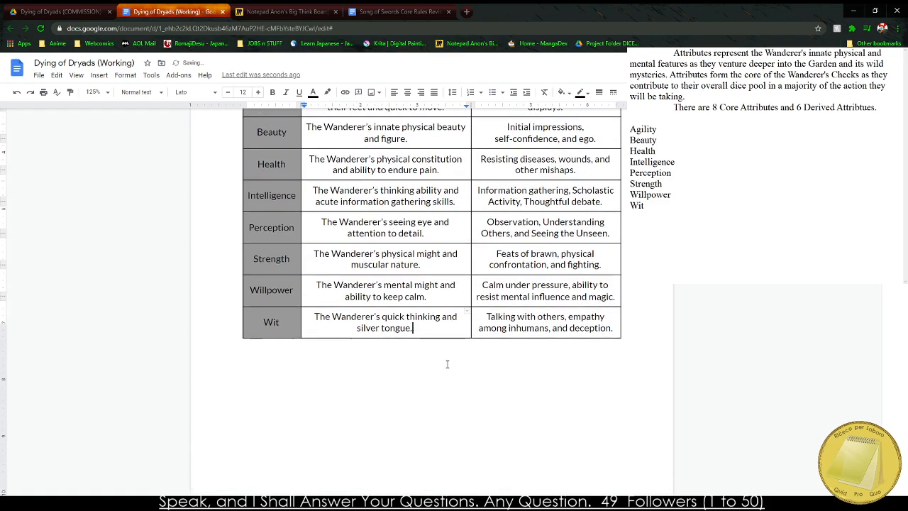
Delete the extra blank line between the introductory text and the Core Attributes table.
scroll(440, 354, up, 2)
click(301, 168)
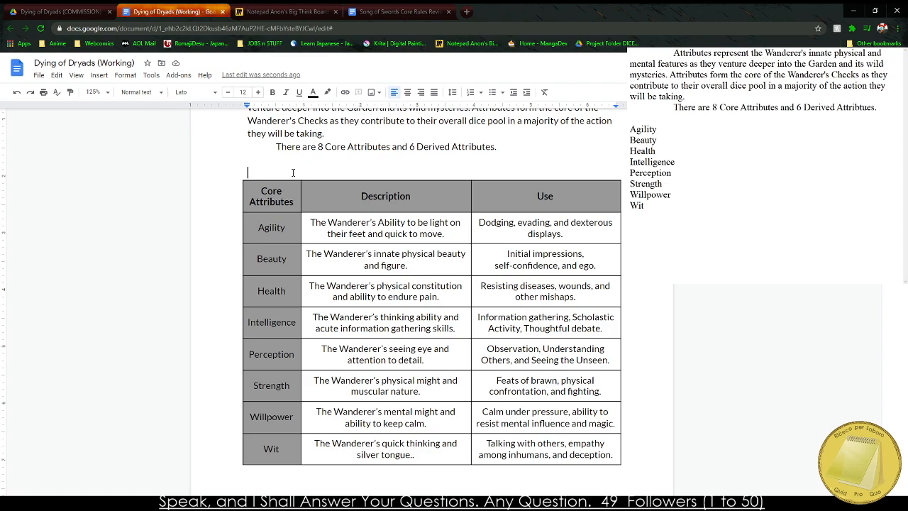
key(BackSpace)
scroll(293, 172, up, 4)
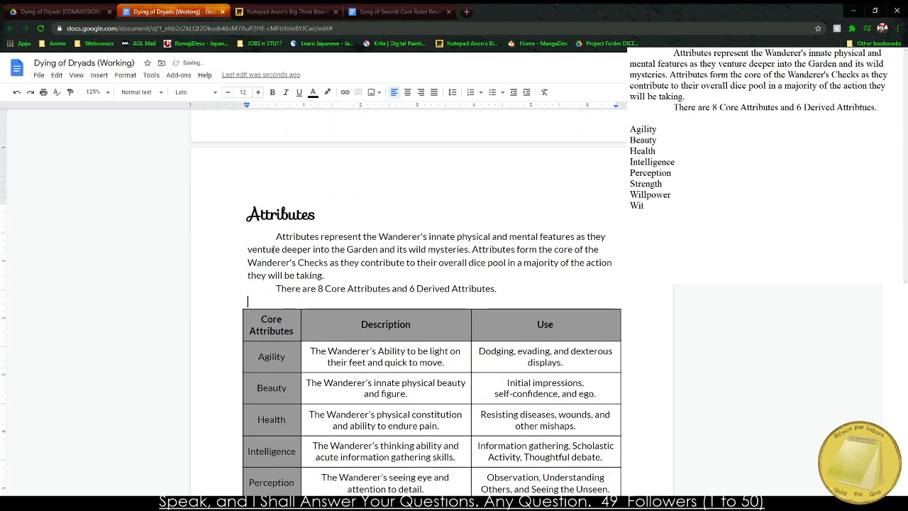
Look through the Song of Swords Core Rules Revised document for the attribute level cost table.
click(234, 10)
click(465, 11)
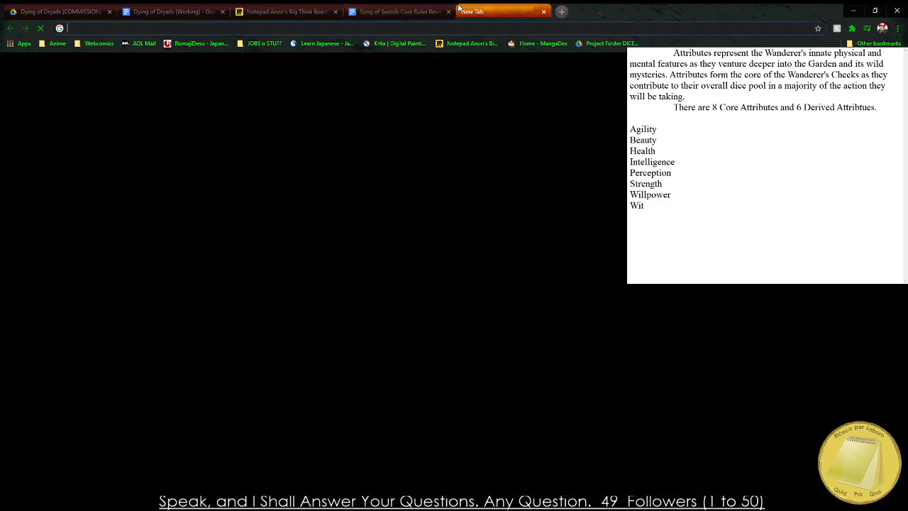
click(432, 10)
click(518, 10)
click(561, 12)
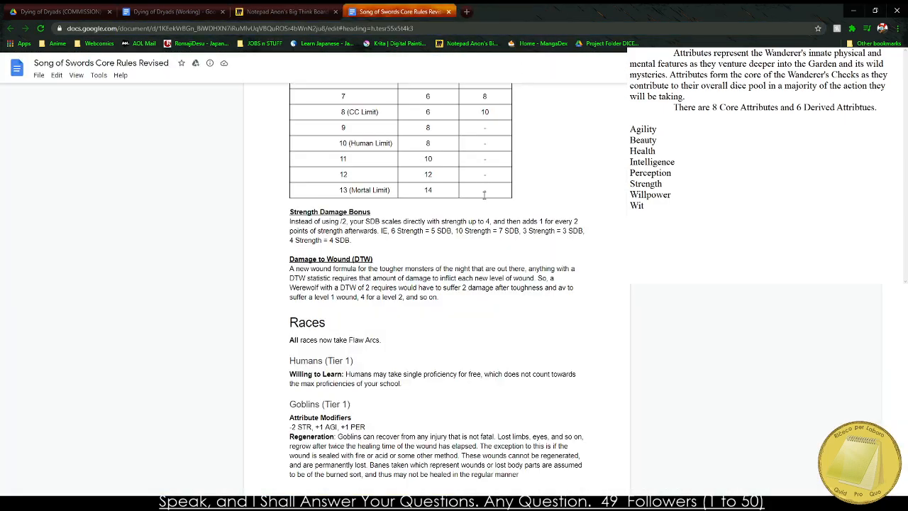
scroll(434, 207, down, 5)
scroll(435, 208, down, 15)
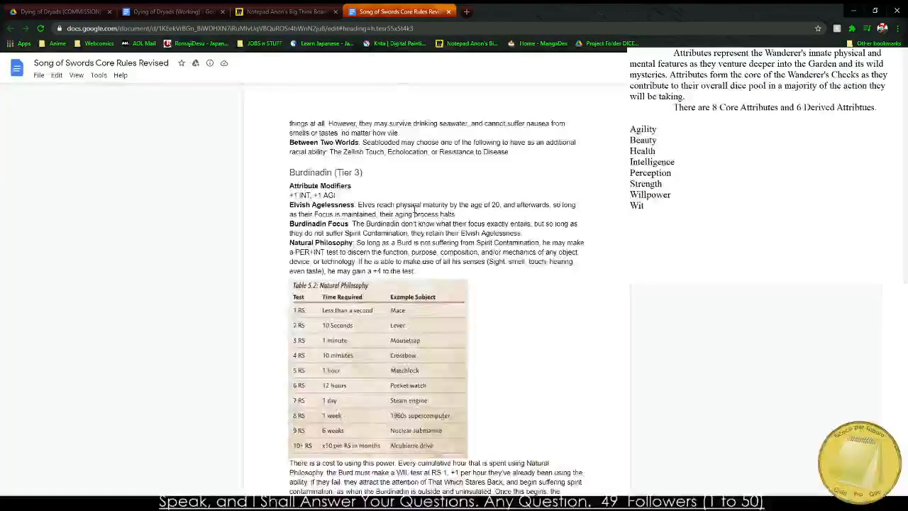
scroll(382, 190, down, 15)
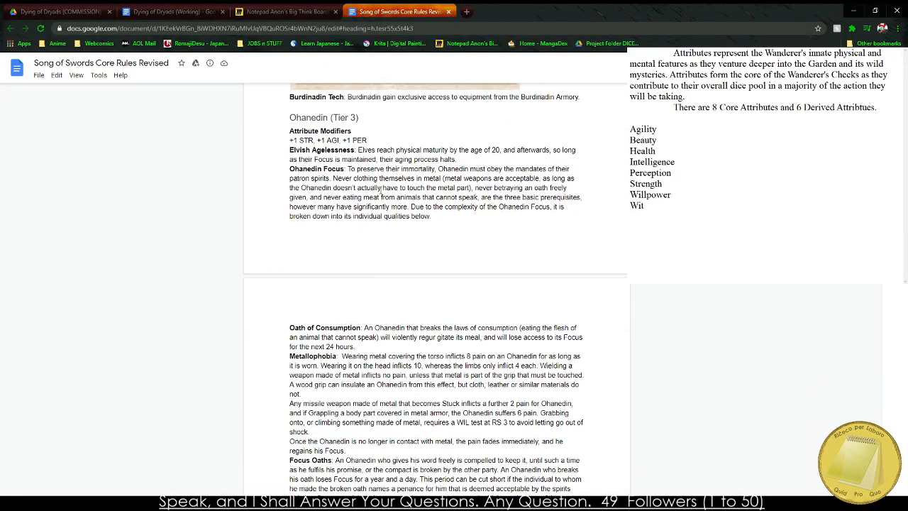
scroll(369, 193, down, 15)
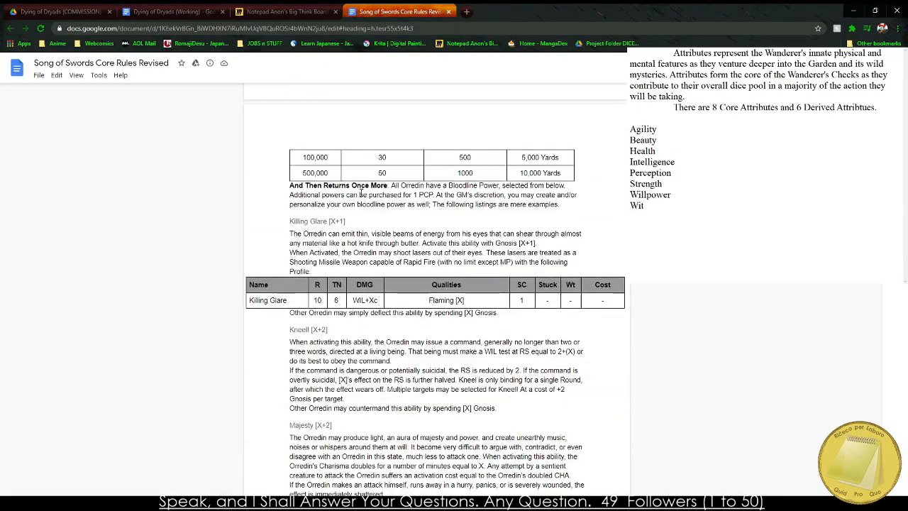
scroll(353, 190, down, 10)
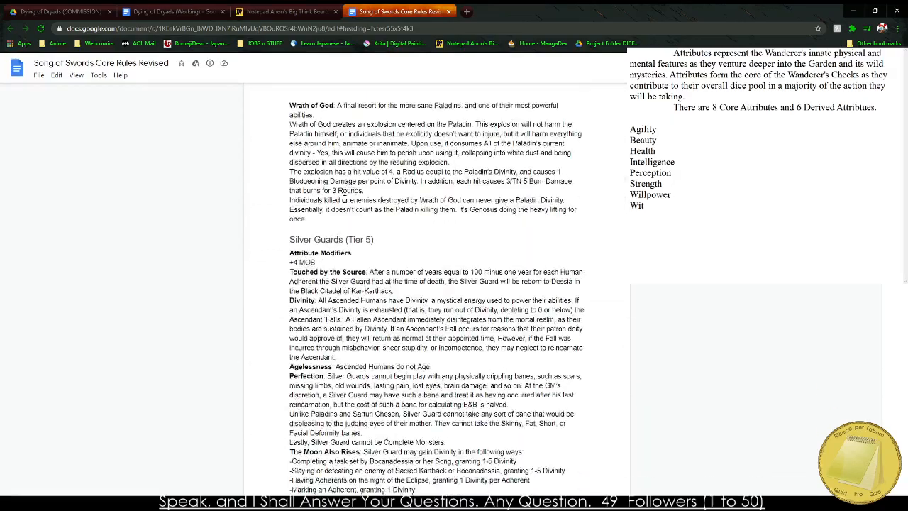
scroll(344, 199, down, 15)
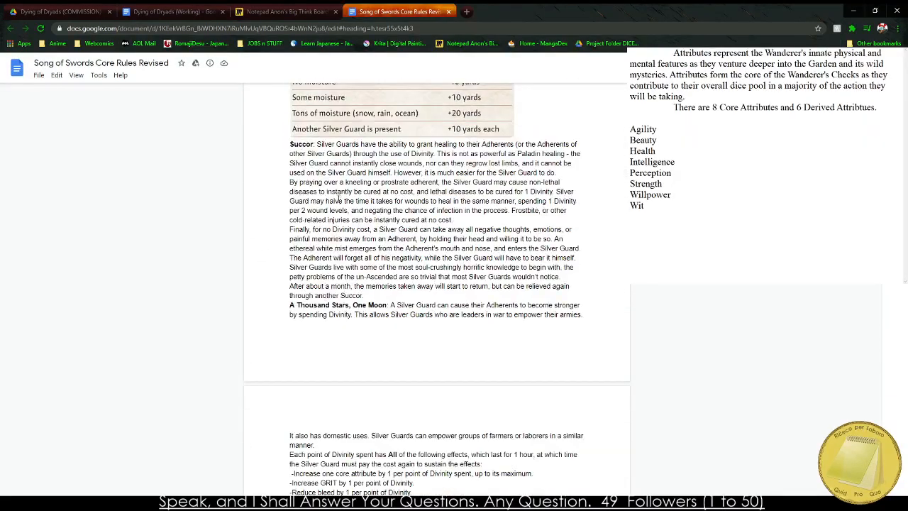
scroll(334, 194, down, 5)
scroll(332, 194, down, 10)
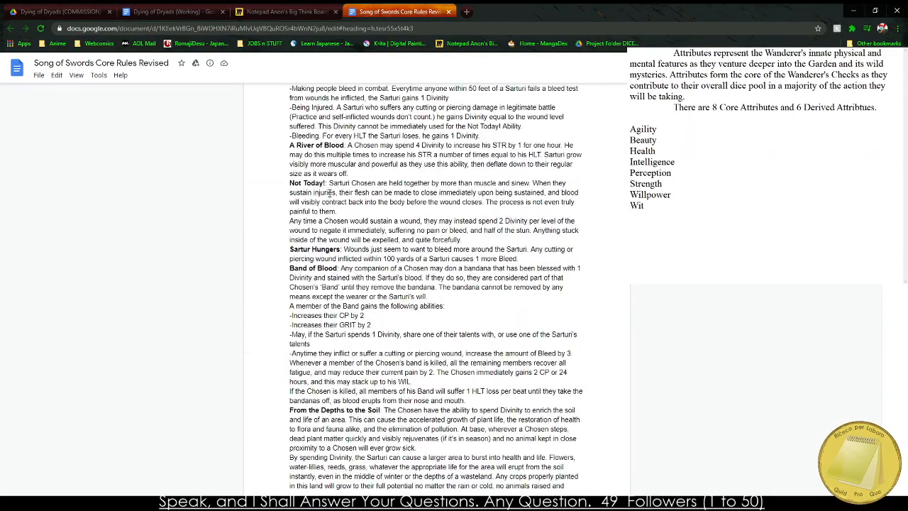
scroll(328, 192, down, 6)
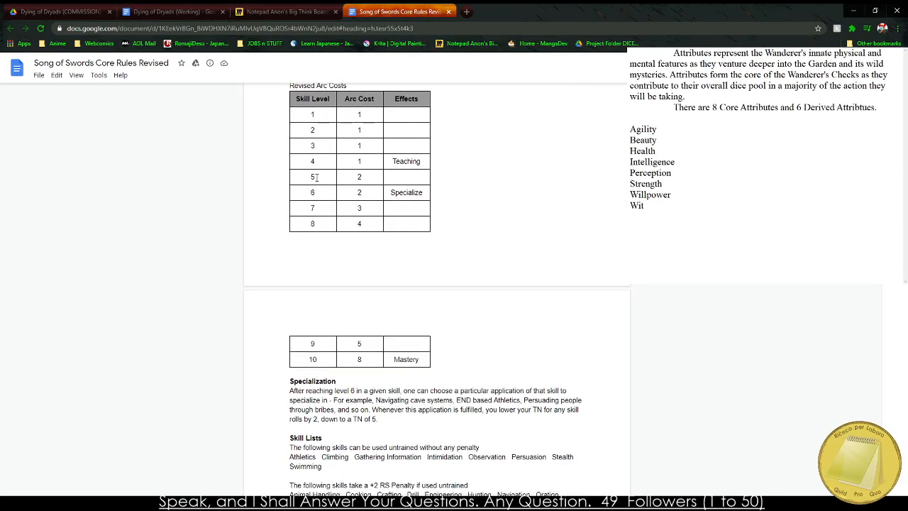
scroll(316, 177, up, 4)
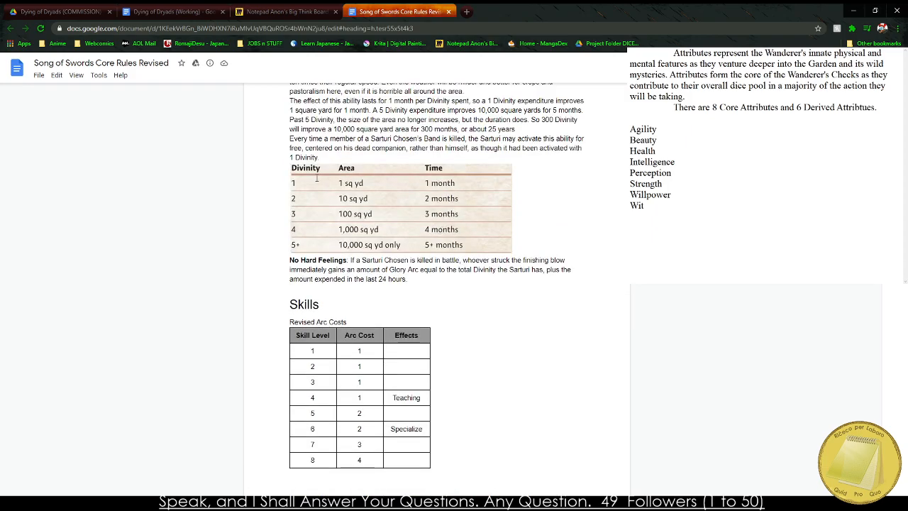
scroll(312, 174, down, 15)
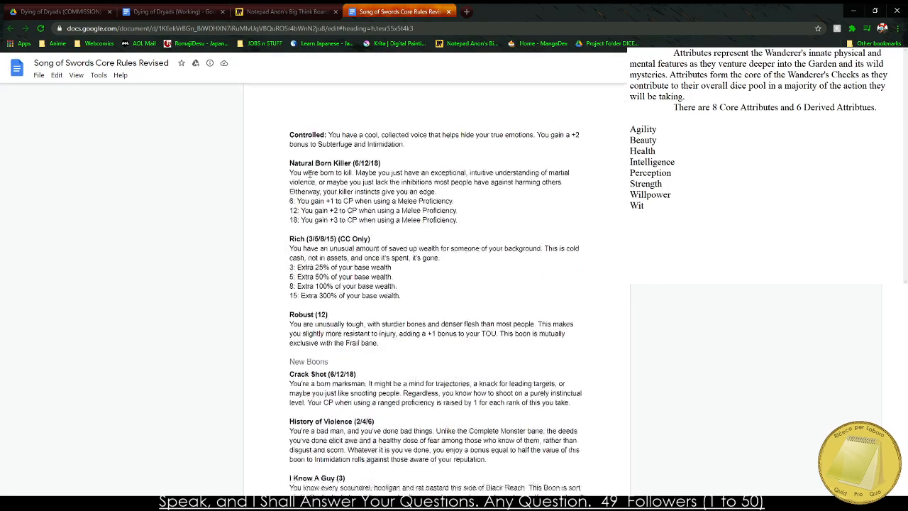
scroll(309, 174, down, 5)
scroll(309, 174, down, 11)
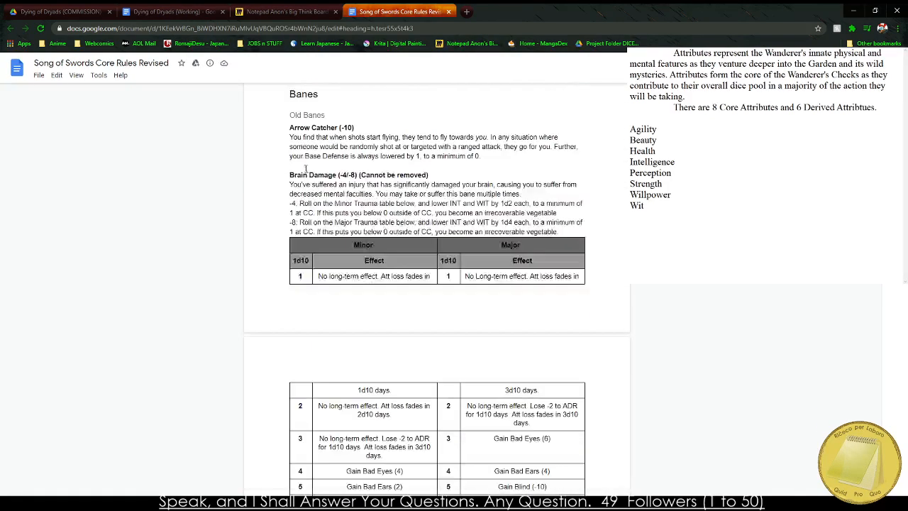
scroll(303, 165, down, 15)
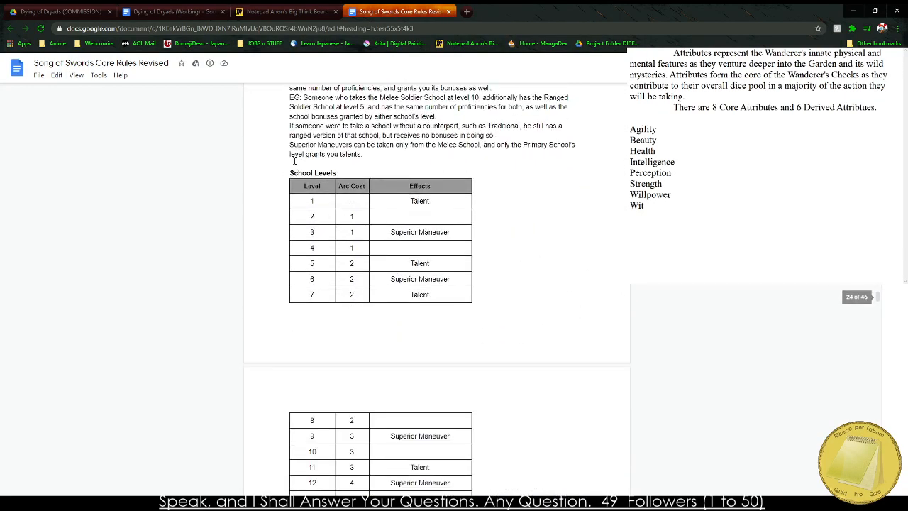
scroll(293, 170, down, 20)
scroll(293, 170, down, 20)
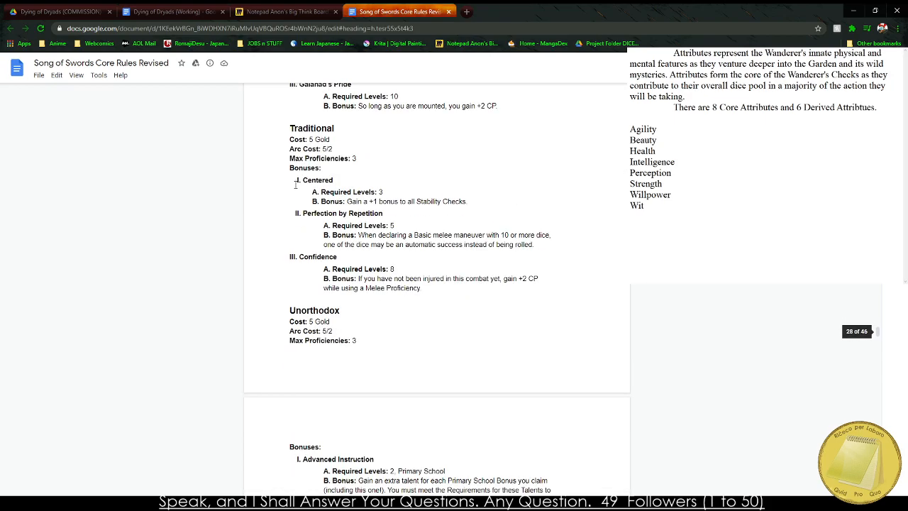
scroll(300, 215, down, 5)
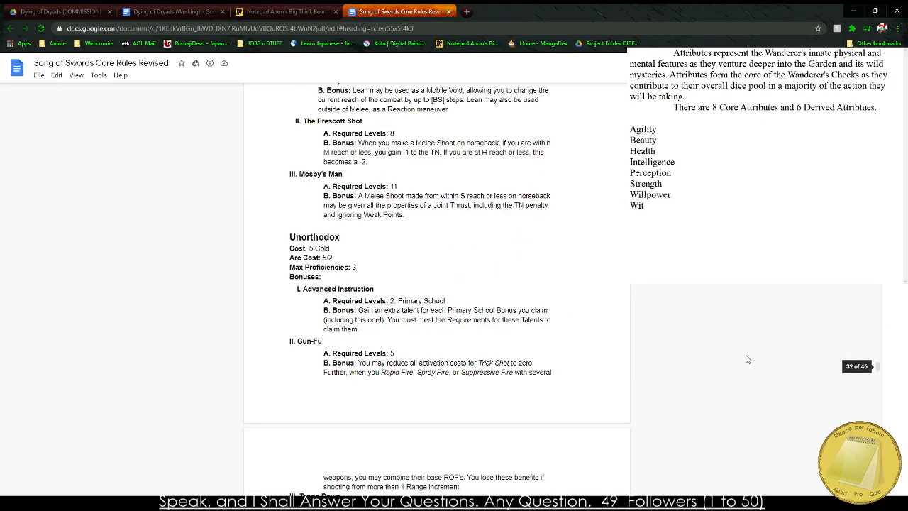
scroll(885, 360, down, 20)
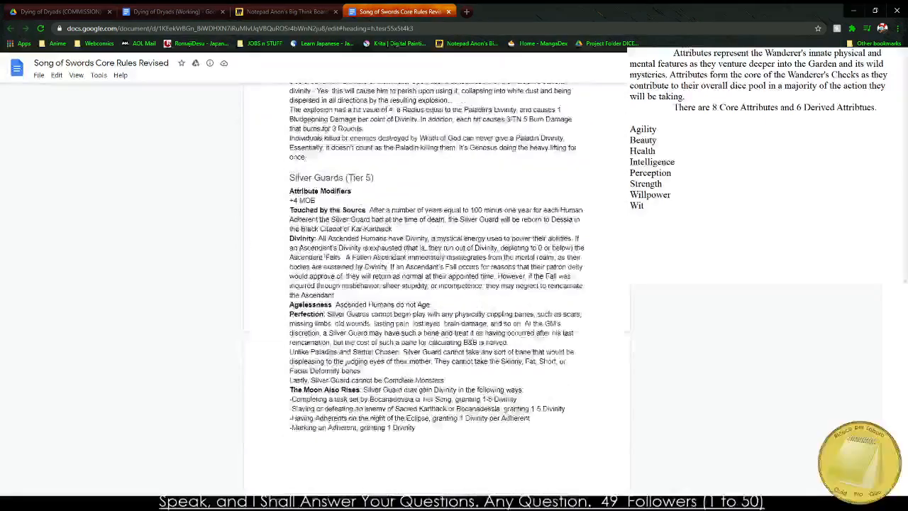
scroll(434, 283, down, 20)
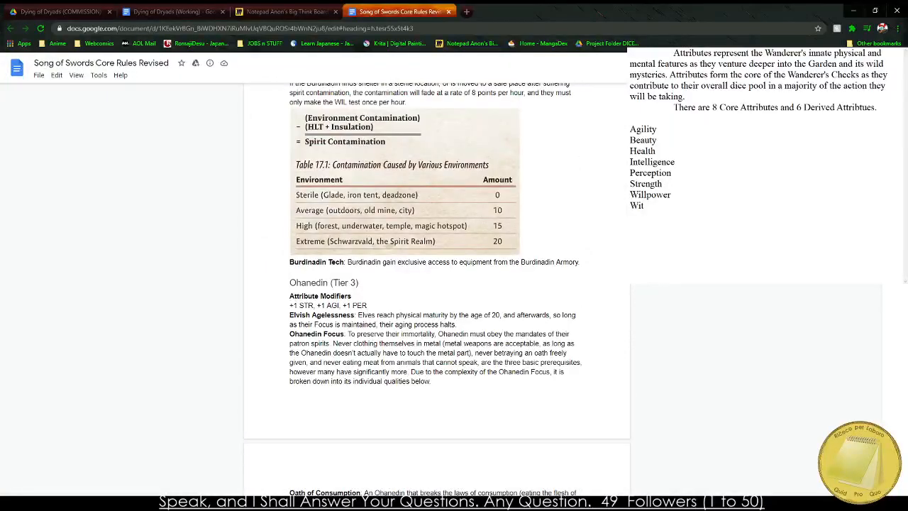
scroll(434, 284, up, 20)
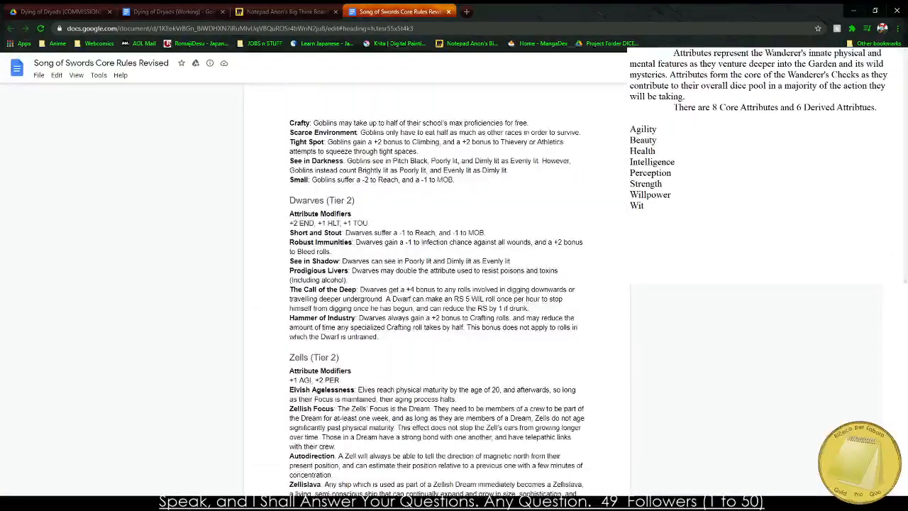
scroll(496, 284, up, 5)
scroll(568, 296, down, 2)
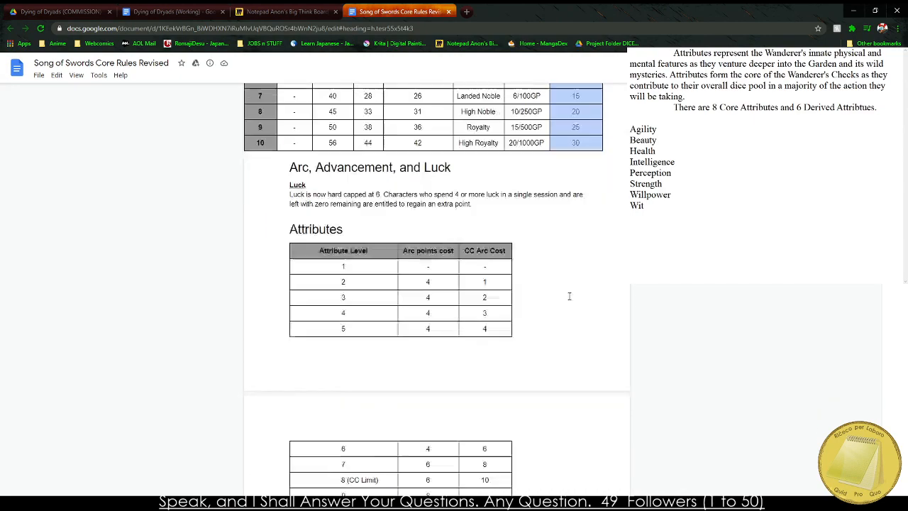
scroll(474, 205, down, 1)
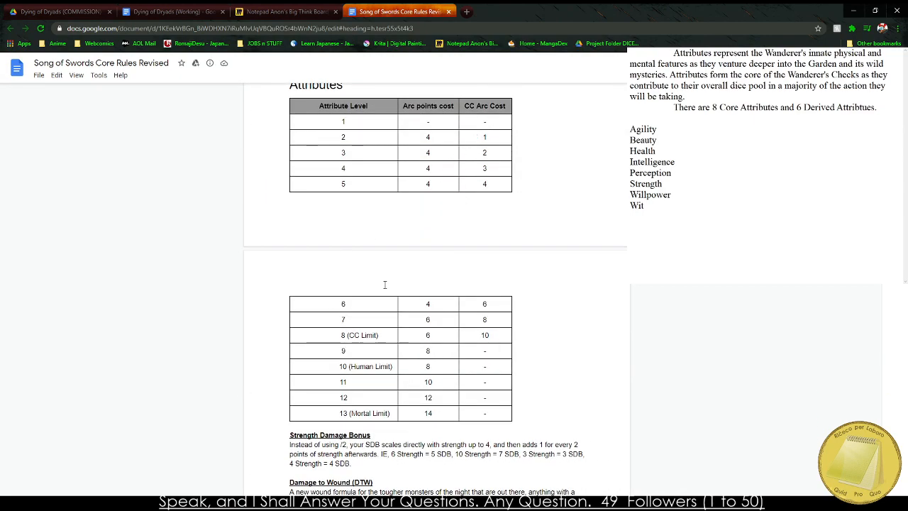
Copy the attribute cost table in the Song of Swords rules from its header row through level 10 (Human Limit).
mouse_move(310, 107)
mouse_down()
mouse_move(425, 259)
mouse_move(491, 413)
mouse_move(340, 170)
mouse_move(320, 106)
mouse_up()
click(496, 413)
click(319, 106)
drag(337, 127, 489, 340)
click(490, 373)
drag(496, 415, 340, 307)
click(490, 359)
mouse_move(490, 366)
mouse_down()
mouse_move(341, 170)
mouse_move(315, 121)
mouse_move(487, 289)
mouse_move(493, 366)
mouse_up()
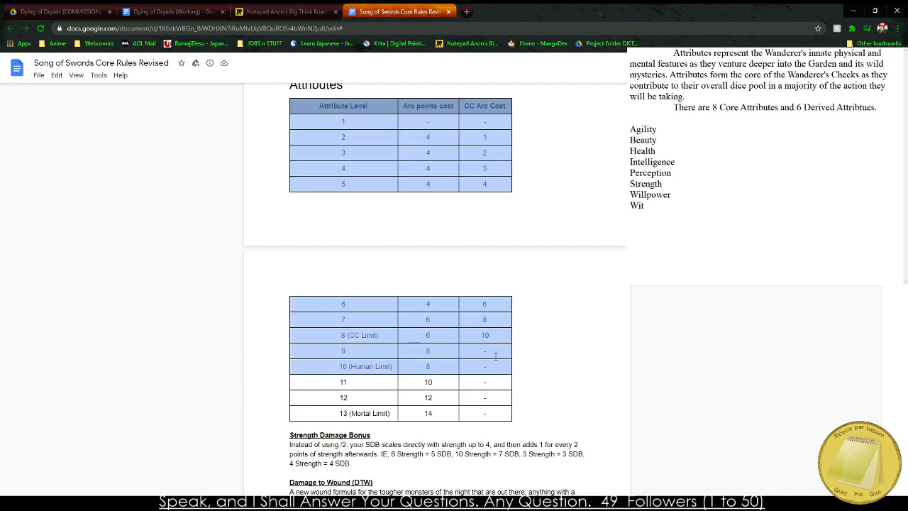
Switch to the Dying of Dryads working document and paste the copied cost table after the Core Attributes table.
click(284, 11)
click(171, 11)
scroll(222, 239, down, 5)
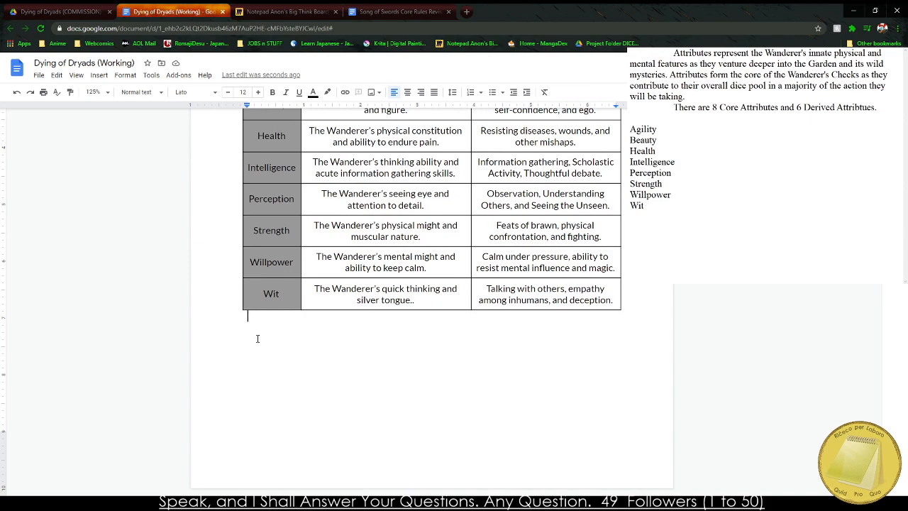
scroll(257, 338, down, 5)
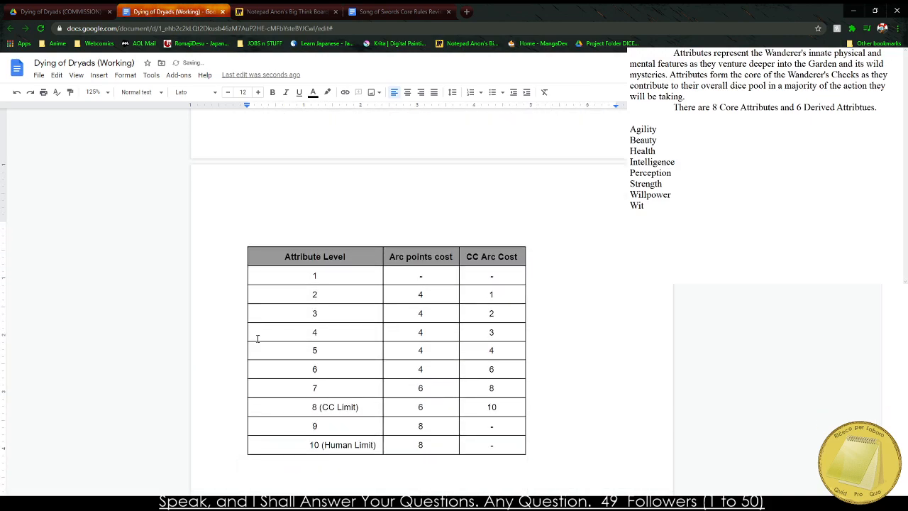
After "6 Derived Attributes." in the introduction, add "The Wanderer divides their Attribute Points as chosen by the PCP Chart".
scroll(275, 256, up, 10)
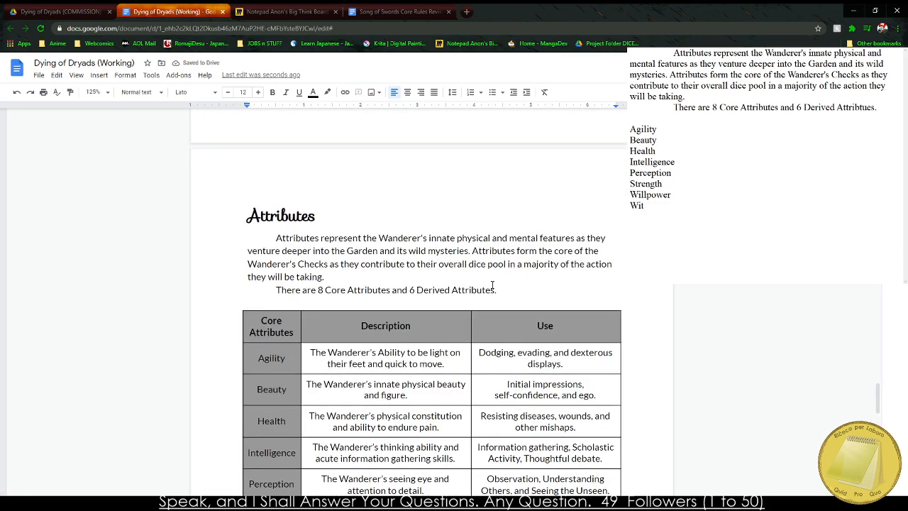
click(504, 290)
text(The Characte)
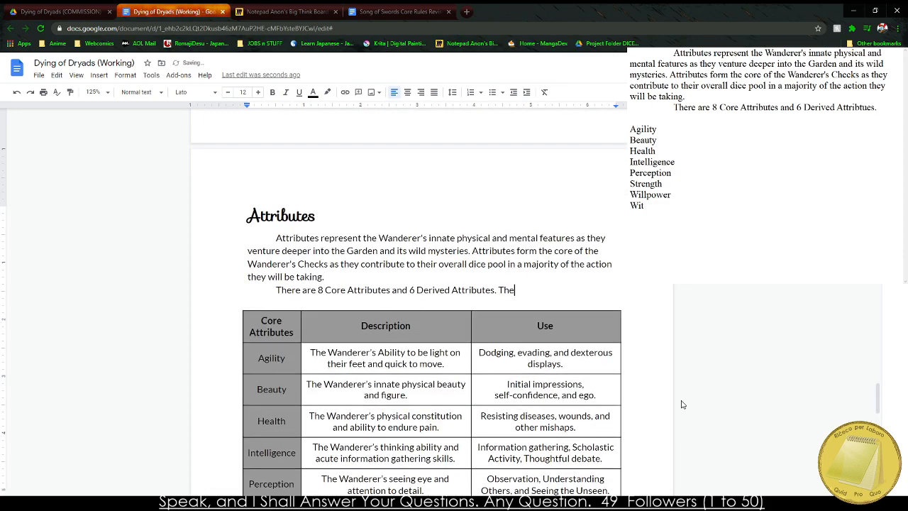
key(BackSpace)
key(BackSpace)
key(BackSpace)
key(BackSpace)
key(BackSpace)
key(BackSpace)
key(BackSpace)
key(BackSpace)
text(Wanderer divides their )
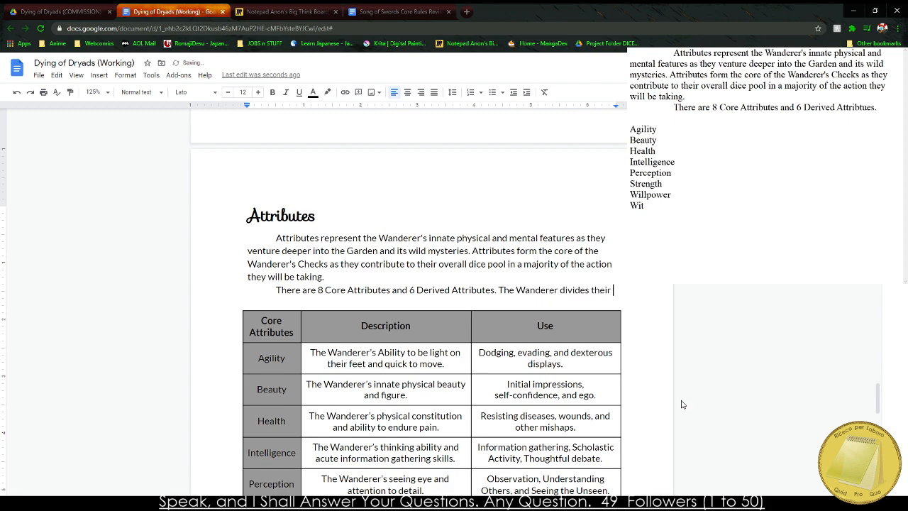
text(Attribute P)
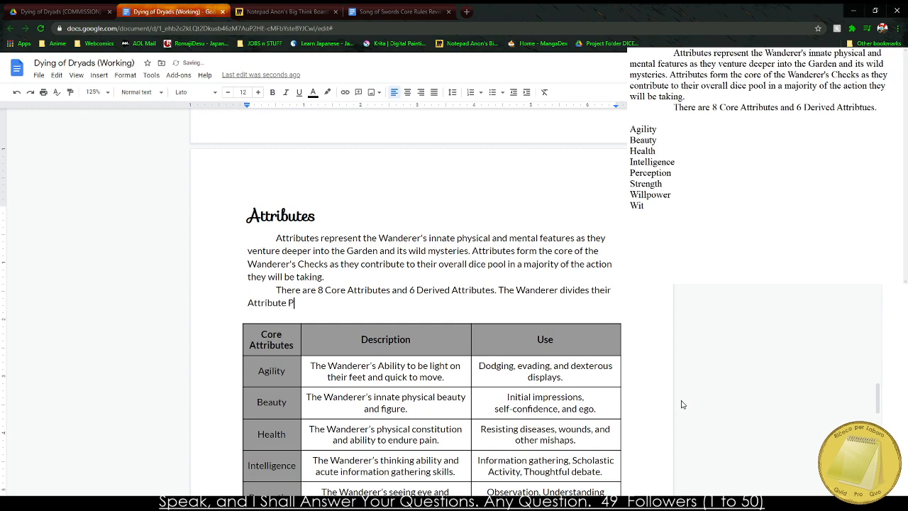
text(oints as chosen by the PCP)
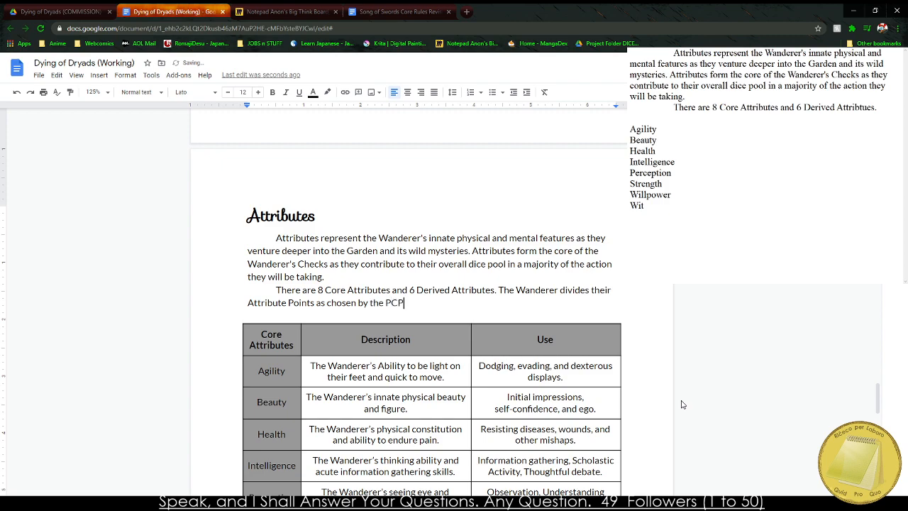
text( Chart to determine theoir)
key(BackSpace)
key(BackSpace)
text(ir ability)
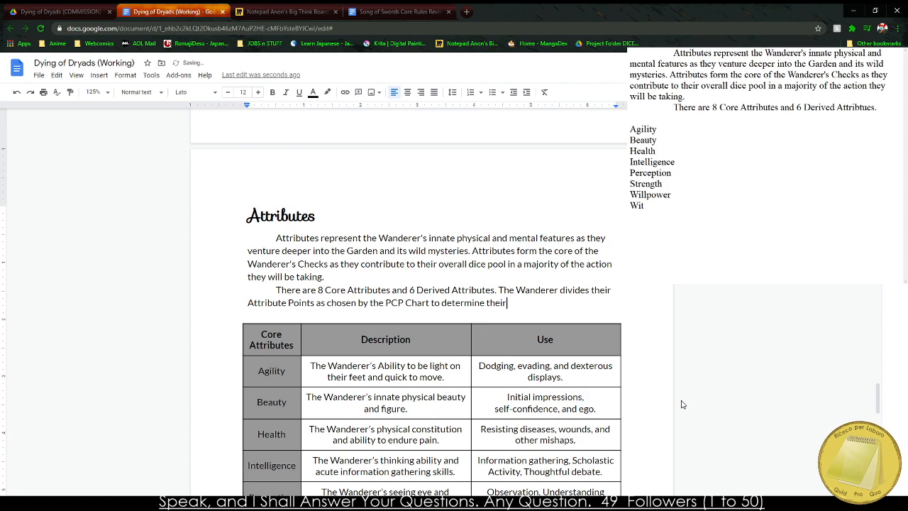
key(BackSpace)
key(BackSpace)
key(BackSpace)
key(BackSpace)
text(ilit)
text(ies an)
key(ctrl+BackSpace)
key(ctrl+BackSpace)
key(ctrl+BackSpace)
key(ctrl+BackSpace)
key(ctrl+BackSpace)
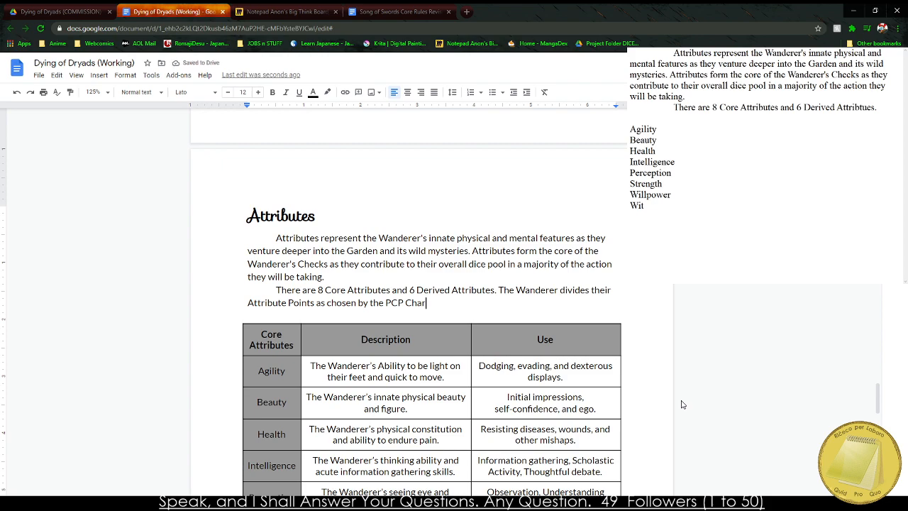
Finish the sentence after "PCP Chart" with "to their Core Attributes using the table below.".
text(t)
key(BackSpace)
key(BackSpace)
key(BackSpace)
text(hart to their Core)
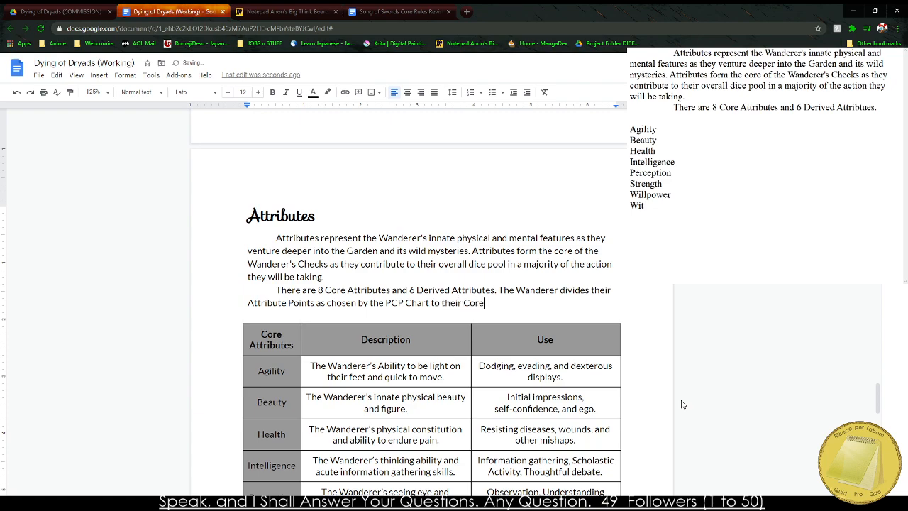
text( Attributes using the Tabl)
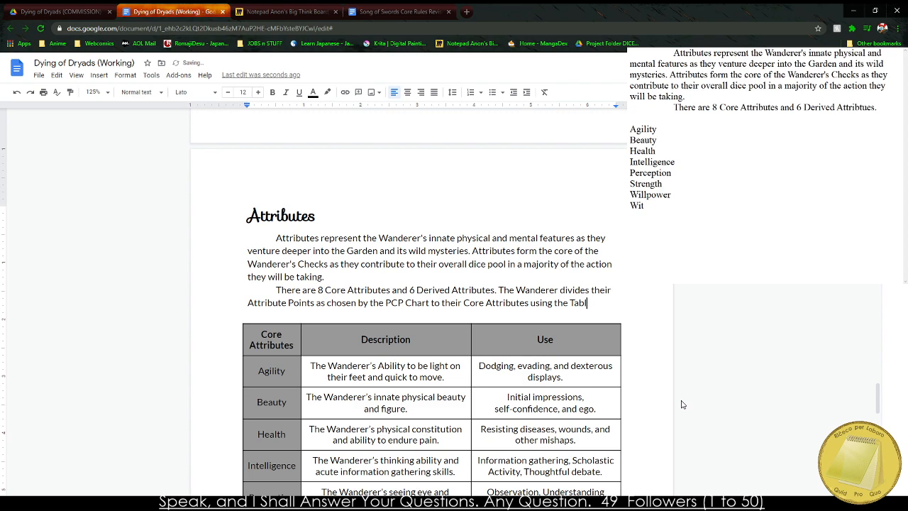
key(BackSpace)
key(BackSpace)
key(BackSpace)
key(BackSpace)
text(table )
text(below.)
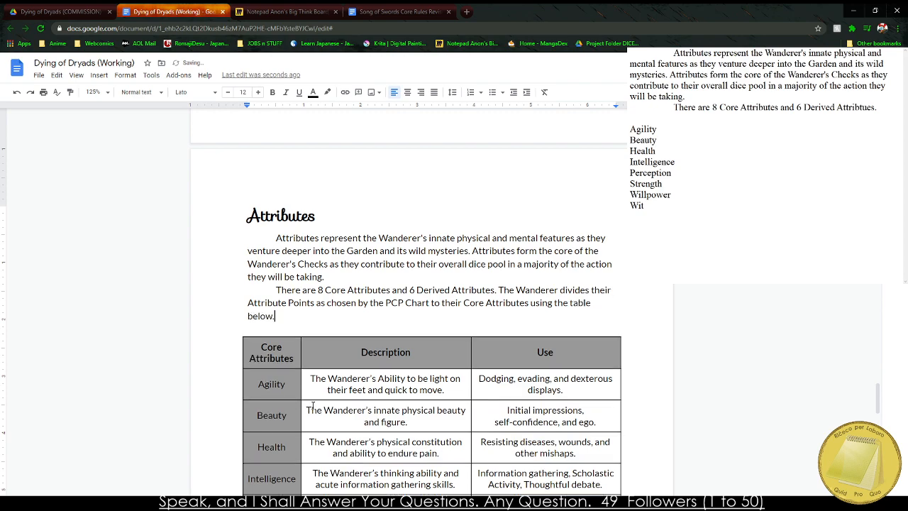
Push the Core Attributes table onto a new page, separate from the introductory text.
double_click(255, 331)
click(246, 329)
scroll(246, 328, down, 10)
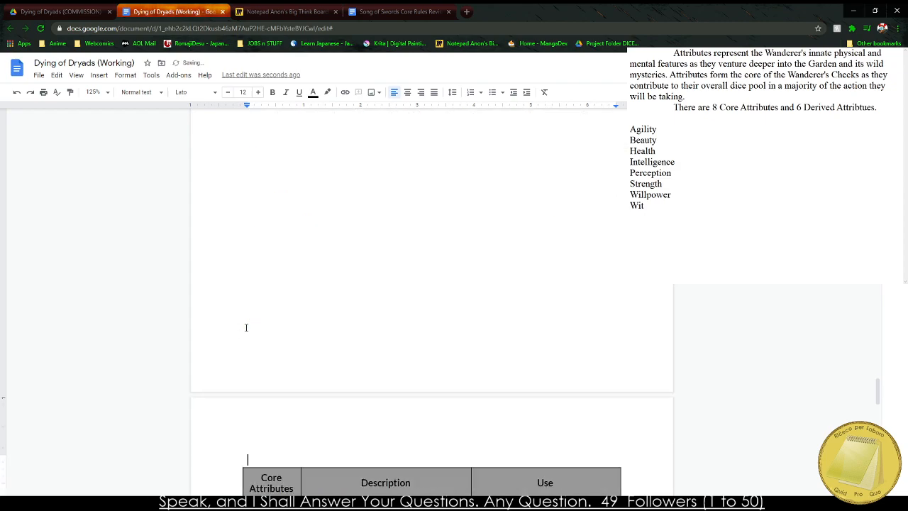
Move the attribute cost table directly beneath the introductory paragraph ending in "using the table below." and remove the blank line above it.
drag(277, 222, 506, 414)
key(ctrl+x)
scroll(459, 339, up, 6)
scroll(459, 338, down, 10)
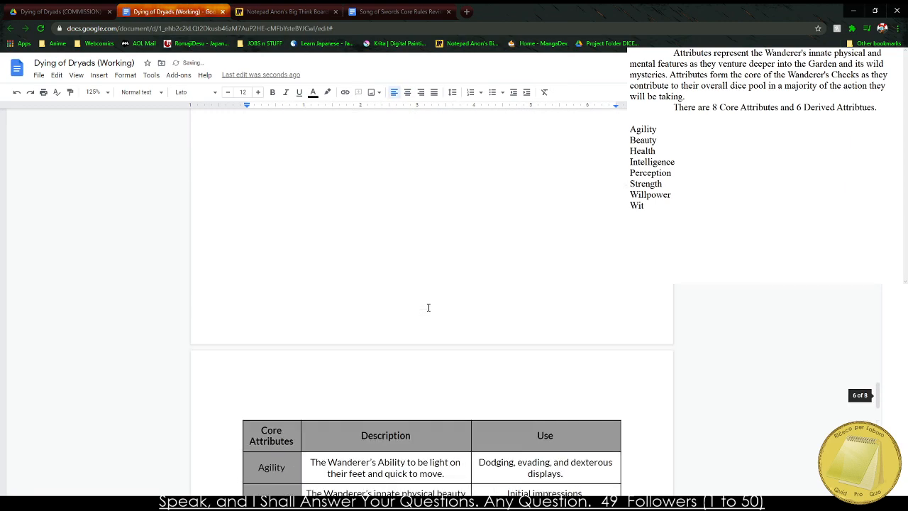
click(234, 320)
key(ctrl+v)
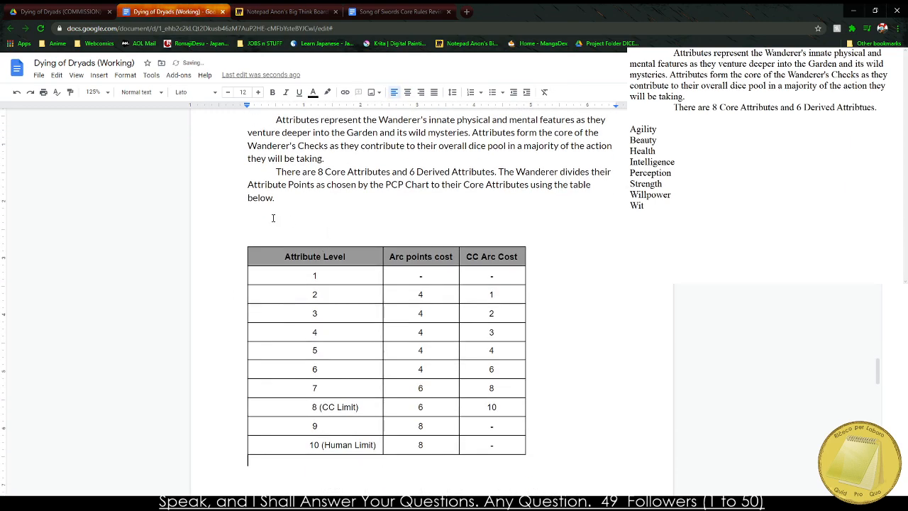
double_click(273, 218)
click(270, 218)
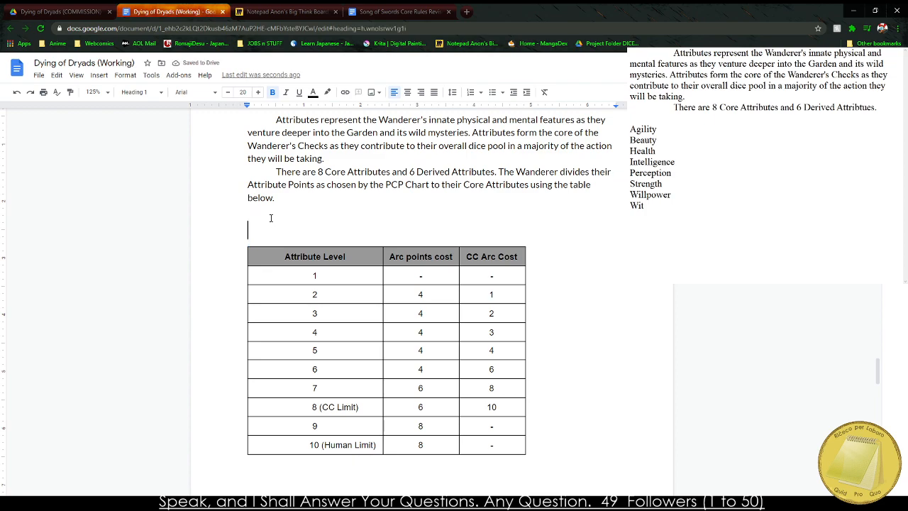
key(BackSpace)
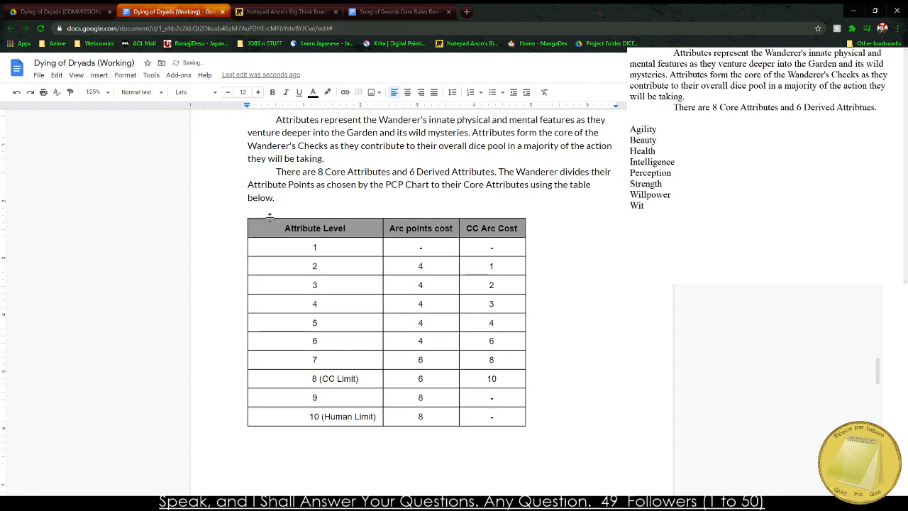
Set the attribute cost table's cell vertical alignment to Middle and its table alignment to Center.
drag(291, 235, 475, 420)
right_click(475, 420)
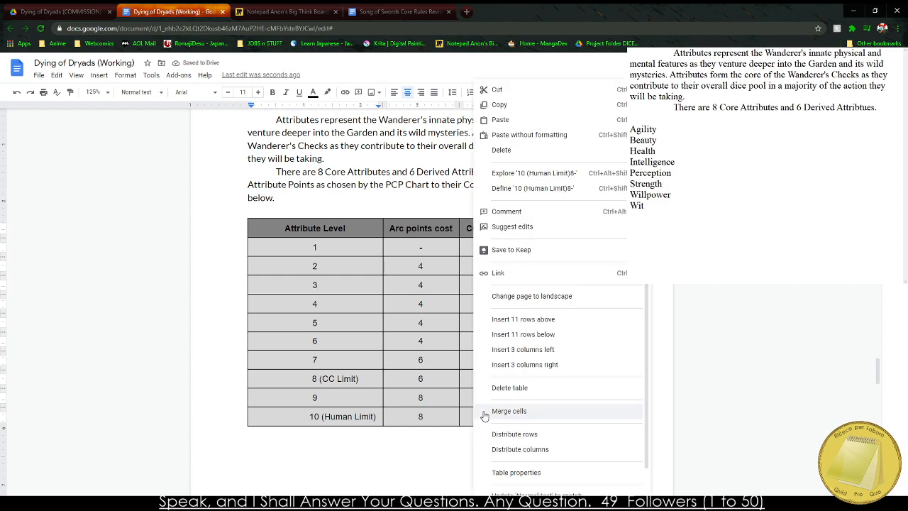
click(525, 472)
click(369, 293)
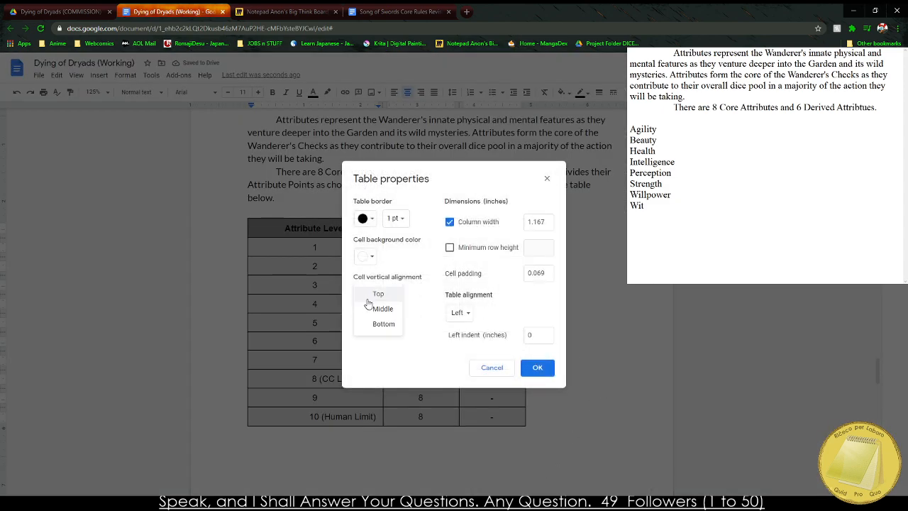
click(371, 308)
click(459, 313)
click(465, 325)
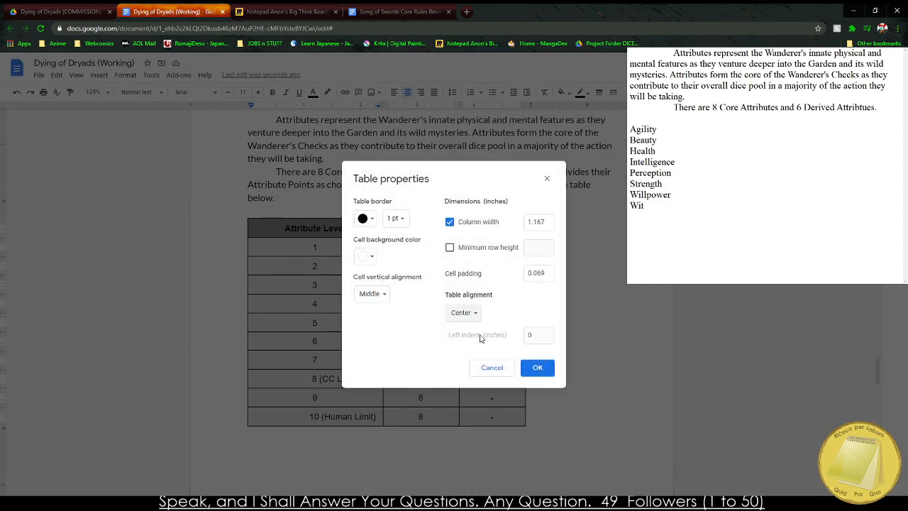
click(537, 368)
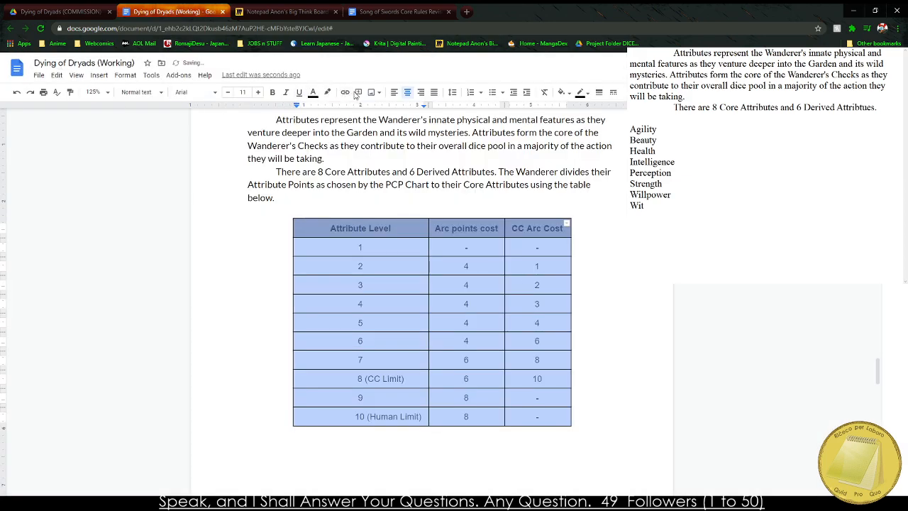
Apply the Normal text style to the whole attribute cost table and center its text.
click(141, 93)
mouse_move(216, 115)
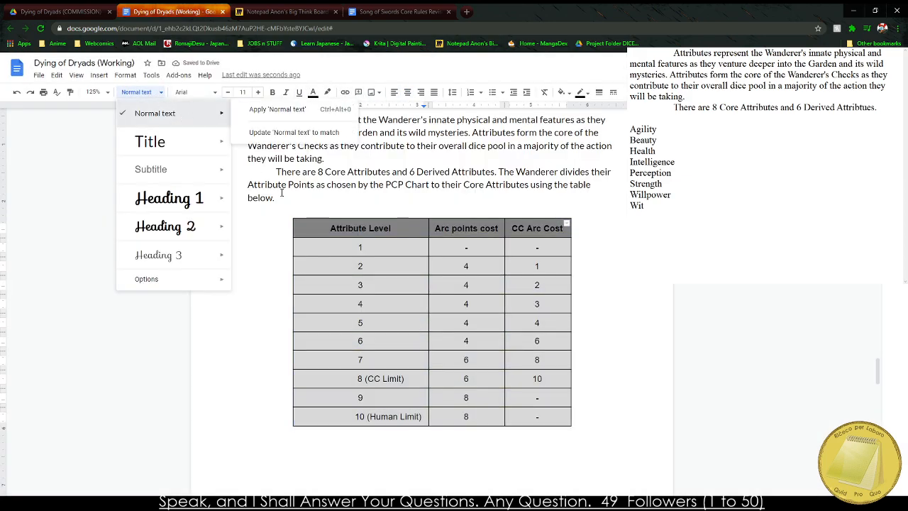
click(277, 116)
click(429, 273)
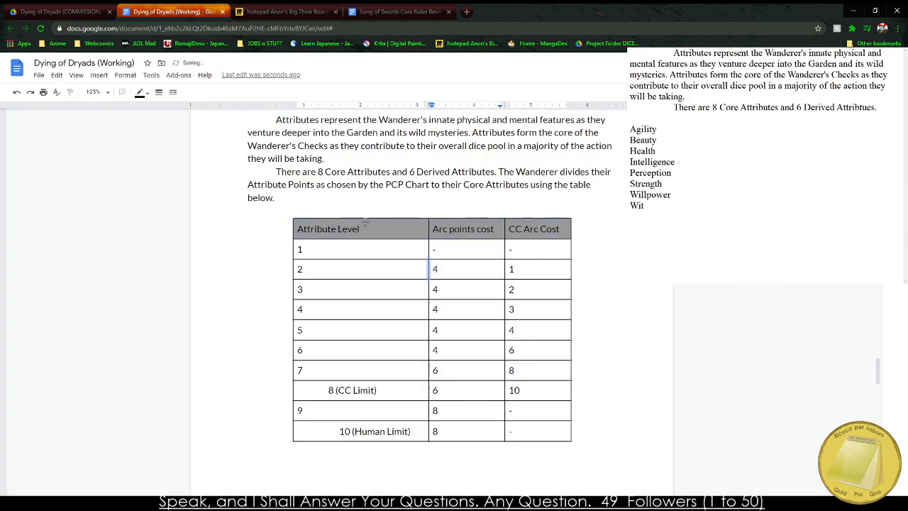
drag(336, 224, 527, 444)
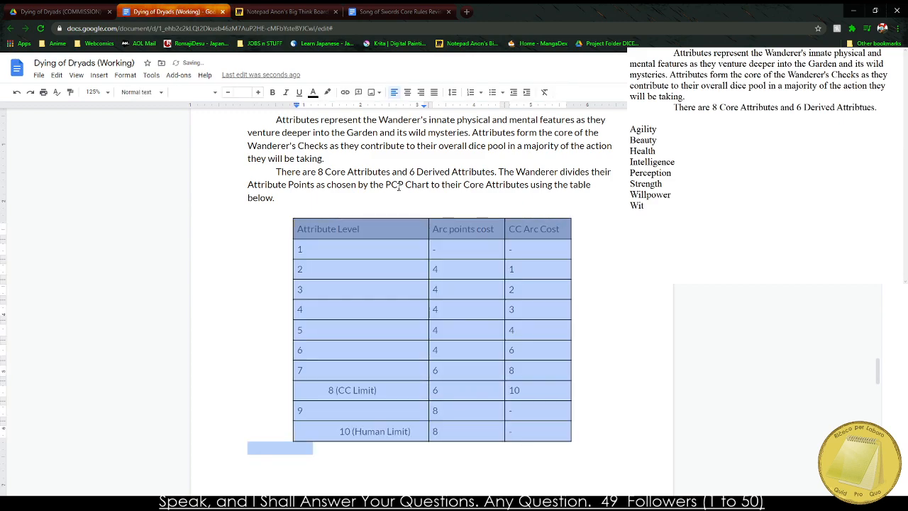
click(407, 92)
click(425, 355)
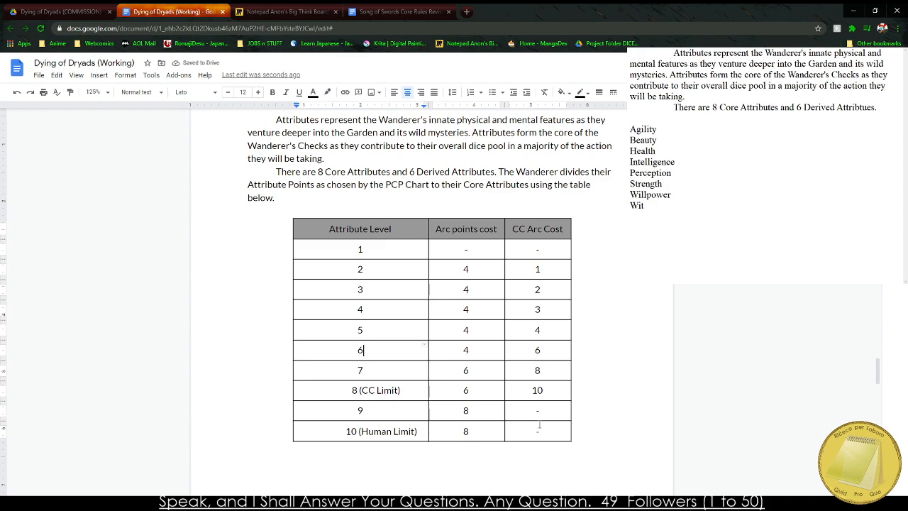
Delete the "Arc points cost" column and the rows for levels 9 and 10 from the cost table.
drag(461, 241, 484, 435)
right_click(484, 435)
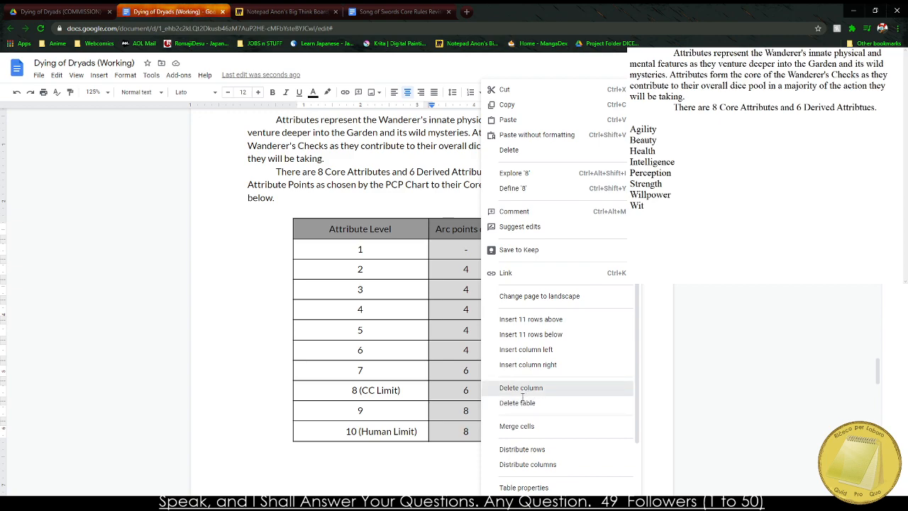
click(532, 389)
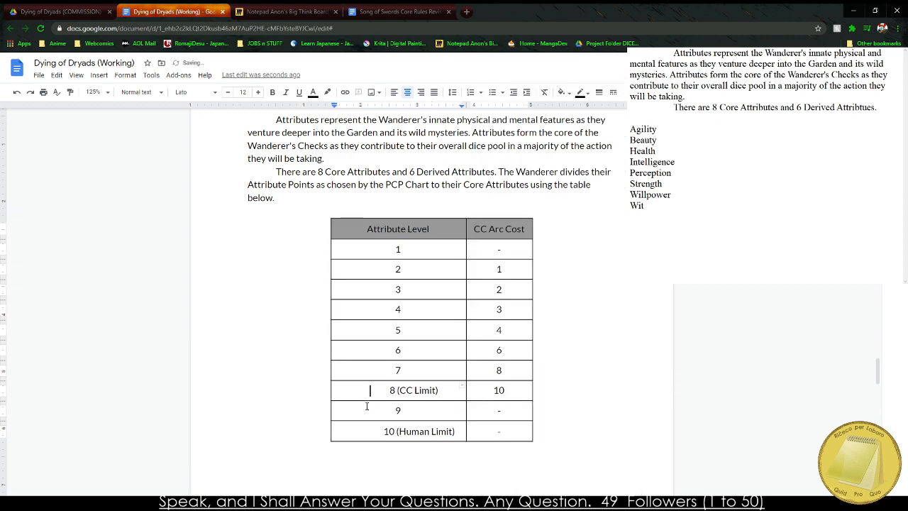
drag(371, 410, 492, 434)
right_click(492, 434)
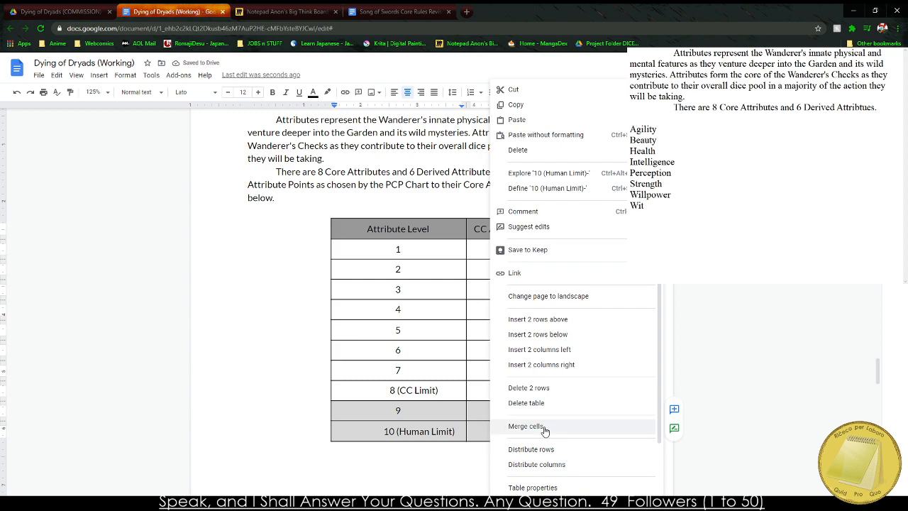
click(565, 390)
Shorten the last level's label to "8" and rename the "CC Arc Cost" header to "Attribute Point Cost".
drag(388, 399, 489, 390)
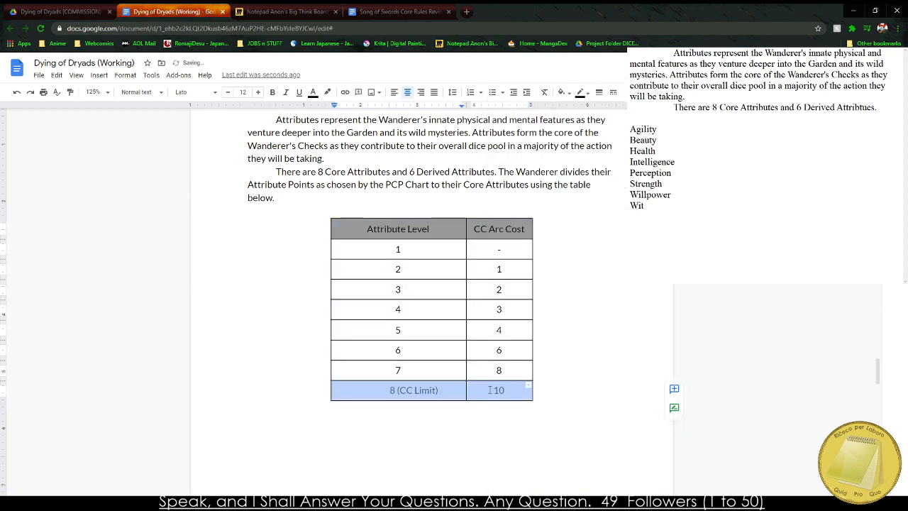
triple_click(417, 390)
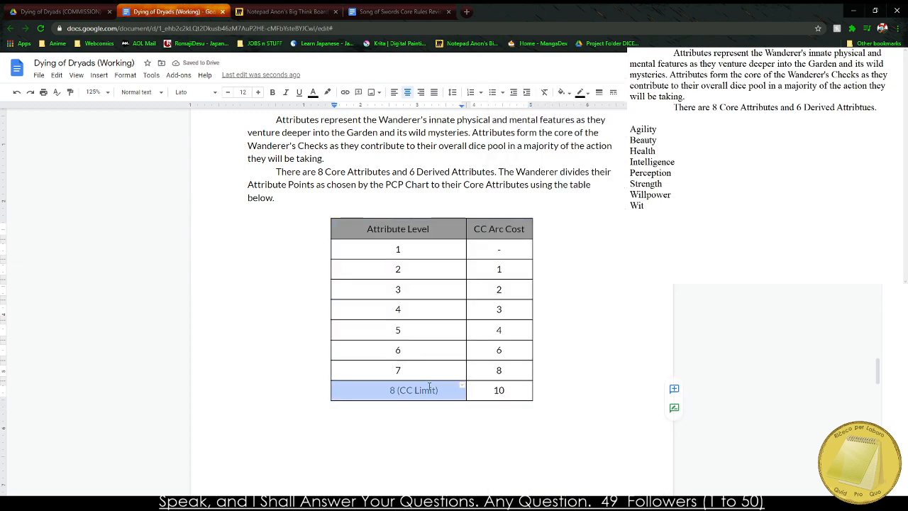
text(8)
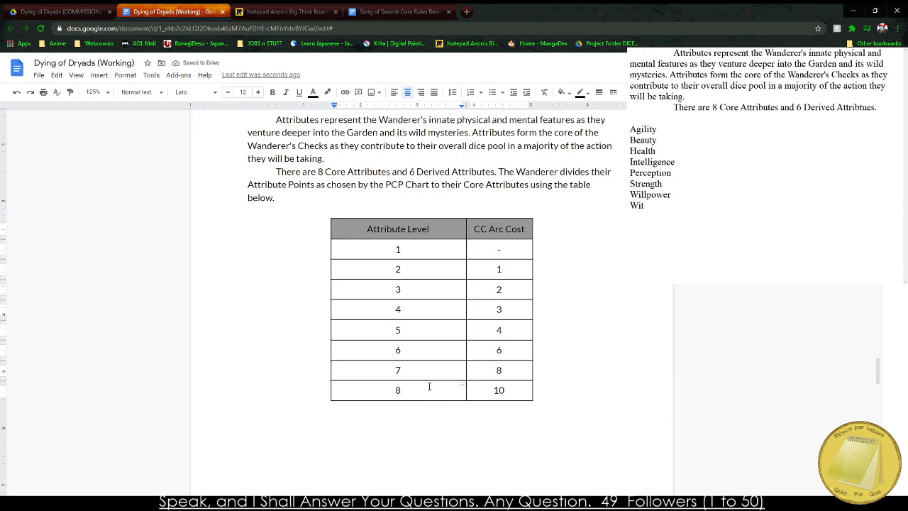
double_click(501, 229)
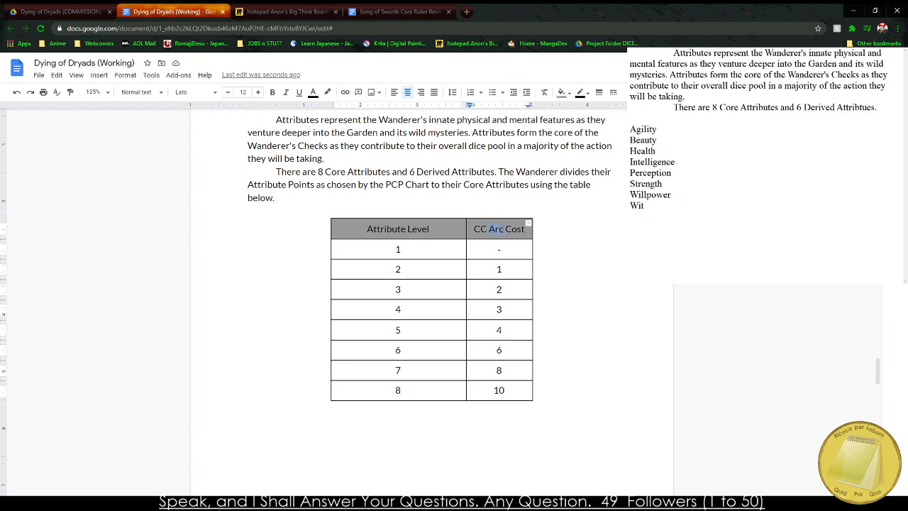
text(Attribute Point Cost)
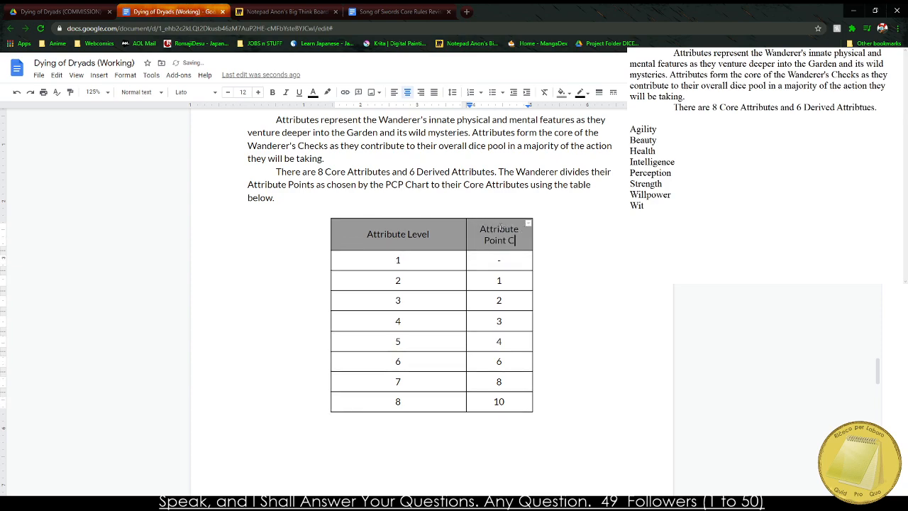
After "using the table below.", add the sentence "The Wanderer will have a 1 in every Attribute regardless of investment.".
click(306, 210)
text(The Wan)
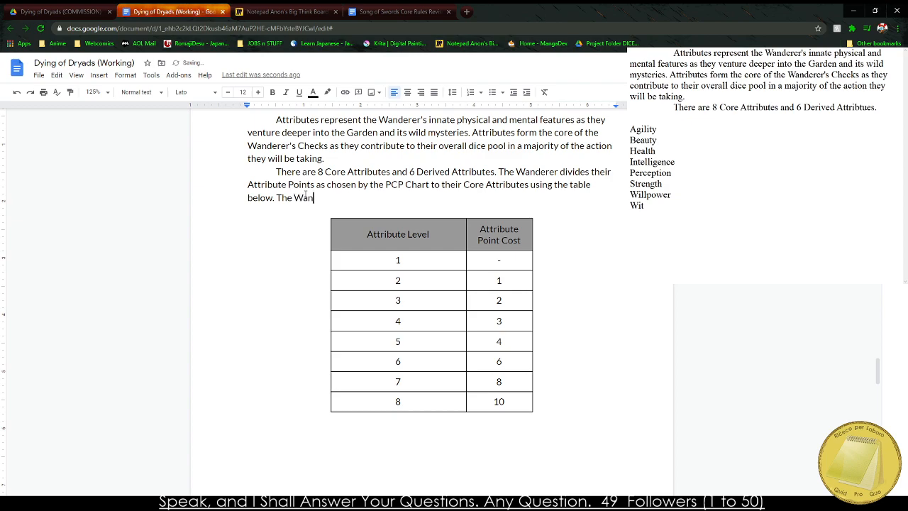
text(derer will have a 1 in every Attribute regardles sof)
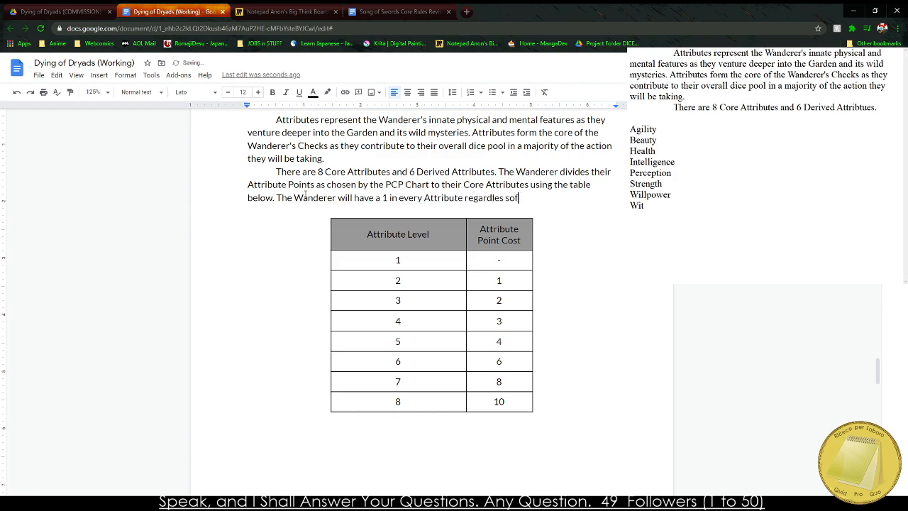
key(BackSpace)
key(BackSpace)
key(BackSpace)
text(s of investment.)
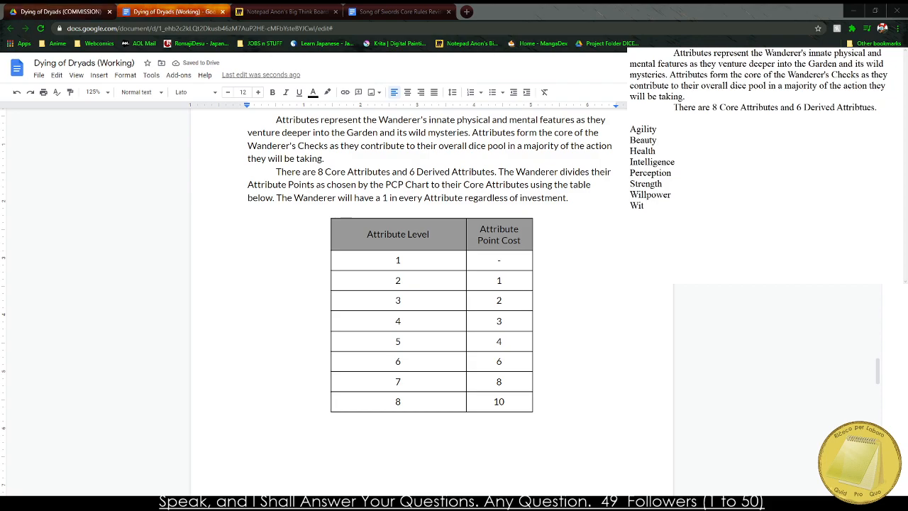
Remove the extra period after "silver tongue" in the Wit description of the Core Attributes table.
scroll(317, 207, up, 4)
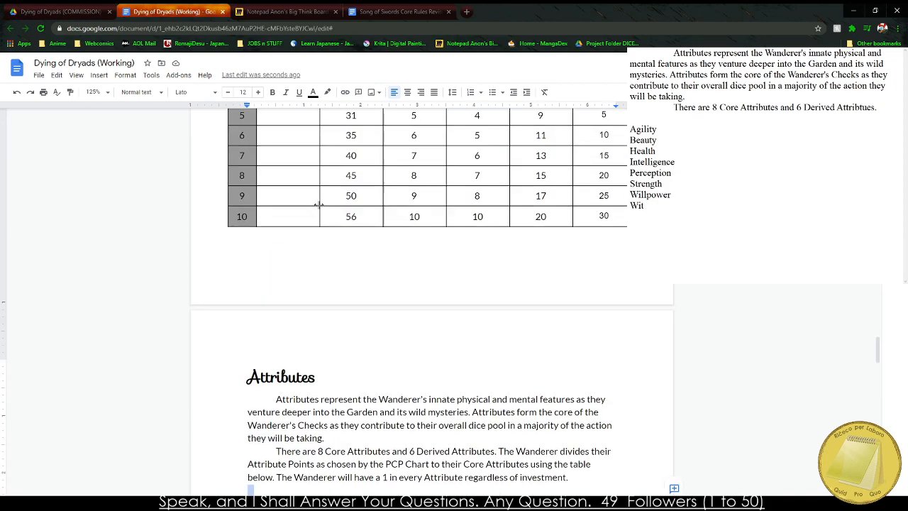
scroll(305, 210, down, 9)
scroll(302, 210, down, 5)
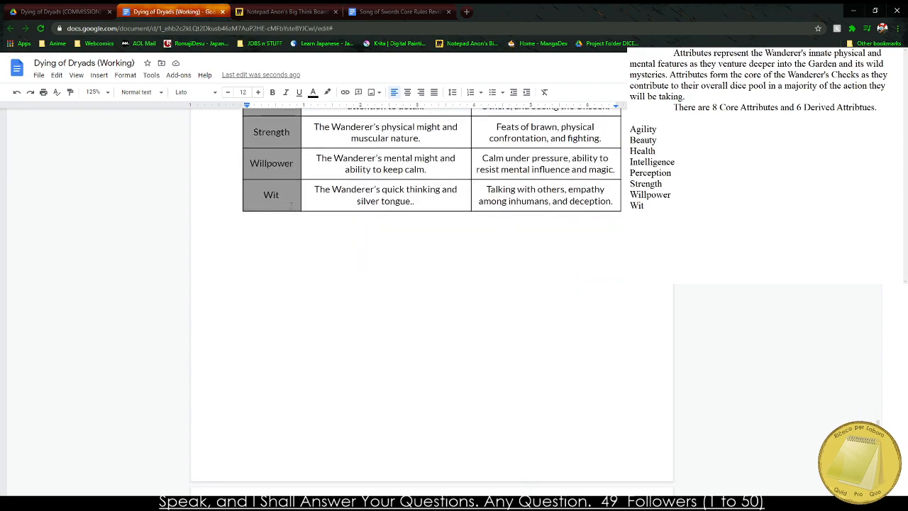
scroll(410, 395, up, 4)
click(412, 445)
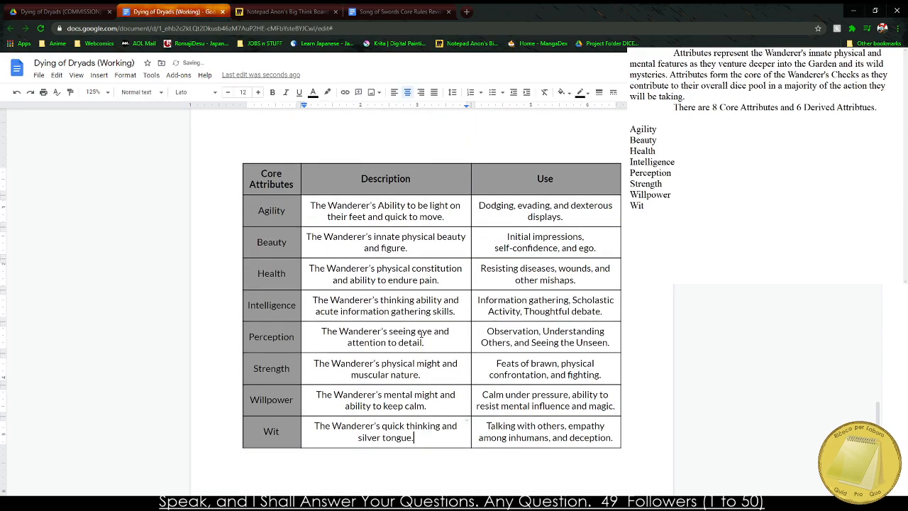
Make the "Attribute Level" and "Attribute Point Cost" headers of the cost table bold.
scroll(421, 333, up, 10)
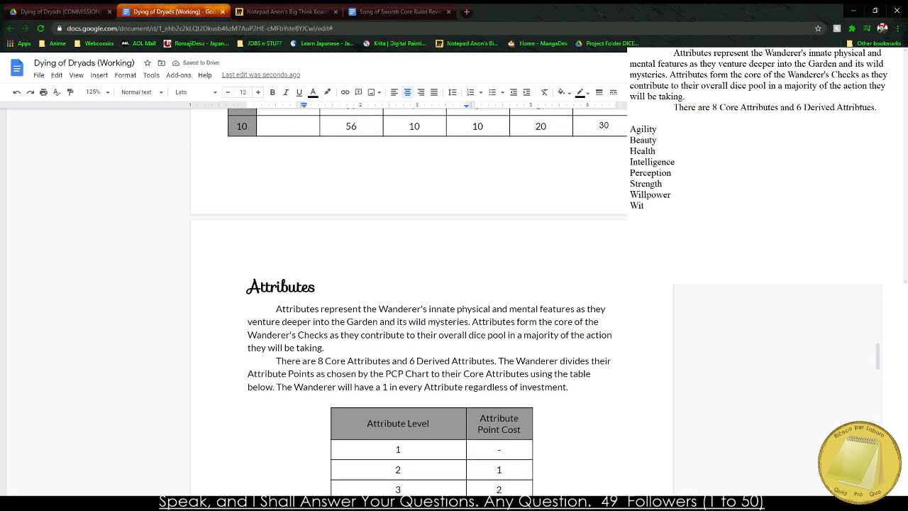
click(419, 352)
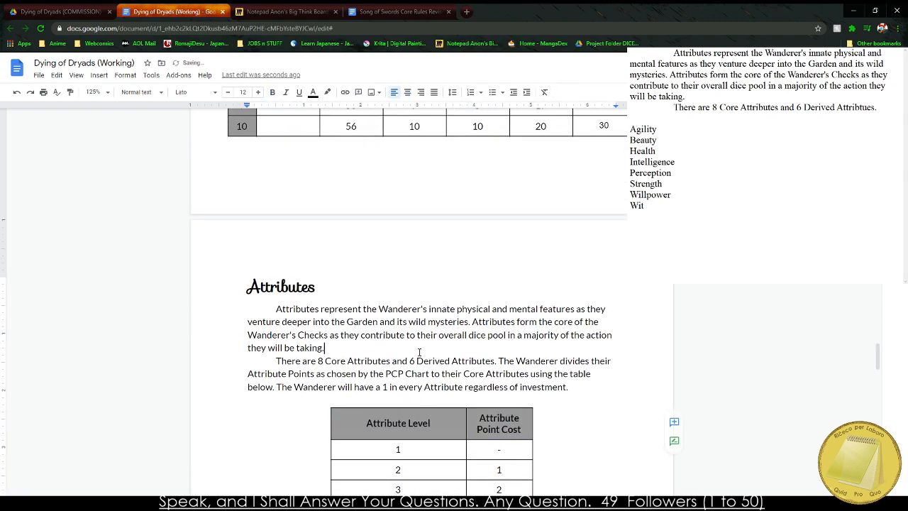
Compare the attribute cost table with the Attributes points in the PCP chart, looking at the PCP 3 row.
scroll(359, 318, down, 3)
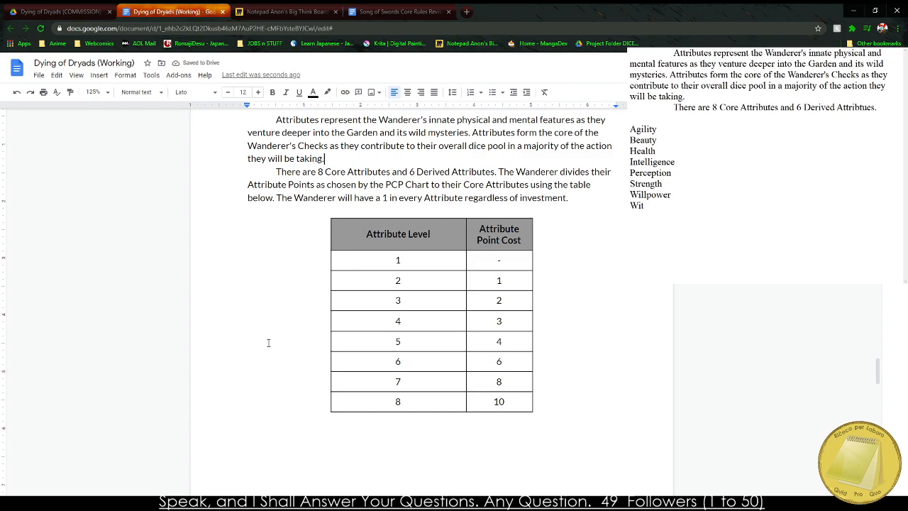
scroll(269, 343, down, 7)
scroll(397, 268, up, 5)
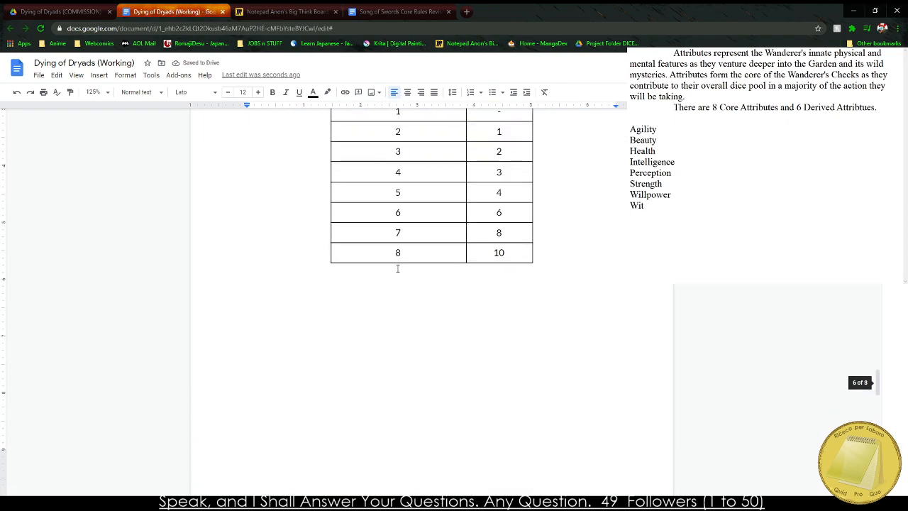
scroll(397, 268, up, 10)
scroll(258, 288, down, 2)
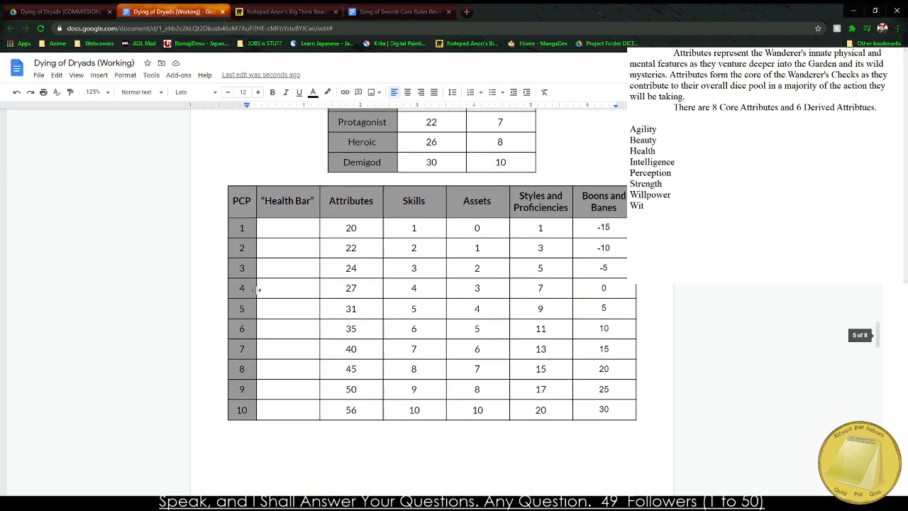
click(243, 268)
click(347, 268)
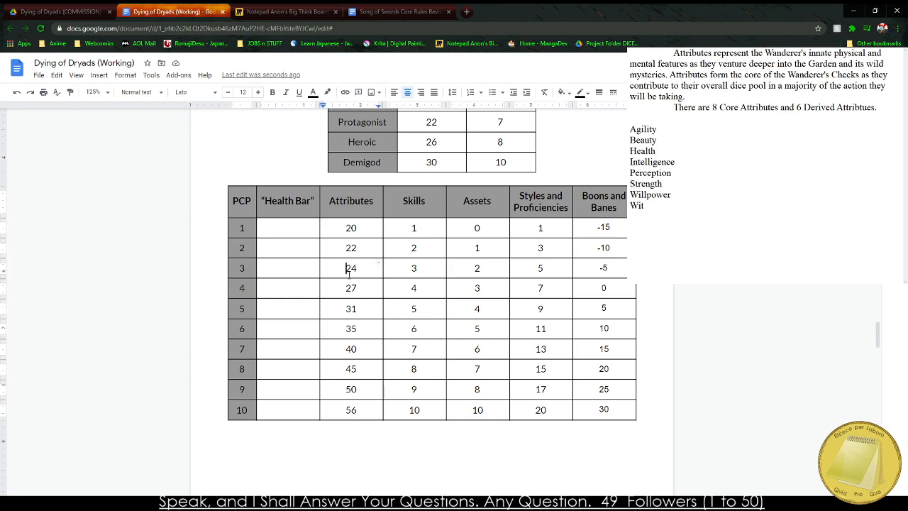
double_click(347, 269)
scroll(351, 286, down, 7)
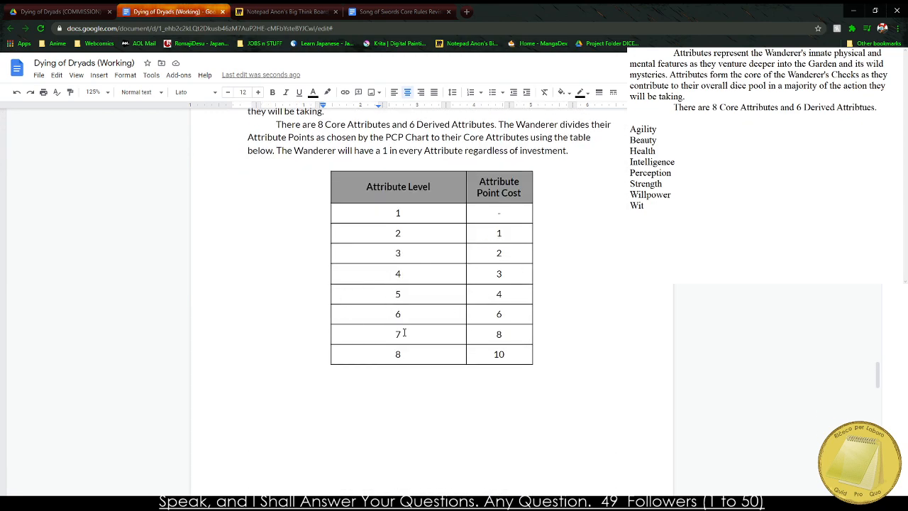
Duplicate the whole Core Attributes table directly below the original.
scroll(404, 333, down, 8)
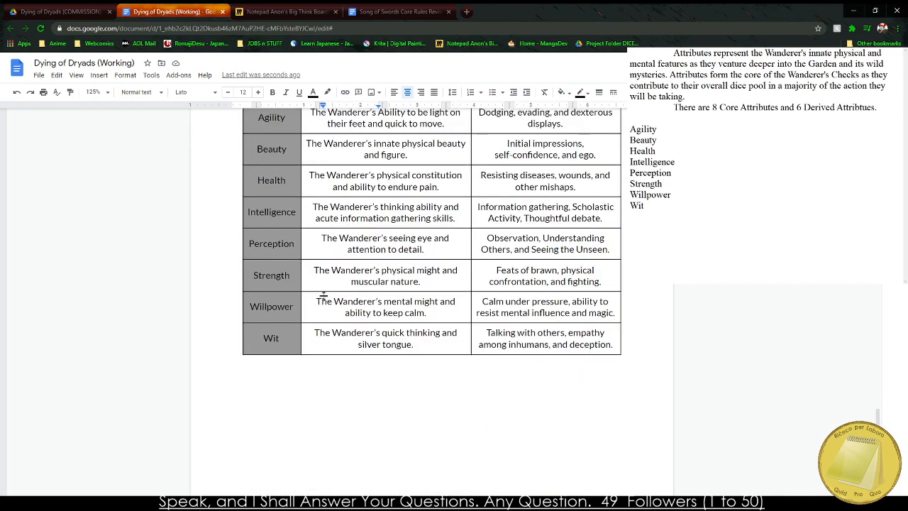
scroll(323, 294, up, 1)
drag(264, 173, 552, 422)
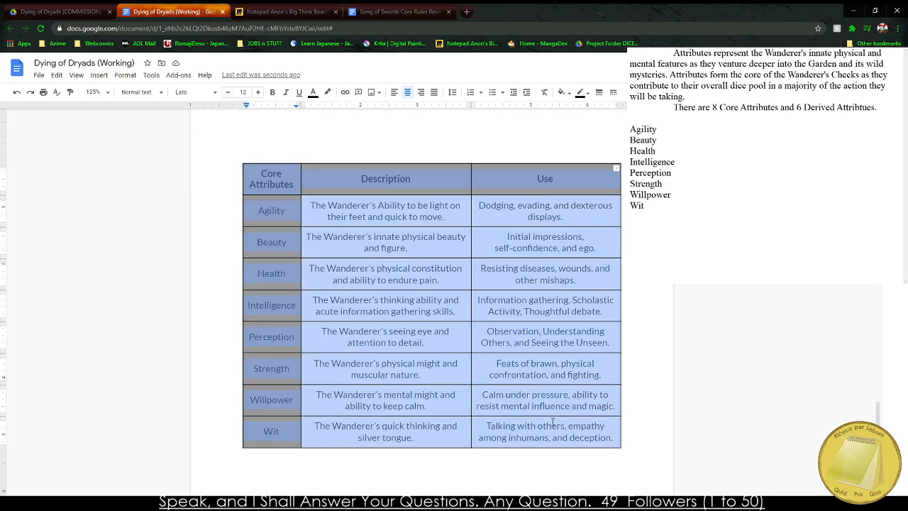
key(BackSpace)
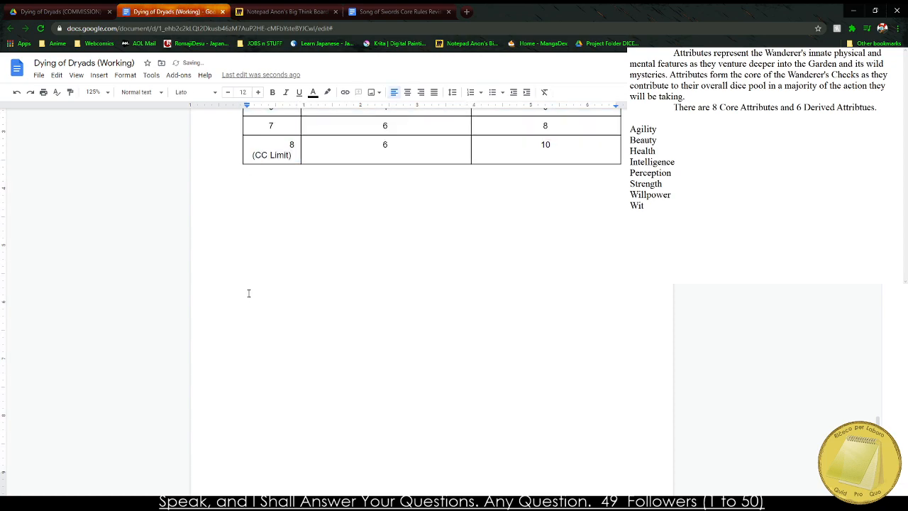
scroll(255, 283, up, 10)
scroll(261, 263, down, 4)
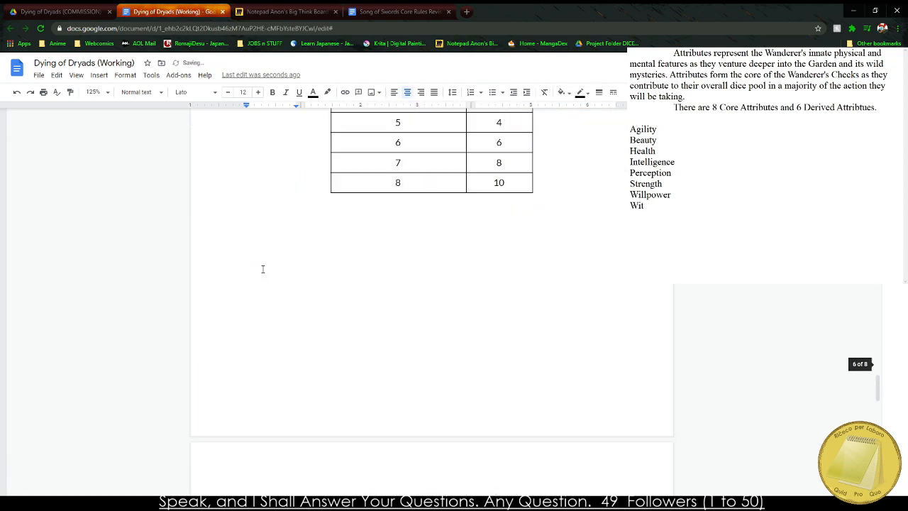
key(ctrl+z)
scroll(262, 268, down, 5)
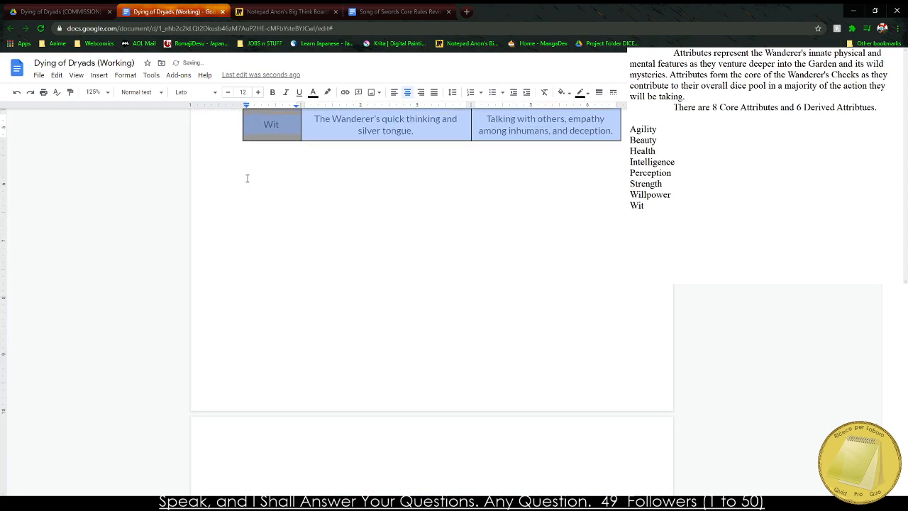
click(248, 178)
key(ctrl+v)
scroll(292, 229, up, 4)
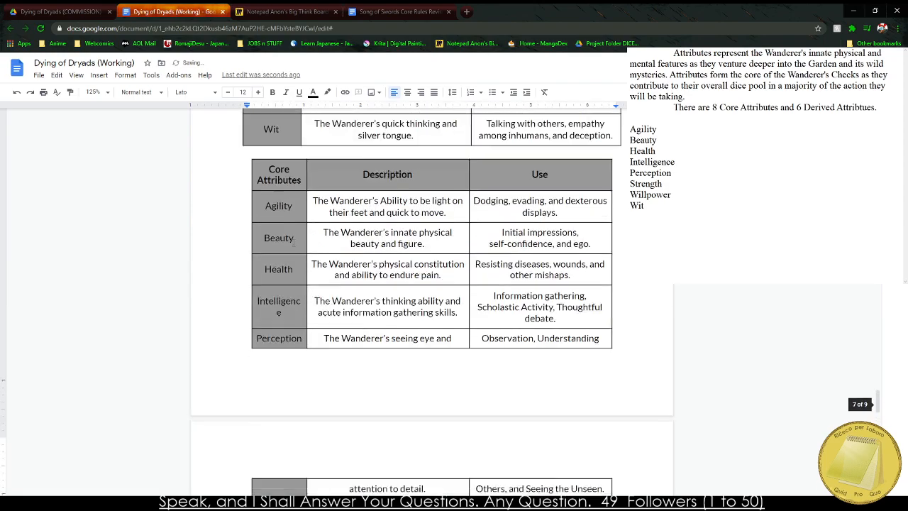
Switch to the Miro board and review the sticky note with the derived attribute formulas.
click(287, 11)
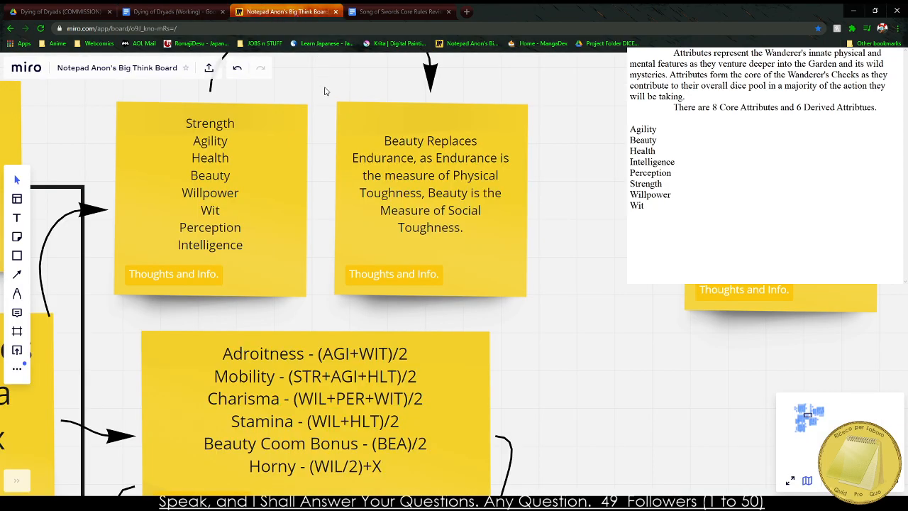
scroll(447, 290, up, 2)
drag(448, 290, 465, 264)
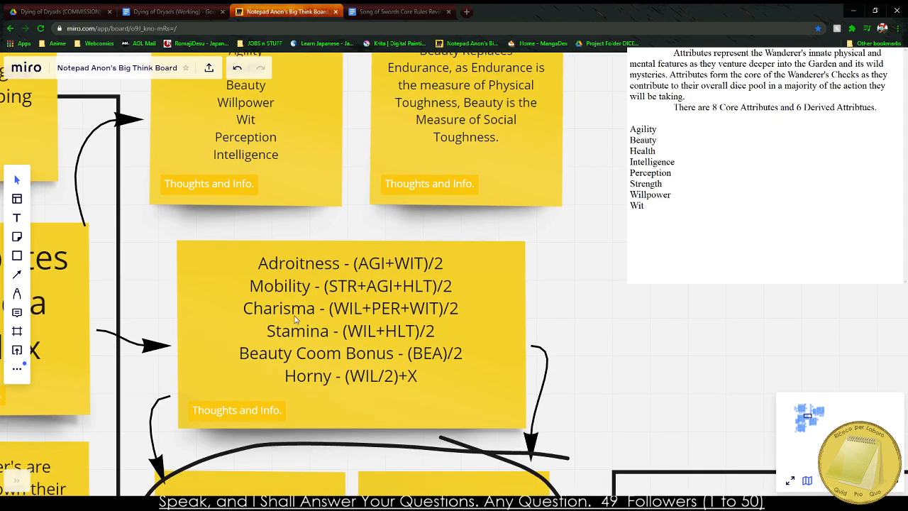
key(ctrl+shift+Tab)
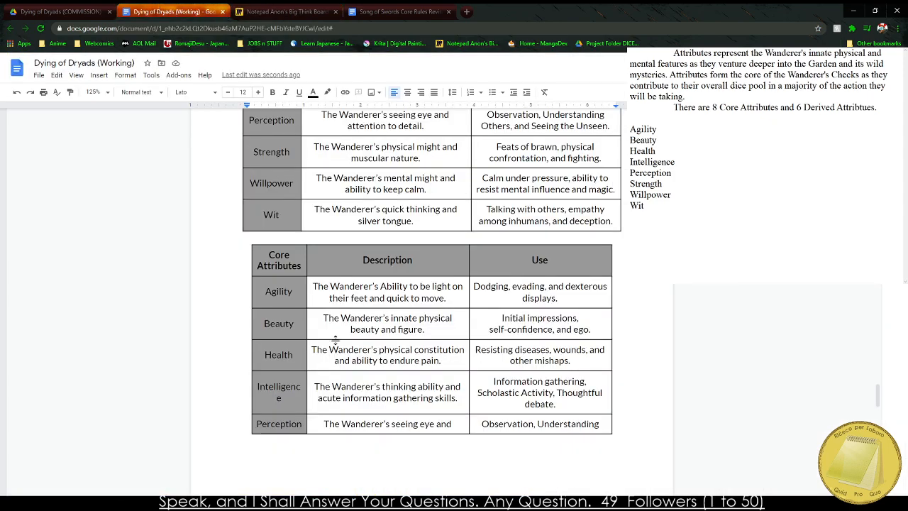
Move the copied table onto a new page and change its first header to "Derived Attributes".
click(245, 236)
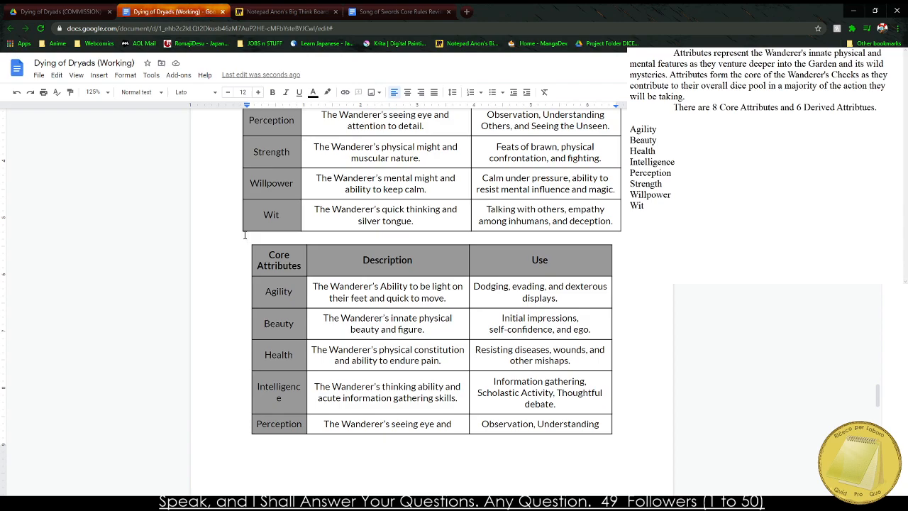
scroll(246, 231, down, 6)
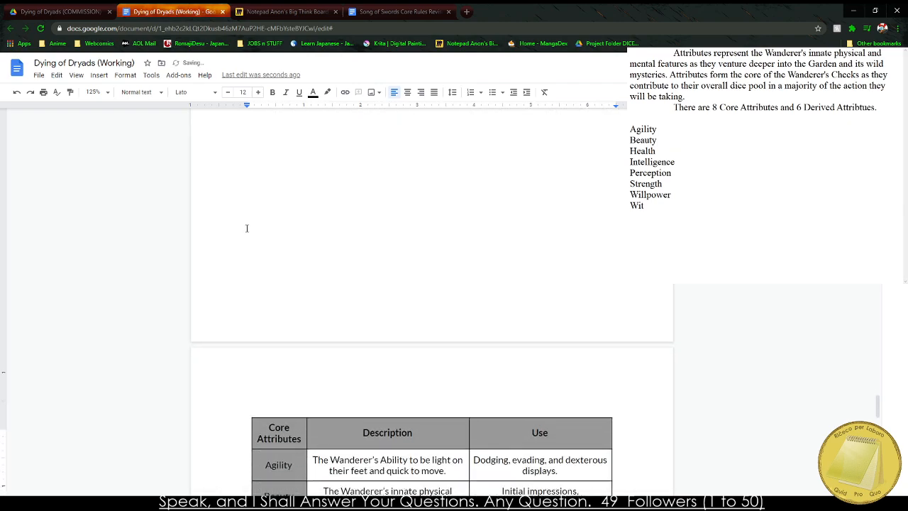
scroll(260, 216, up, 2)
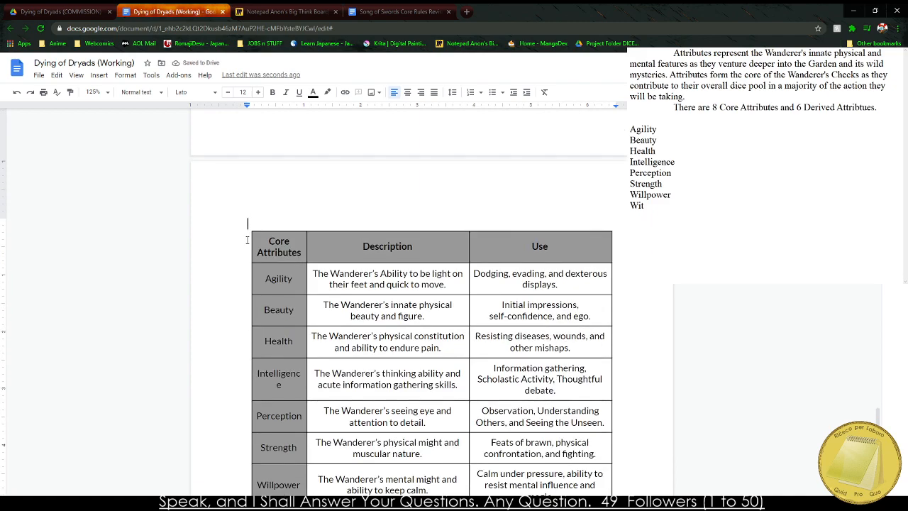
click(268, 241)
text(Derivce)
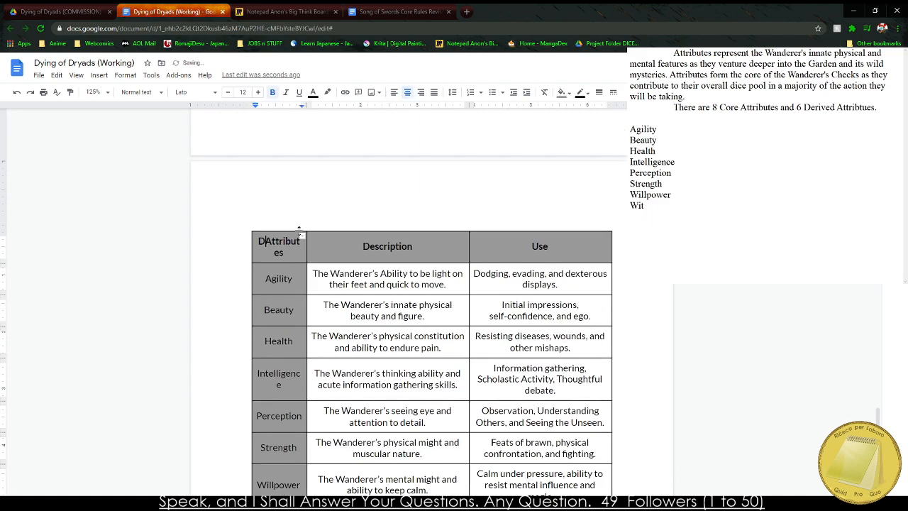
key(BackSpace)
key(BackSpace)
text(ed)
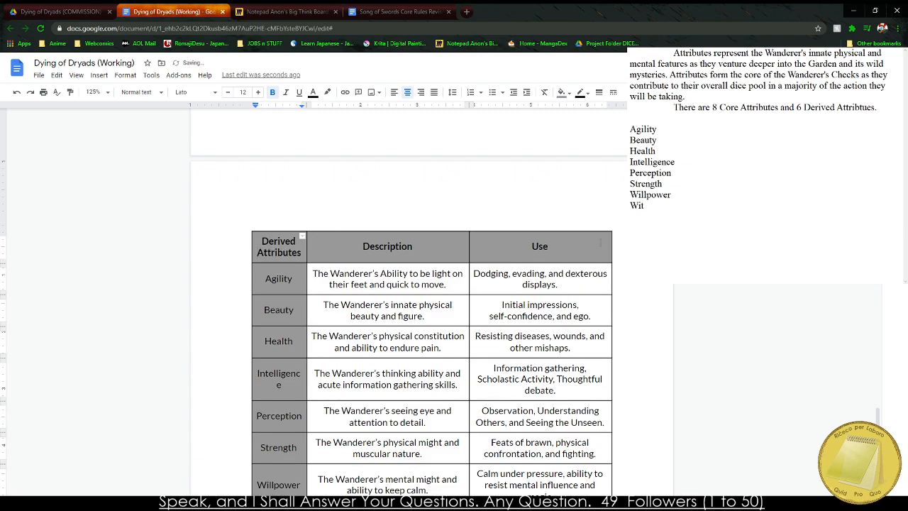
Insert a column after the Derived Attributes column and give its cells below the header a white background.
right_click(601, 246)
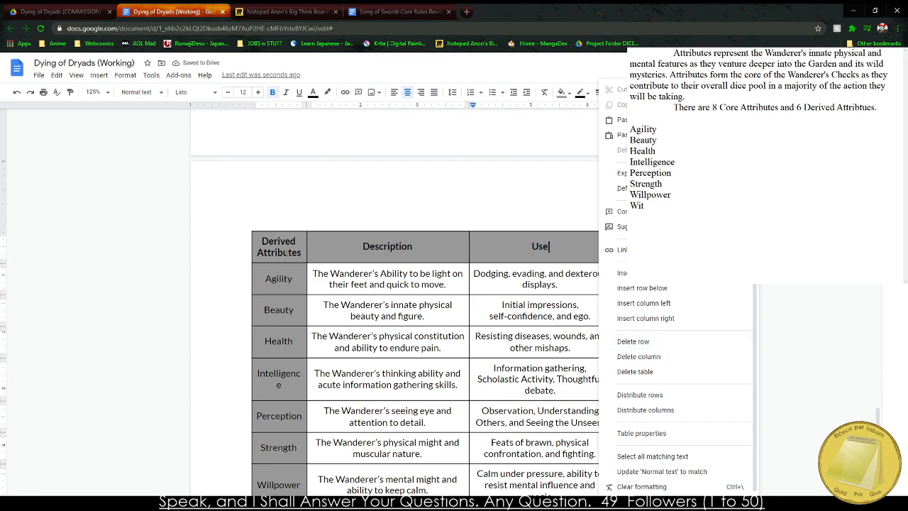
click(288, 253)
right_click(300, 253)
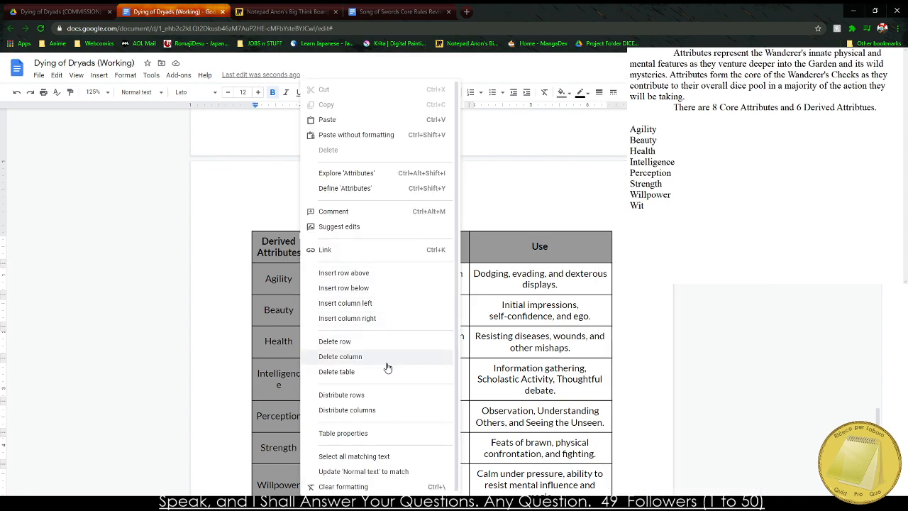
click(374, 318)
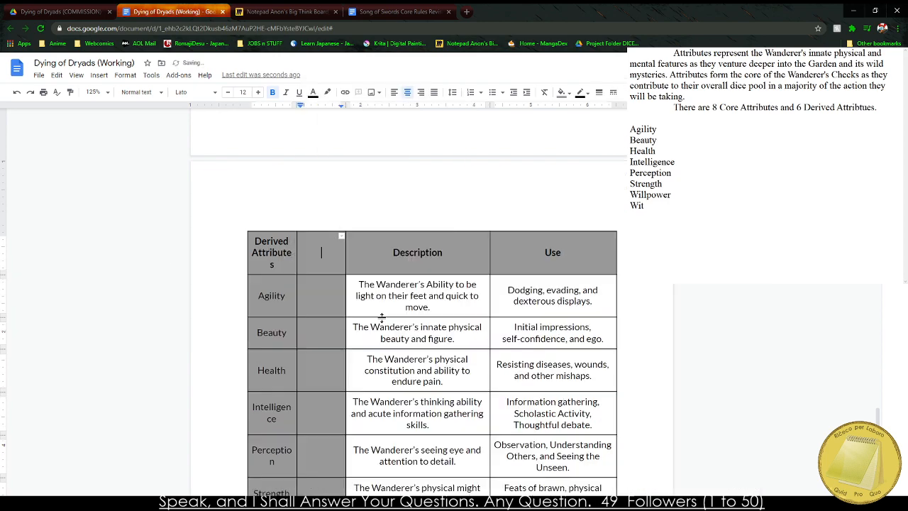
drag(321, 292, 321, 435)
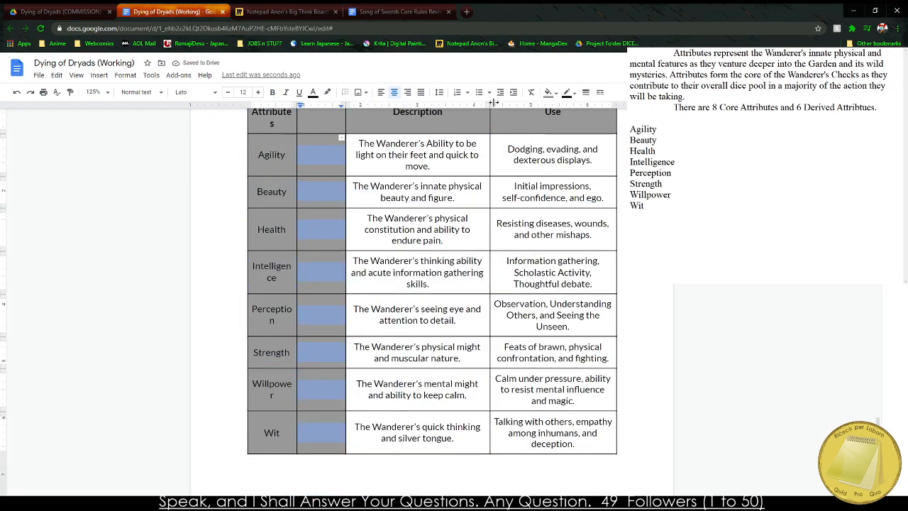
click(548, 93)
click(567, 108)
scroll(245, 211, up, 2)
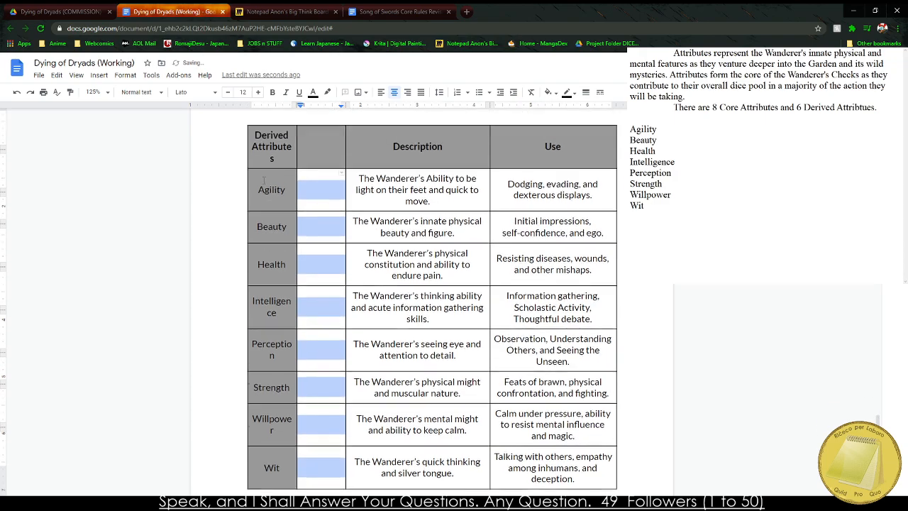
Widen the Derived Attributes column so its words fit, and title the new column "Value" in the header row.
drag(246, 205, 241, 204)
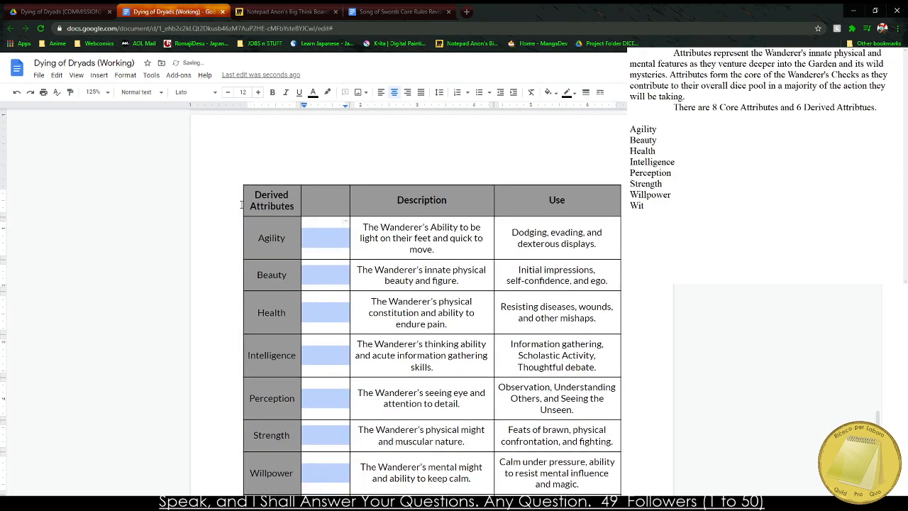
click(325, 200)
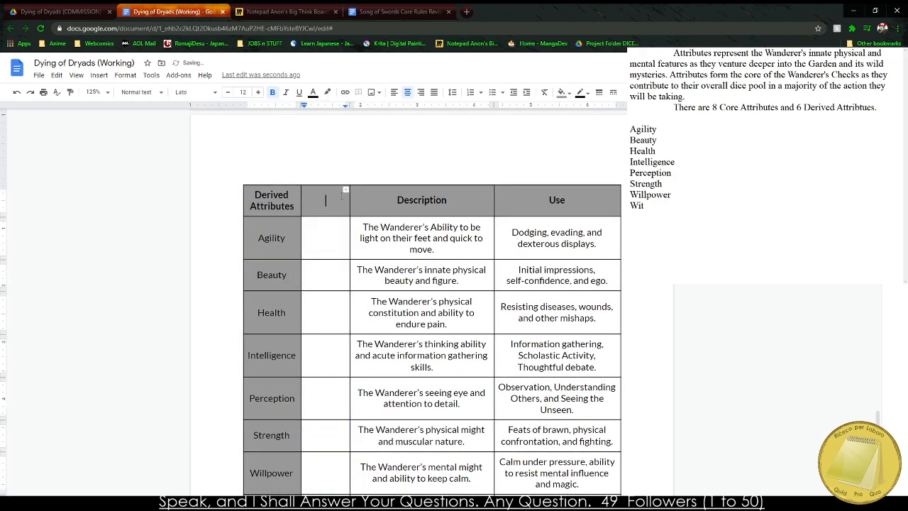
text(V)
key(BackSpace)
text(Value)
Delete the Willpower and Wit rows from the Derived Attributes table and clear the text of all remaining rows below the header.
mouse_move(297, 229)
mouse_down()
mouse_move(273, 276)
mouse_move(273, 316)
mouse_up()
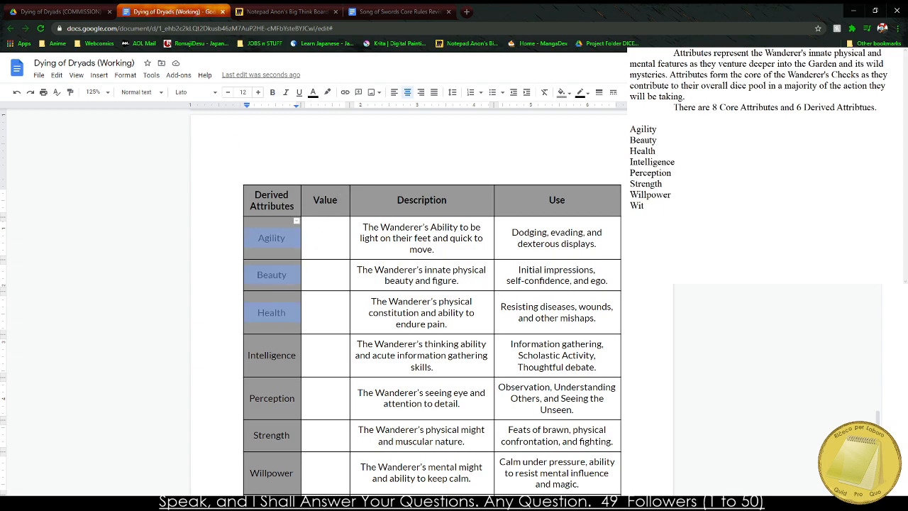
click(270, 356)
click(273, 11)
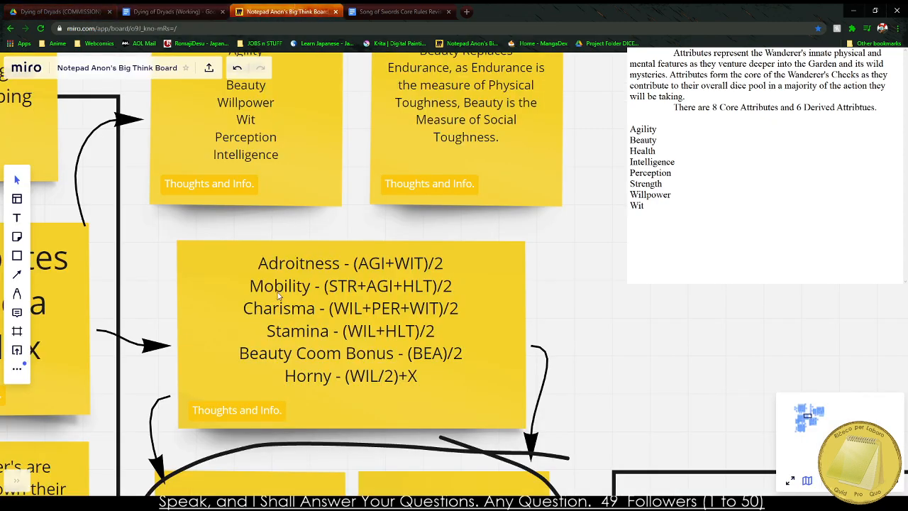
click(170, 11)
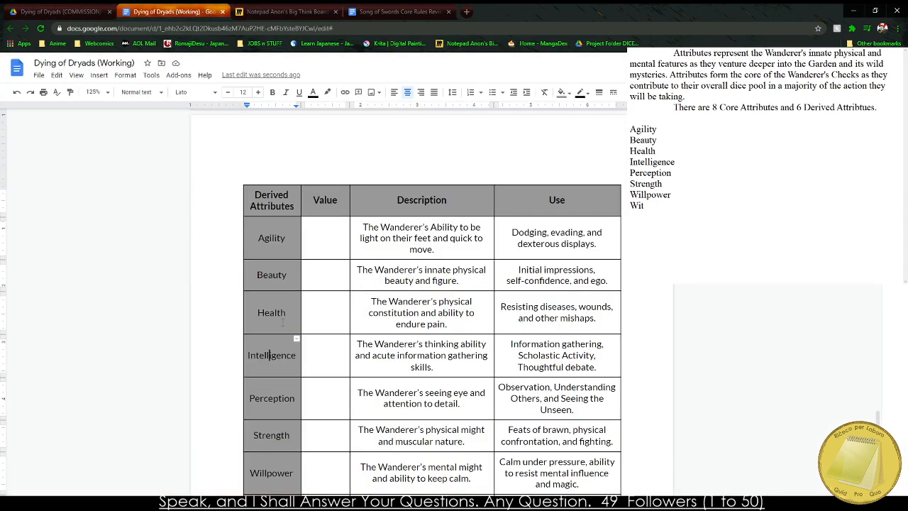
scroll(268, 427, down, 3)
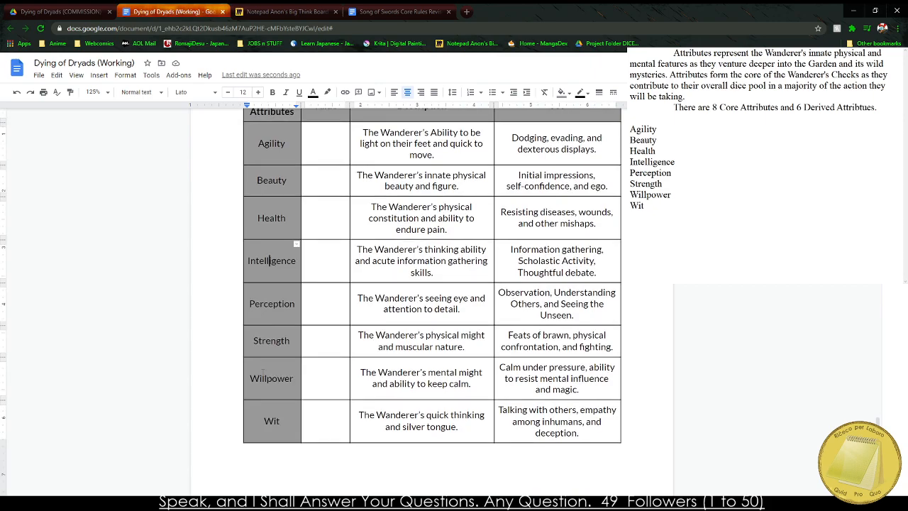
drag(263, 373, 568, 429)
right_click(569, 429)
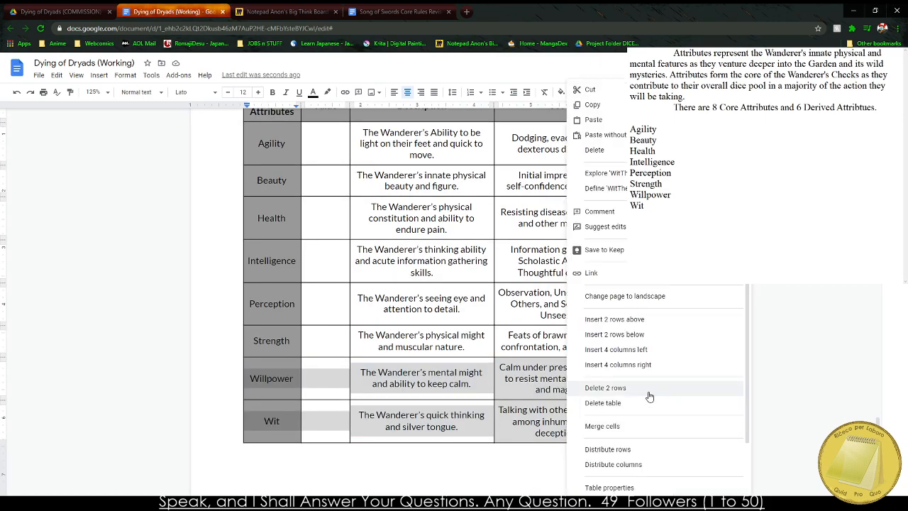
click(649, 396)
scroll(472, 385, up, 3)
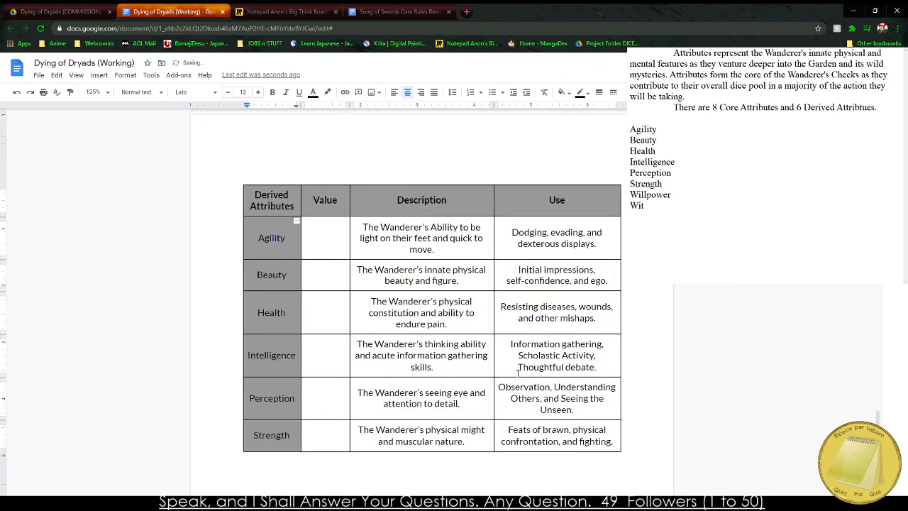
drag(297, 219, 602, 426)
key(Delete)
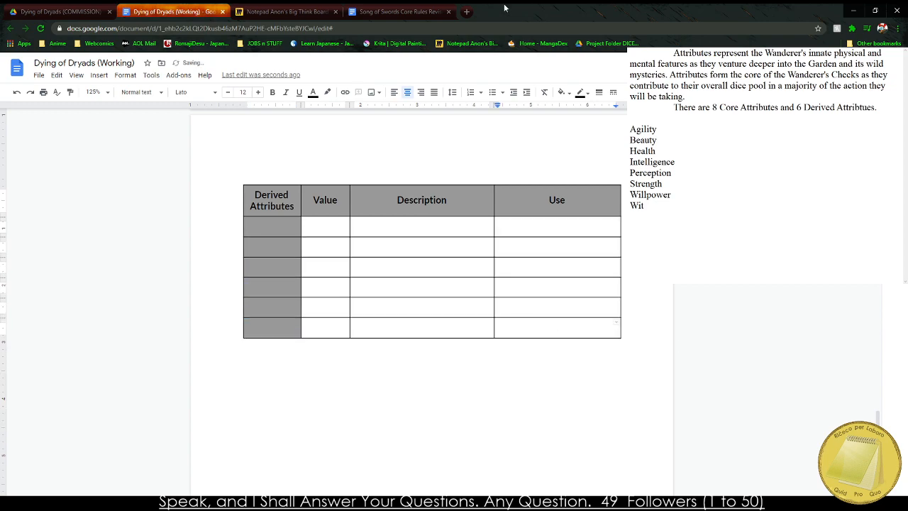
Copy "Adroitness" from the Miro sticky note into the first empty Derived Attributes cell without its source formatting.
click(284, 11)
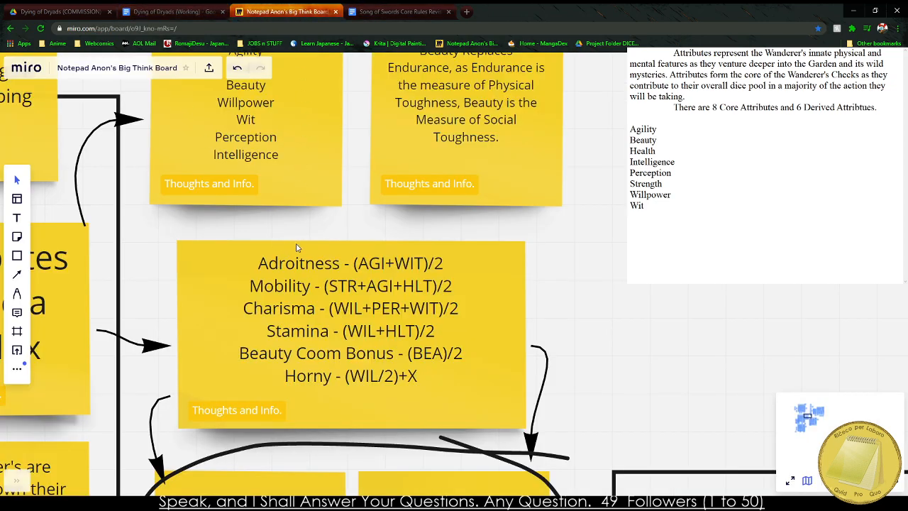
click(281, 269)
double_click(281, 267)
click(281, 265)
double_click(281, 266)
key(ctrl+c)
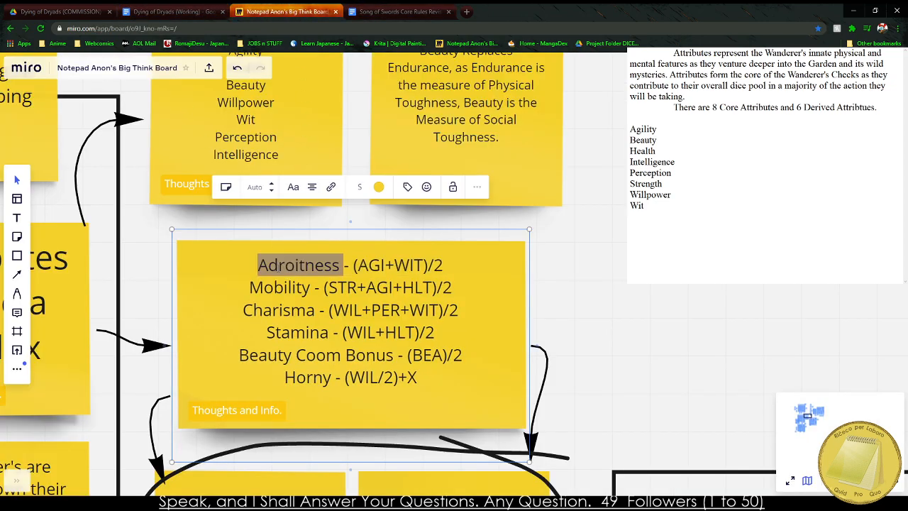
key(ctrl+shift+Tab)
click(273, 225)
key(ctrl+v)
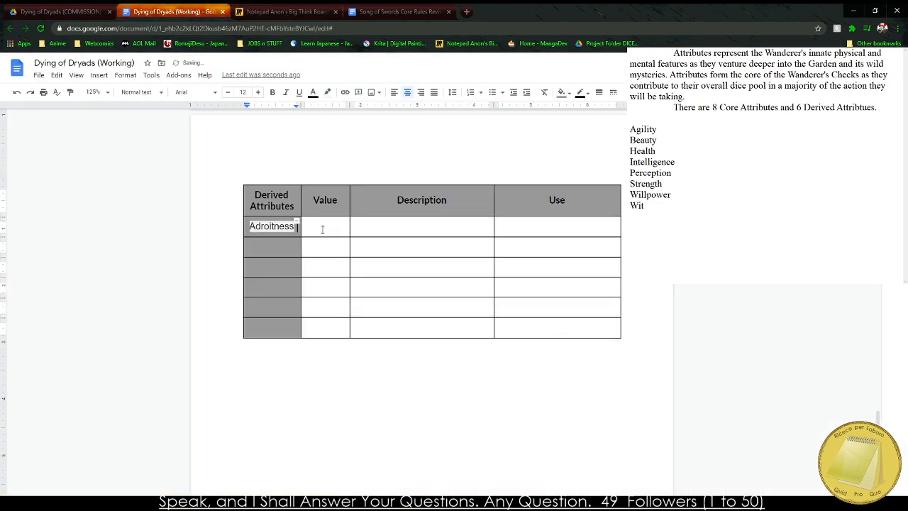
key(ctrl+z)
right_click(277, 228)
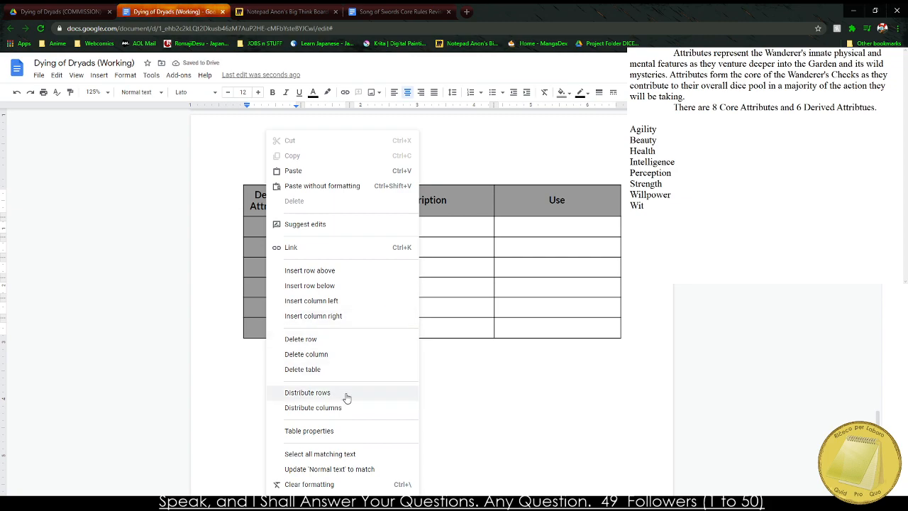
key(Escape)
key(ctrl+v)
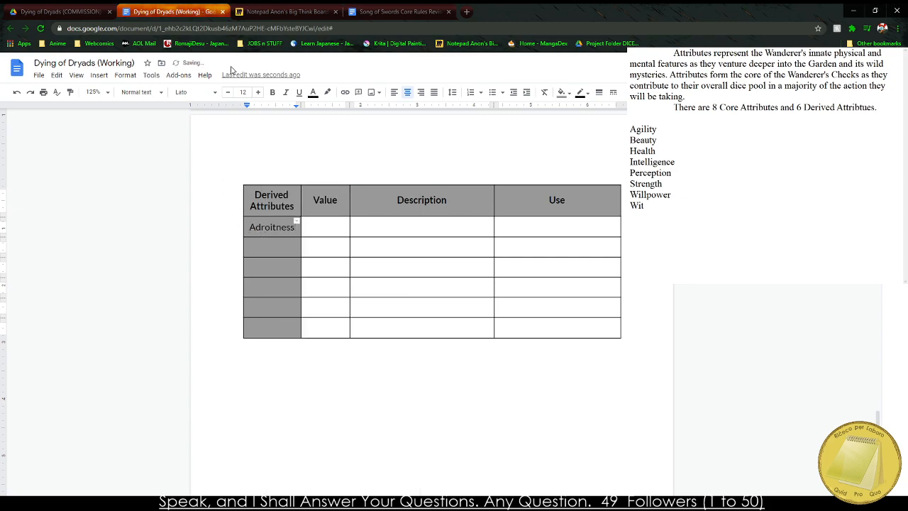
Copy all six derived attribute formulas from the Miro sticky note and replace the core attribute list in the notes window with them.
click(284, 12)
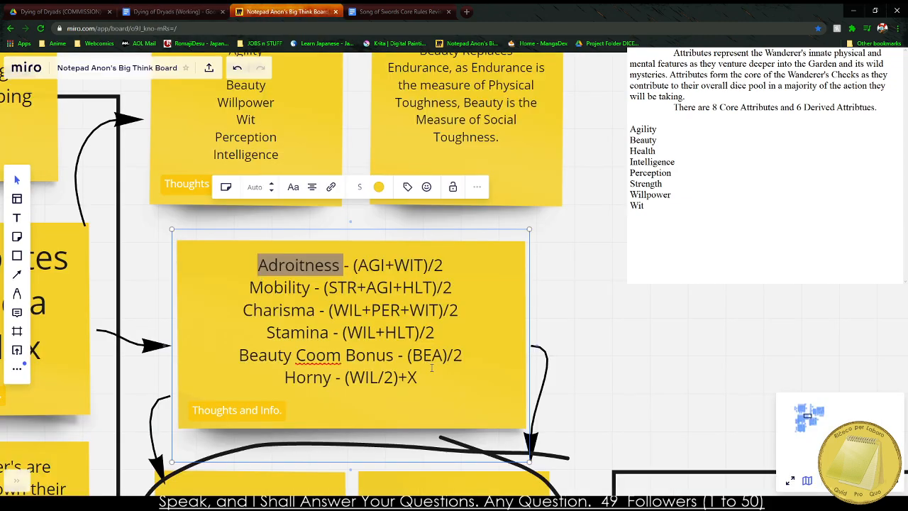
drag(420, 377, 220, 269)
click(212, 10)
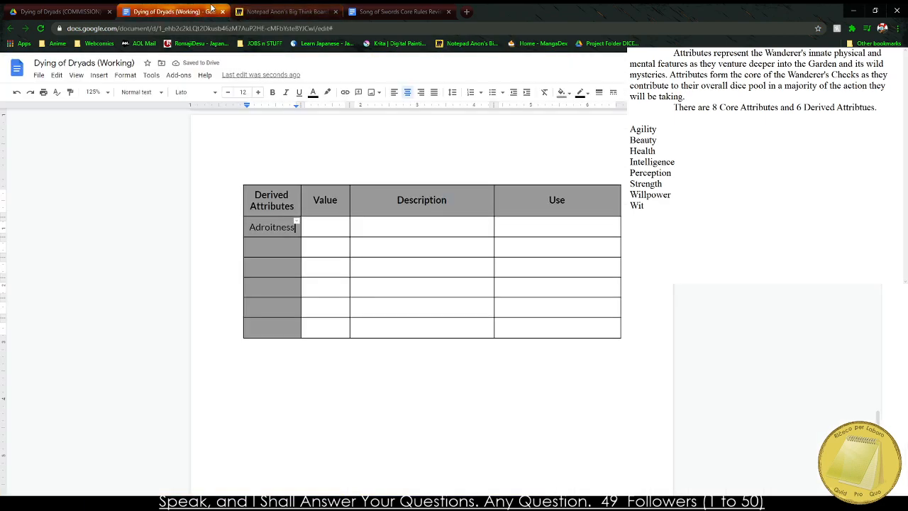
click(735, 245)
drag(735, 244, 631, 140)
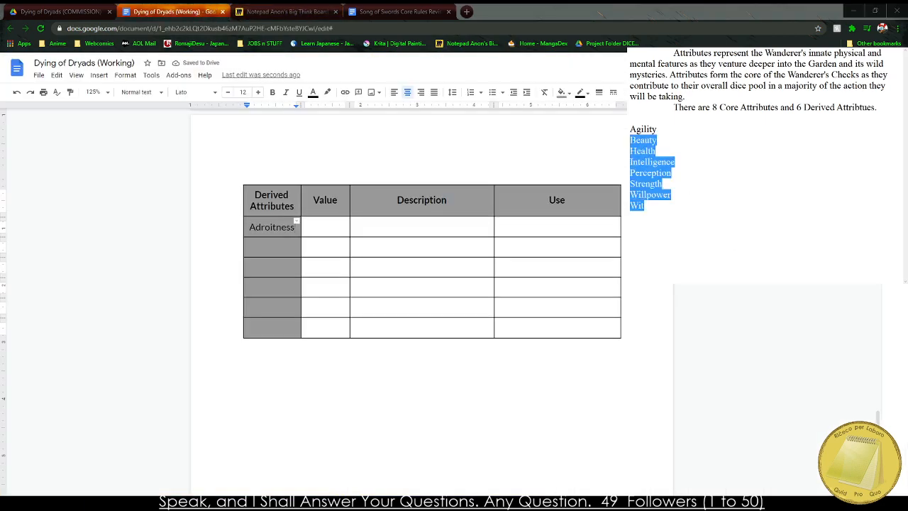
drag(376, 229, 369, 237)
click(448, 385)
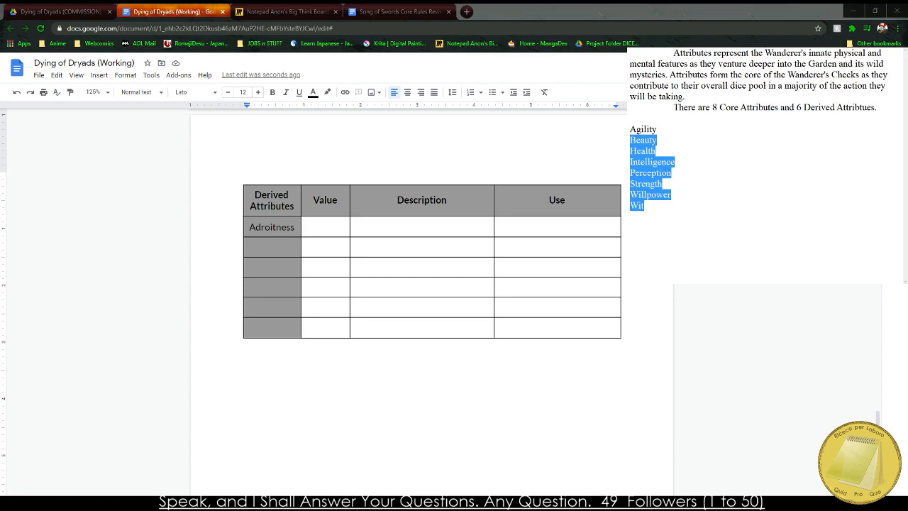
drag(663, 208, 629, 129)
text(Adroitness - (AGI+WIT)/2)
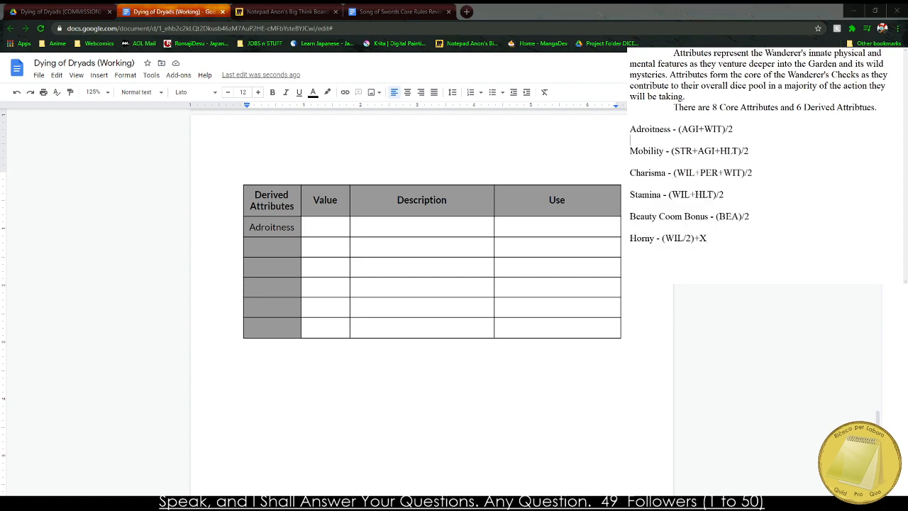
Enter "(AGI+WIT)/2" as the Value for Adroitness in the Derived Attributes table.
click(324, 229)
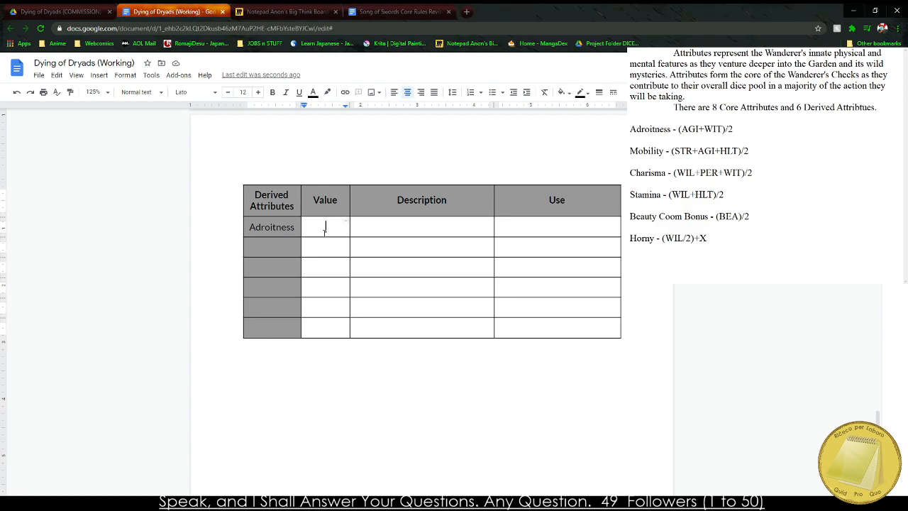
text(AGI /)
text( WI)
key(BackSpace)
key(BackSpace)
key(BackSpace)
key(BackSpace)
key(BackSpace)
key(BackSpace)
key(BackSpace)
key(BackSpace)
text((AGI+WIT)
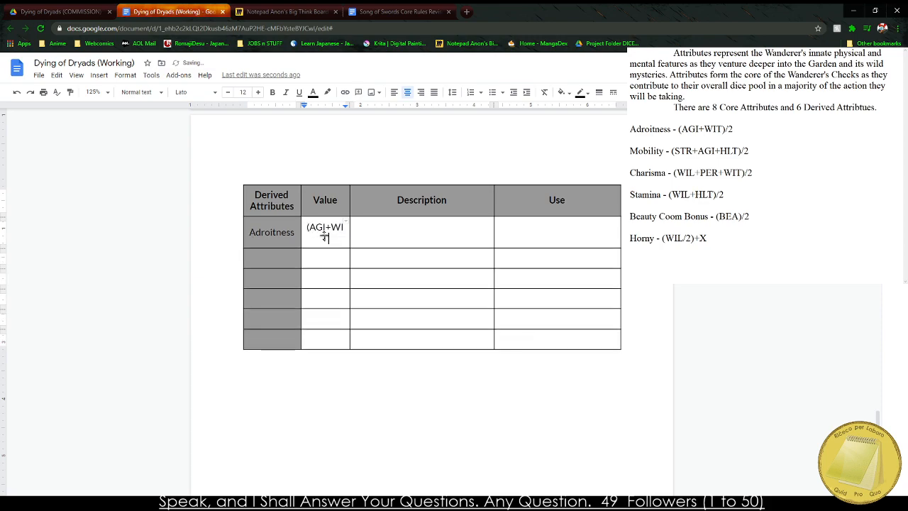
text()/2)
Widen the Value column so its formula fits on one line, and adjust the Description and Derived Attributes column borders and the table's outer edge.
drag(352, 200, 375, 200)
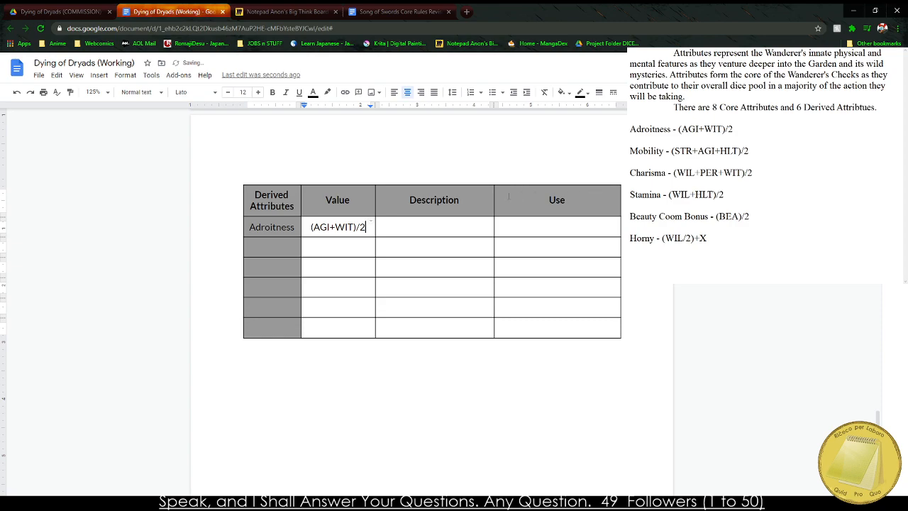
drag(493, 203, 506, 201)
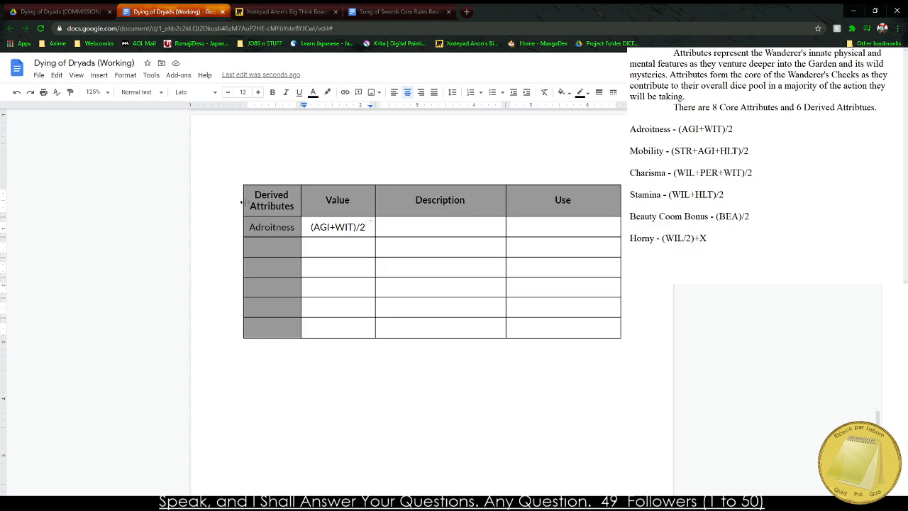
drag(242, 203, 236, 202)
mouse_move(305, 199)
mouse_down()
mouse_move(294, 200)
mouse_move(288, 222)
mouse_move(293, 206)
mouse_up()
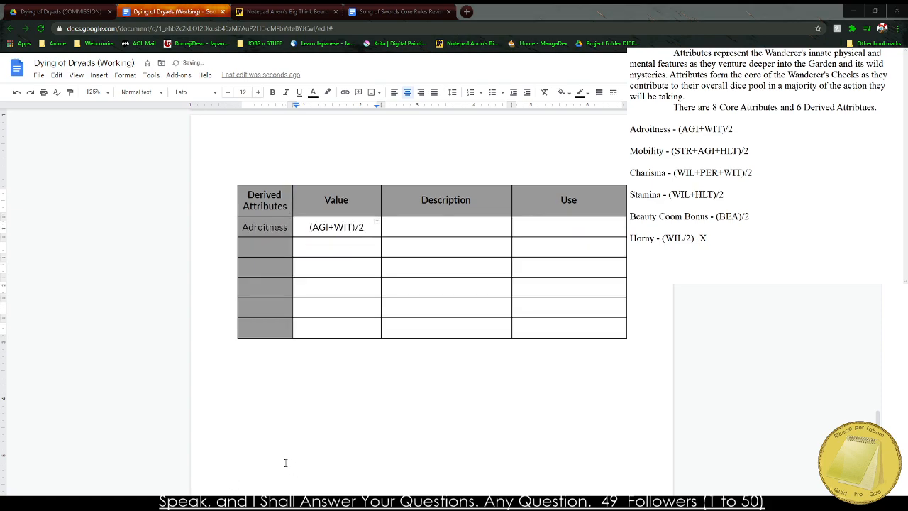
Copy the six derived attribute formulas from the Miro sticky note and paste them below the Derived Attributes table without formatting.
click(386, 10)
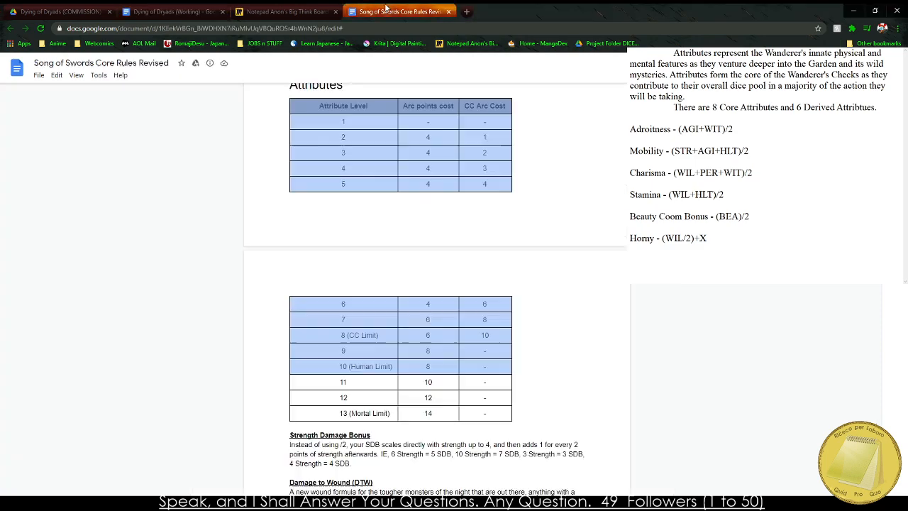
click(274, 10)
drag(245, 264, 418, 378)
key(ctrl+c)
click(170, 12)
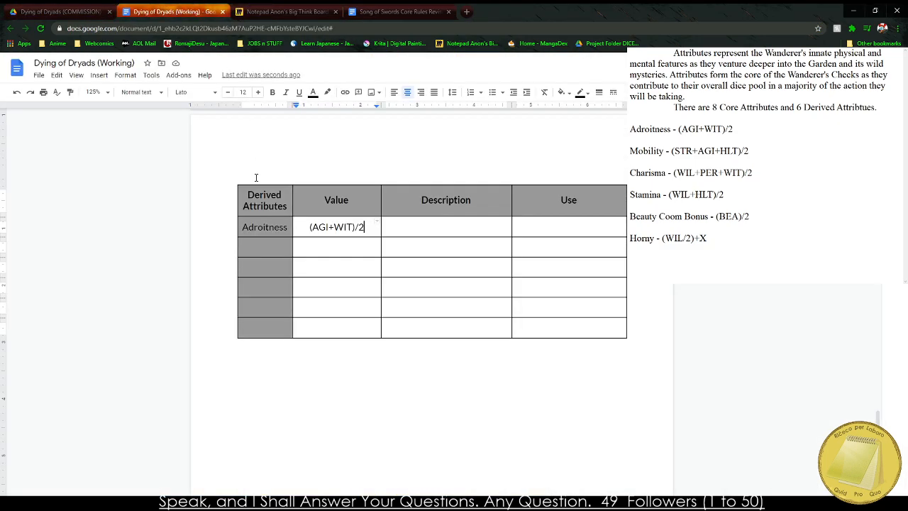
click(248, 394)
key(ctrl+v)
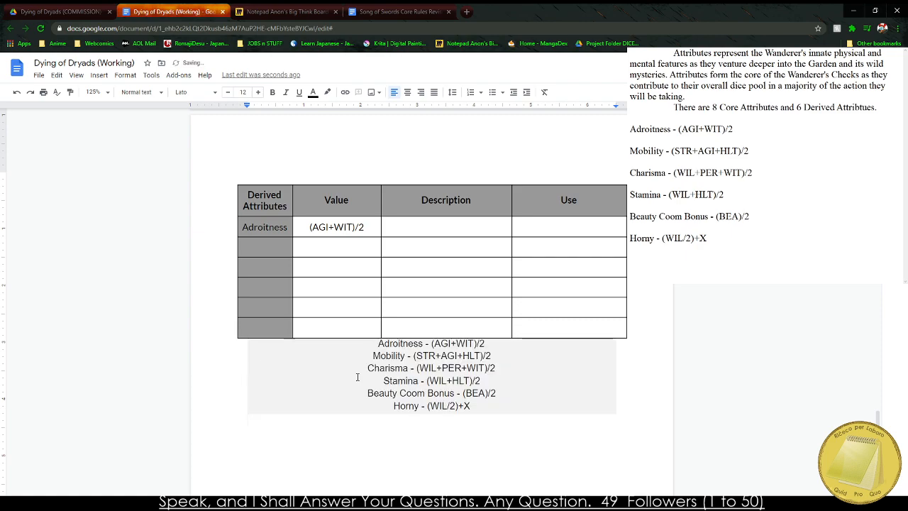
key(ctrl+z)
right_click(262, 367)
click(310, 242)
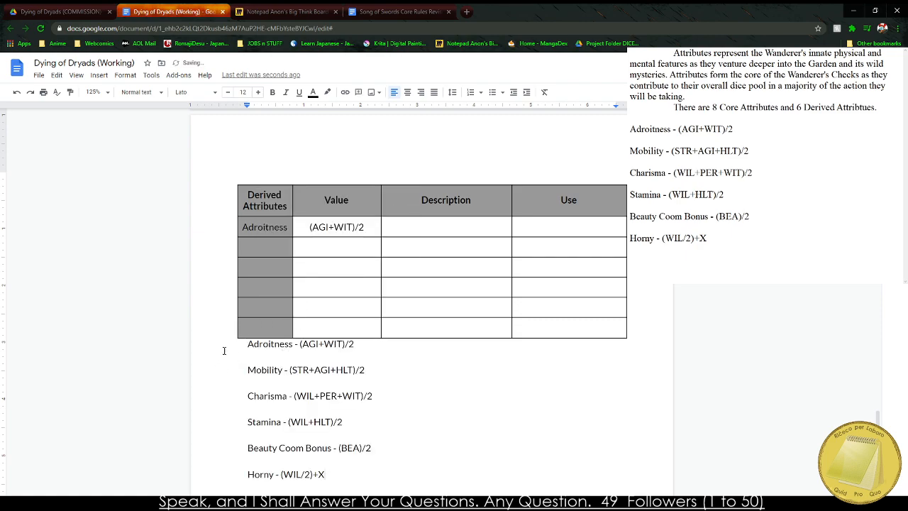
Sort the pasted formula lines alphabetically from A to Z with the Sorted Paragraphs add-on.
drag(224, 350, 348, 483)
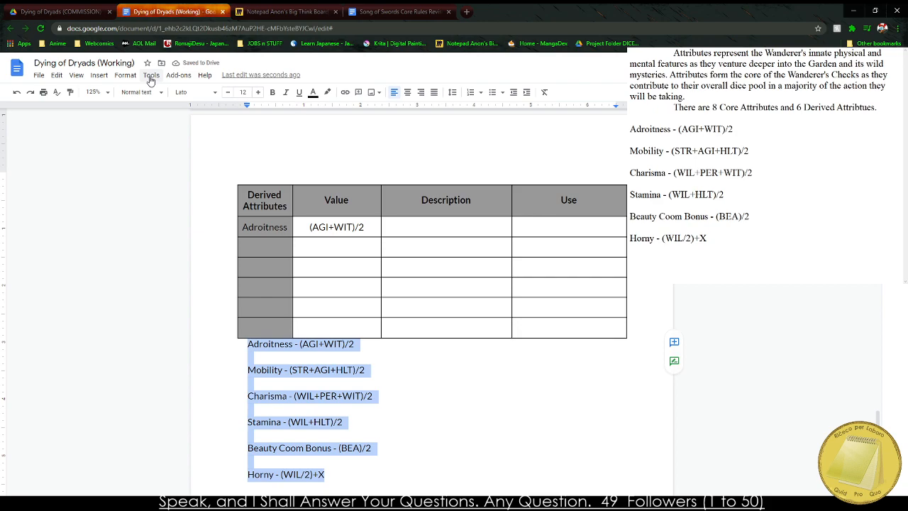
click(204, 75)
mouse_move(179, 74)
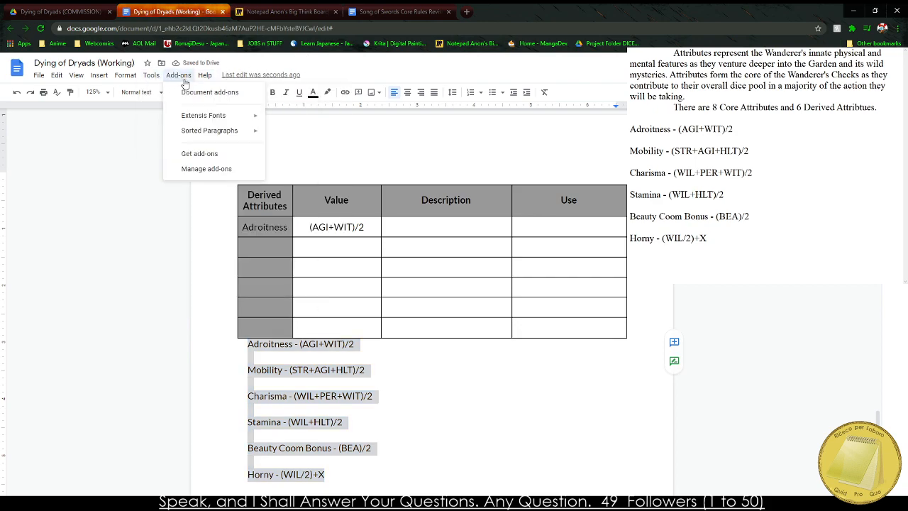
mouse_move(213, 130)
click(298, 133)
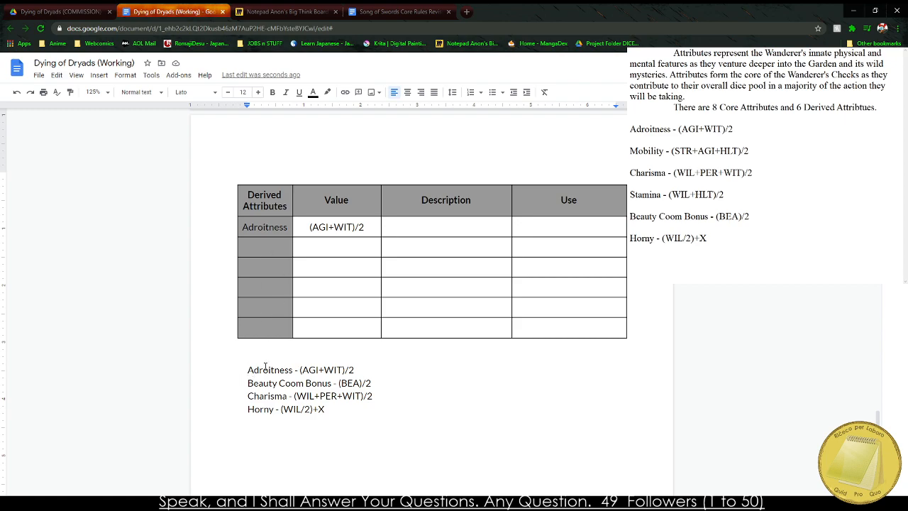
Remove the surplus break after the Horny line, and delete the Adroitness line from the sorted formula list.
scroll(249, 326, down, 10)
scroll(242, 312, up, 7)
click(266, 311)
click(362, 308)
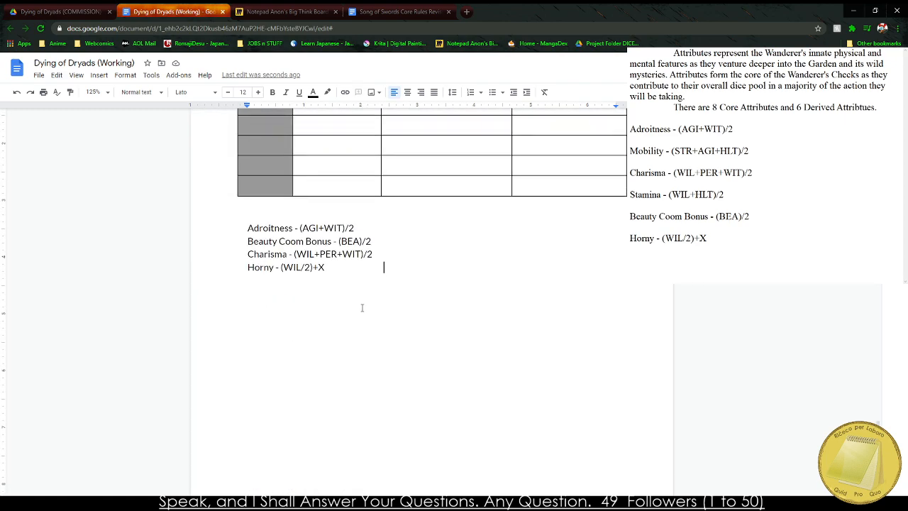
key(BackSpace)
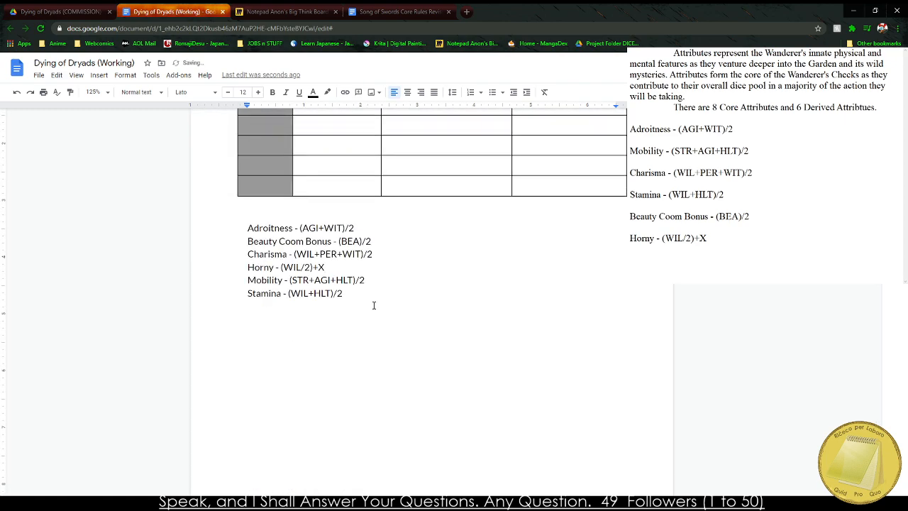
scroll(374, 305, up, 2)
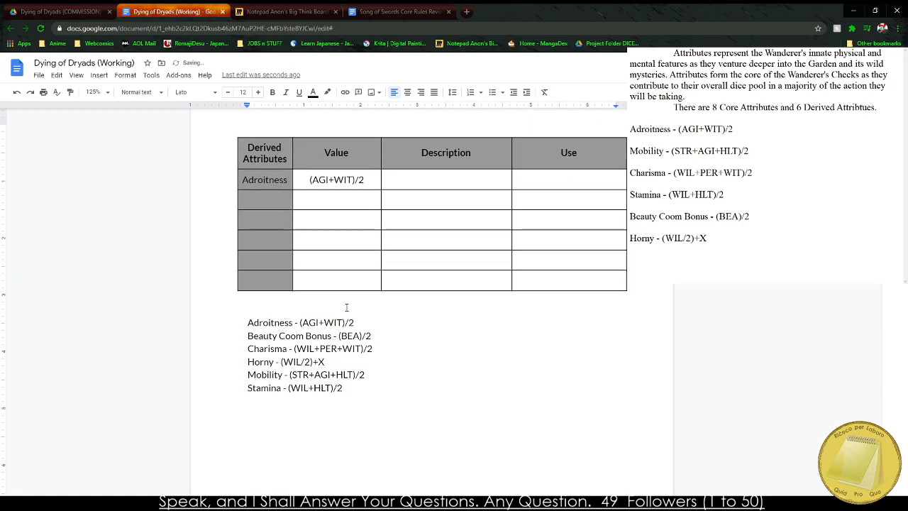
triple_click(294, 324)
key(BackSpace)
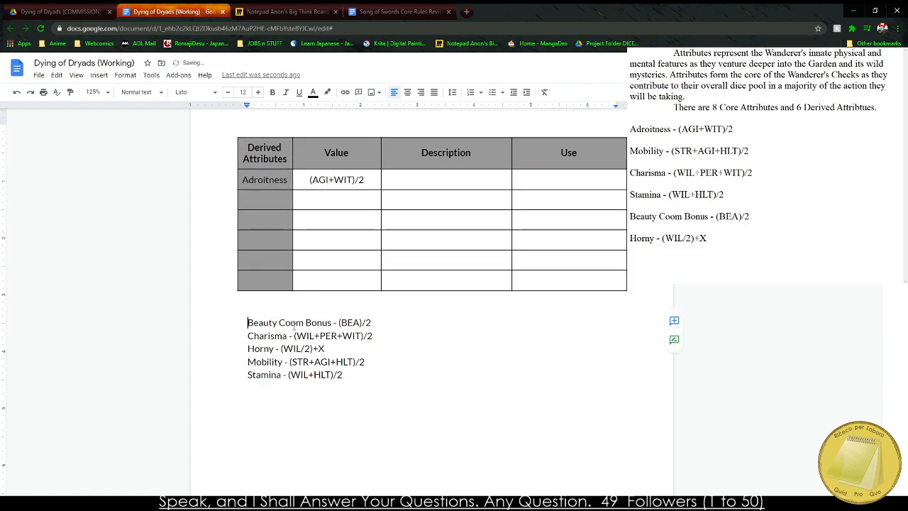
Enter "Beauty Bonus" below Adroitness in the Derived Attributes column, and widen that column outward.
click(258, 200)
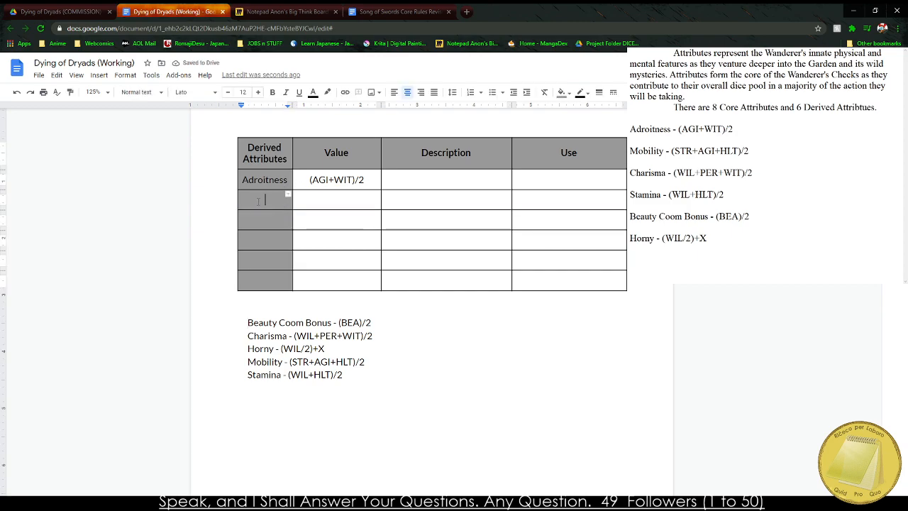
text(Beauty Bons)
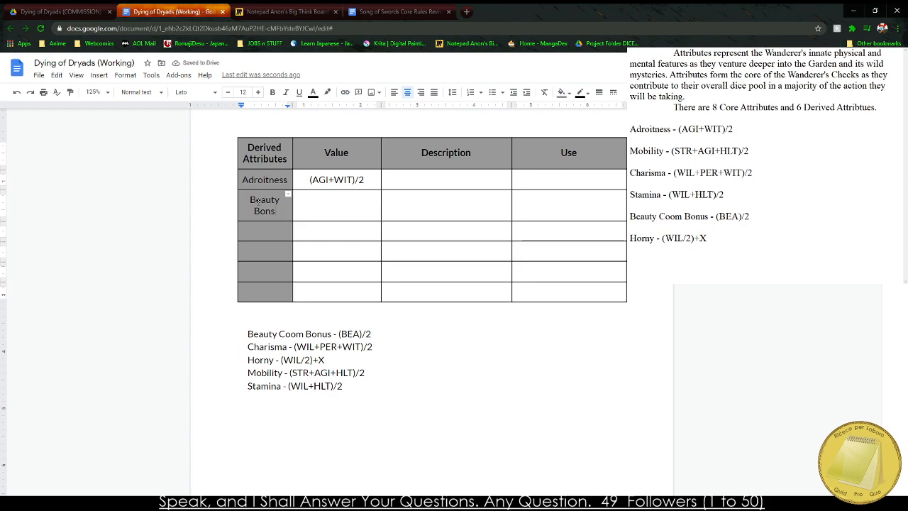
key(BackSpace)
text(us)
drag(237, 148, 228, 149)
Insert a column before Description in the Core Attributes table, narrow it, and title it "Abbreviation" in the header row.
scroll(318, 236, up, 10)
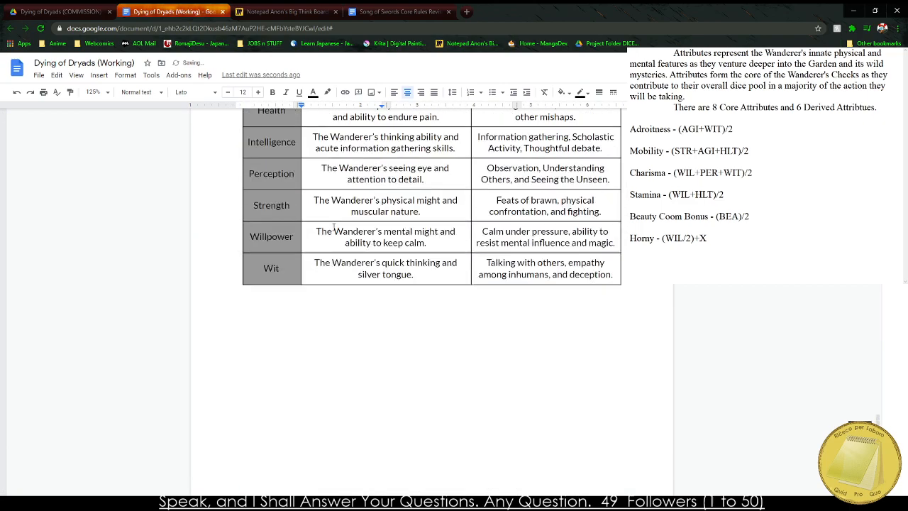
scroll(312, 237, up, 1)
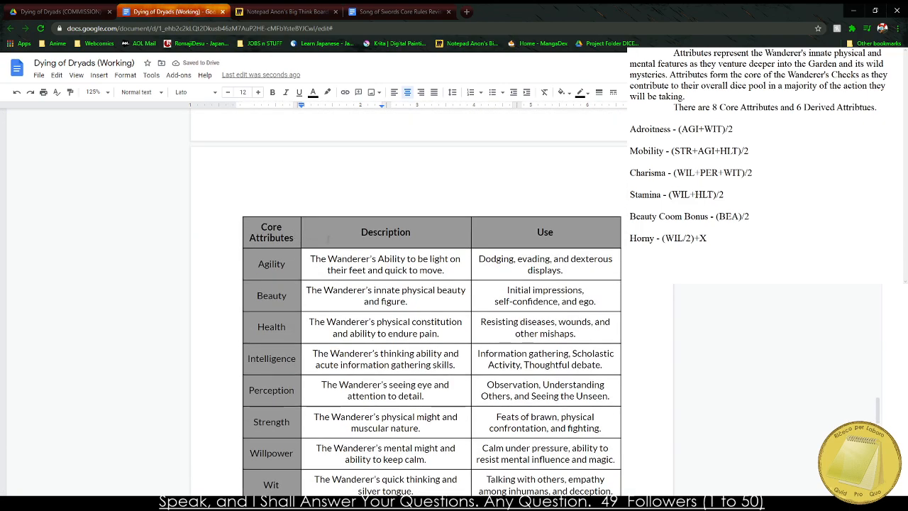
right_click(329, 231)
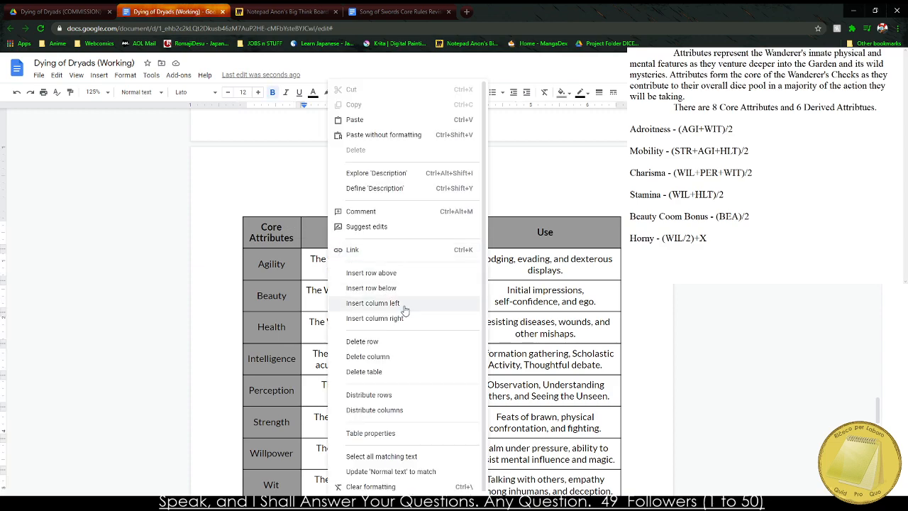
click(413, 303)
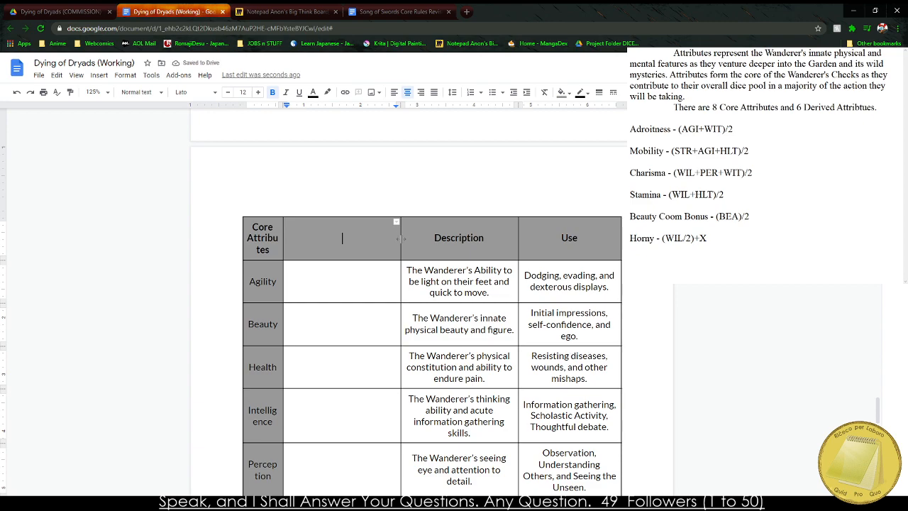
drag(400, 238, 320, 239)
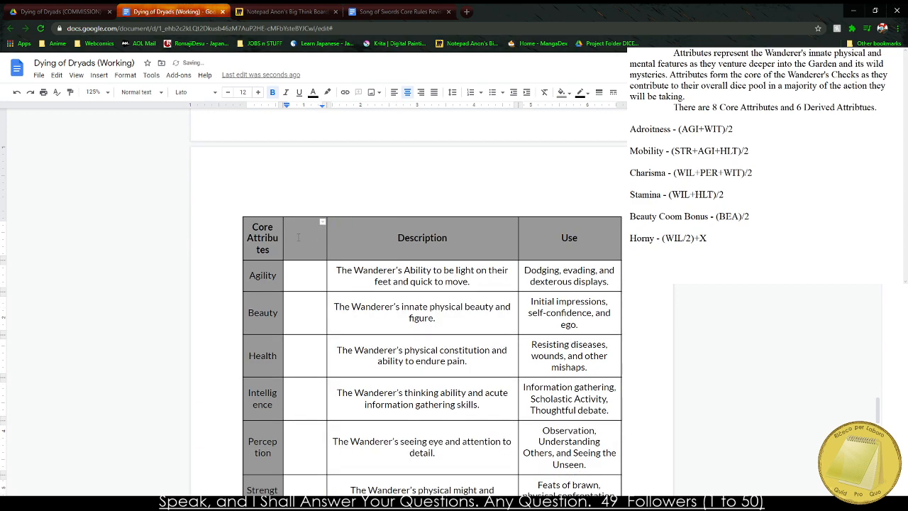
text(Abbreviation)
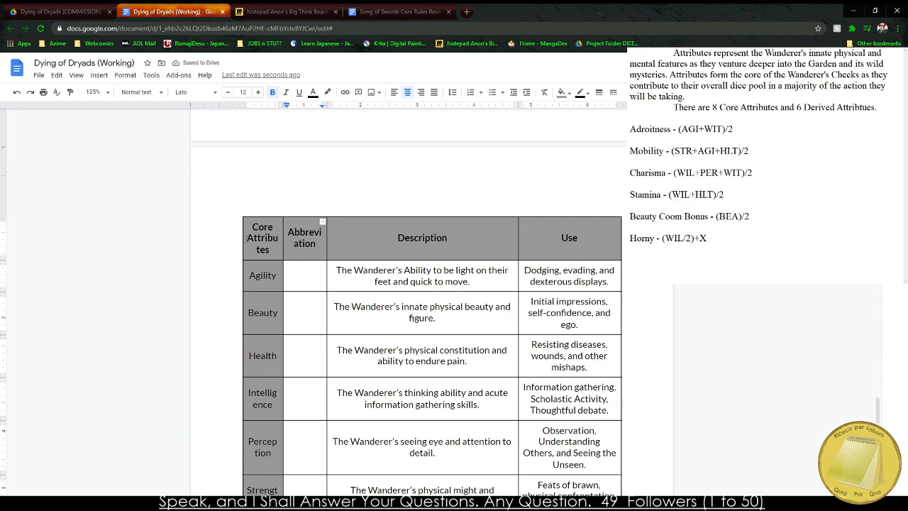
Widen the Core Attributes and Abbreviation columns so that no word in them breaks across lines.
drag(244, 240, 223, 238)
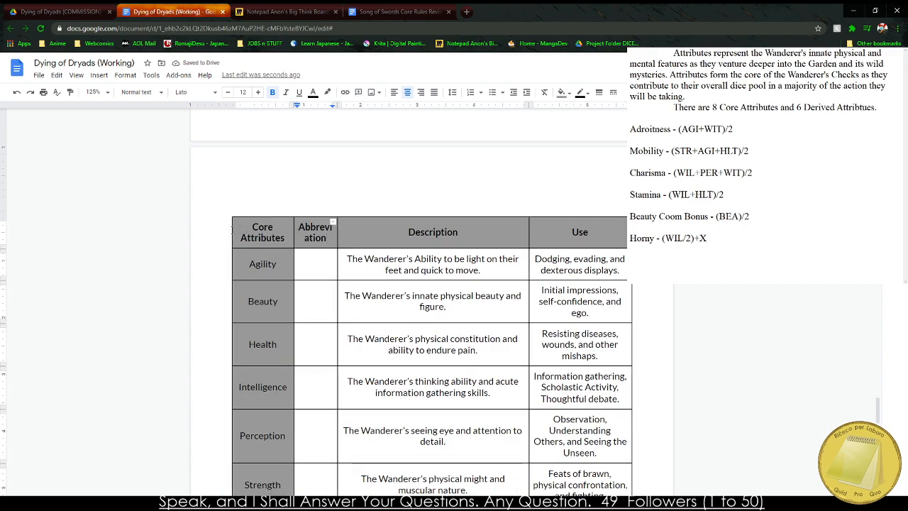
drag(288, 237, 224, 229)
drag(293, 235, 282, 235)
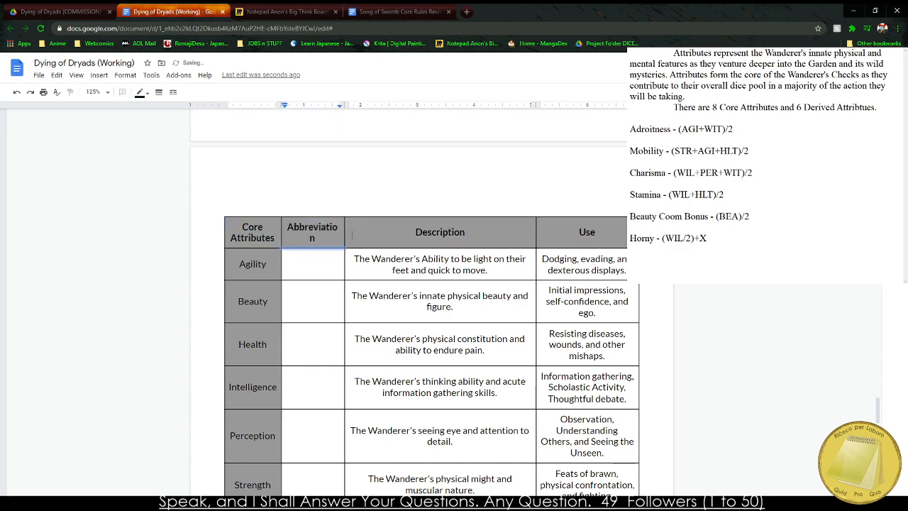
drag(344, 232, 349, 231)
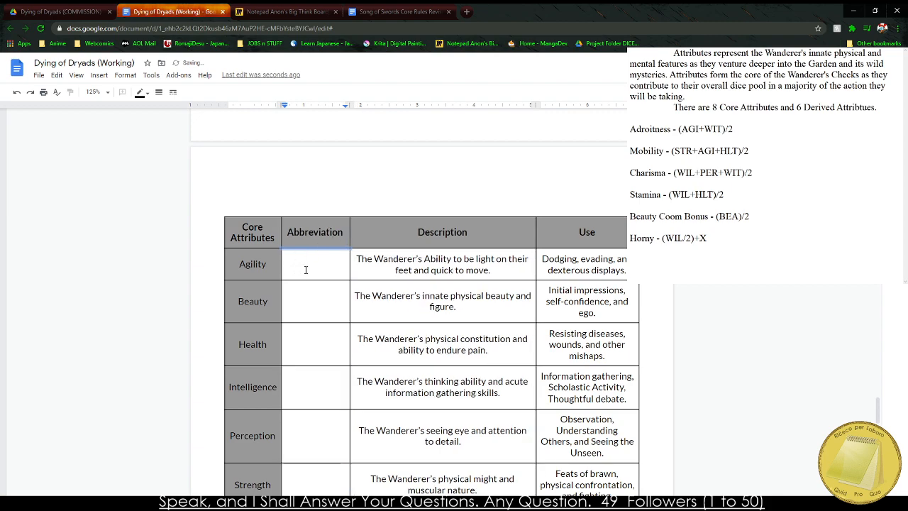
Enter the abbreviations AGI, BEA and HLT for Agility, Beauty and Health in the Core Attributes table.
click(316, 264)
text(AGI)
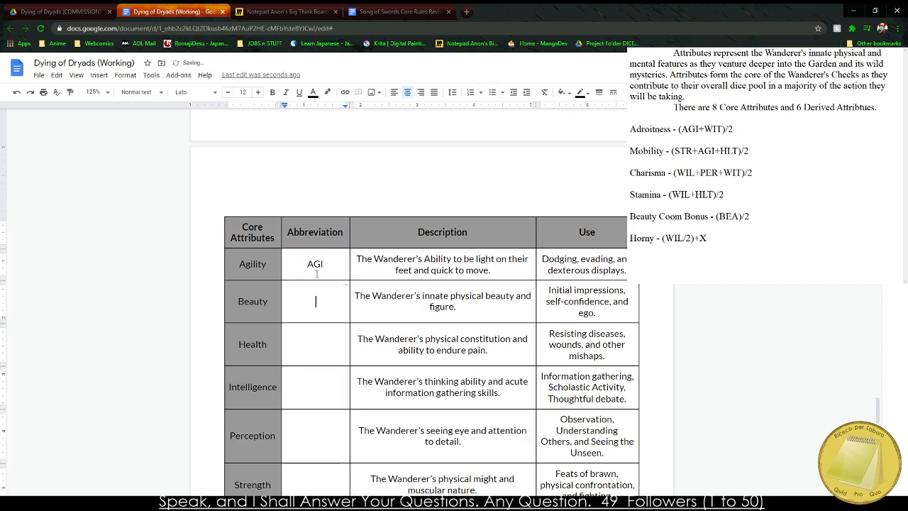
text(BEU)
key(BackSpace)
text(A)
key(Down)
text(HEL)
key(BackSpace)
key(BackSpace)
text(LT)
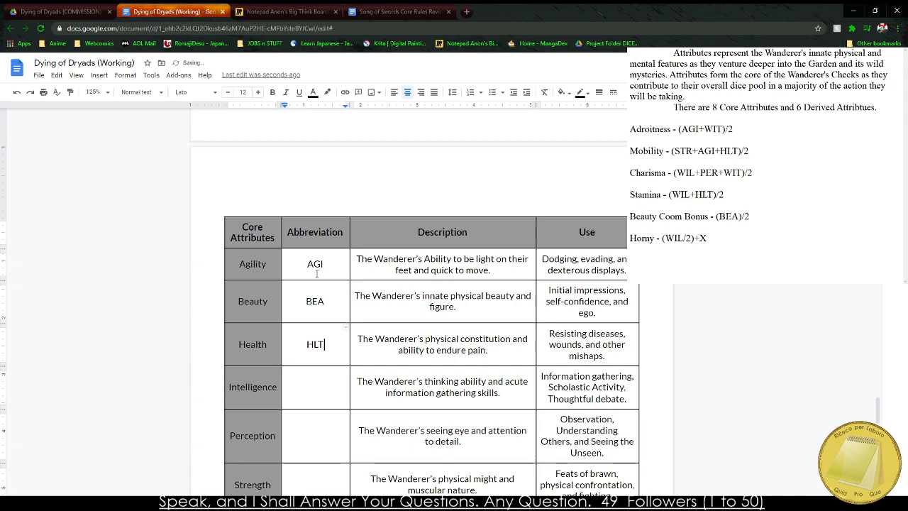
text(INT)
text(PER)
text(STR)
Complete the core abbreviations with INT, PER, STR, WIL and WIT for Intelligence, Perception, Strength, Willpower and Wit.
key(Down)
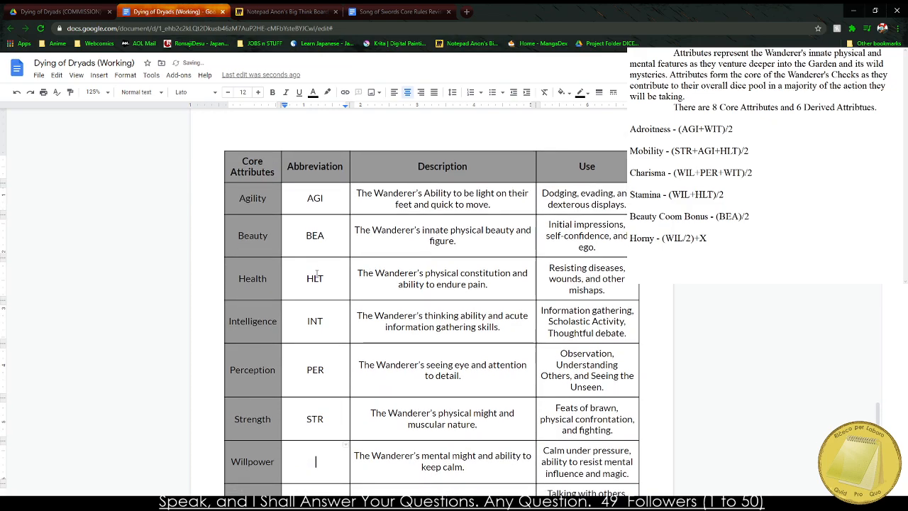
text(WIL)
key(Down)
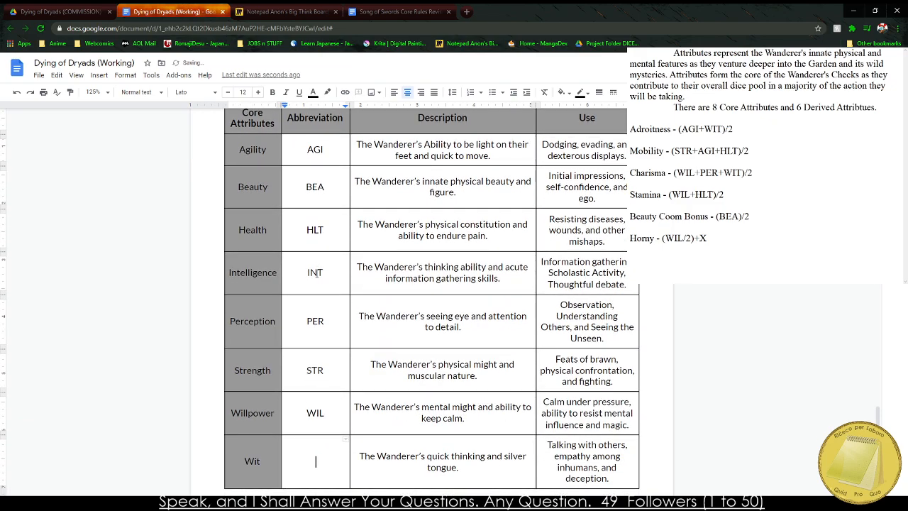
text(WIT)
Insert a column before Value in the Derived Attributes table and title it "Abbreviation".
scroll(316, 274, down, 10)
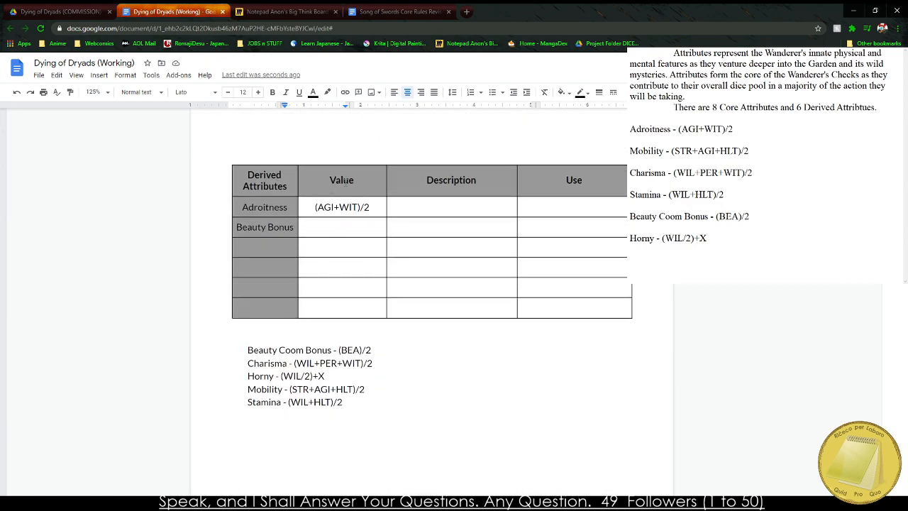
click(283, 175)
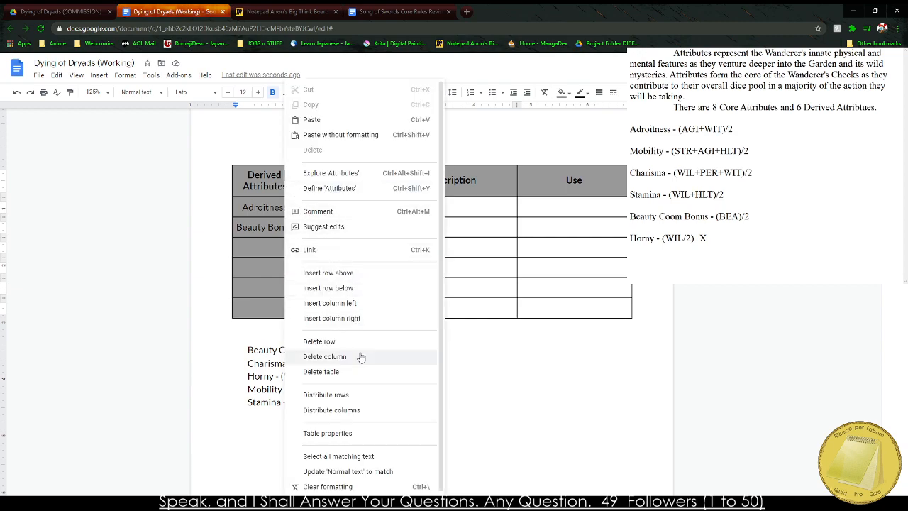
click(448, 244)
click(320, 184)
right_click(319, 185)
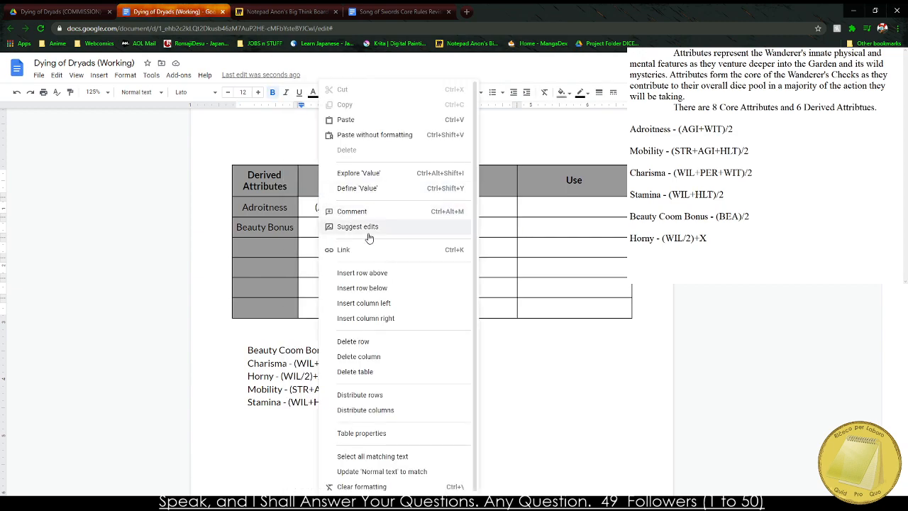
click(394, 304)
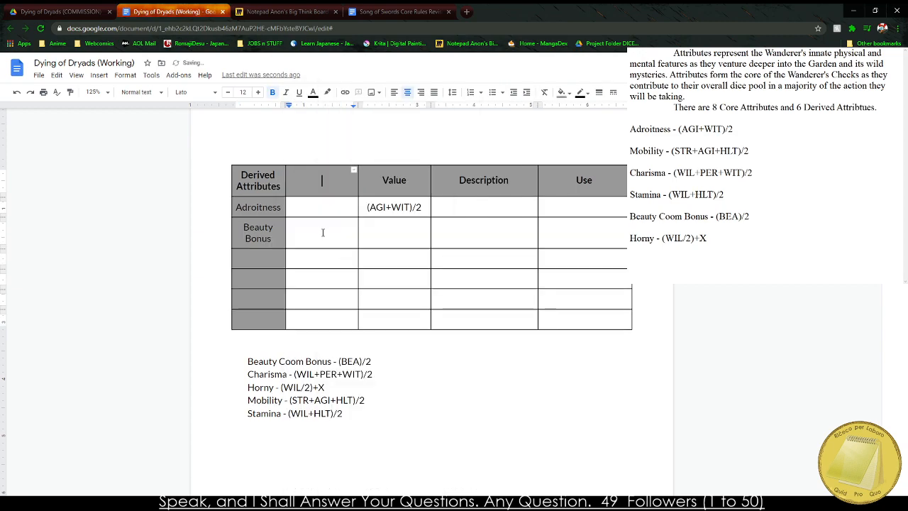
text(Abbreviation)
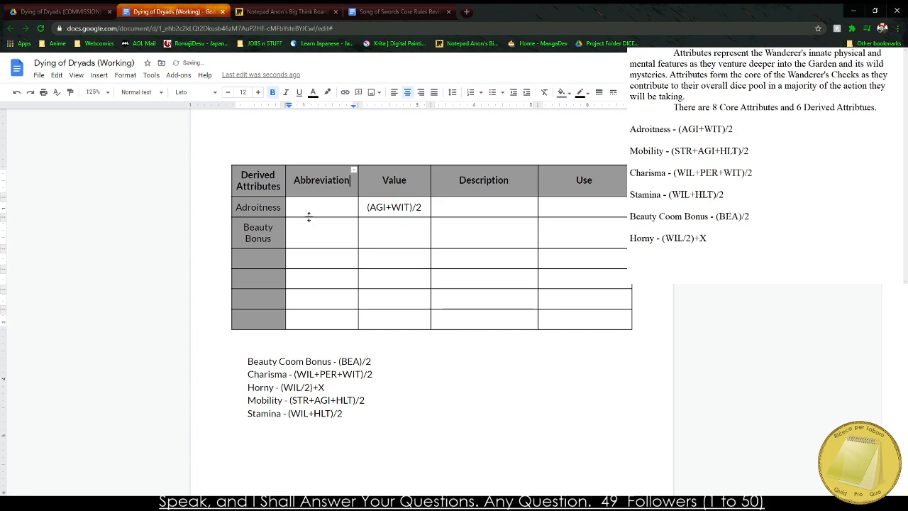
Enter the abbreviations ADR for Adroitness and BBS for Beauty Bonus in the Derived Attributes table.
click(315, 207)
text(ADR)
key(Down)
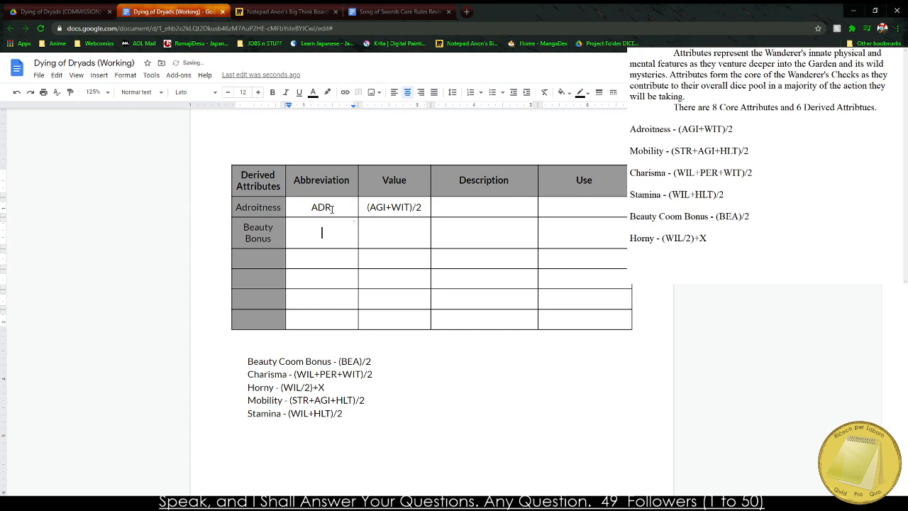
text(BBS)
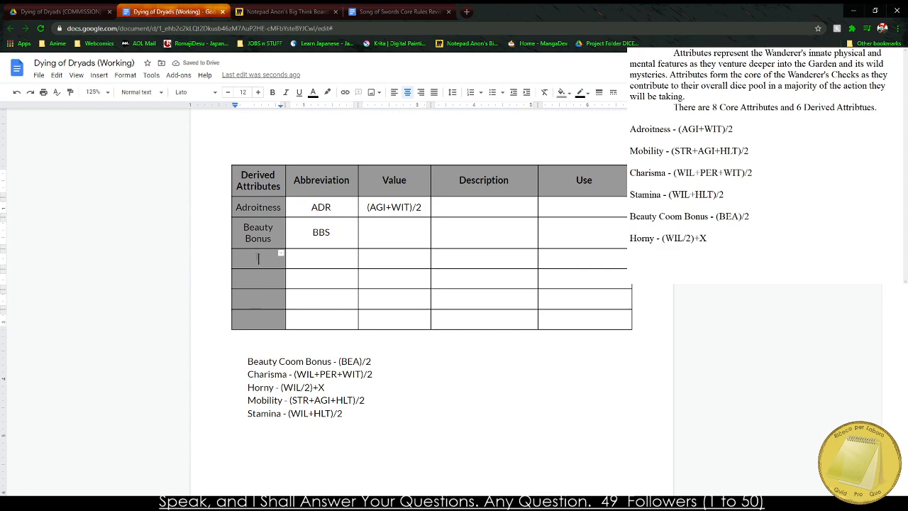
Add Charisma as the derived attribute below Beauty Bonus, with the abbreviation CHA.
click(256, 254)
text(Charisma)
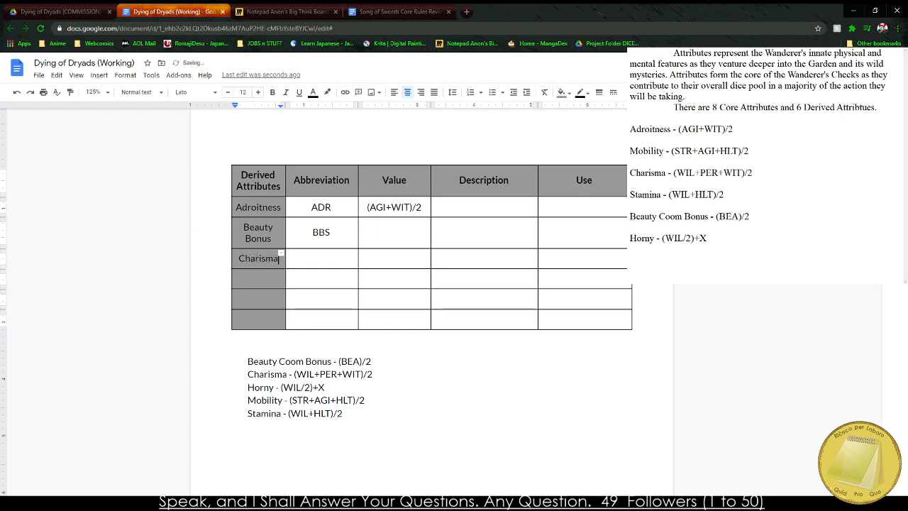
key(Tab)
text(CHA)
key(Tab)
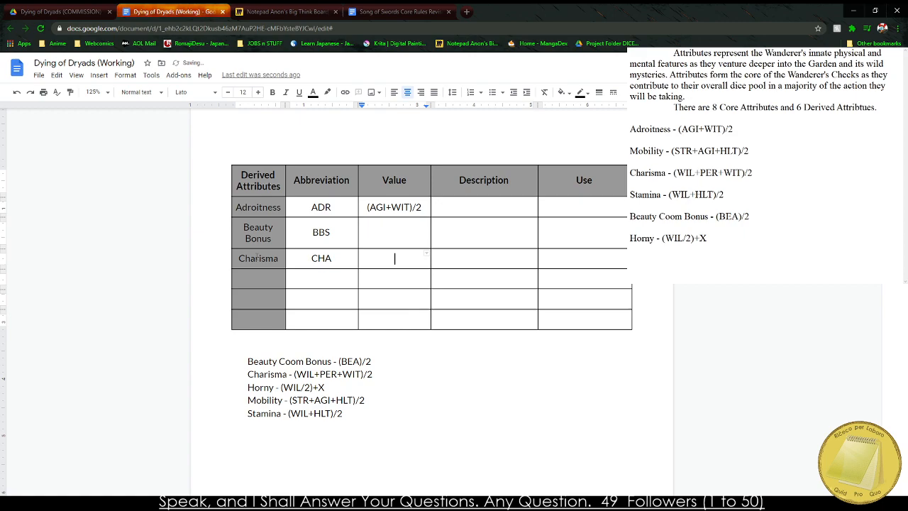
Enter (WIL+PER+WIT) / 2 as the value of Charisma.
text((WIL+PER+WIT))
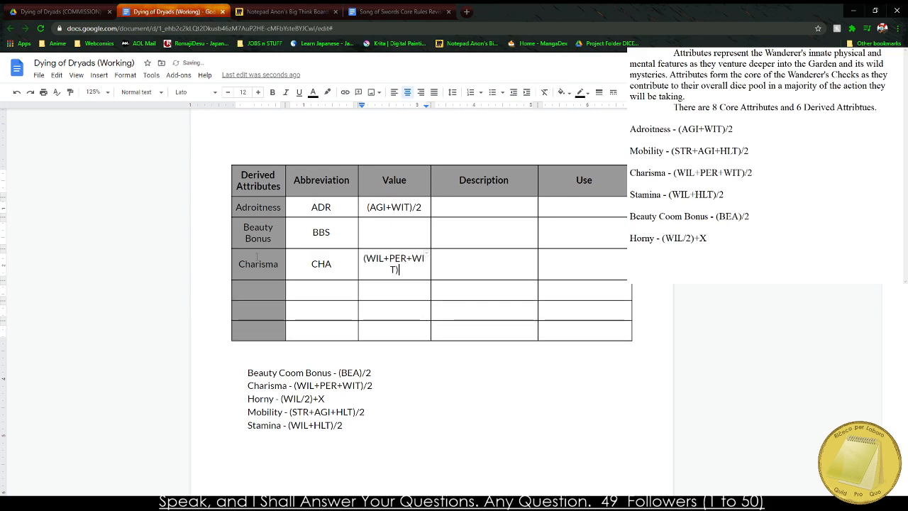
text(/2 2)
Enter (BEA)/2 as the value of Beauty Bonus.
key(Up)
key(Up)
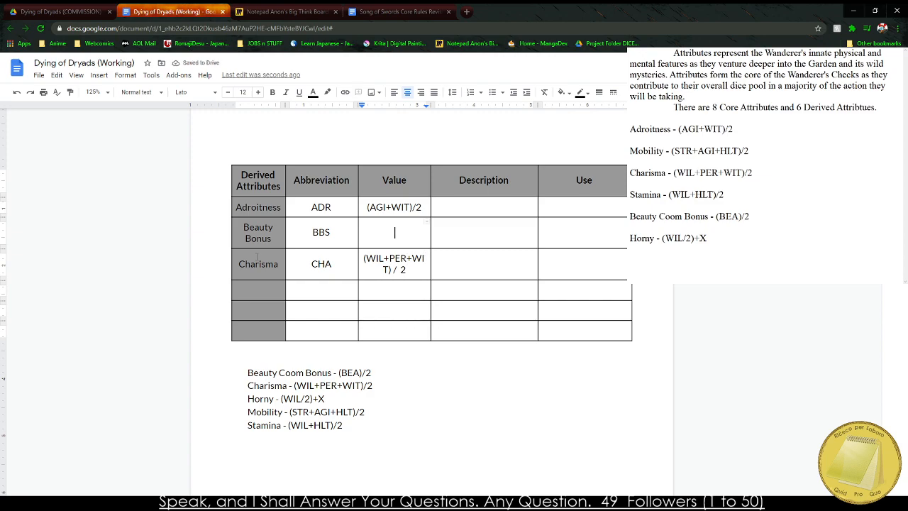
text(BEA/2)
key(BackSpace)
key(BackSpace)
key(BackSpace)
key(BackSpace)
key(BackSpace)
text(()
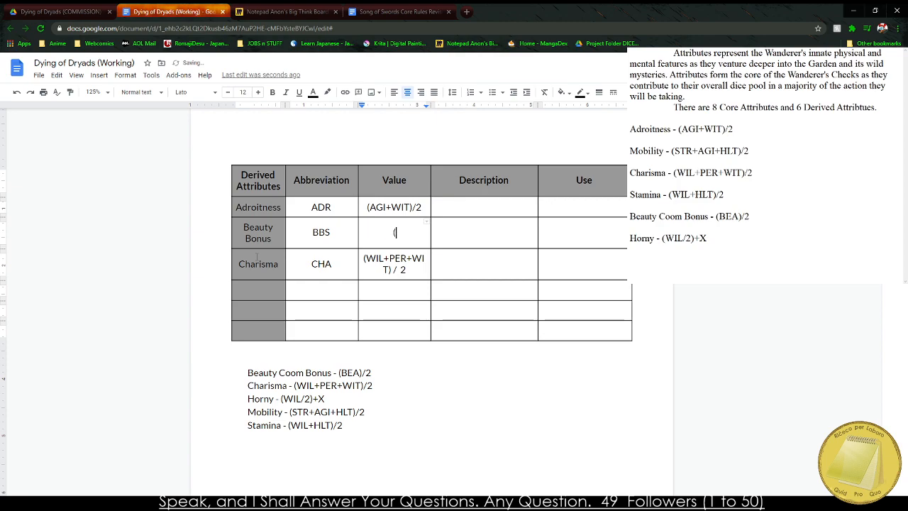
text(BEA)/2)
Add Horny as the derived attribute below Charisma, with the abbreviation HNY.
key(Down)
key(Left)
key(Left)
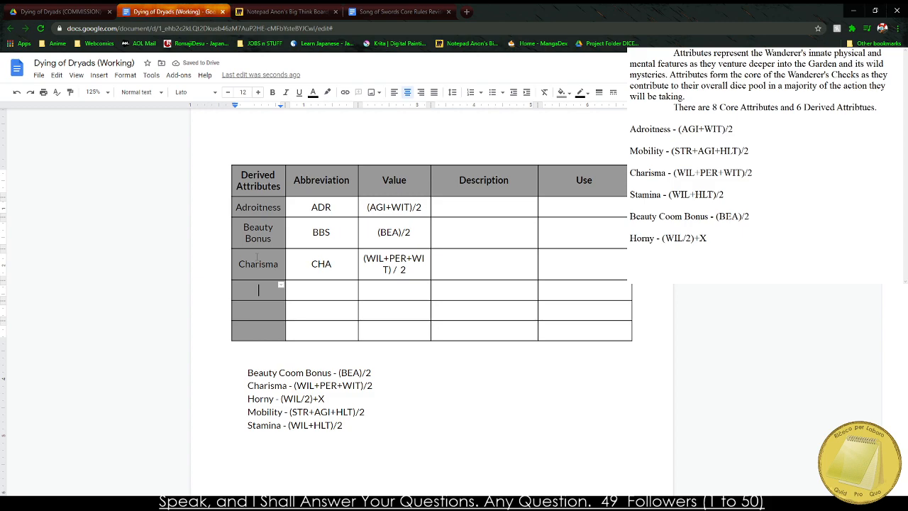
text(Horny)
key(Tab)
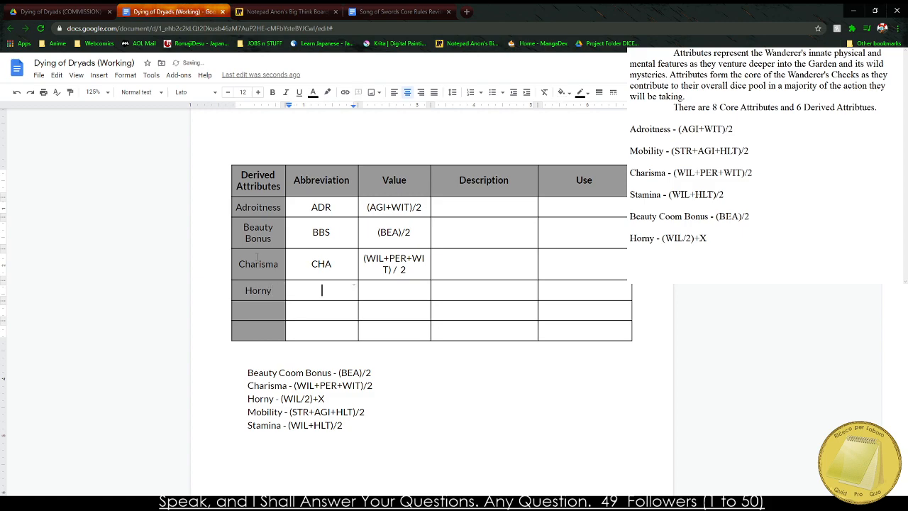
text(HOR)
key(Tab)
key(Left)
key(BackSpace)
key(BackSpace)
text(NY)
Enter (WIL/2)+X as the value of Horny.
key(Tab)
text(WIL)
key(BackSpace)
key(BackSpace)
key(BackSpace)
text((WIL/2)+X)
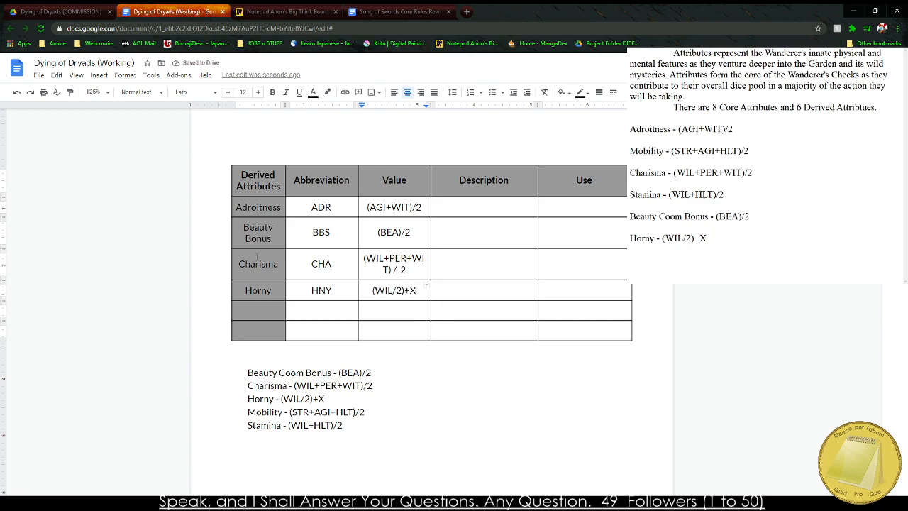
Move the border between Abbreviation and Value so that WIT in the Charisma formula no longer splits across lines.
key(Down)
key(Left)
key(Down)
key(Left)
key(Up)
mouse_move(358, 175)
mouse_down()
mouse_move(347, 175)
mouse_move(352, 190)
mouse_up()
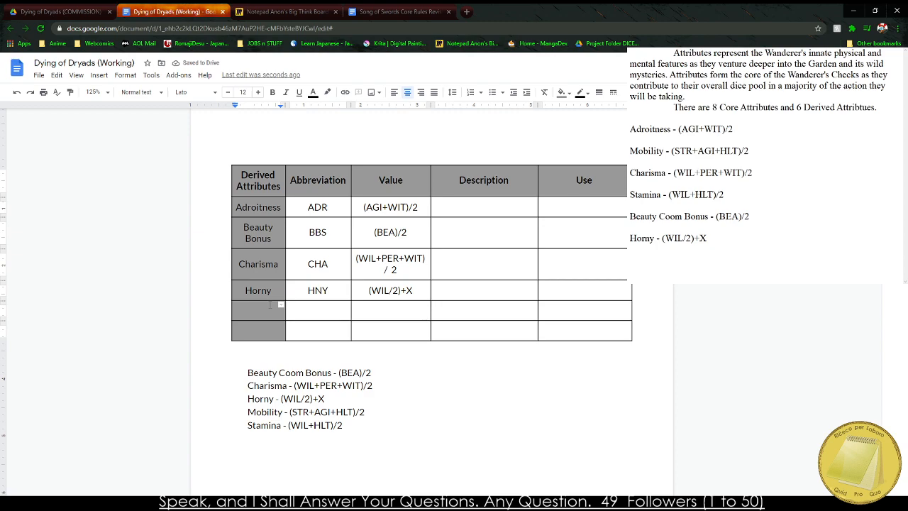
Add Mobility as the derived attribute below Horny, with the abbreviation MOB.
text(Mobility)
key(Tab)
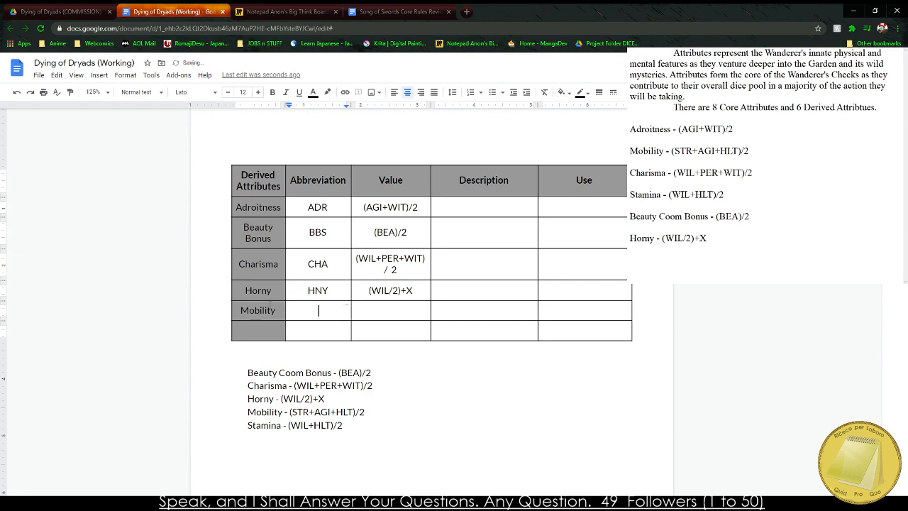
text(MOB)
Enter (STR+AGI+HLT) / 2 as the value of Mobility.
key(Tab)
text(S)
key(BackSpace)
text((STR+AG)
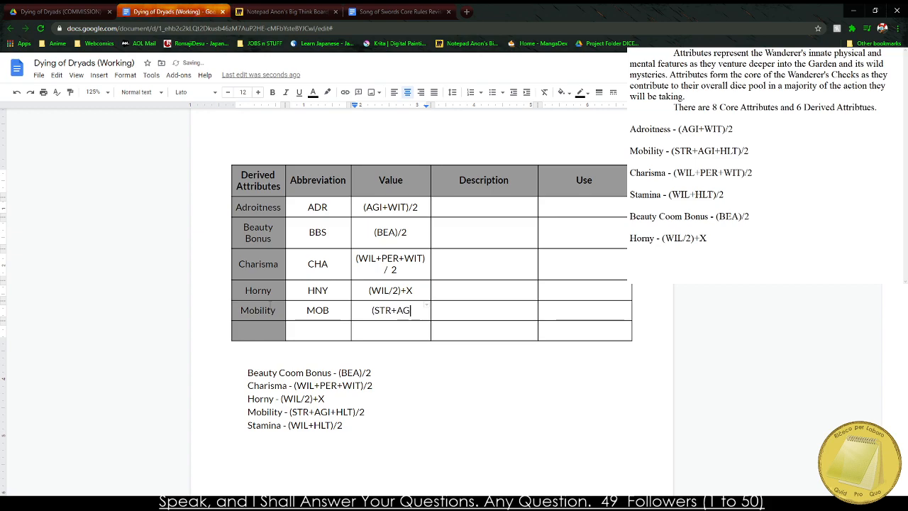
text(I+HLT))
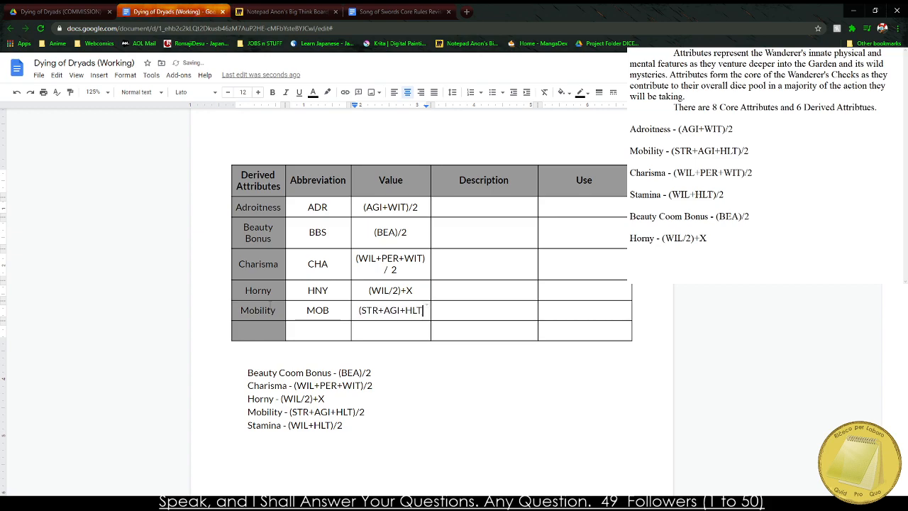
text( / 2)
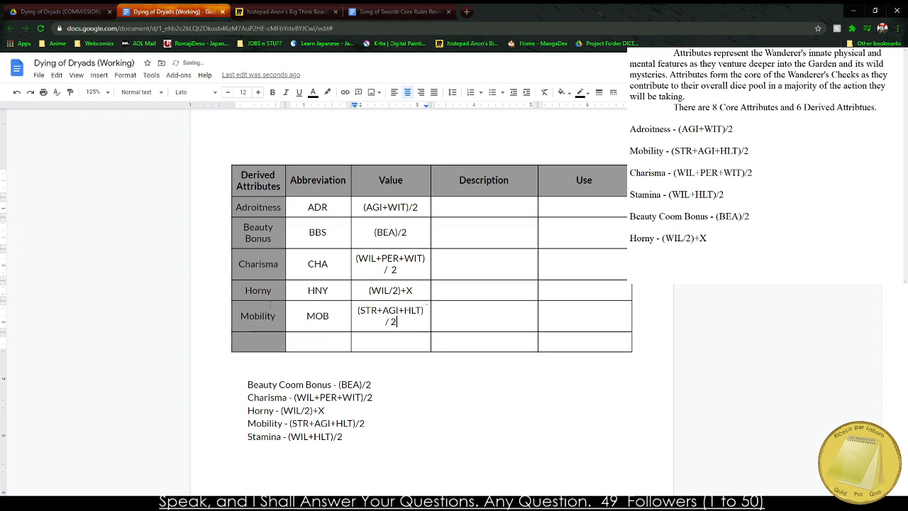
key(BackSpace)
text(2)
Add Stamina in the last row of the Derived Attributes table, with the abbreviation STA.
key(Tab)
key(Tab)
key(Tab)
text(Stamina)
key(Tab)
text(STA)
key(BackSpace)
key(BackSpace)
text(MT)
key(BackSpace)
text(A)
key(BackSpace)
key(BackSpace)
text(TA)
Enter (WIL+HLT) / 2 as the value of Stamina.
key(Tab)
text((WIL+H)
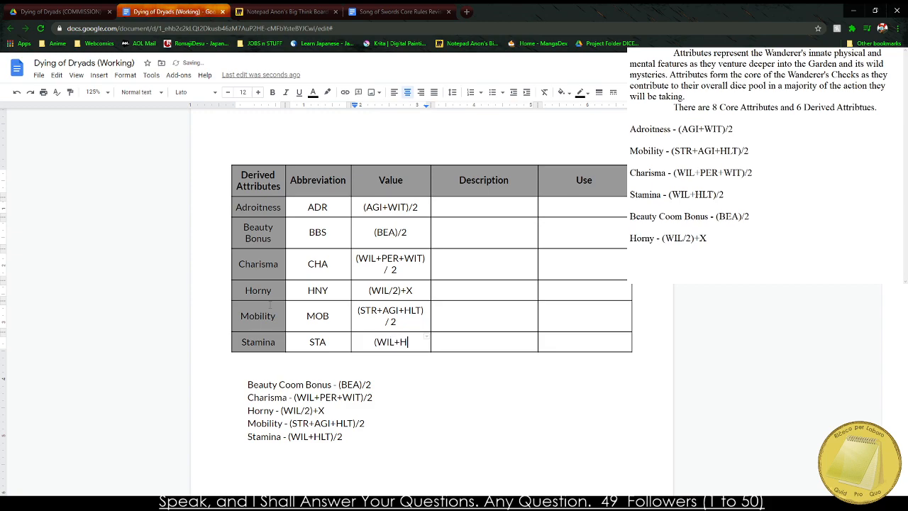
text(LT) / 2)
key(BackSpace)
key(BackSpace)
text(/ 2)
Put spaces around the slash in the Beauty Bonus and Adroitness formulas, giving (BEA) / 2 and (AGI+WIT) / 2.
click(402, 232)
key(BackSpace)
text(/)
click(413, 207)
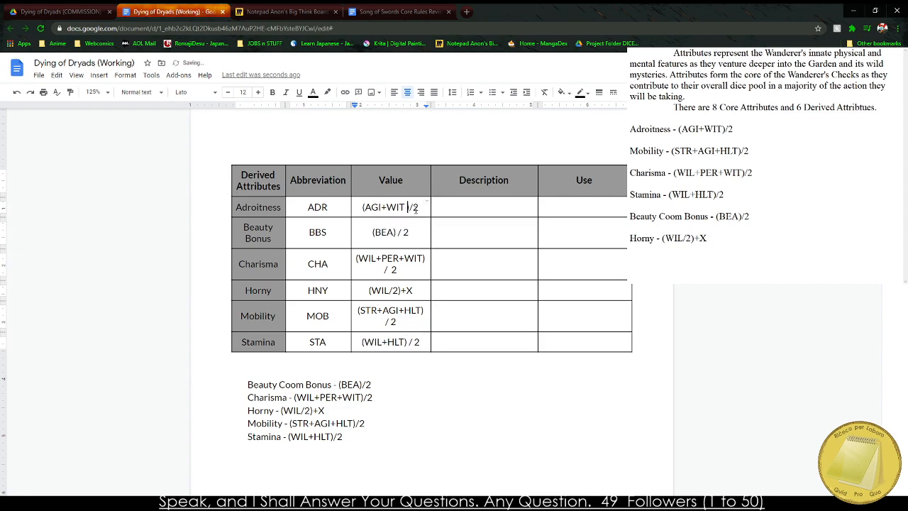
key(BackSpace)
key(Right)
key(Right)
Widen the Value column on both sides until every formula fits on one line.
drag(431, 179, 441, 179)
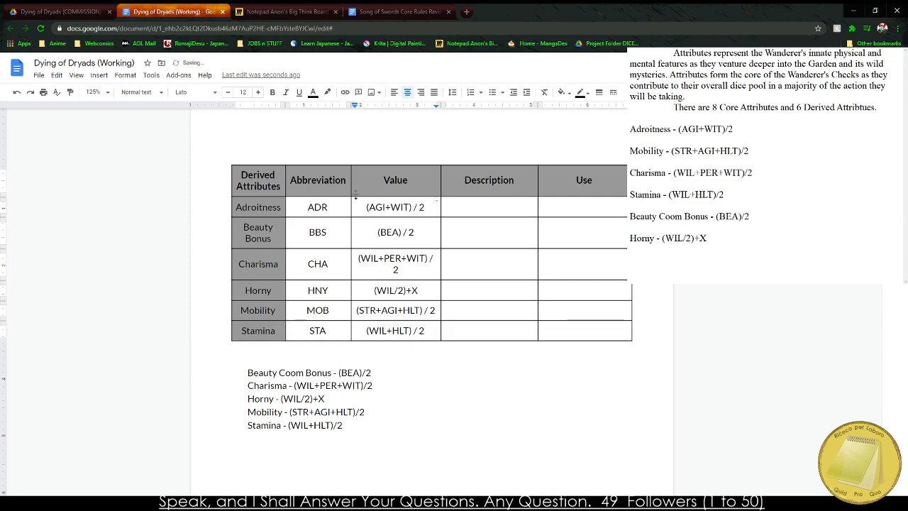
drag(351, 186, 344, 187)
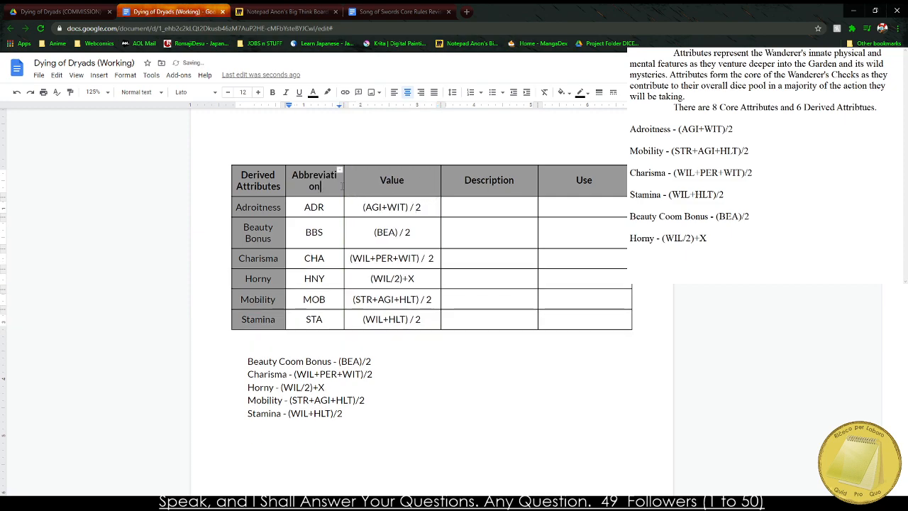
Retitle the derived table's Abbreviation column "Abv." and narrow it to fit the three-letter codes.
double_click(332, 183)
text(Abr)
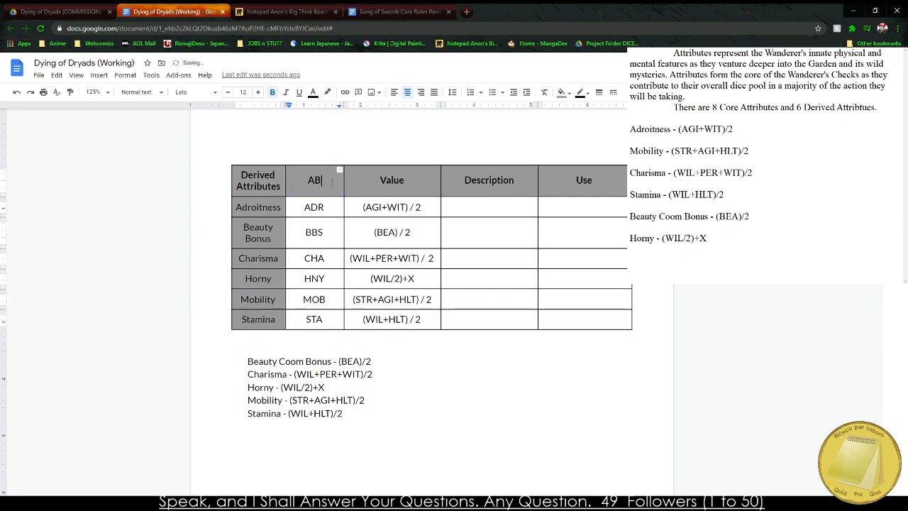
text(.)
key(BackSpace)
key(BackSpace)
text(v.)
drag(343, 183, 319, 209)
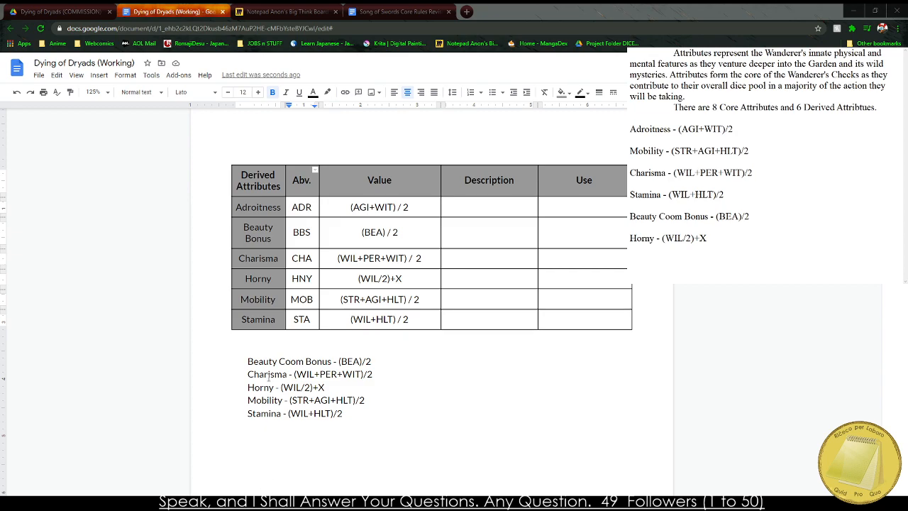
Narrow the Value column of the derived attributes table to give the Description column more room.
click(273, 329)
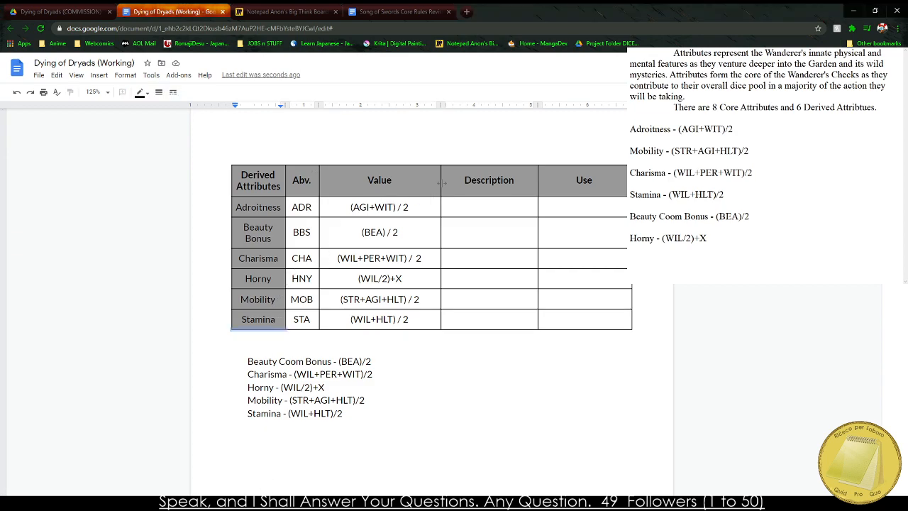
drag(441, 183, 422, 187)
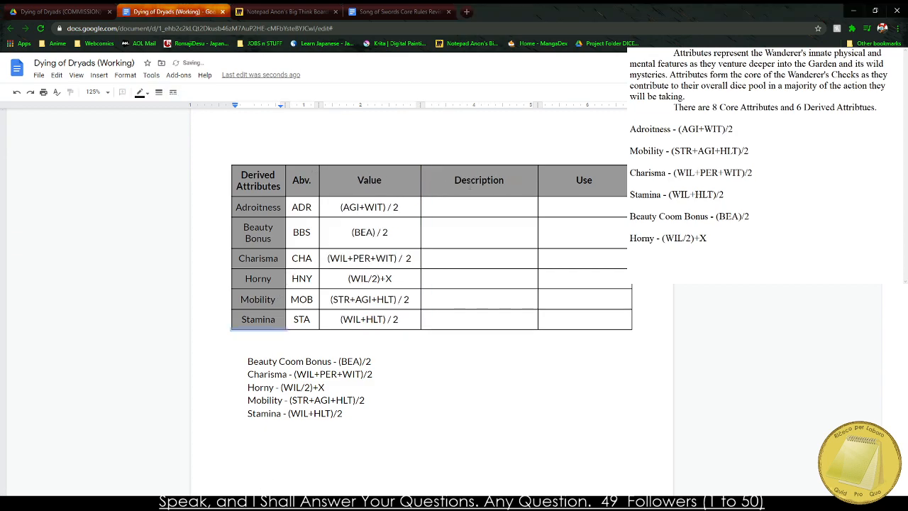
click(479, 207)
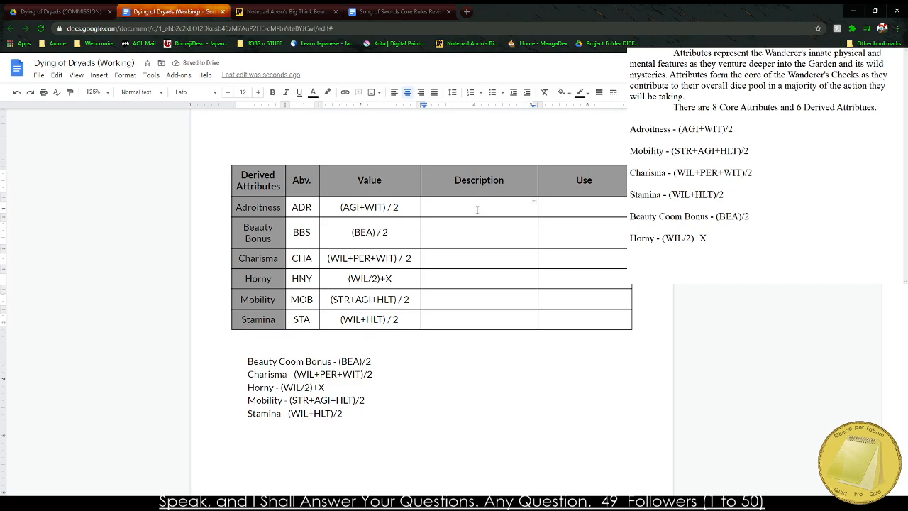
Look up the definition of "adroitness" with a web search in a new browser tab.
click(466, 12)
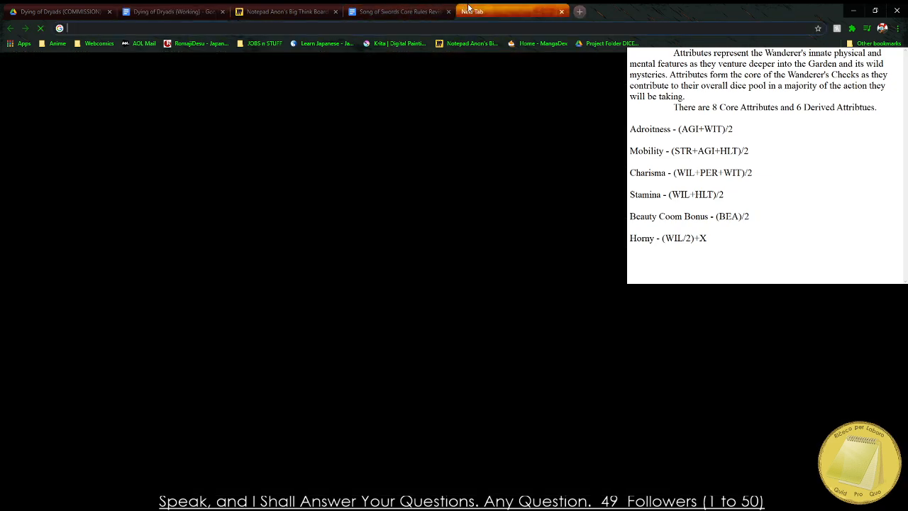
text(Adroit)
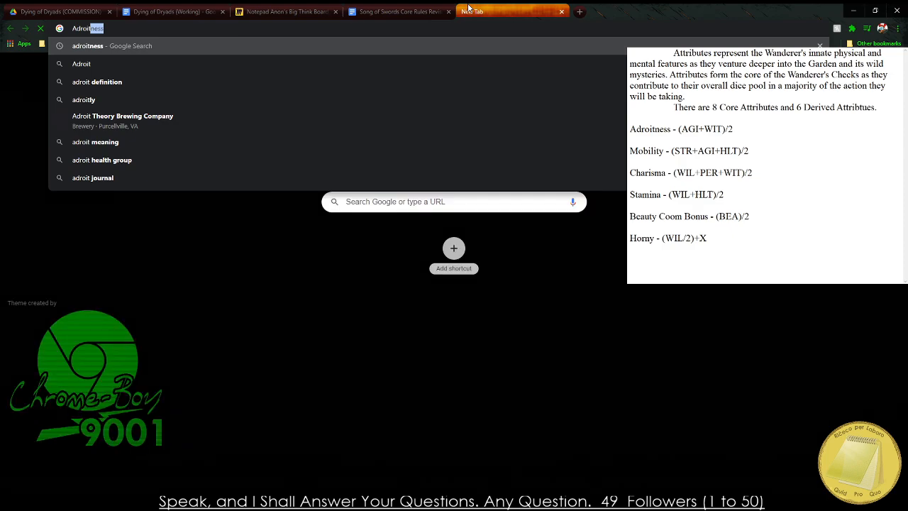
key(Return)
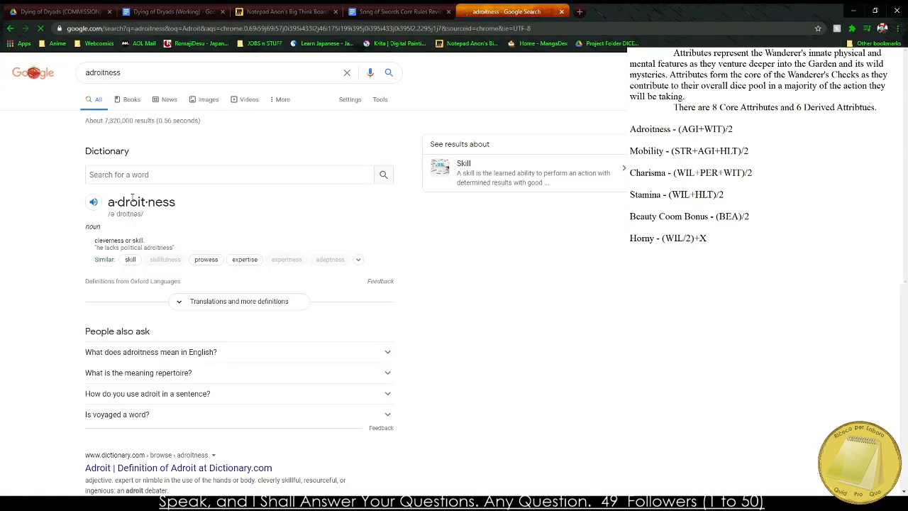
Back in the Dying of Dryads document, describe Adroitness as "Cleverness or skill at manipulating objects.".
click(78, 10)
click(120, 6)
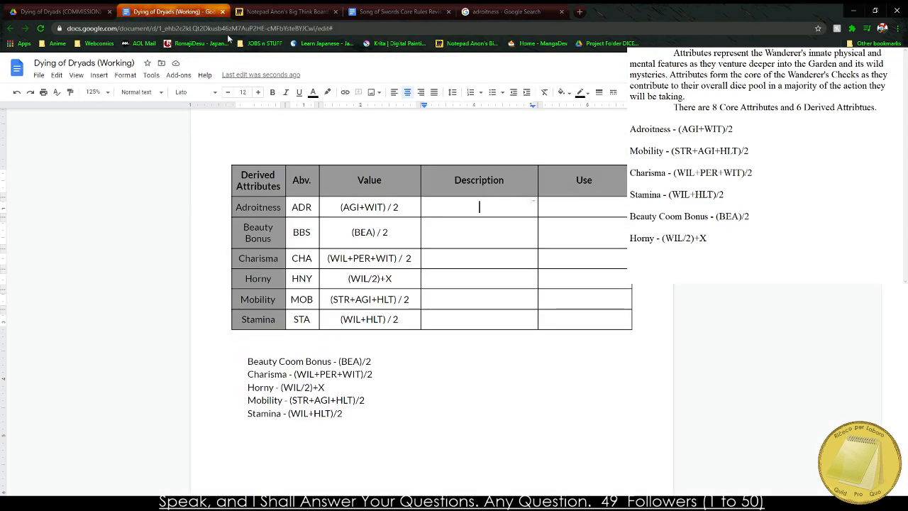
text(Cleverness or s)
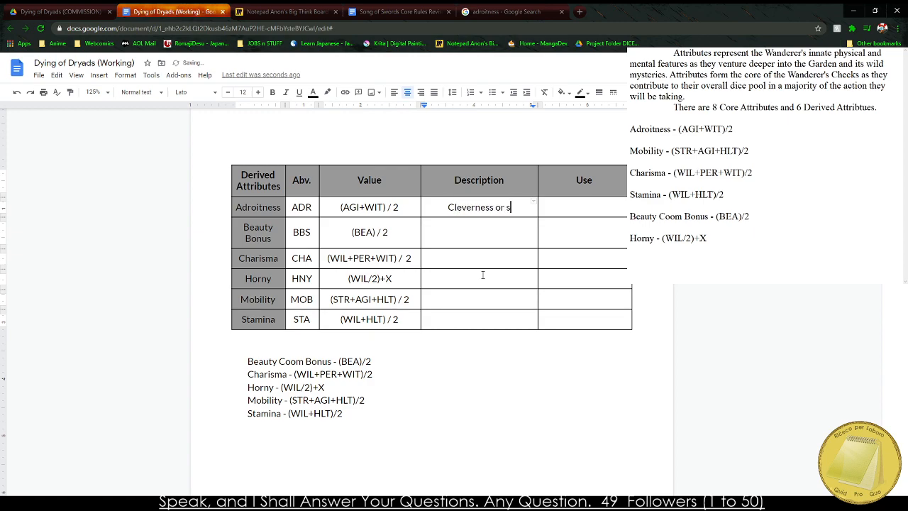
text(kill at usin)
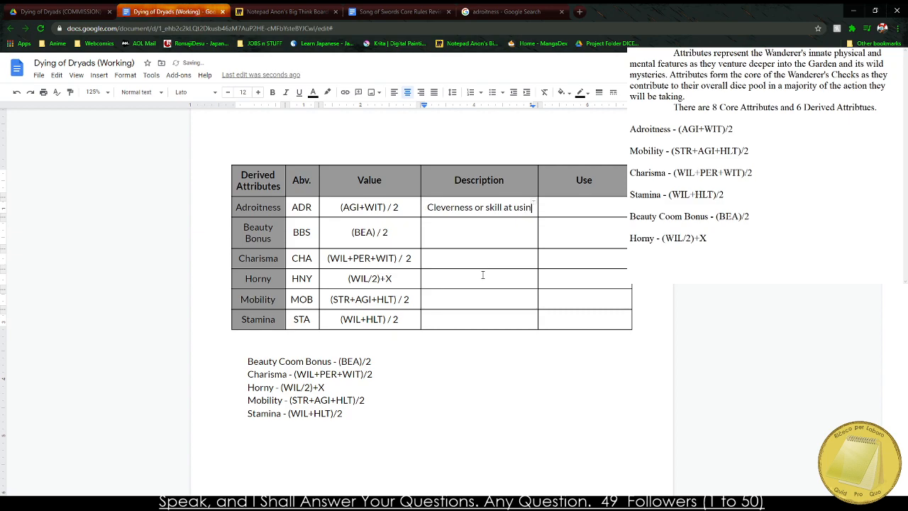
key(BackSpace)
key(BackSpace)
key(BackSpace)
key(BackSpace)
key(BackSpace)
key(BackSpace)
text(t )
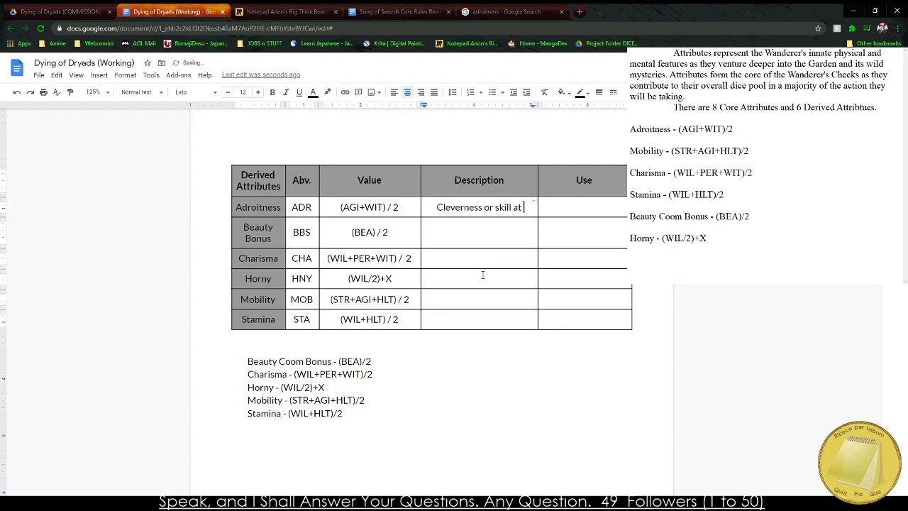
text(manipulating )
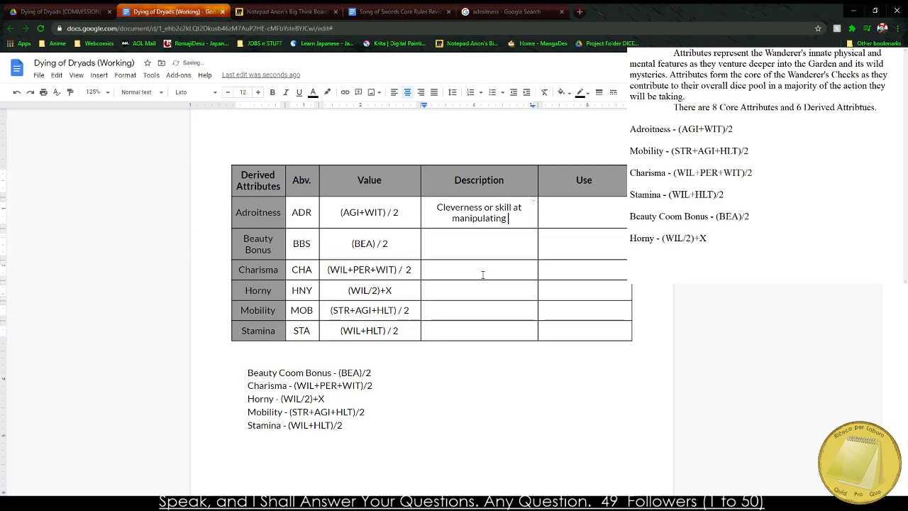
text(objects.)
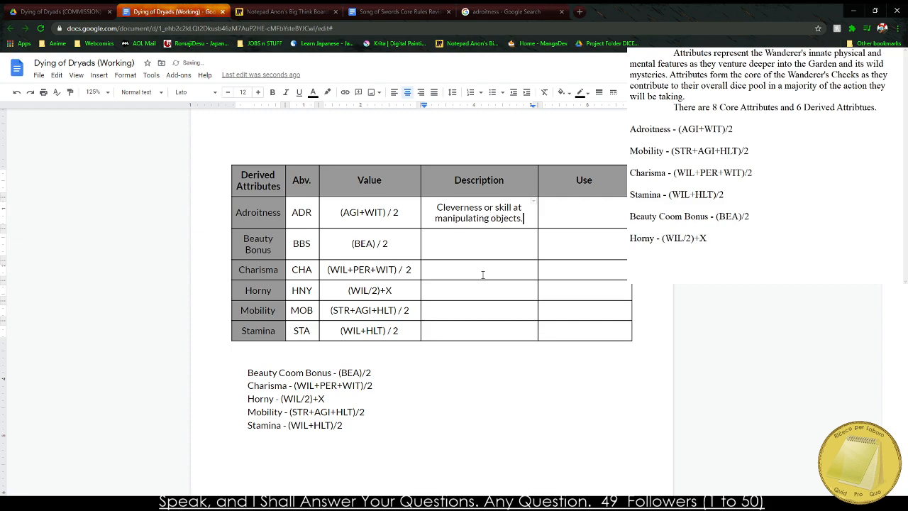
key(Tab)
key(shift+Tab)
Extend the end of the Adroitness description to read "manipulating objects or situations.".
key(BackSpace)
text(or su)
text(ituatioins)
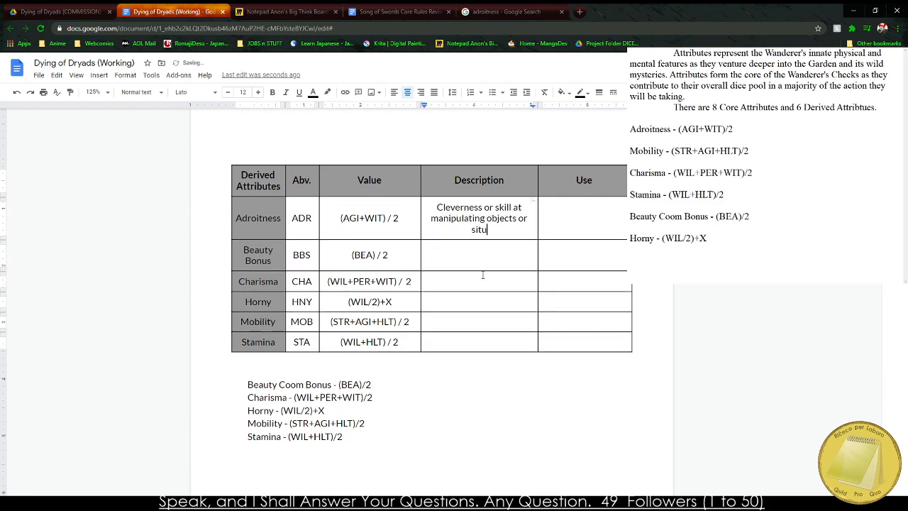
key(BackSpace)
key(BackSpace)
key(BackSpace)
key(BackSpace)
text(ons.)
key(Tab)
Check the core attributes table, then find and read the Adroitness entry under Compound Attributes in the Song of Swords core rules PDF.
scroll(482, 275, up, 8)
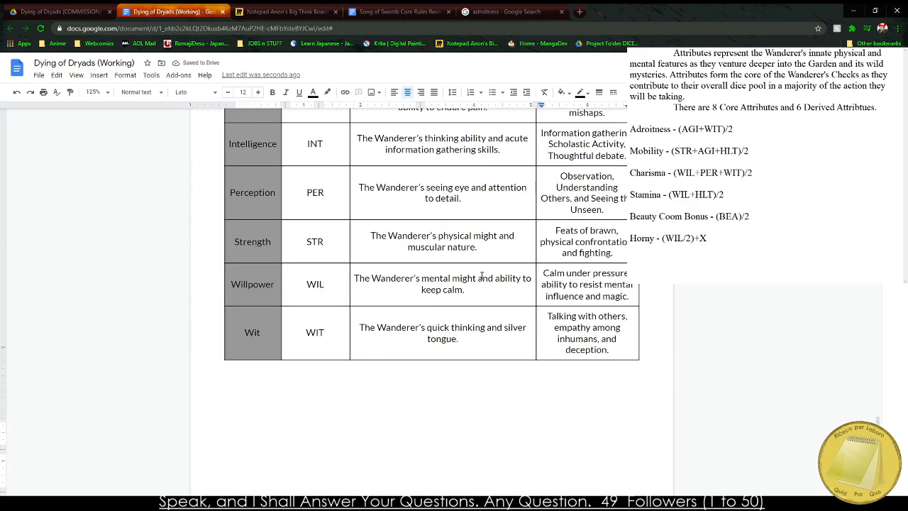
scroll(439, 289, down, 5)
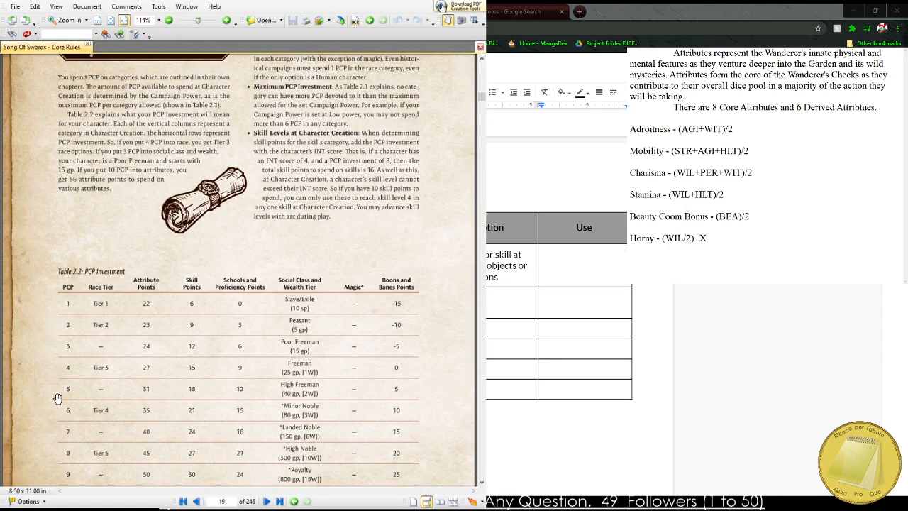
scroll(85, 249, down, 5)
scroll(108, 379, down, 4)
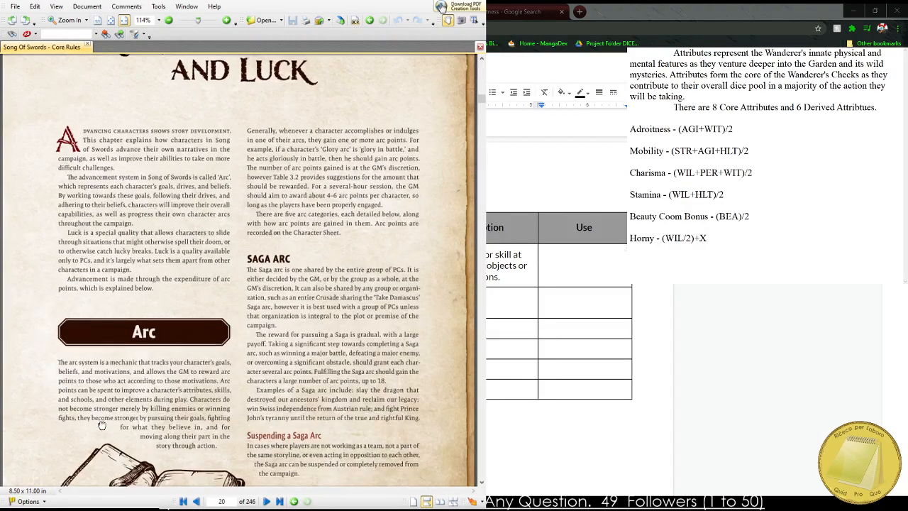
scroll(145, 413, up, 3)
scroll(145, 413, up, 10)
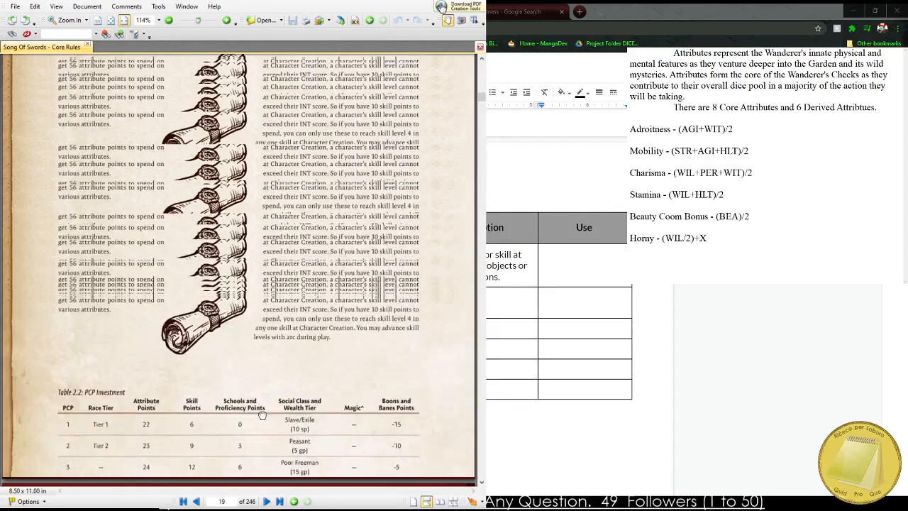
scroll(252, 326, down, 8)
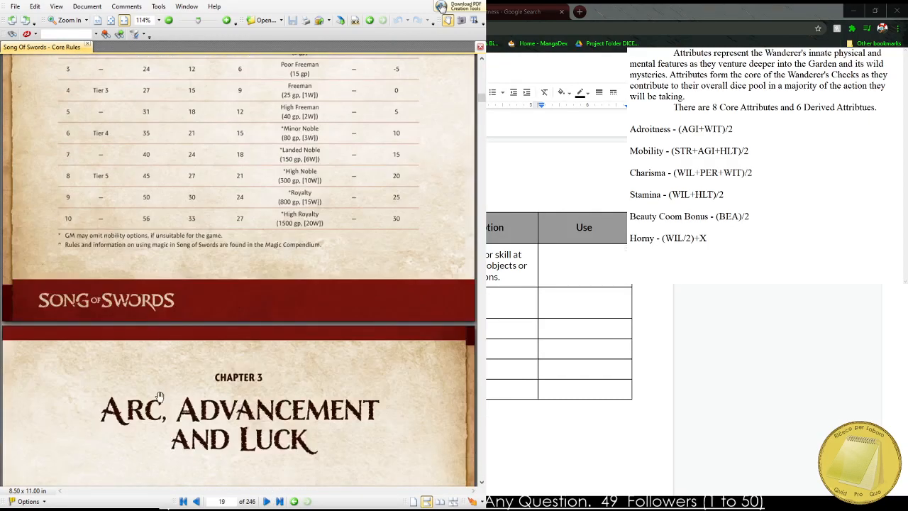
ctrl+scroll(242, 330, down, 2)
scroll(242, 329, down, 10)
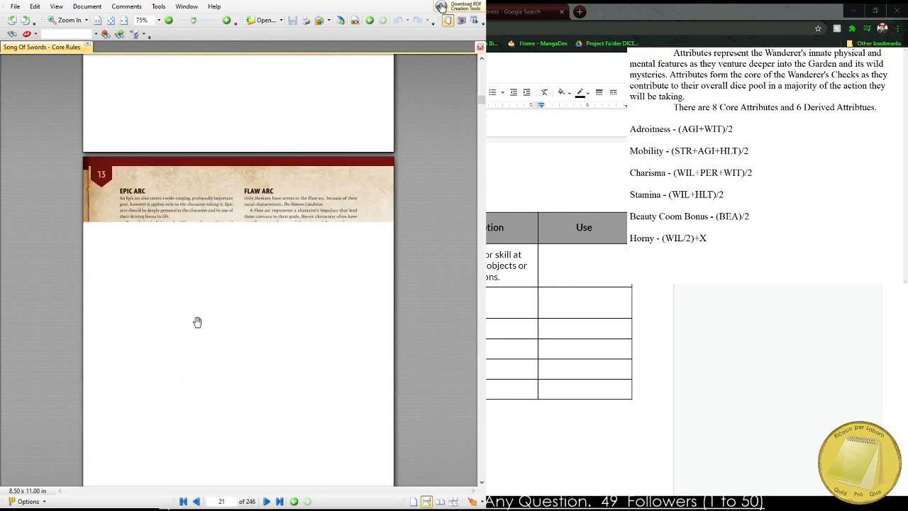
scroll(225, 312, down, 5)
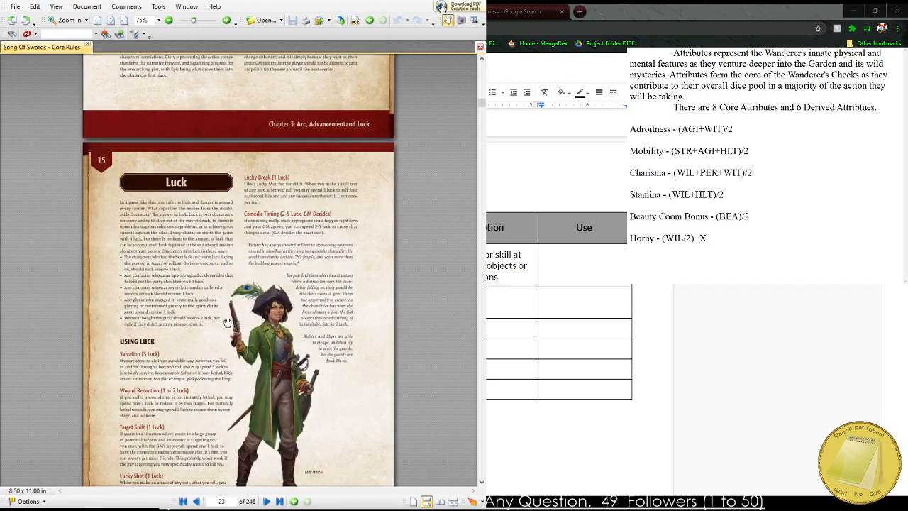
scroll(227, 323, down, 15)
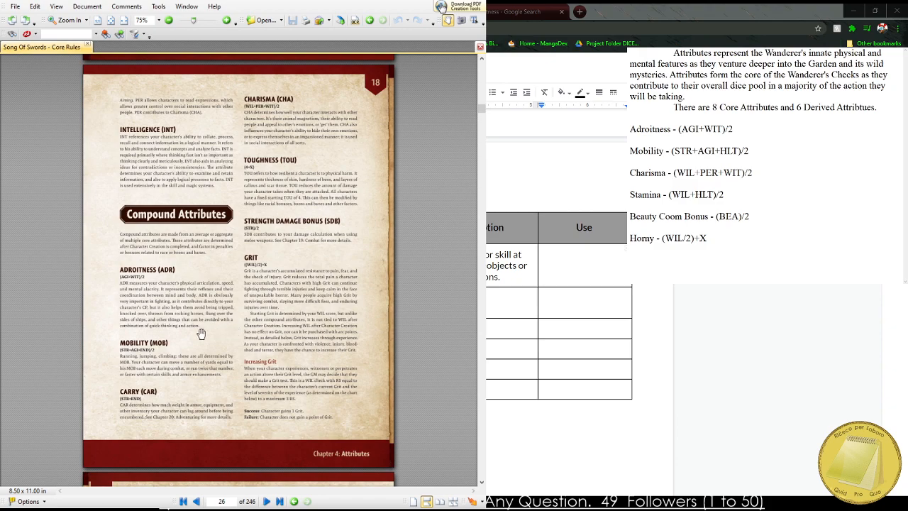
key(ctrl+2)
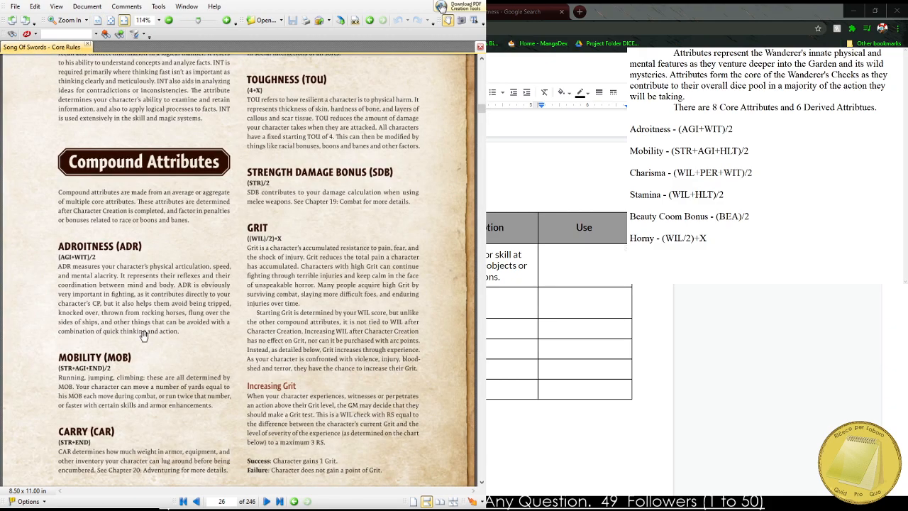
drag(144, 335, 135, 286)
scroll(14, 235, up, 2)
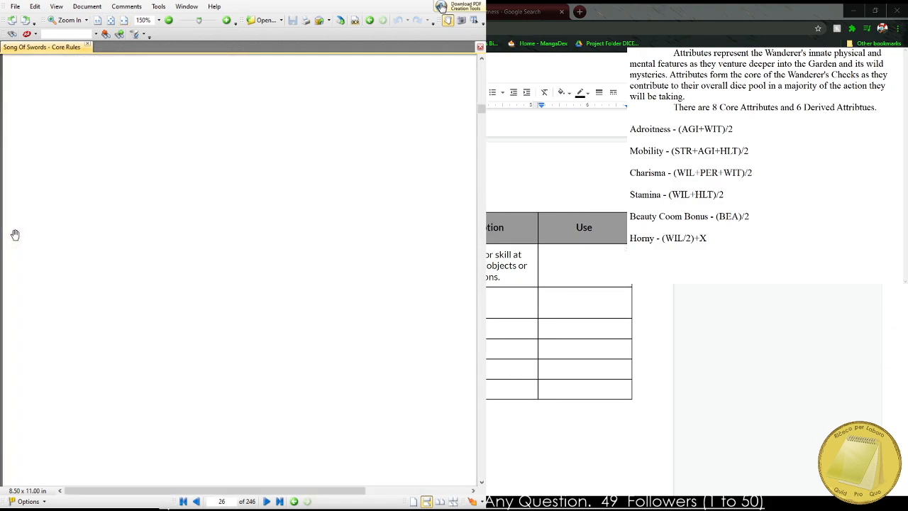
scroll(121, 257, up, 1)
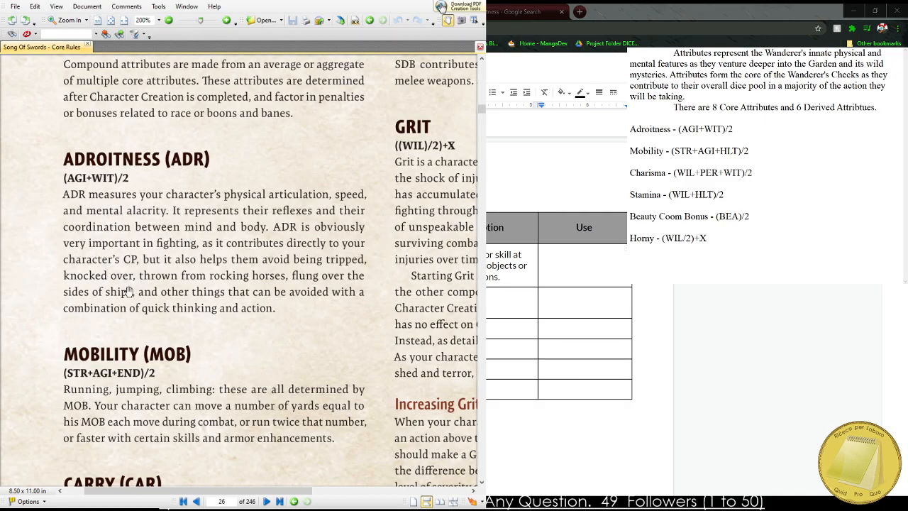
drag(193, 355, 17, 463)
drag(225, 298, 491, 2)
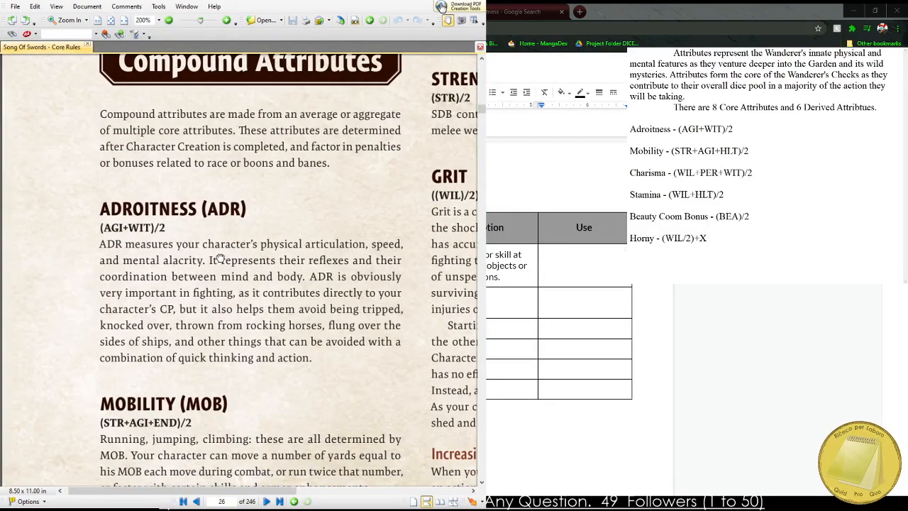
drag(220, 259, 182, 258)
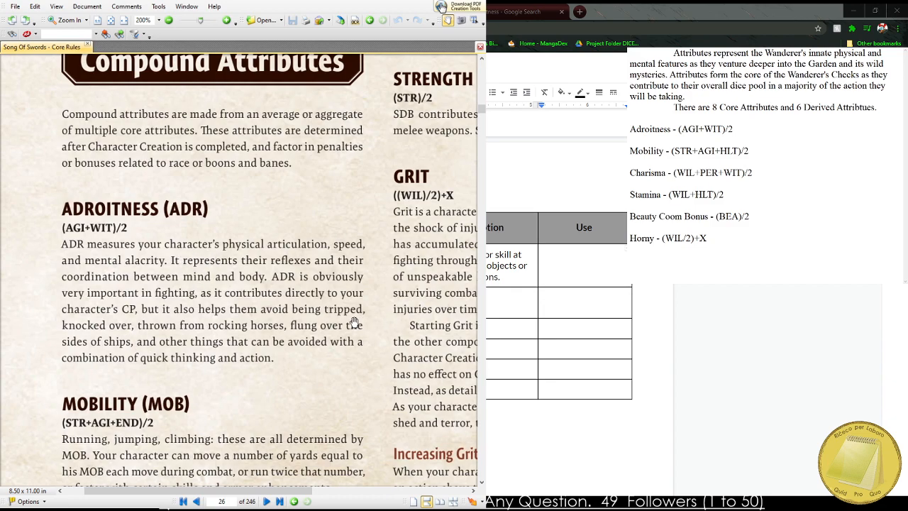
Return to the Dying of Dryads document and enter "Quick Thinking and Quick Action" as the use of Adroitness.
key(alt+Tab)
double_click(592, 269)
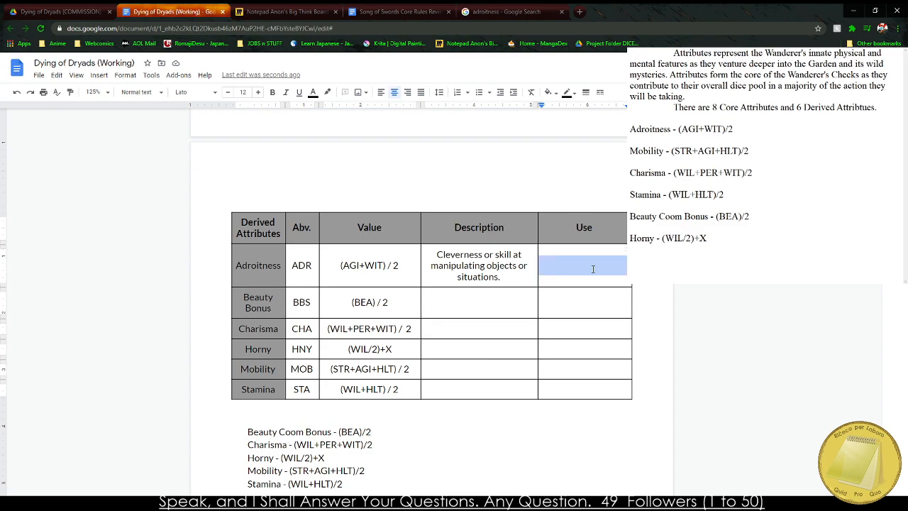
text(Quick Th)
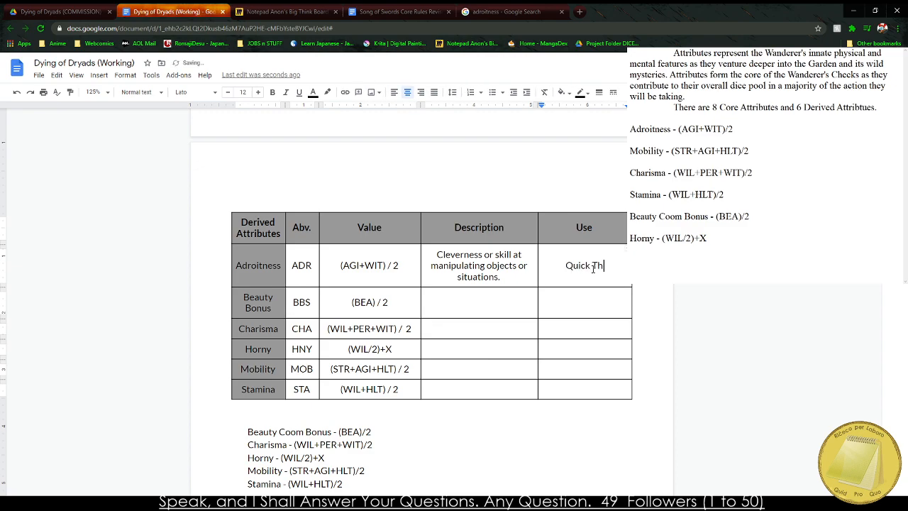
text(inking and QUick)
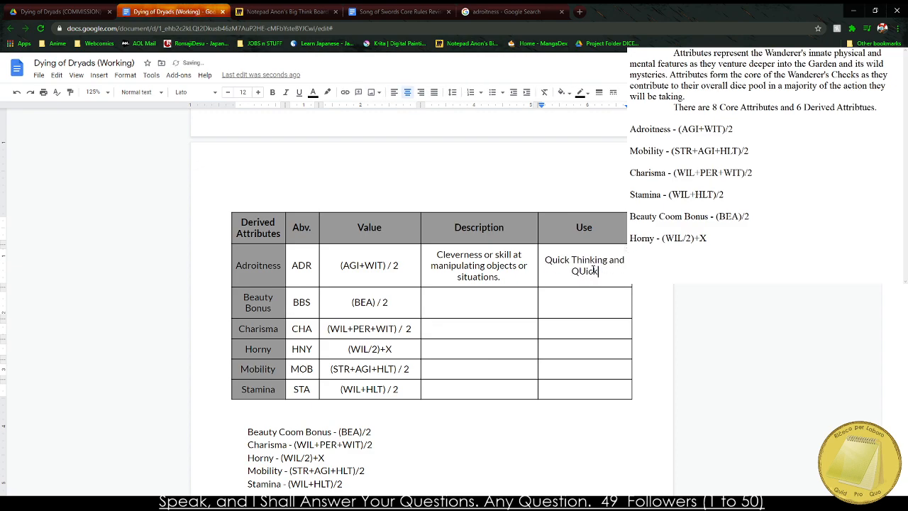
key(BackSpace)
key(BackSpace)
key(BackSpace)
key(BackSpace)
text(uick Action)
key(Down)
key(Left)
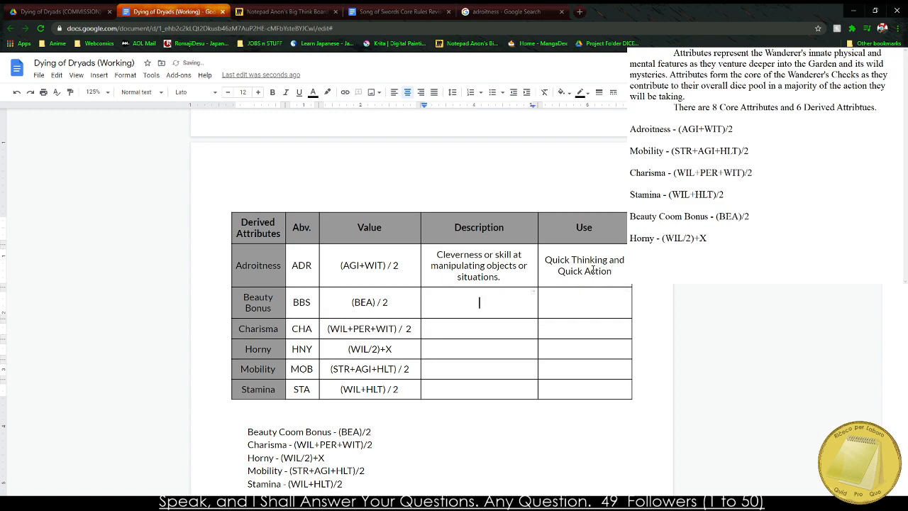
Describe Beauty Bonus as "The natural beauty of the Wanderer helps others fall for them easily.".
text(The natural beauty of the Wanderer')
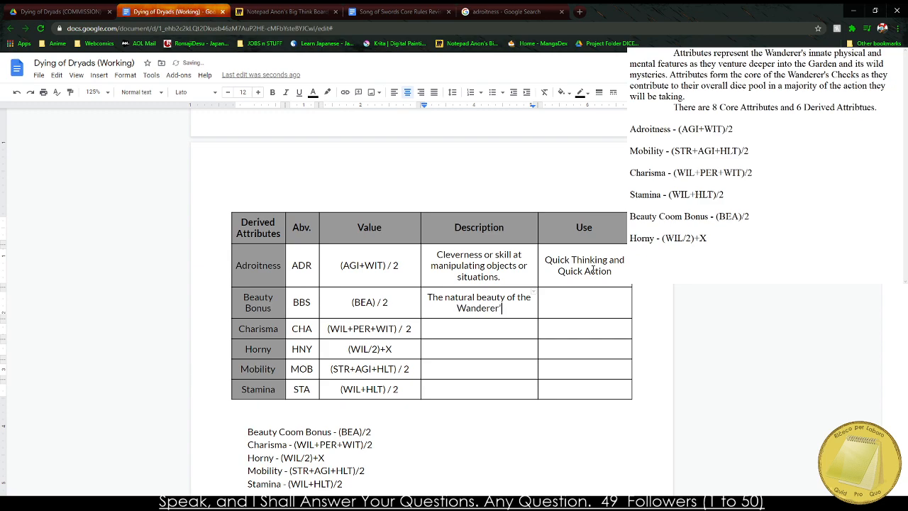
key(BackSpace)
text(helps other)
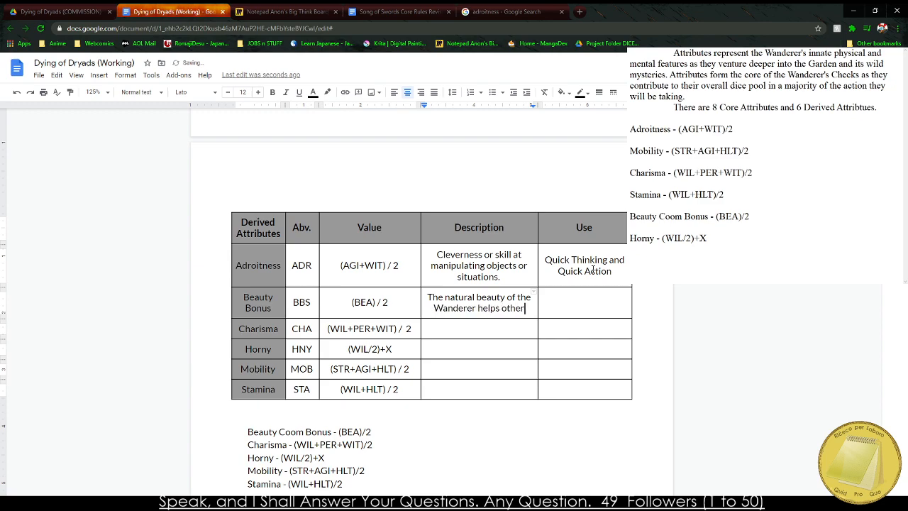
text(s fall for them easily.)
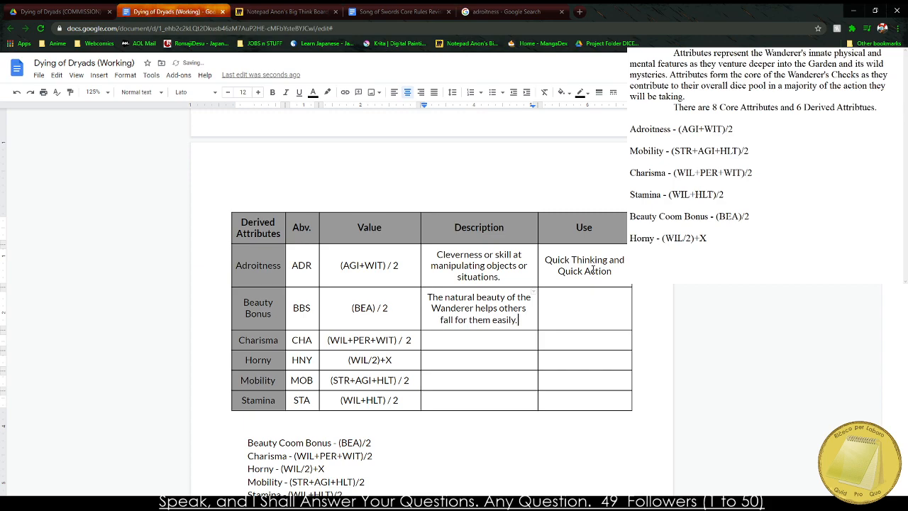
key(Tab)
Enter "When convincing or seducing others in lewd situations." as the use of Beauty Bonus.
key(BackSpace)
key(BackSpace)
text(When convincing or s)
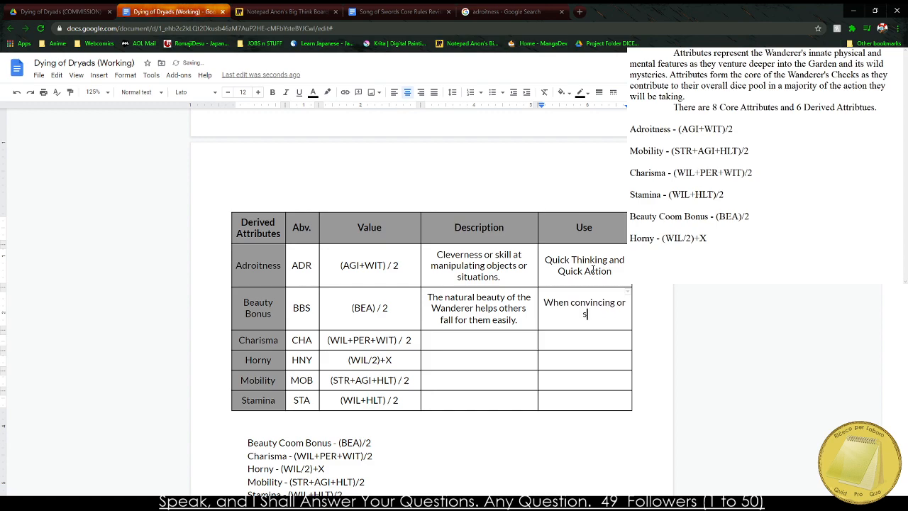
text(educing others in lewd )
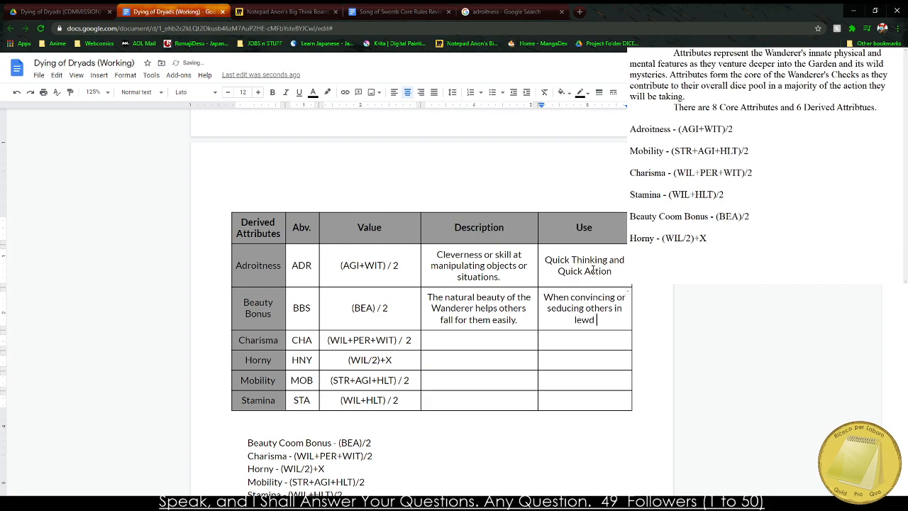
text(situations.)
Describe Charisma as "The natural words and ability to influence the situation.".
key(Down)
key(Left)
text(THe )
text(he natural )
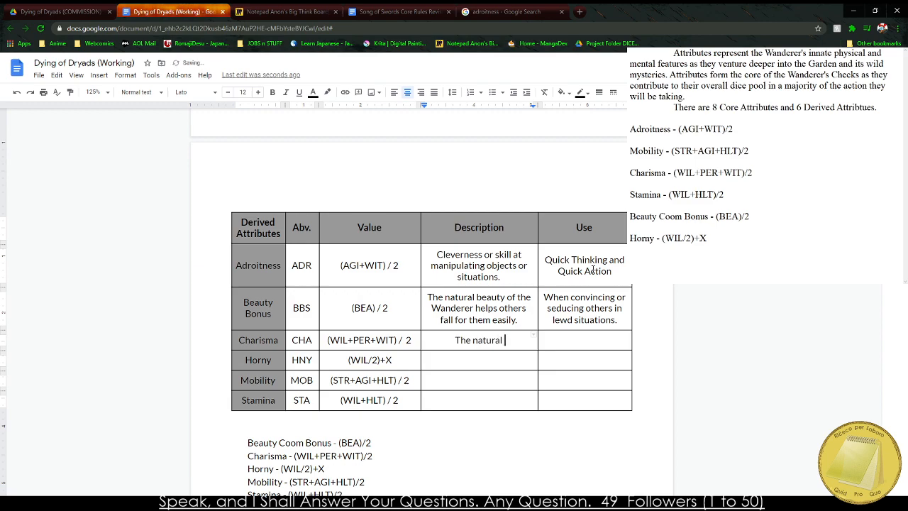
text(words and )
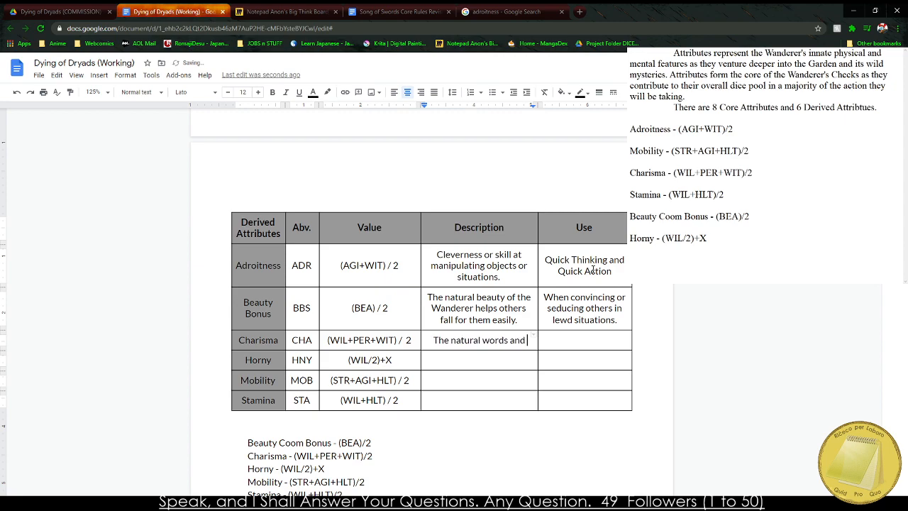
text(ability to infl)
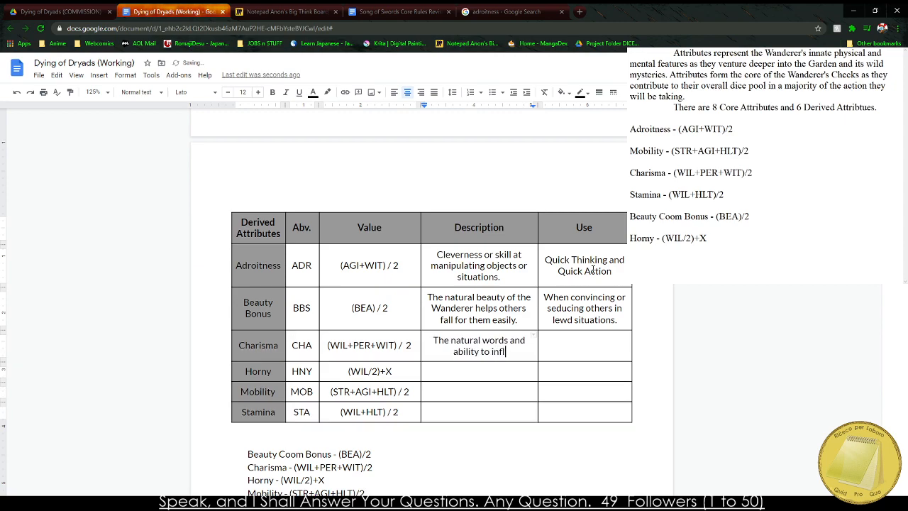
text(uence the situation.)
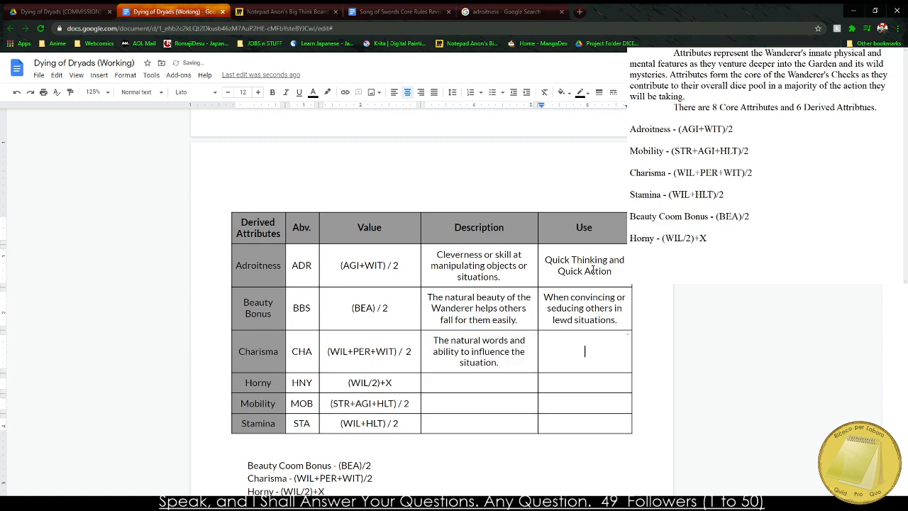
Replace the Charisma description with "The Wanderer's skills with words and understanding others.".
double_click(472, 362)
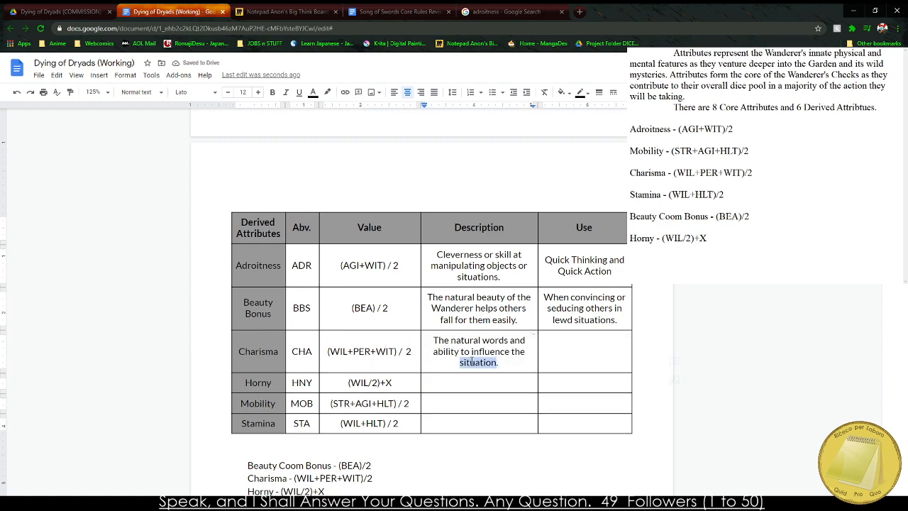
triple_click(471, 361)
text(W)
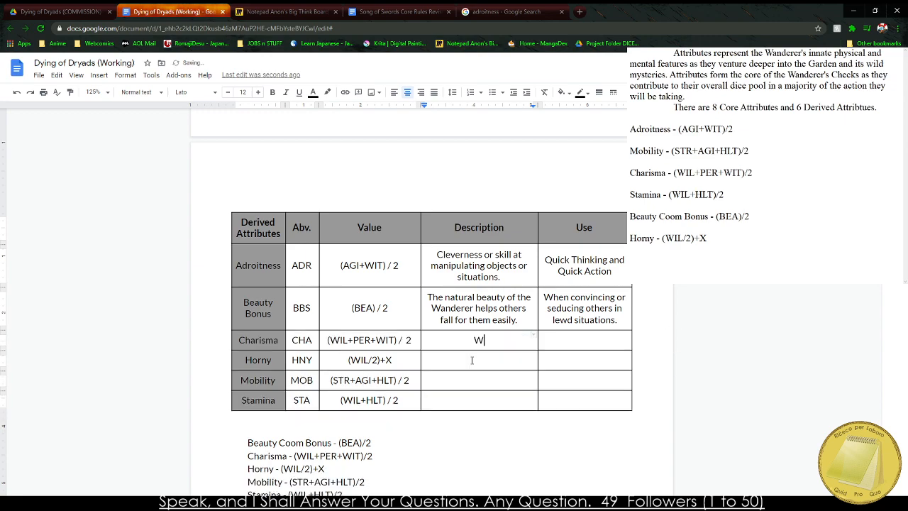
text(he Wanderer's skills with words a)
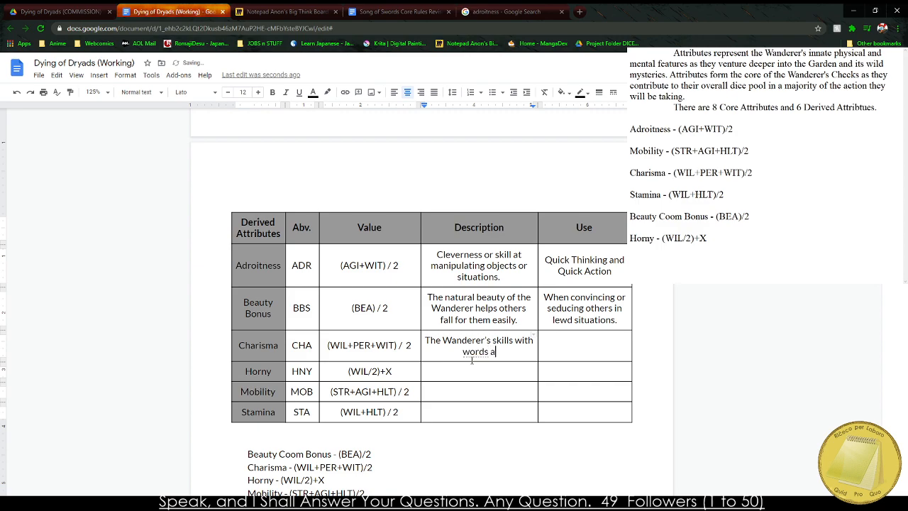
text(nd understanding )
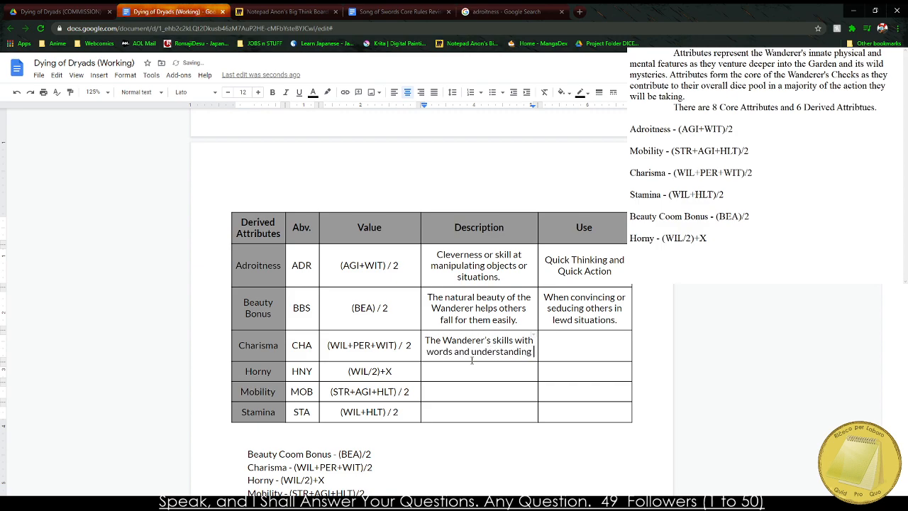
text(others.)
key(Tab)
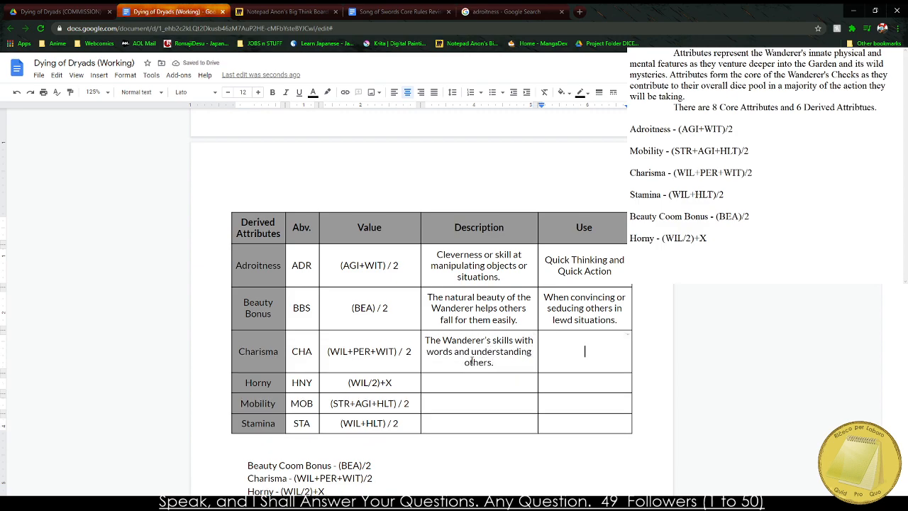
Enter "Diplomacy, Intimidation, and other empathic acts." as the use of Charisma.
text(Diplomac)
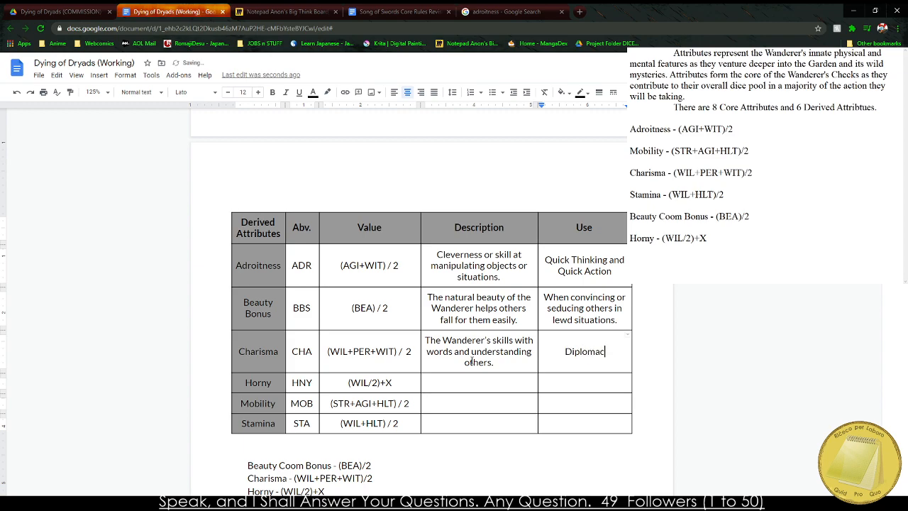
text(y, Intimidati)
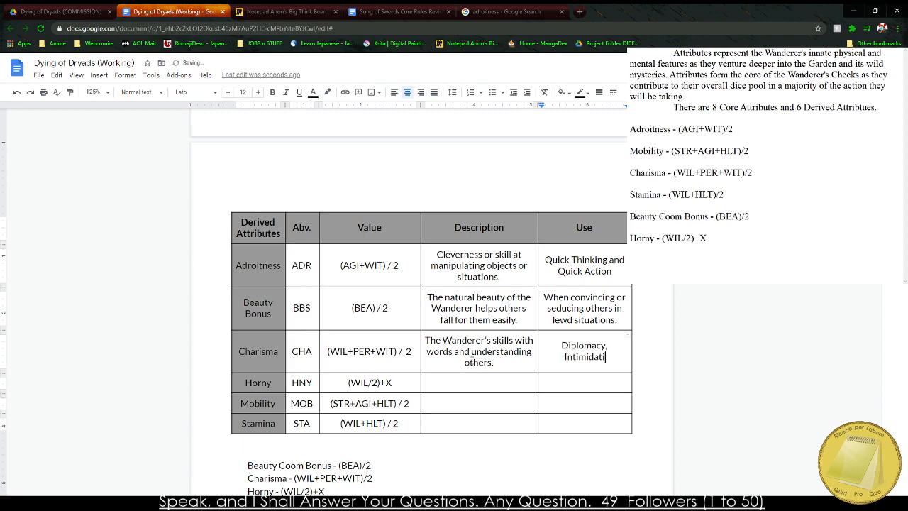
text(on, and other)
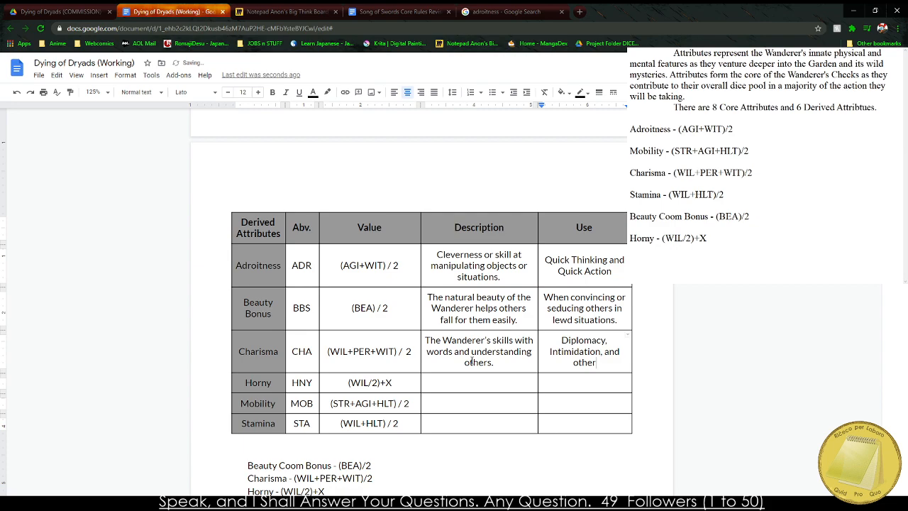
text( empathic acts.)
Describe Horny as "The Wanderer's natural Libido." in the derived attributes table.
key(Down)
key(Left)
text(The W)
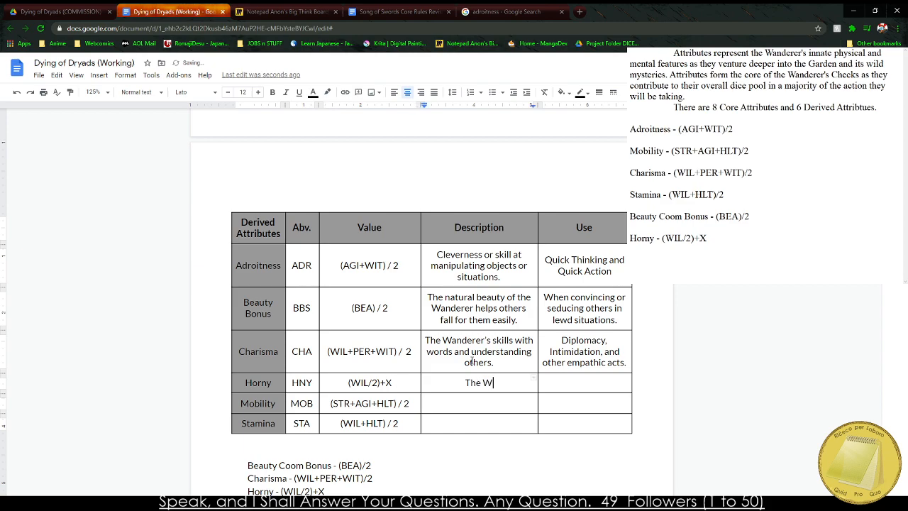
text(anderer's natural Libi)
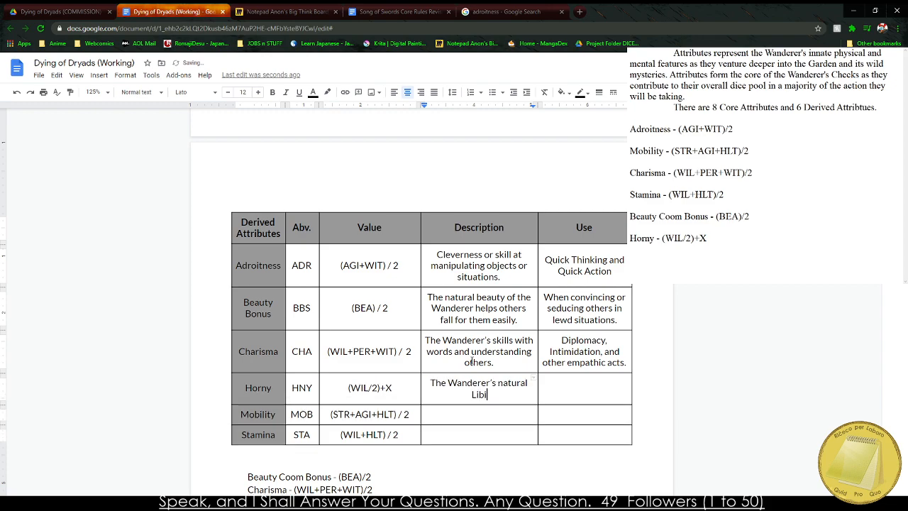
text(do.)
Search Google for "Libidic" to check the word.
click(500, 11)
click(467, 28)
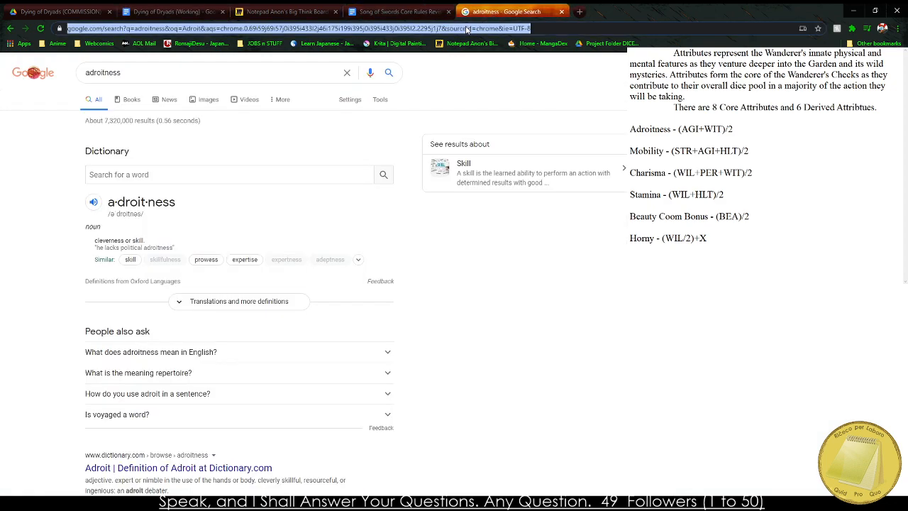
text(Libidic)
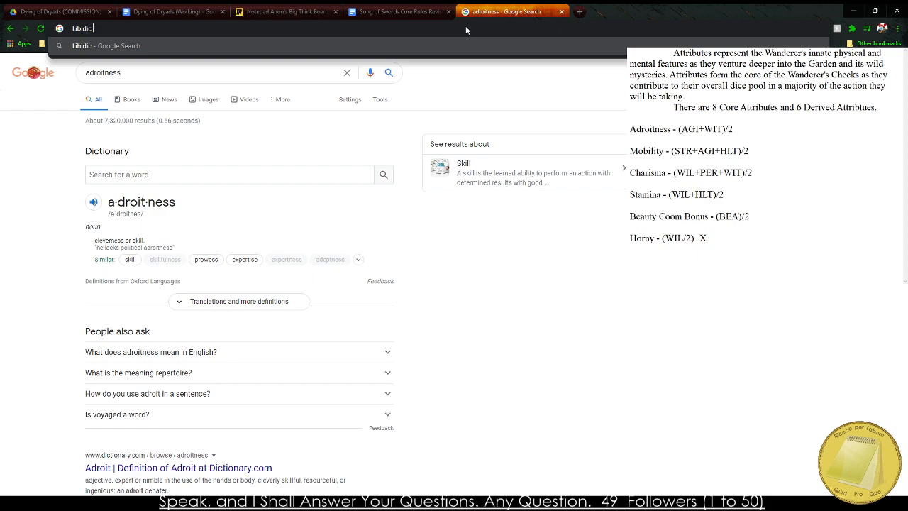
key(Return)
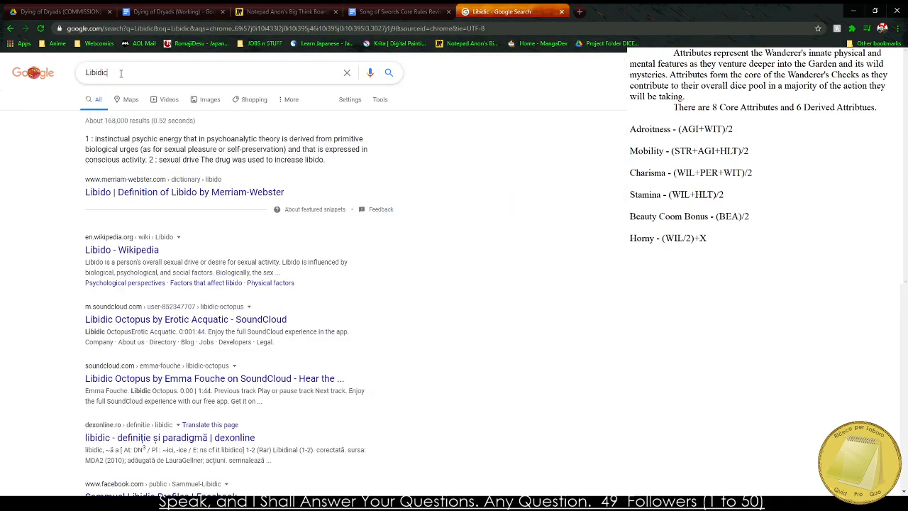
key(ctrl+a)
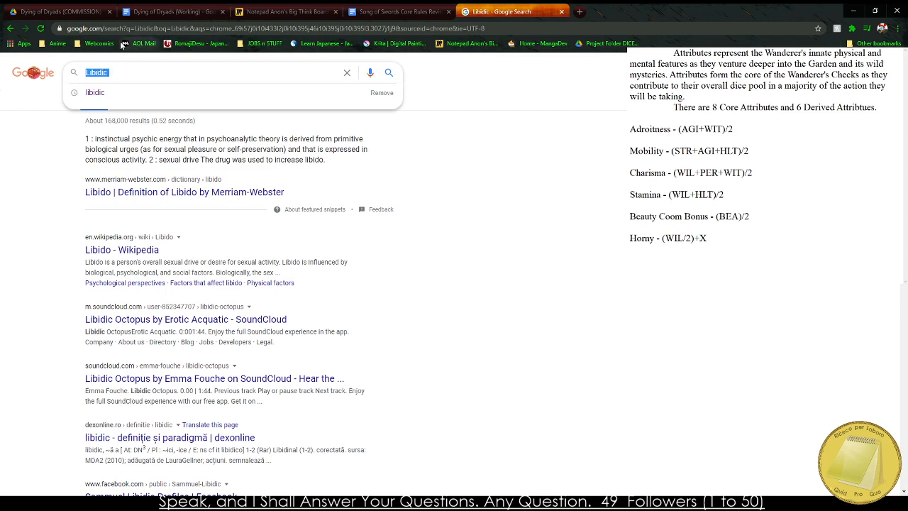
text(Libidic)
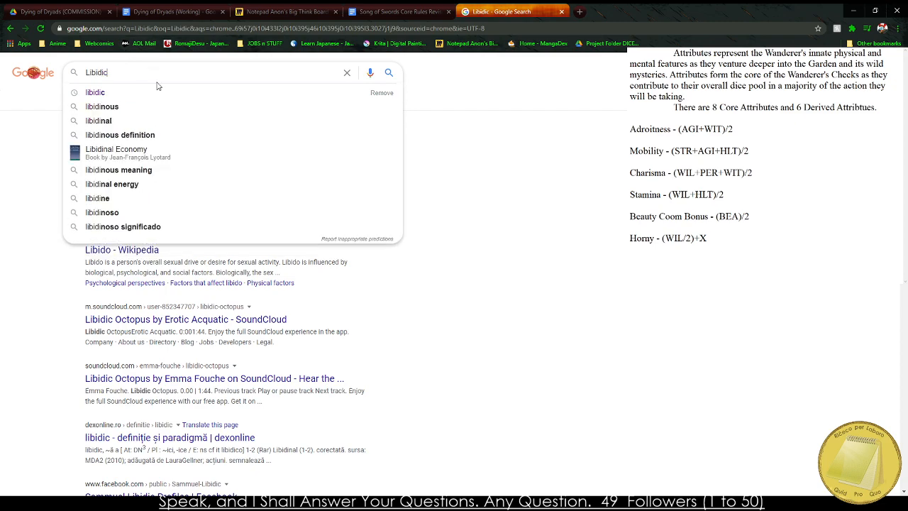
key(Return)
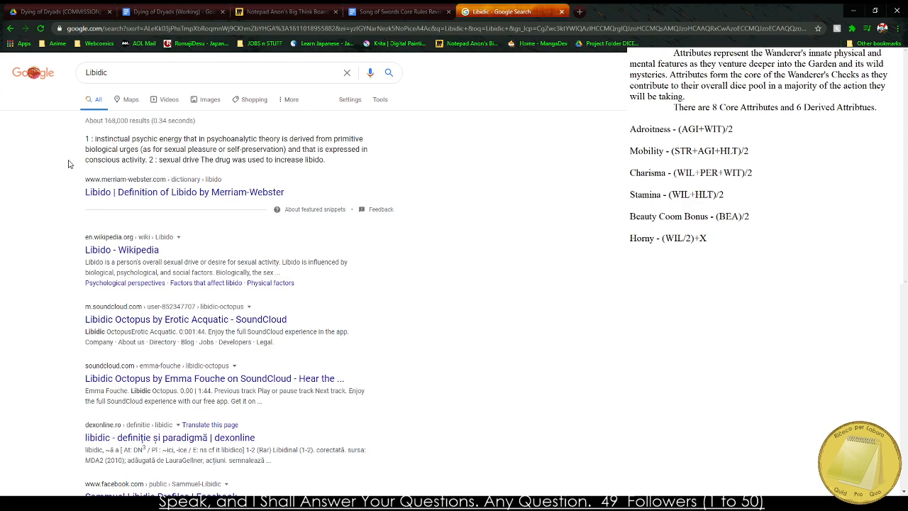
Return to the Dying of Dryads working document and replace "Libido" in the Horny description with "libidic instinct".
click(284, 11)
click(398, 12)
click(290, 10)
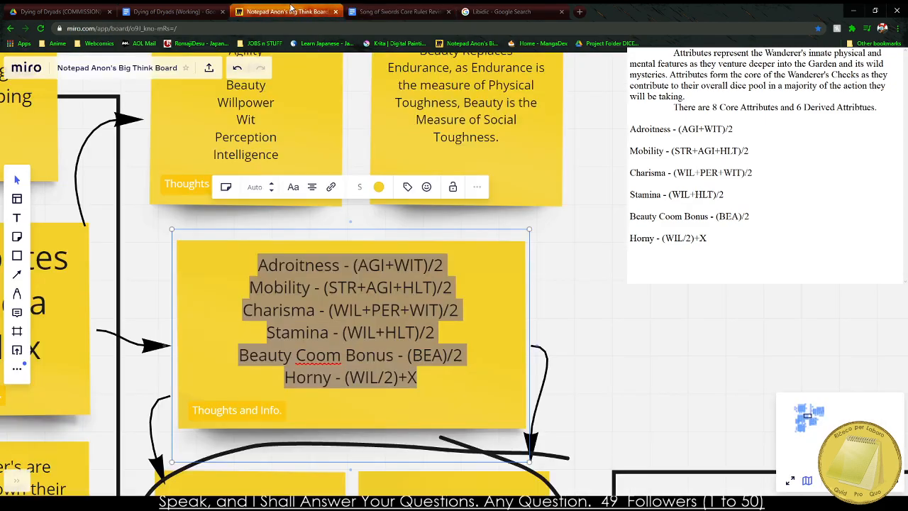
click(95, 10)
click(169, 11)
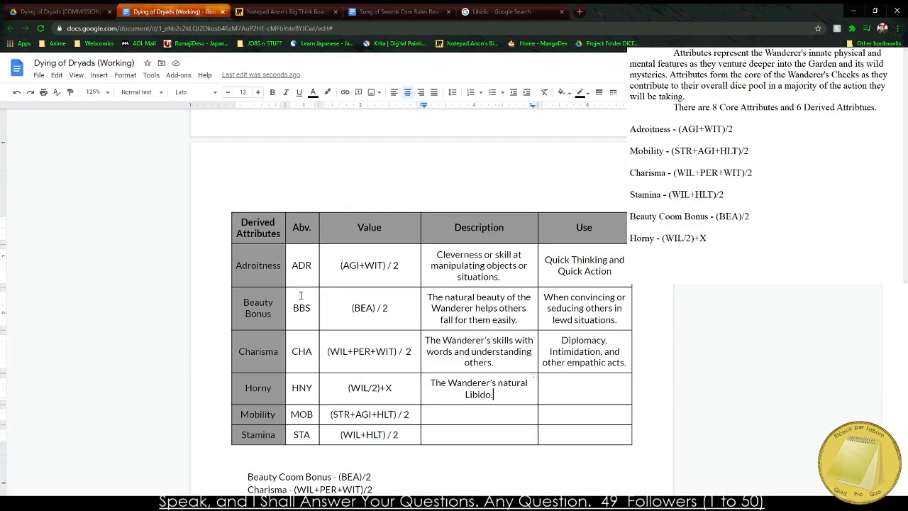
triple_click(471, 391)
double_click(472, 392)
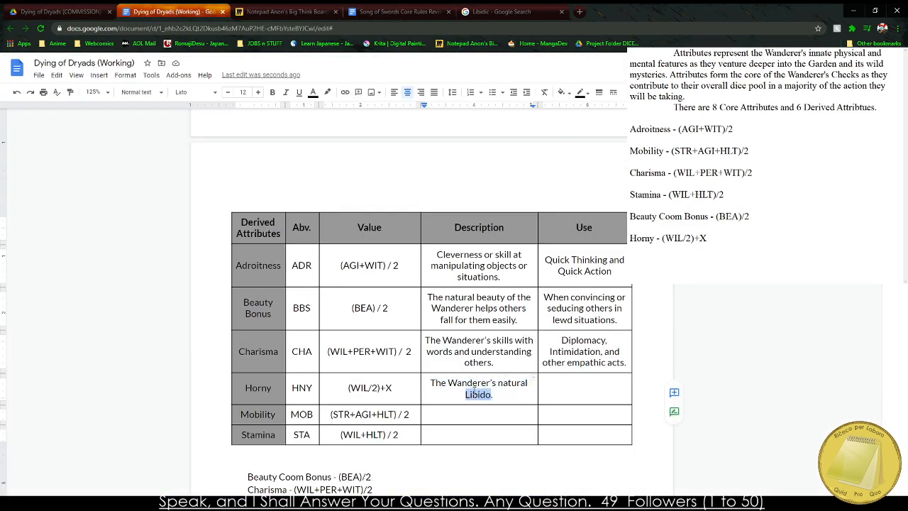
text(lib)
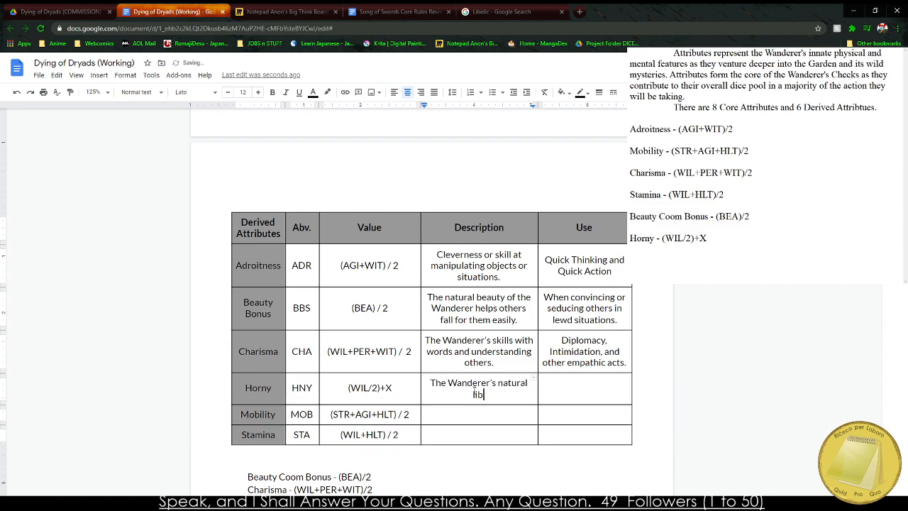
text(idic instinct.)
Enter "An ability to both understand and pleasure the Garden's inhabitants." as the use of Horny and widen the Use column slightly.
key(Tab)
key(Tab)
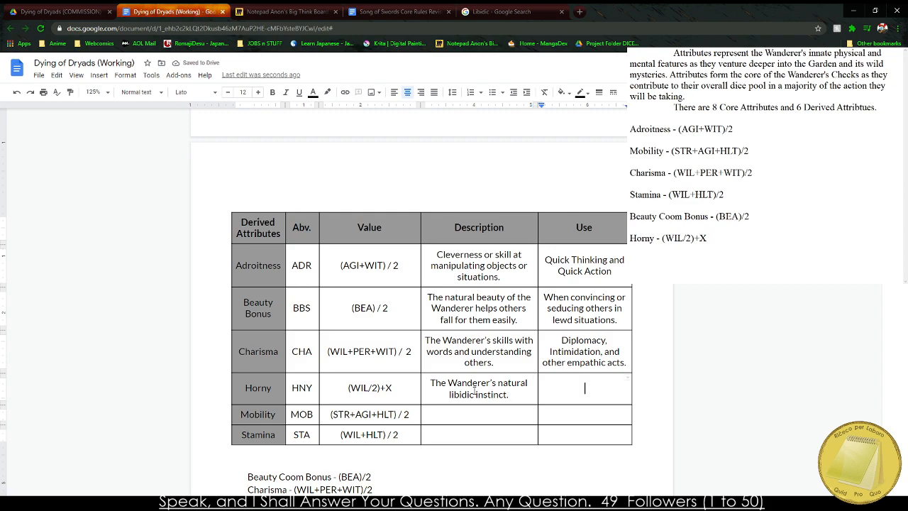
key(shift+Tab)
text(An ability to)
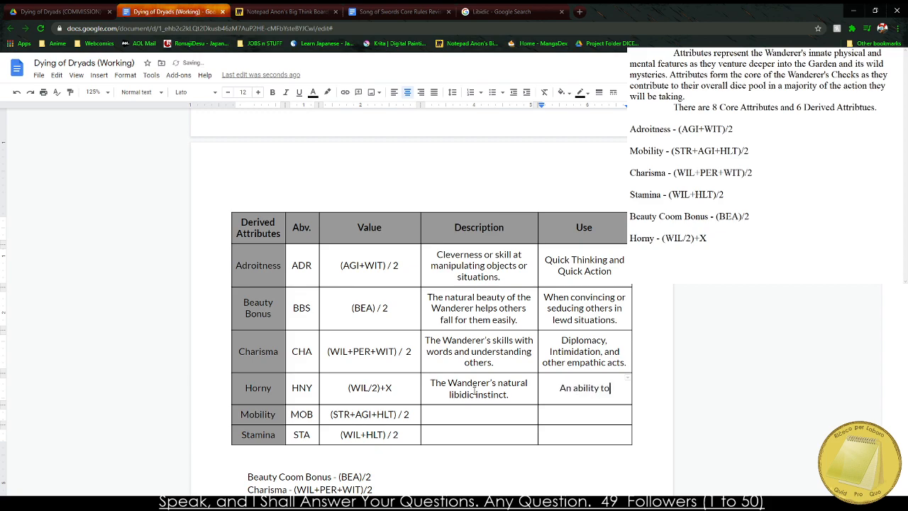
text( both understand)
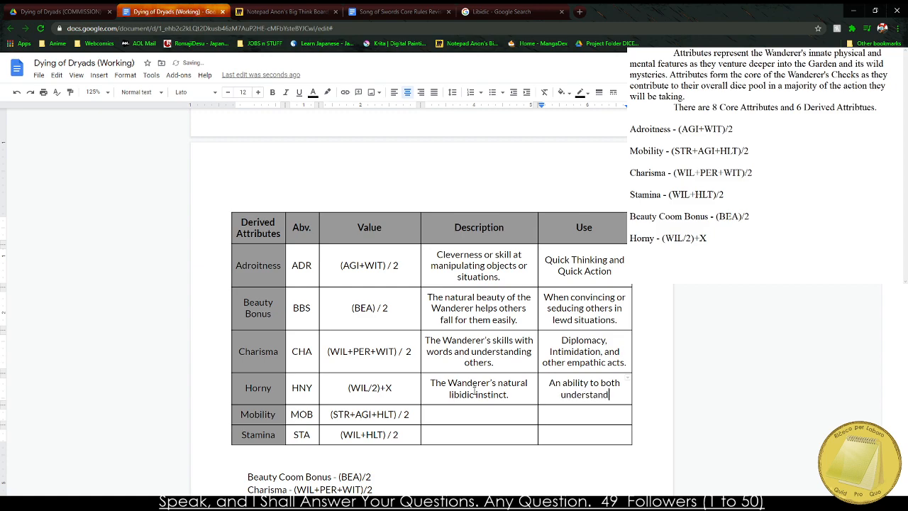
text( and pleasure the )
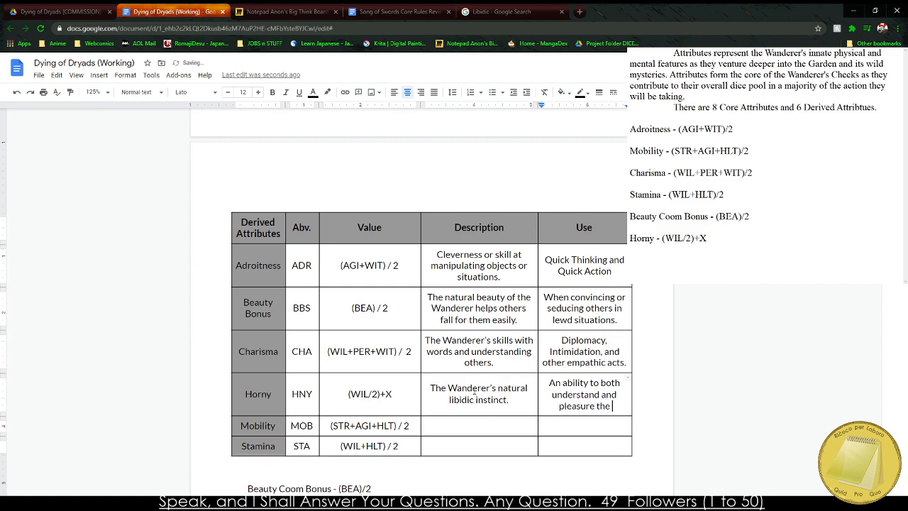
text(Garden)
text('s inhabitants)
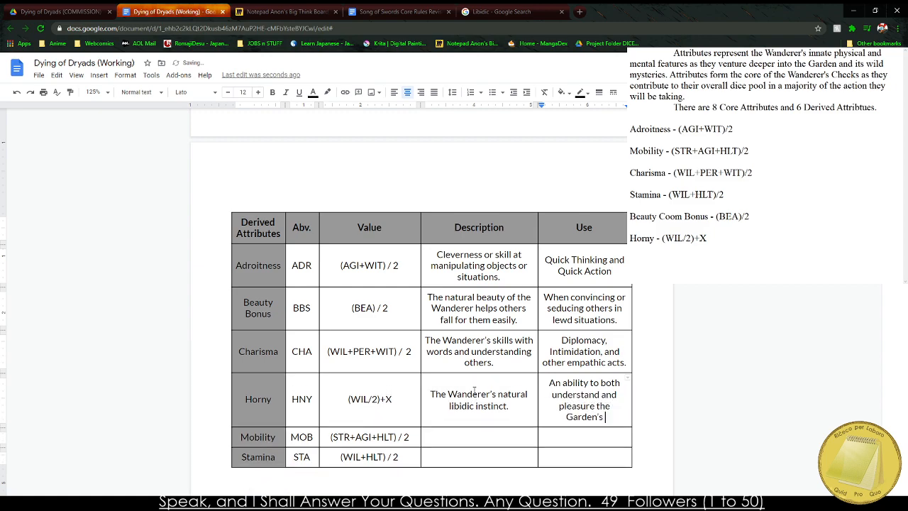
text(.)
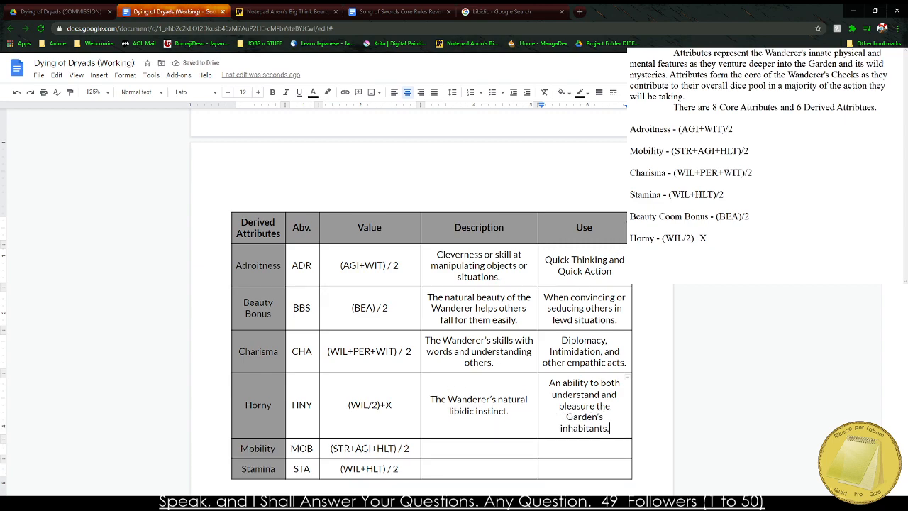
drag(631, 267, 644, 266)
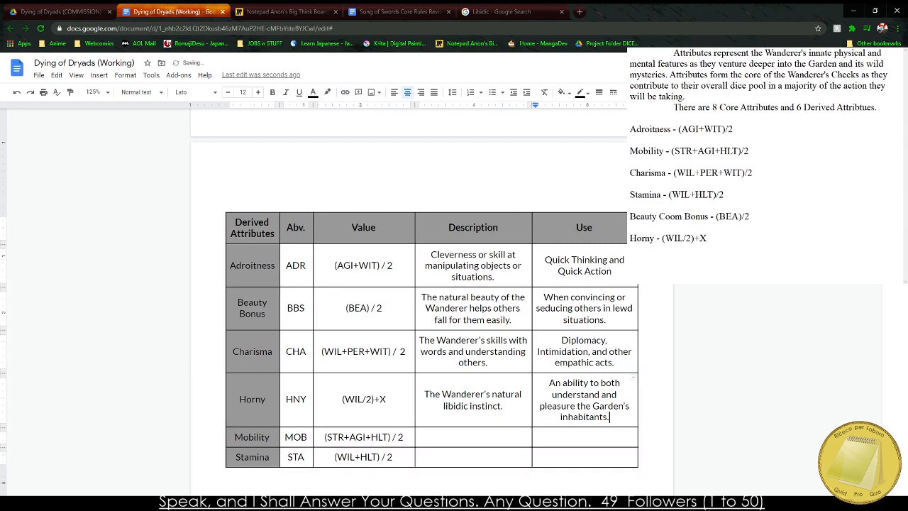
Describe Mobility as "The Wanderer's natural speed and movement abilities." in the derived attributes table.
click(446, 443)
text(The Waner)
key(BackSpace)
key(BackSpace)
text(derer's natural foots)
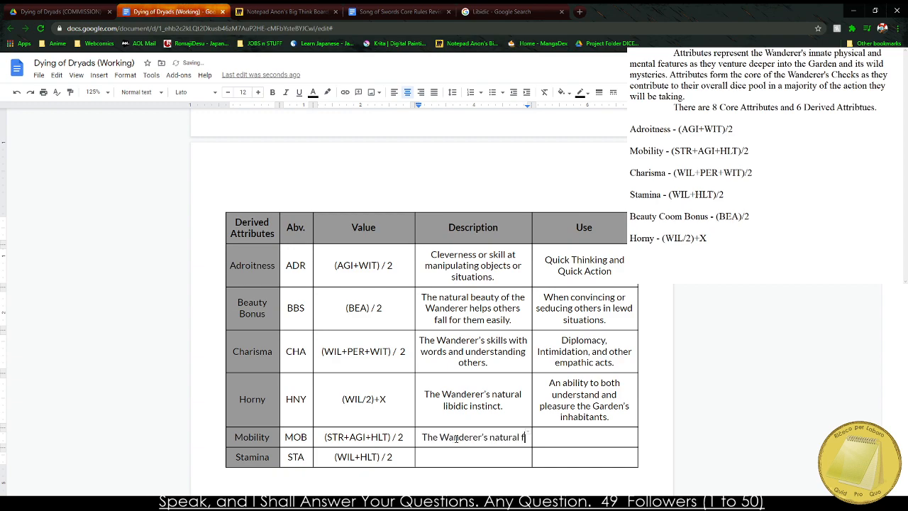
key(BackSpace)
key(BackSpace)
key(BackSpace)
key(BackSpace)
key(BackSpace)
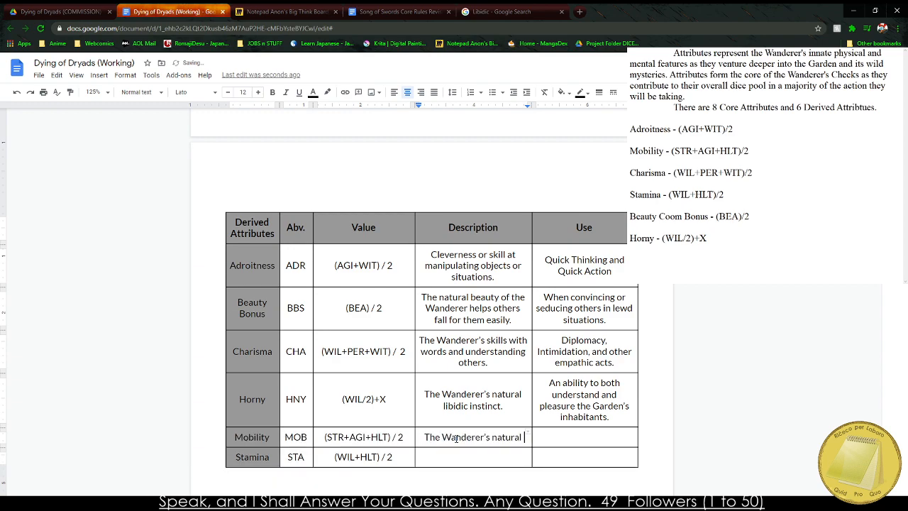
text(speed and )
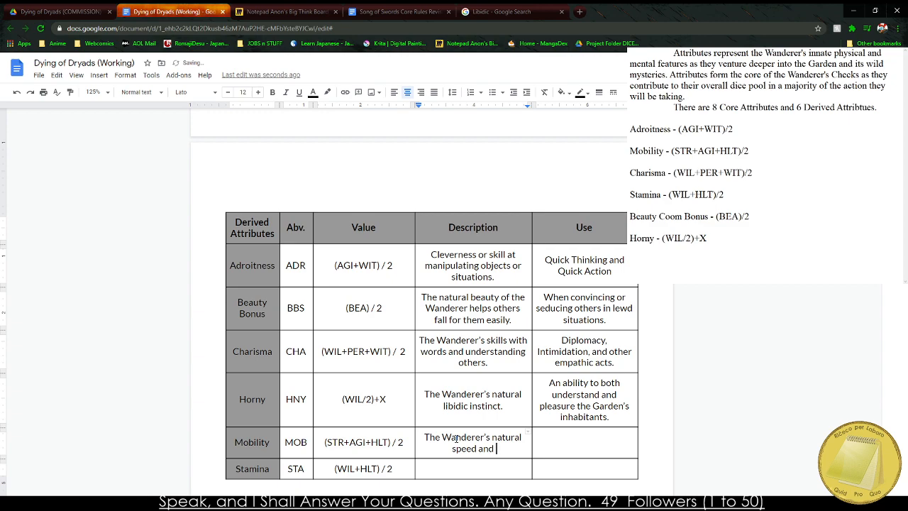
text(movement abilit)
text(ies.)
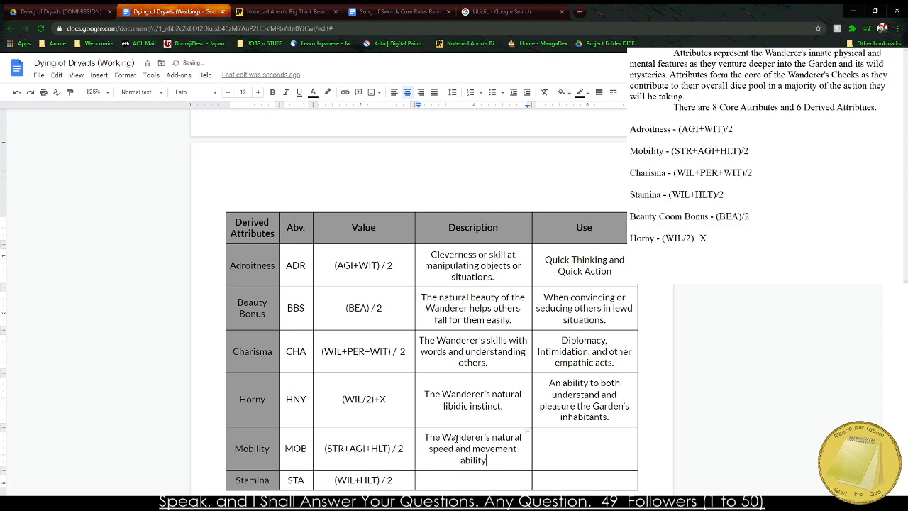
Enter "Any action that could require or need the use of mobility." as the use of Mobility.
key(Tab)
text(Any action that)
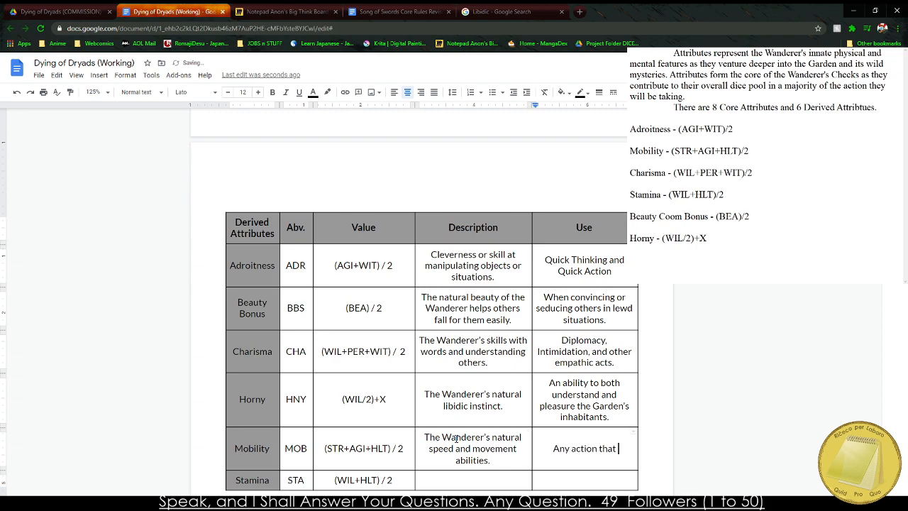
text(could require or )
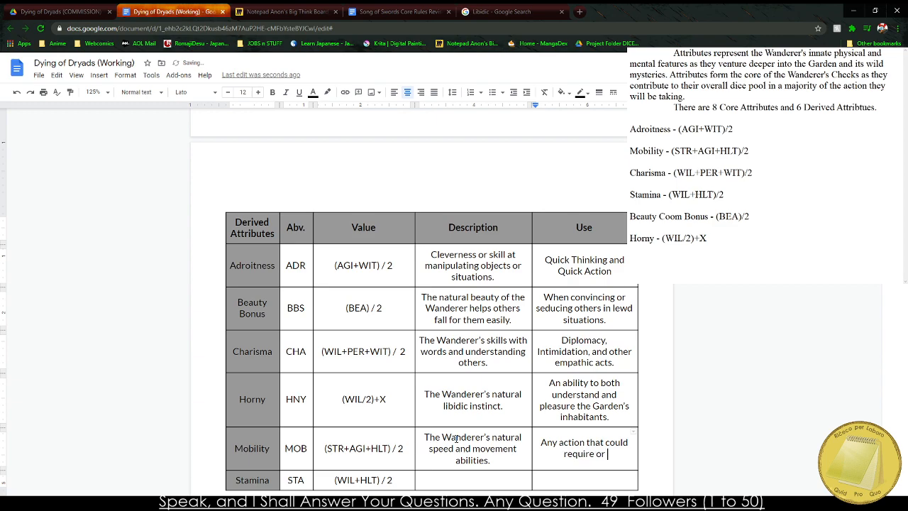
text(need the us)
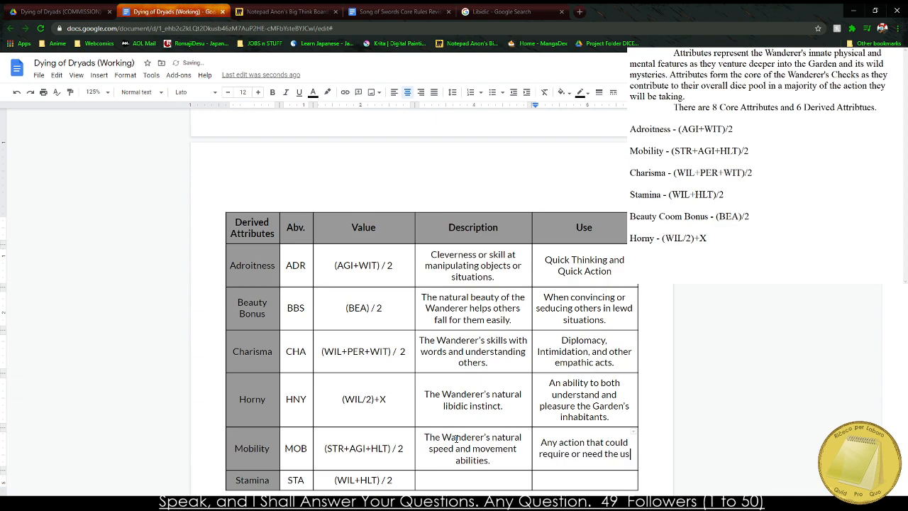
text(e of mobile ins)
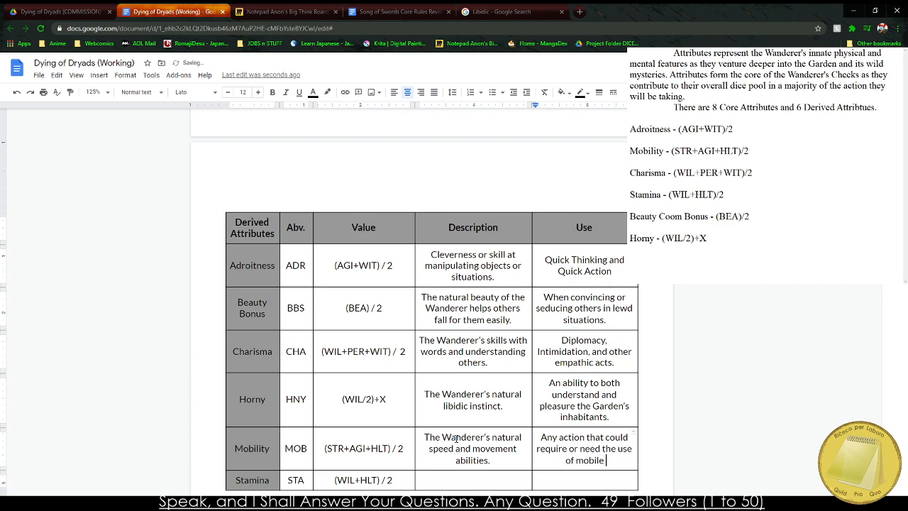
key(BackSpace)
key(BackSpace)
key(BackSpace)
text(and co)
key(BackSpace)
key(BackSpace)
key(BackSpace)
key(BackSpace)
key(BackSpace)
key(BackSpace)
key(BackSpace)
key(BackSpace)
text(ity.)
Add spaces around the plus sign in the Horny formula so it reads "(WIL/2) + X".
scroll(472, 441, down, 1)
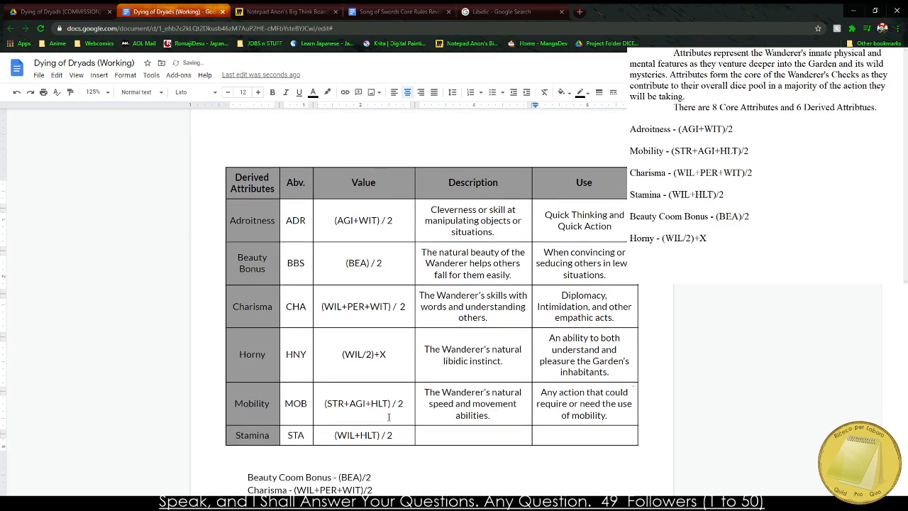
click(321, 428)
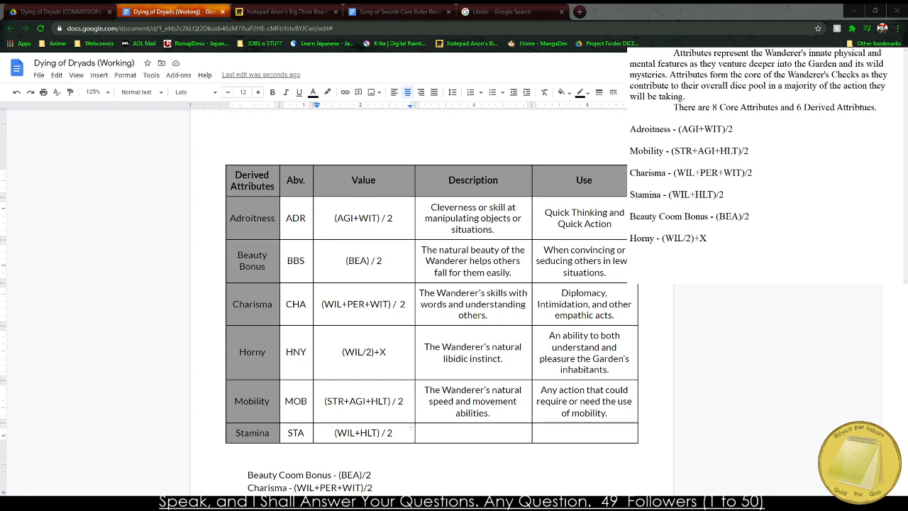
click(322, 356)
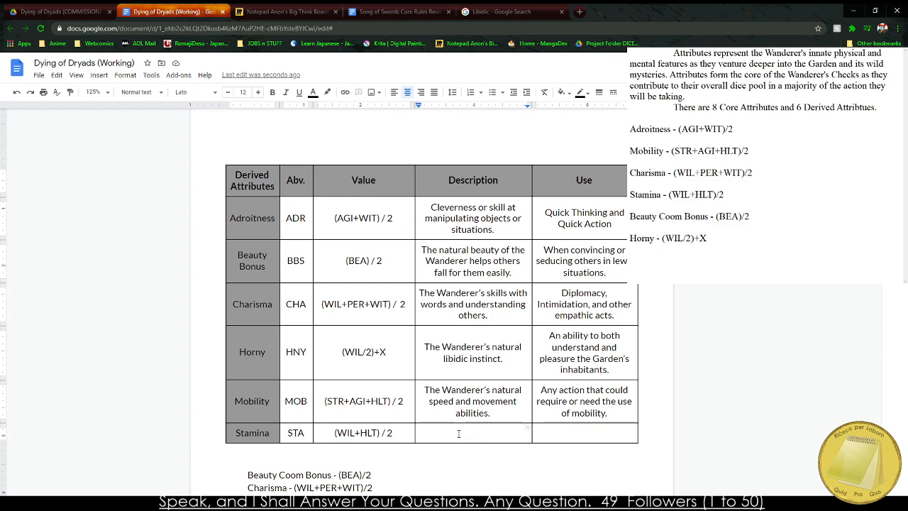
click(378, 352)
click(373, 353)
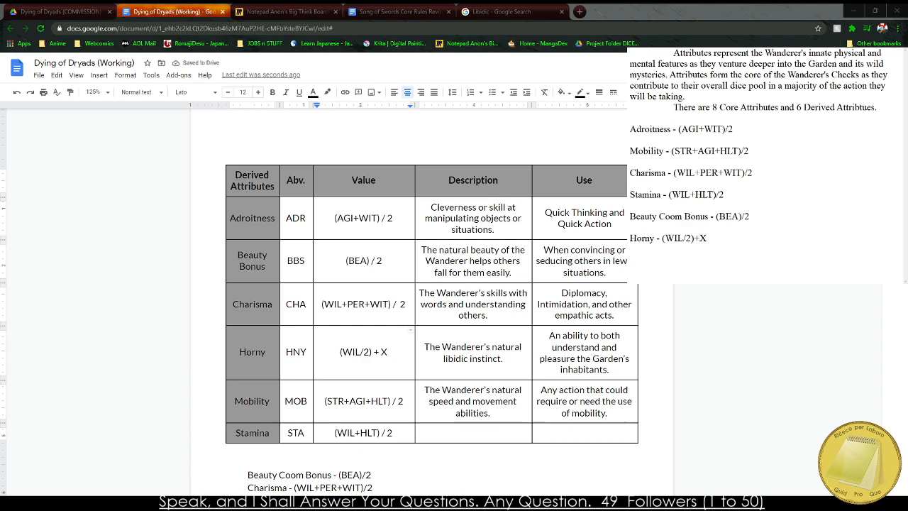
Switch to the Song of Swords Core Rules PDF and look through its table of contents.
key(alt+Tab)
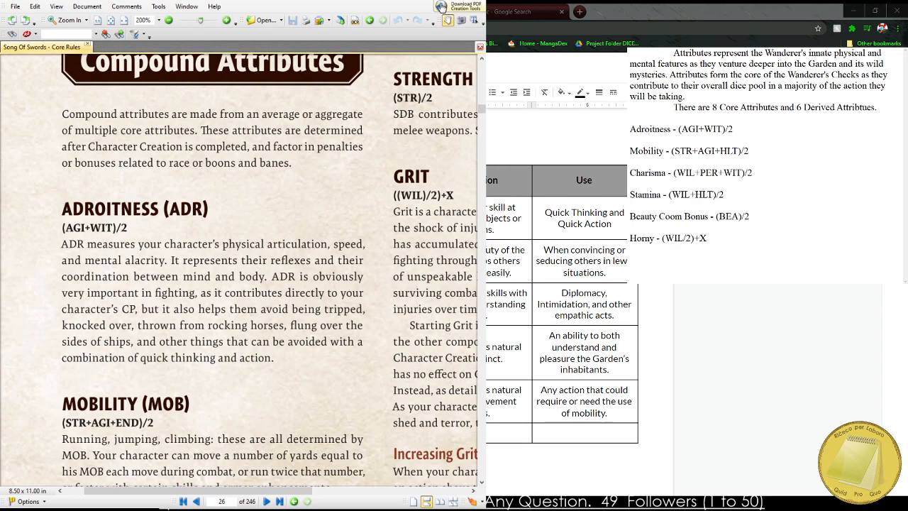
scroll(253, 314, down, 10)
scroll(239, 341, up, 2)
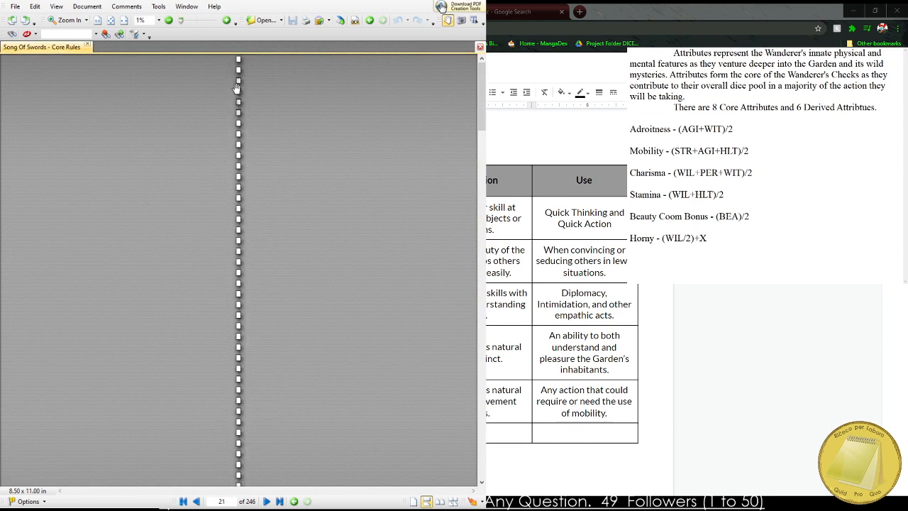
scroll(245, 76, up, 8)
click(197, 502)
scroll(262, 419, down, 5)
scroll(308, 364, down, 8)
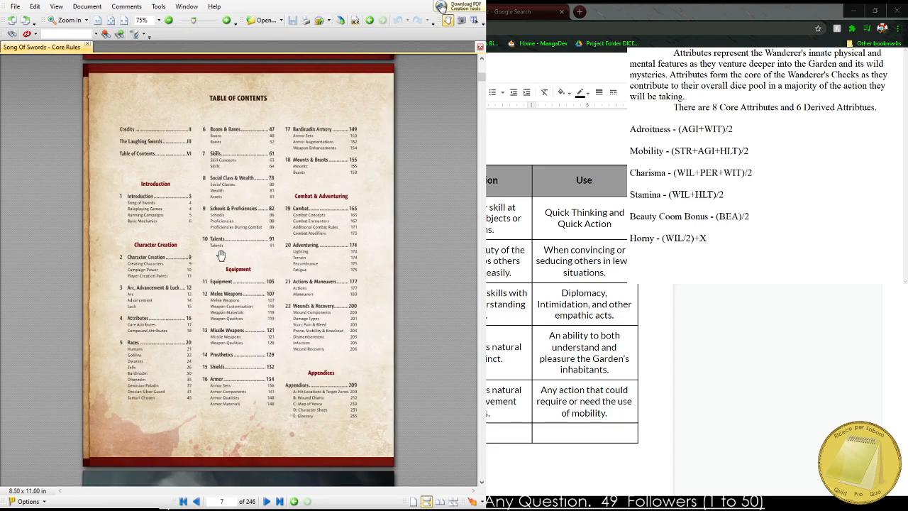
scroll(222, 248, up, 1)
drag(183, 223, 180, 217)
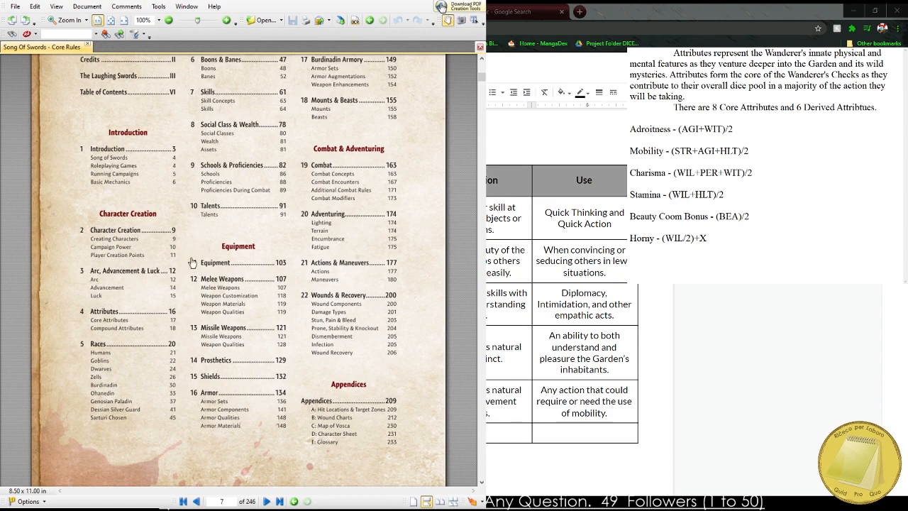
scroll(184, 226, up, 1)
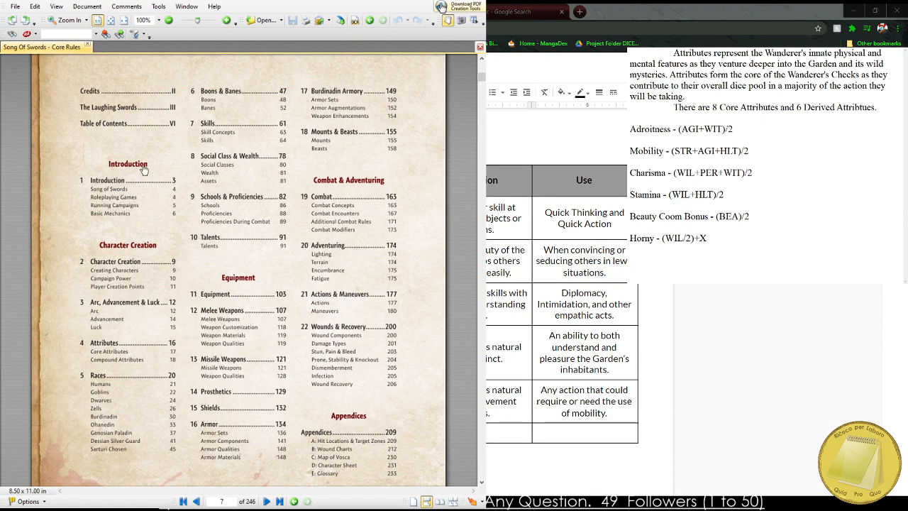
drag(243, 268, 244, 263)
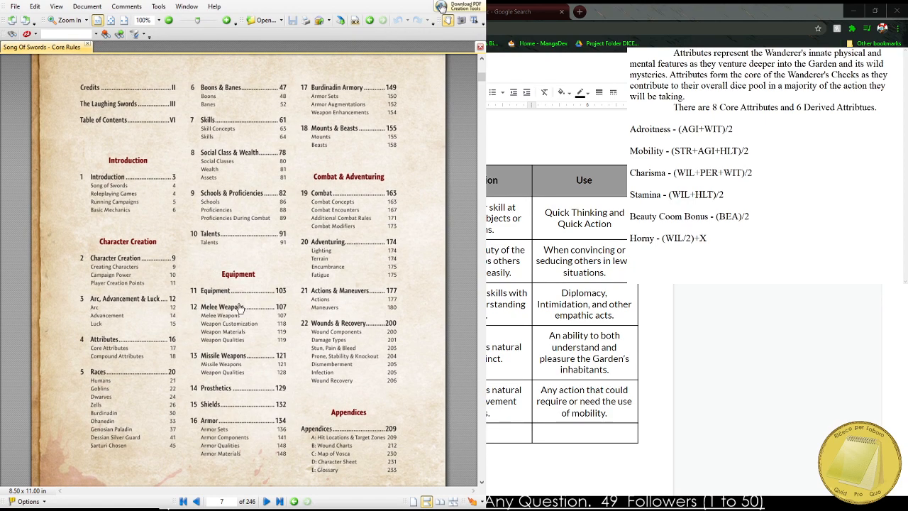
Open the Melee Weapons chapter, examine its dagger, sword and blunt weapon tables, and return to the Dying of Dryads document.
click(211, 311)
scroll(216, 265, up, 2)
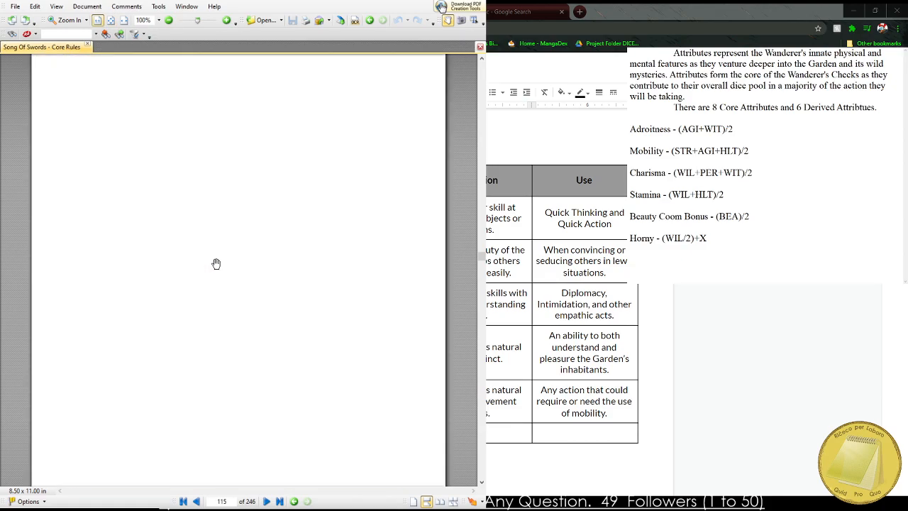
scroll(196, 85, down, 10)
scroll(187, 75, down, 8)
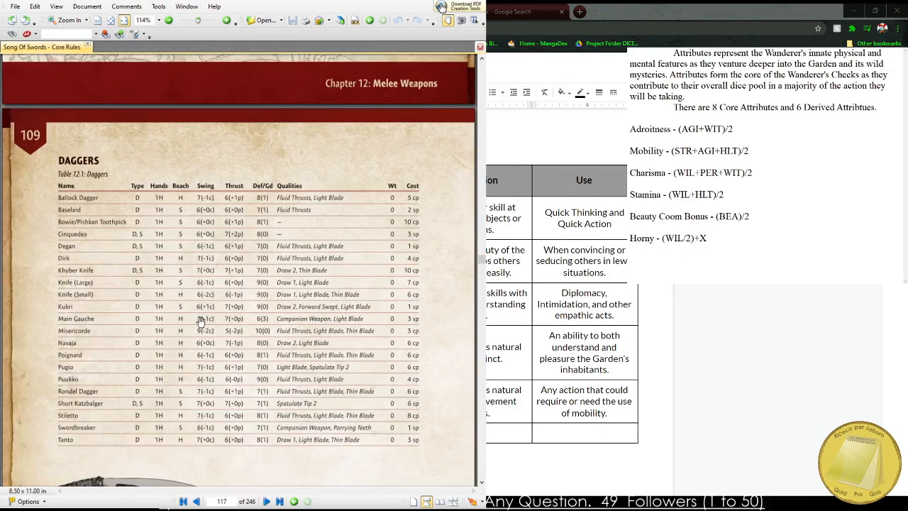
scroll(42, 150, up, 2)
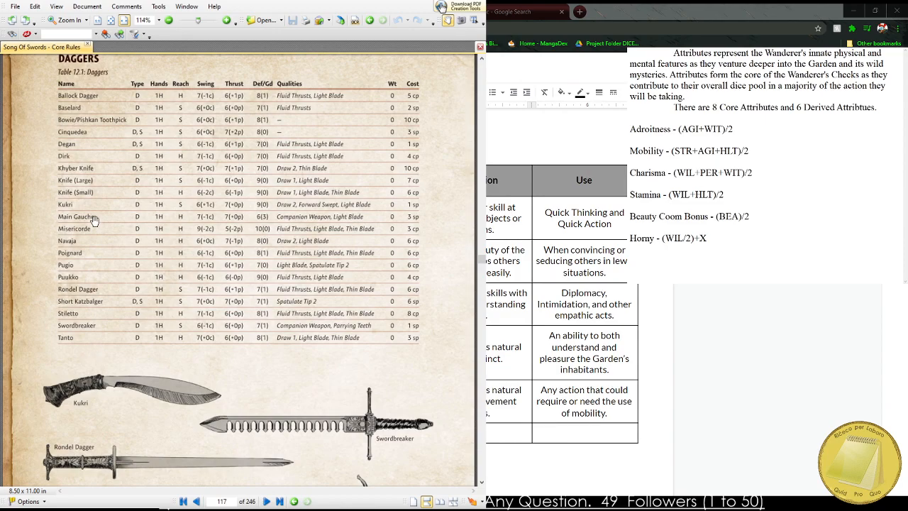
scroll(41, 149, down, 10)
scroll(128, 175, up, 3)
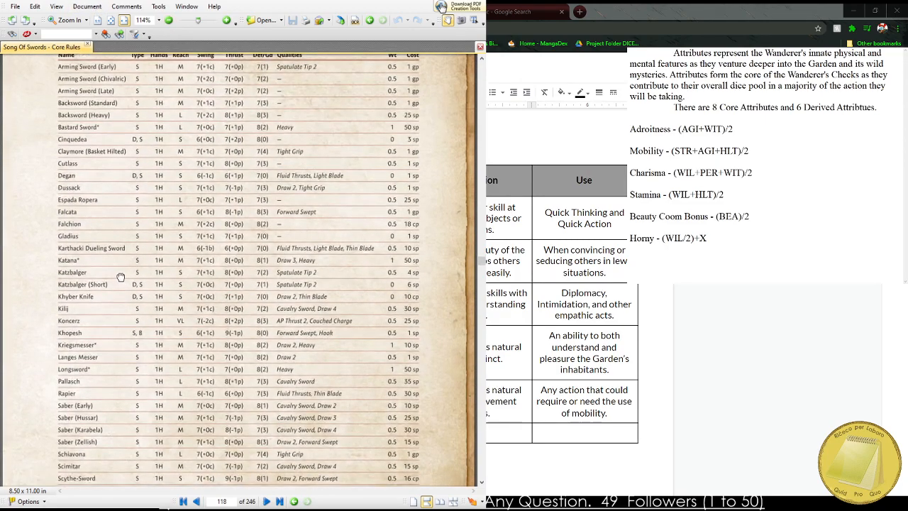
scroll(120, 300, down, 10)
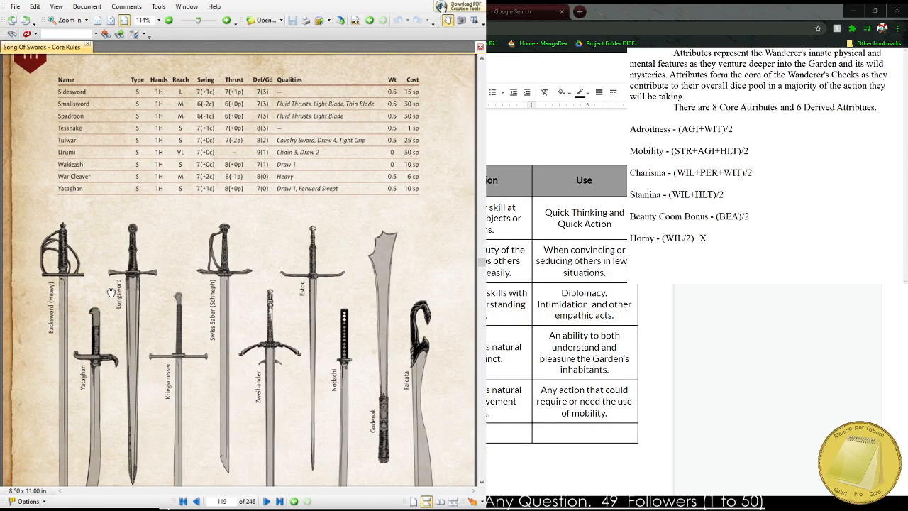
scroll(112, 284, down, 10)
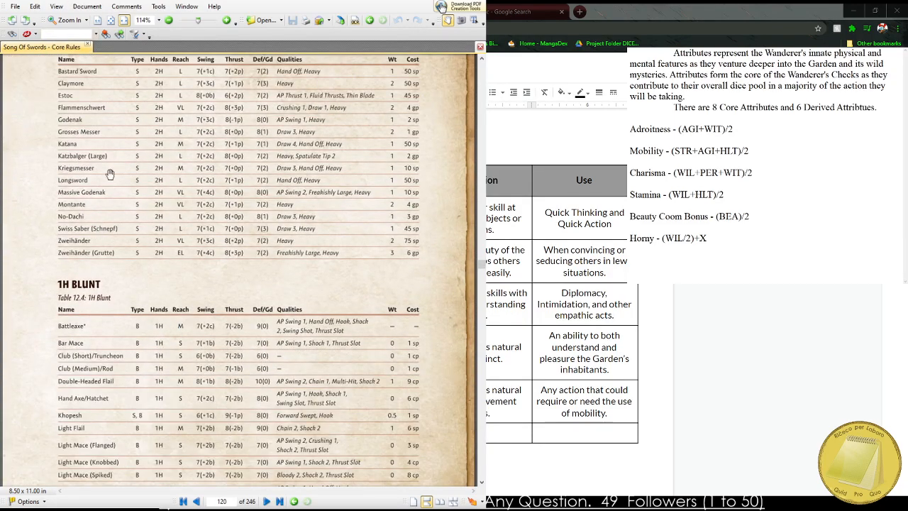
scroll(113, 283, down, 10)
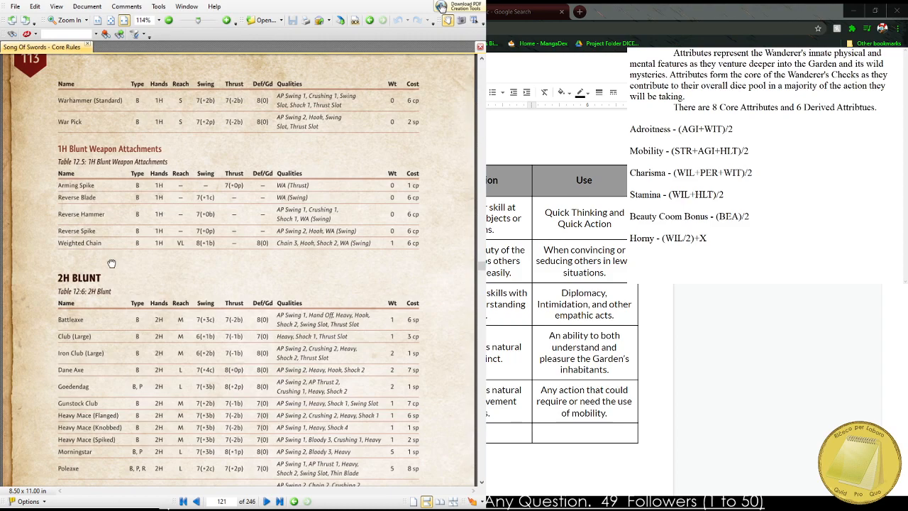
scroll(111, 263, down, 10)
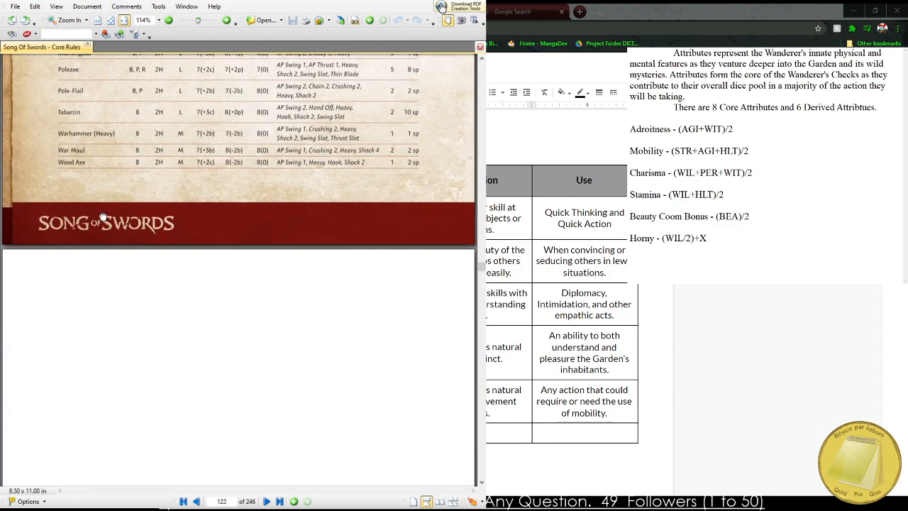
scroll(103, 217, down, 5)
scroll(86, 152, up, 3)
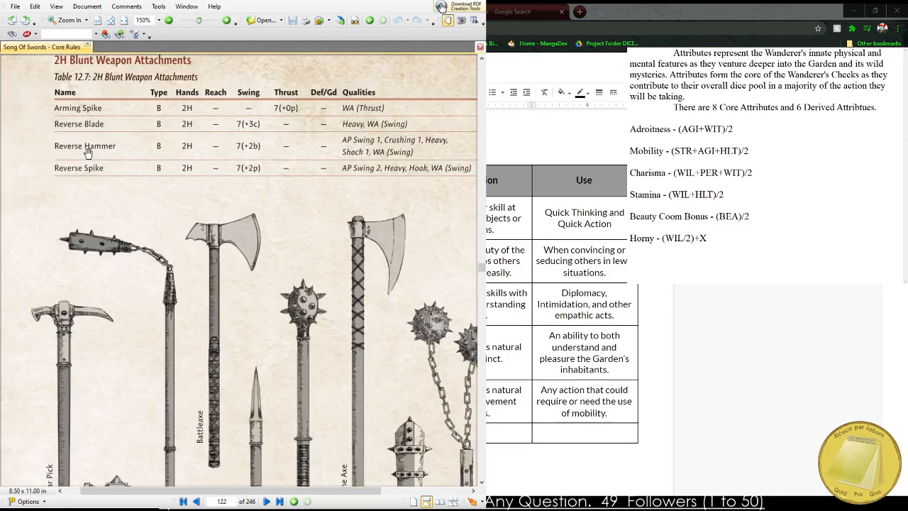
click(124, 20)
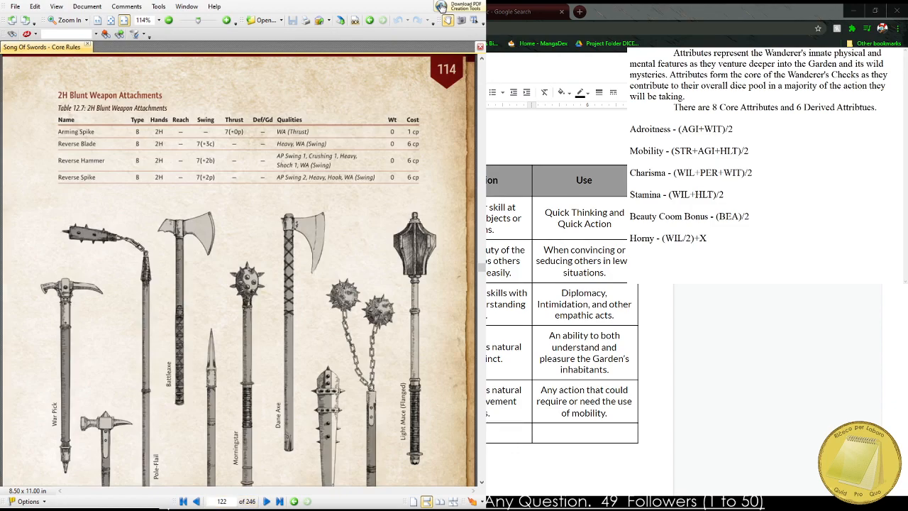
click(440, 7)
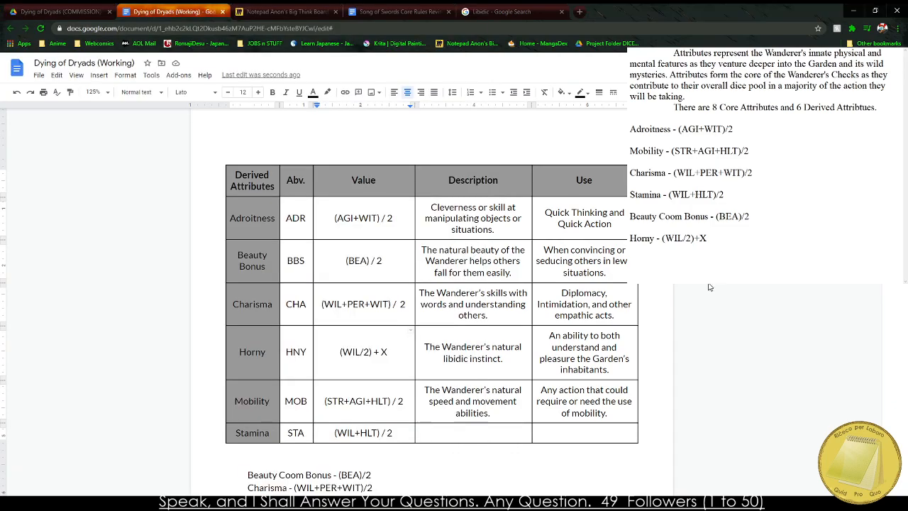
Enter "The Wanderer's natural stamina and inability to be fatigued." as the description of Stamina in the derived attributes table.
scroll(281, 481, up, 3)
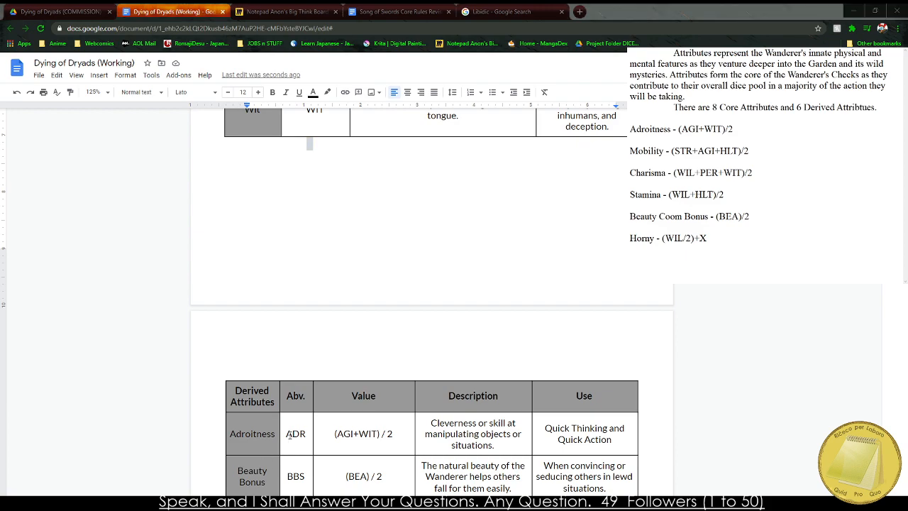
scroll(289, 434, down, 5)
click(431, 362)
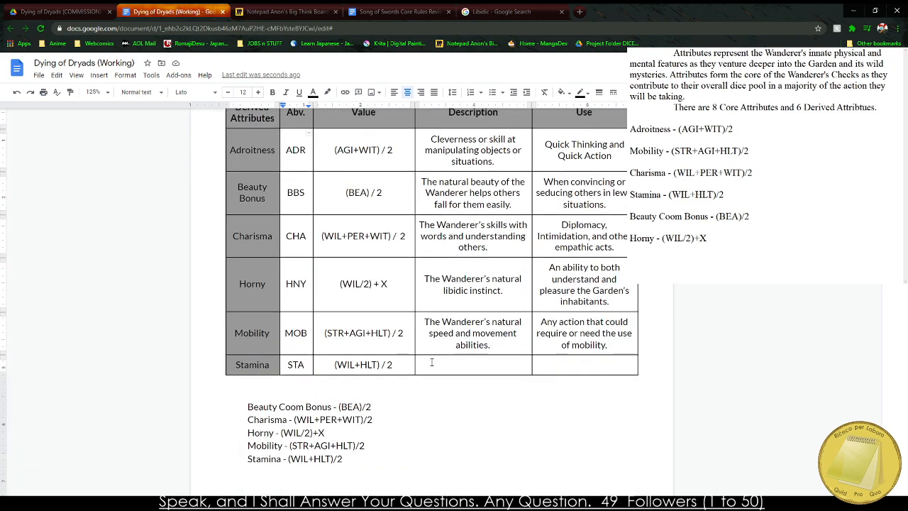
click(432, 362)
text(The Wanderer's )
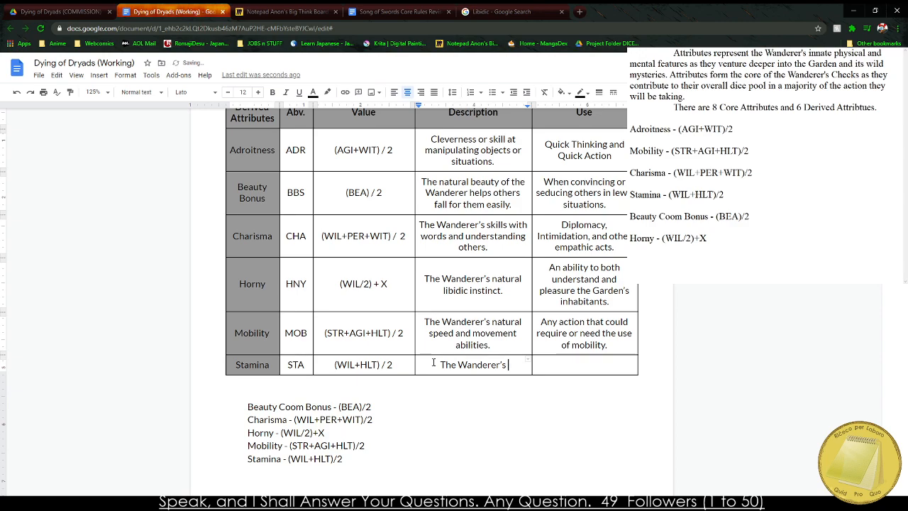
text(natural stami)
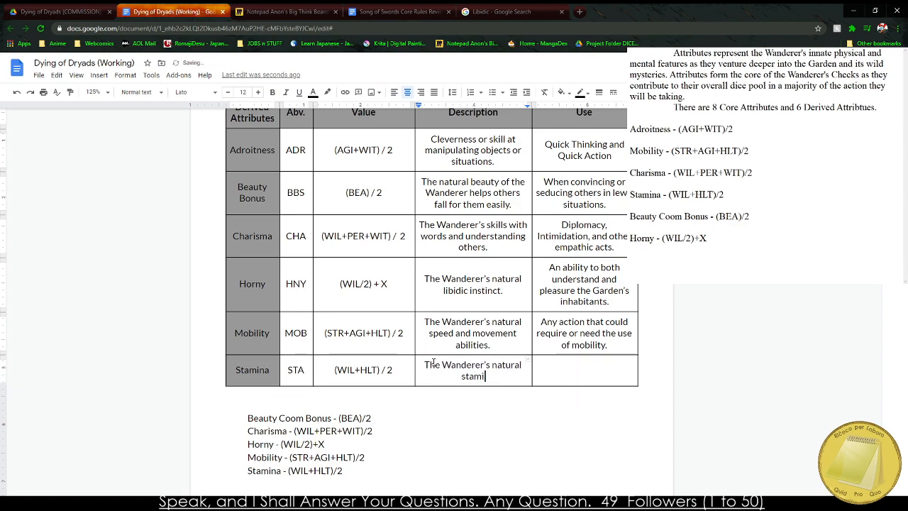
text(na and ability)
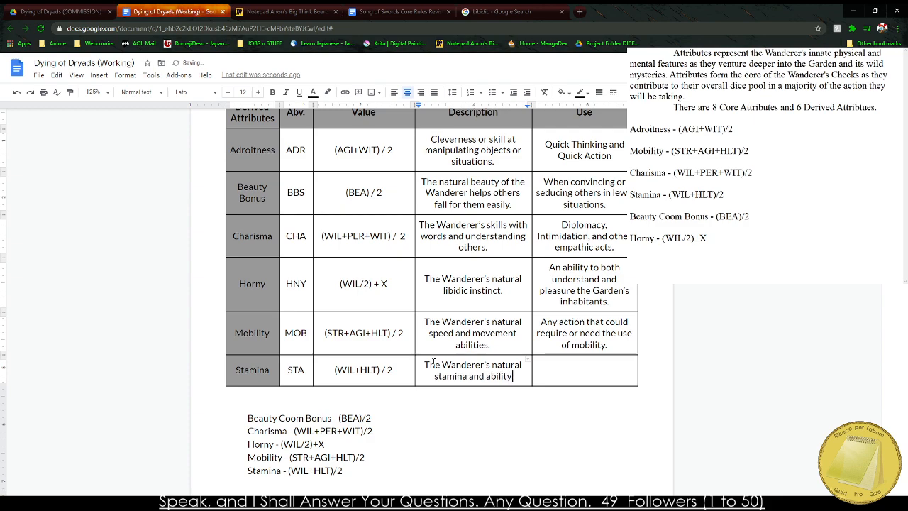
key(BackSpace)
key(BackSpace)
key(BackSpace)
key(BackSpace)
key(BackSpace)
key(BackSpace)
key(BackSpace)
text(inabilit)
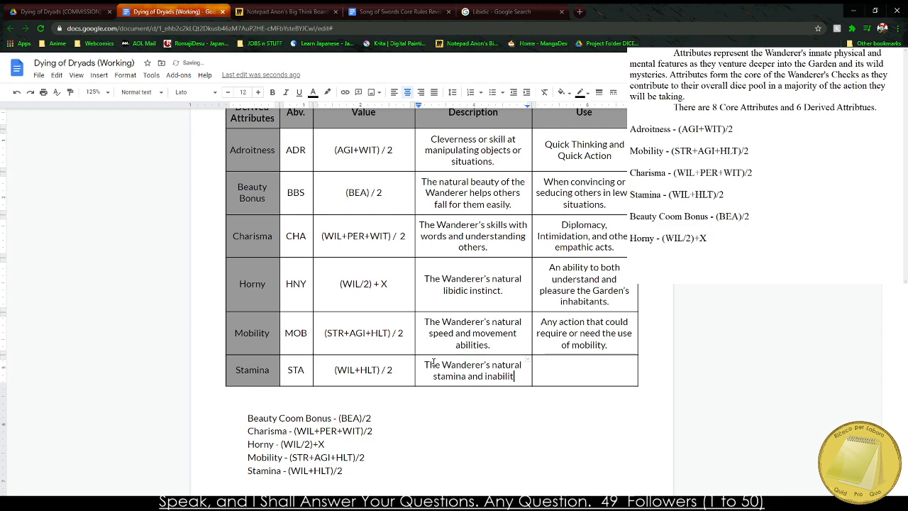
text(y to be fatigued.)
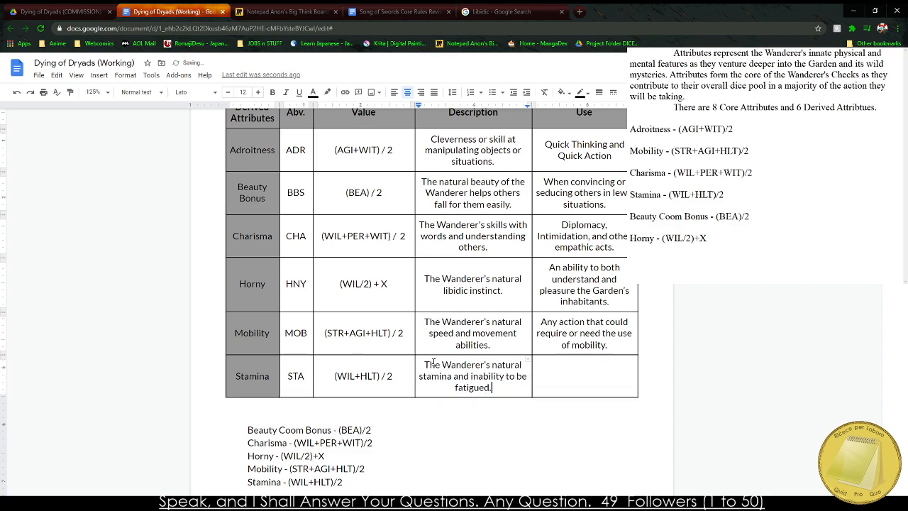
Enter "When in stressful or tiring situations to resist the effects." as the use of Stamina.
key(Tab)
text(Not used)
text(, but)
key(BackSpace)
key(BackSpace)
key(BackSpace)
key(BackSpace)
key(BackSpace)
key(BackSpace)
key(BackSpace)
key(BackSpace)
key(BackSpace)
key(BackSpace)
key(BackSpace)
key(BackSpace)
key(BackSpace)
key(BackSpace)
text(When in stressful)
key(BackSpace)
key(BackSpace)
text(ul or tiring)
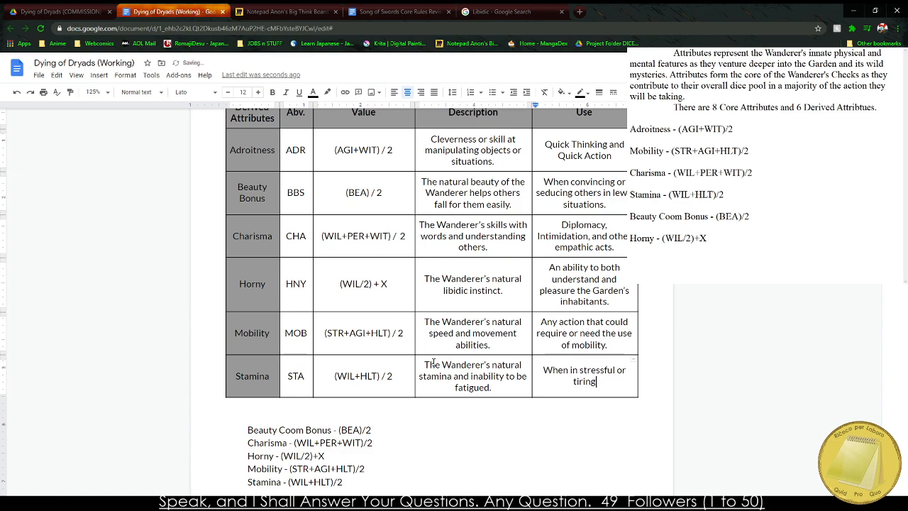
text( situations to resis)
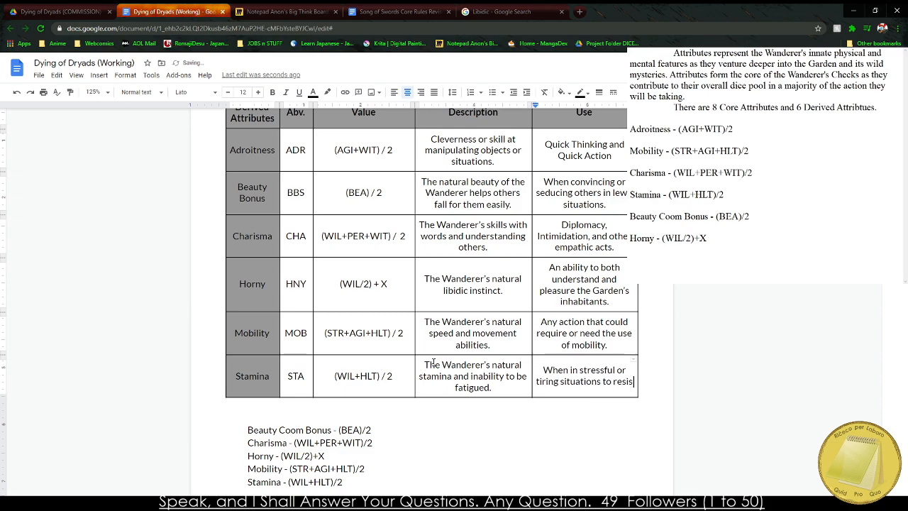
text(t the effects.)
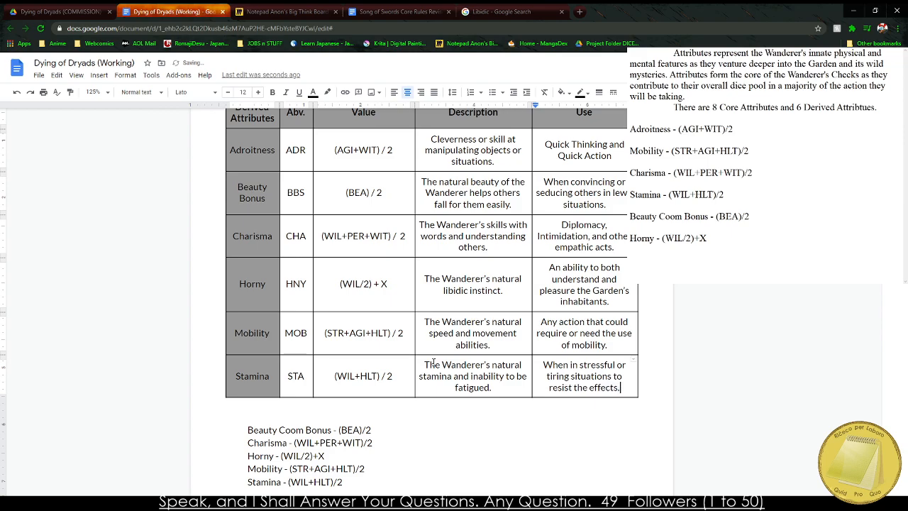
Delete the leftover list of formulas, from Beauty Coom Bonus to Stamina, beneath the derived attributes table.
scroll(339, 368, down, 2)
drag(246, 266, 402, 365)
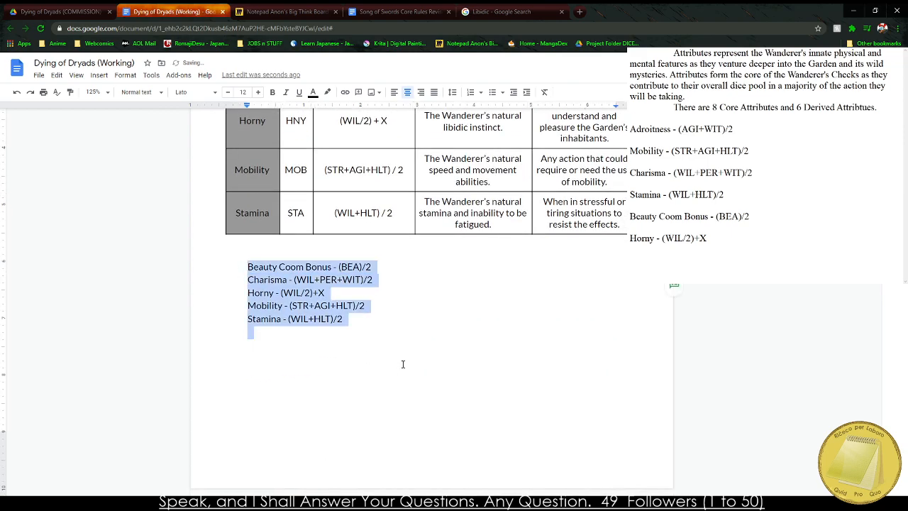
key(BackSpace)
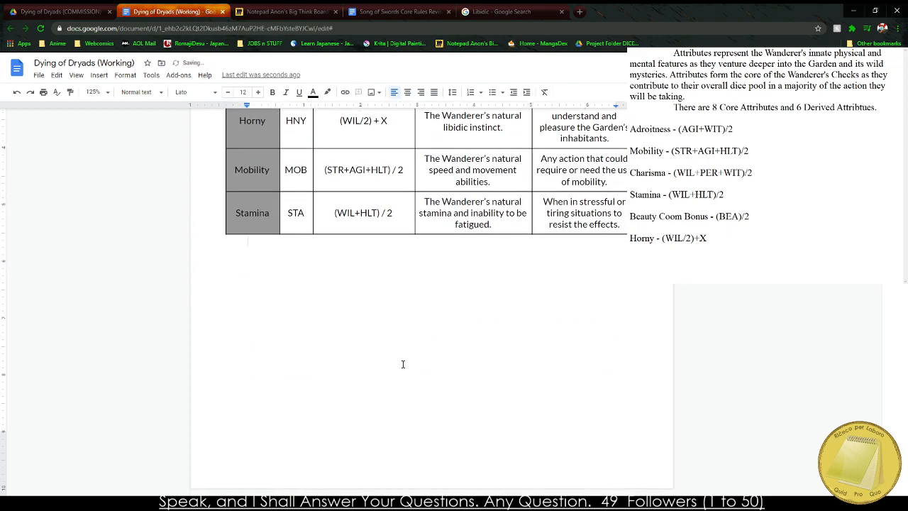
Review the derived attributes table, the attribute cost table and the PCP charts, including the Skills column.
scroll(403, 363, up, 3)
click(271, 504)
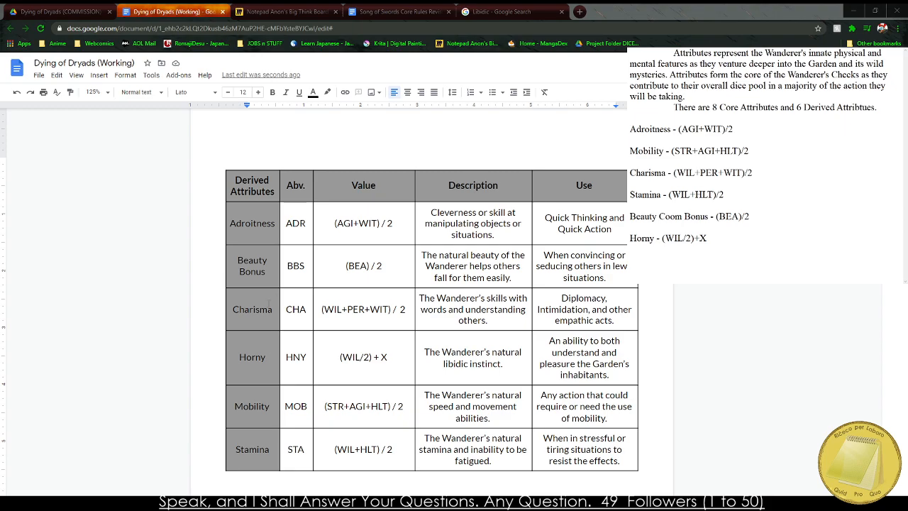
scroll(400, 244, up, 20)
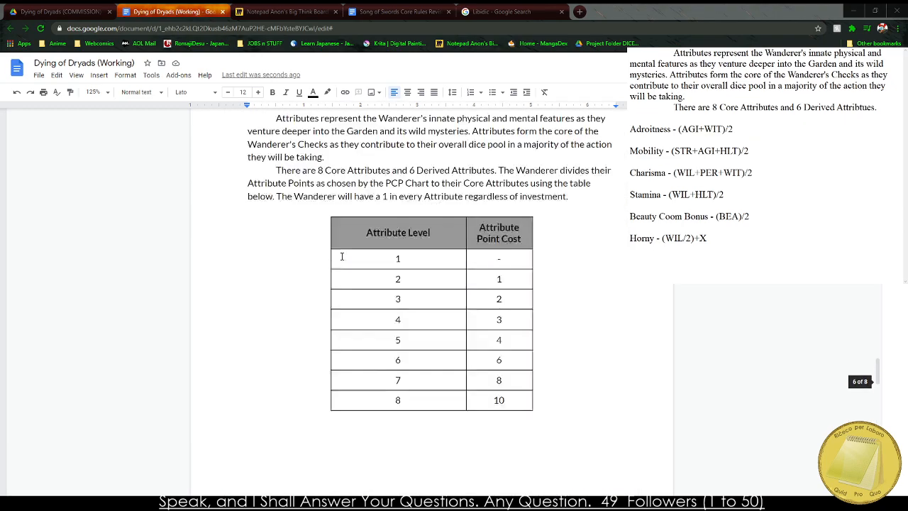
scroll(332, 257, up, 4)
click(266, 332)
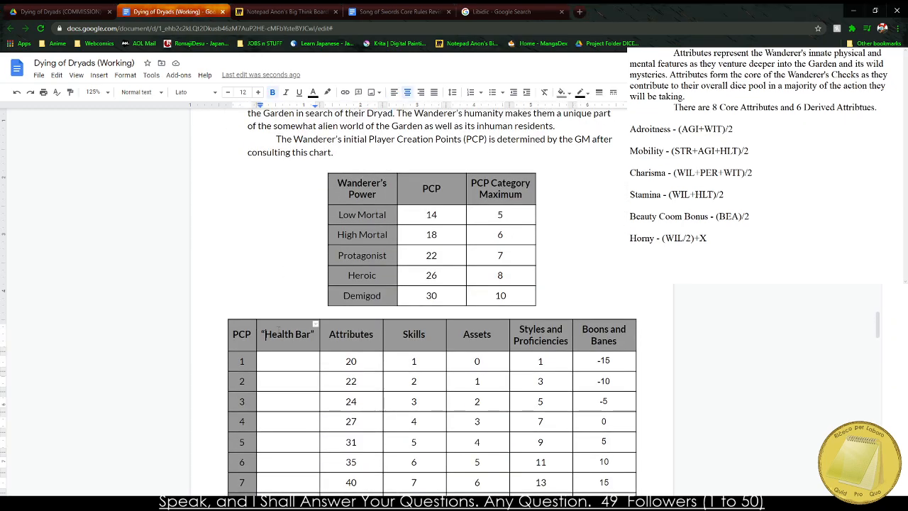
scroll(293, 308, down, 2)
drag(398, 241, 404, 428)
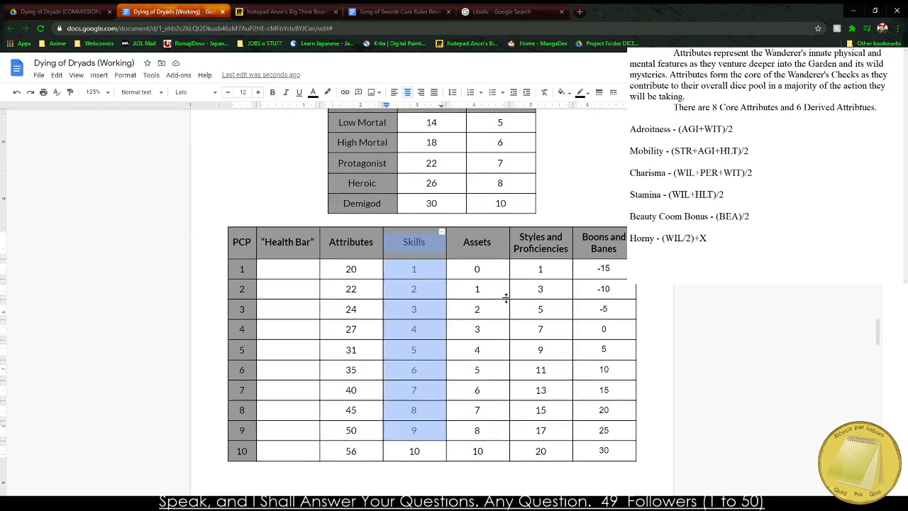
Remove the "Attribute Points can remain unchanged from Revised" bullet from the Character Creation notes under the table of contents.
scroll(504, 298, up, 20)
scroll(490, 302, up, 15)
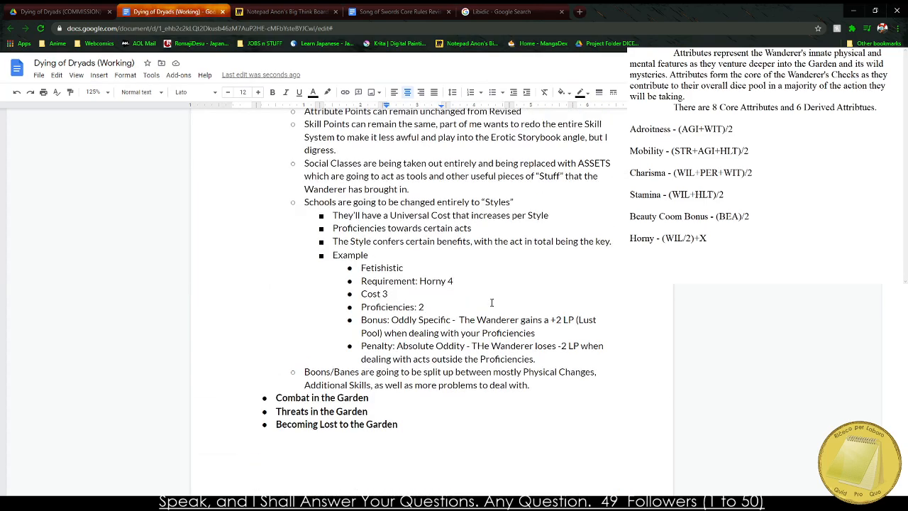
scroll(293, 263, down, 5)
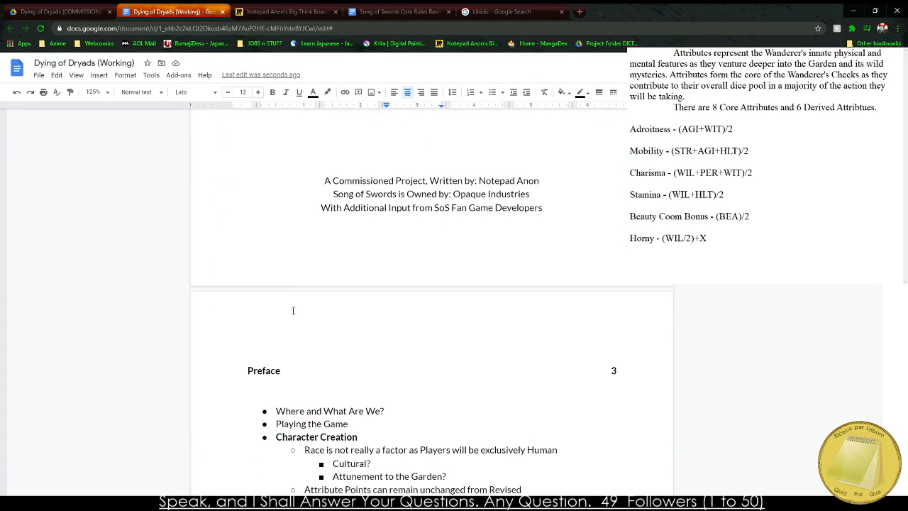
click(270, 371)
click(236, 368)
scroll(241, 369, down, 5)
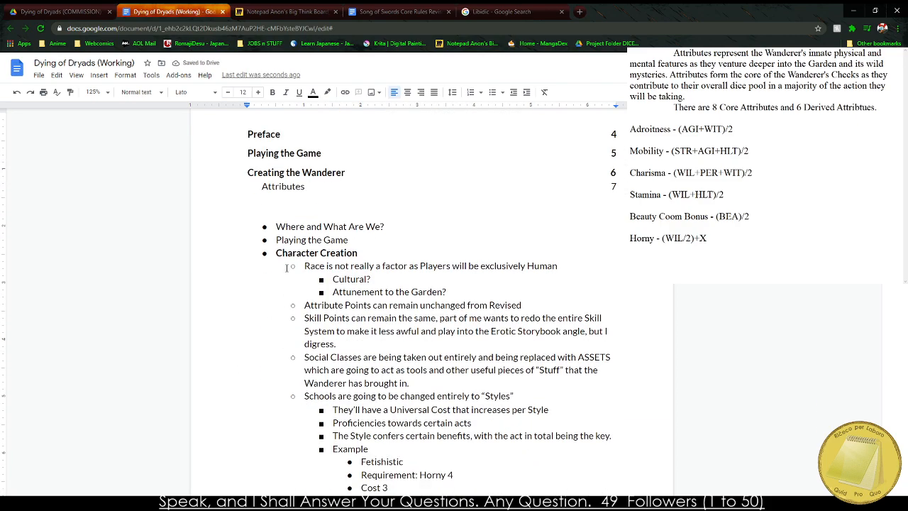
drag(313, 307, 526, 306)
key(BackSpace)
key(BackSpace)
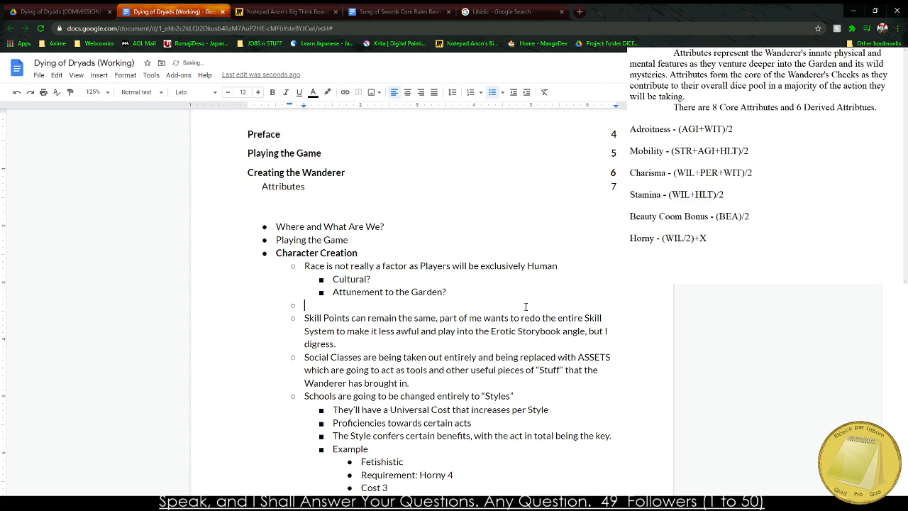
key(BackSpace)
key(BackSpace)
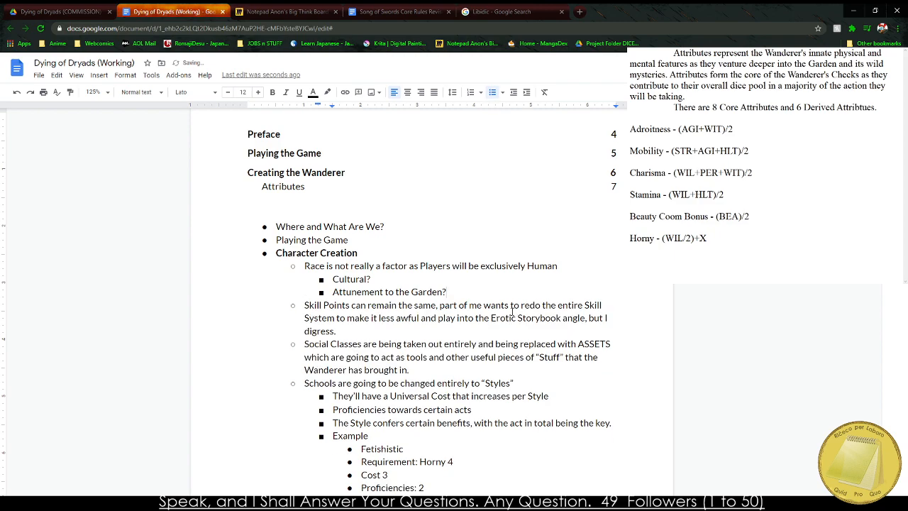
Examine the remaining Character Creation notes on skills, assets, styles and boons, and the Garden headings that follow them.
scroll(512, 311, down, 5)
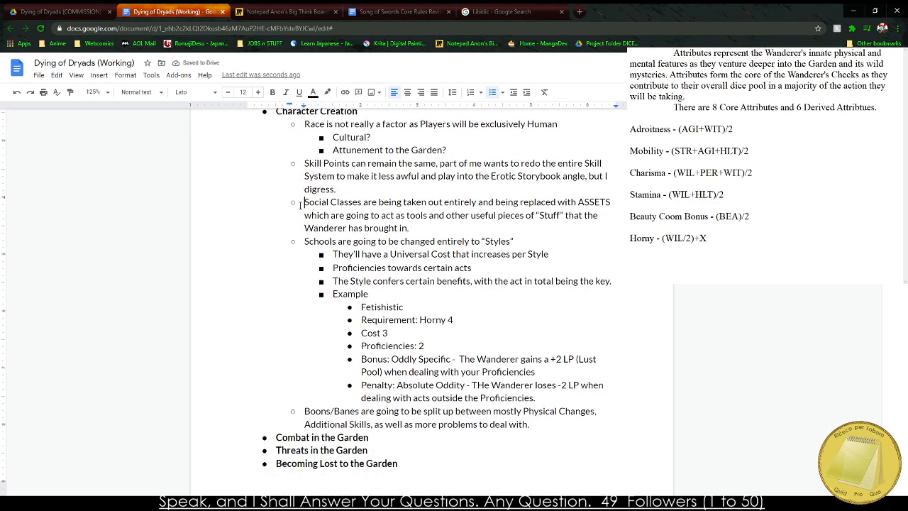
drag(304, 205, 436, 217)
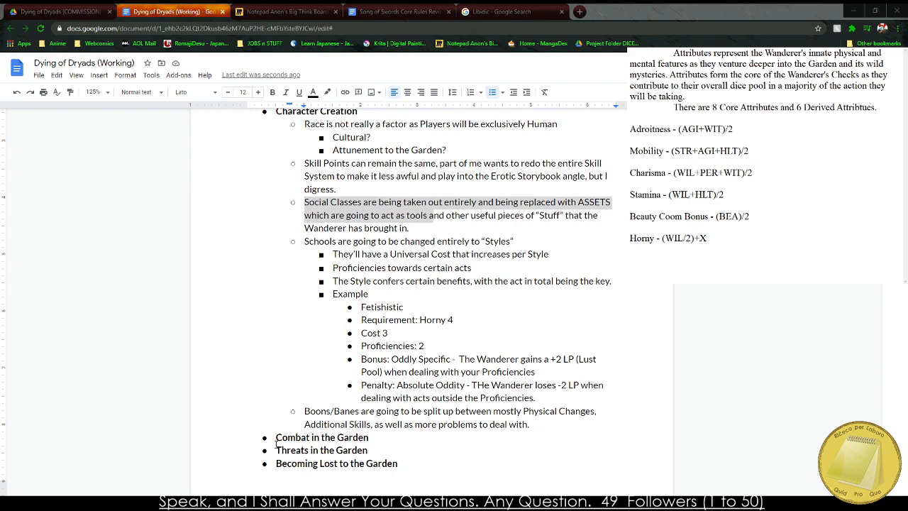
click(289, 310)
scroll(288, 252, up, 1)
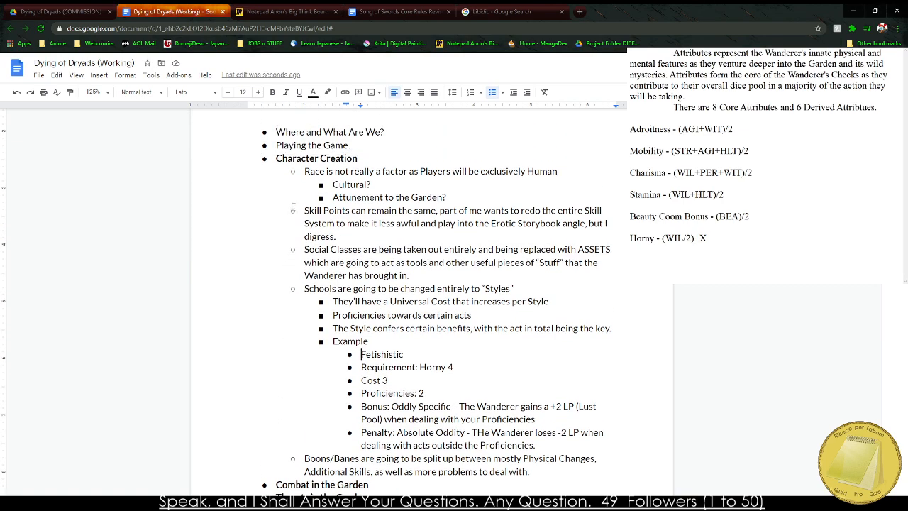
drag(332, 204, 595, 473)
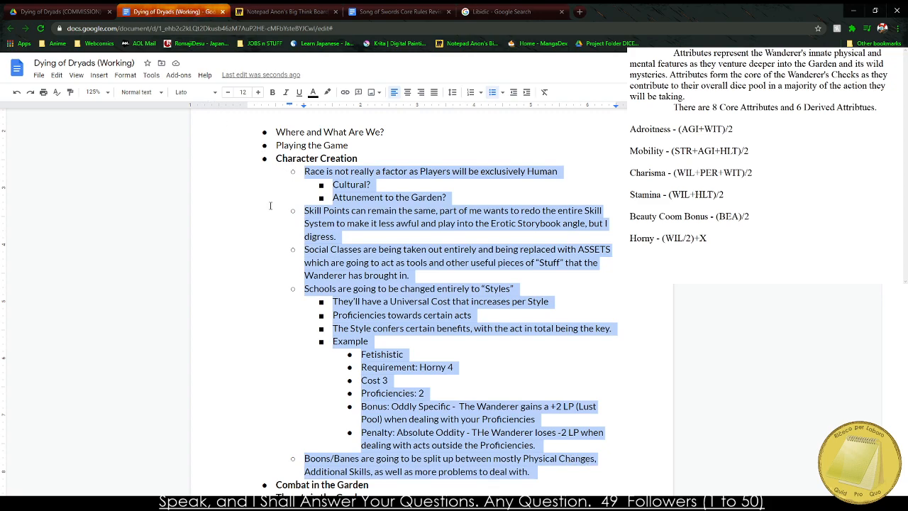
scroll(290, 339, down, 2)
drag(276, 342, 373, 342)
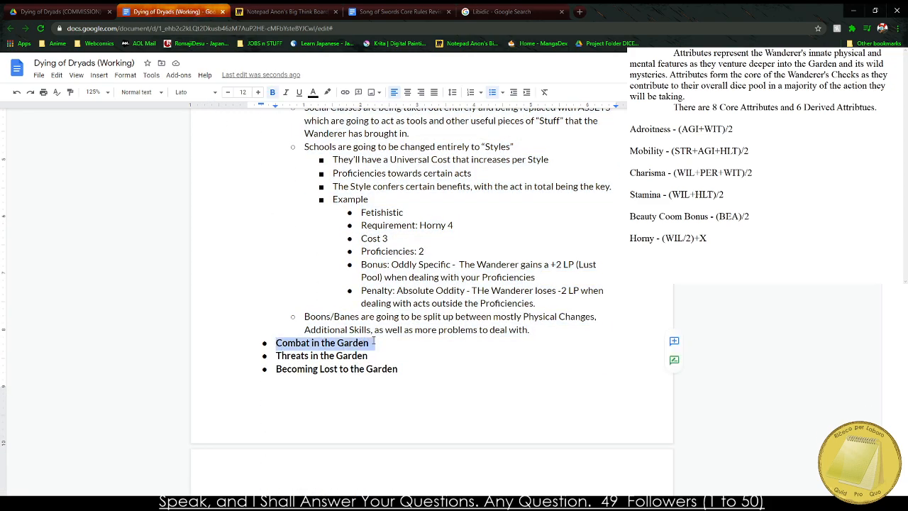
scroll(286, 470, down, 2)
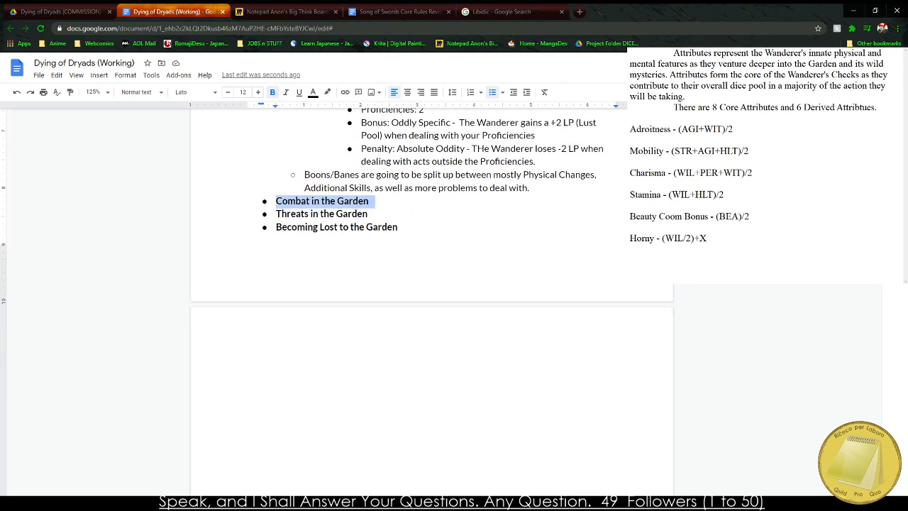
Look over the rulebook pages from the preface and its illustration through the PCP charts to the Attributes section.
click(302, 376)
scroll(323, 346, down, 1)
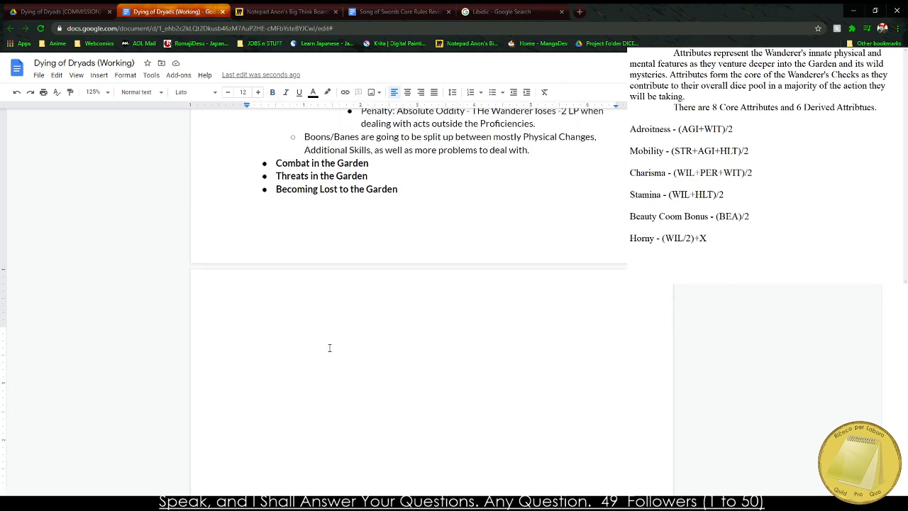
scroll(333, 346, down, 6)
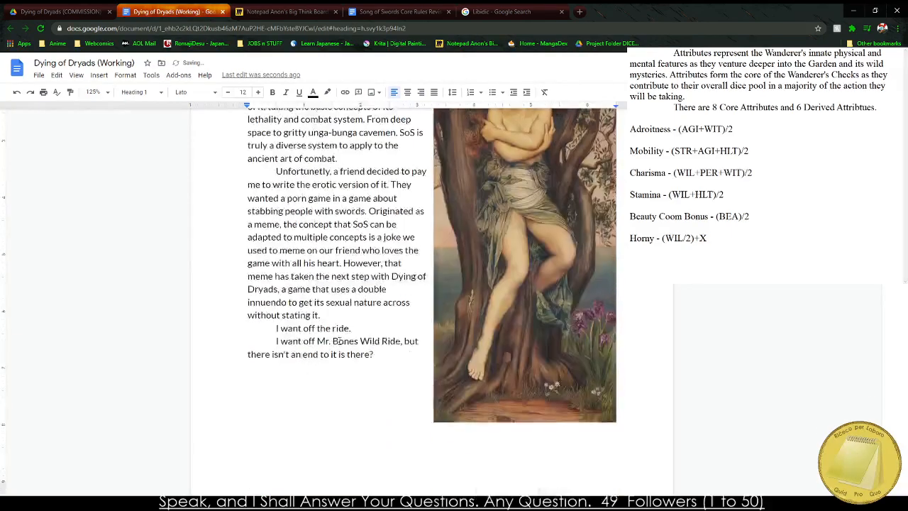
scroll(354, 340, down, 3)
scroll(374, 336, up, 5)
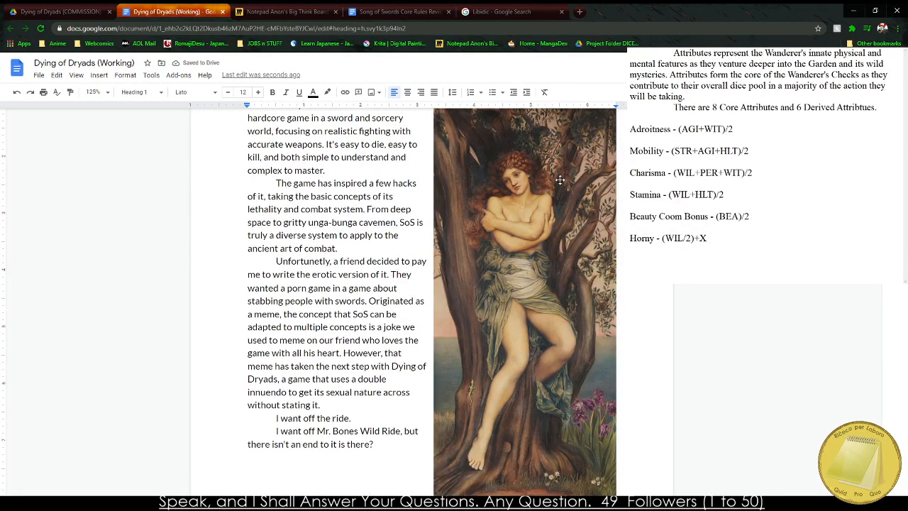
scroll(461, 212, down, 10)
scroll(482, 196, down, 11)
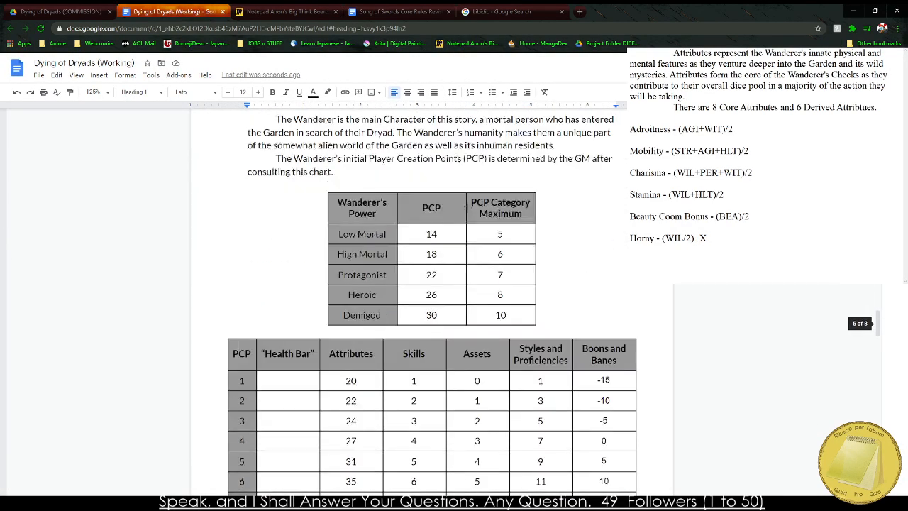
scroll(445, 210, up, 6)
scroll(431, 216, up, 3)
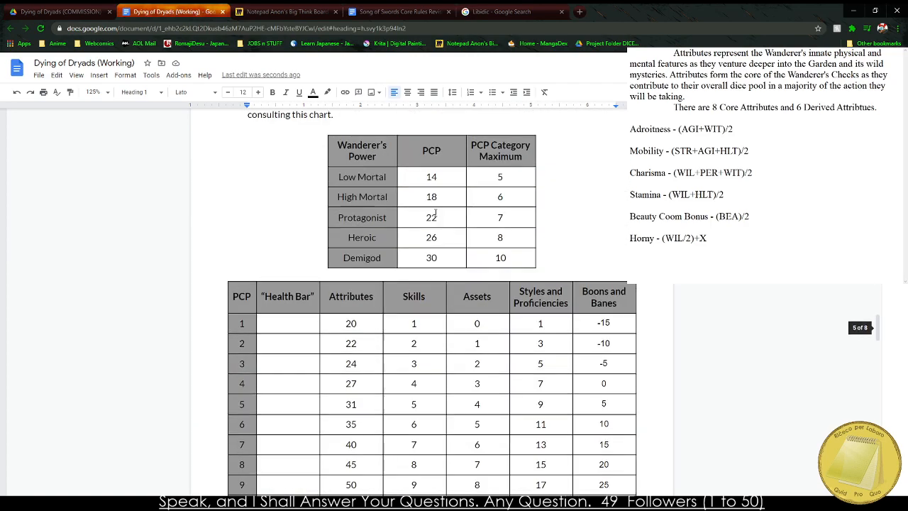
scroll(385, 248, down, 10)
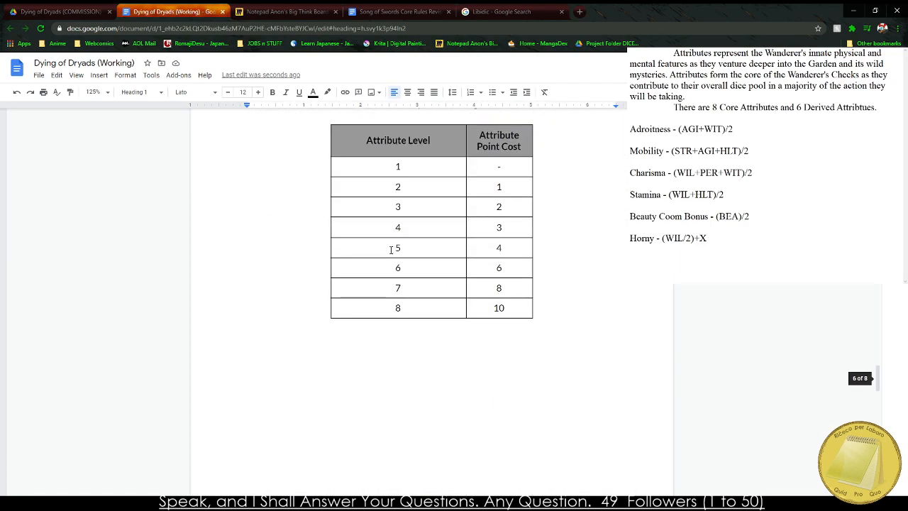
scroll(375, 251, down, 5)
scroll(411, 257, up, 8)
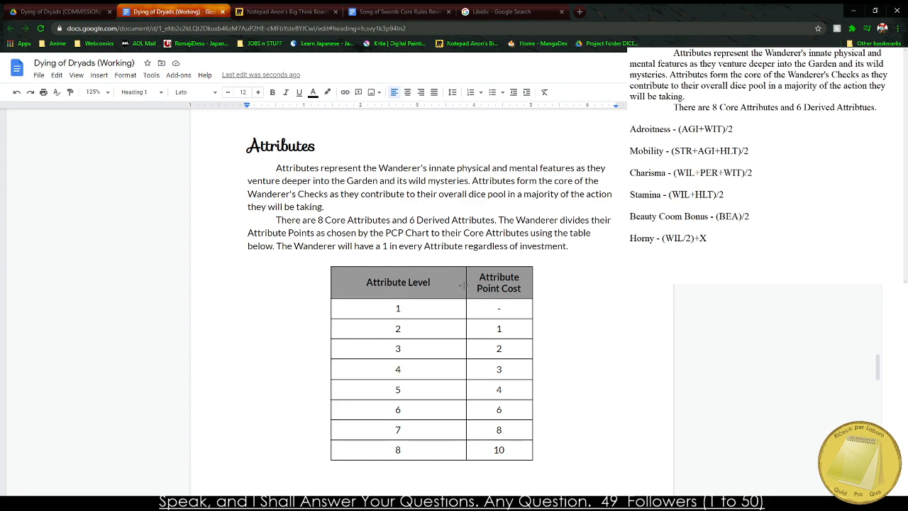
Narrow both columns of the attribute cost table so the Attribute Level and Attribute Point Cost headers each wrap onto two lines.
drag(464, 285, 422, 286)
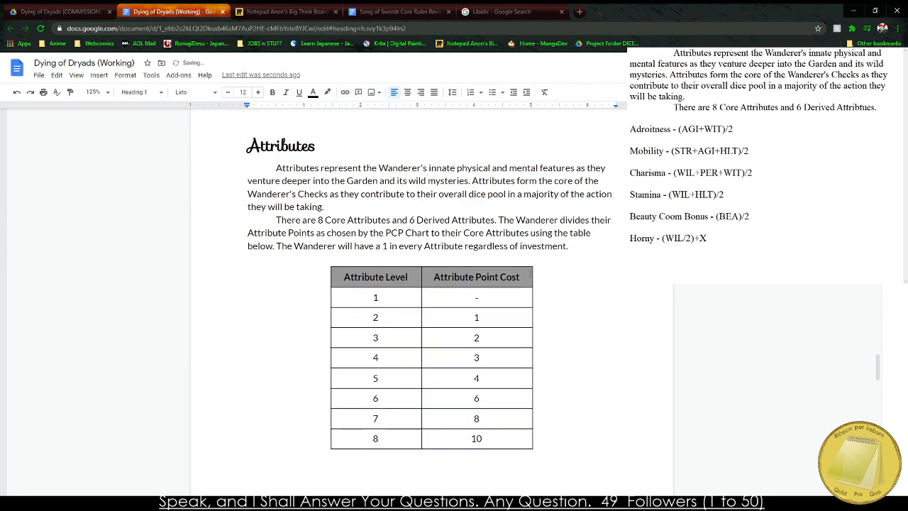
drag(533, 284, 505, 282)
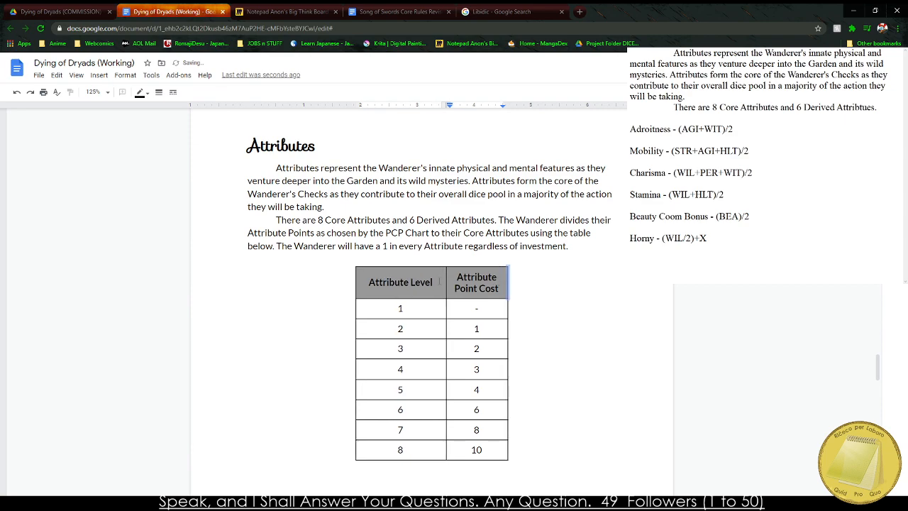
drag(446, 277, 415, 282)
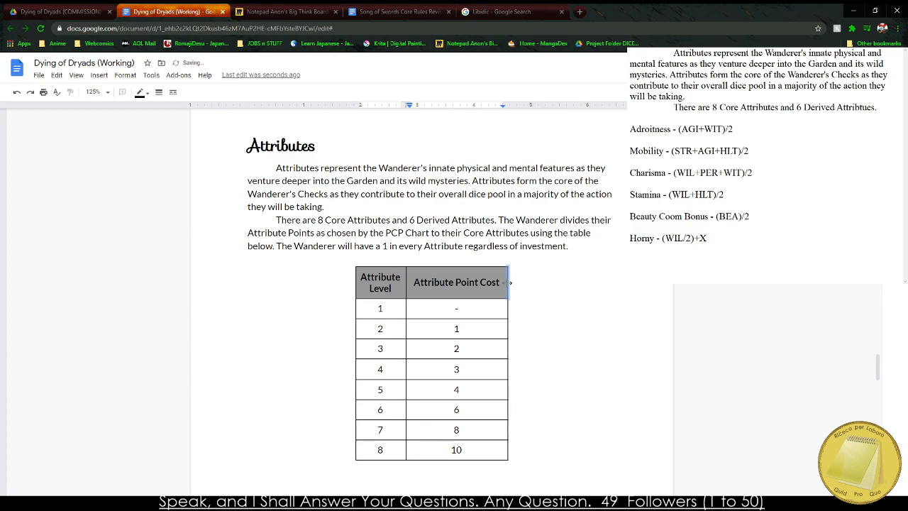
mouse_move(504, 284)
mouse_down()
mouse_move(456, 290)
mouse_move(492, 285)
mouse_up()
Review the resized attribute cost table together with the Core Attributes and Derived Attributes tables on the following pages.
scroll(502, 284, up, 2)
scroll(426, 273, down, 4)
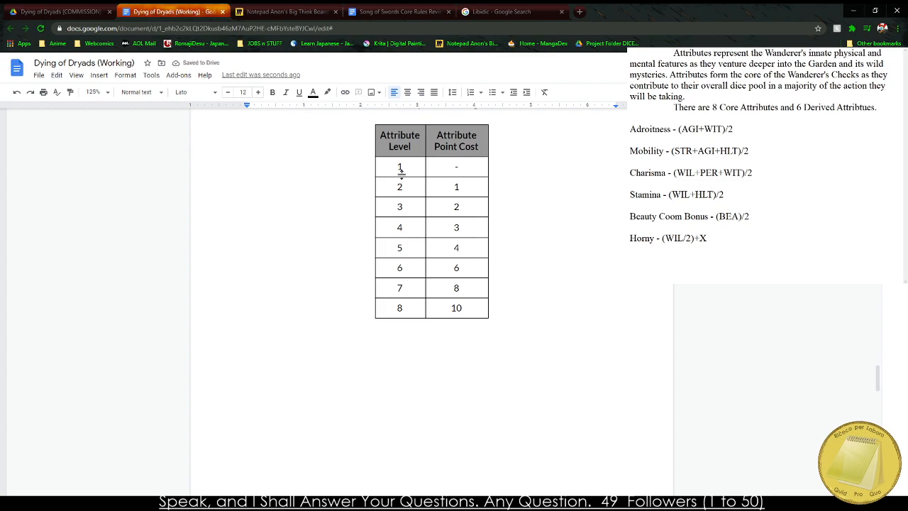
scroll(375, 237, down, 10)
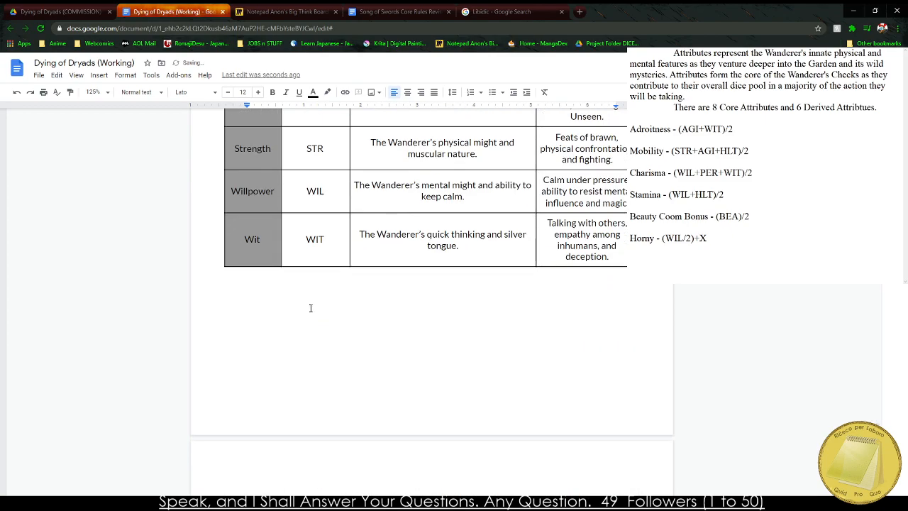
scroll(311, 307, down, 5)
scroll(305, 286, up, 8)
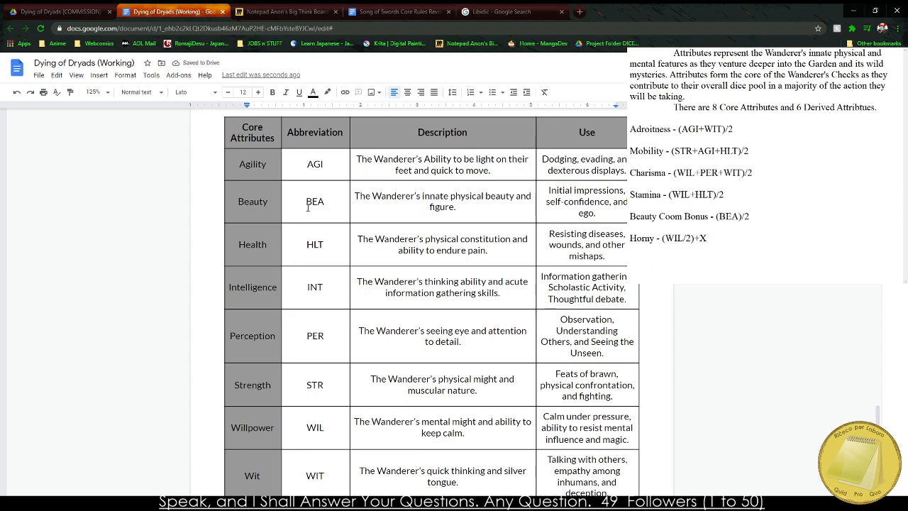
scroll(319, 170, down, 8)
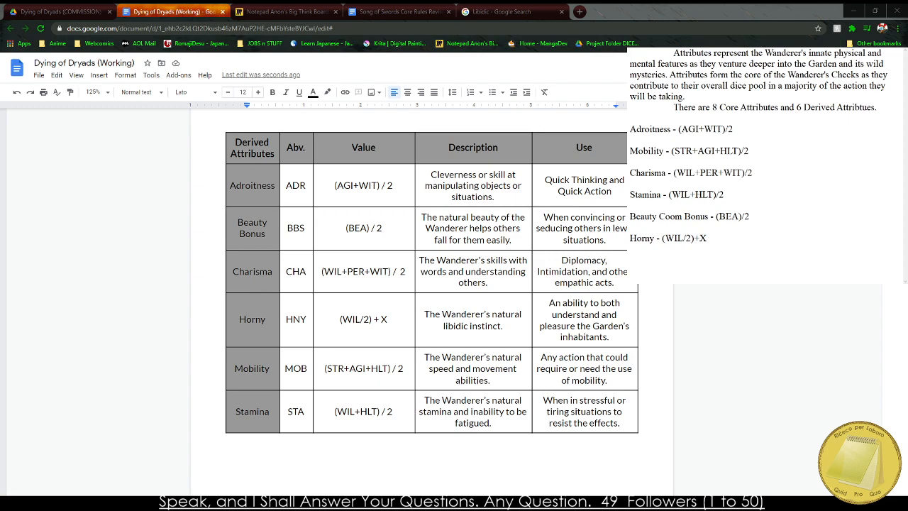
click(353, 185)
scroll(361, 381, up, 10)
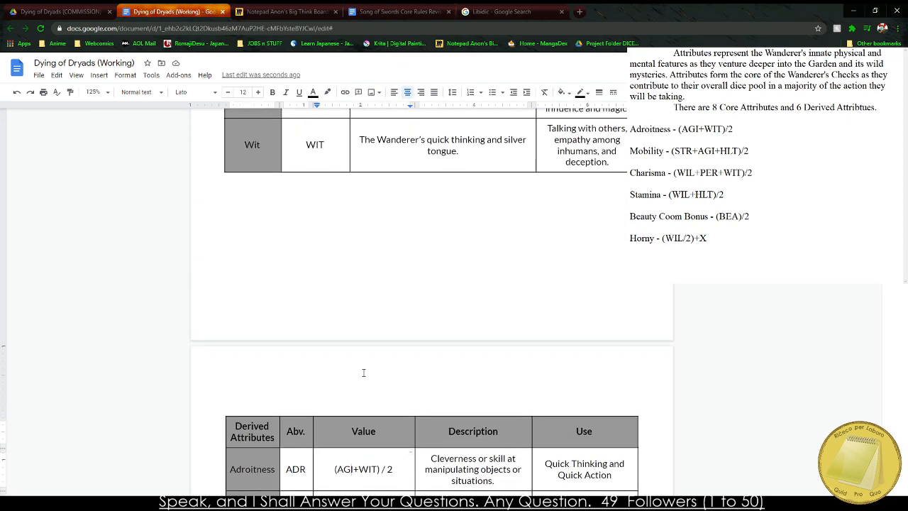
scroll(364, 351, up, 15)
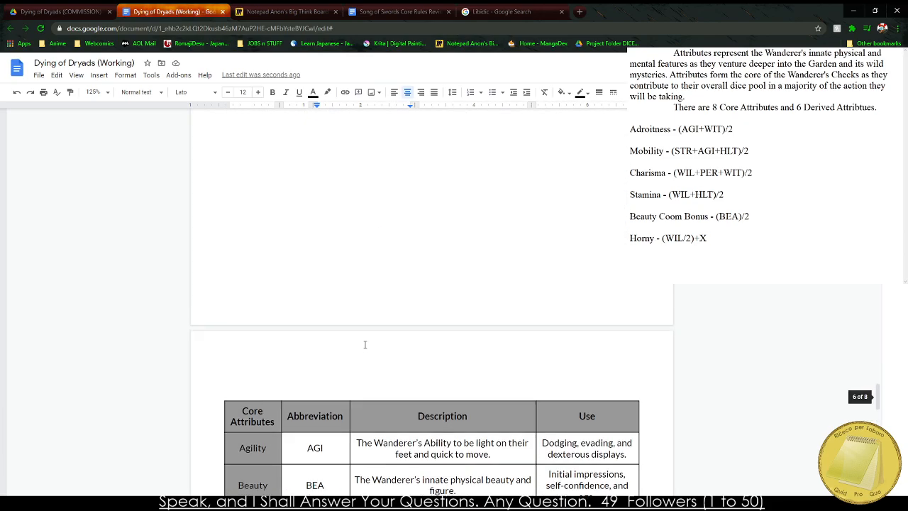
scroll(364, 330, down, 20)
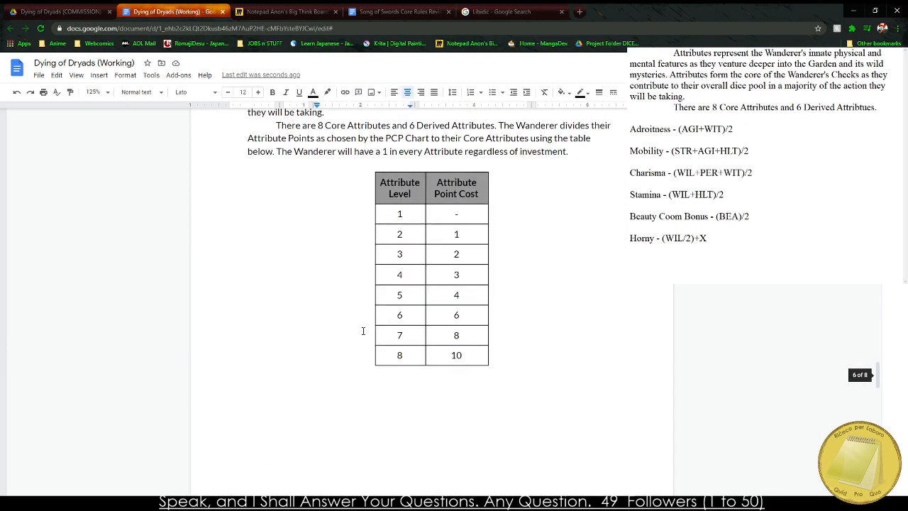
scroll(352, 331, down, 4)
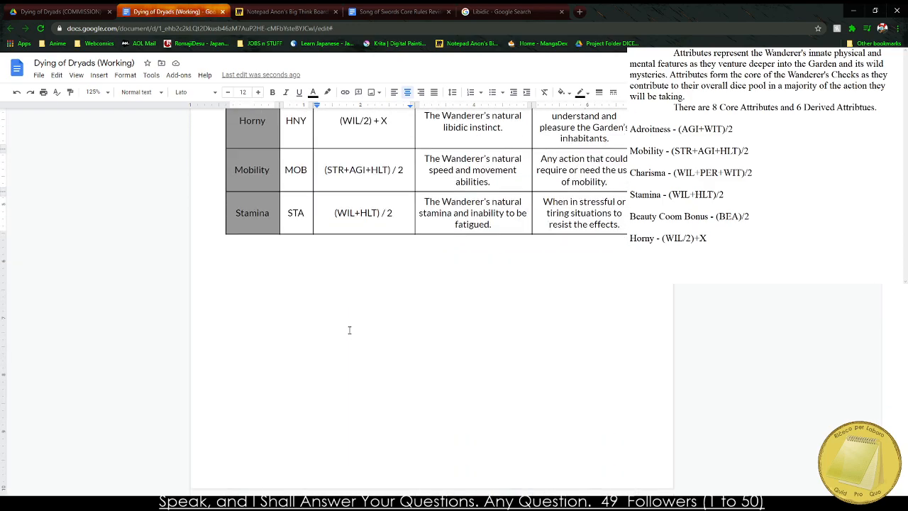
scroll(344, 325, up, 20)
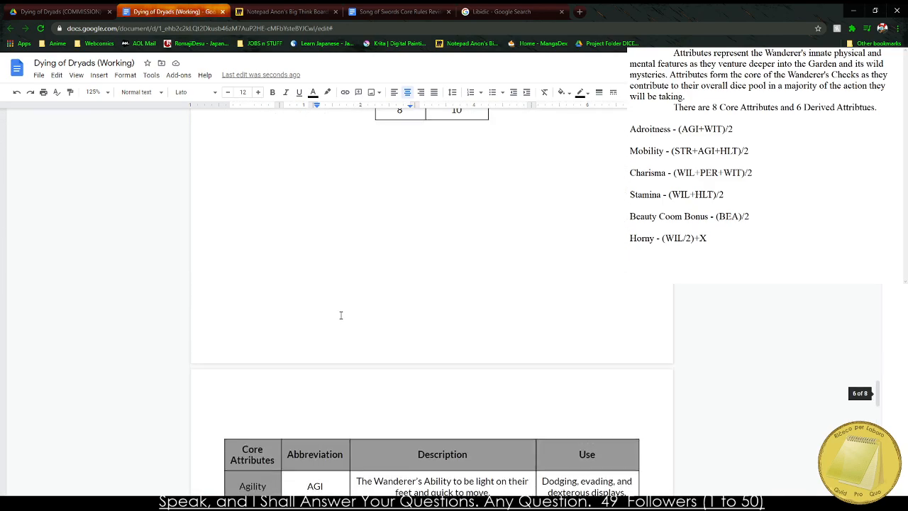
scroll(336, 312, down, 4)
scroll(328, 312, up, 4)
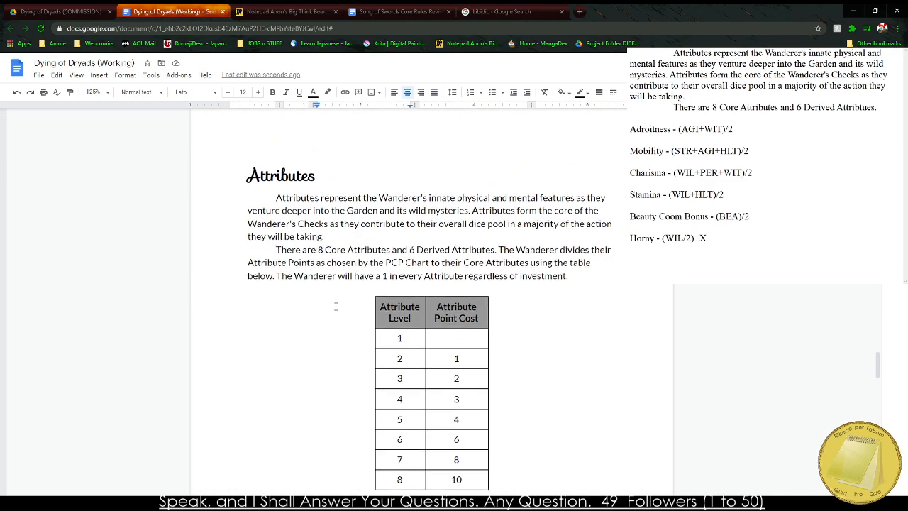
Return to the Character Creation planning notes and go over the bullets on race, Skill Points and Social Classes.
scroll(302, 263, up, 20)
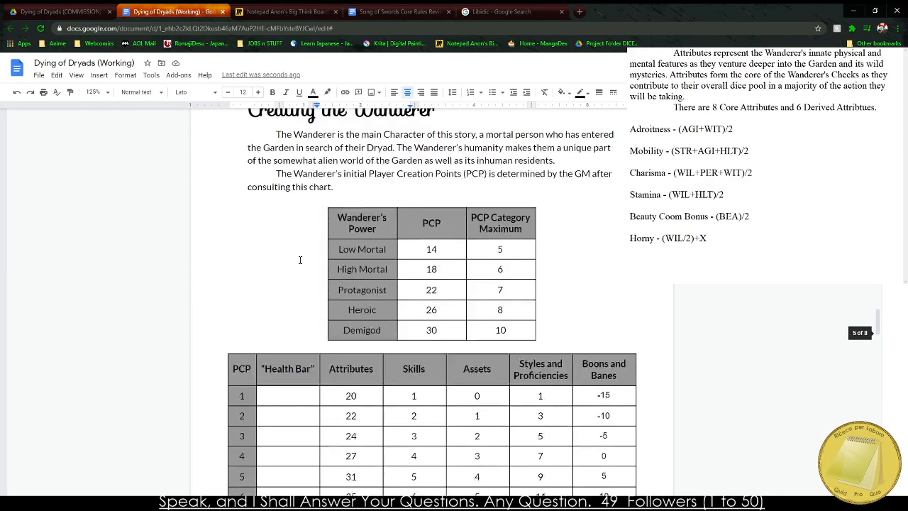
scroll(300, 261, up, 20)
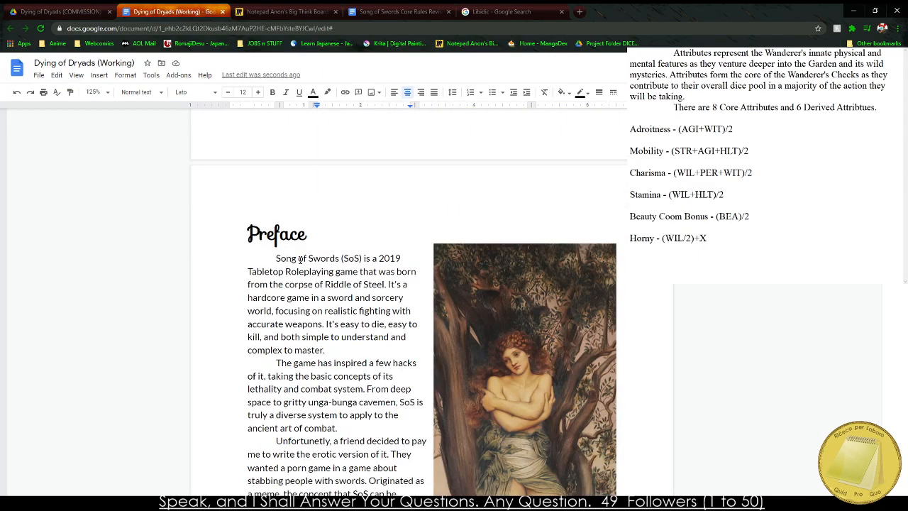
scroll(261, 359, down, 3)
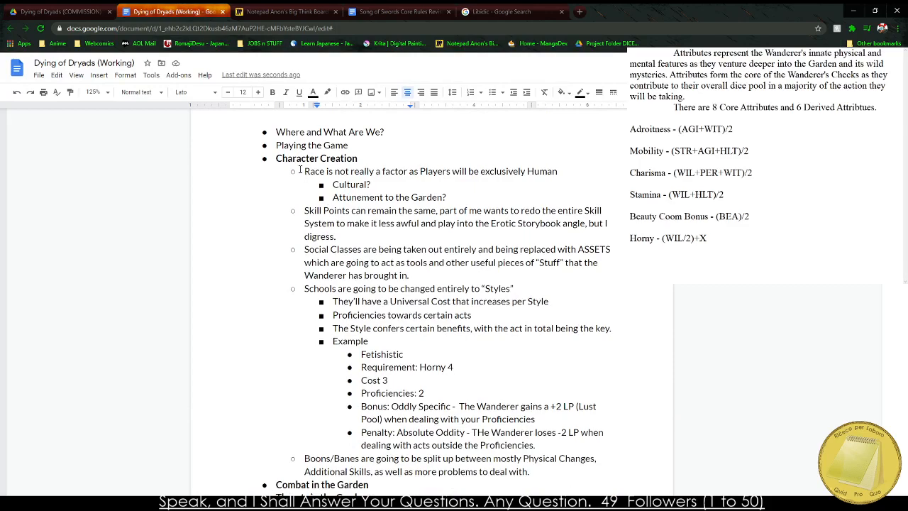
drag(300, 170, 493, 193)
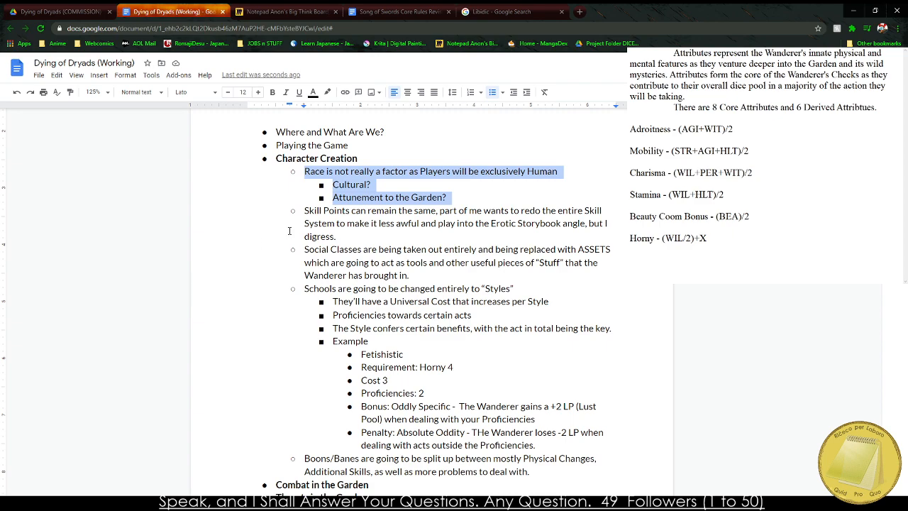
drag(301, 175, 399, 238)
drag(305, 249, 303, 171)
click(429, 265)
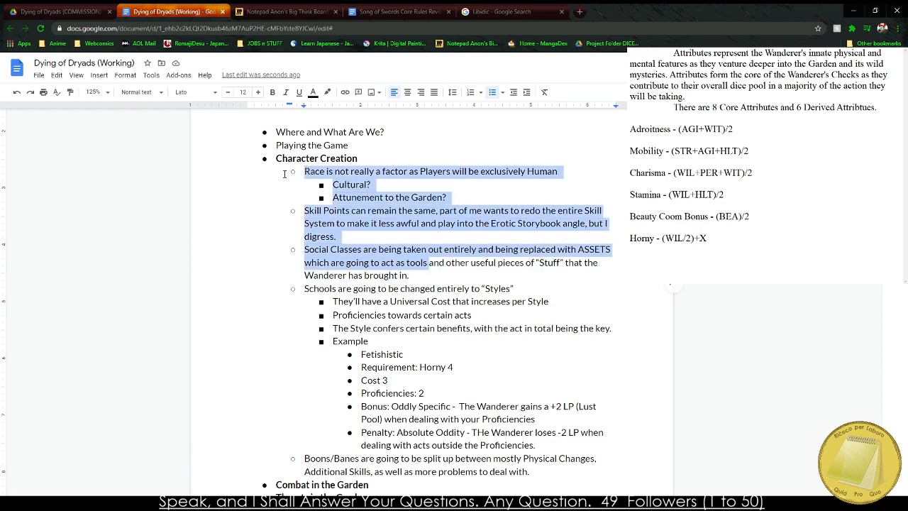
click(307, 210)
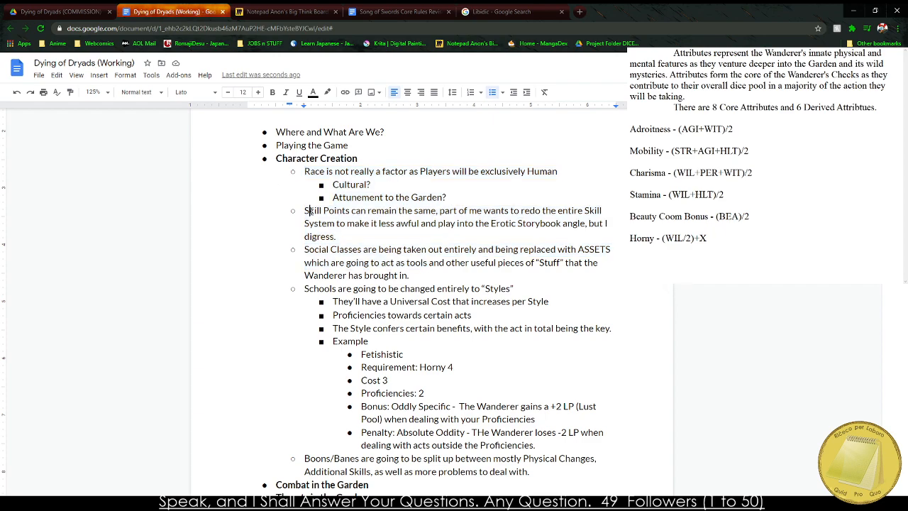
drag(305, 210, 348, 236)
click(341, 236)
Switch to the Song of Swords Core Rules PDF and go to the Skills chapter through its table of contents.
click(373, 500)
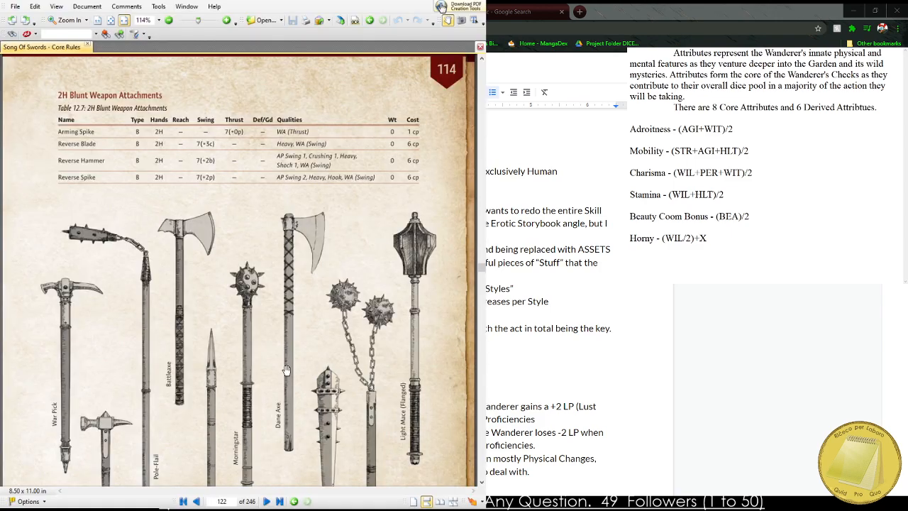
middle_click(245, 405)
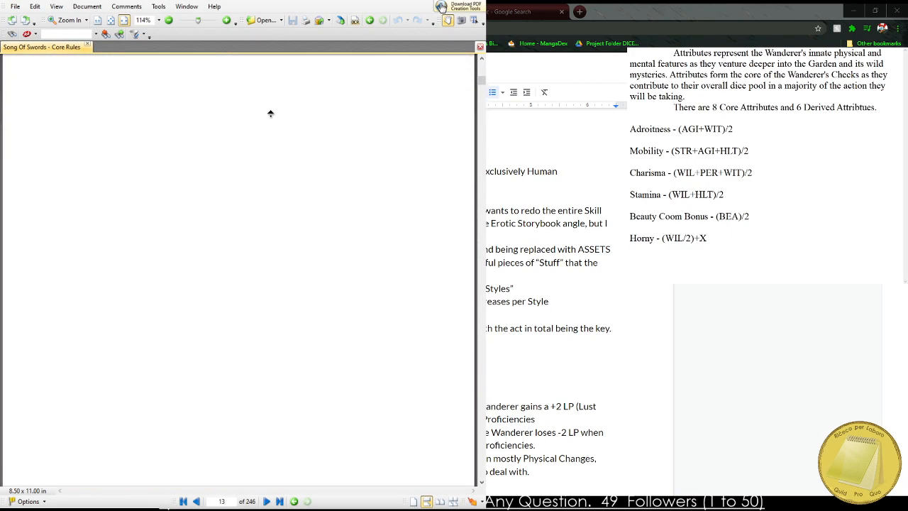
middle_click(291, 241)
scroll(277, 243, down, 10)
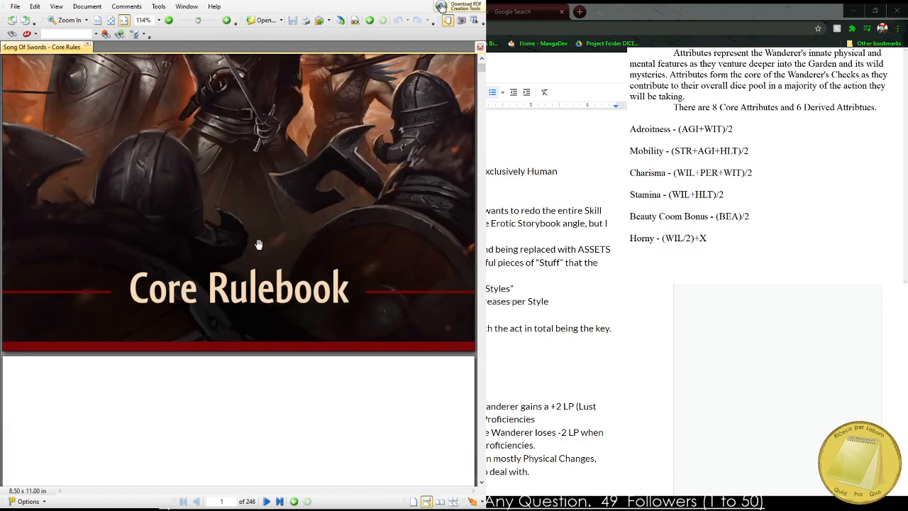
middle_click(225, 264)
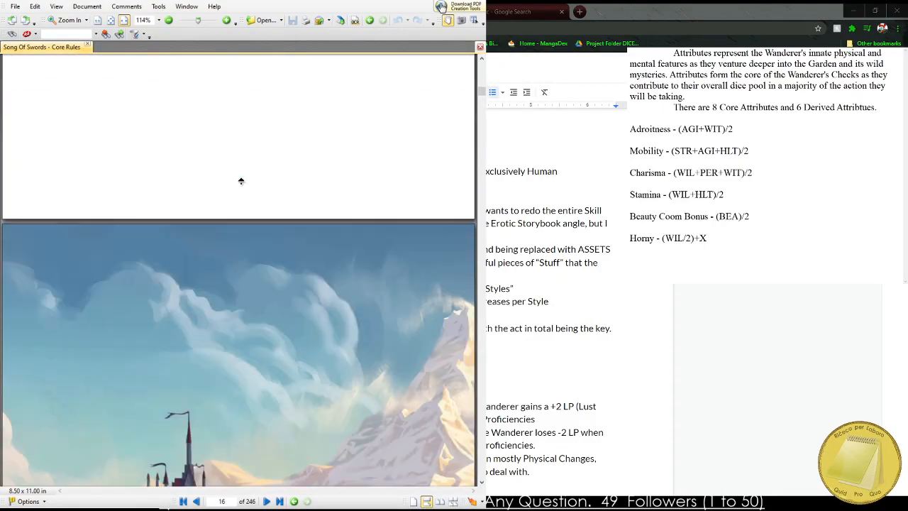
middle_click(242, 184)
scroll(252, 247, up, 10)
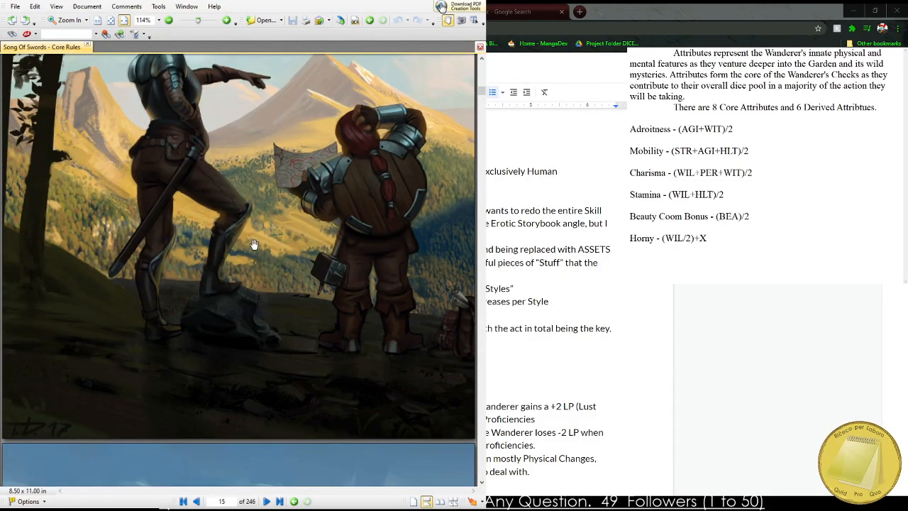
scroll(230, 223, up, 5)
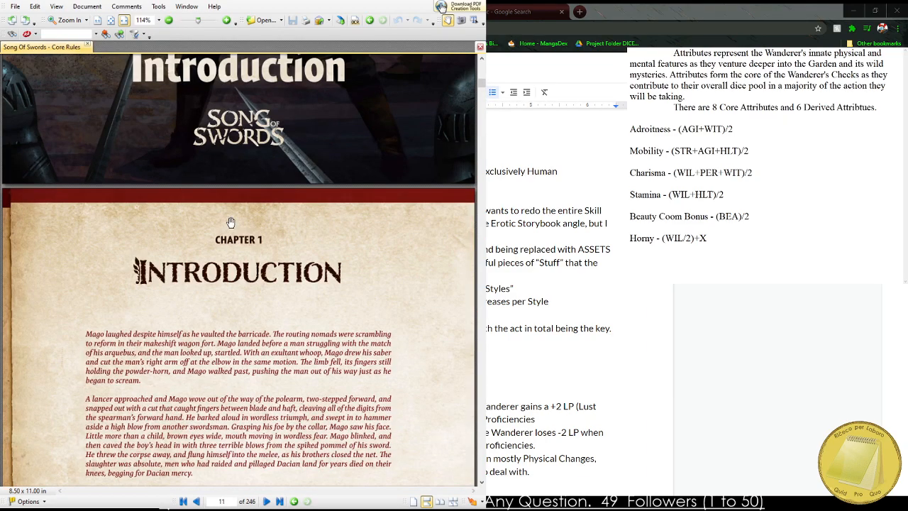
scroll(231, 222, up, 5)
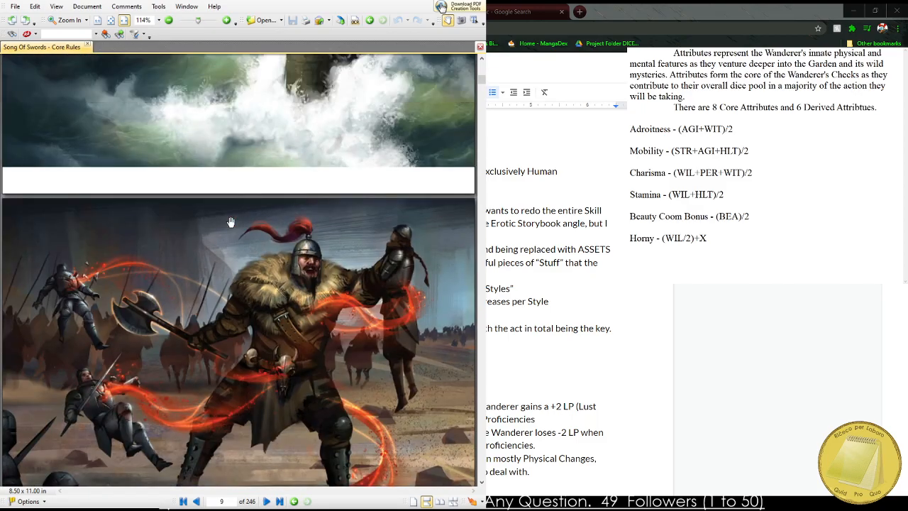
scroll(231, 222, up, 10)
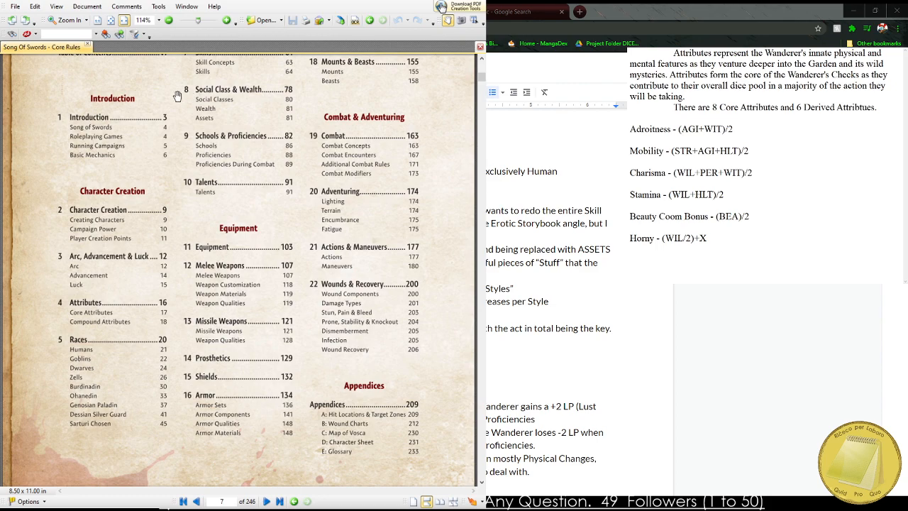
drag(177, 97, 175, 141)
click(201, 98)
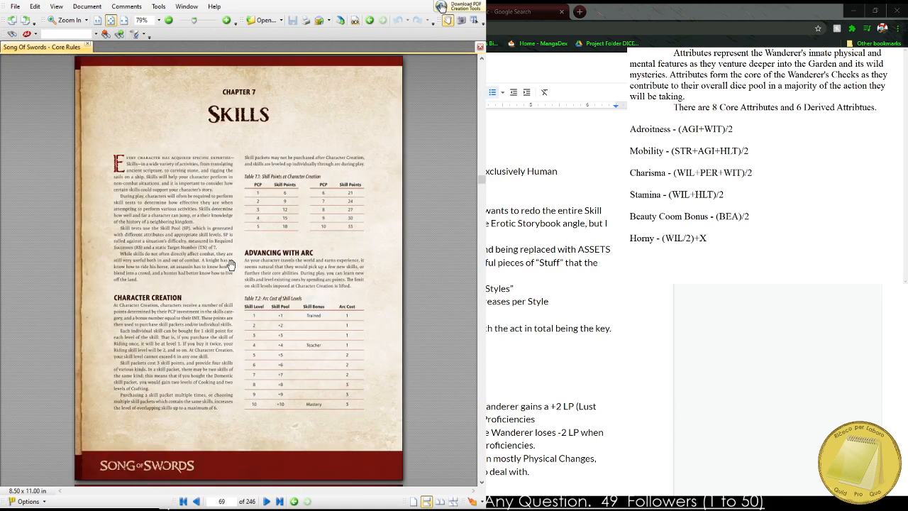
Examine the Skills chapter's skill packets, full skill list and Skill Concepts page, continuing to the individual skill descriptions.
scroll(237, 258, up, 2)
scroll(224, 293, down, 10)
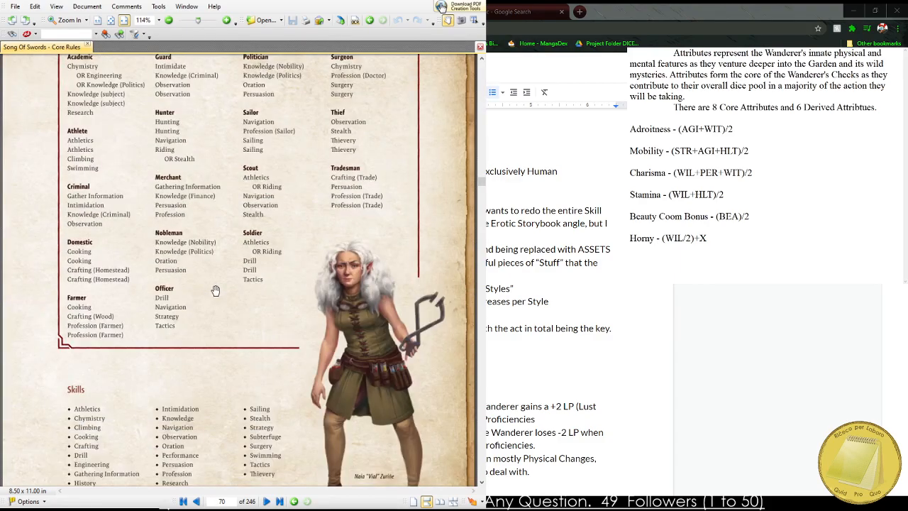
scroll(201, 276, down, 10)
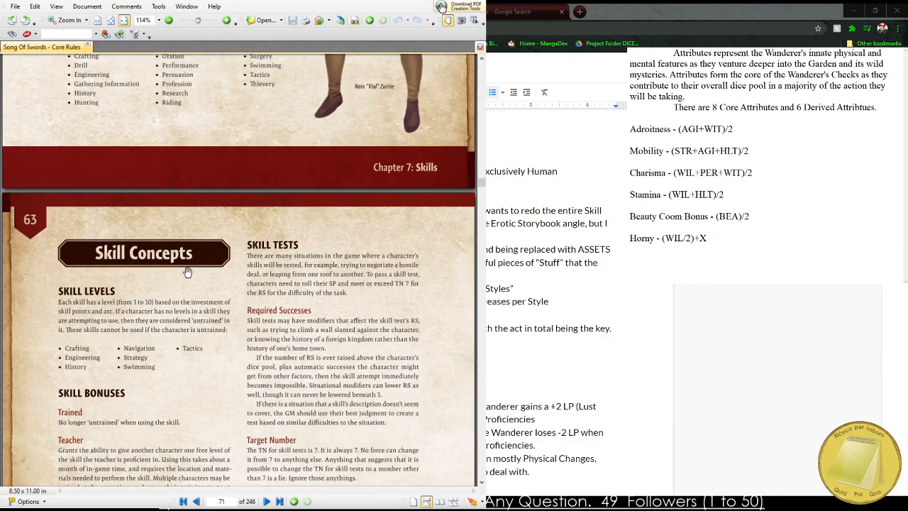
scroll(185, 274, up, 5)
scroll(178, 271, up, 3)
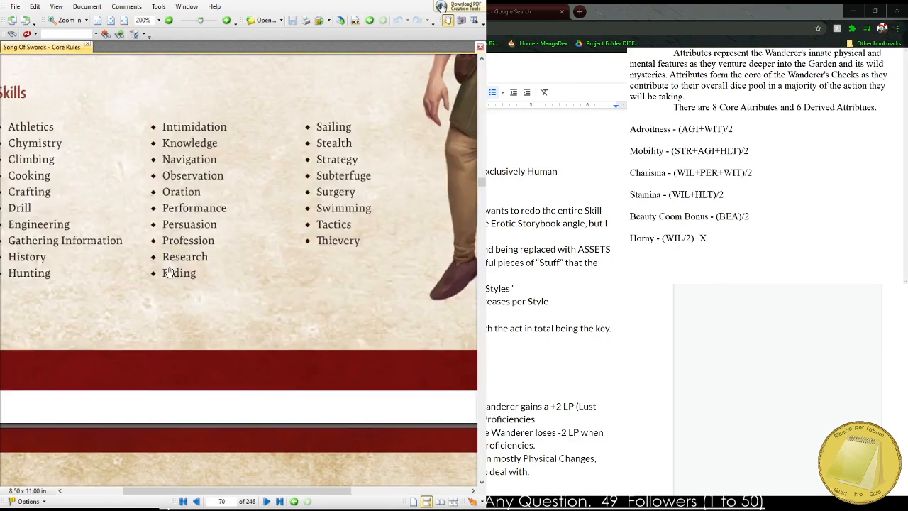
drag(149, 272, 172, 324)
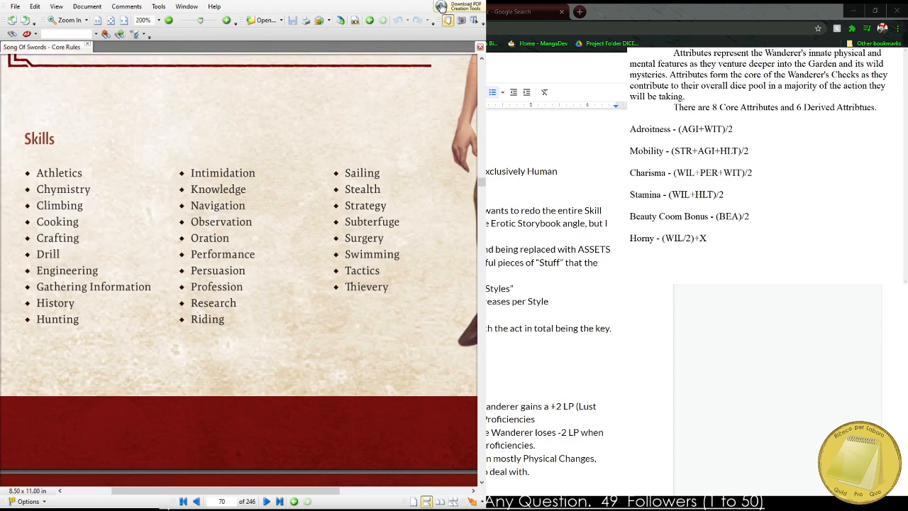
scroll(243, 243, down, 10)
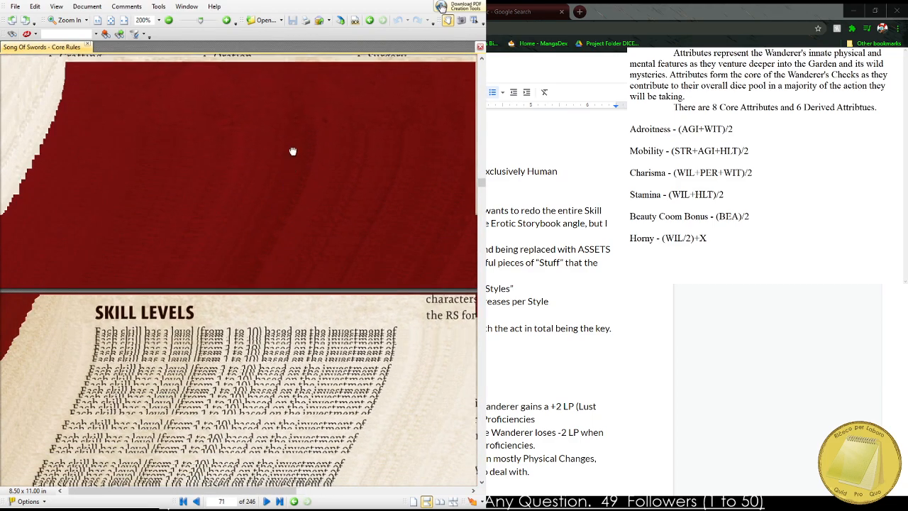
scroll(234, 177, down, 8)
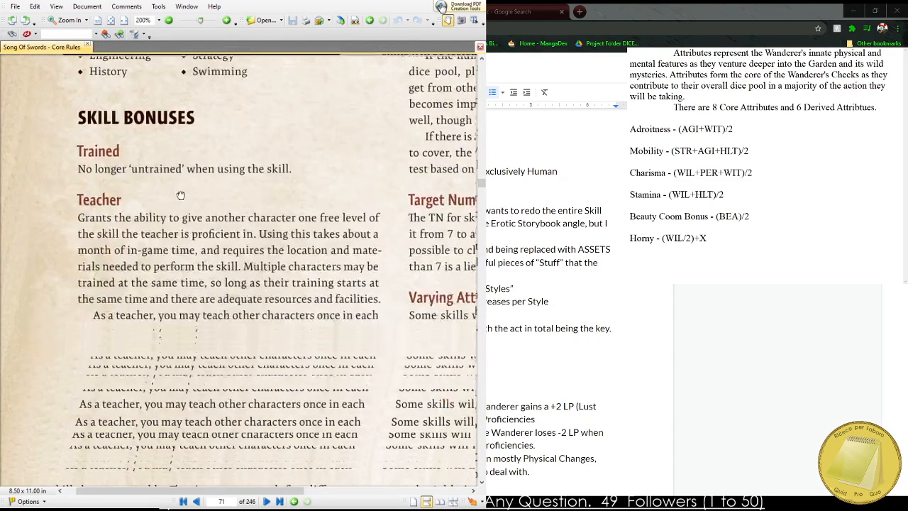
scroll(181, 195, down, 12)
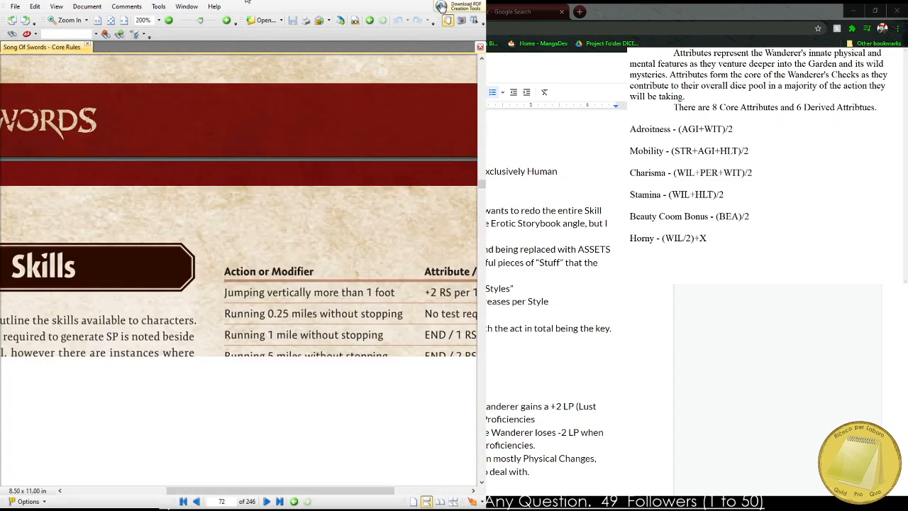
Examine the Athletics and Chymistry skill descriptions and their difficulty tables on page 72 of the Song of Swords PDF.
drag(238, 240, 300, 41)
drag(334, 348, 174, 149)
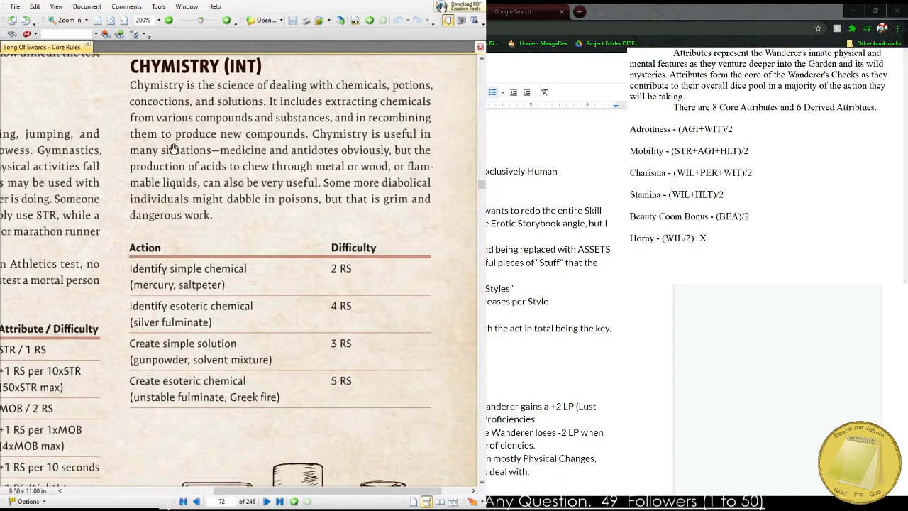
drag(189, 319, 298, 53)
drag(228, 271, 308, 291)
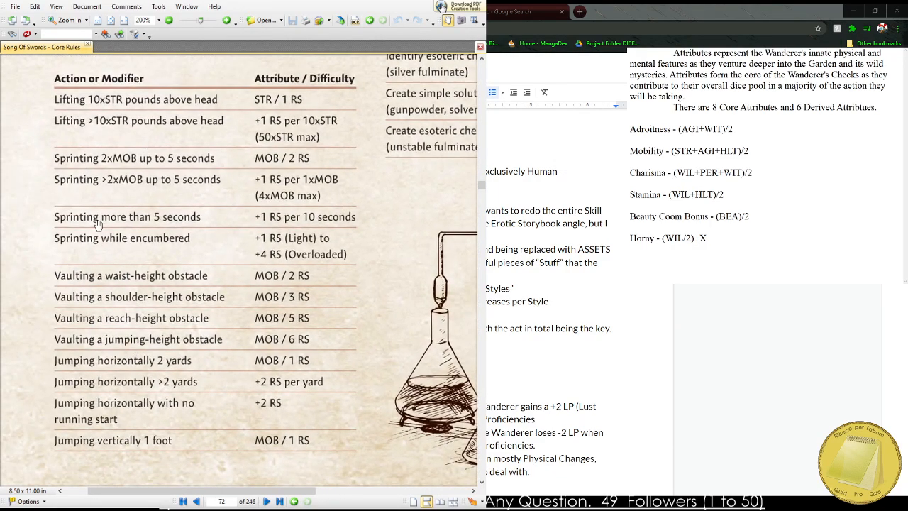
mouse_move(120, 205)
mouse_down()
mouse_move(120, 426)
mouse_move(61, 364)
mouse_move(11, 224)
mouse_up()
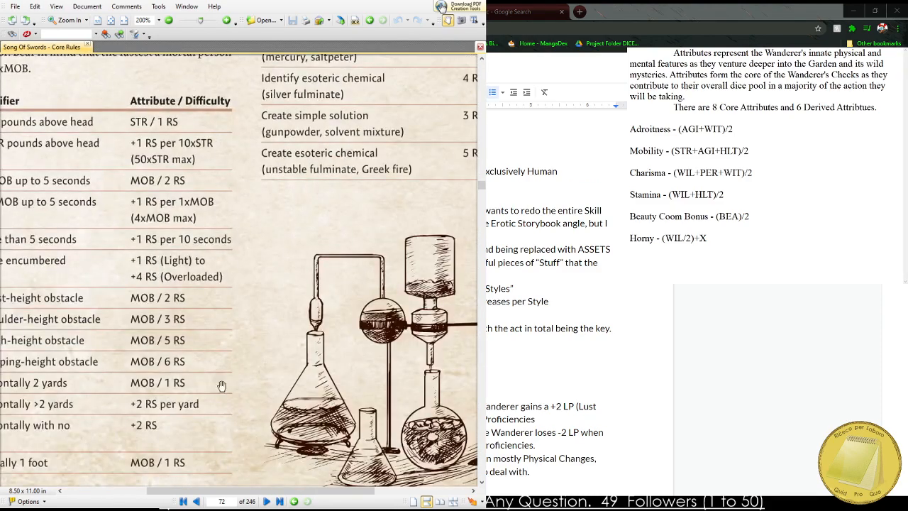
drag(221, 385, 334, 99)
Read the Climbing and Cooking skill rules with their action and difficulty tables on page 73 of the PDF.
mouse_move(196, 383)
mouse_down()
mouse_move(209, 188)
mouse_move(178, 60)
mouse_up()
mouse_move(191, 281)
mouse_down()
mouse_move(217, 326)
mouse_move(162, 426)
mouse_move(127, 349)
mouse_move(41, 295)
mouse_up()
drag(300, 313, 172, 40)
drag(195, 270, 219, 447)
scroll(199, 212, down, 2)
drag(304, 394, 239, 306)
scroll(328, 360, up, 2)
drag(329, 359, 255, 337)
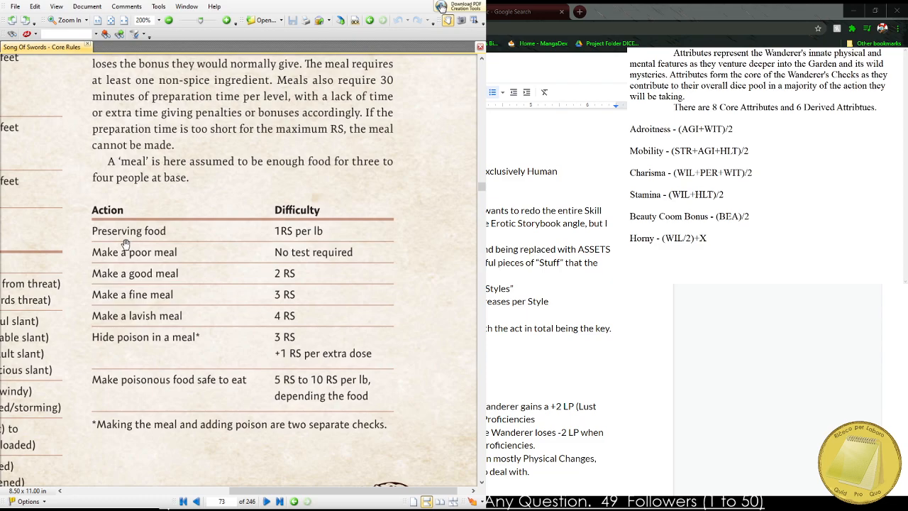
drag(105, 223, 396, 119)
drag(283, 168, 206, 449)
drag(205, 305, 144, 185)
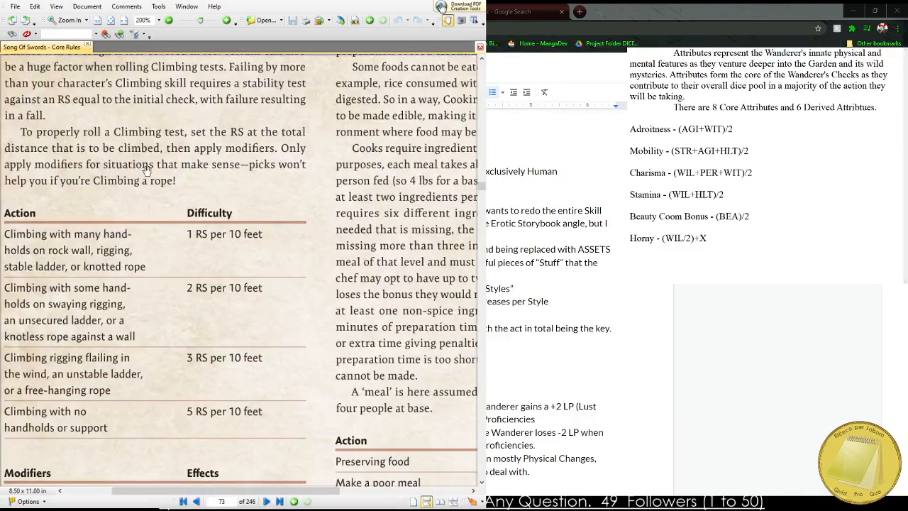
Go over the Cooking modifiers and the Crafting skill's item difficulty and modifier tables on page 74 of the PDF.
scroll(170, 235, down, 1)
drag(223, 336, 212, 199)
drag(217, 415, 242, 225)
drag(245, 446, 230, 191)
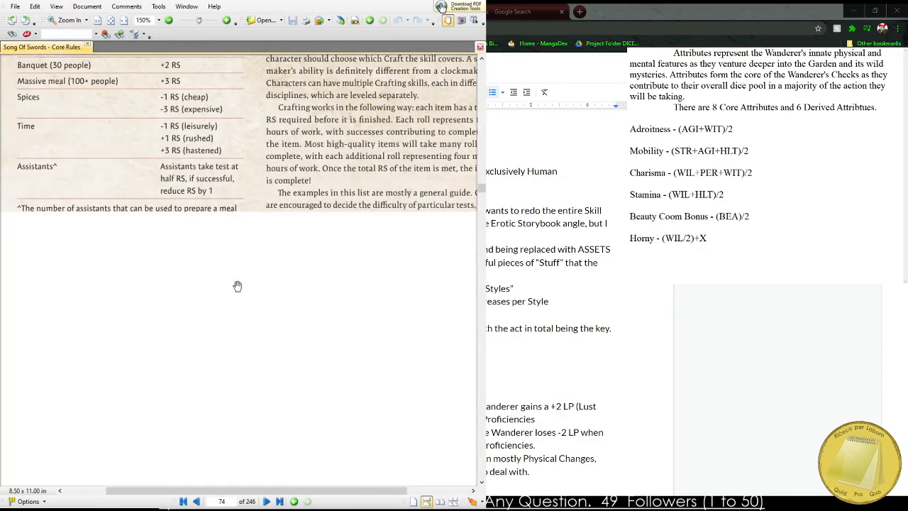
drag(239, 321, 106, 166)
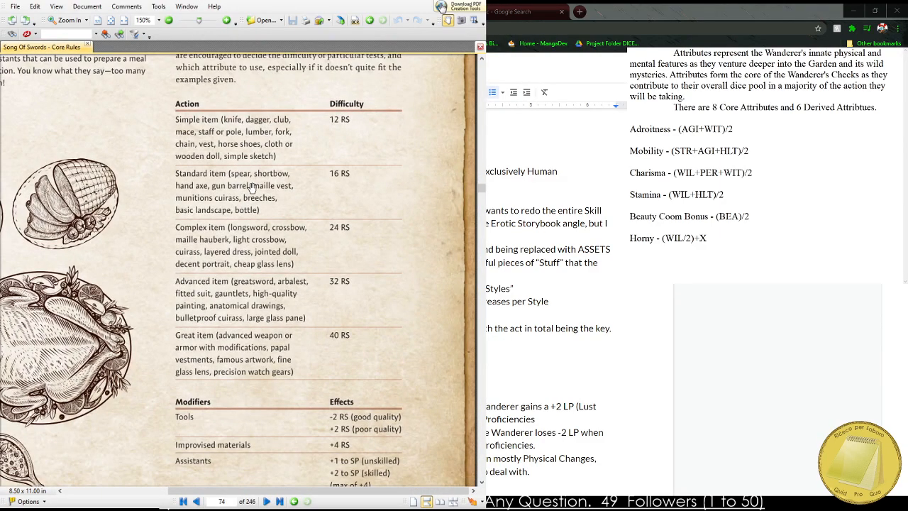
scroll(250, 189, up, 1)
drag(311, 198, 253, 245)
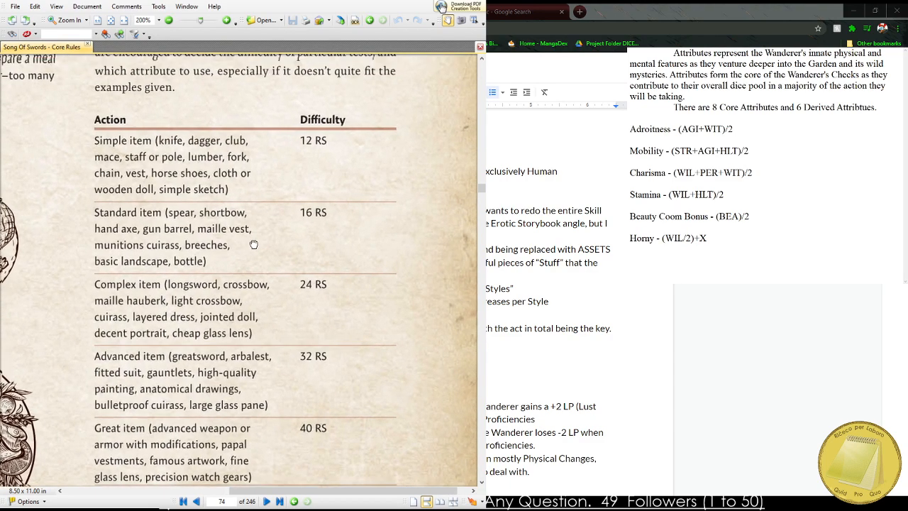
drag(246, 373, 228, 117)
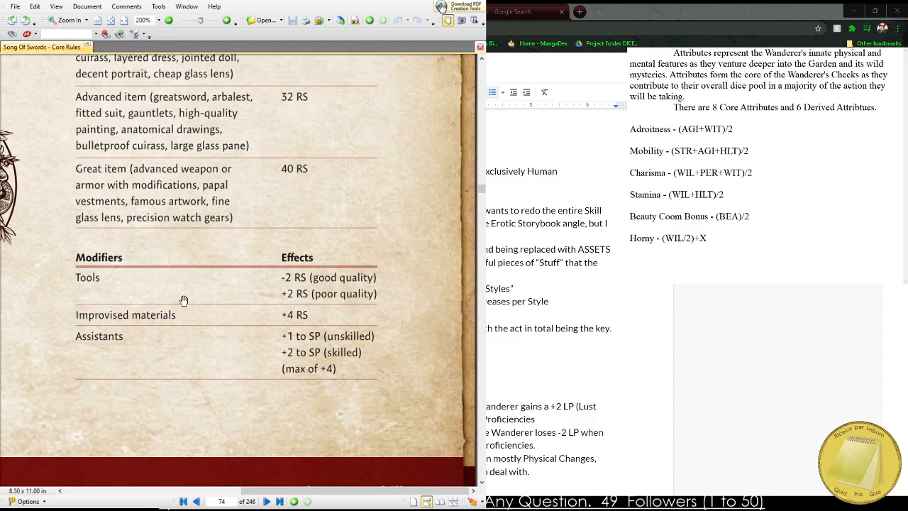
drag(209, 352, 254, 310)
Examine the Drill and Engineering skills, continuing through Gathering Information, History, Intimidation, Knowledge, Navigation and Observation.
scroll(254, 310, down, 6)
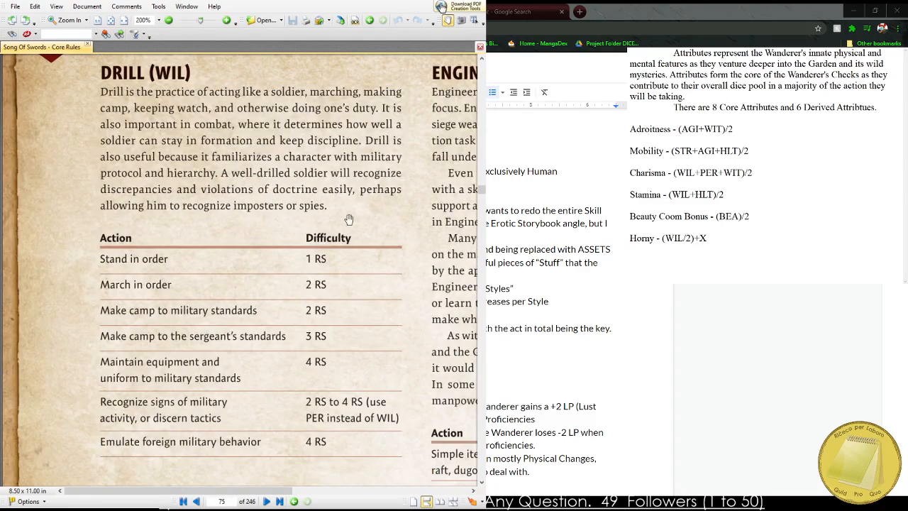
drag(289, 275, 1, 100)
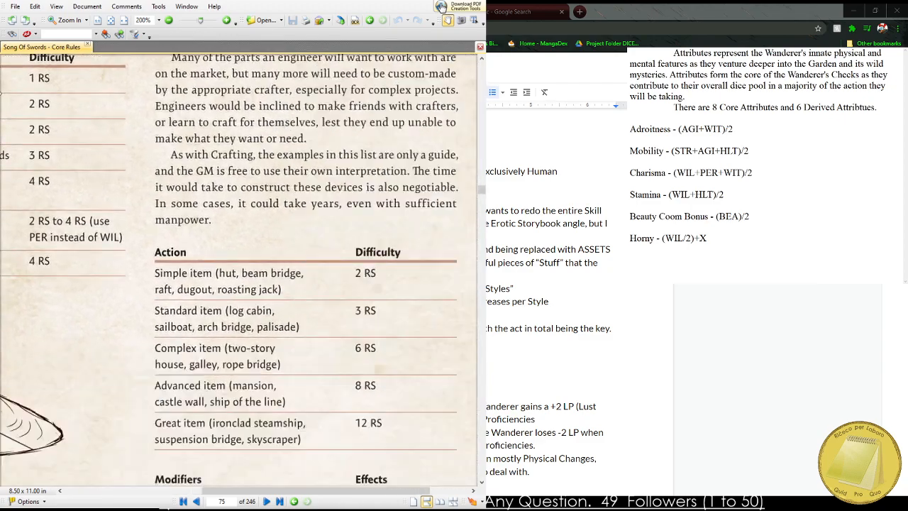
scroll(175, 273, down, 2)
scroll(168, 181, down, 4)
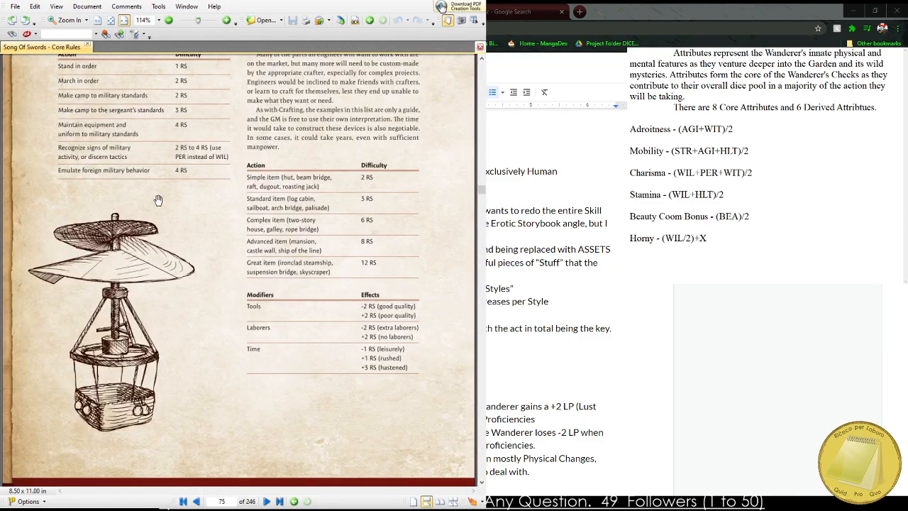
scroll(126, 276, down, 2)
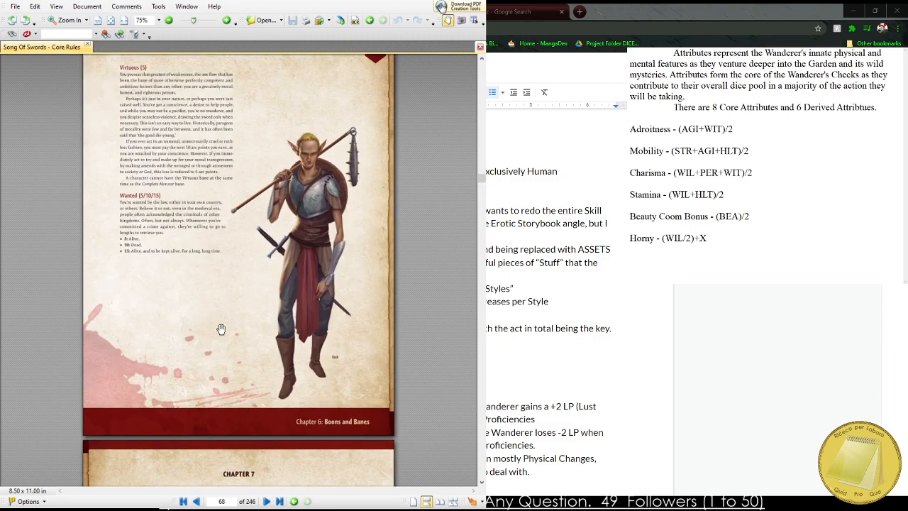
scroll(238, 322, down, 5)
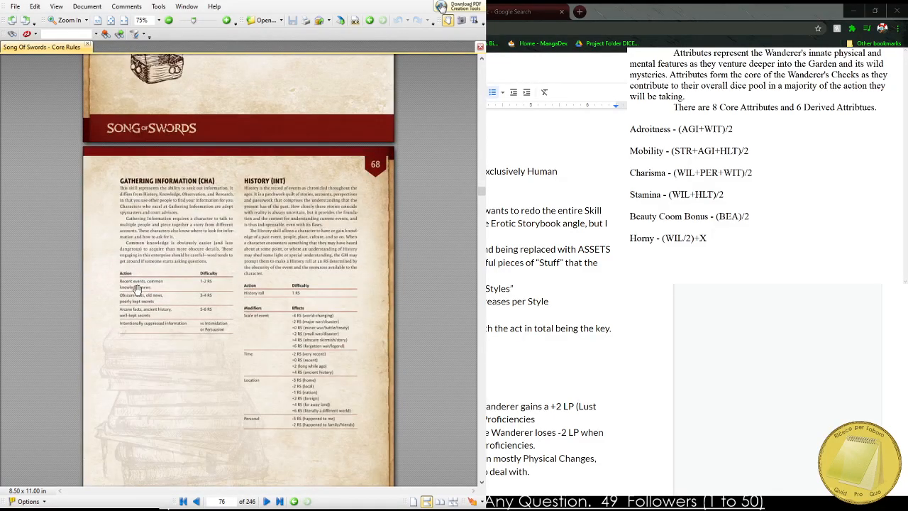
scroll(185, 307, down, 9)
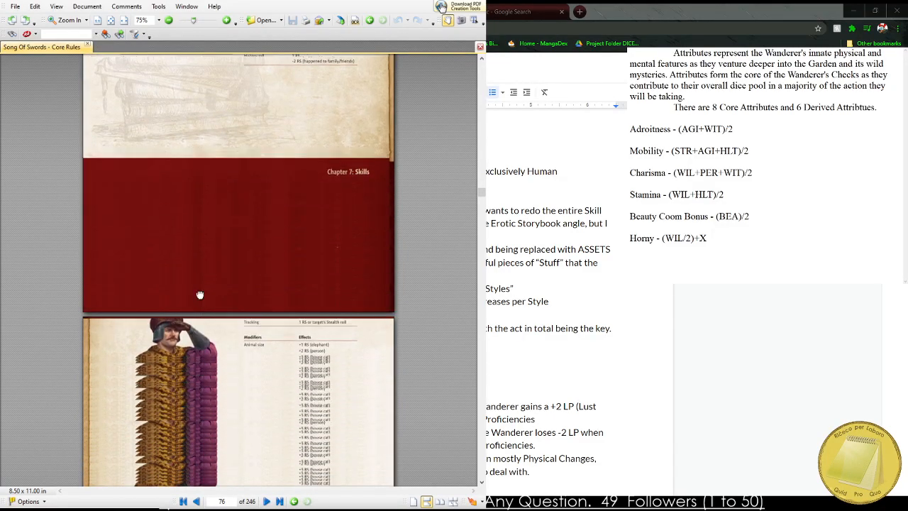
scroll(238, 319, down, 10)
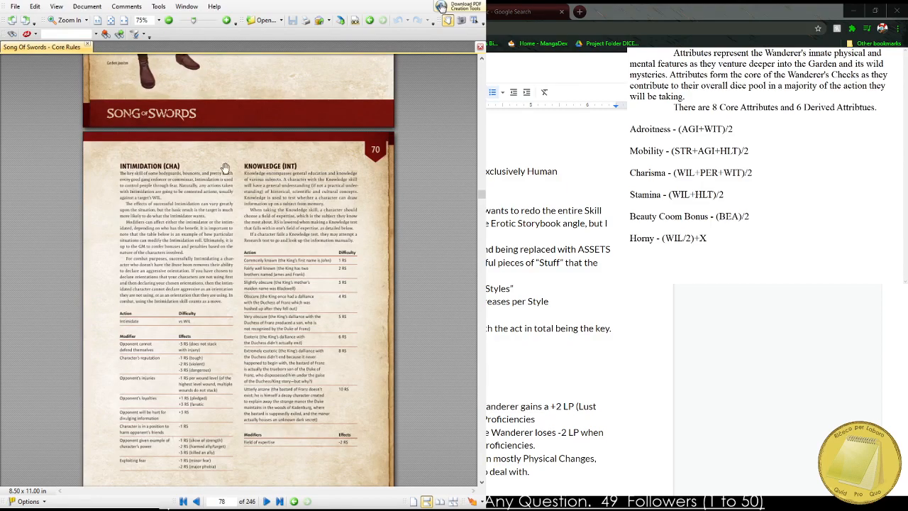
scroll(207, 251, down, 5)
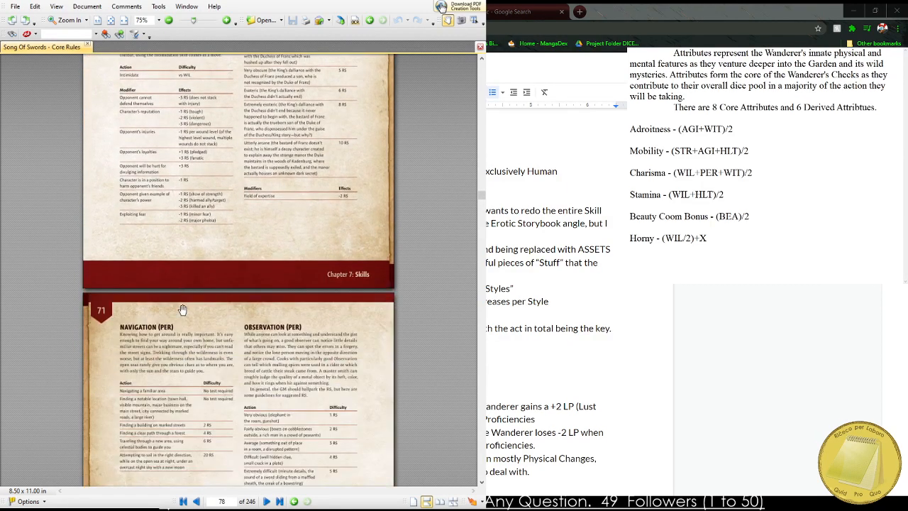
drag(224, 313, 192, 58)
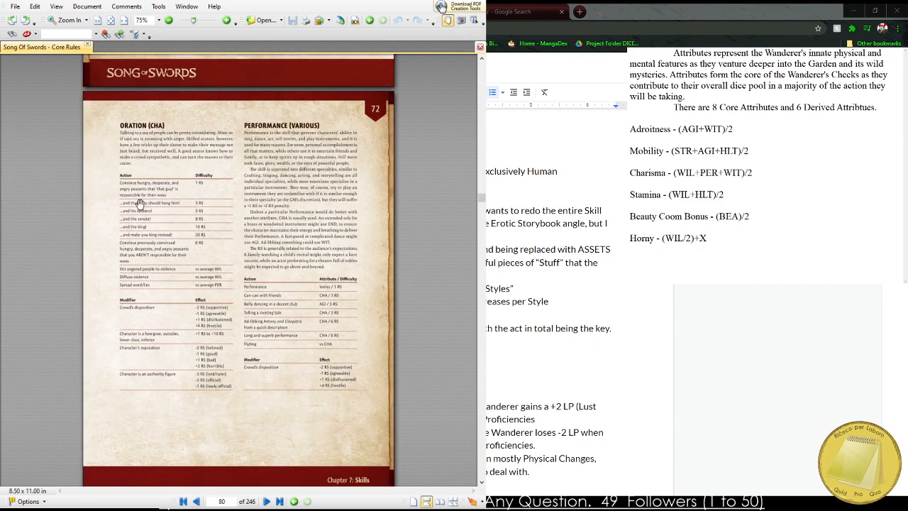
Examine the Oration skill's action, difficulty and modifier tables up close, along with the neighbouring Performance skill.
ctrl+scroll(139, 204, up, 2)
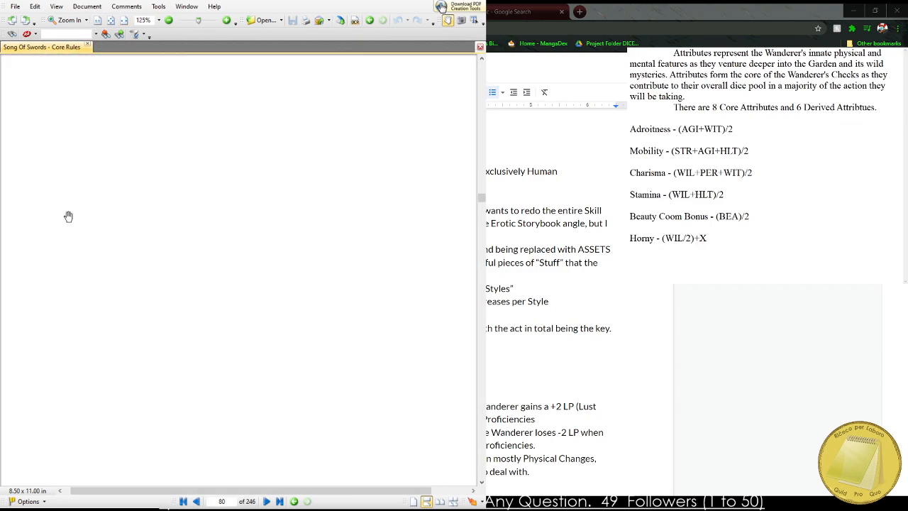
ctrl+scroll(78, 241, up, 1)
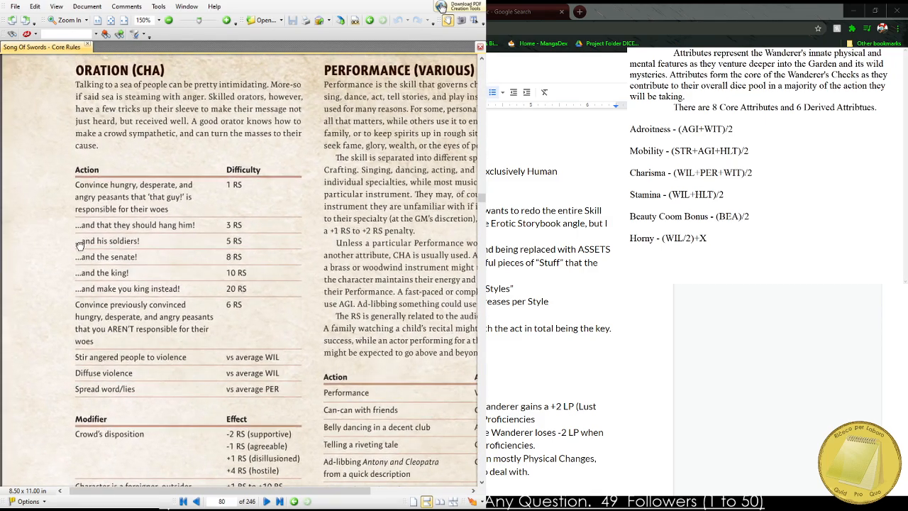
scroll(106, 213, up, 1)
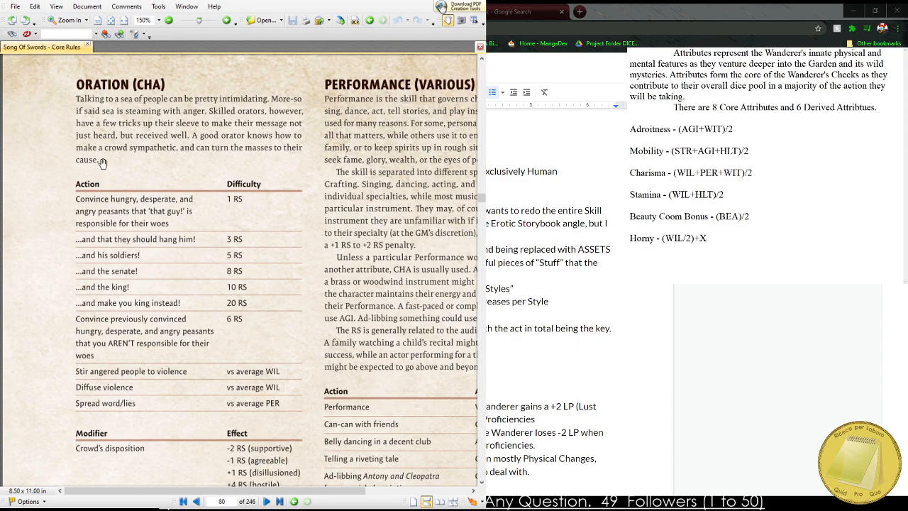
ctrl+scroll(98, 266, up, 2)
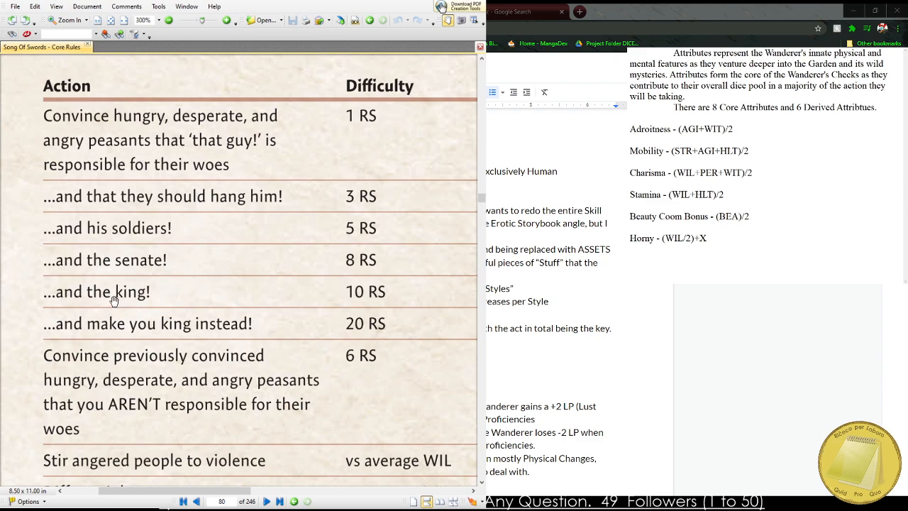
scroll(105, 291, down, 5)
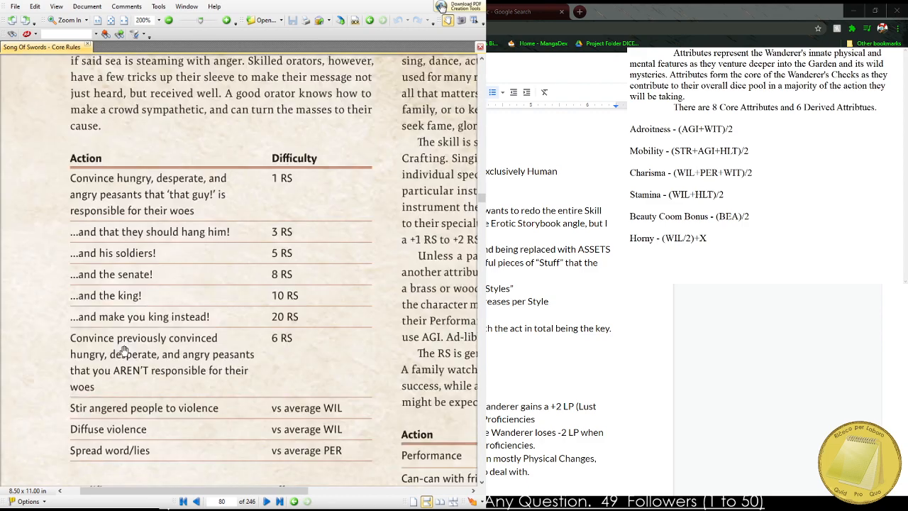
scroll(158, 306, up, 2)
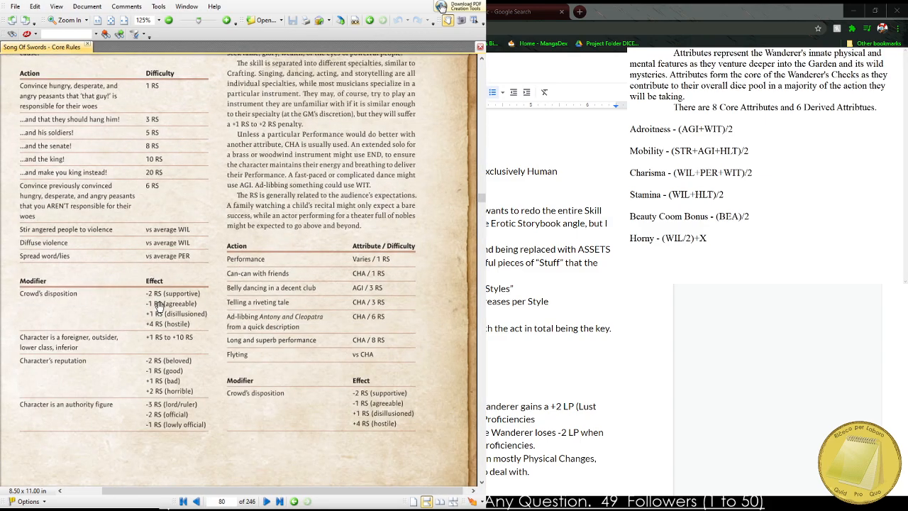
scroll(159, 302, down, 3)
Return to the Song of Swords table of contents and open chapter 10, Talents, from its entry.
scroll(233, 320, up, 7)
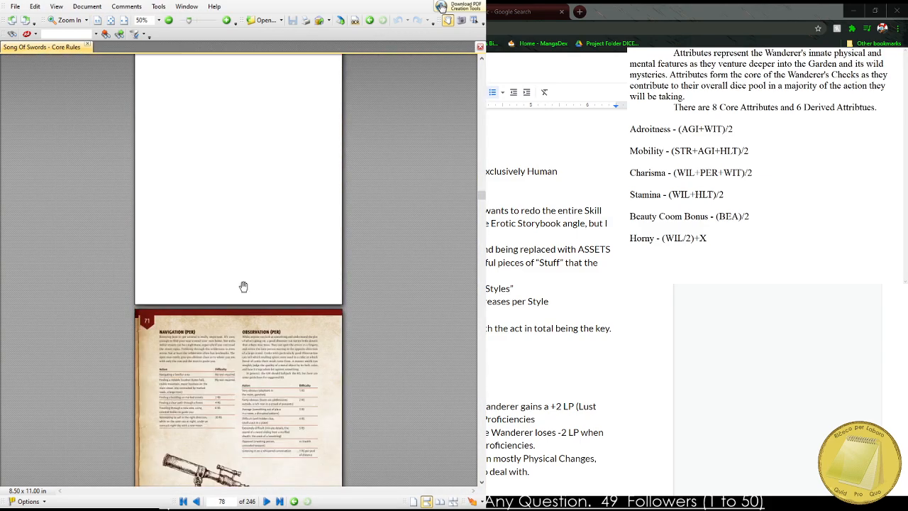
scroll(238, 377, up, 20)
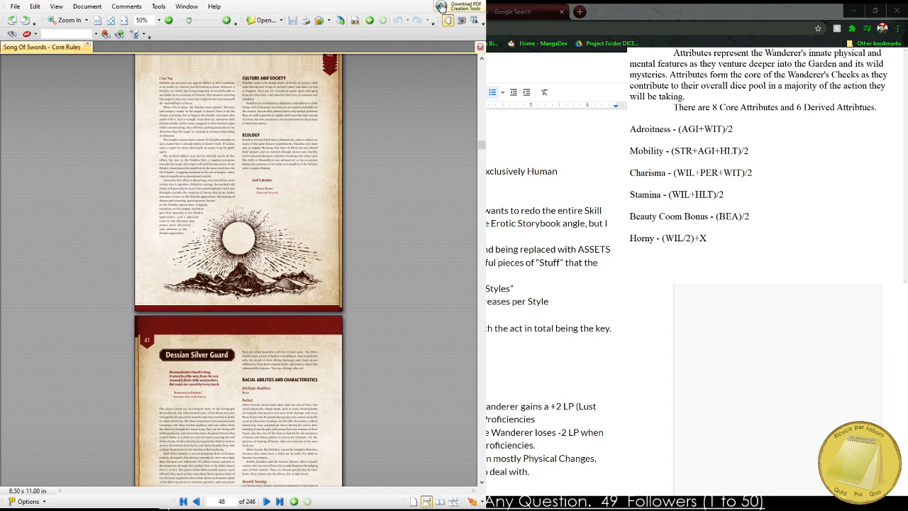
scroll(246, 284, up, 5)
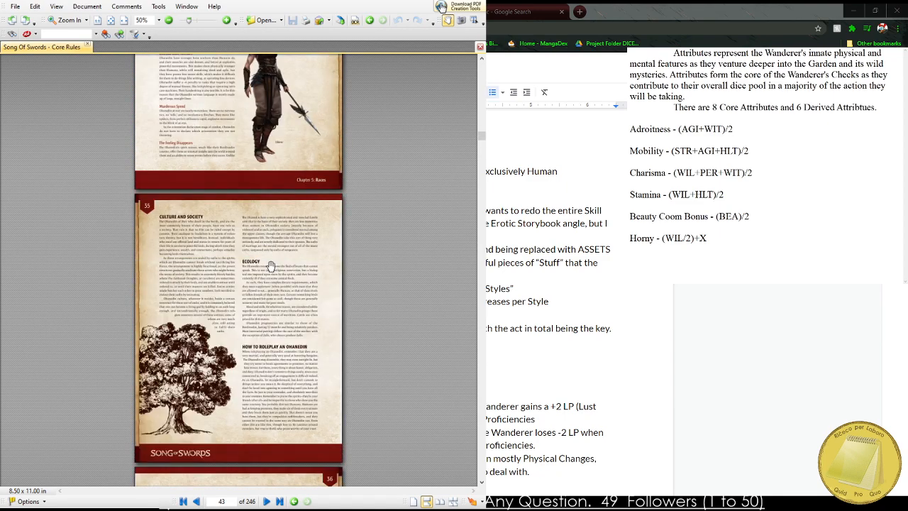
scroll(266, 318, up, 12)
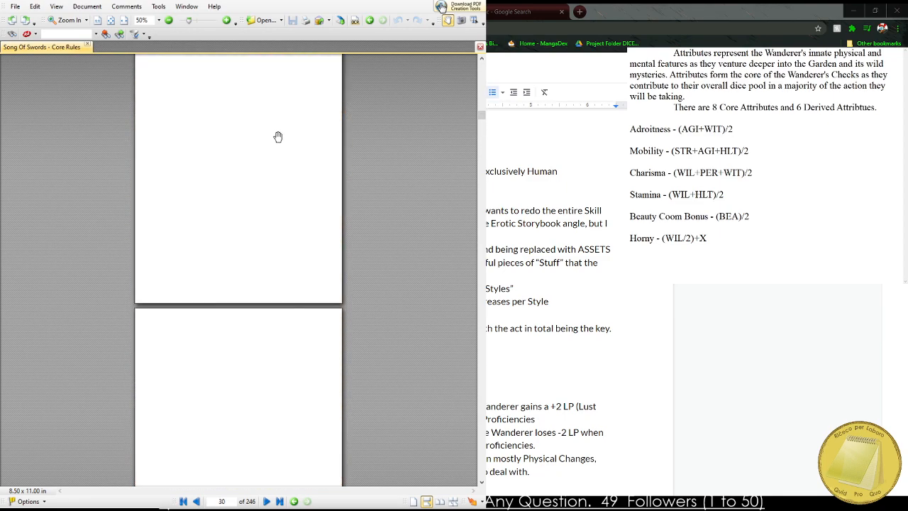
scroll(263, 173, up, 8)
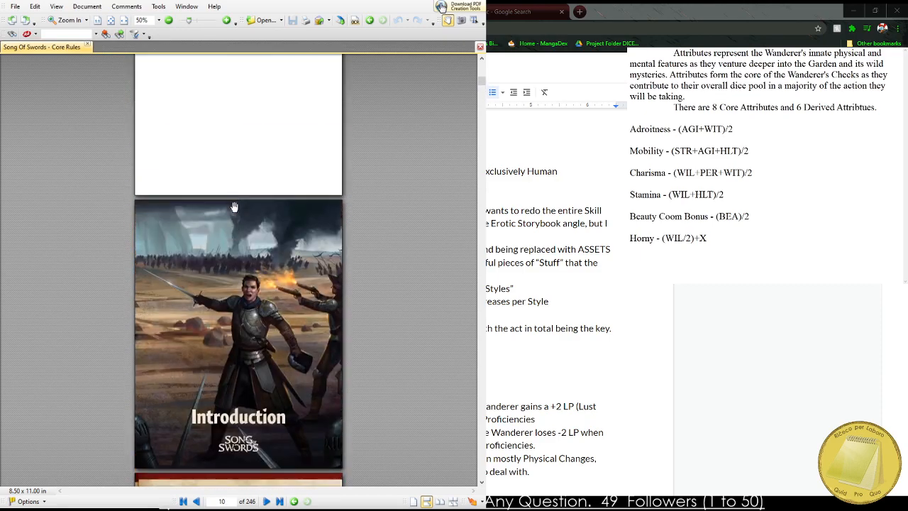
scroll(226, 269, up, 5)
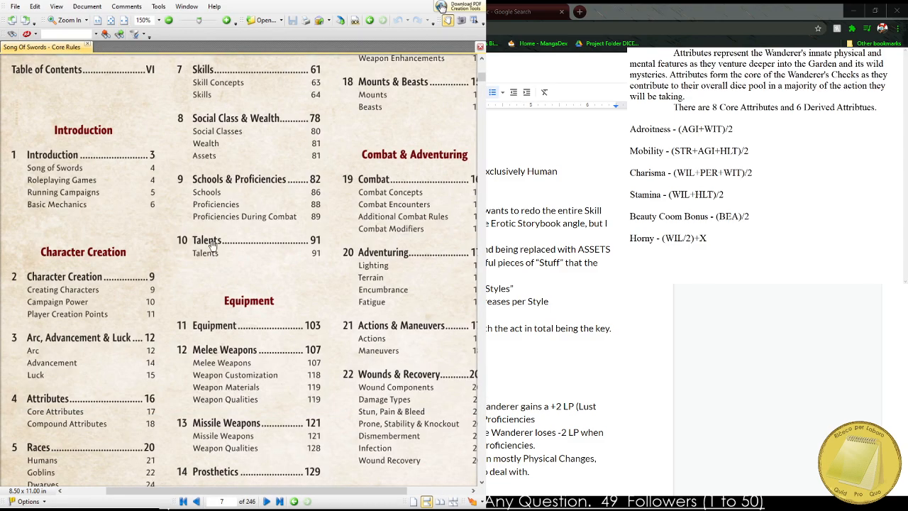
click(212, 244)
Look through the combat talents in chapter 10 as far as Fisticuffs, and go back to the table of contents.
scroll(212, 243, down, 5)
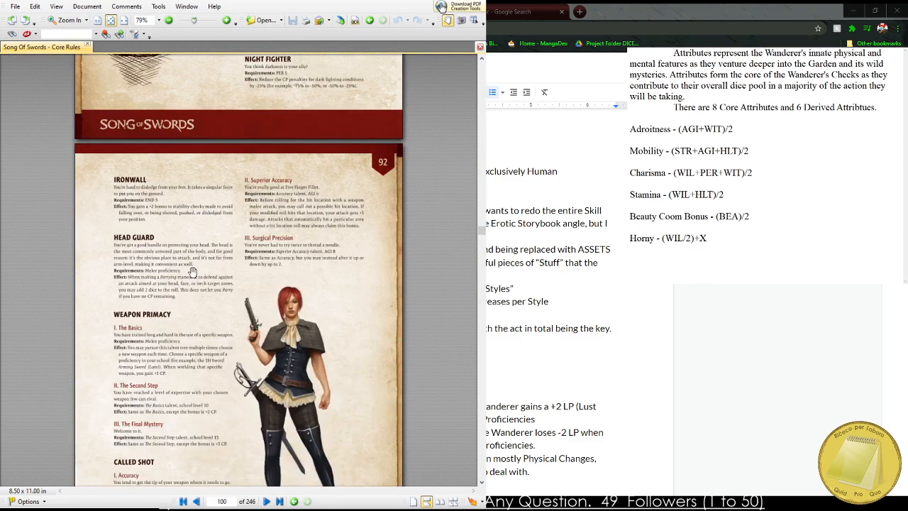
scroll(183, 357, down, 10)
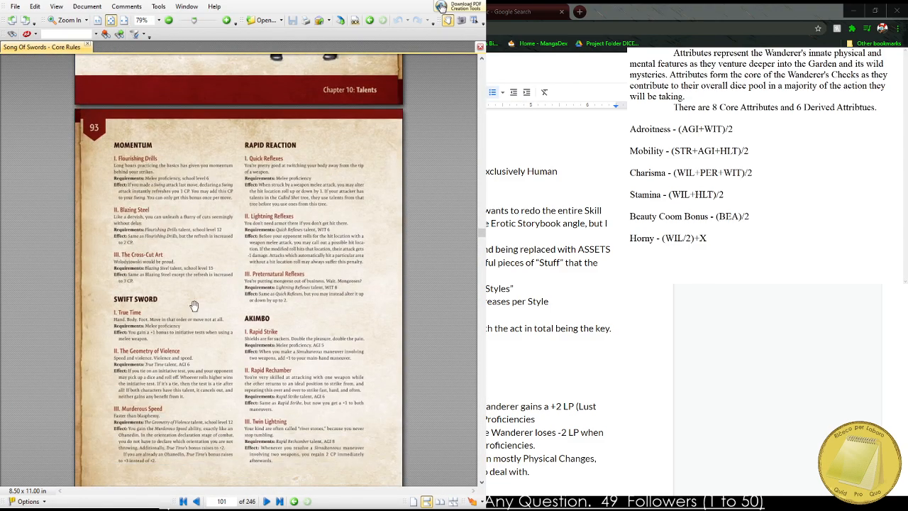
scroll(193, 303, down, 4)
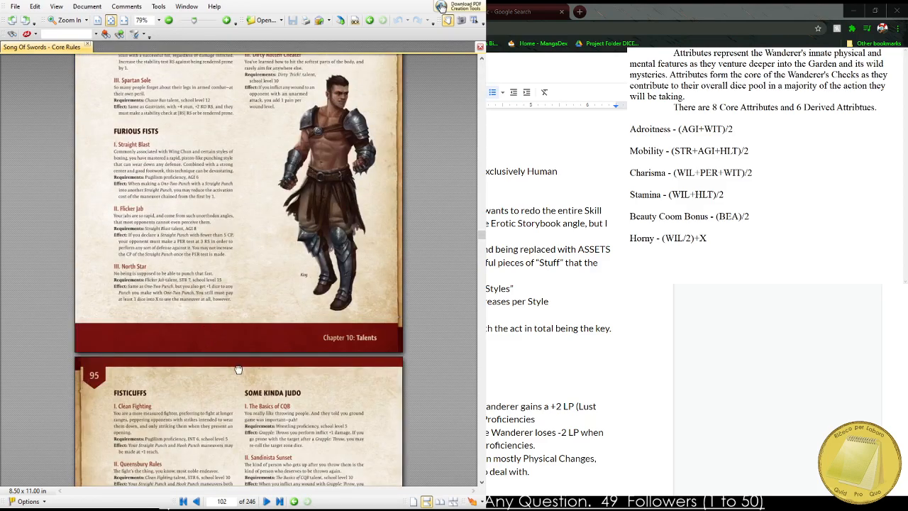
middle_click(238, 369)
middle_click(286, 390)
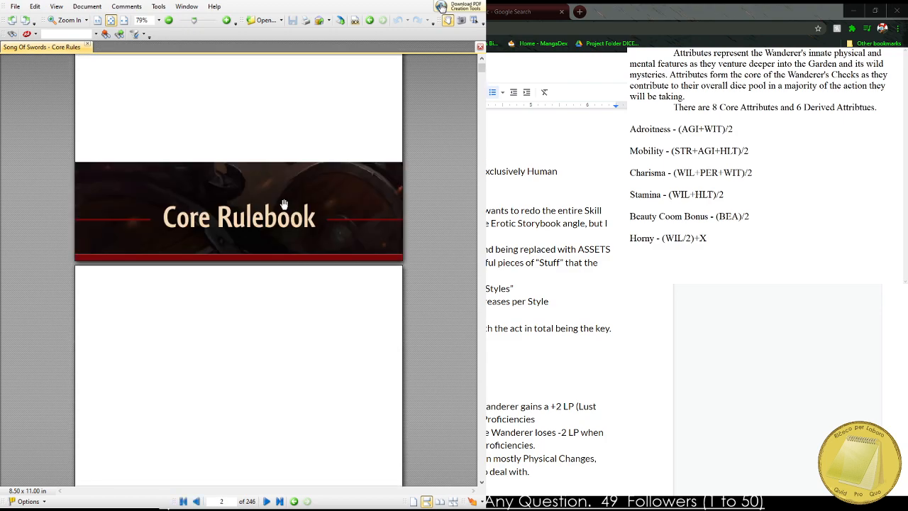
scroll(273, 208, down, 3)
scroll(265, 213, down, 15)
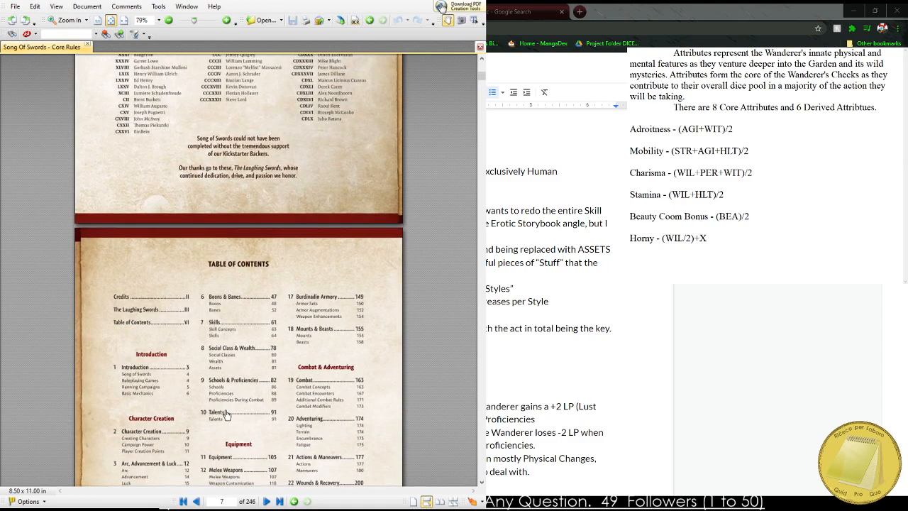
Open the Boons section of chapter 6 from the table of contents and look through the boons table and the entries up to Contacts.
scroll(196, 415, down, 1)
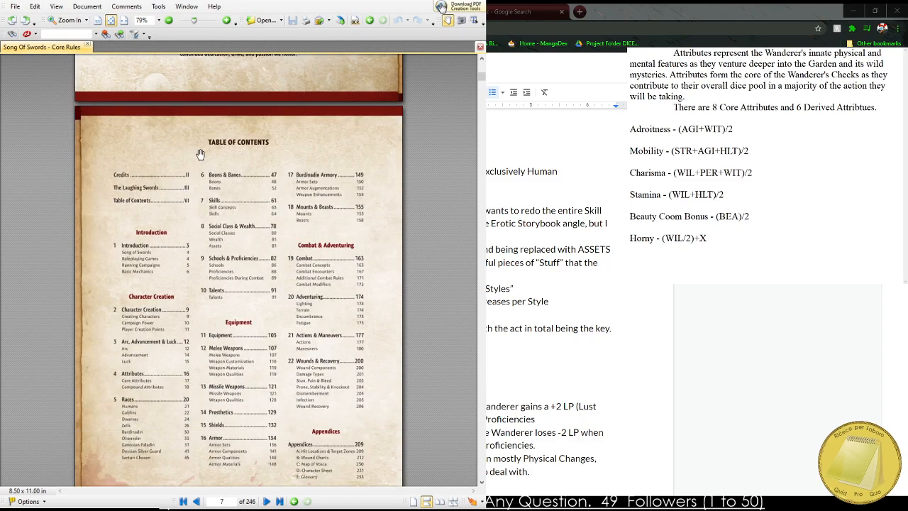
click(227, 179)
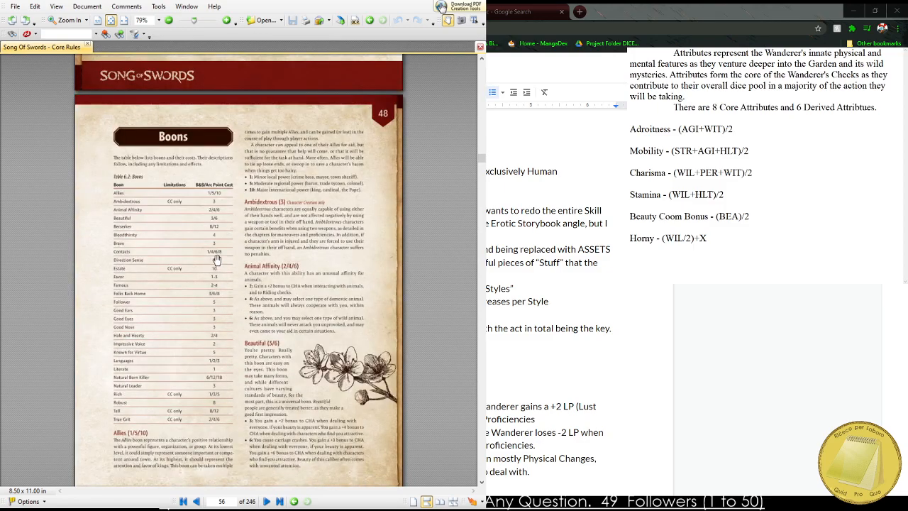
scroll(136, 234, up, 1)
scroll(280, 287, up, 1)
drag(273, 365, 213, 150)
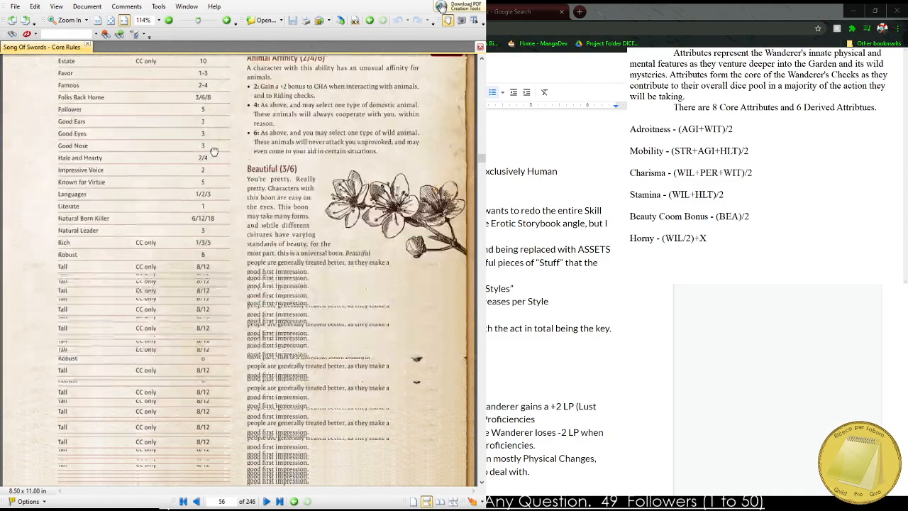
drag(247, 283, 245, 246)
scroll(241, 242, down, 8)
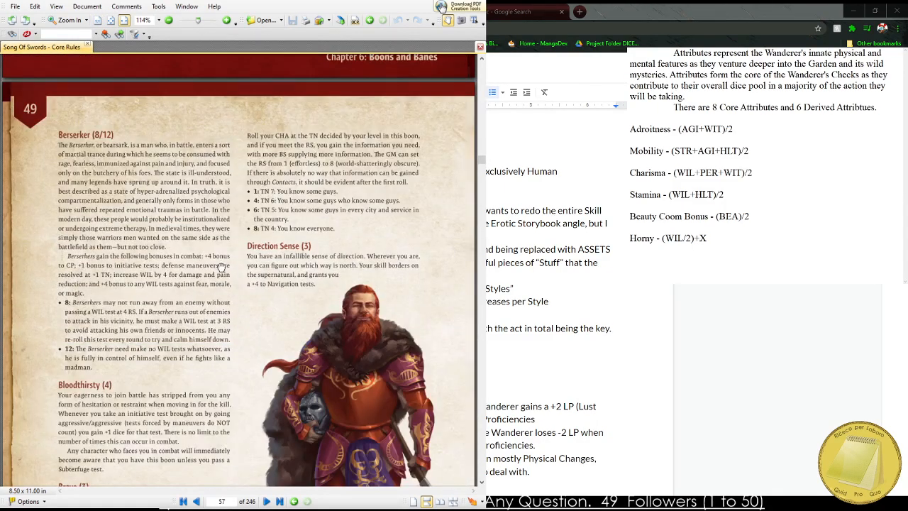
scroll(231, 240, down, 6)
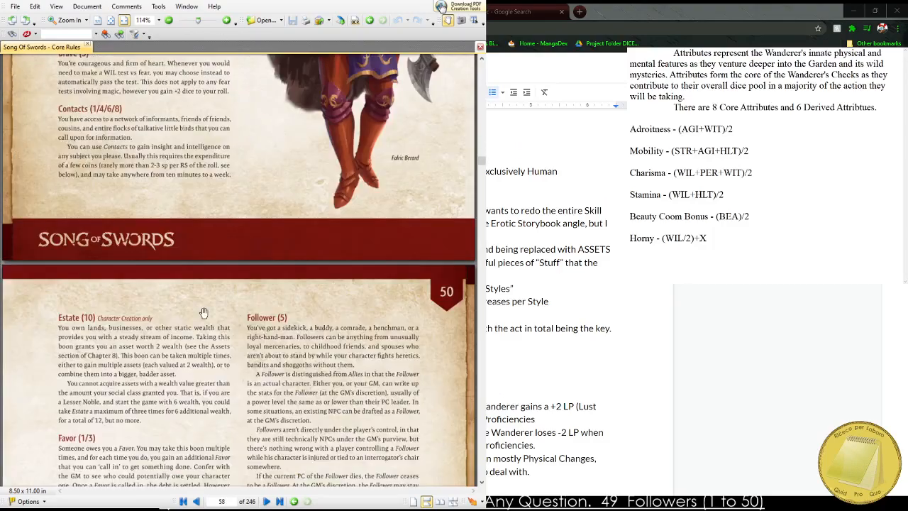
Examine the Estate, Favor and Follower boons on page 50 up close, continuing through the page's remaining boons.
scroll(201, 271, down, 1)
scroll(92, 217, up, 2)
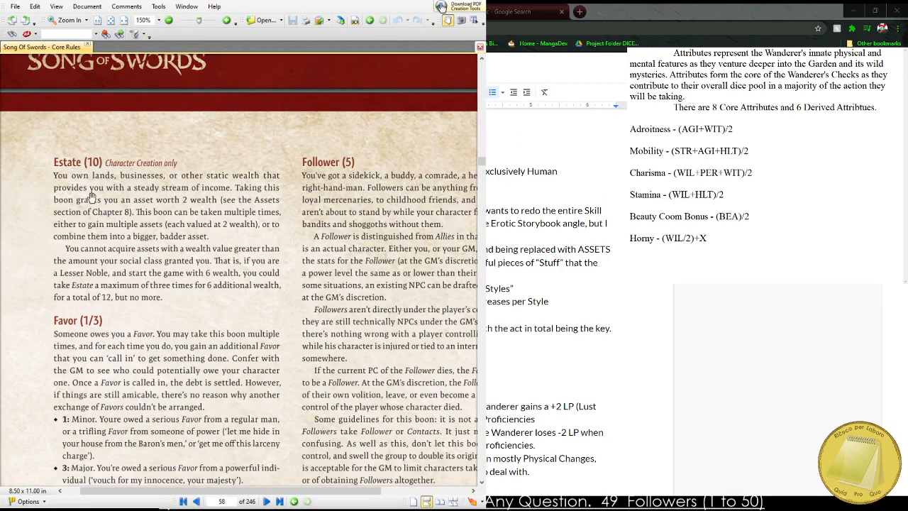
scroll(186, 250, down, 3)
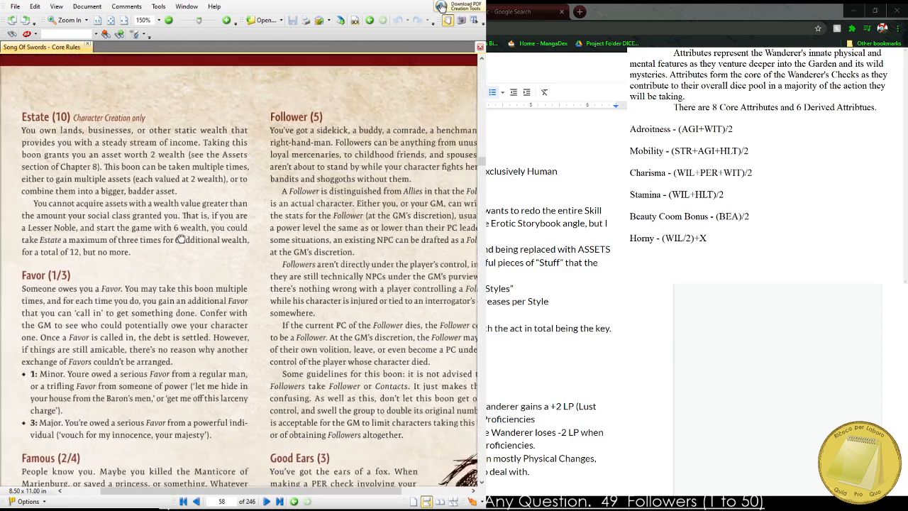
drag(195, 306, 162, 229)
drag(173, 346, 134, 229)
scroll(135, 230, down, 5)
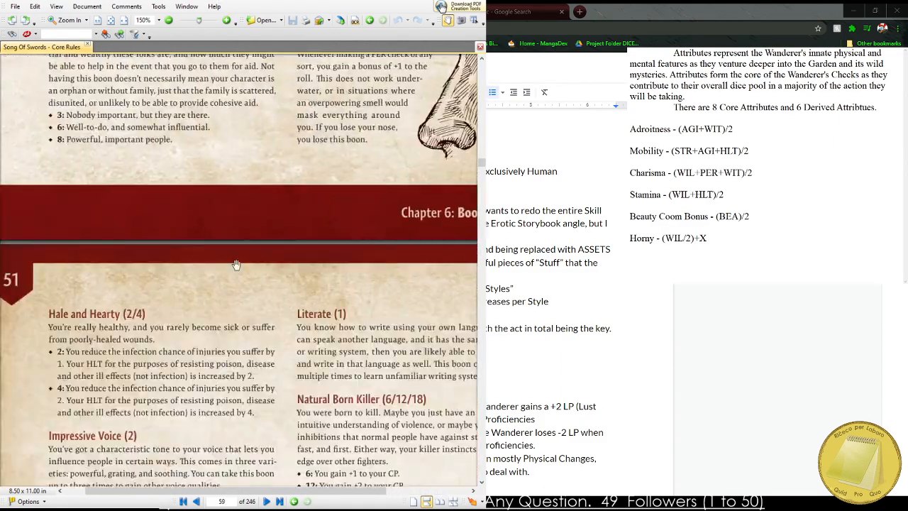
Read through the page 51 boons from Hale and Hearty and Impressive Voice to Rich, Robust and Tall.
drag(241, 366, 253, 232)
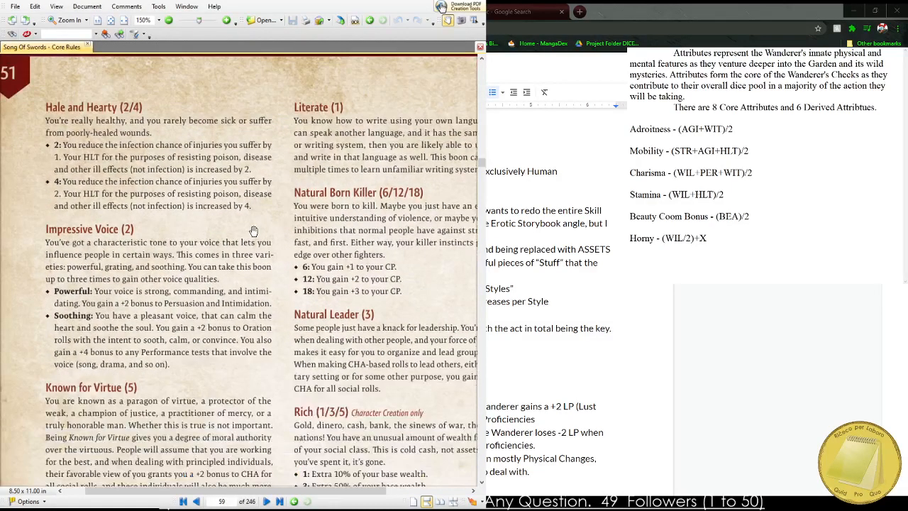
drag(279, 356, 299, 204)
drag(300, 309, 249, 270)
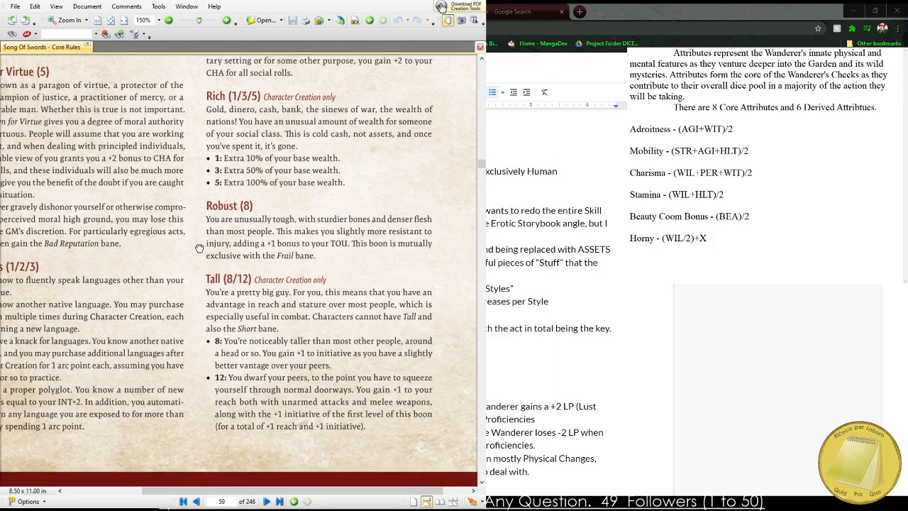
drag(198, 248, 153, 249)
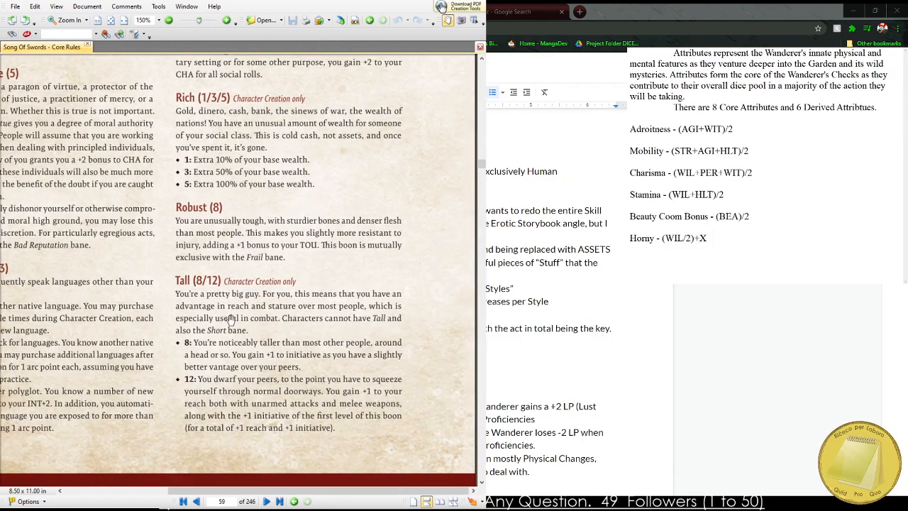
Examine the Tall boon's description and its 8 and 12 point levels up close.
scroll(230, 319, up, 4)
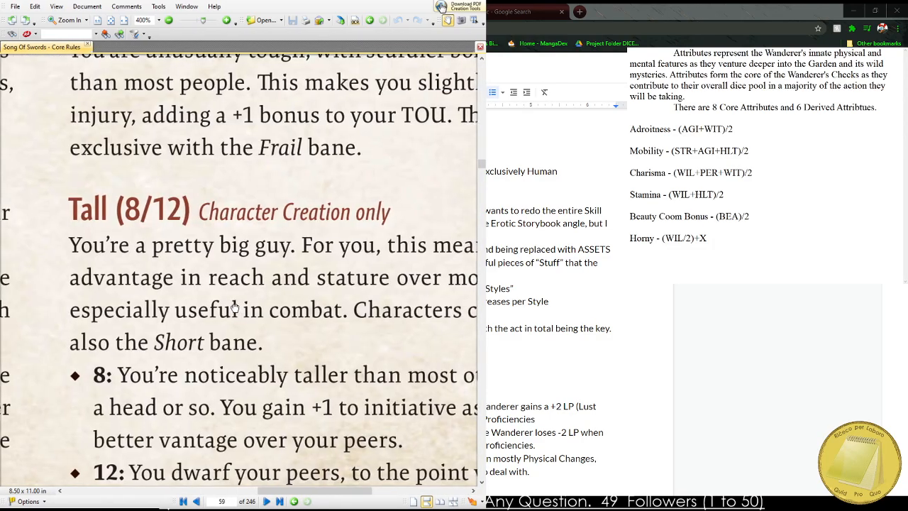
drag(234, 307, 207, 307)
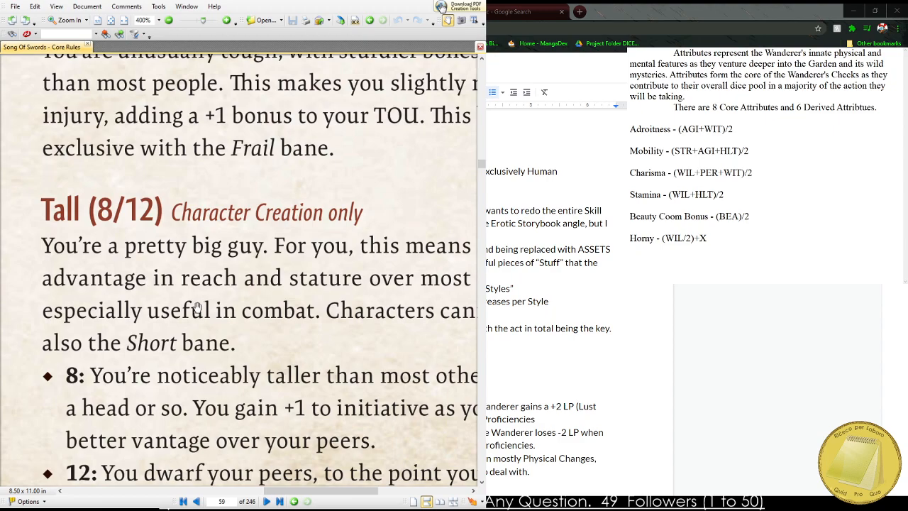
drag(256, 317, 252, 271)
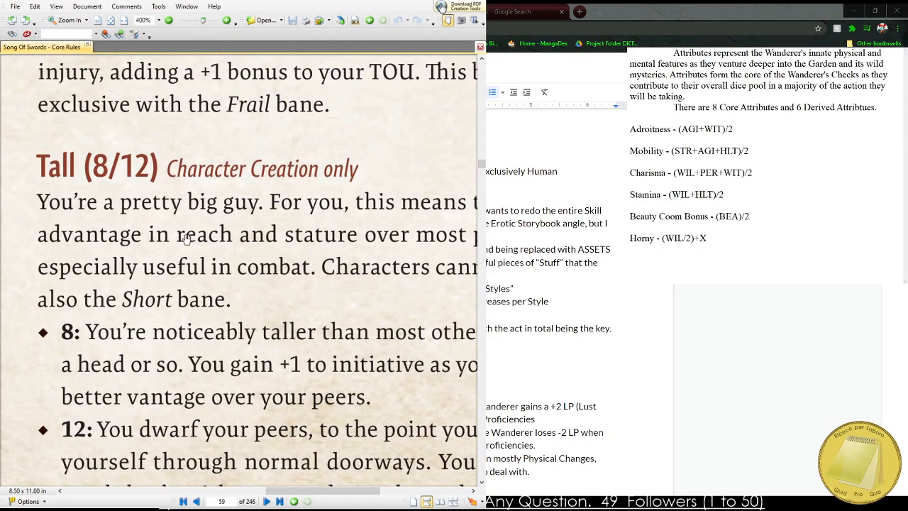
scroll(186, 238, down, 2)
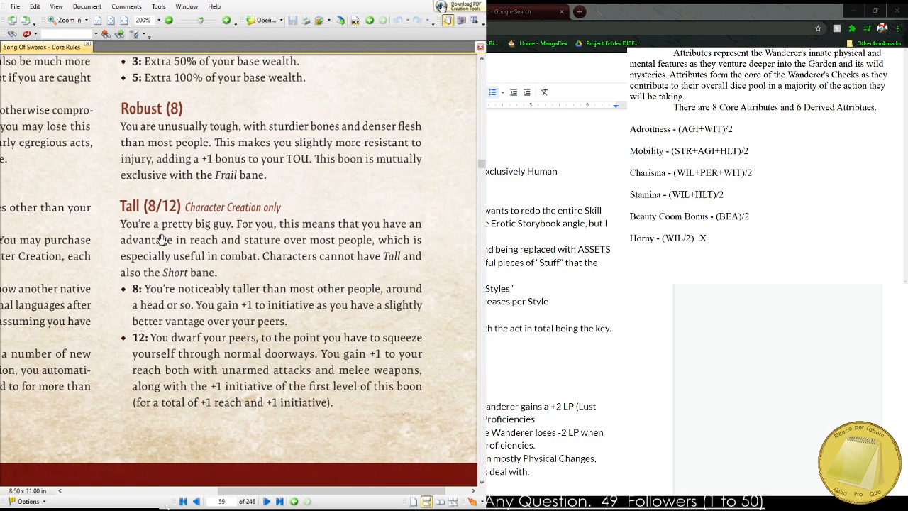
Go on to the banes and examine Brain Damage and its Head Trauma Table, including all roll effects.
scroll(217, 100, down, 2)
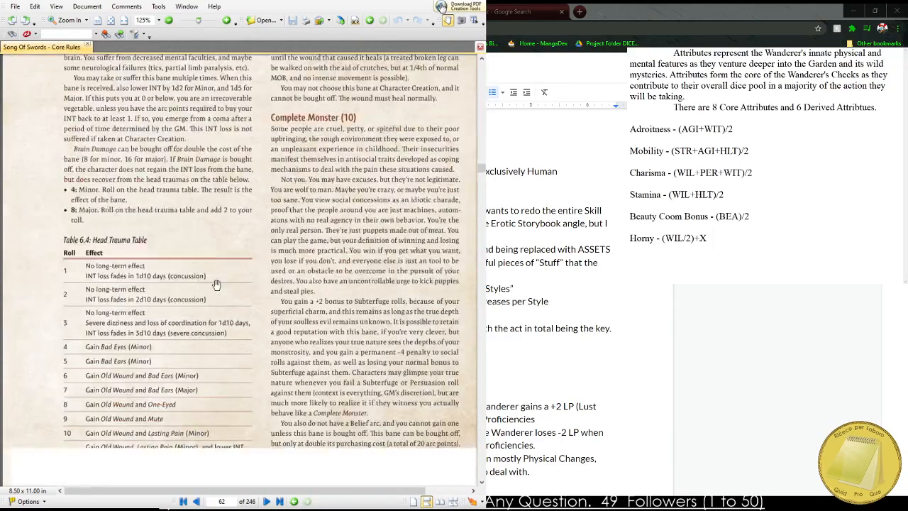
scroll(62, 164, up, 3)
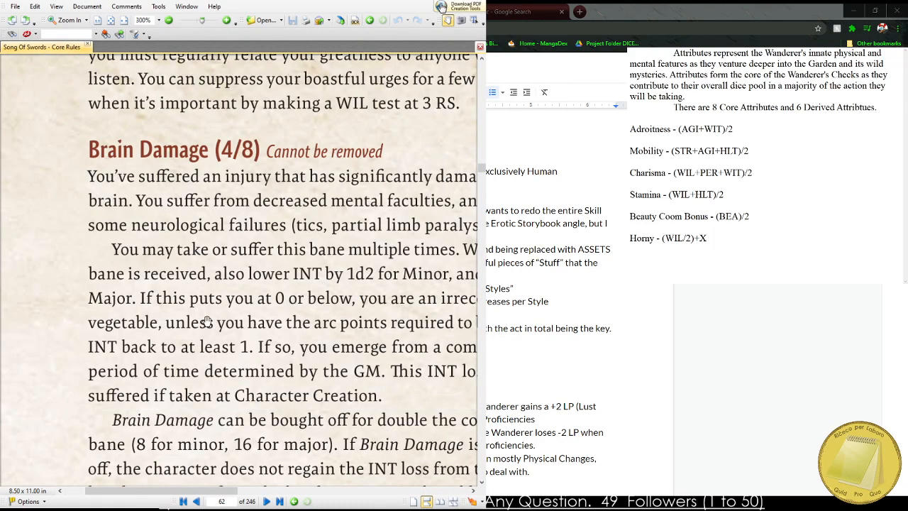
scroll(204, 314, down, 2)
drag(204, 314, 188, 280)
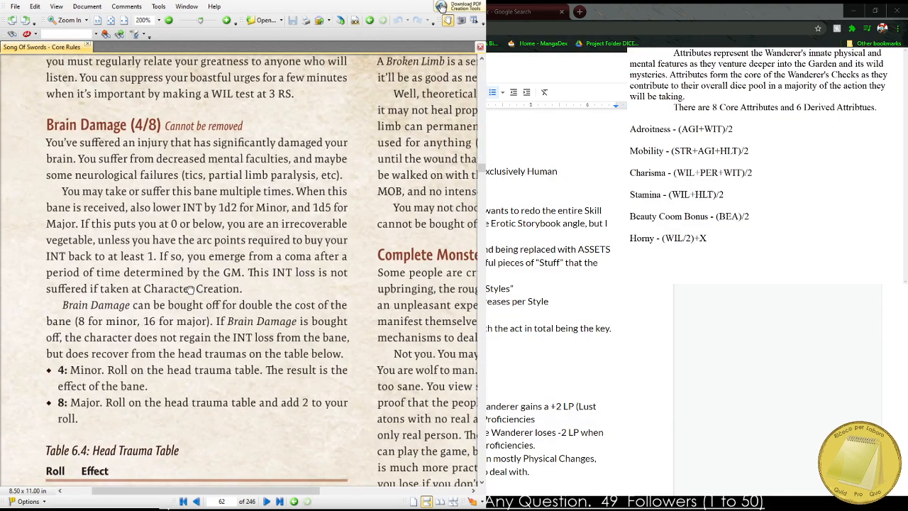
scroll(215, 348, down, 5)
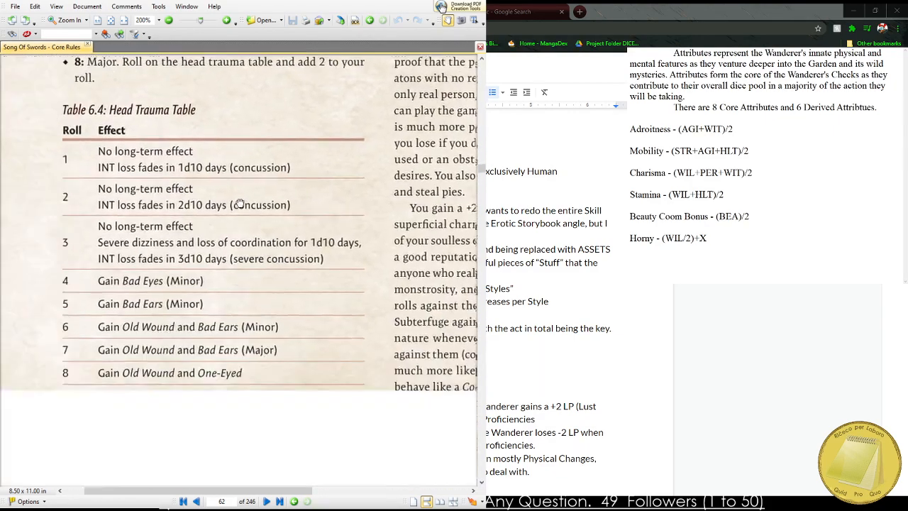
scroll(222, 286, down, 2)
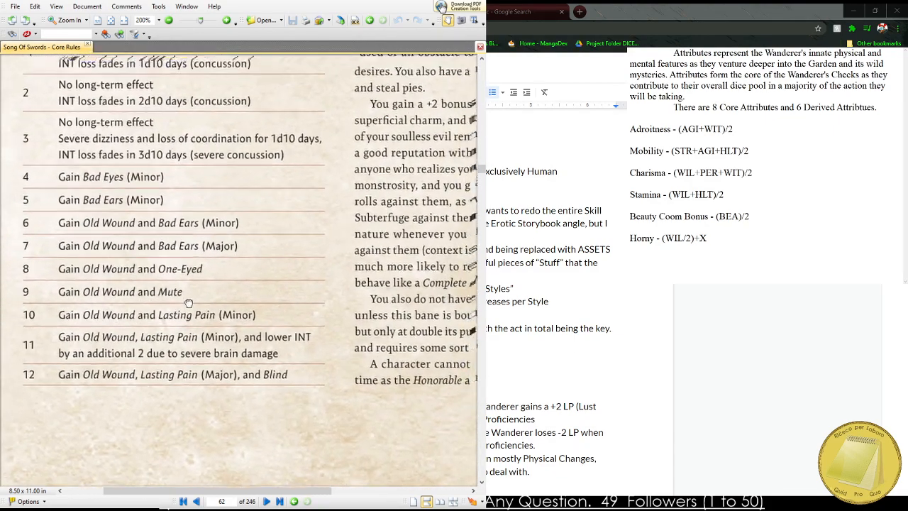
Continue to the following page of banes and examine the Dead and Debt entries up close.
scroll(138, 98, down, 10)
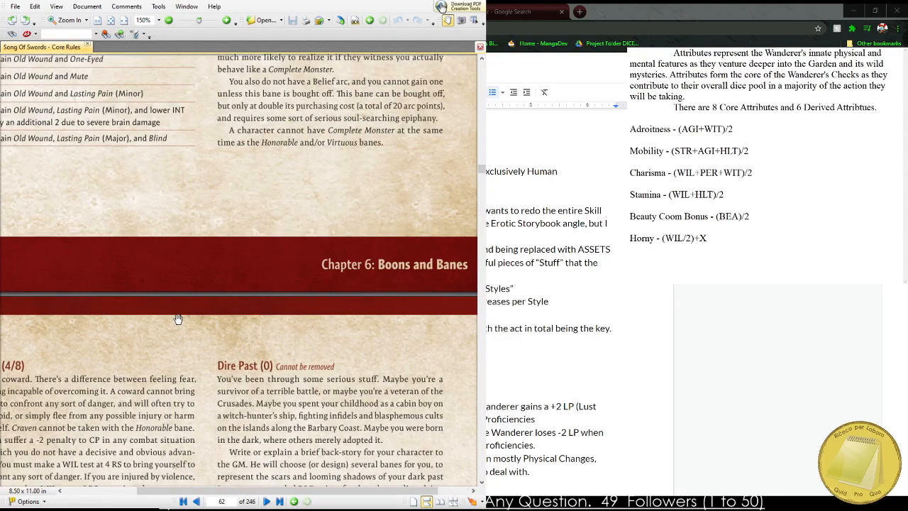
scroll(230, 158, down, 8)
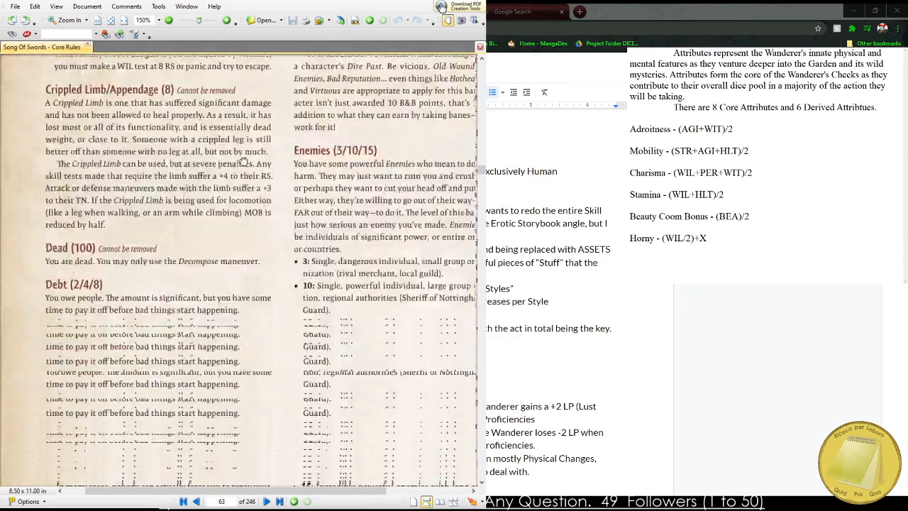
scroll(192, 142, up, 1)
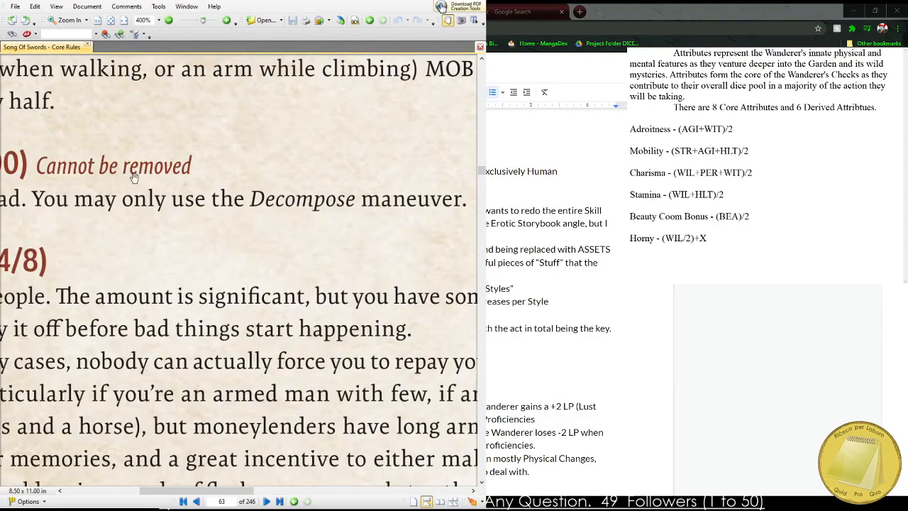
scroll(193, 142, up, 2)
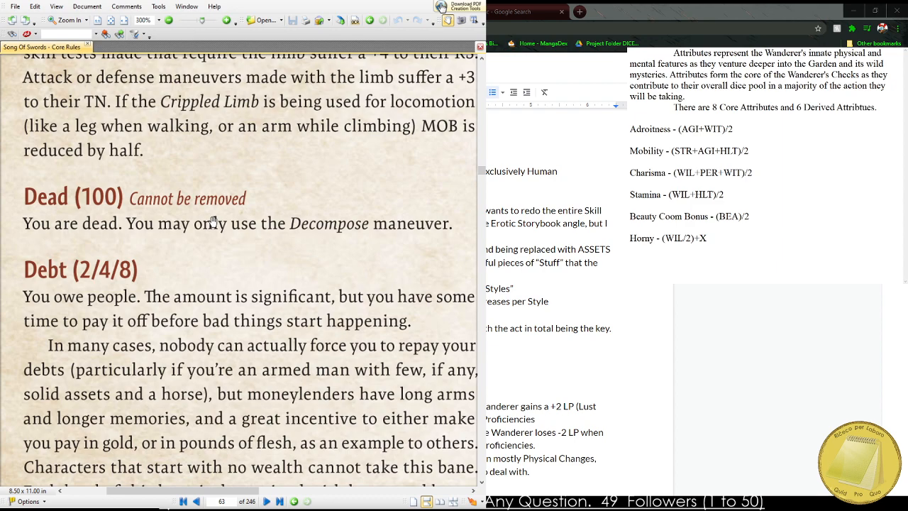
Search the Song of Swords core rules for "decompose" and clear the search term.
click(213, 222)
key(ctrl+f)
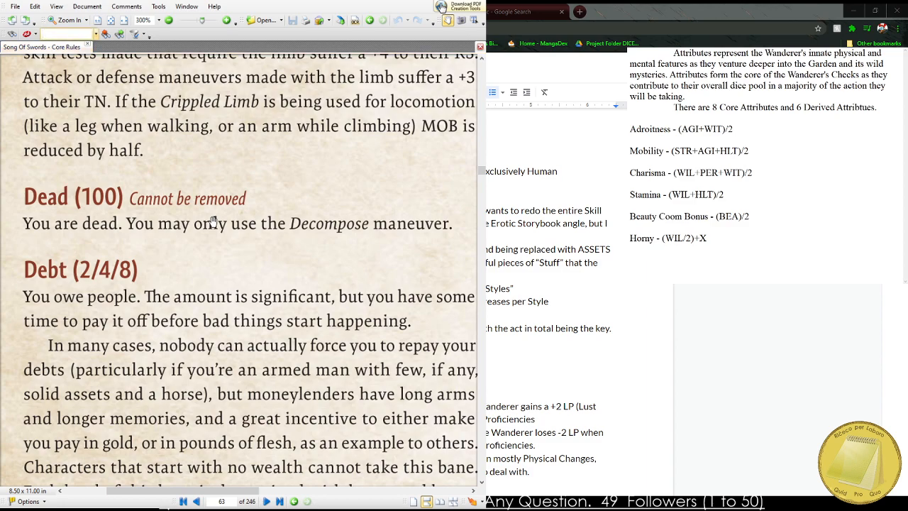
text(decompose)
key(Return)
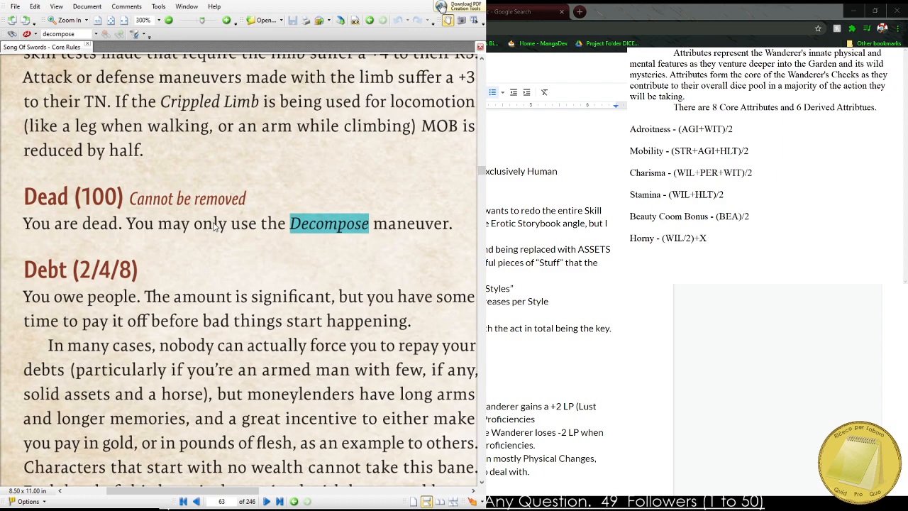
key(ctrl+f)
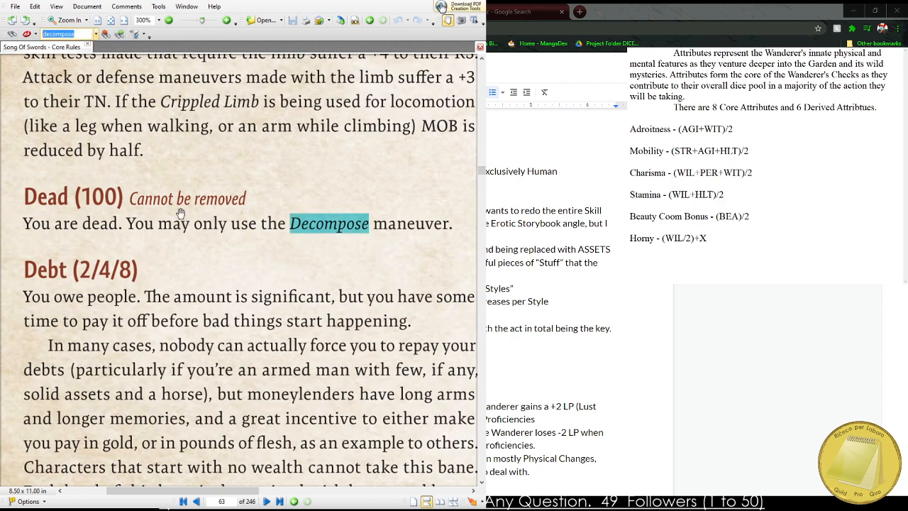
key(BackSpace)
click(272, 198)
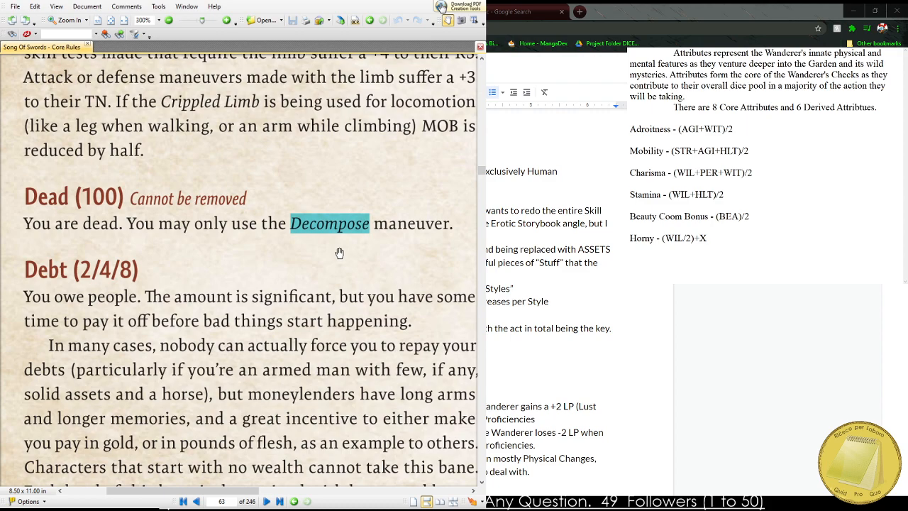
Fit the whole page in view and browse forward from the Dead bane through skills, equipment and weapons to the armor chapter.
drag(325, 252, 310, 254)
key(ctrl+0)
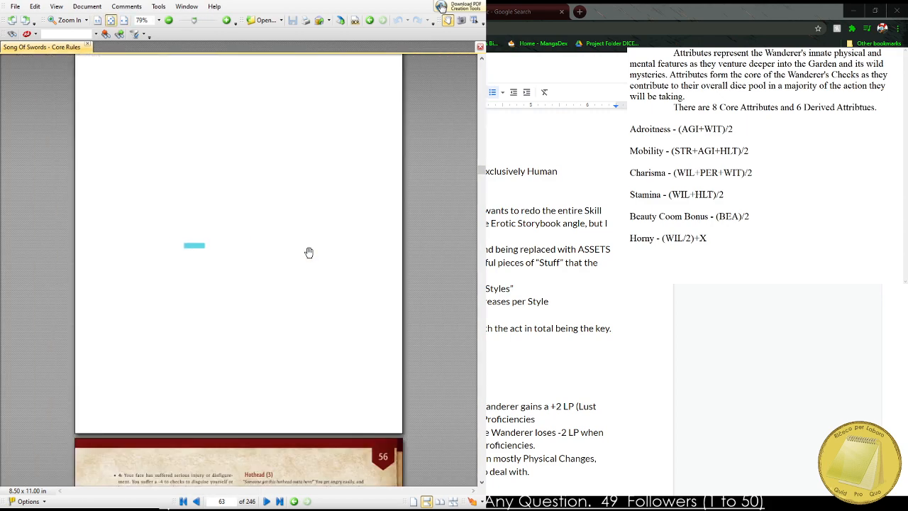
drag(320, 310, 323, 483)
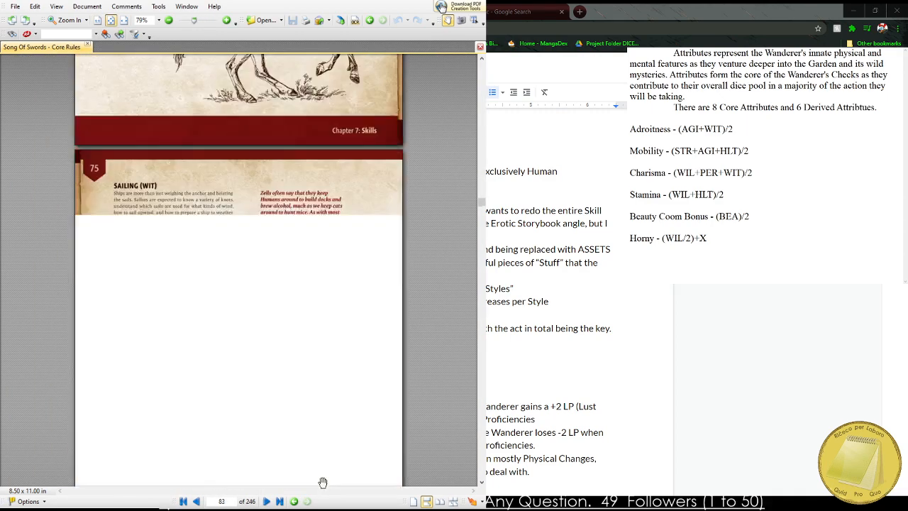
scroll(345, 284, down, 8)
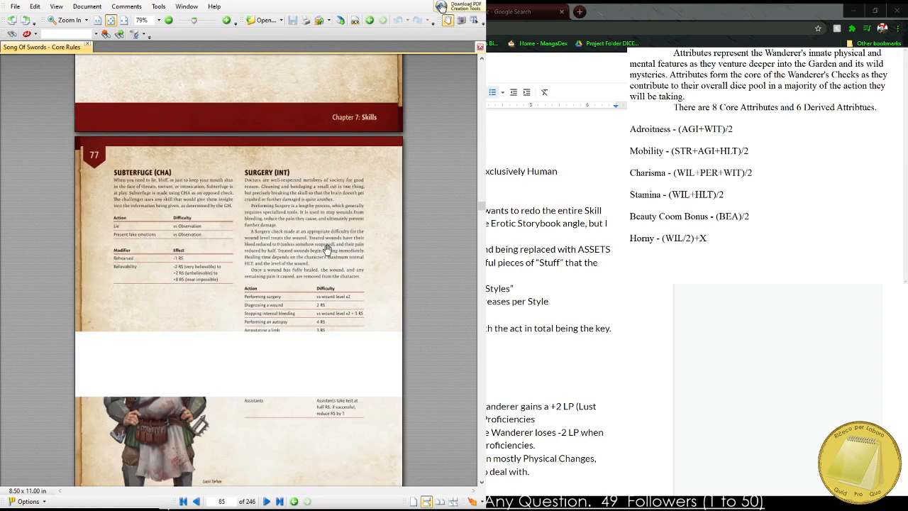
scroll(327, 250, down, 20)
scroll(311, 224, down, 20)
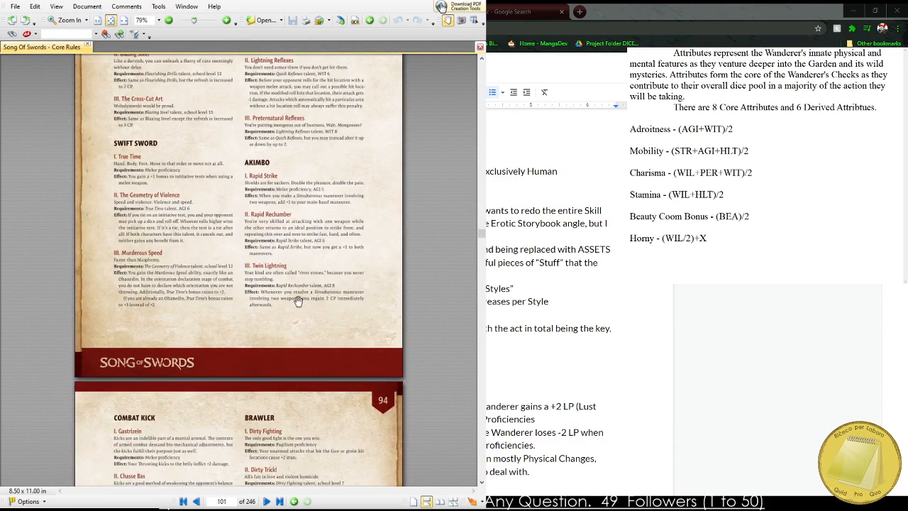
scroll(298, 301, down, 20)
scroll(311, 280, down, 8)
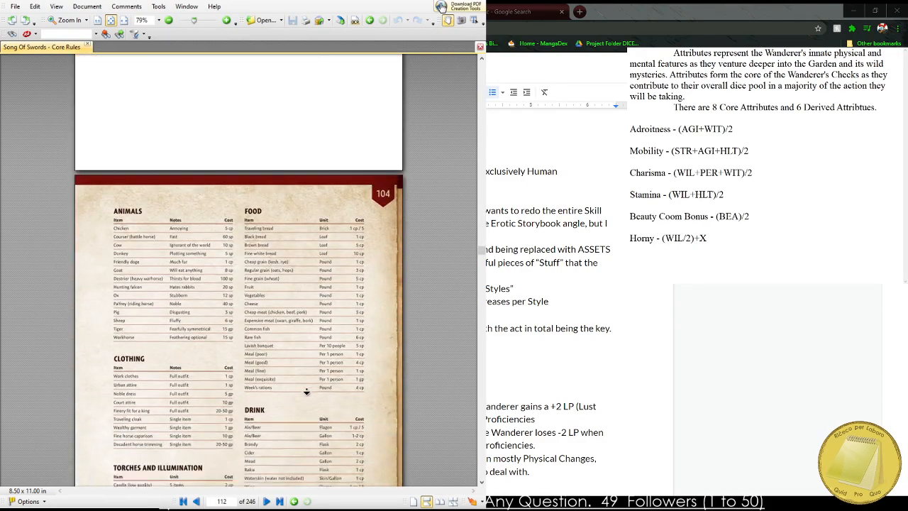
scroll(306, 392, down, 15)
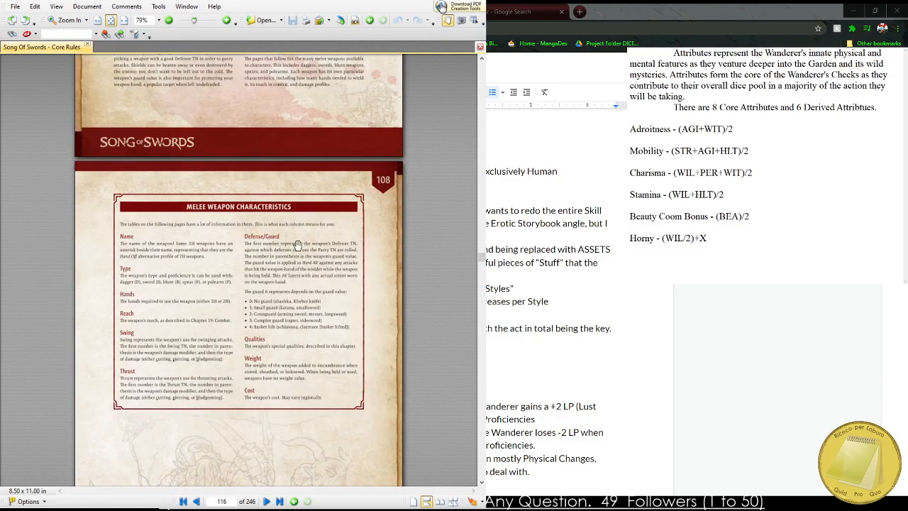
scroll(298, 245, down, 20)
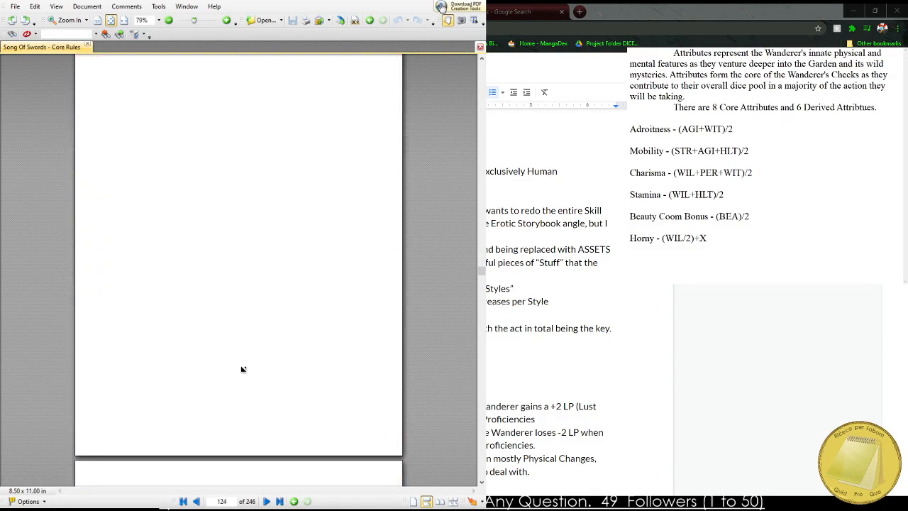
scroll(273, 267, down, 20)
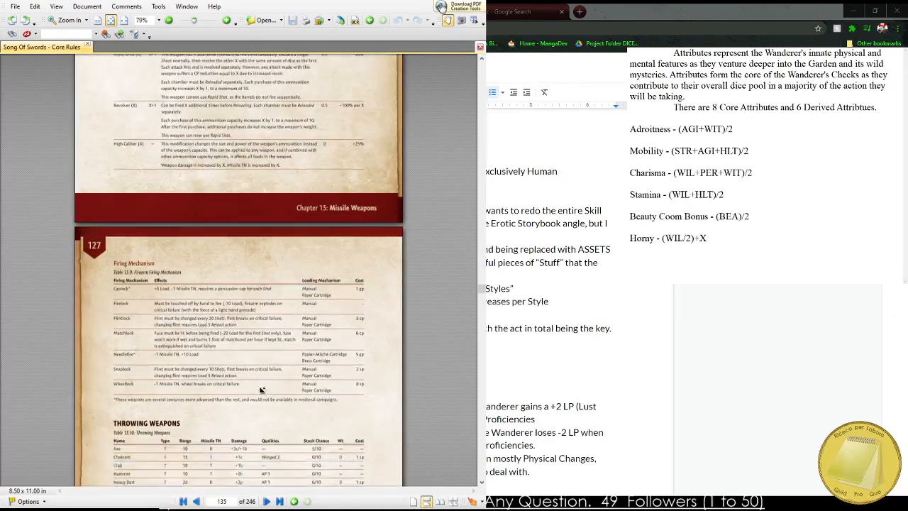
scroll(253, 398, down, 20)
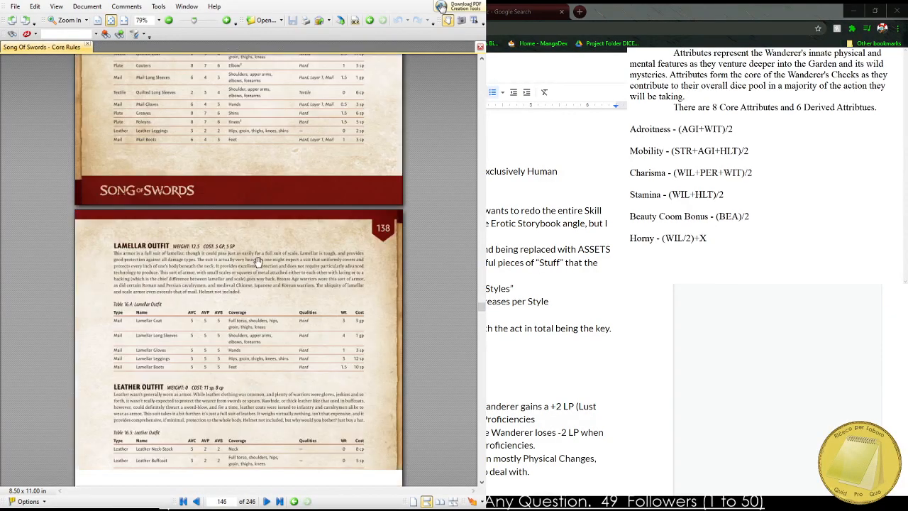
Examine the Half-Plate Armor and Full Plate Armor tables in the armor chapter at 150% zoom.
scroll(251, 205, up, 5)
middle_click(248, 217)
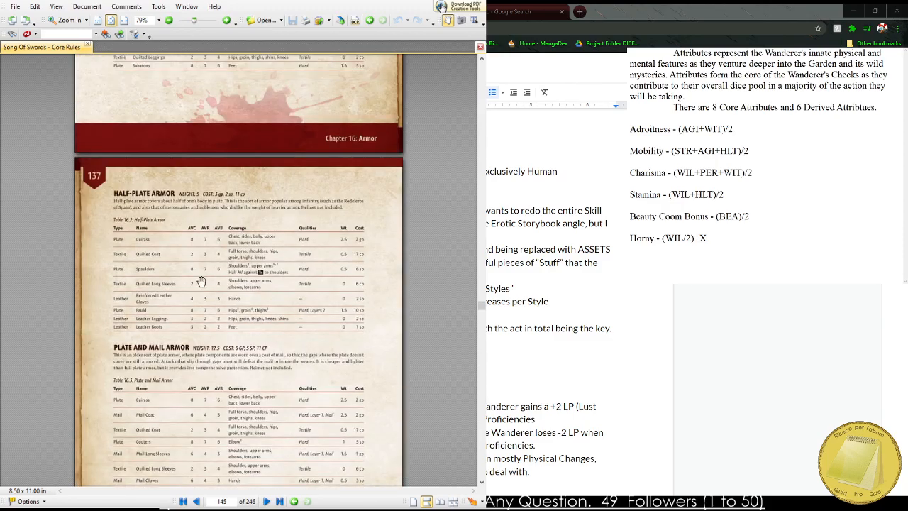
scroll(201, 277, up, 5)
scroll(201, 277, down, 4)
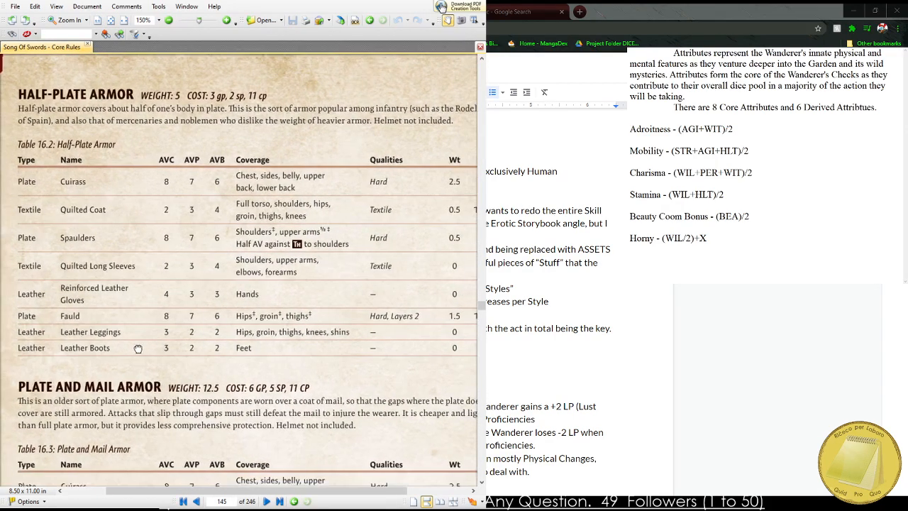
drag(134, 349, 128, 346)
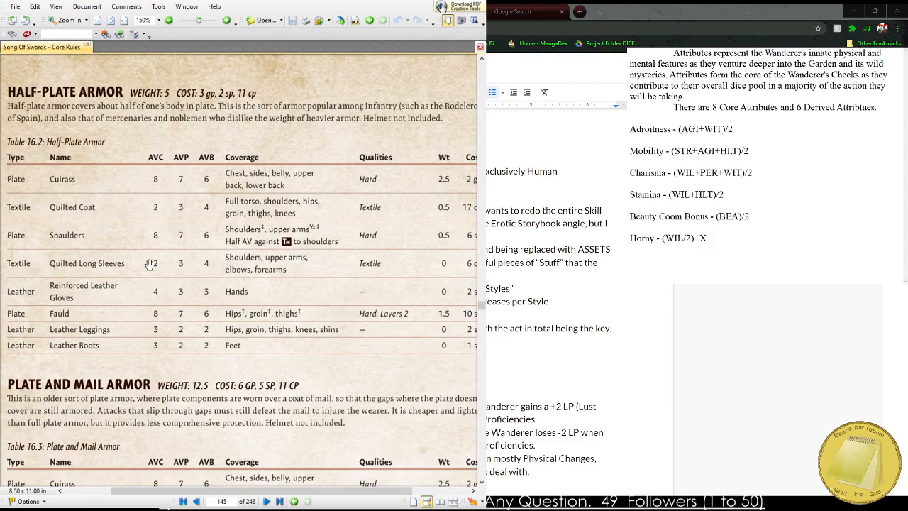
scroll(78, 288, up, 10)
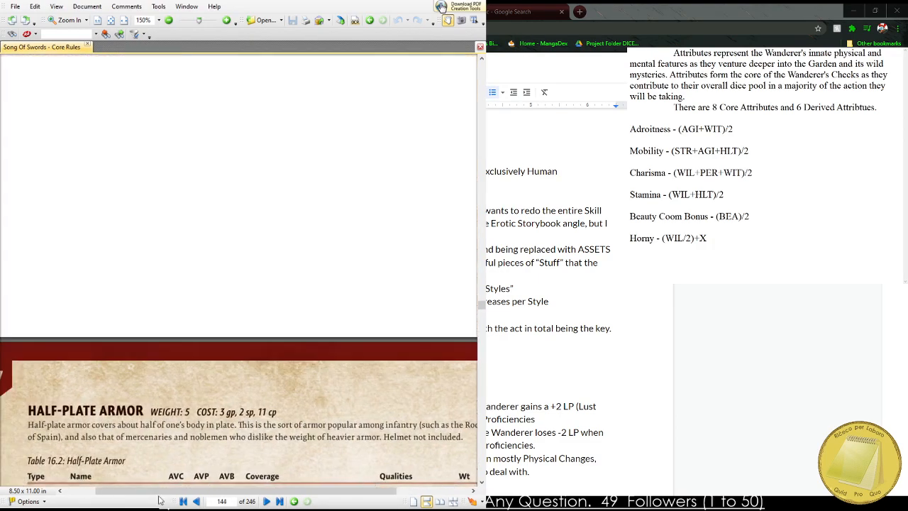
drag(220, 341, 202, 443)
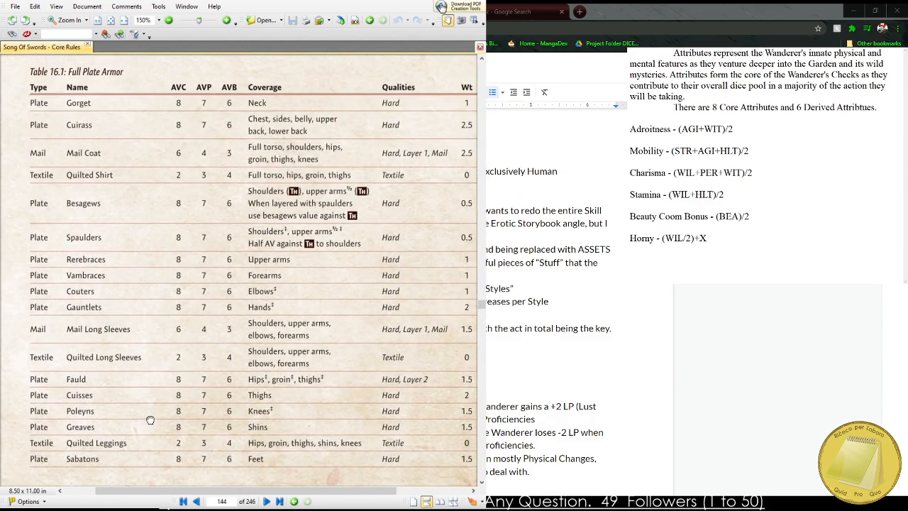
Examine the head and neck armor tables, covering helmets, visors, helmet crests and non-helmet head protection.
scroll(111, 215, down, 5)
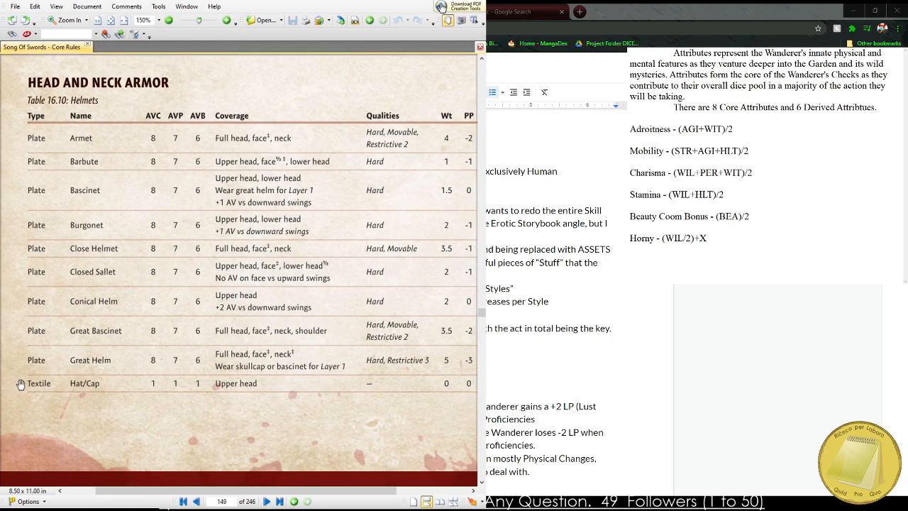
scroll(127, 456, down, 10)
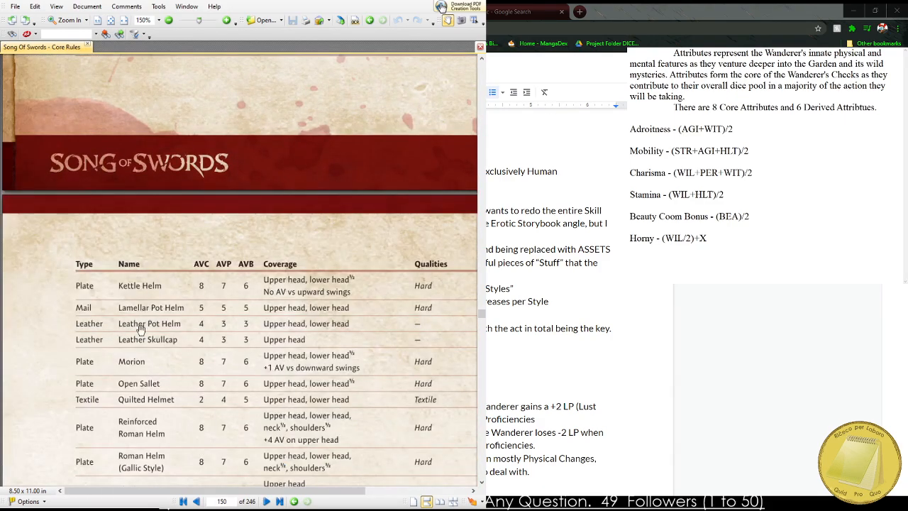
scroll(124, 271, down, 2)
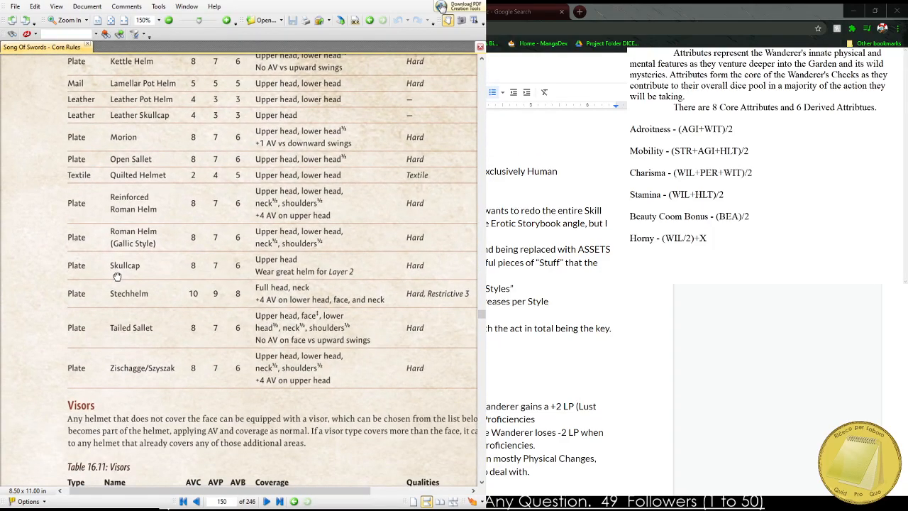
scroll(110, 305, down, 15)
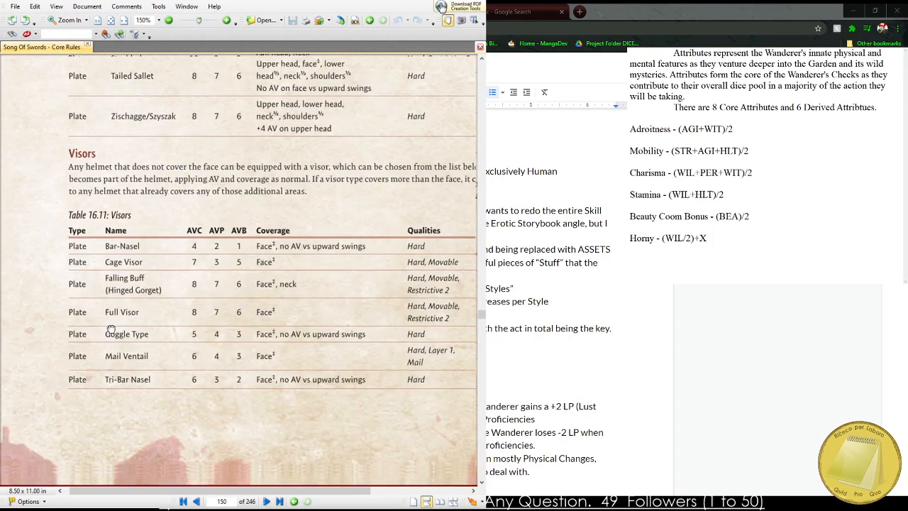
scroll(129, 237, down, 12)
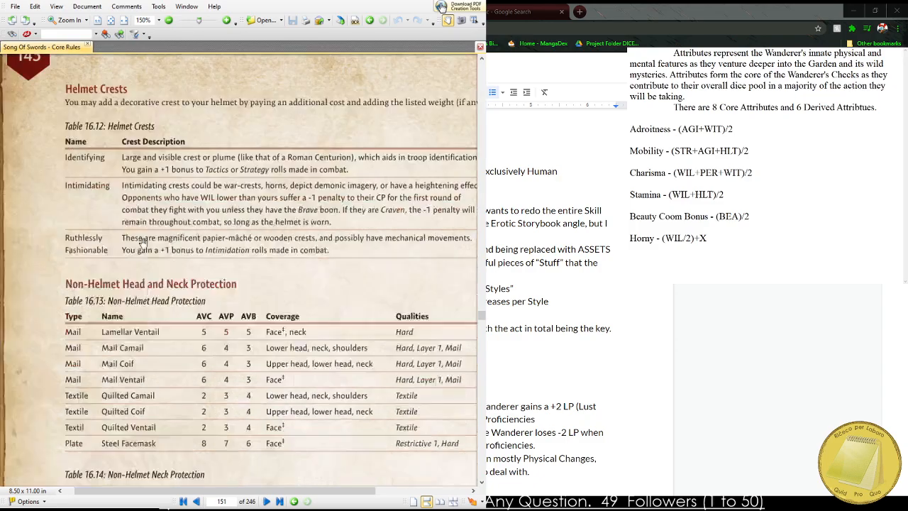
scroll(138, 215, down, 12)
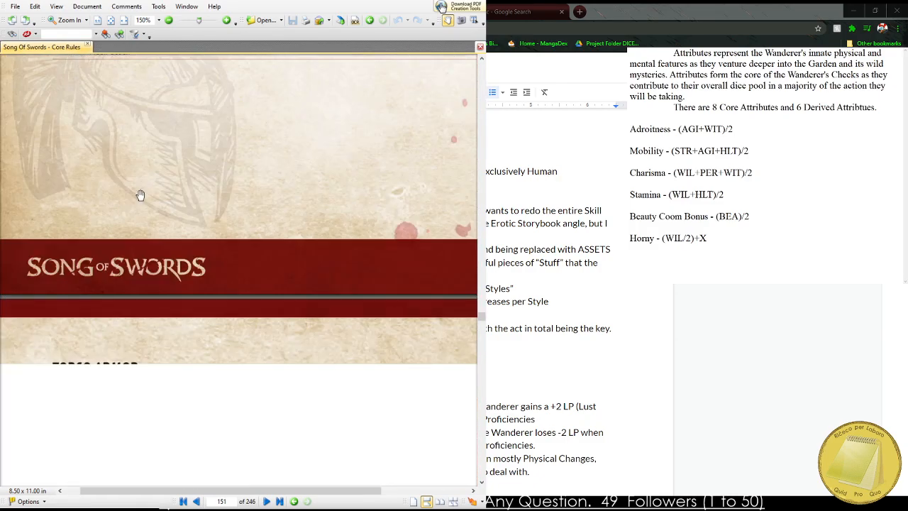
Examine the torso armor tables, comparing the plate, laminar, mail, textile and leather pieces, and glance at the plate arm armor.
scroll(163, 262, down, 8)
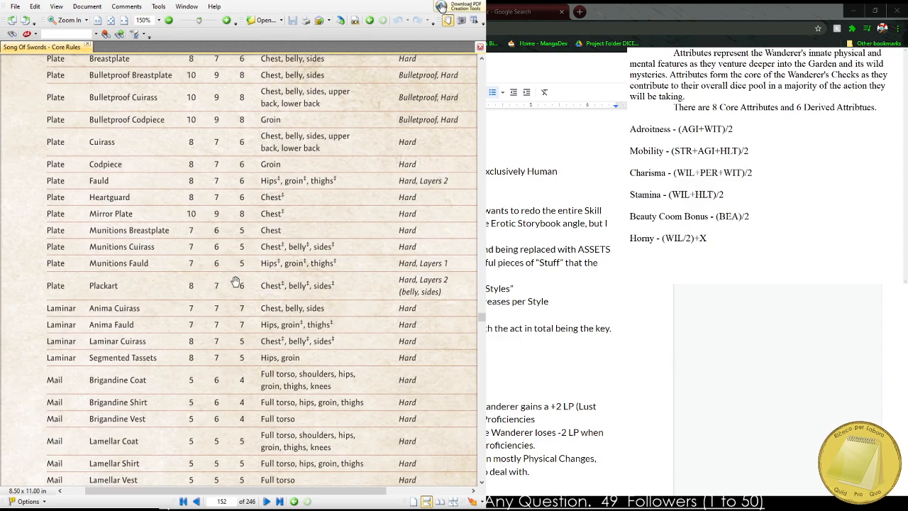
scroll(196, 281, down, 5)
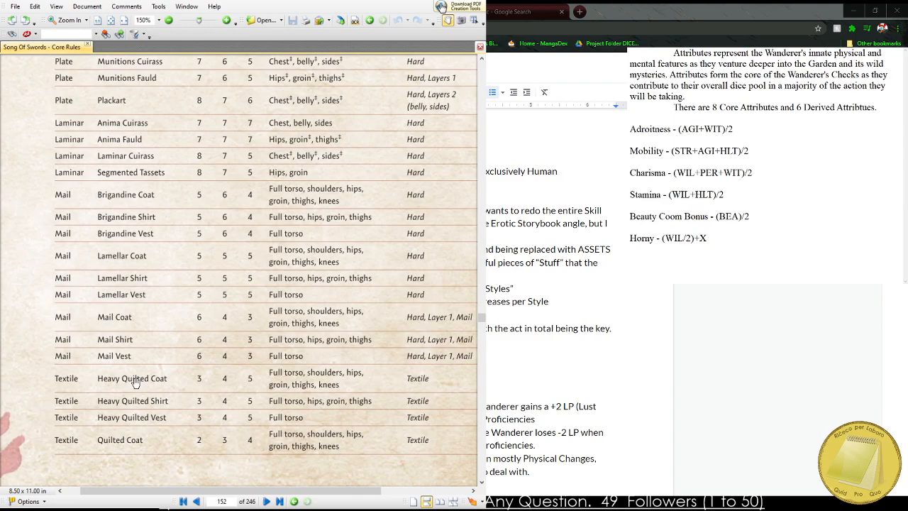
scroll(121, 391, up, 6)
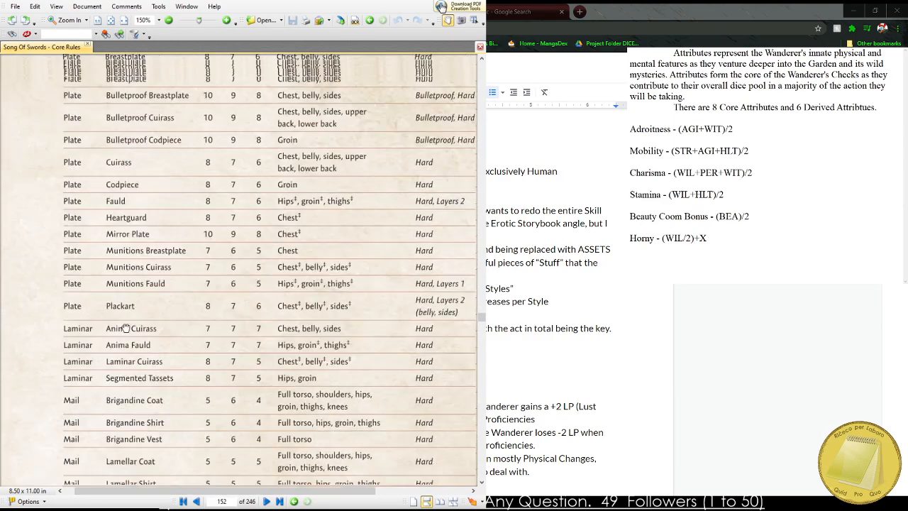
scroll(139, 250, down, 10)
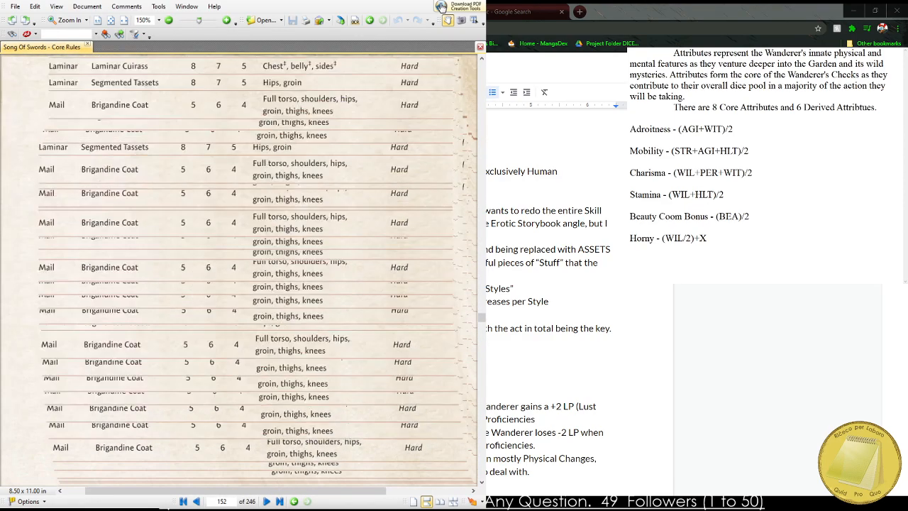
scroll(160, 185, down, 3)
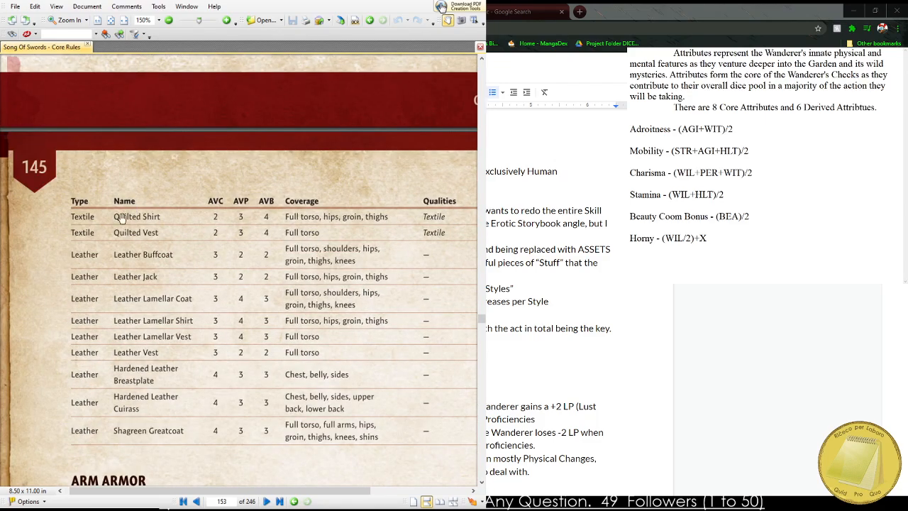
drag(137, 232, 101, 242)
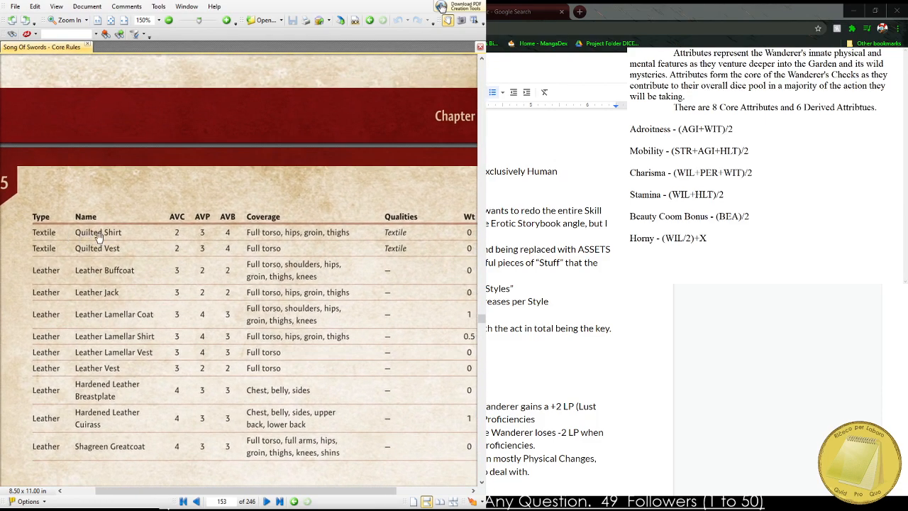
scroll(73, 196, up, 5)
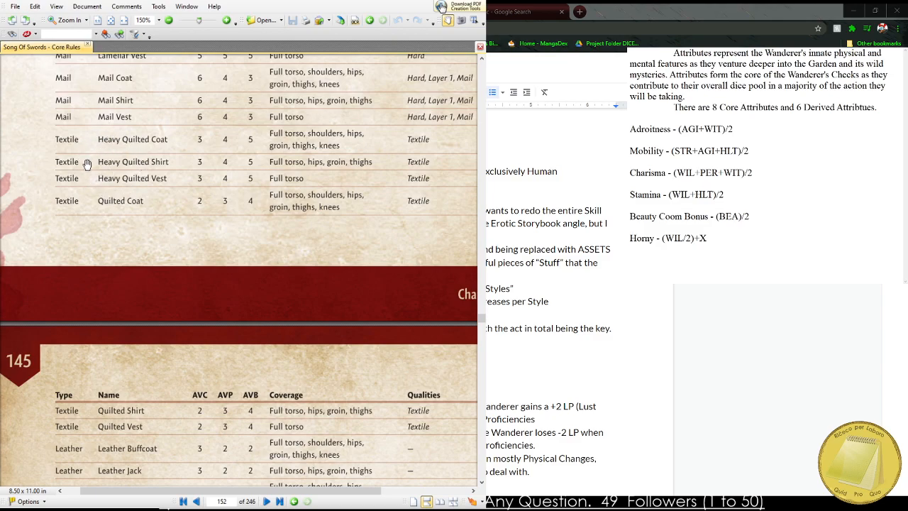
scroll(110, 206, down, 5)
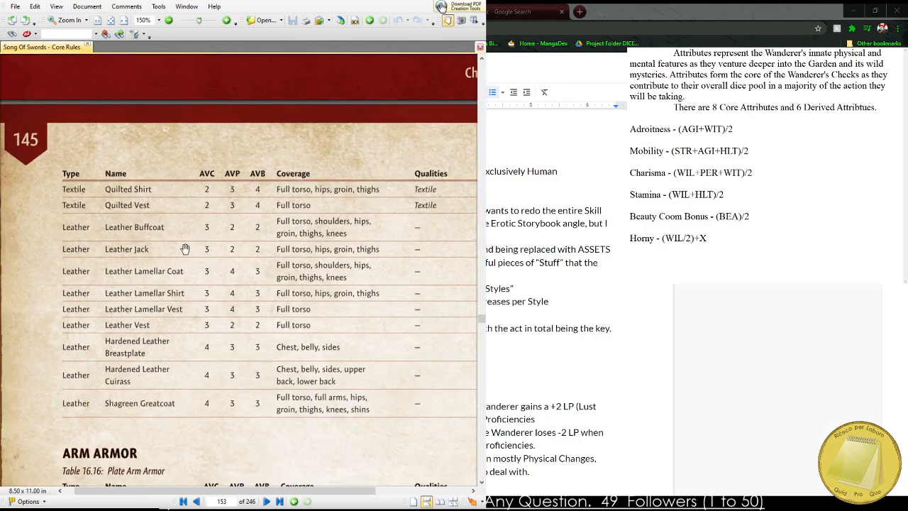
scroll(199, 291, down, 5)
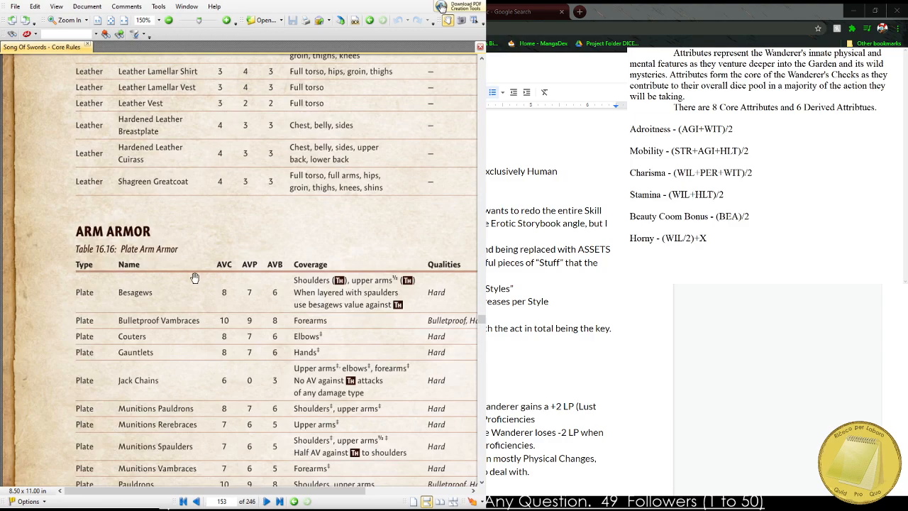
scroll(173, 145, up, 10)
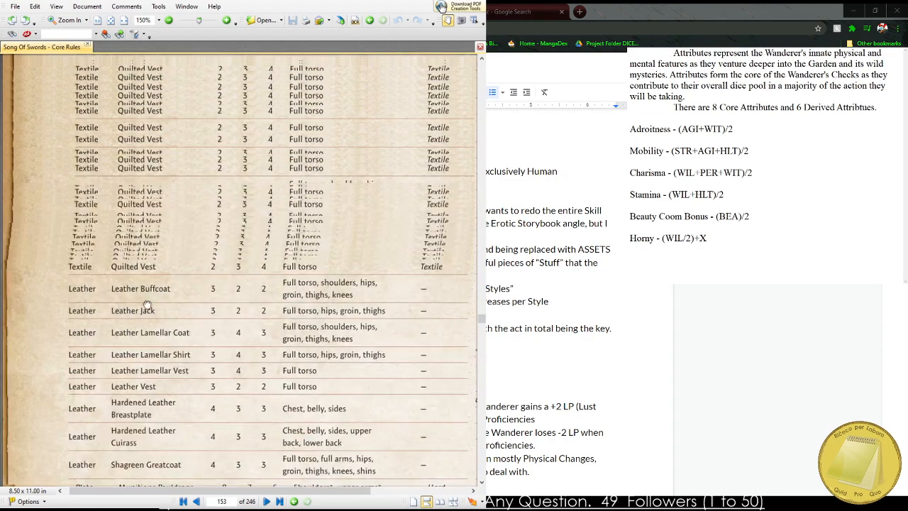
scroll(181, 332, up, 5)
scroll(197, 265, right, 2)
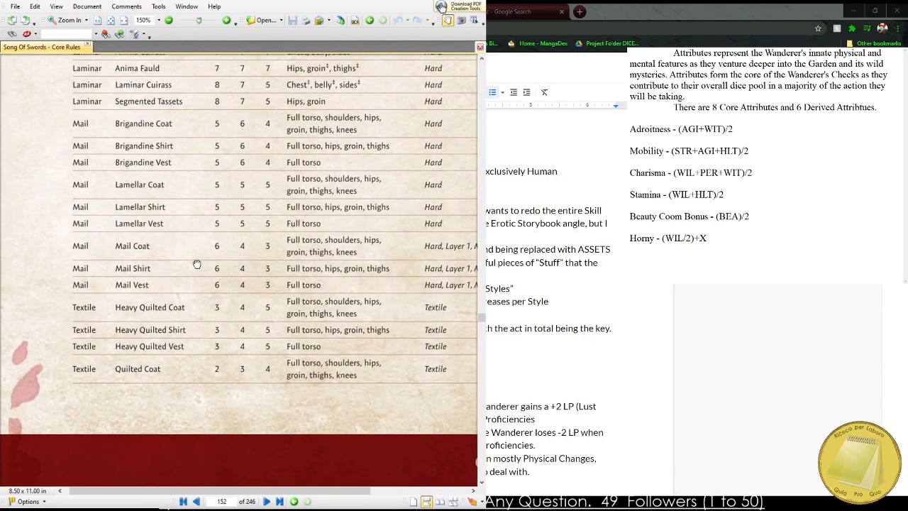
Examine the rest of the torso armor table, from the mail coats through the quilted textile pieces to the leather armor.
mouse_move(137, 279)
mouse_down()
mouse_move(89, 271)
mouse_move(132, 265)
mouse_up()
drag(193, 304, 241, 271)
drag(185, 329, 168, 166)
drag(170, 293, 189, 133)
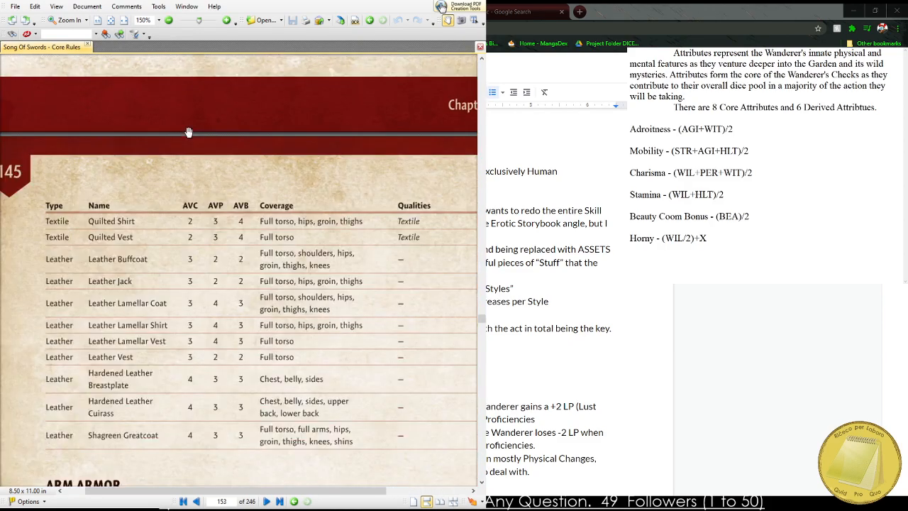
drag(193, 292, 216, 235)
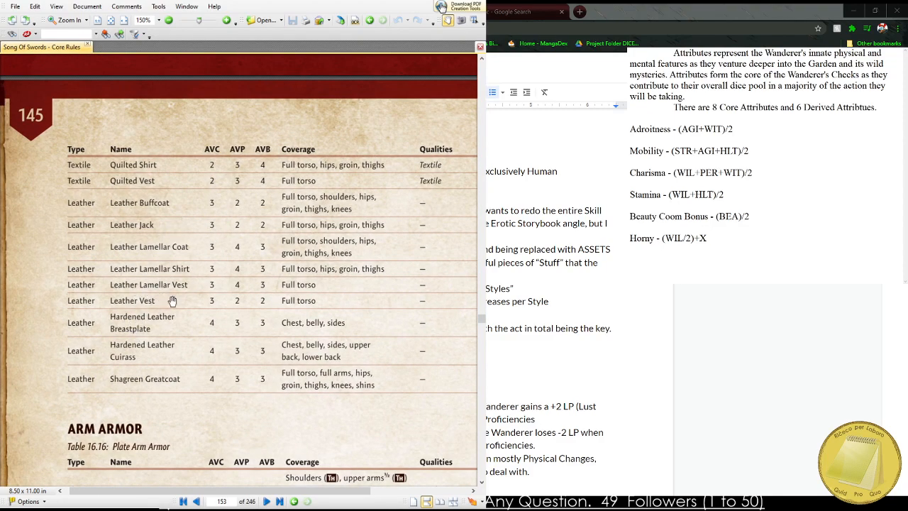
Examine the arm armor tables, covering the plate, laminar, mail, textile and leather pieces.
drag(194, 312, 214, 87)
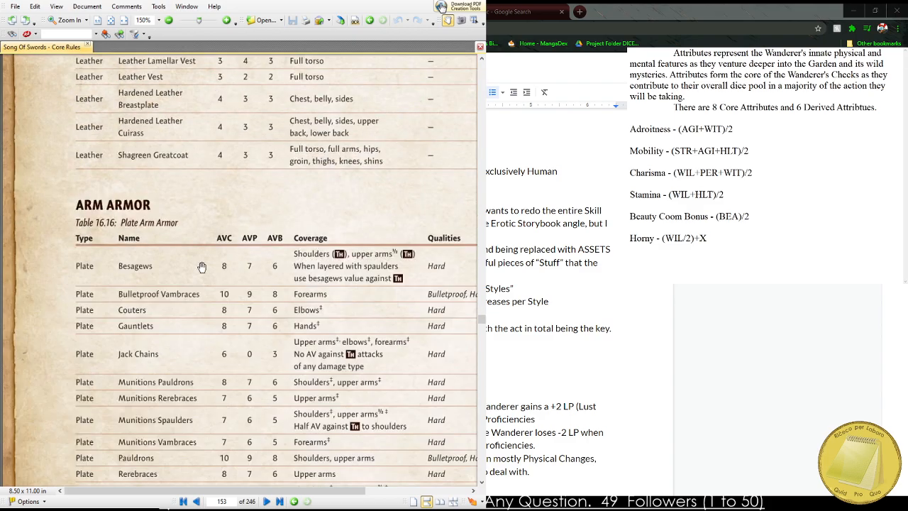
drag(194, 327, 178, 199)
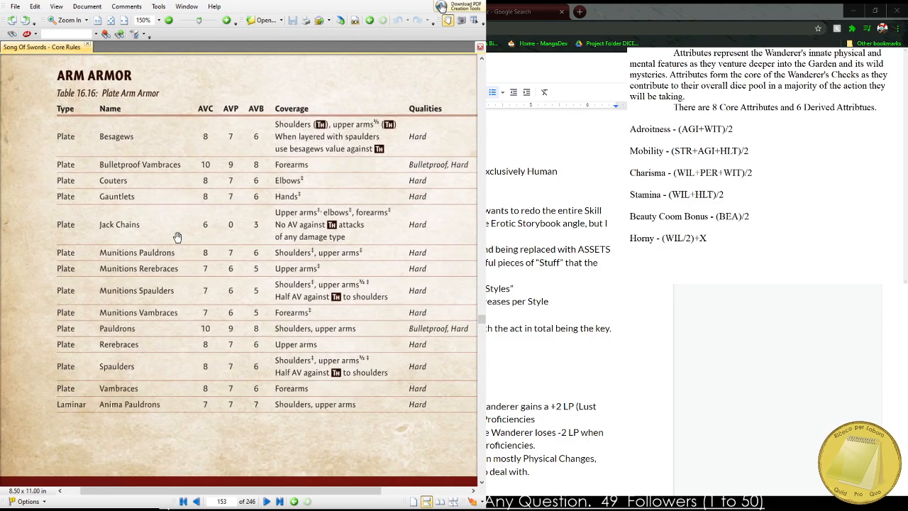
drag(192, 347, 229, 79)
drag(194, 329, 175, 65)
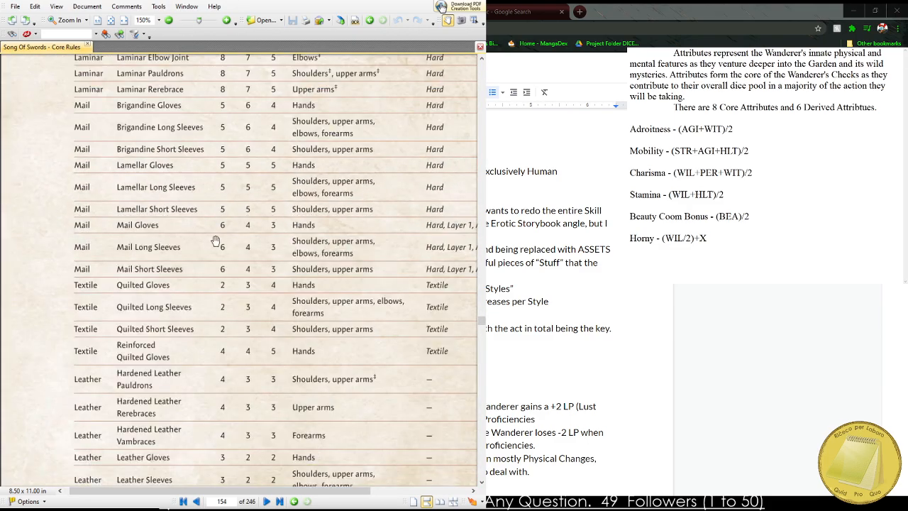
drag(216, 241, 186, 3)
drag(187, 222, 211, 336)
Examine the leg armor and horse armor tables, and skim the armor qualities and materials that close the chapter.
scroll(211, 335, down, 15)
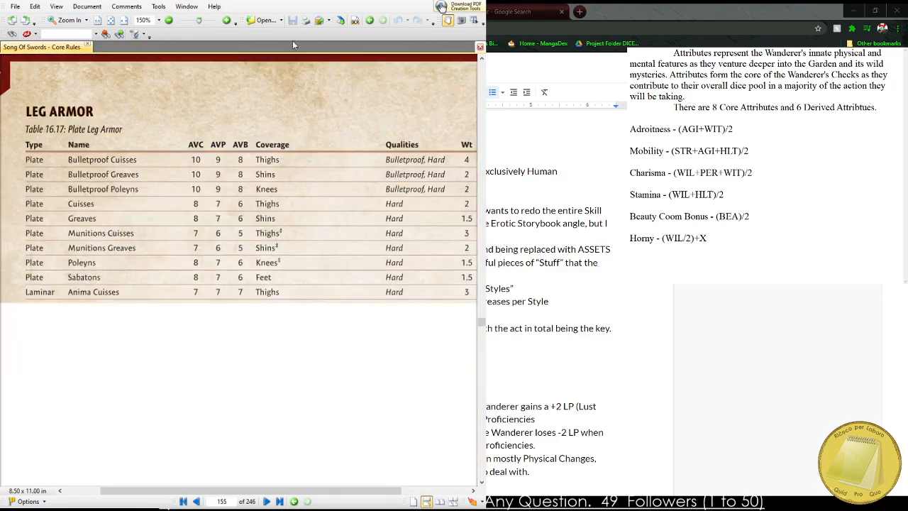
scroll(263, 254, down, 10)
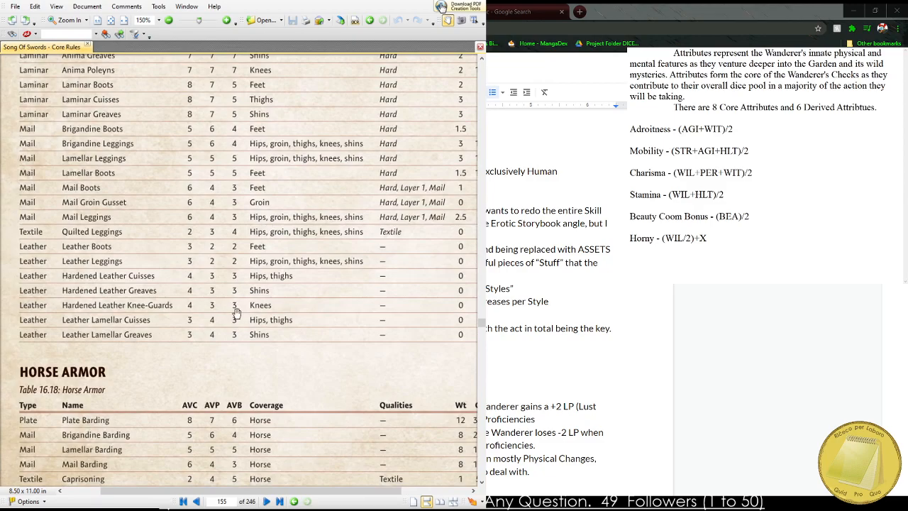
scroll(165, 162, down, 10)
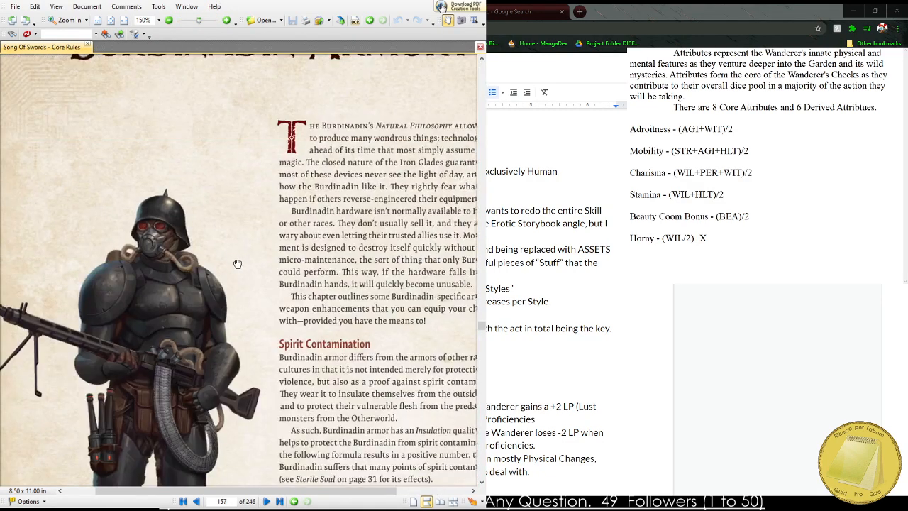
drag(238, 264, 319, 119)
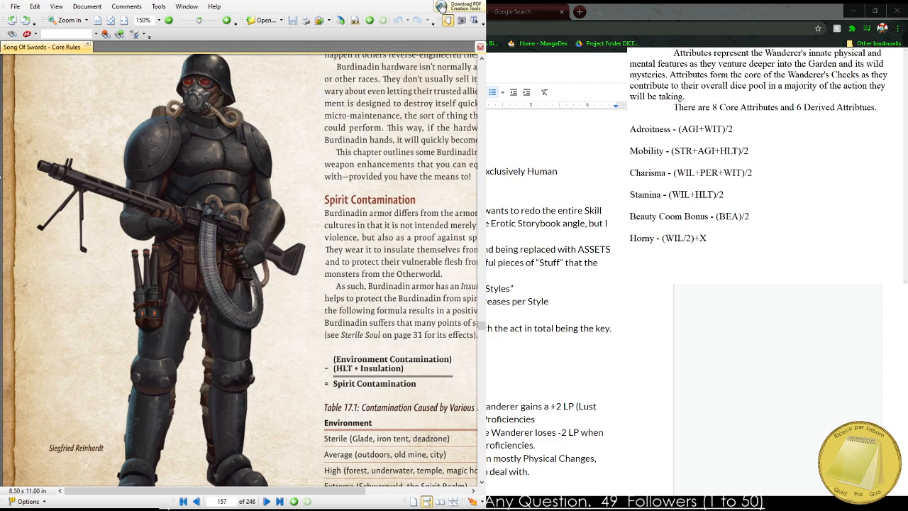
Examine the Burdinadin armor chapter, including its armored soldier illustration, armor sets, headgear table and Myrmidon Armor box.
scroll(160, 173, up, 2)
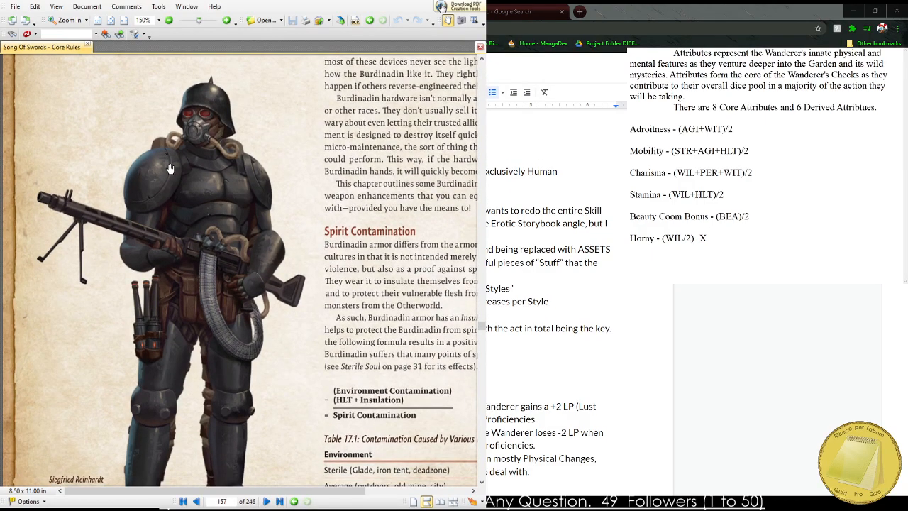
scroll(169, 182, down, 1)
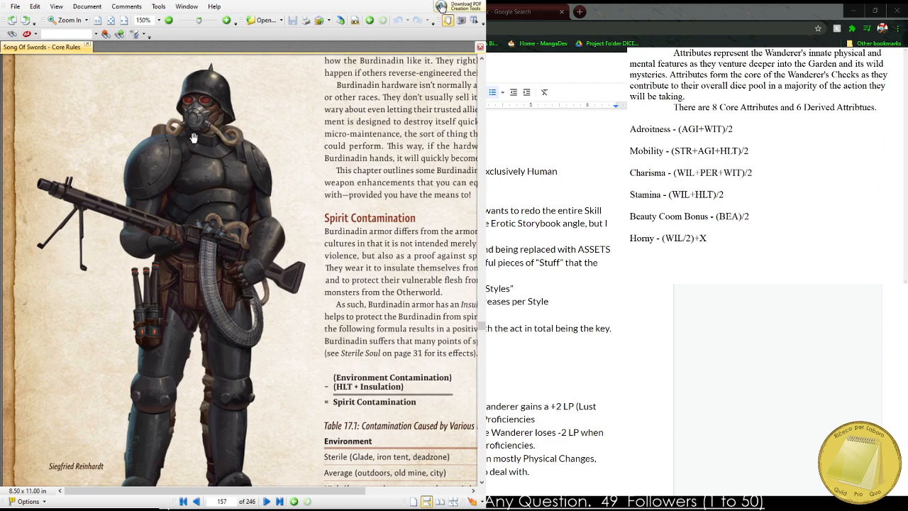
scroll(231, 293, down, 10)
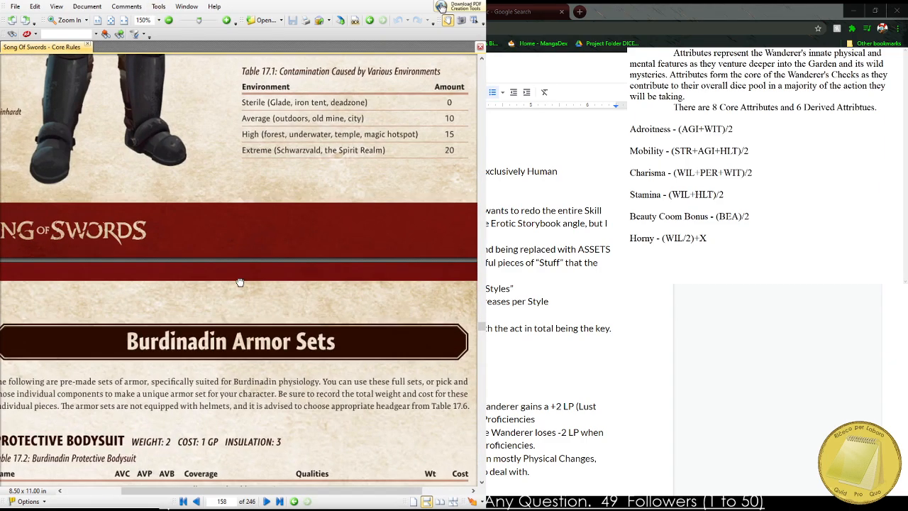
scroll(242, 266, down, 10)
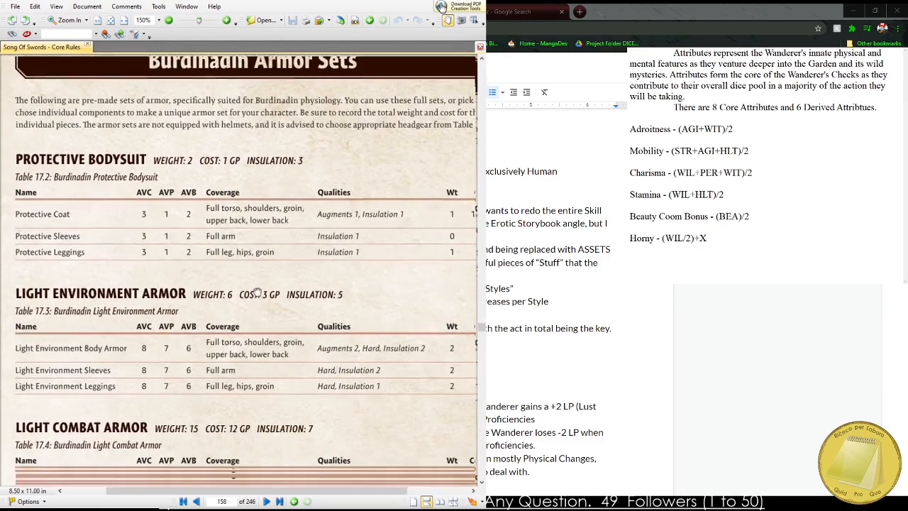
scroll(250, 315, down, 10)
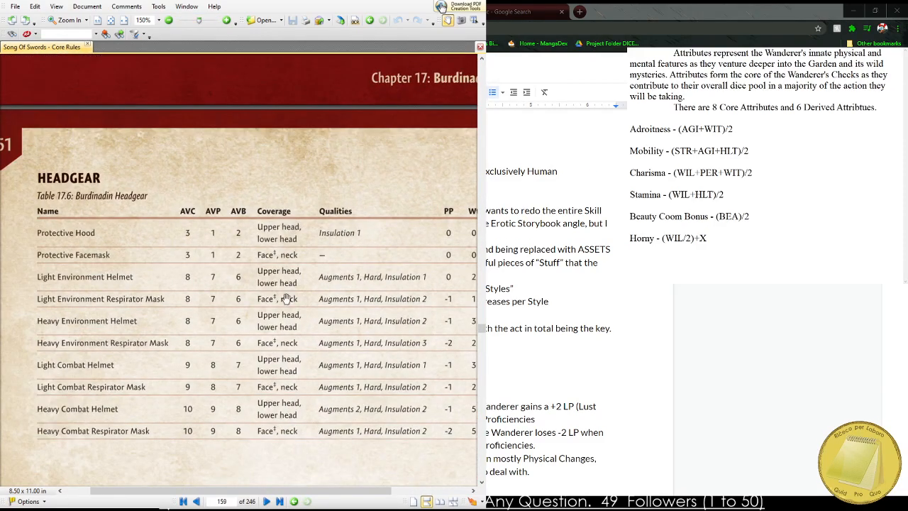
drag(278, 396, 271, 195)
drag(271, 331, 244, 307)
scroll(244, 305, down, 1)
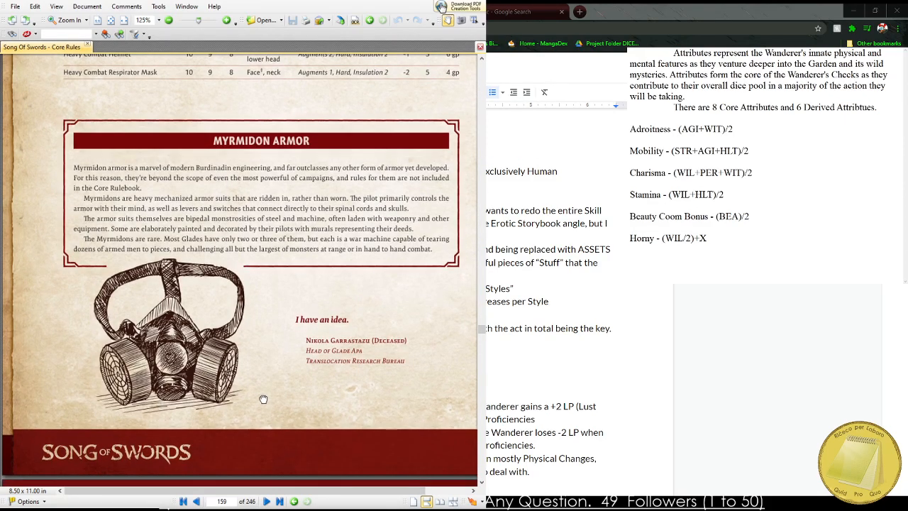
Browse forward through the Burdinadin enhancements and the Mounts and Beasts chapter to the Combat chapter.
scroll(263, 390, down, 1)
scroll(290, 122, down, 15)
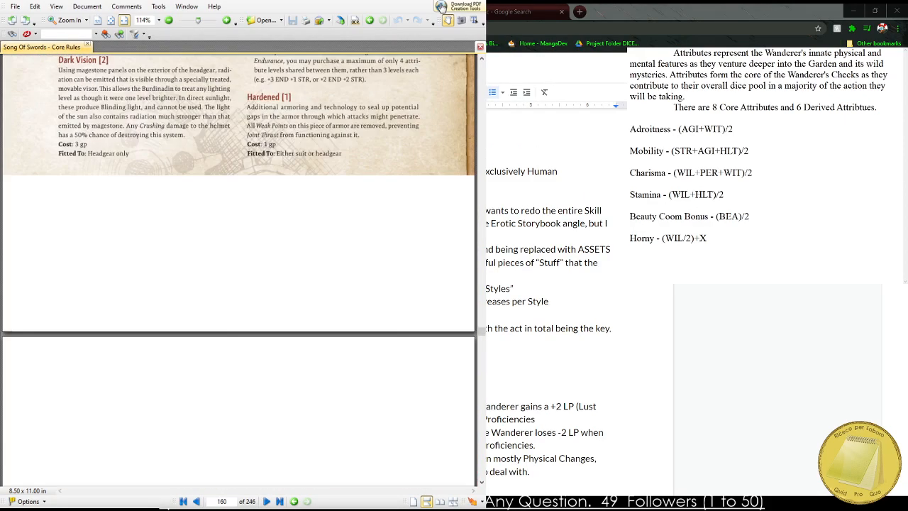
scroll(225, 436, down, 15)
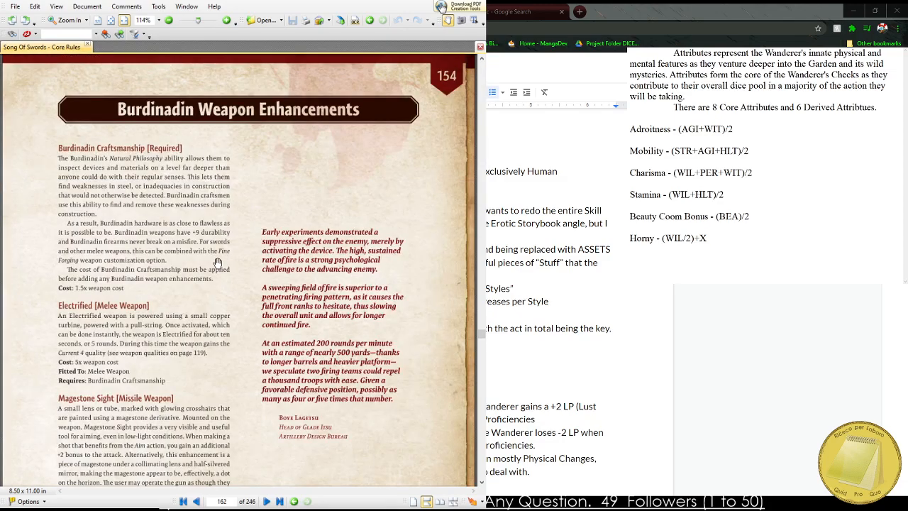
scroll(241, 383, down, 15)
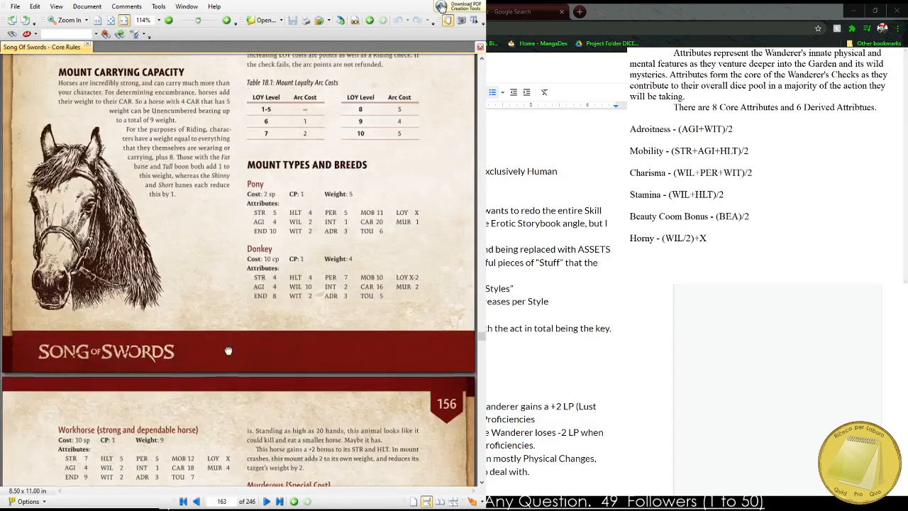
scroll(206, 431, down, 3)
scroll(188, 14, down, 12)
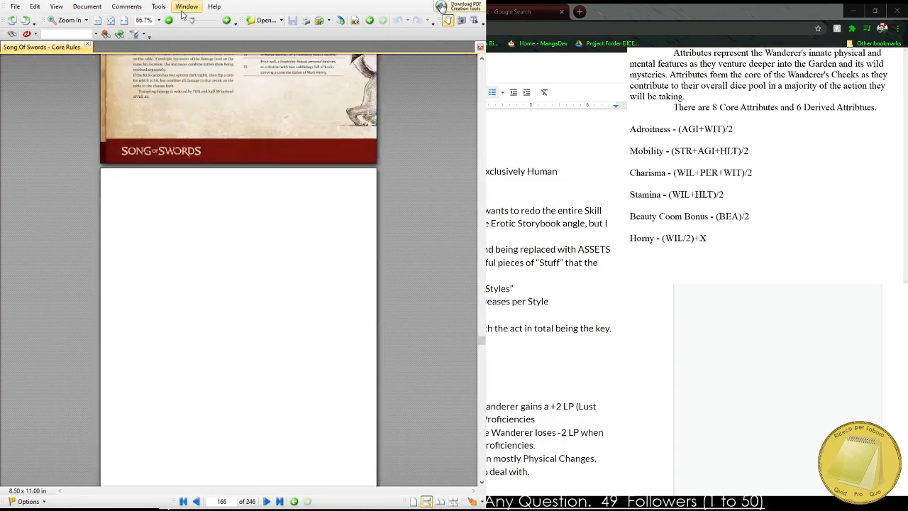
scroll(259, 386, down, 5)
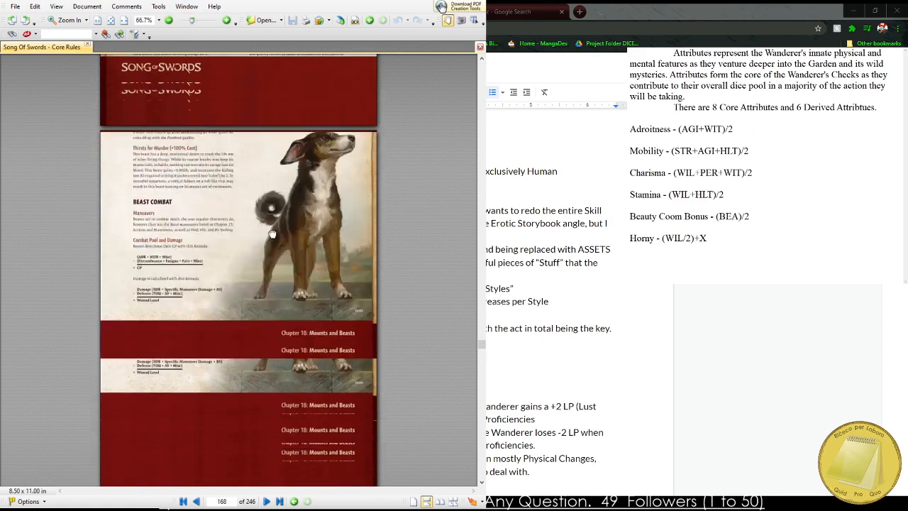
scroll(248, 270, down, 5)
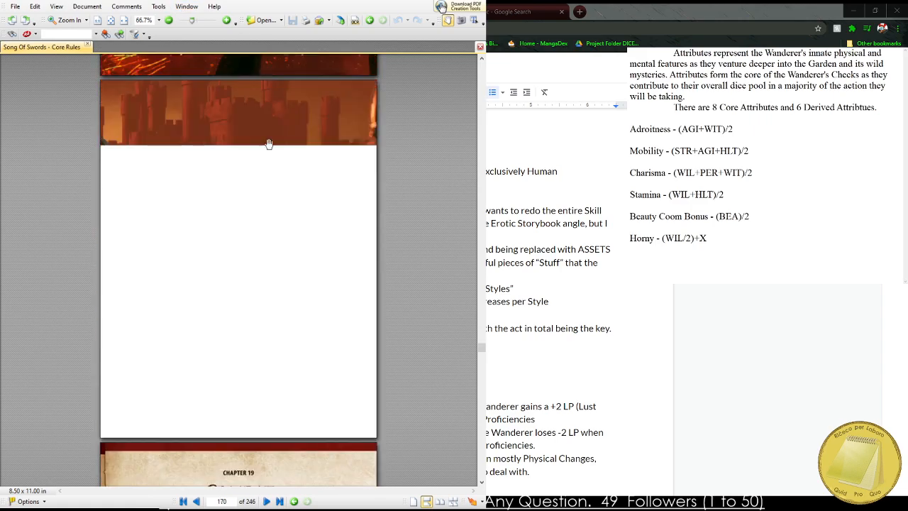
scroll(278, 338, down, 6)
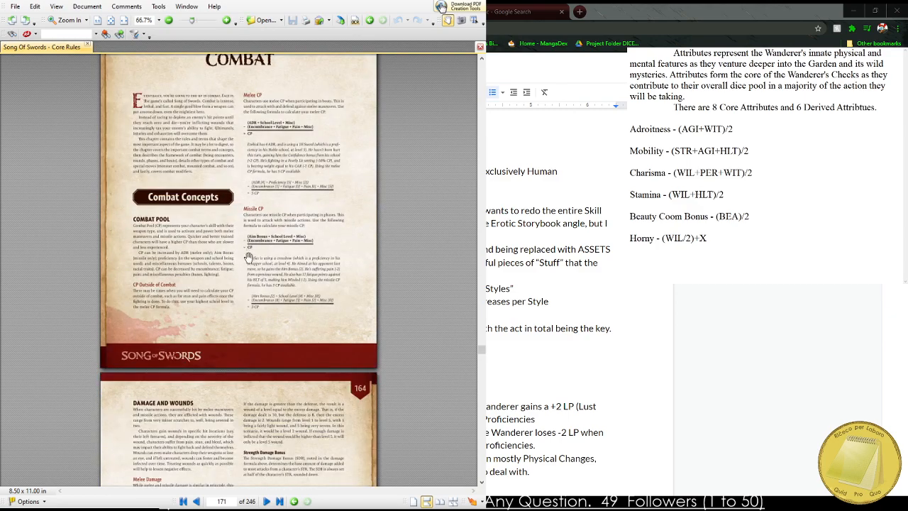
Fit the page to the window width and read the Combat Pool, Damage and Wounds, and Missile Damage rules.
key(ctrl+2)
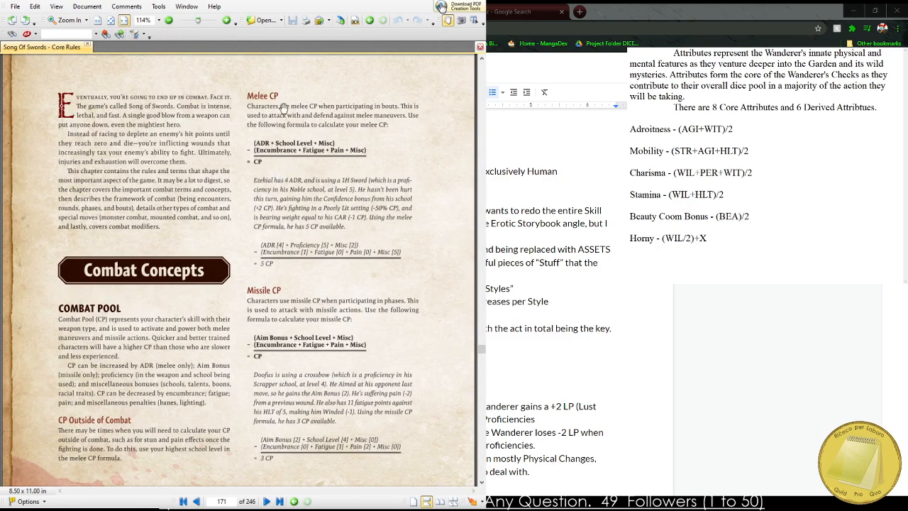
scroll(257, 269, down, 5)
scroll(264, 298, down, 3)
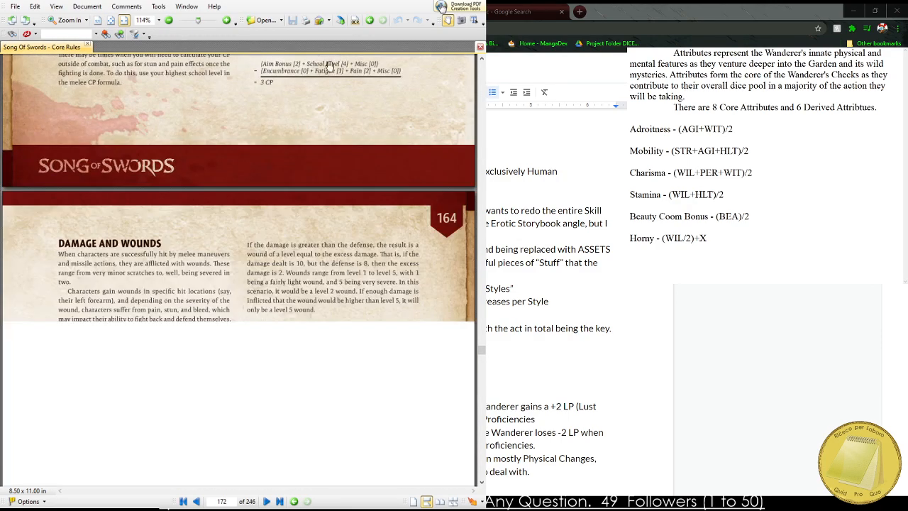
scroll(225, 312, down, 5)
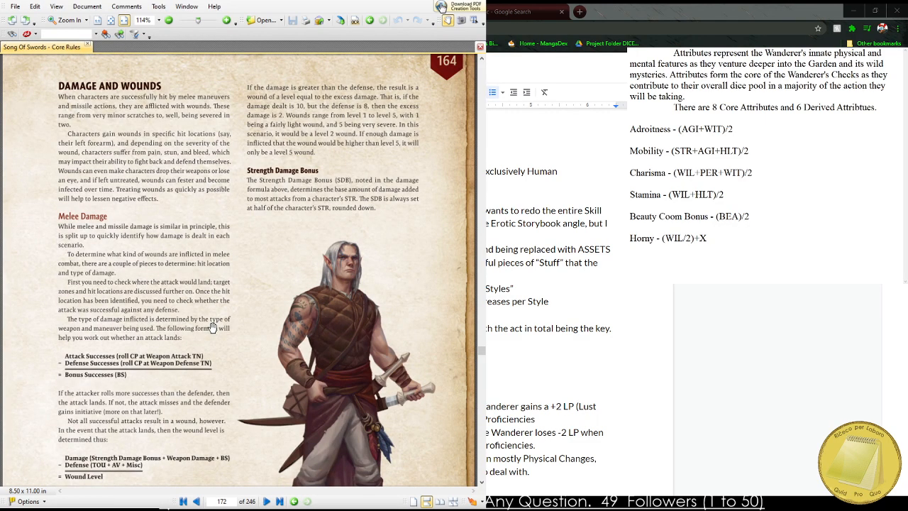
scroll(234, 319, down, 5)
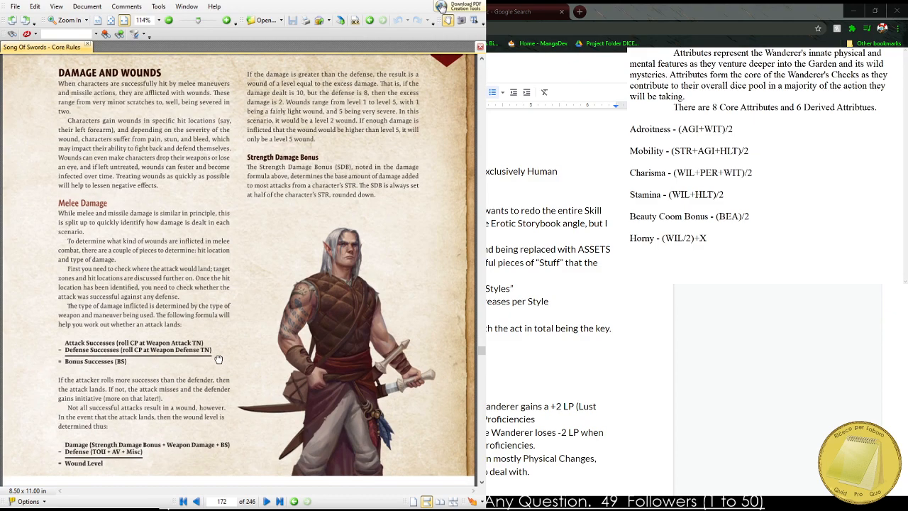
scroll(255, 277, down, 3)
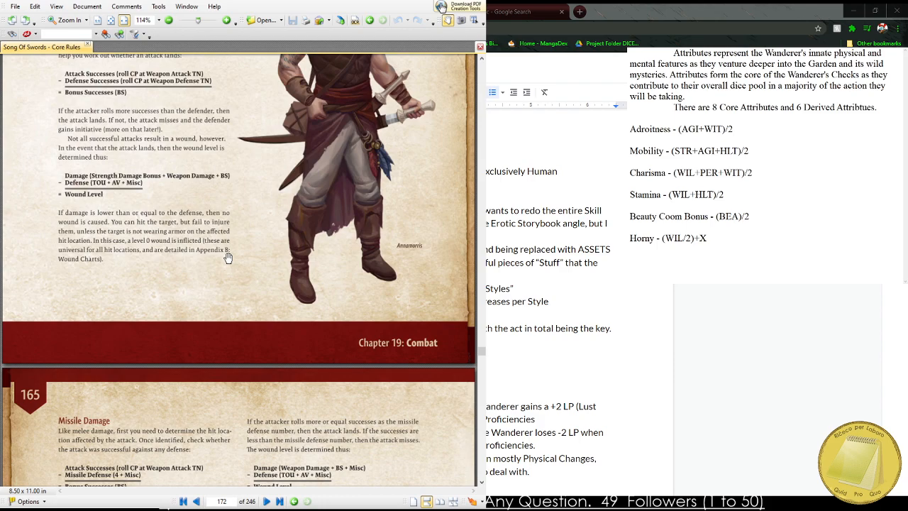
scroll(307, 117, down, 5)
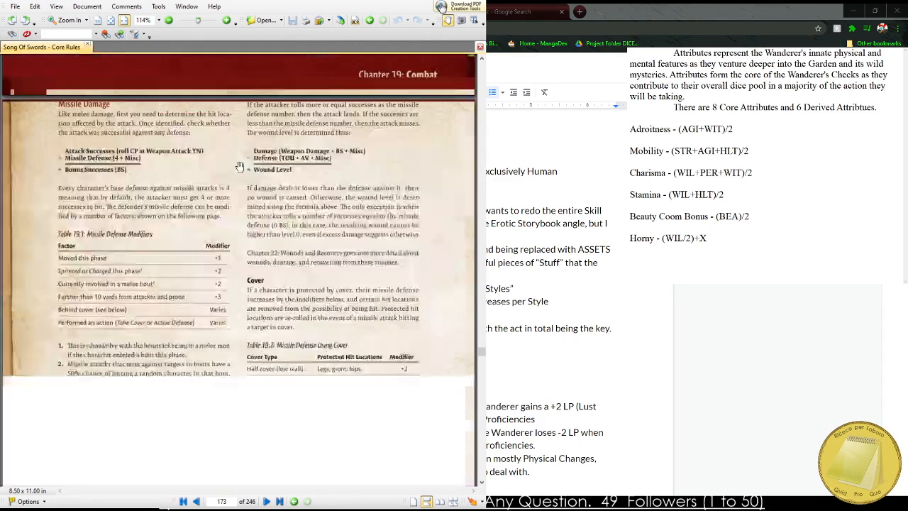
Examine the Target Zones and Hit Locations page, covering the swinging, thrusting and missile target zones.
scroll(266, 164, down, 8)
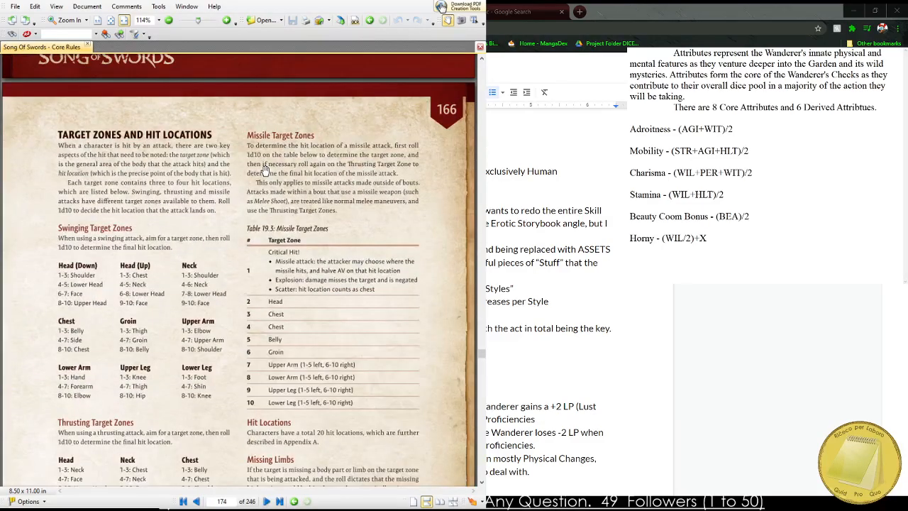
scroll(265, 170, down, 3)
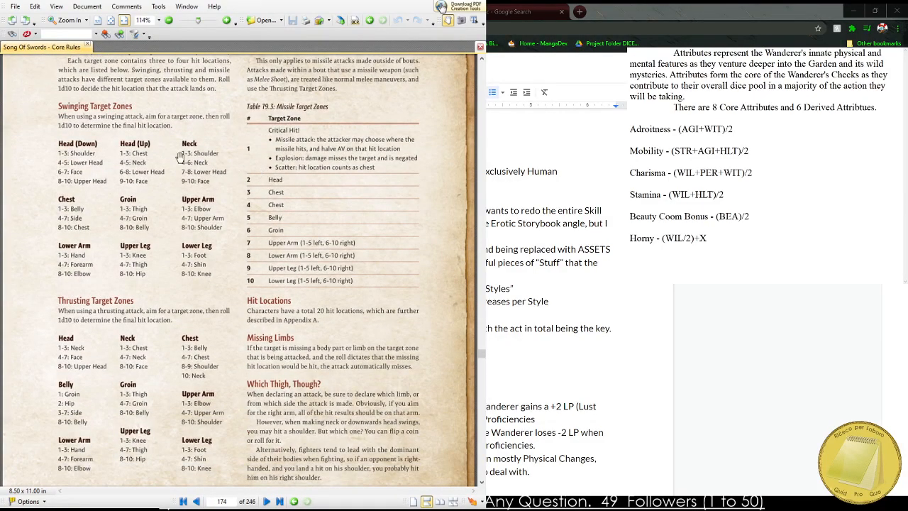
scroll(142, 181, down, 1)
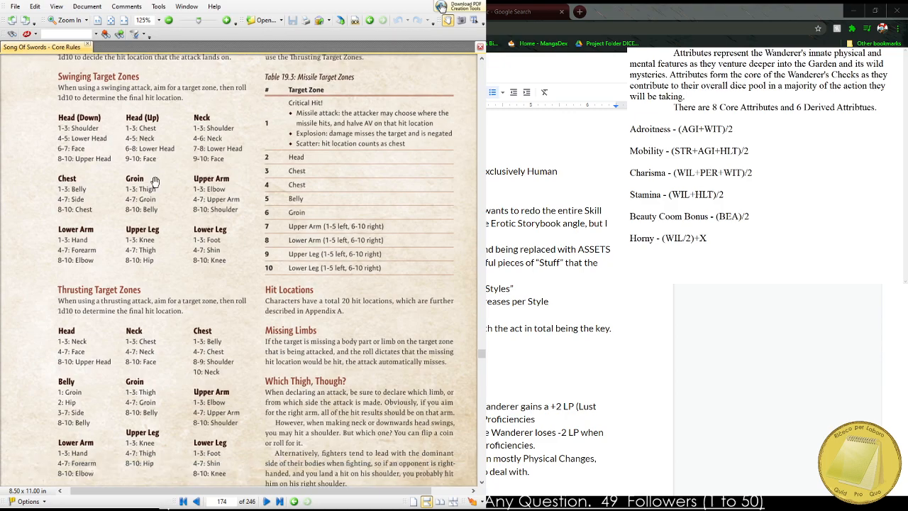
Read through the Combat Encounters rules on rounds, phases, bouts and orientation, up to Additional Combat Rules.
scroll(211, 244, down, 15)
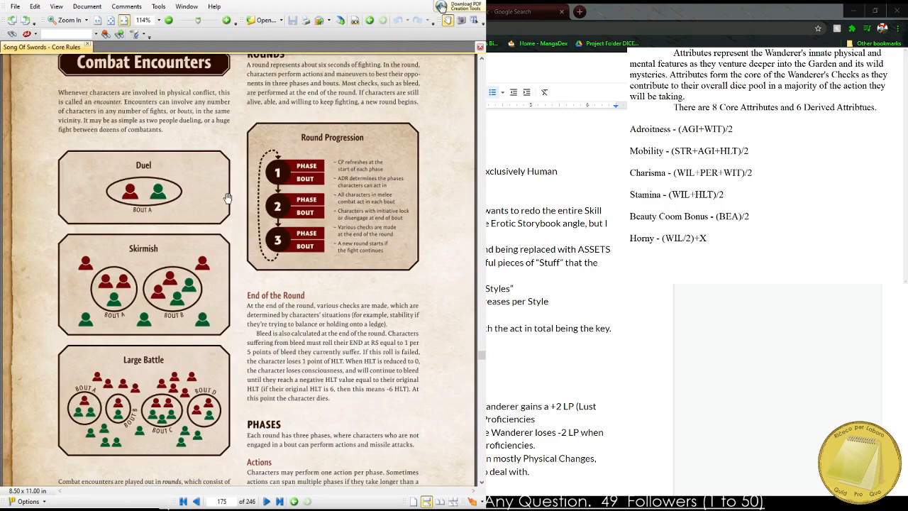
scroll(234, 284, down, 10)
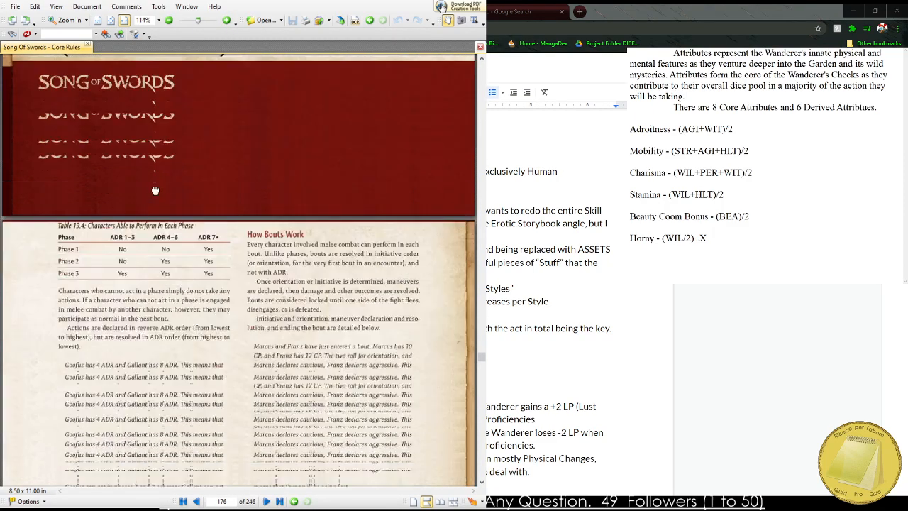
scroll(195, 310, down, 12)
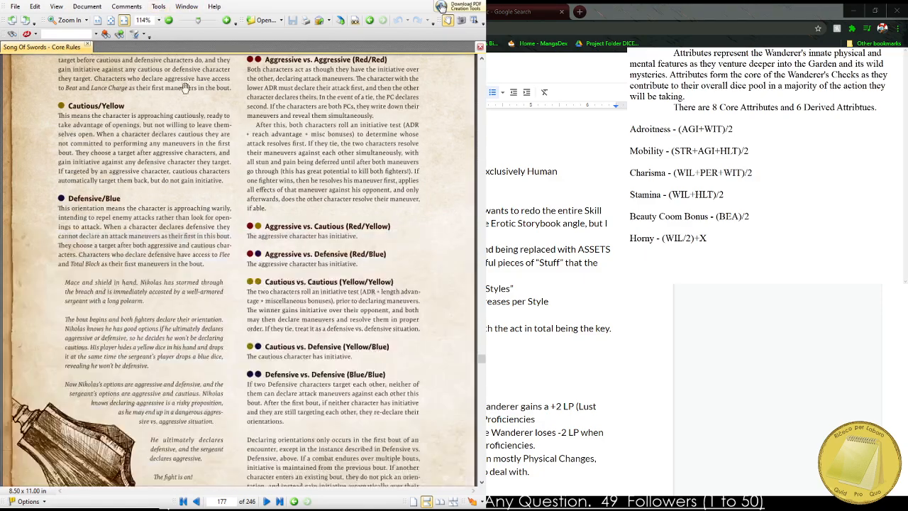
drag(190, 275, 189, 362)
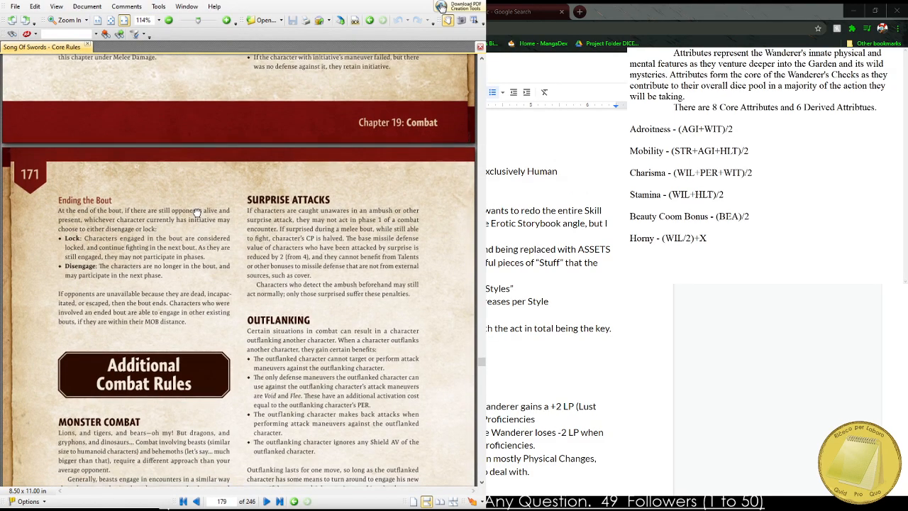
Browse forward from Additional Combat Rules to the maneuver summary table and the initiative and transformation maneuvers in Actions and Maneuvers.
scroll(192, 270, down, 10)
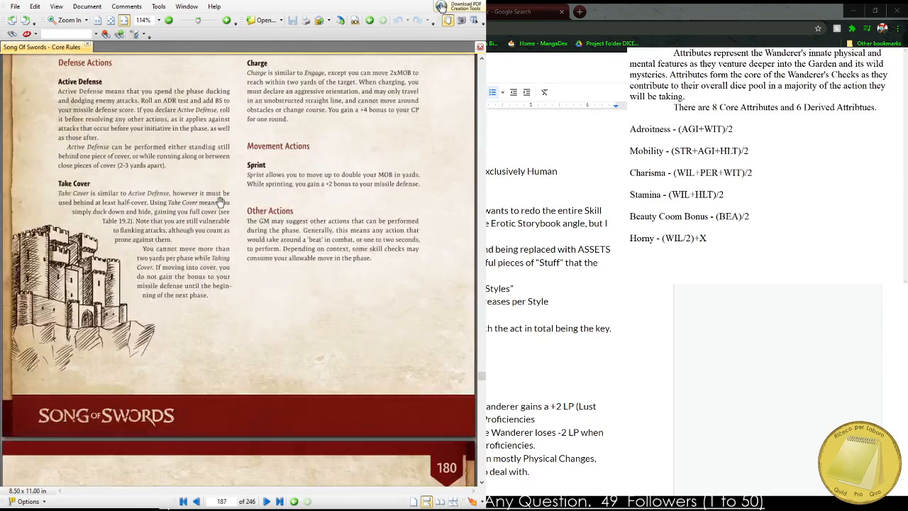
scroll(220, 200, down, 15)
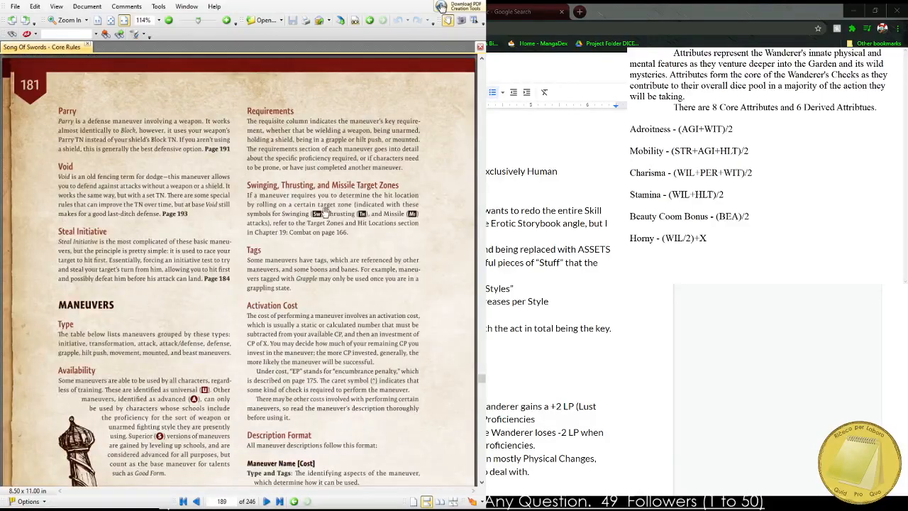
scroll(309, 245, down, 15)
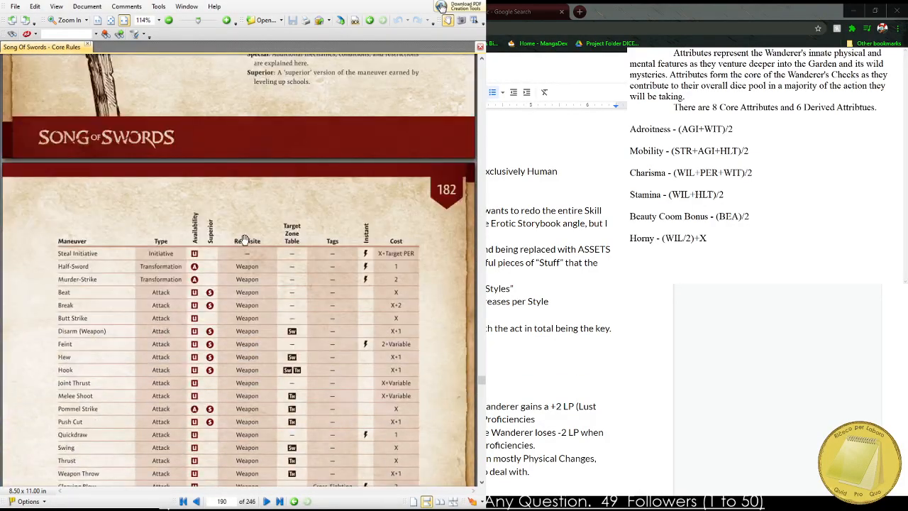
scroll(227, 227, down, 10)
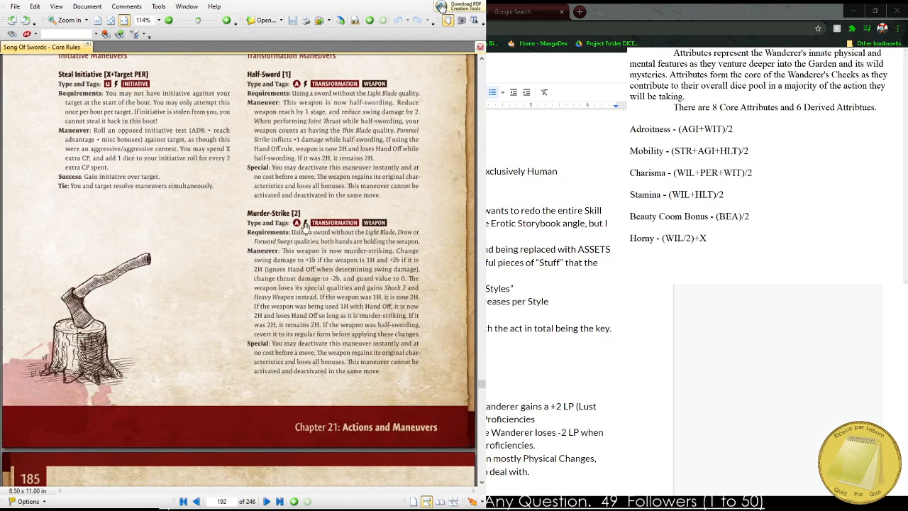
Read through the weapon attack maneuvers, from Beat, Break and Feint to Quickdraw, Thrust and Weapon Throw.
scroll(325, 247, down, 5)
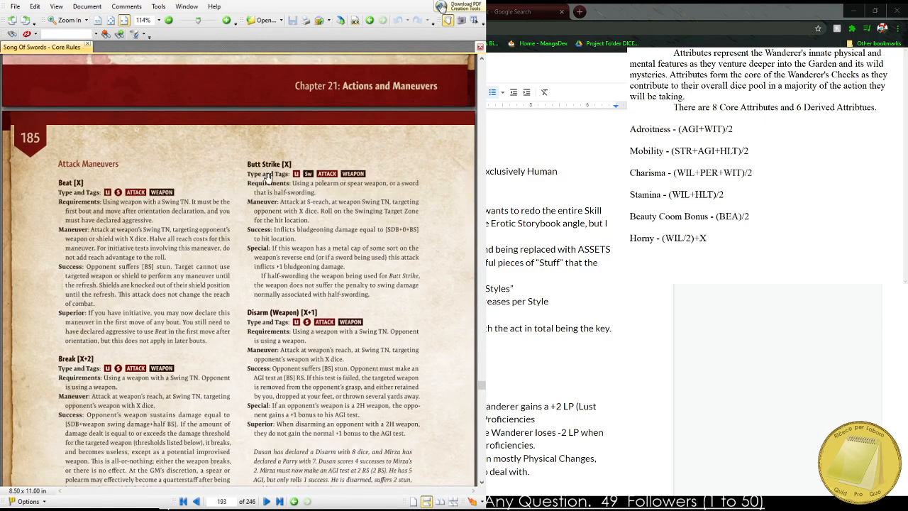
scroll(222, 168, down, 5)
scroll(104, 159, down, 9)
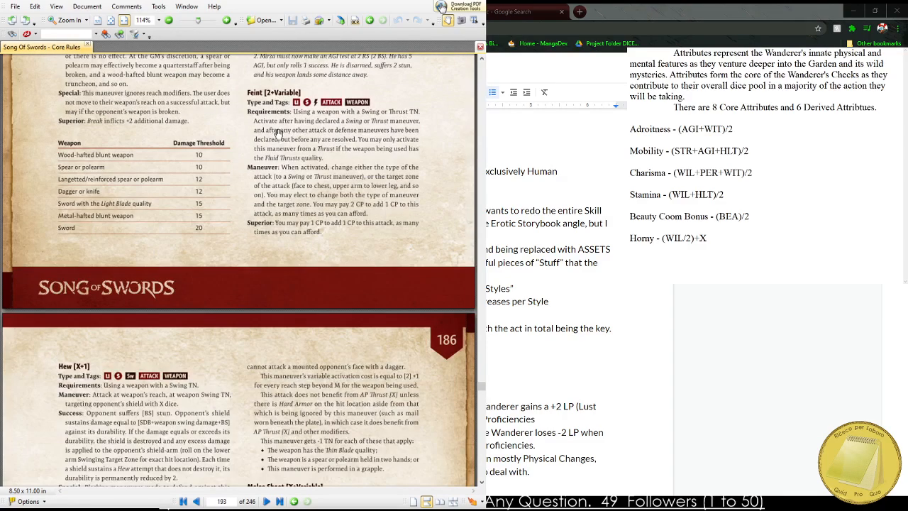
scroll(149, 231, down, 5)
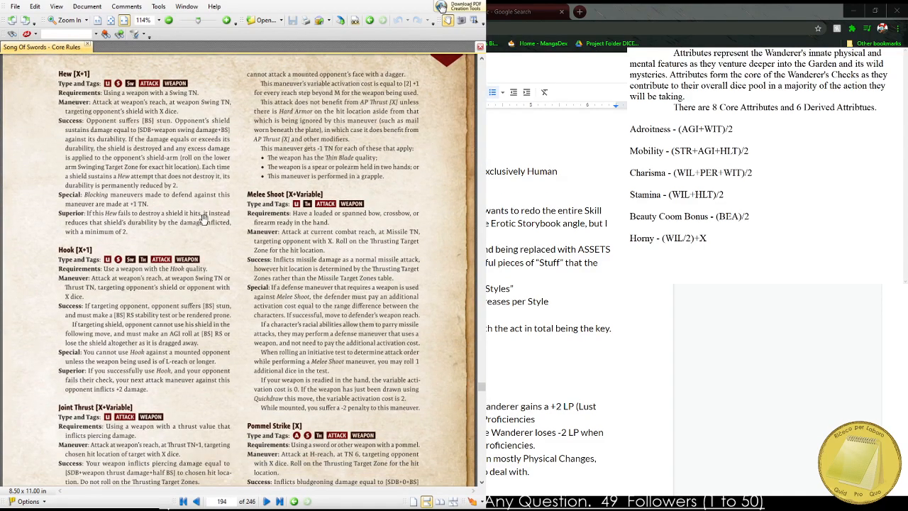
scroll(275, 193, down, 4)
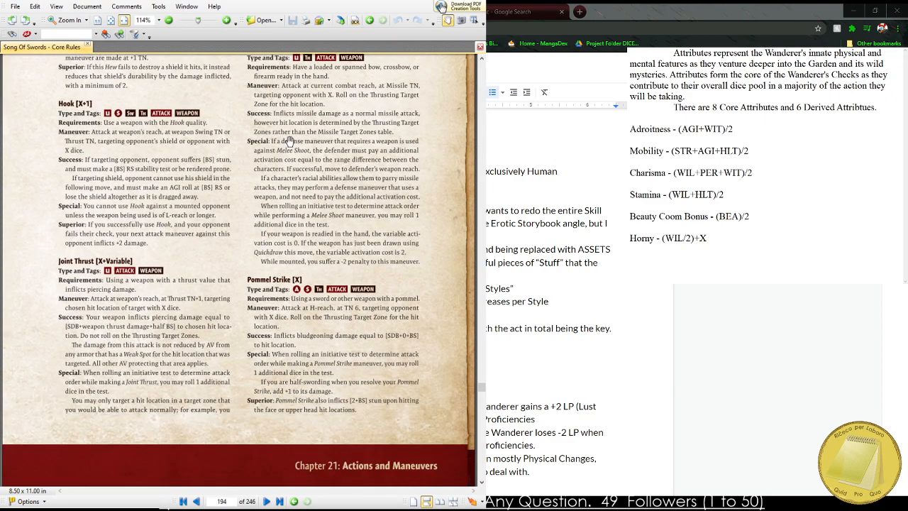
scroll(239, 254, down, 8)
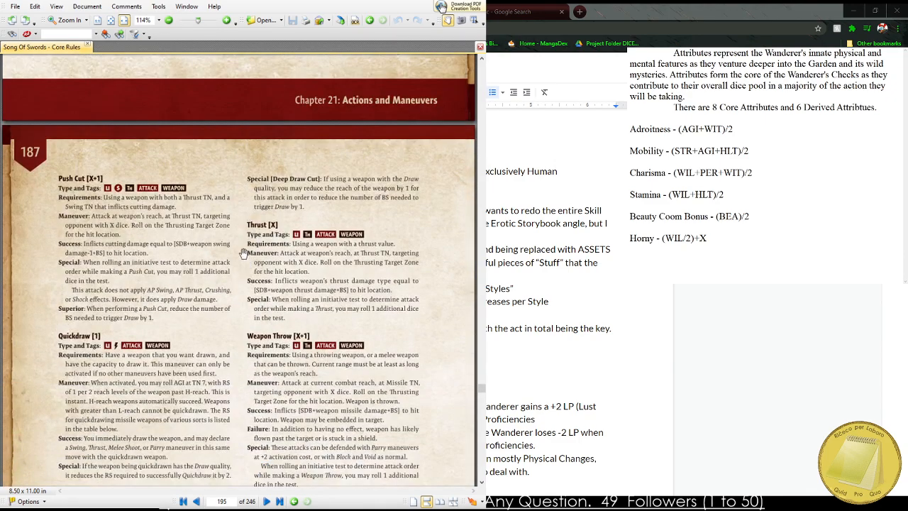
scroll(292, 210, down, 10)
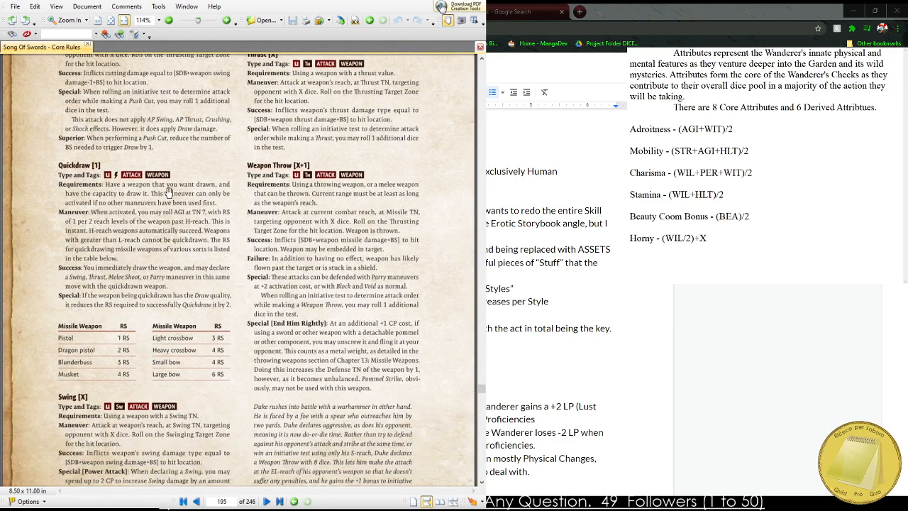
Read the Cleaving Blow, Double Attack and first unarmed attack maneuvers, up to the Hook Punch entry.
scroll(210, 305, down, 6)
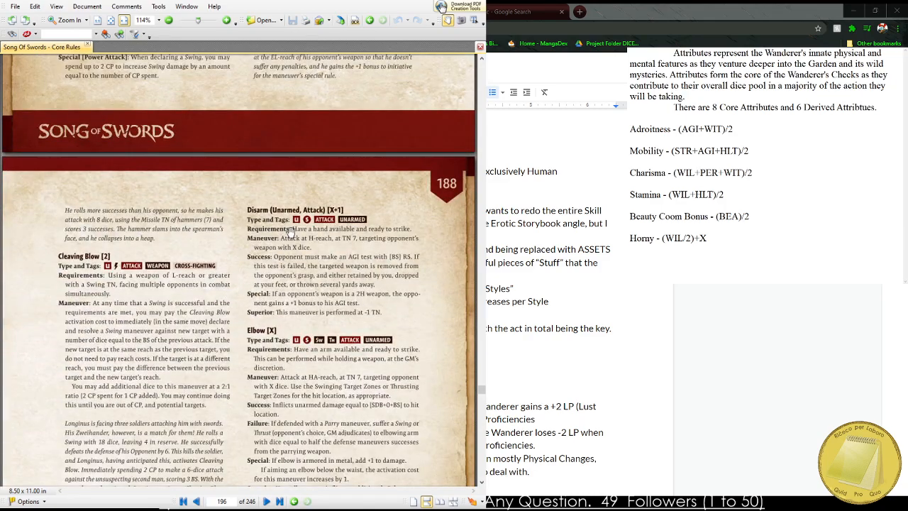
scroll(289, 232, down, 3)
scroll(274, 204, down, 2)
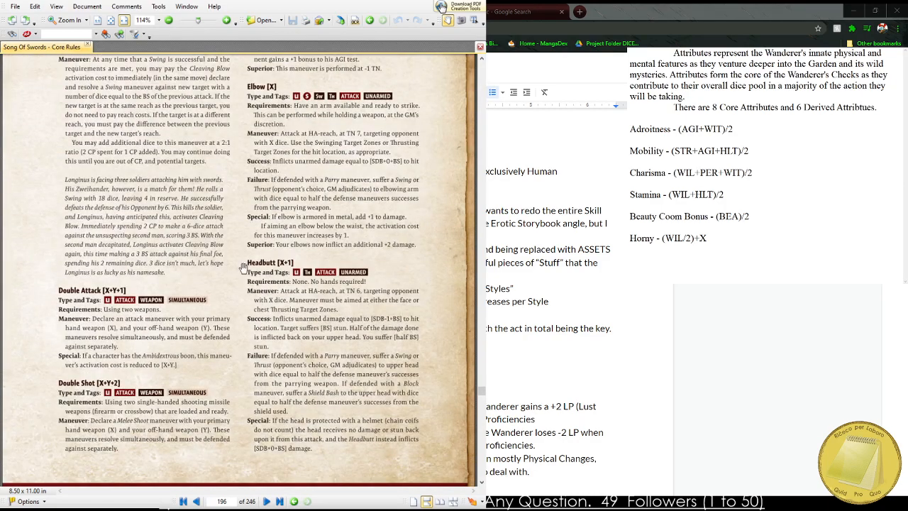
scroll(243, 356, down, 11)
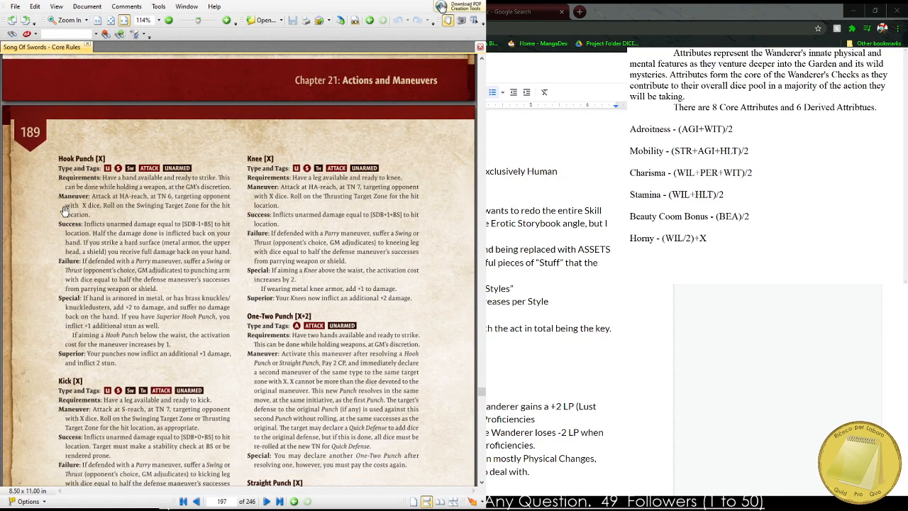
Enlarge the page to 200% and examine the Hook Punch entry's requirements, success, failure, special and superior rules.
scroll(63, 210, up, 2)
scroll(64, 210, up, 1)
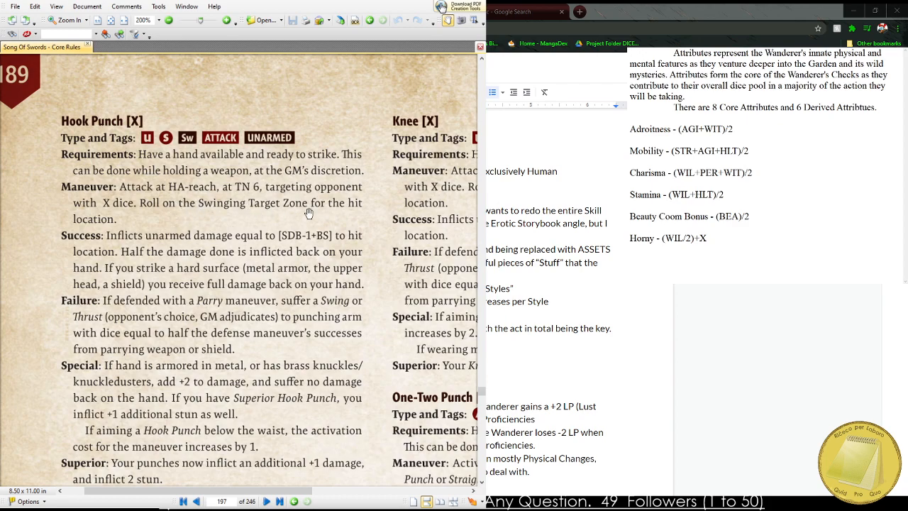
scroll(81, 247, down, 1)
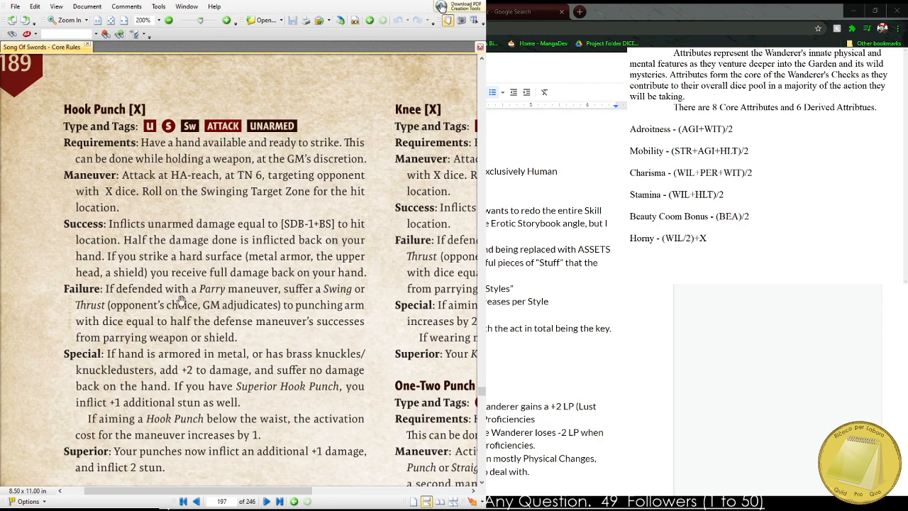
drag(180, 303, 171, 266)
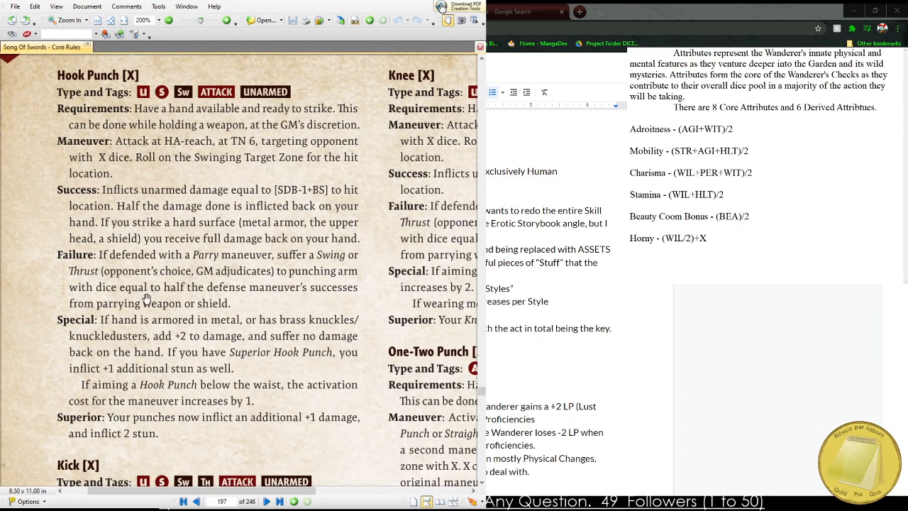
drag(163, 297, 162, 284)
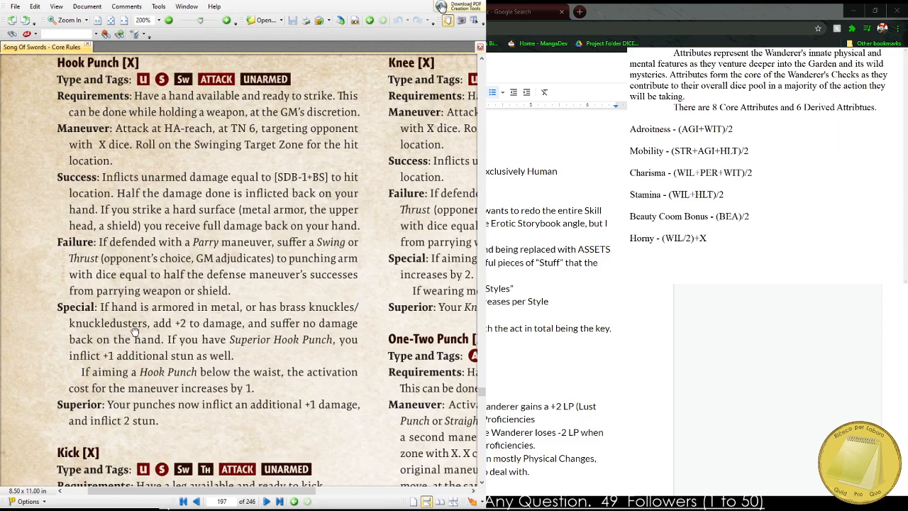
drag(132, 330, 144, 308)
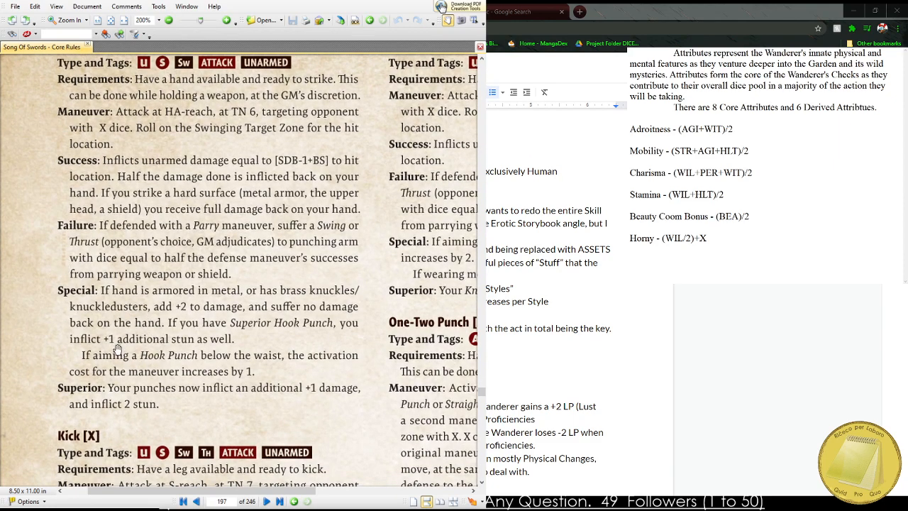
drag(117, 349, 112, 404)
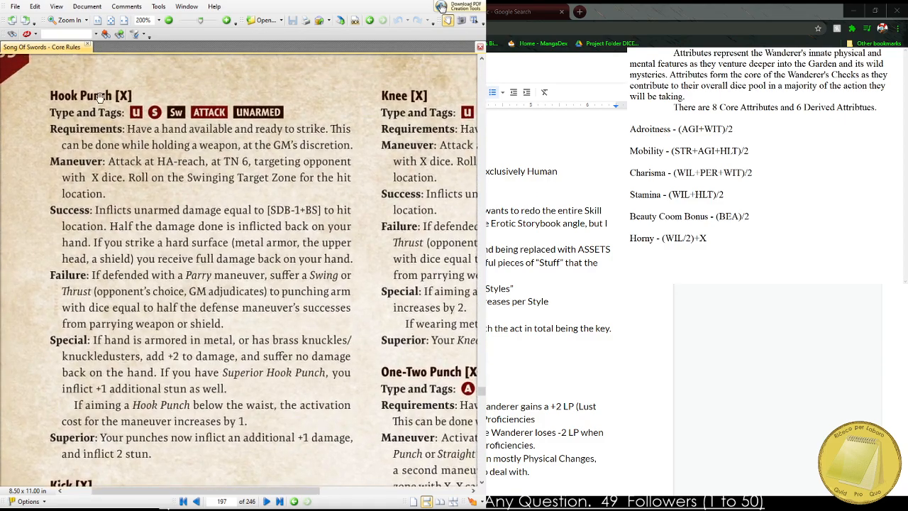
Examine the neighbouring Knee, One-Two Punch and Straight Punch entries at the enlarged size.
drag(172, 331, 27, 264)
drag(213, 155, 85, 473)
drag(119, 405, 111, 370)
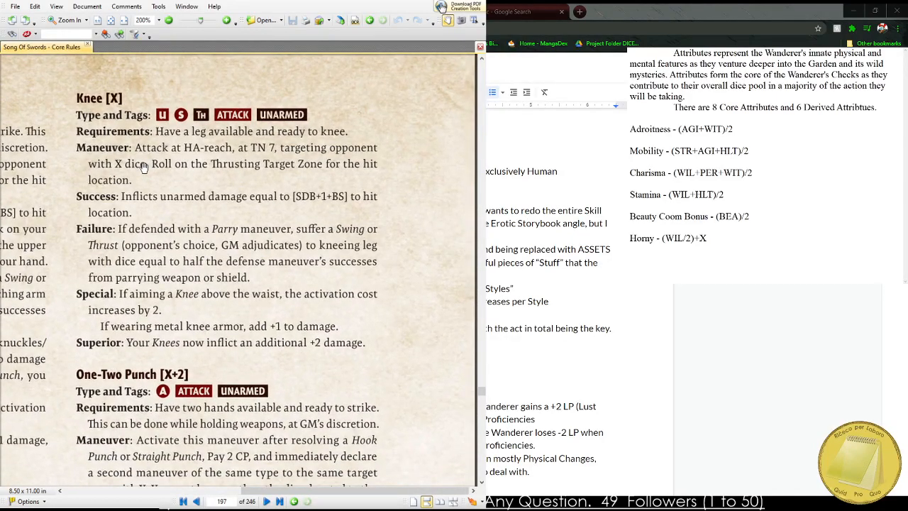
drag(193, 331, 193, 56)
drag(162, 186, 207, 186)
drag(193, 343, 186, 172)
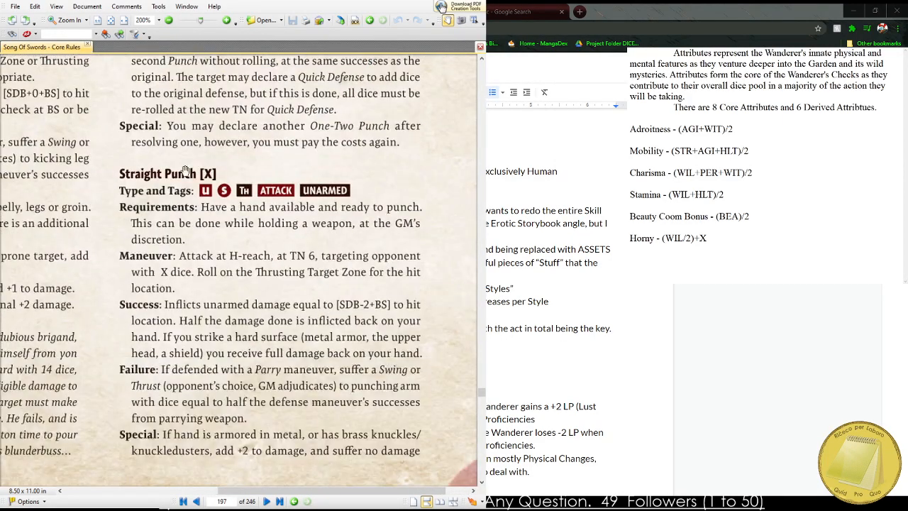
drag(186, 214, 181, 181)
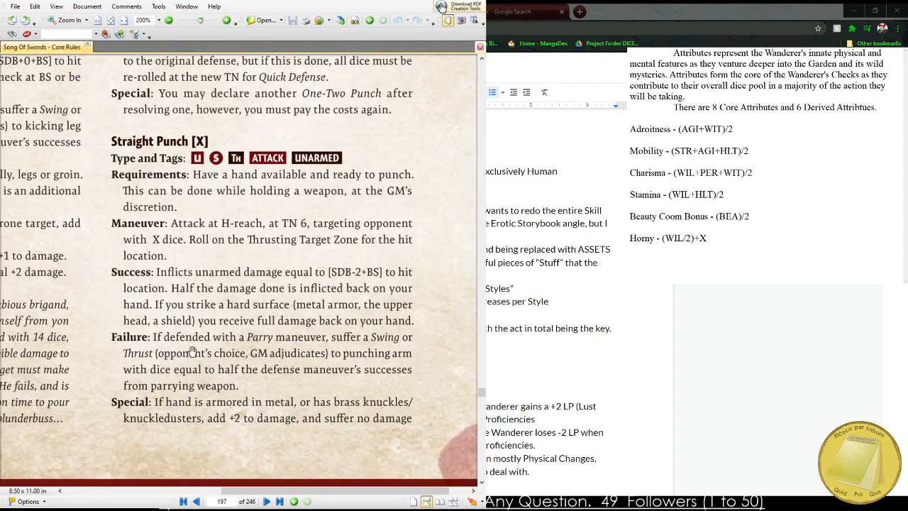
Reduce the page zoom to 100% and look through the defense maneuvers up to Ally Defense and the movement maneuvers.
drag(192, 352, 370, 51)
drag(233, 260, 374, 55)
drag(351, 236, 218, 129)
scroll(225, 132, down, 2)
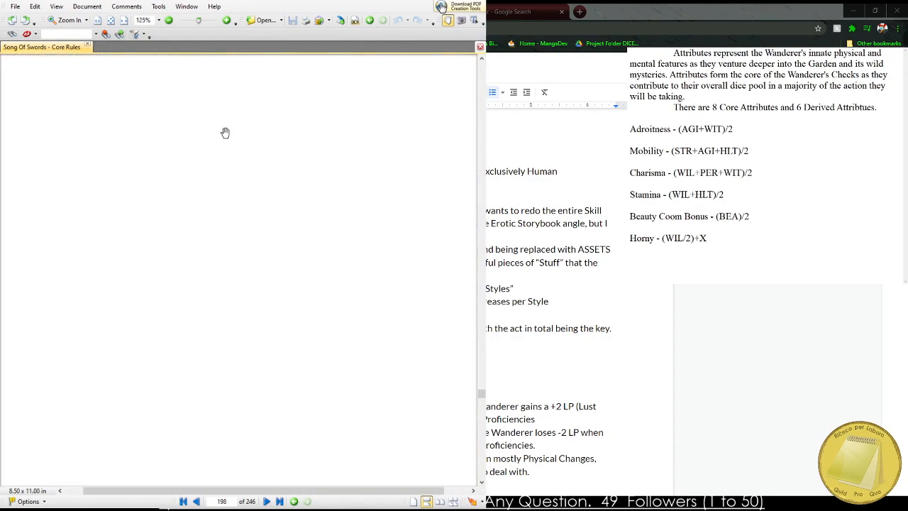
scroll(225, 132, down, 1)
drag(213, 188, 230, 82)
drag(220, 426, 269, 42)
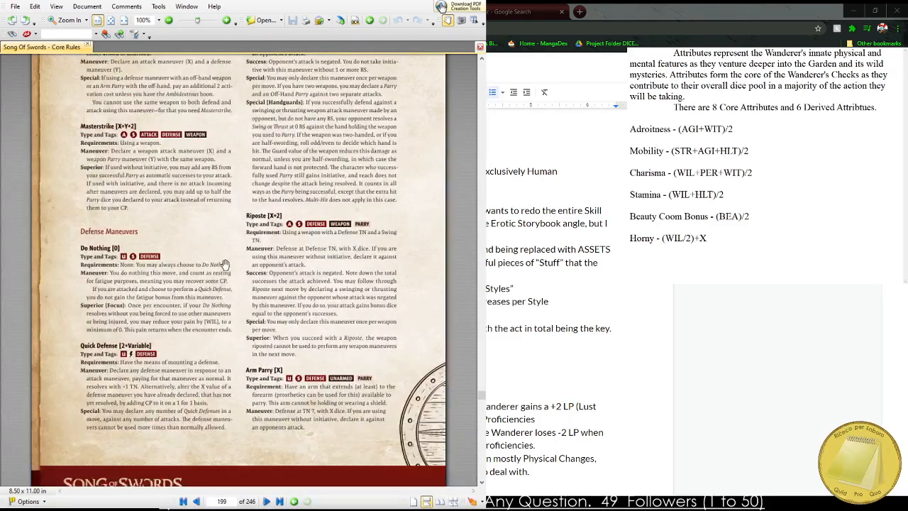
scroll(241, 305, down, 6)
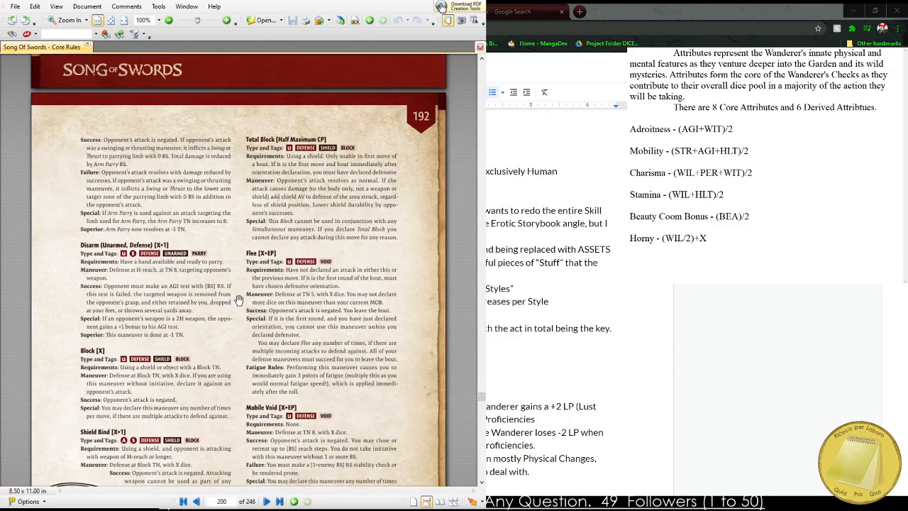
scroll(238, 300, down, 10)
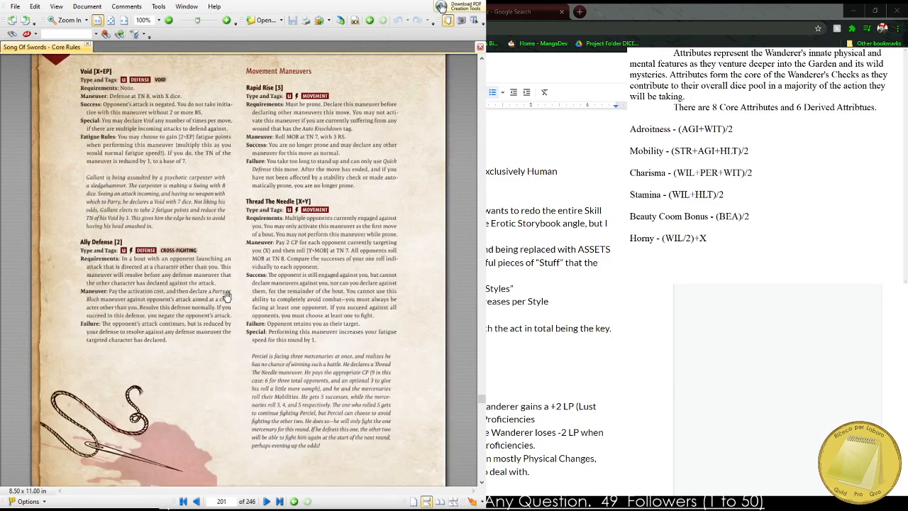
Look through the grappling maneuvers, from the Clinch and Bite entries to Submission Hold and Trap, up to Hilt Push Maneuvers.
scroll(226, 294, down, 12)
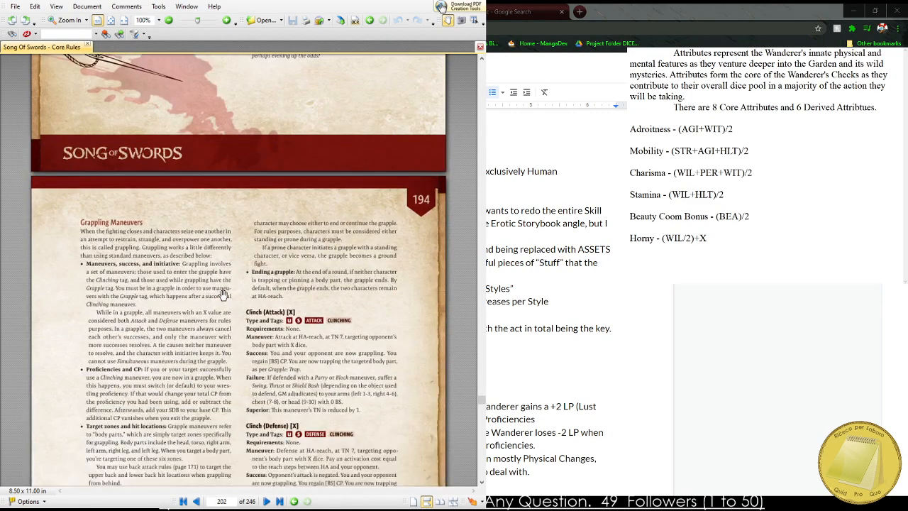
scroll(222, 292, down, 6)
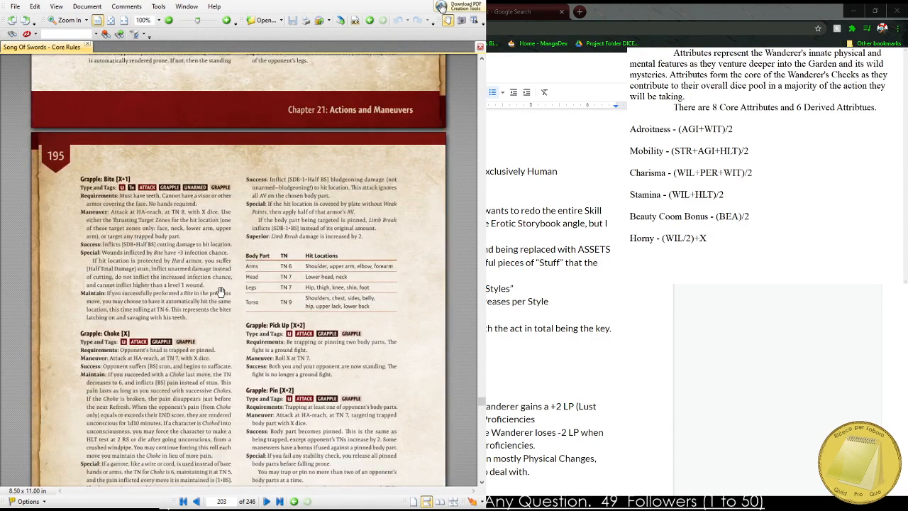
scroll(219, 286, down, 2)
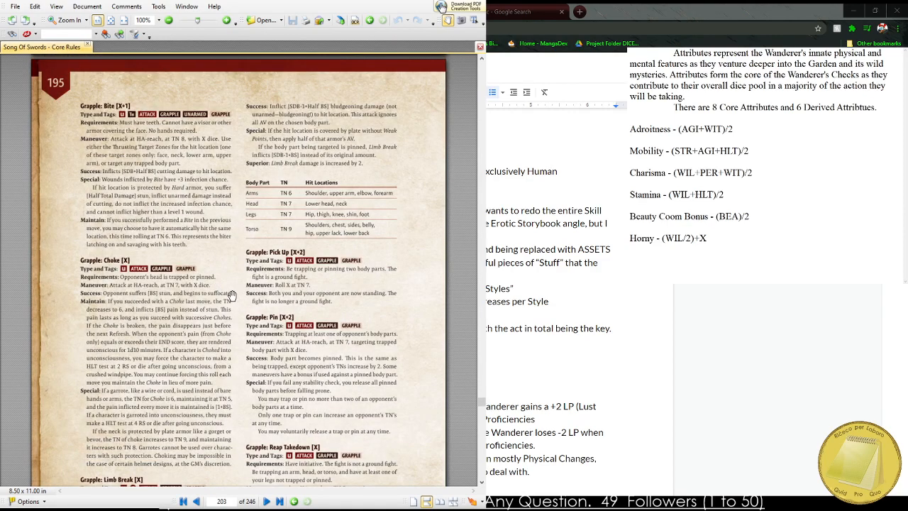
scroll(219, 291, down, 3)
scroll(220, 292, down, 1)
scroll(217, 291, down, 5)
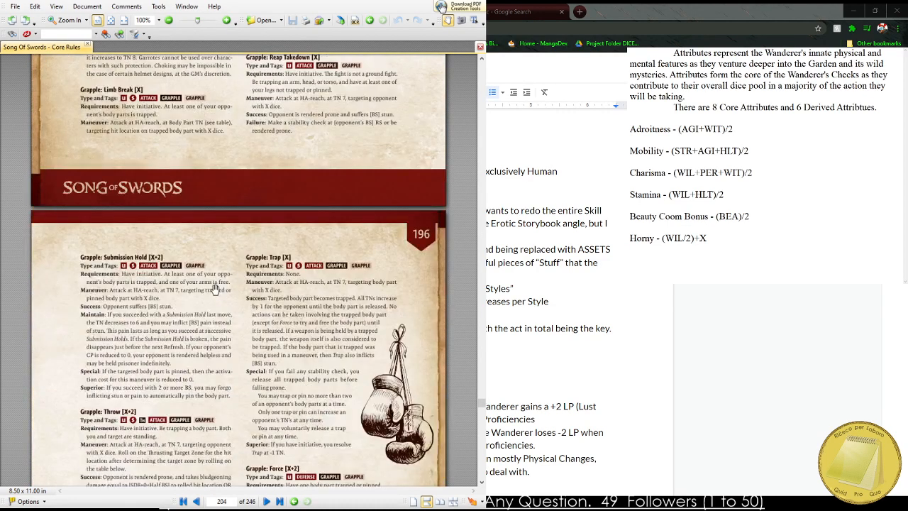
scroll(211, 285, down, 6)
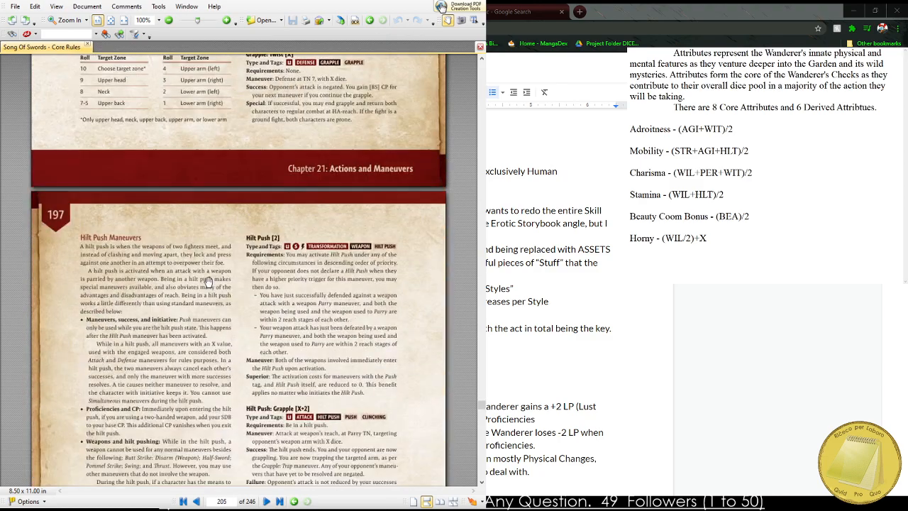
Skim the mounted and beast maneuvers up to the Wounds and Recovery chapter, and return to the grappling maneuvers on page 195.
scroll(206, 278, down, 3)
scroll(203, 277, down, 10)
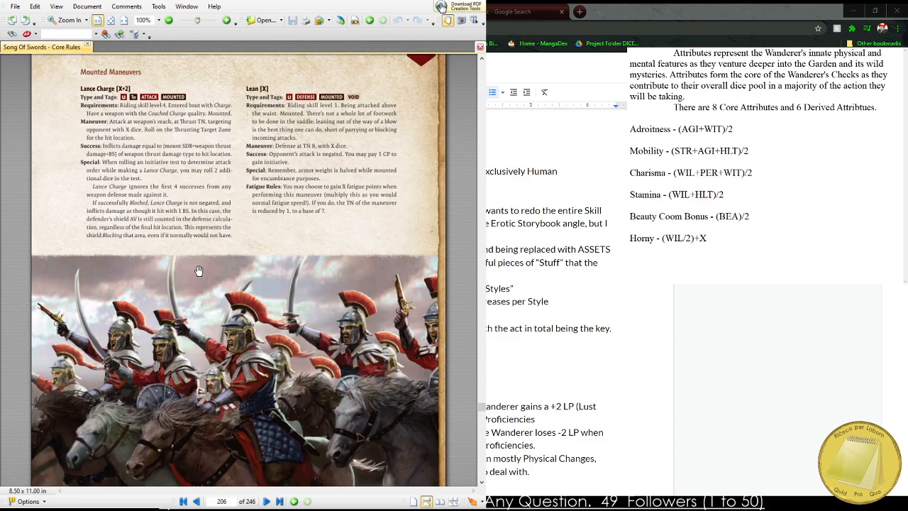
scroll(199, 271, down, 10)
scroll(198, 268, down, 3)
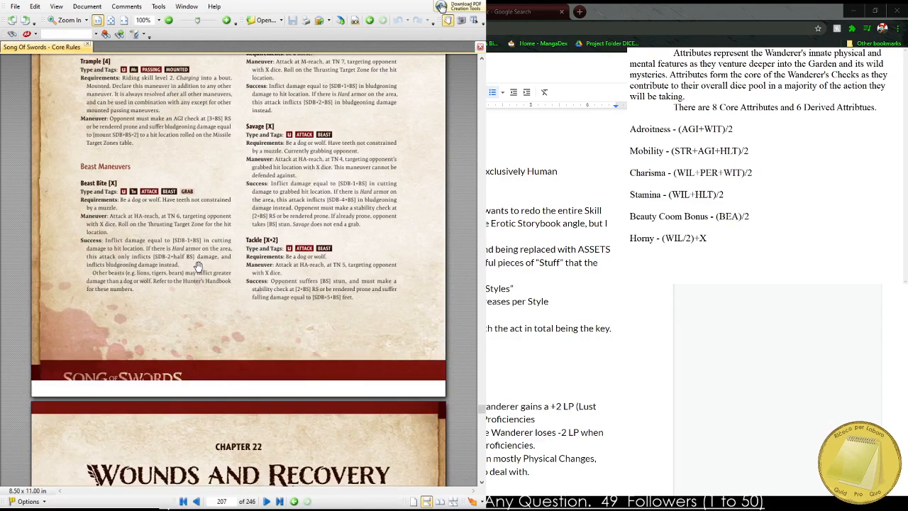
scroll(198, 267, down, 4)
scroll(195, 263, down, 5)
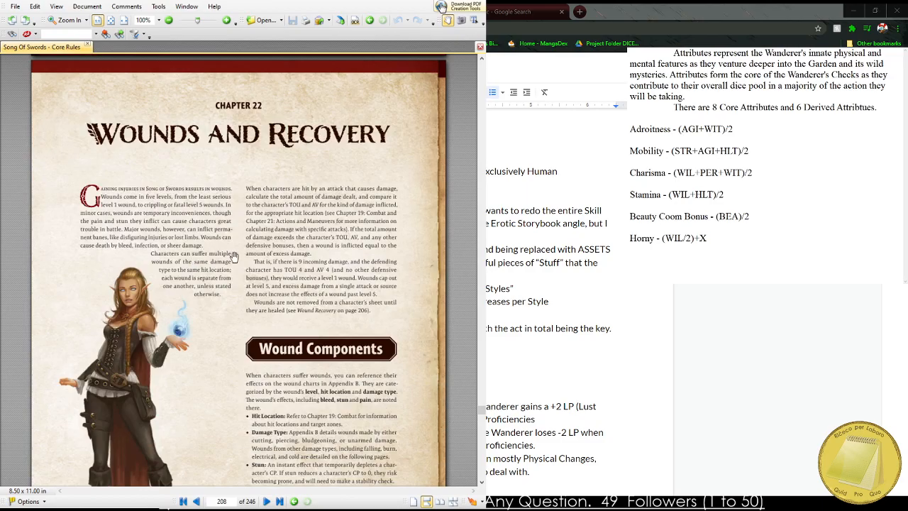
scroll(234, 257, up, 20)
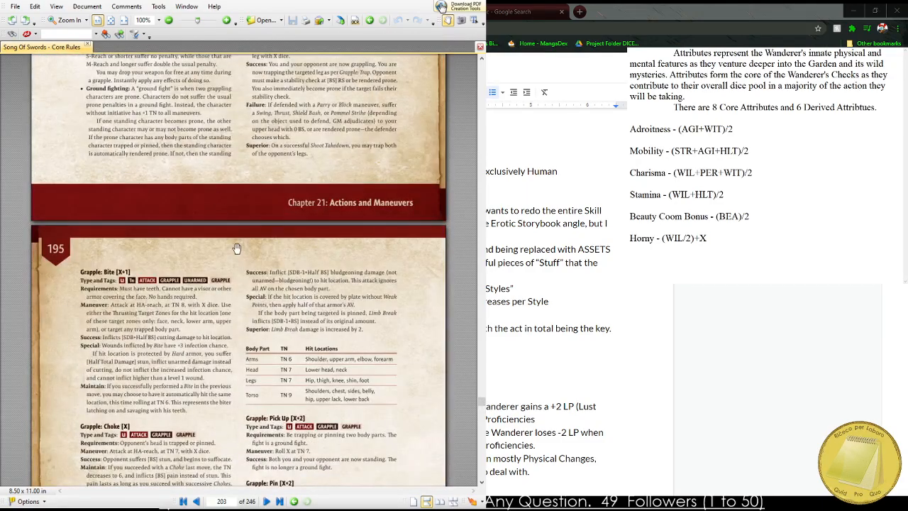
Go back to the initiative and transformation maneuvers on page 184 and enlarge the Half-Sword entry to 200%.
scroll(236, 248, up, 20)
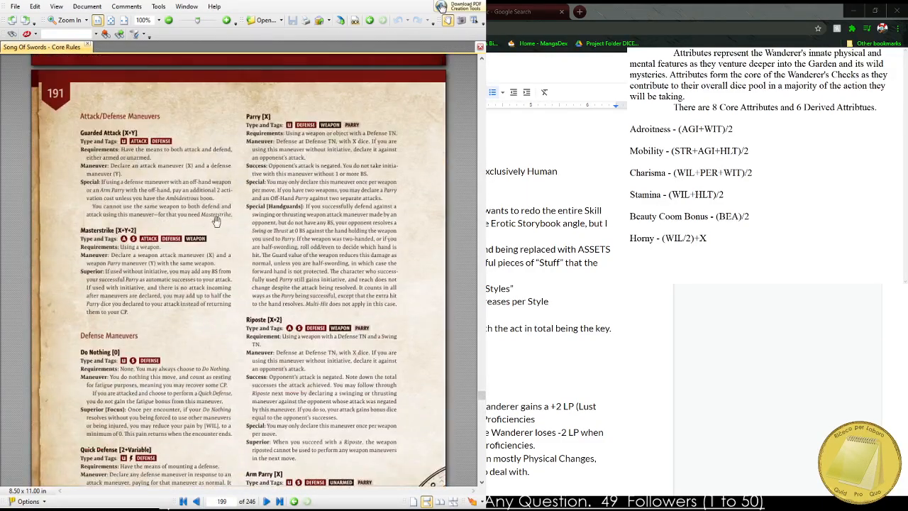
scroll(216, 221, up, 20)
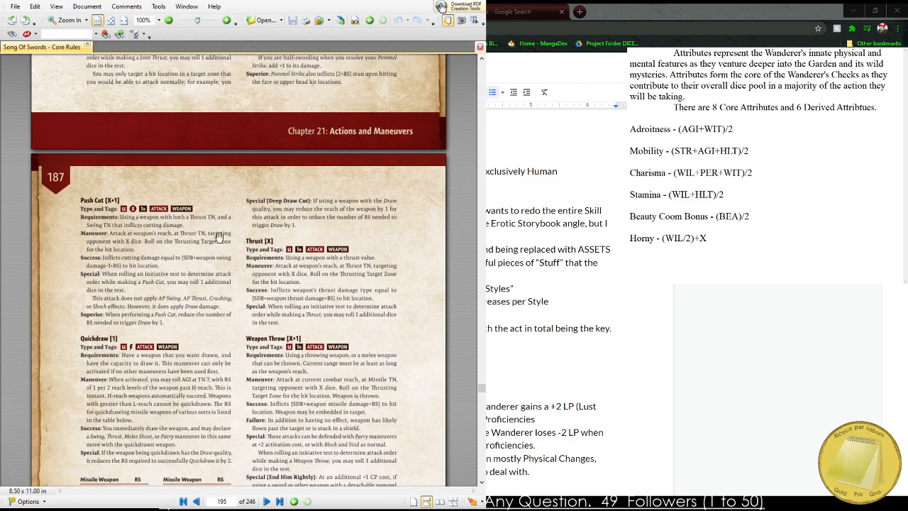
scroll(219, 236, up, 20)
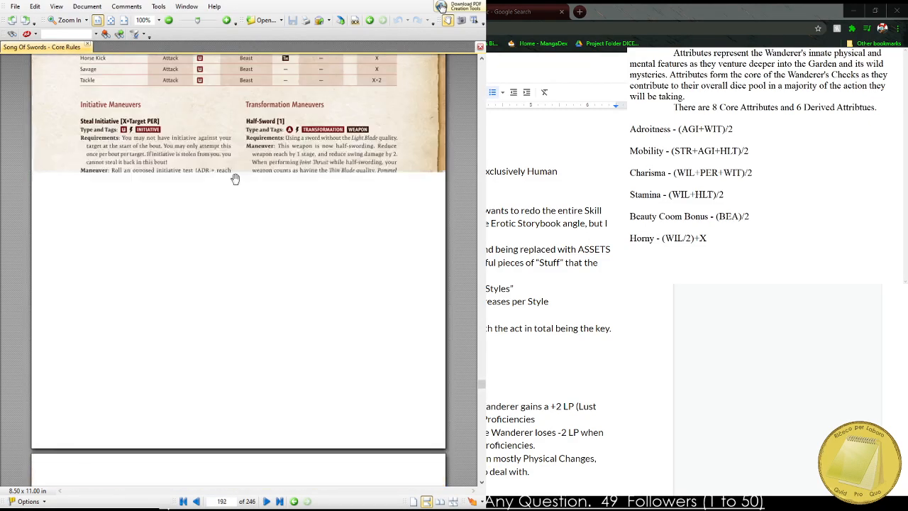
scroll(270, 185, up, 3)
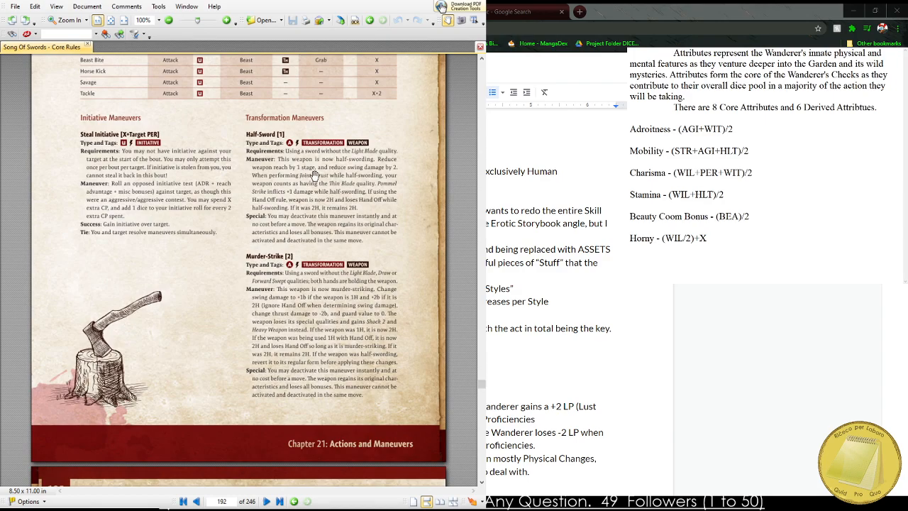
scroll(314, 175, up, 3)
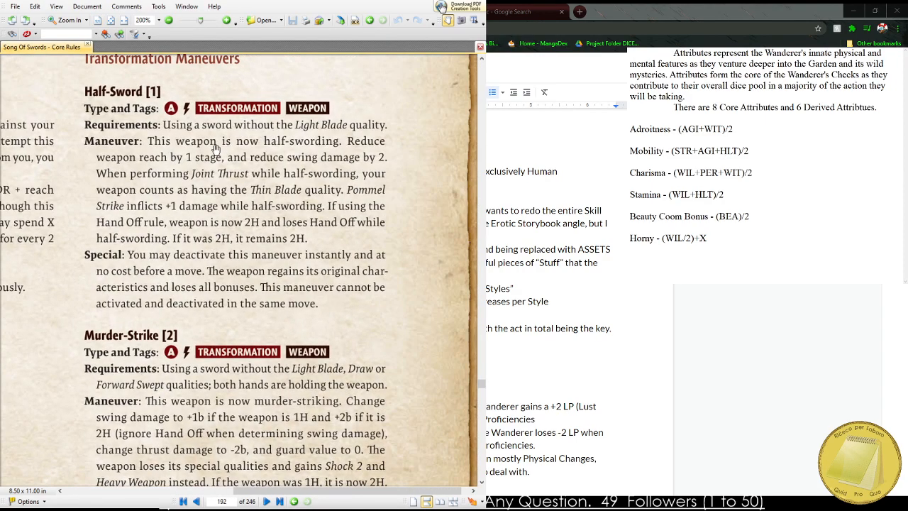
Examine the Half-Sword, Murder-Strike and Steal Initiative entries at the enlarged size, up to the table above them.
scroll(270, 198, down, 3)
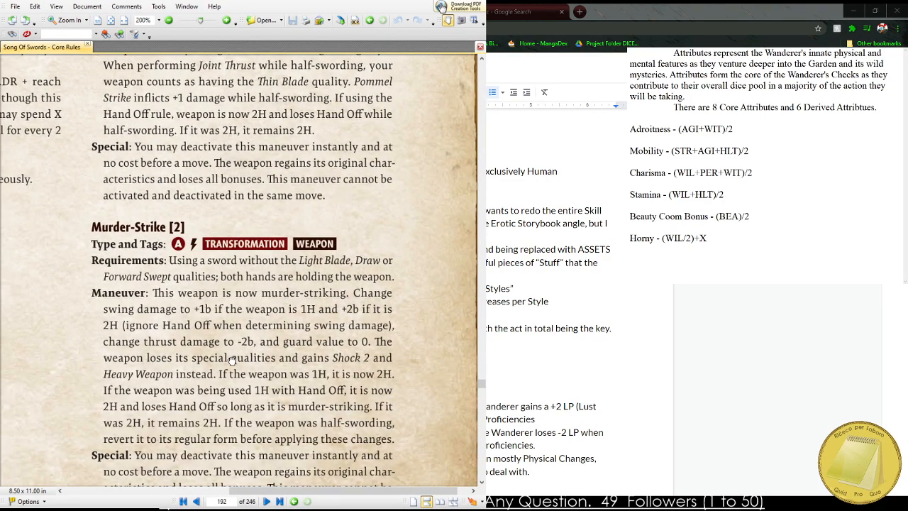
drag(232, 360, 246, 312)
drag(44, 175, 309, 369)
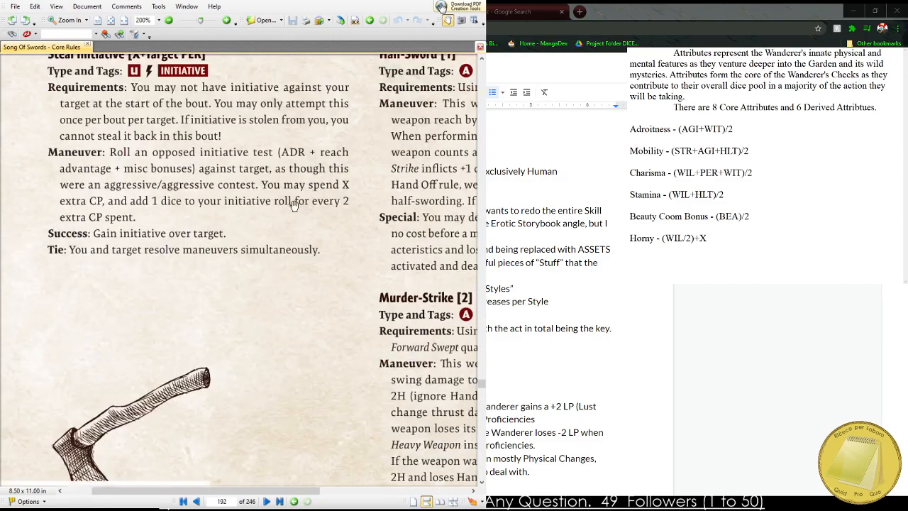
drag(282, 244, 263, 219)
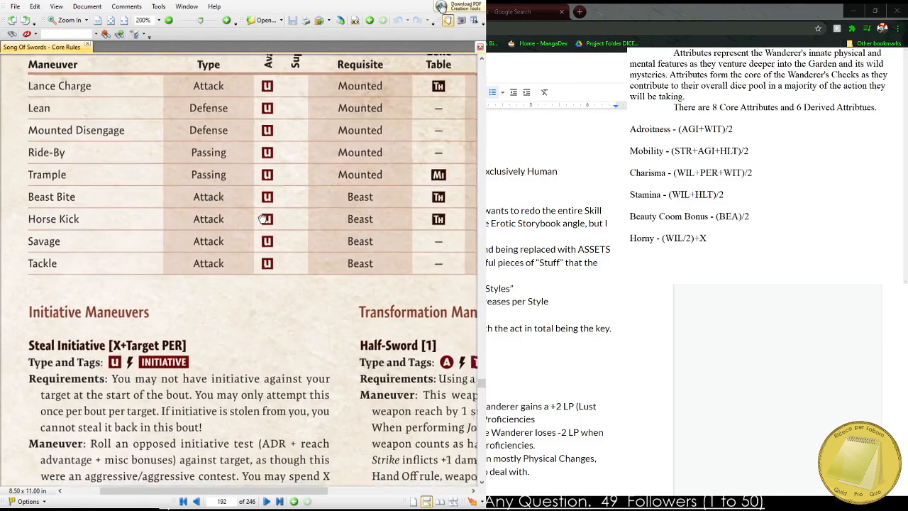
Reduce the page zoom to 125% and examine the mounted and beast maneuver table on page 184.
ctrl+scroll(241, 204, down, 3)
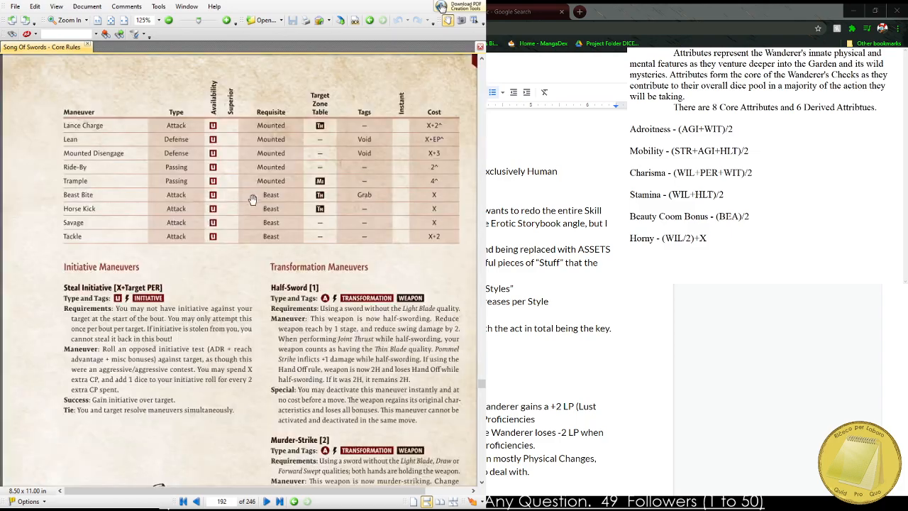
ctrl+scroll(241, 202, up, 1)
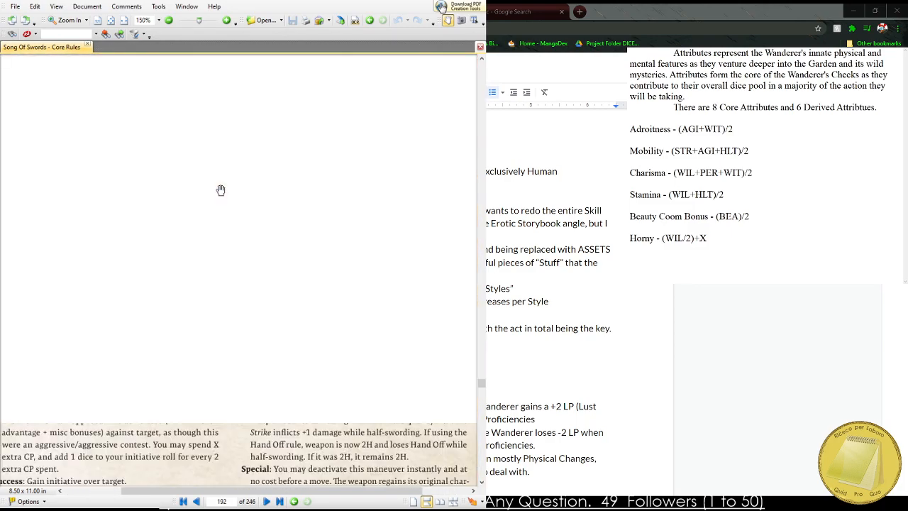
drag(202, 155, 212, 198)
ctrl+scroll(212, 199, down, 1)
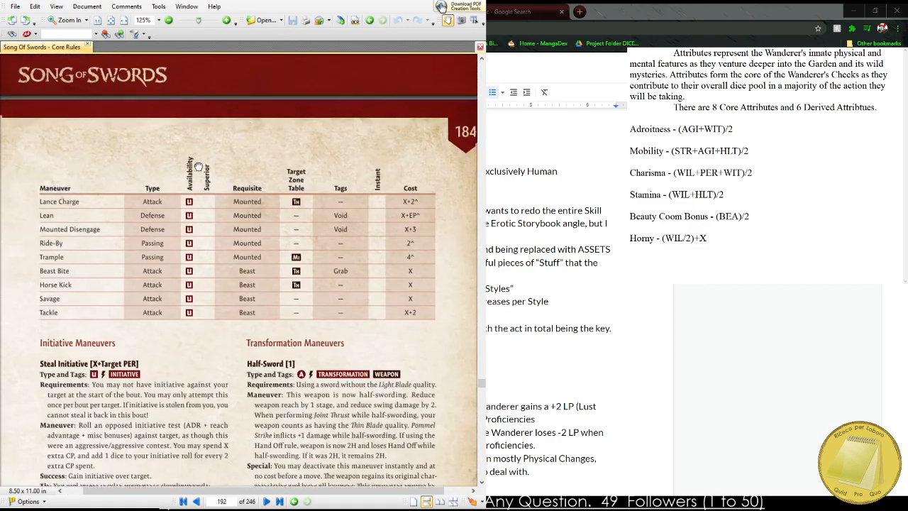
Look through the maneuver table on page 183, from the hilt push and grappling rows up to the defense rows.
scroll(300, 259, up, 5)
scroll(300, 258, up, 3)
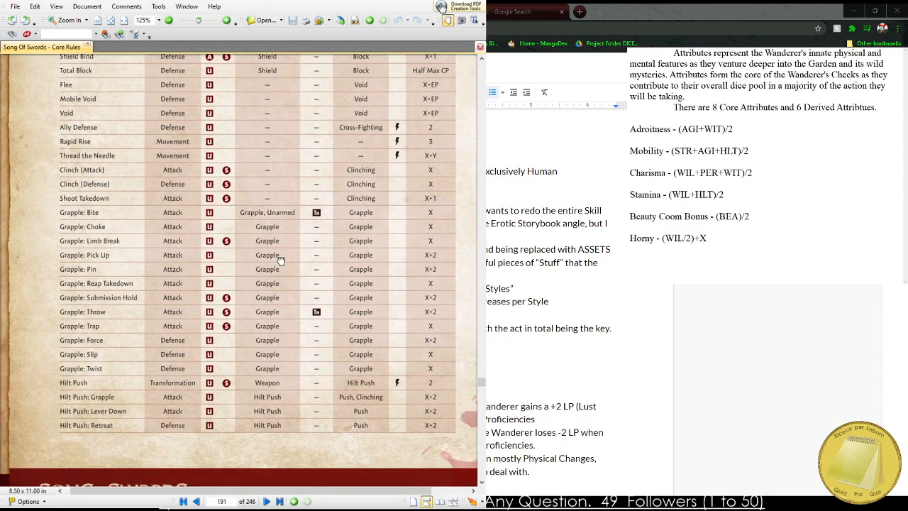
scroll(255, 267, up, 4)
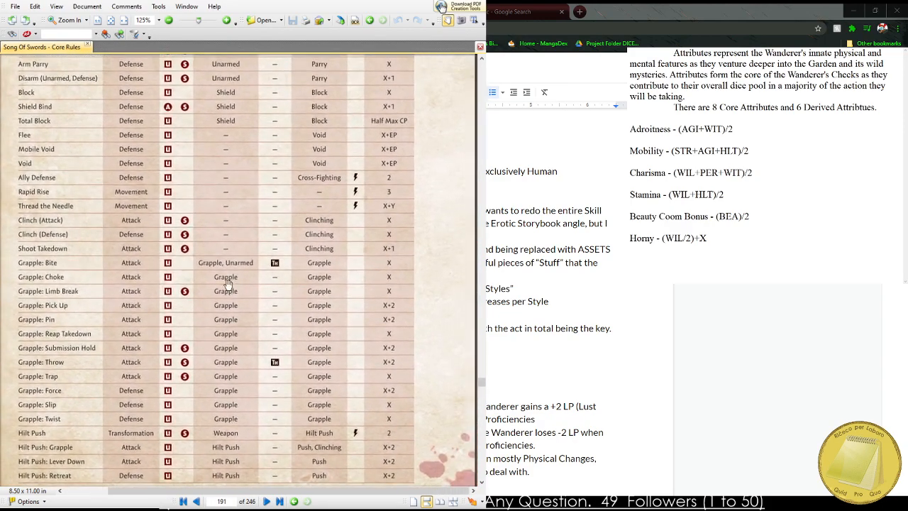
scroll(176, 276, up, 9)
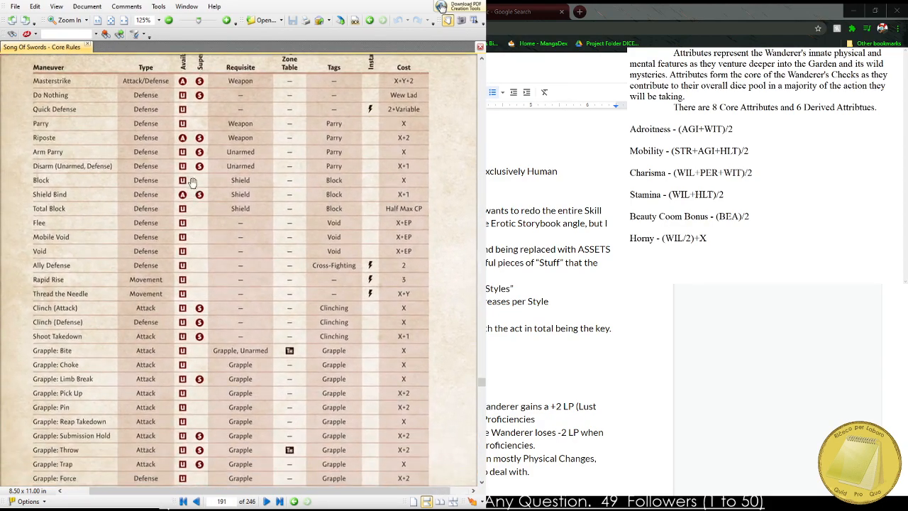
Examine the weapon, unarmed and shield attack rows of the preceding maneuver table, up to the Type, Availability and Activation Cost explanations.
scroll(249, 209, up, 3)
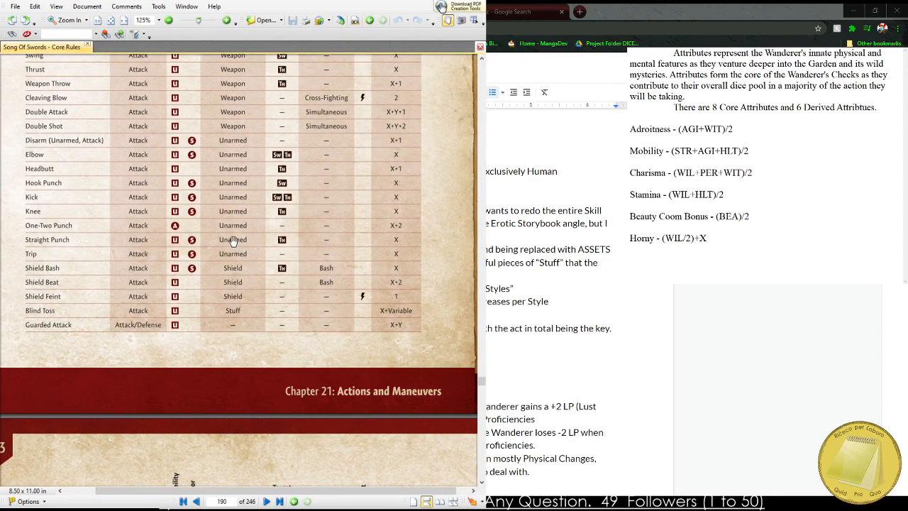
scroll(188, 206, up, 5)
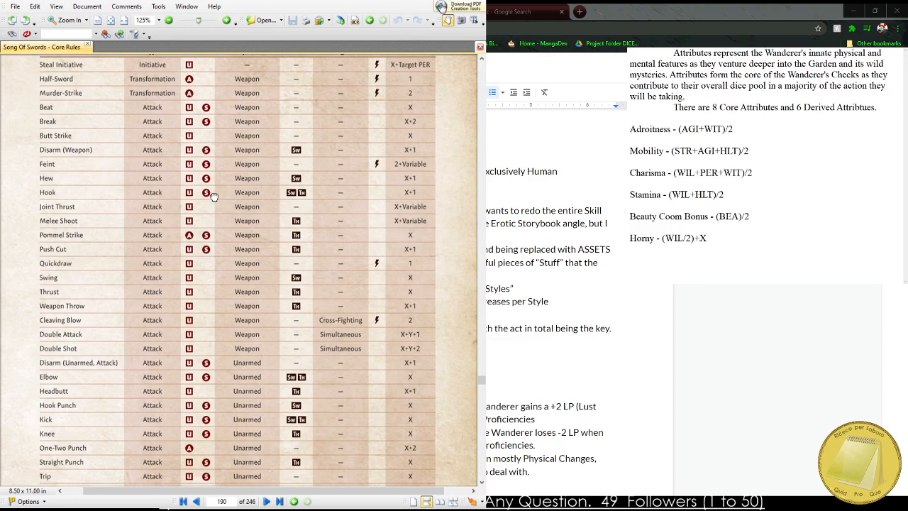
scroll(211, 206, up, 1)
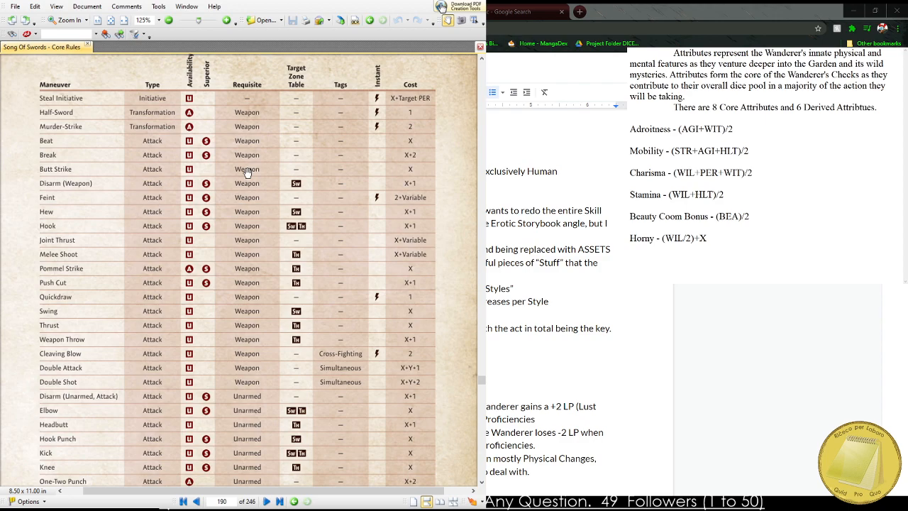
scroll(242, 270, up, 10)
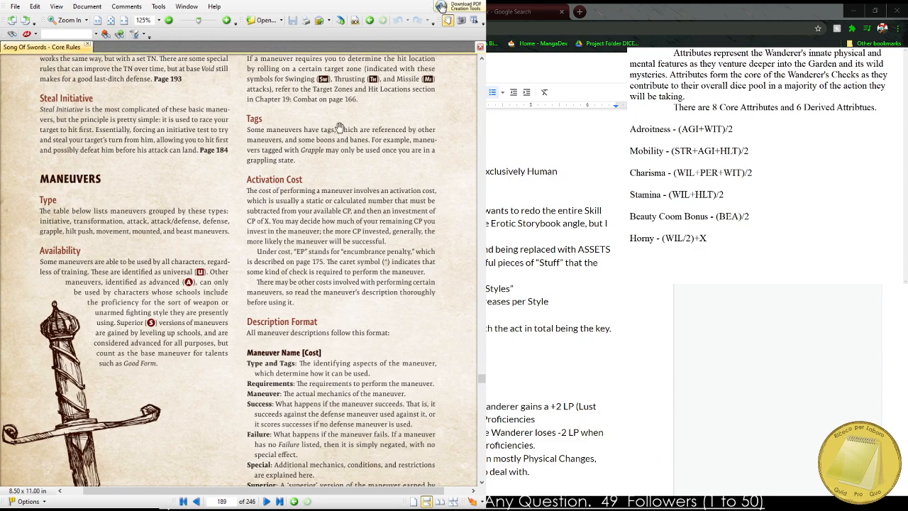
Reduce the page zoom to 50%, skim back past the Actions and Maneuvers chapter, and enlarge the Chapter 20: Adventuring opening page to 114%.
scroll(249, 188, down, 2)
scroll(248, 188, down, 1)
scroll(312, 135, up, 10)
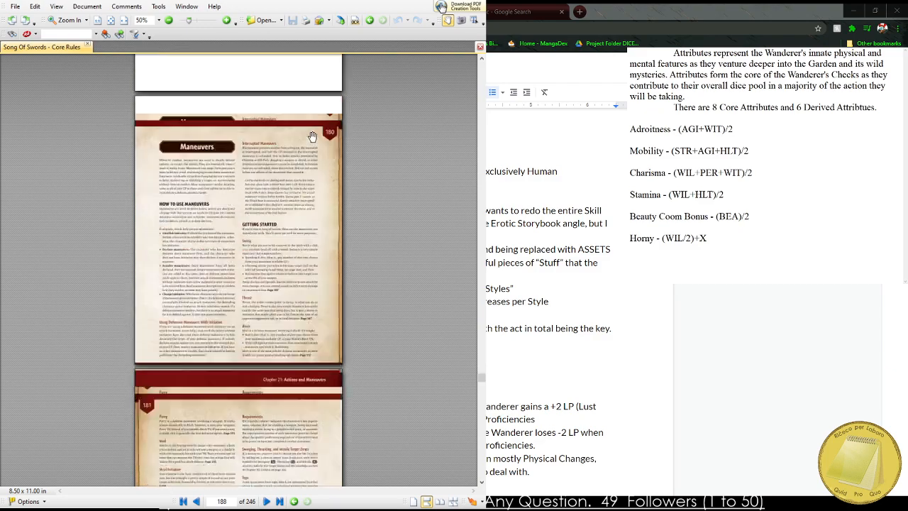
scroll(314, 133, up, 5)
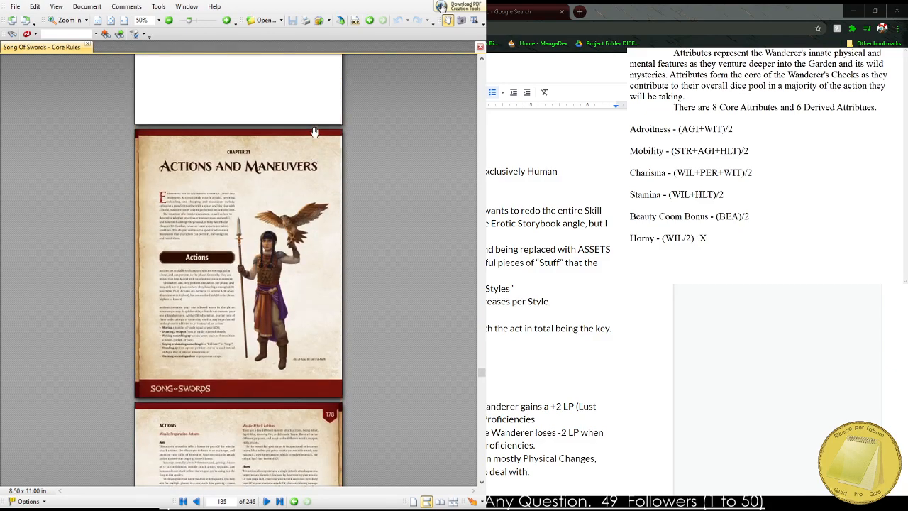
scroll(227, 227, up, 10)
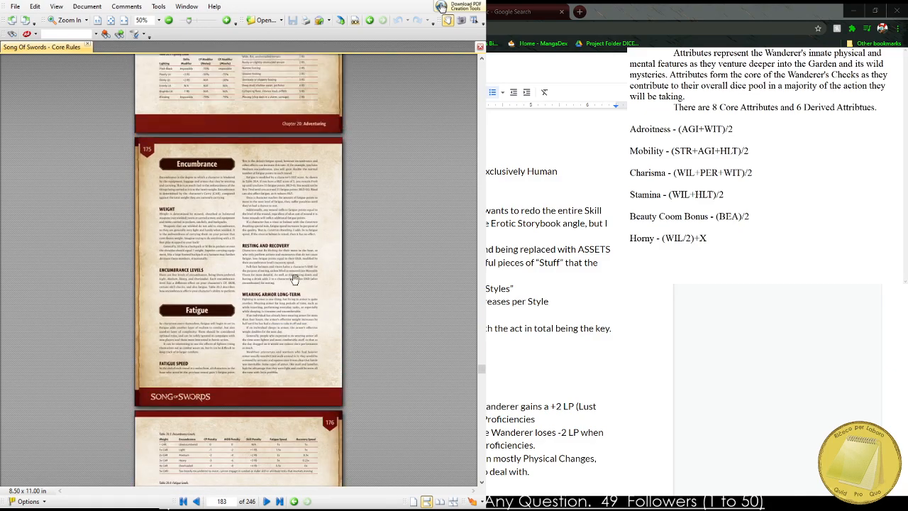
scroll(287, 250, up, 3)
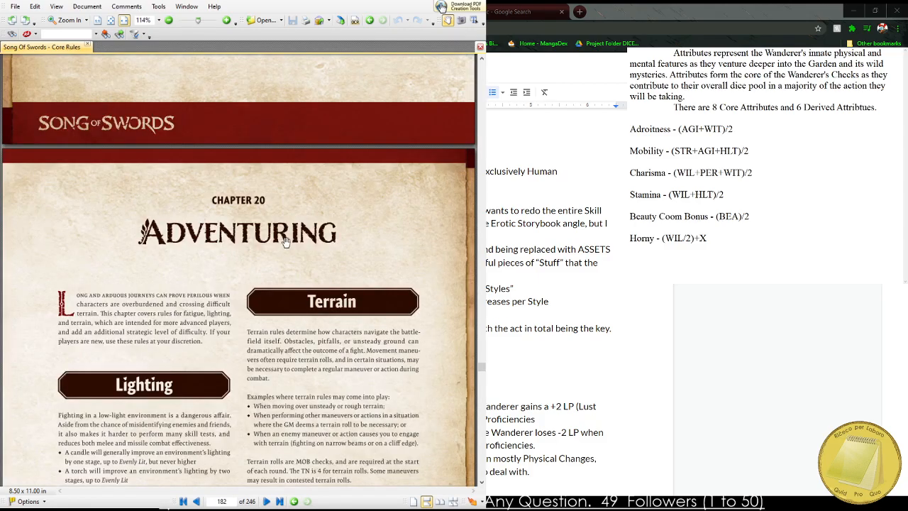
Check the Range and Reach rules before Chapter 20, and enlarge Table 20.1: Lighting Levels to 200%.
scroll(291, 283, up, 6)
scroll(293, 295, down, 10)
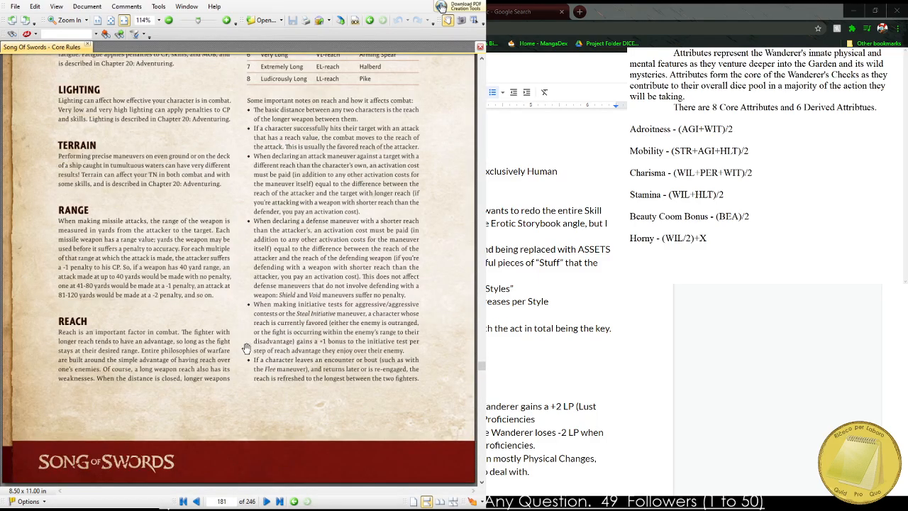
scroll(205, 199, down, 3)
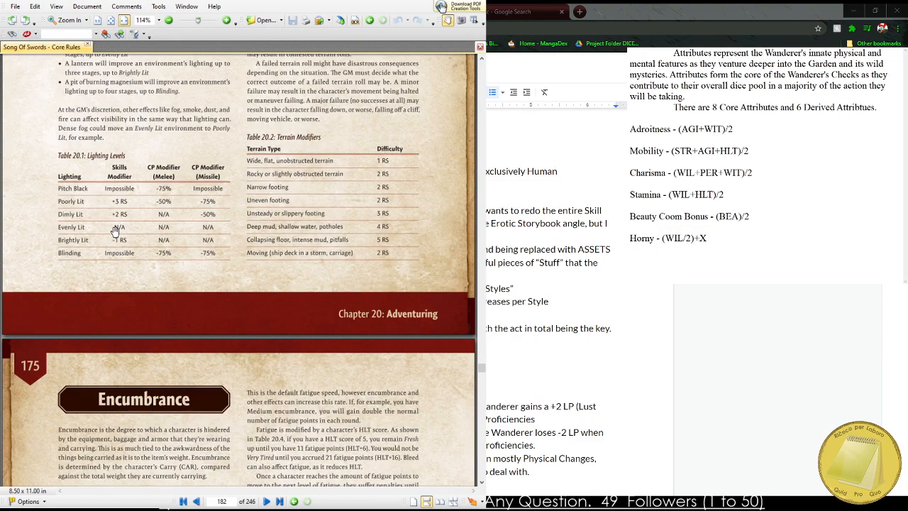
ctrl+scroll(117, 229, up, 3)
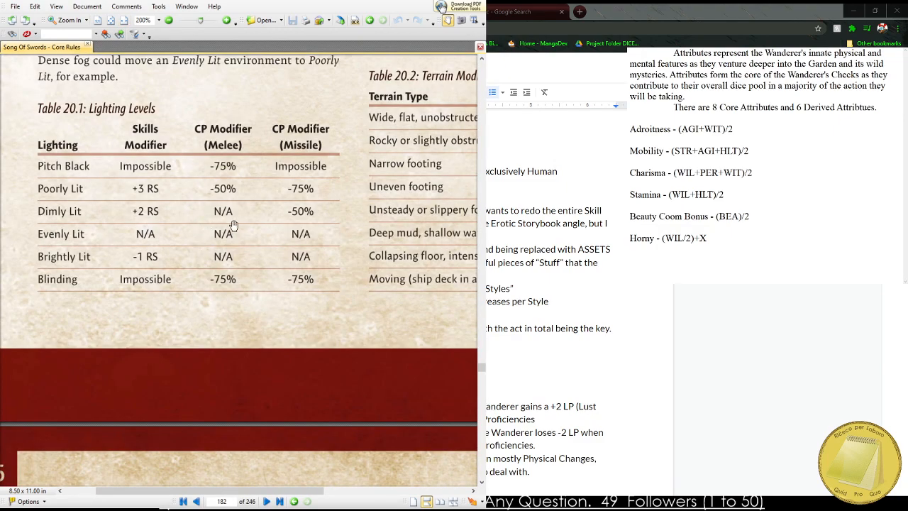
Look over the Encumbrance, Fatigue and Resting and Recovery sections on page 175 at 125% zoom.
scroll(265, 224, down, 5)
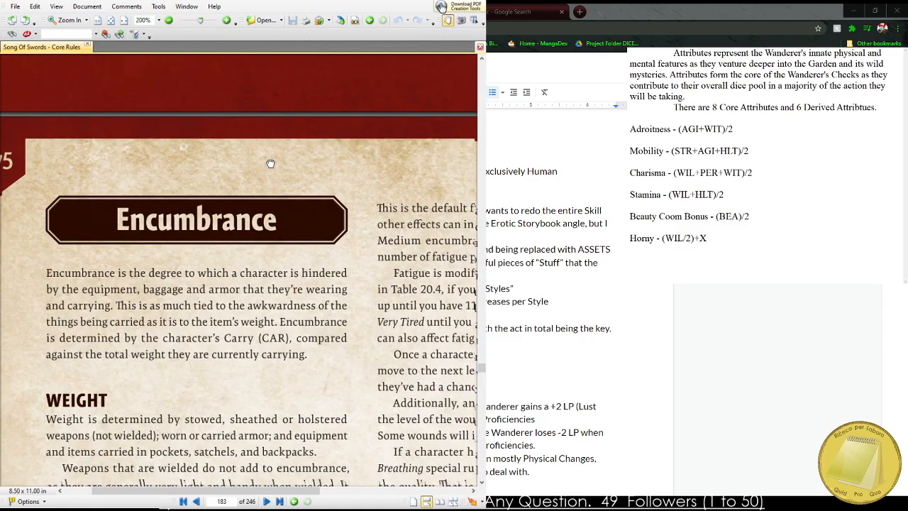
ctrl+scroll(272, 181, down, 3)
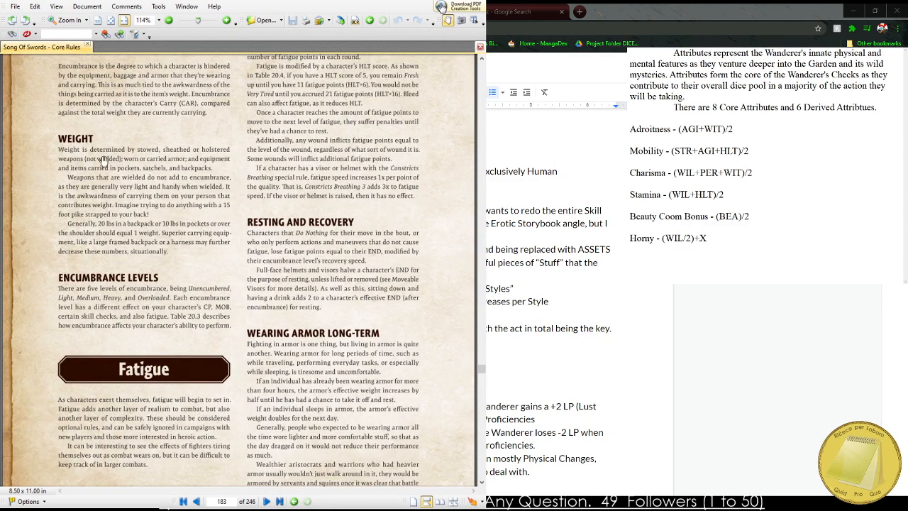
scroll(108, 190, up, 2)
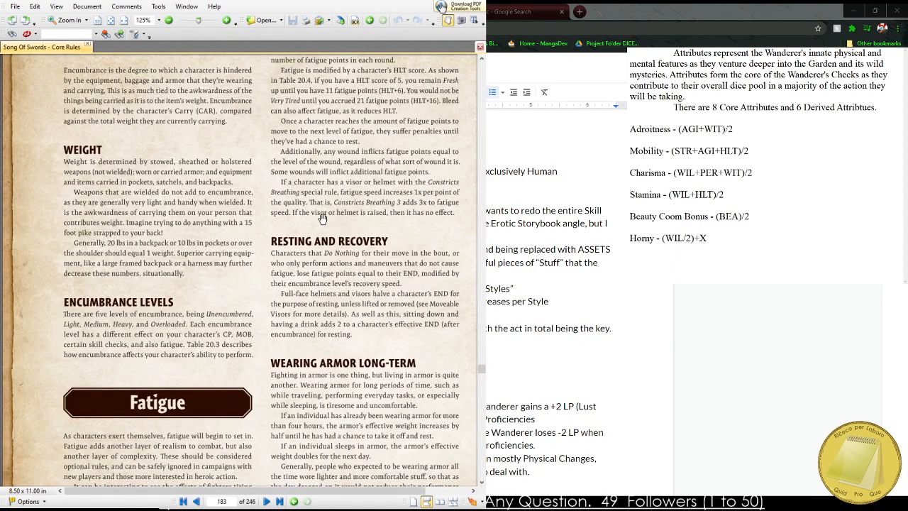
Reduce the page zoom to 100% and page back through the combat rules to Target Zones and Hit Locations on page 166.
ctrl+scroll(312, 220, down, 1)
scroll(310, 298, up, 8)
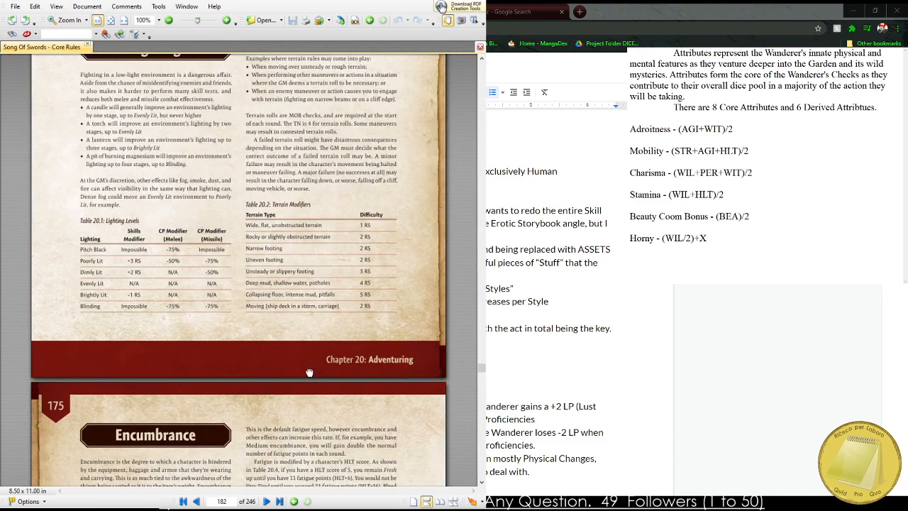
scroll(309, 372, up, 20)
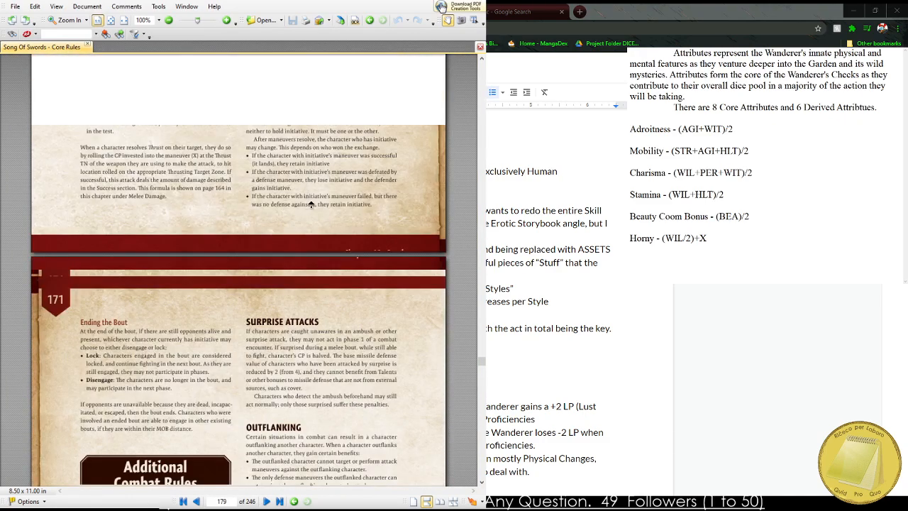
scroll(310, 205, up, 20)
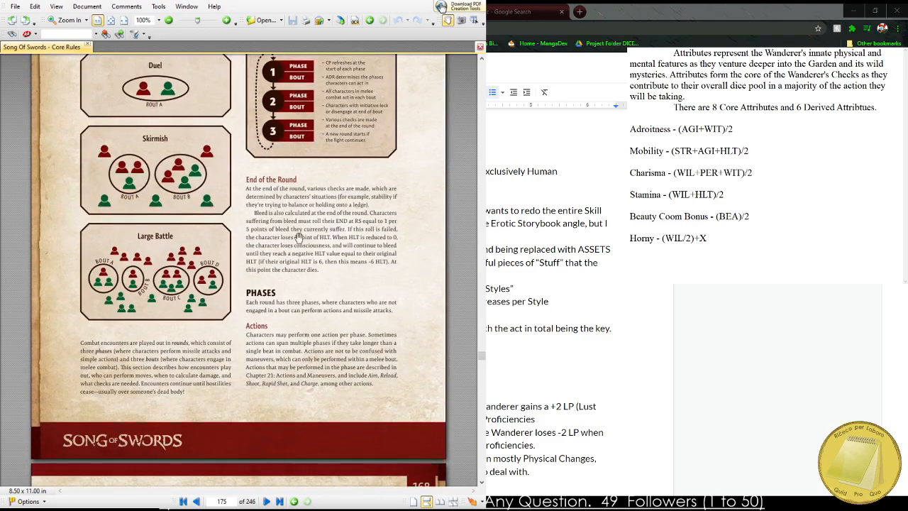
scroll(298, 237, up, 10)
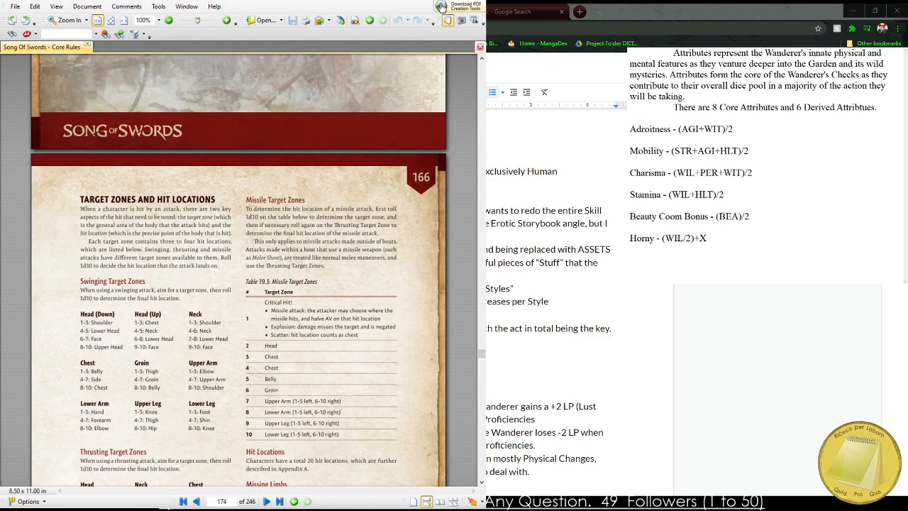
Open the filled-in Song of Swords character sheet and view its second page with armor, maneuvers and skills.
click(783, 9)
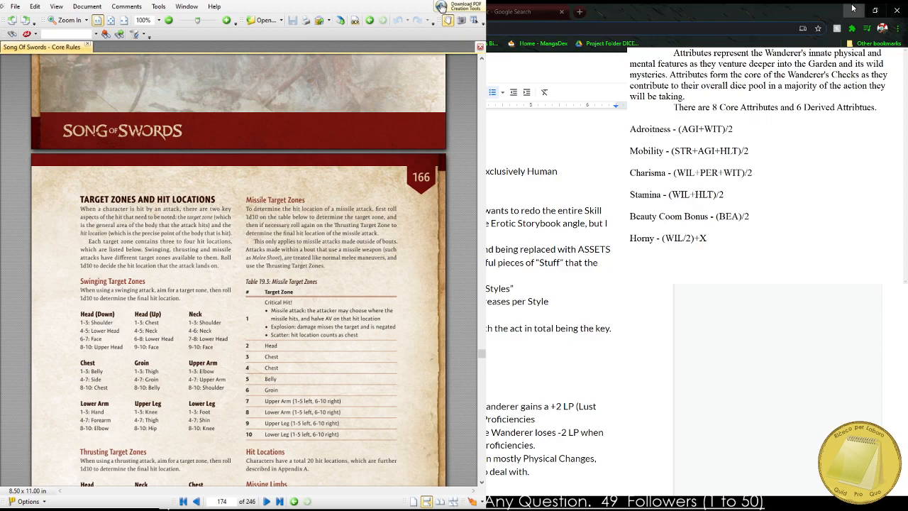
click(200, 6)
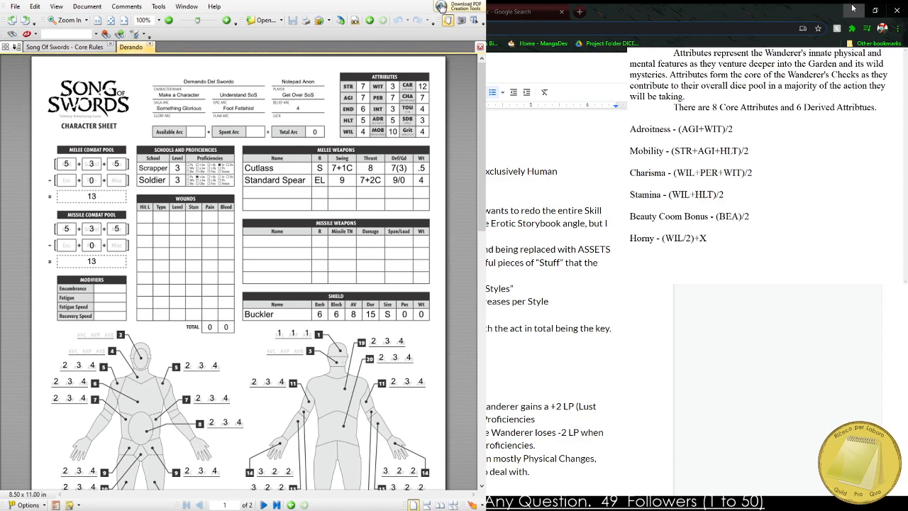
scroll(221, 302, down, 10)
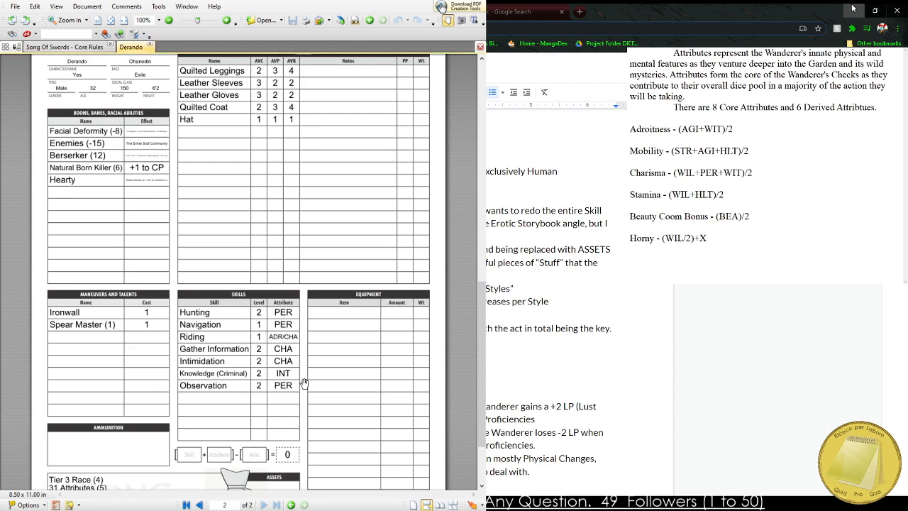
Go back to the character sheet's first page and view its hit-location armor values, combat pools, weapons, shield and attributes.
scroll(238, 339, up, 4)
scroll(237, 339, up, 7)
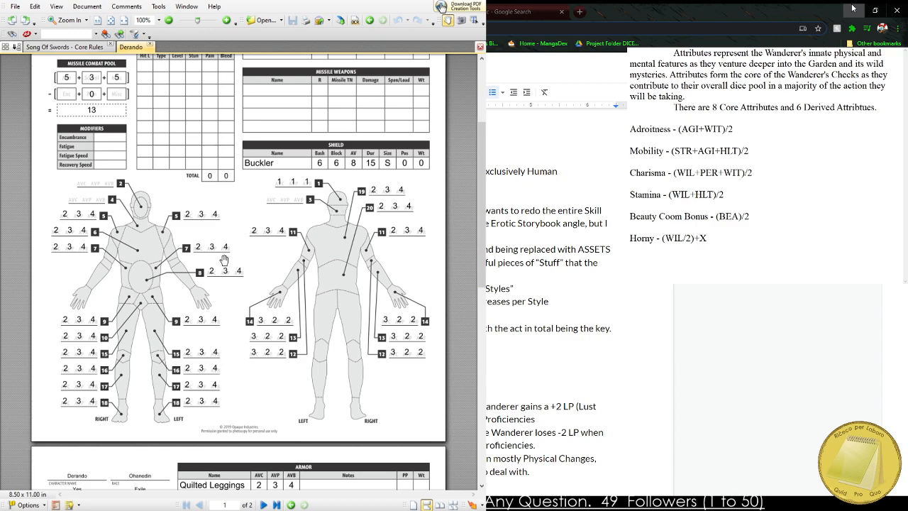
scroll(224, 259, up, 4)
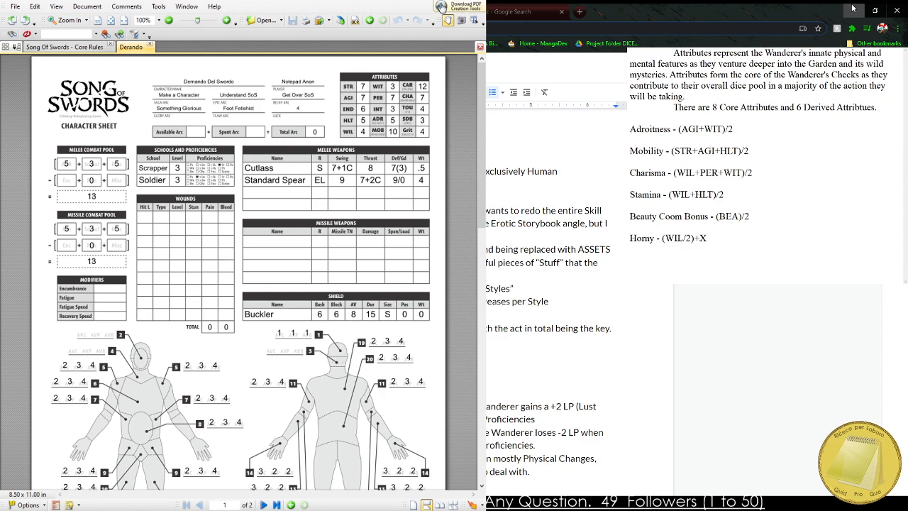
Switch to the Dying of Dryads (Working) document in Google Docs and review its Wanderer creation charts and core and derived attribute tables.
click(853, 9)
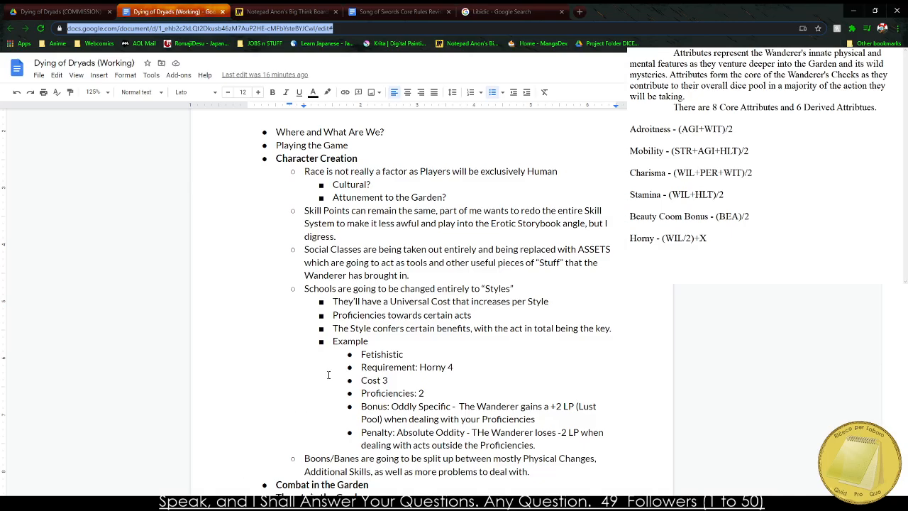
scroll(297, 234, down, 10)
scroll(284, 255, down, 10)
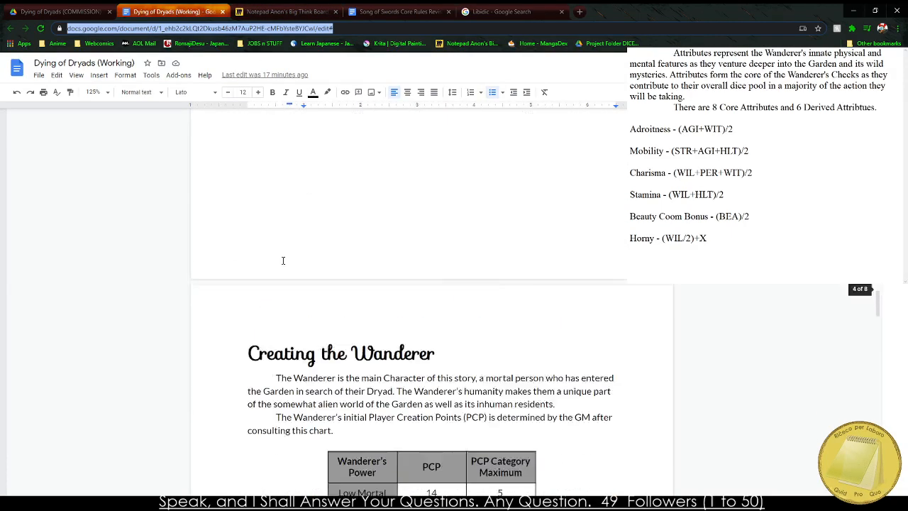
scroll(282, 263, up, 3)
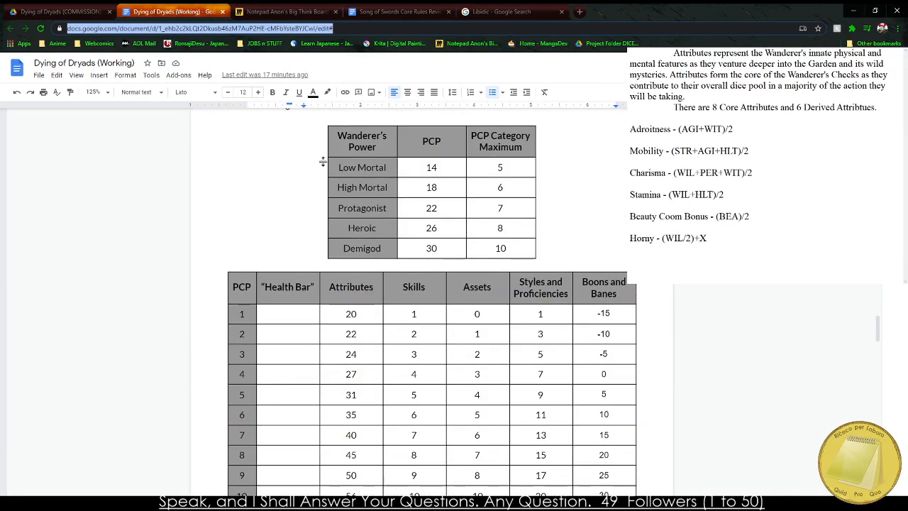
scroll(352, 243, down, 3)
scroll(351, 243, down, 20)
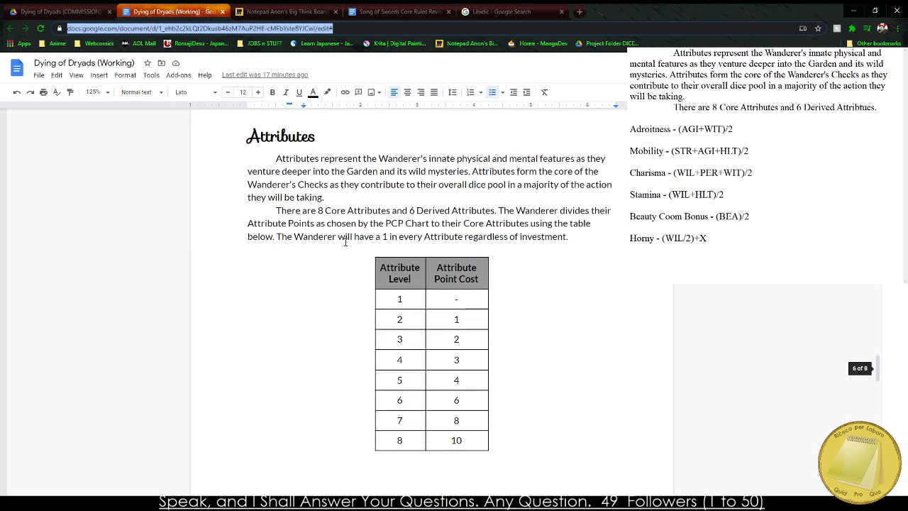
scroll(327, 241, down, 5)
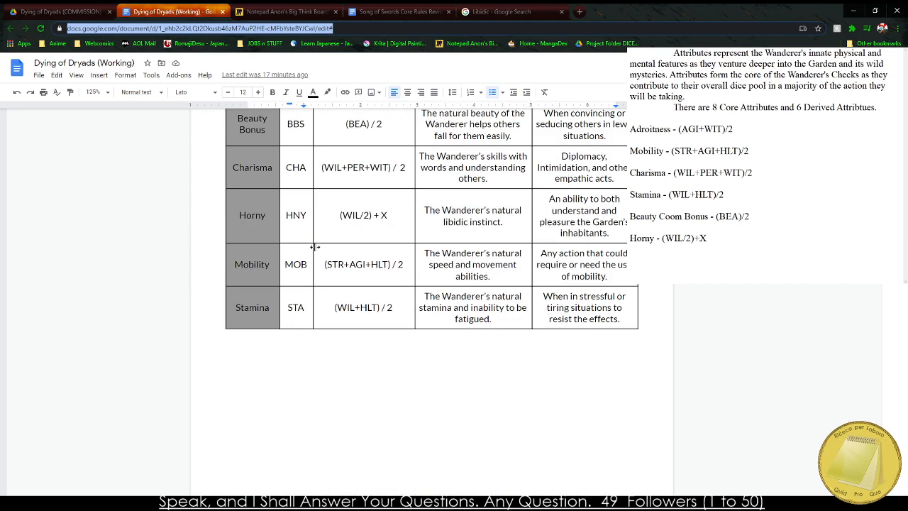
scroll(295, 304, up, 15)
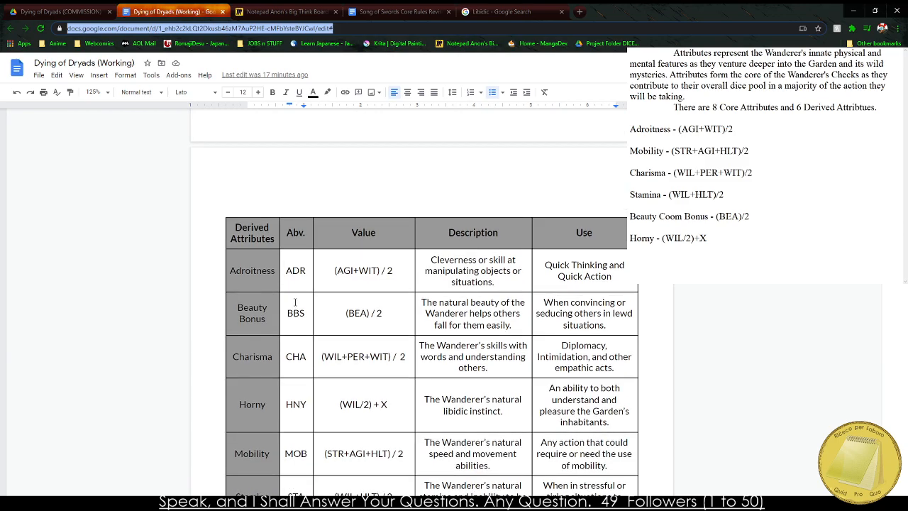
scroll(291, 312, up, 8)
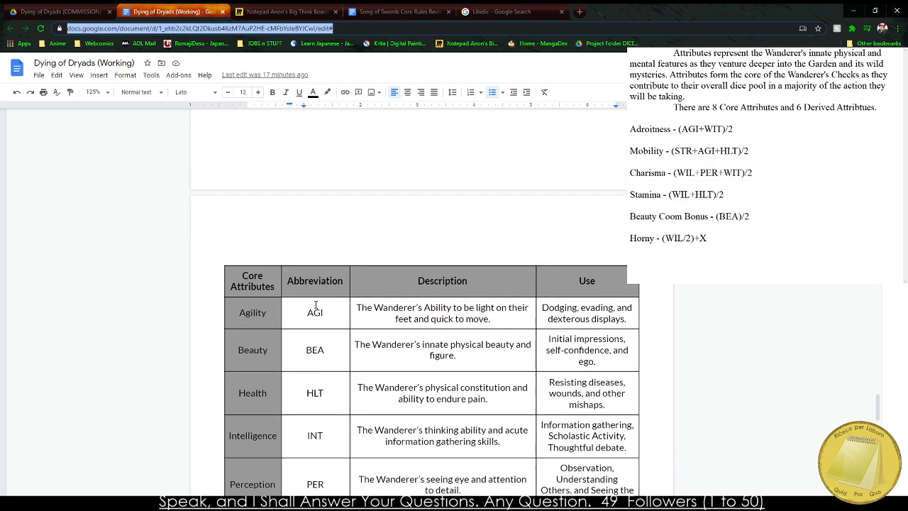
scroll(238, 321, up, 7)
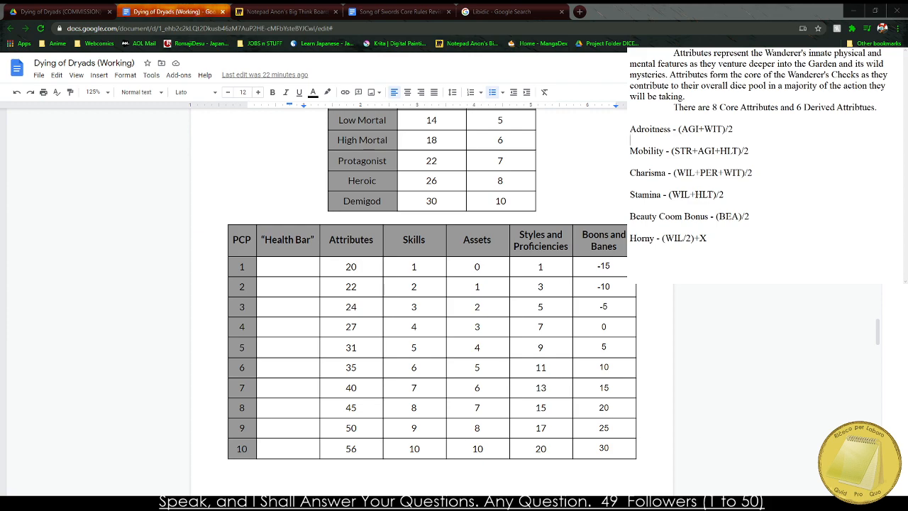
triple_click(735, 166)
click(826, 109)
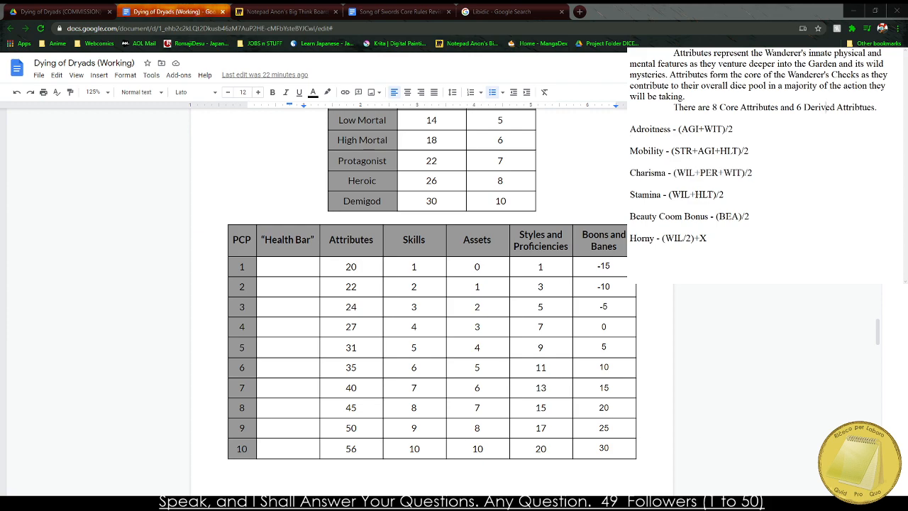